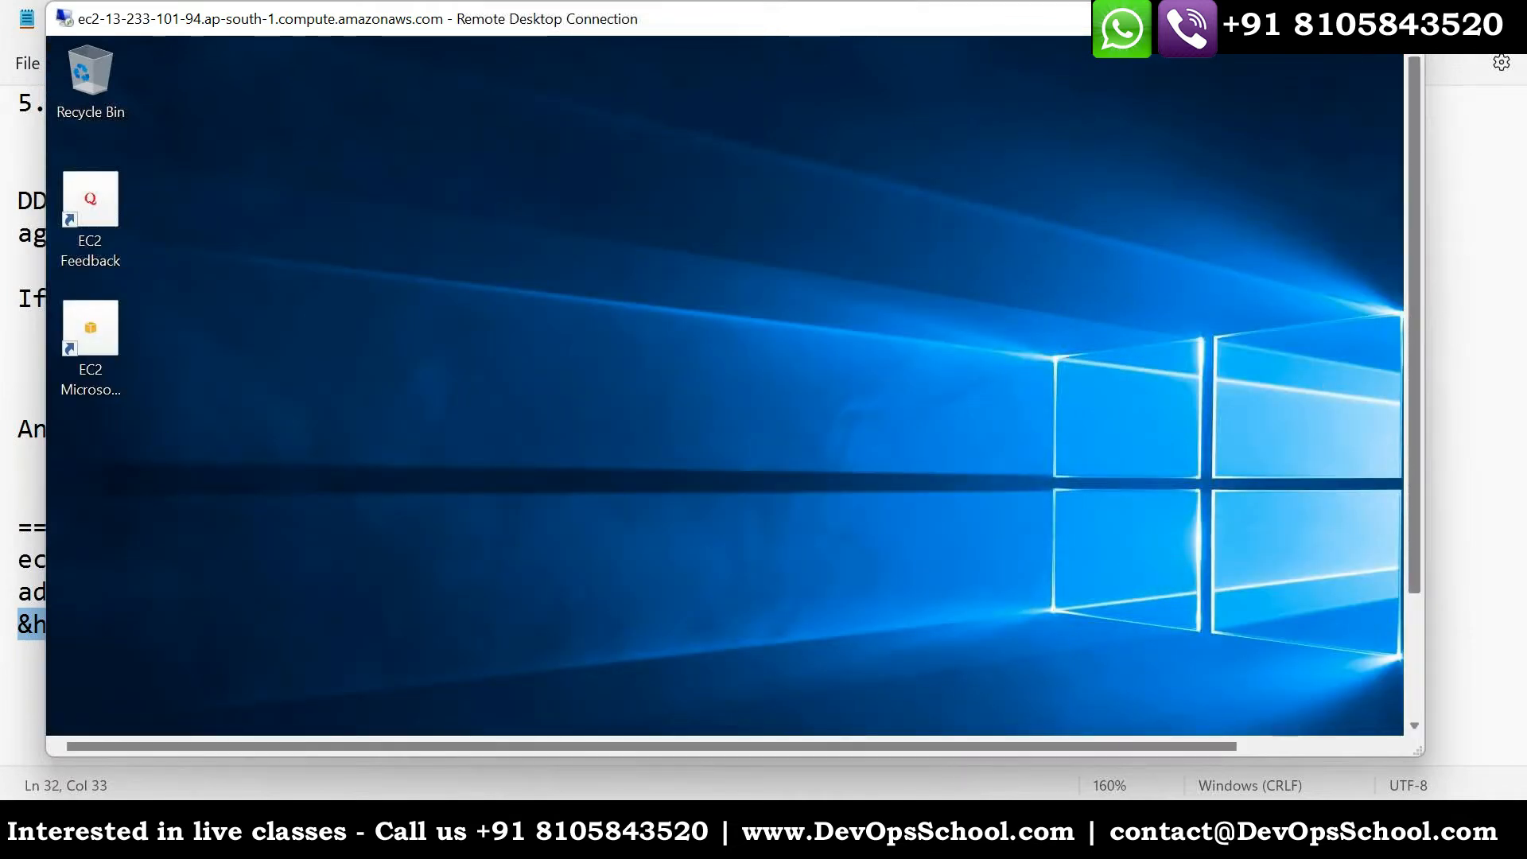
- Open Server Manager on the remote Windows server, dismiss the Windows Admin Center notice, and display the Local Server properties
left_click_drag(1414, 391, 1414, 561)
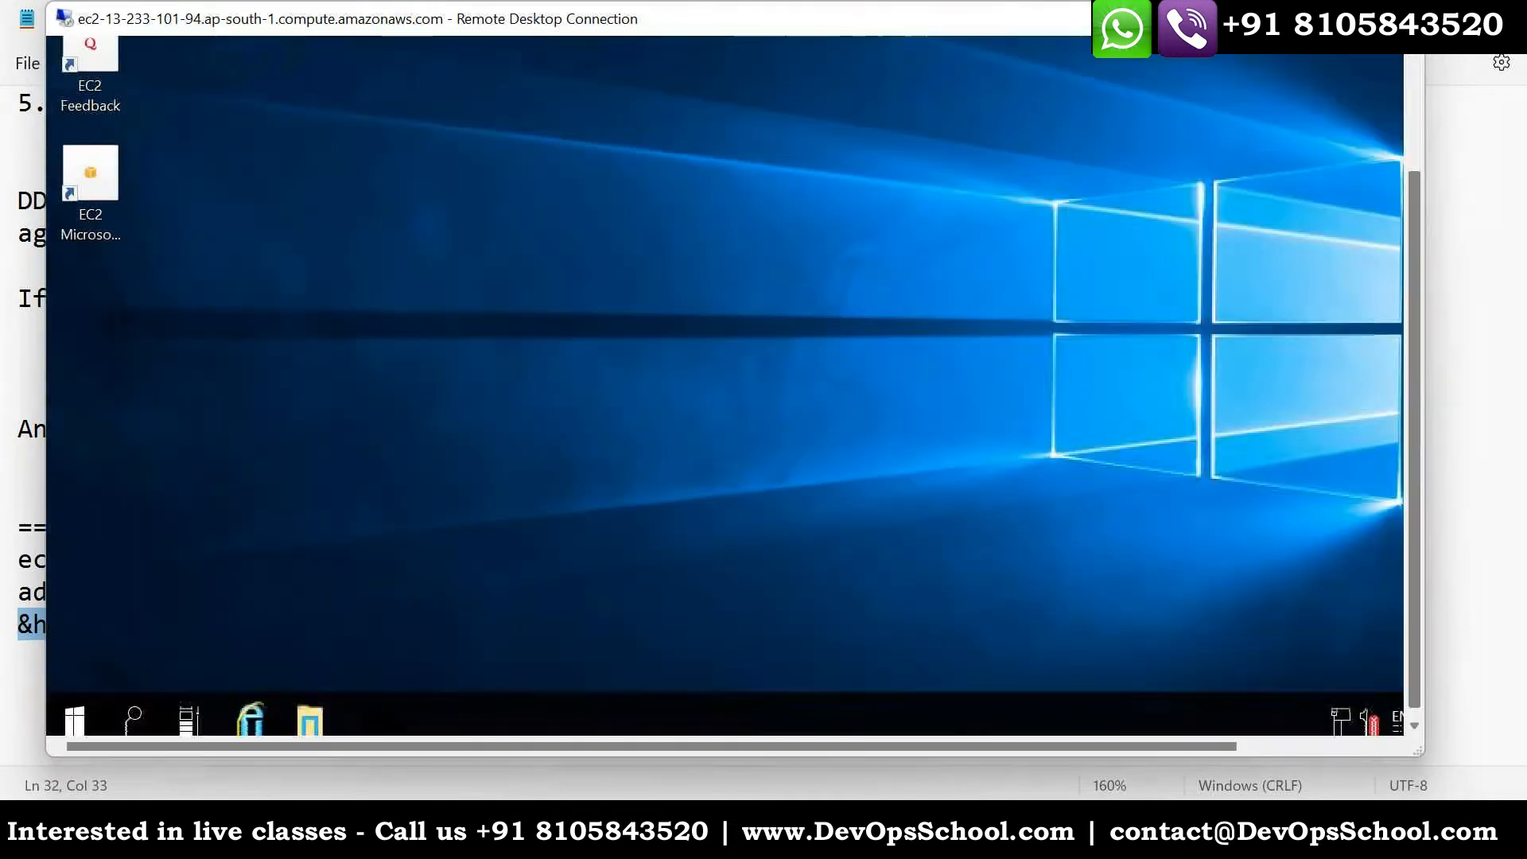
left_click(77, 712)
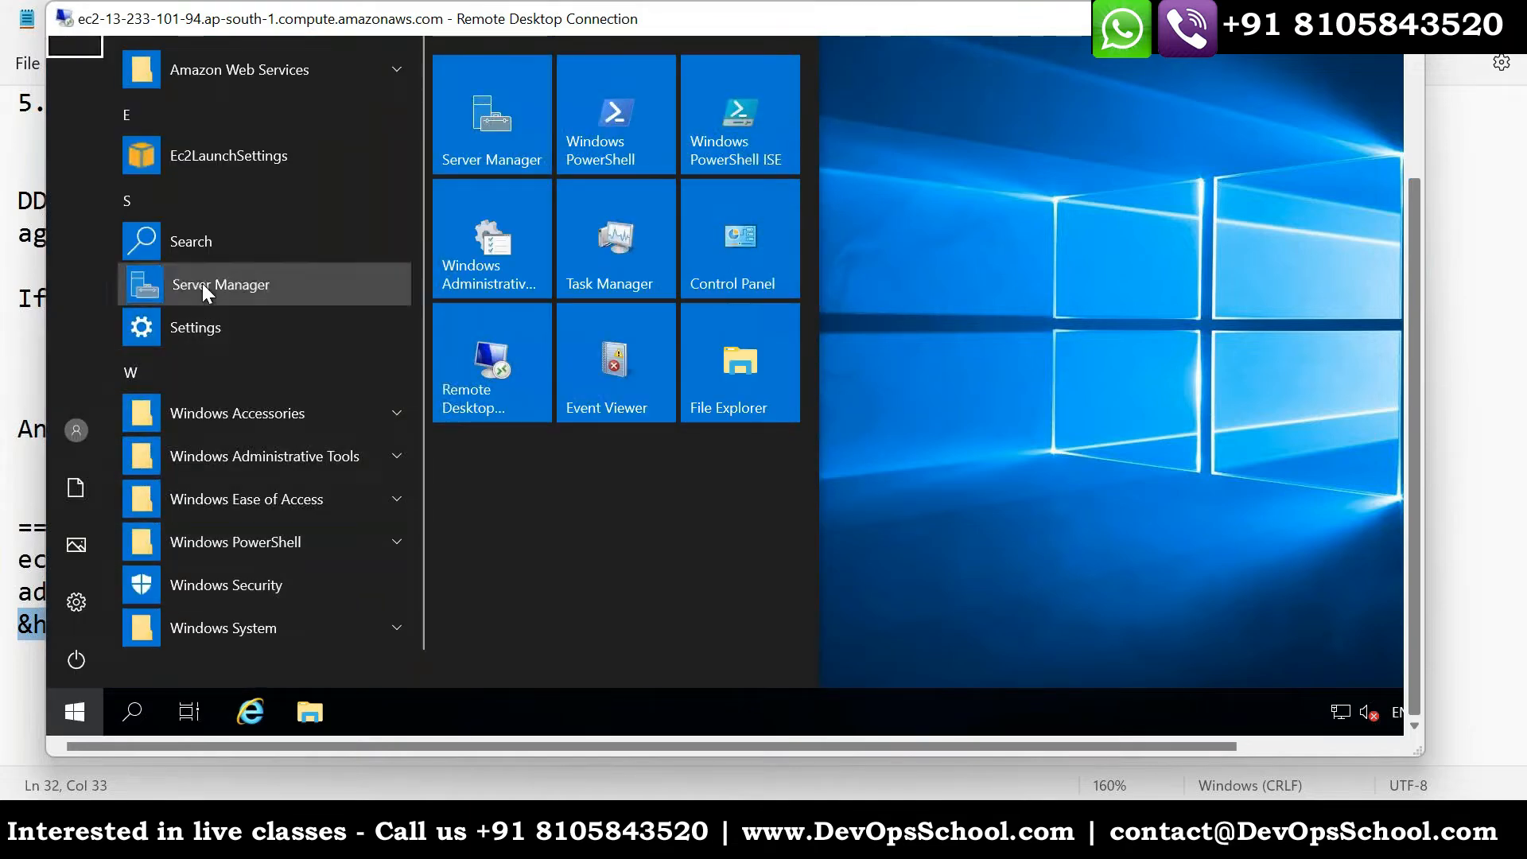
left_click(211, 284)
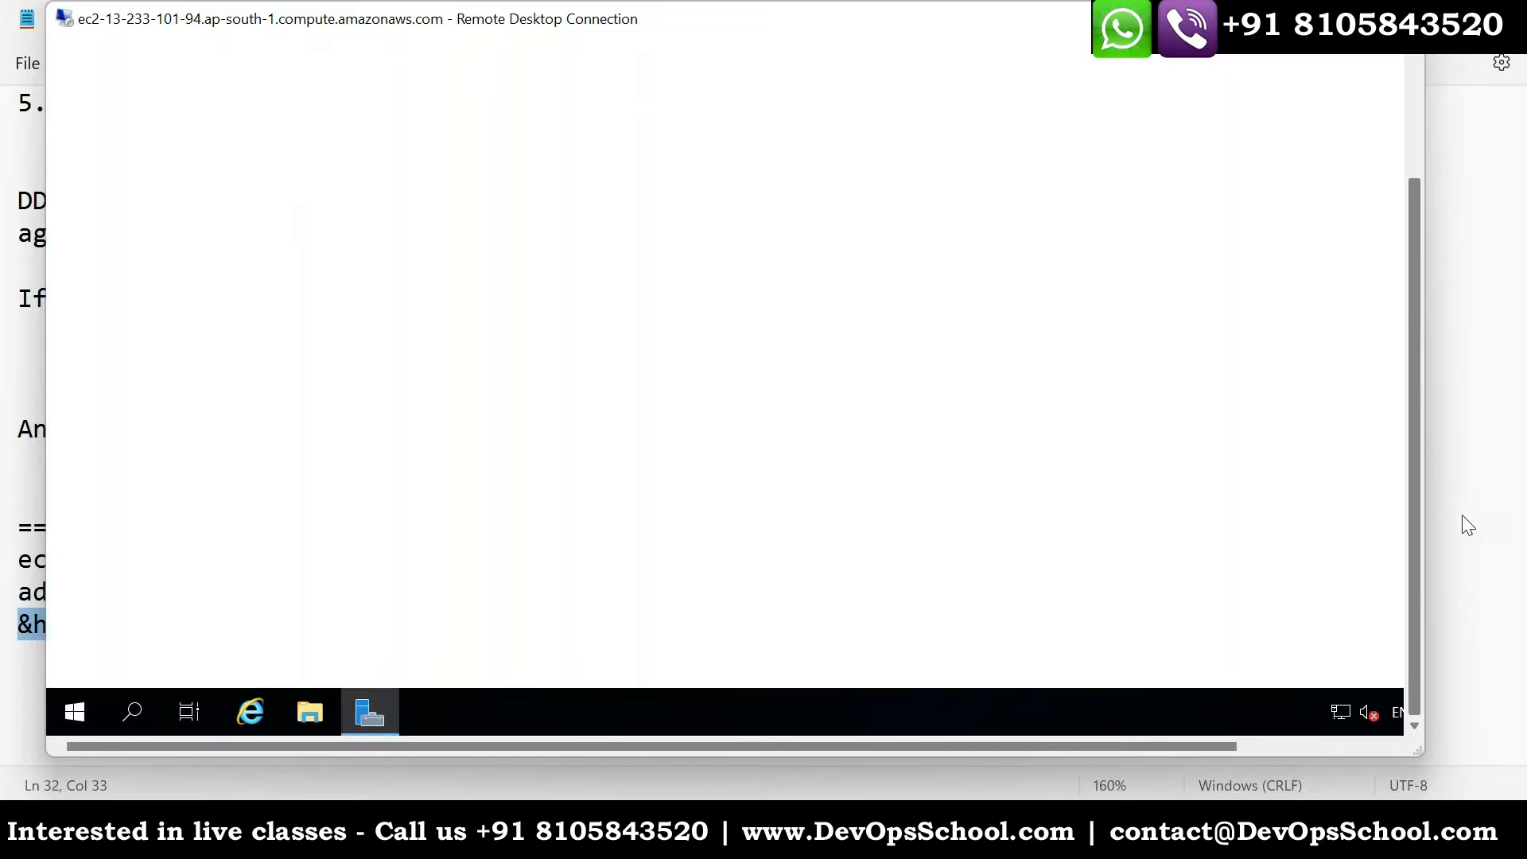
left_click_drag(1415, 518, 1409, 374)
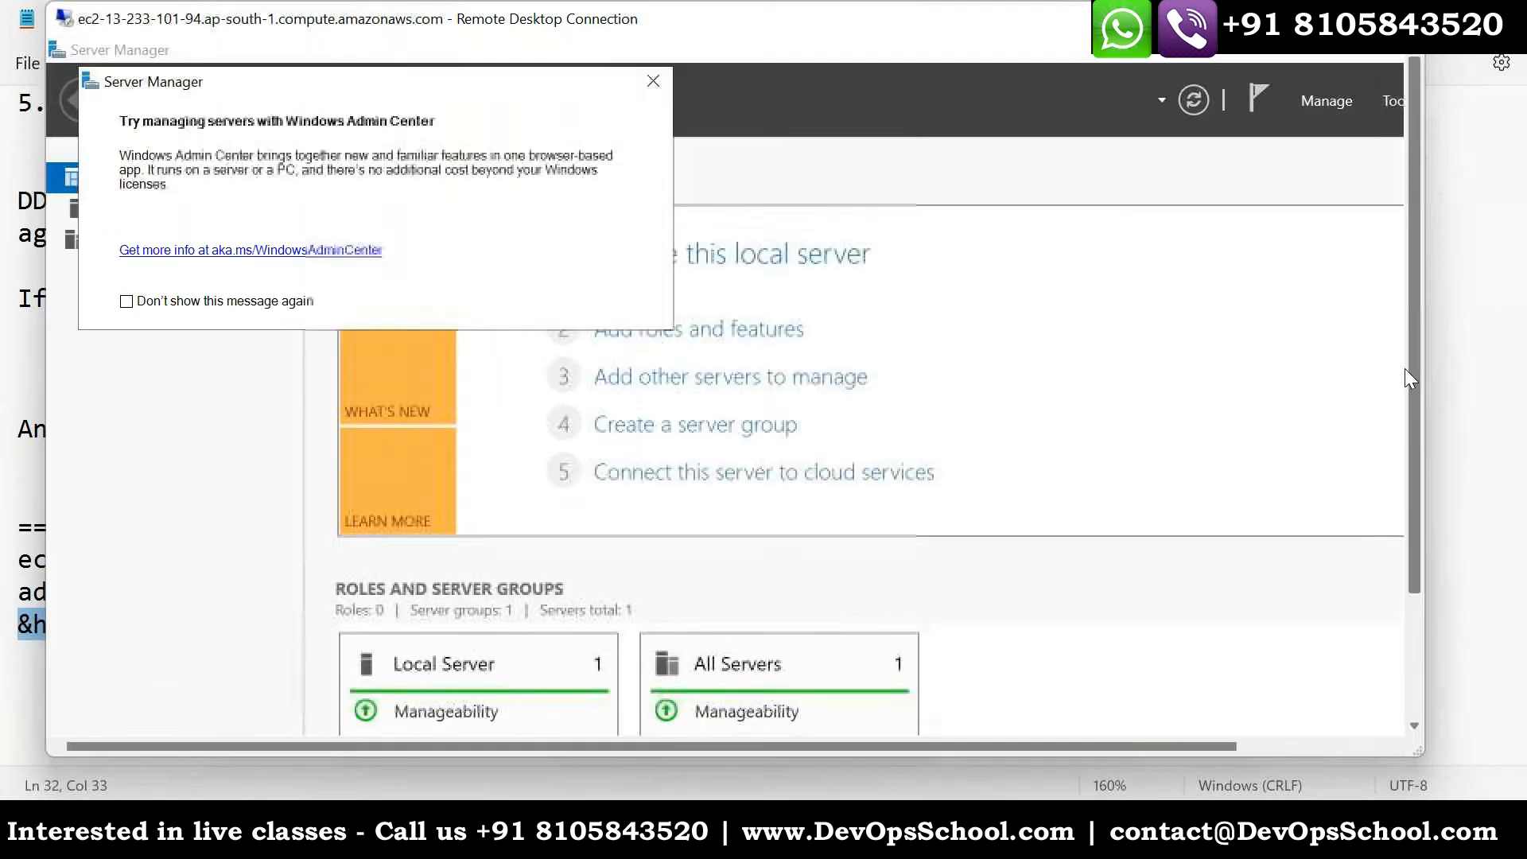
left_click(646, 91)
left_click(131, 211)
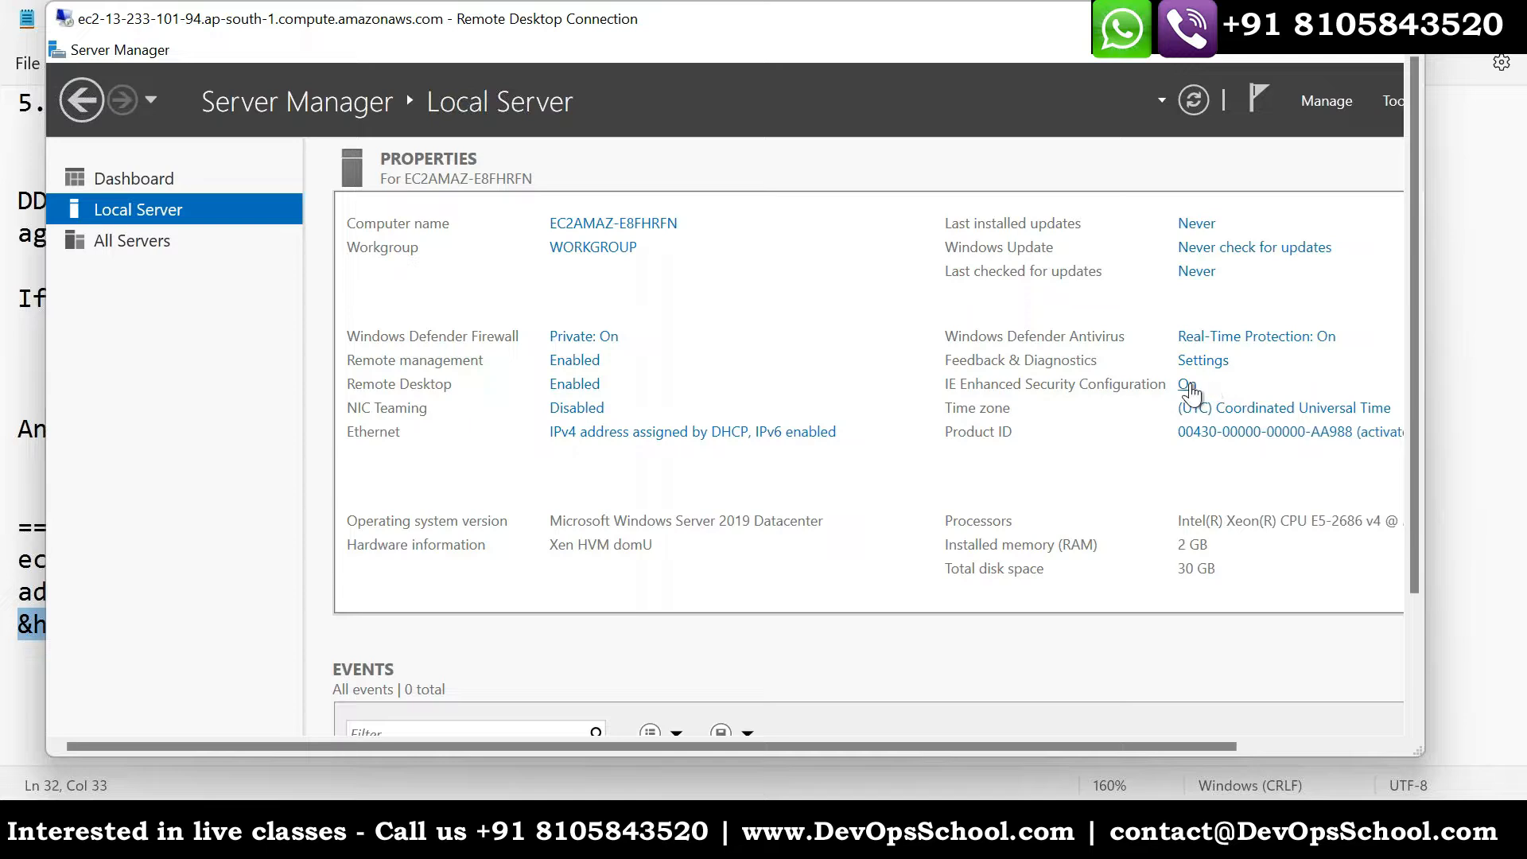
- Turn off IE Enhanced Security Configuration for both administrators and users, and minimize Server Manager
left_click(1187, 385)
left_click(656, 420)
left_click(668, 562)
left_click(901, 680)
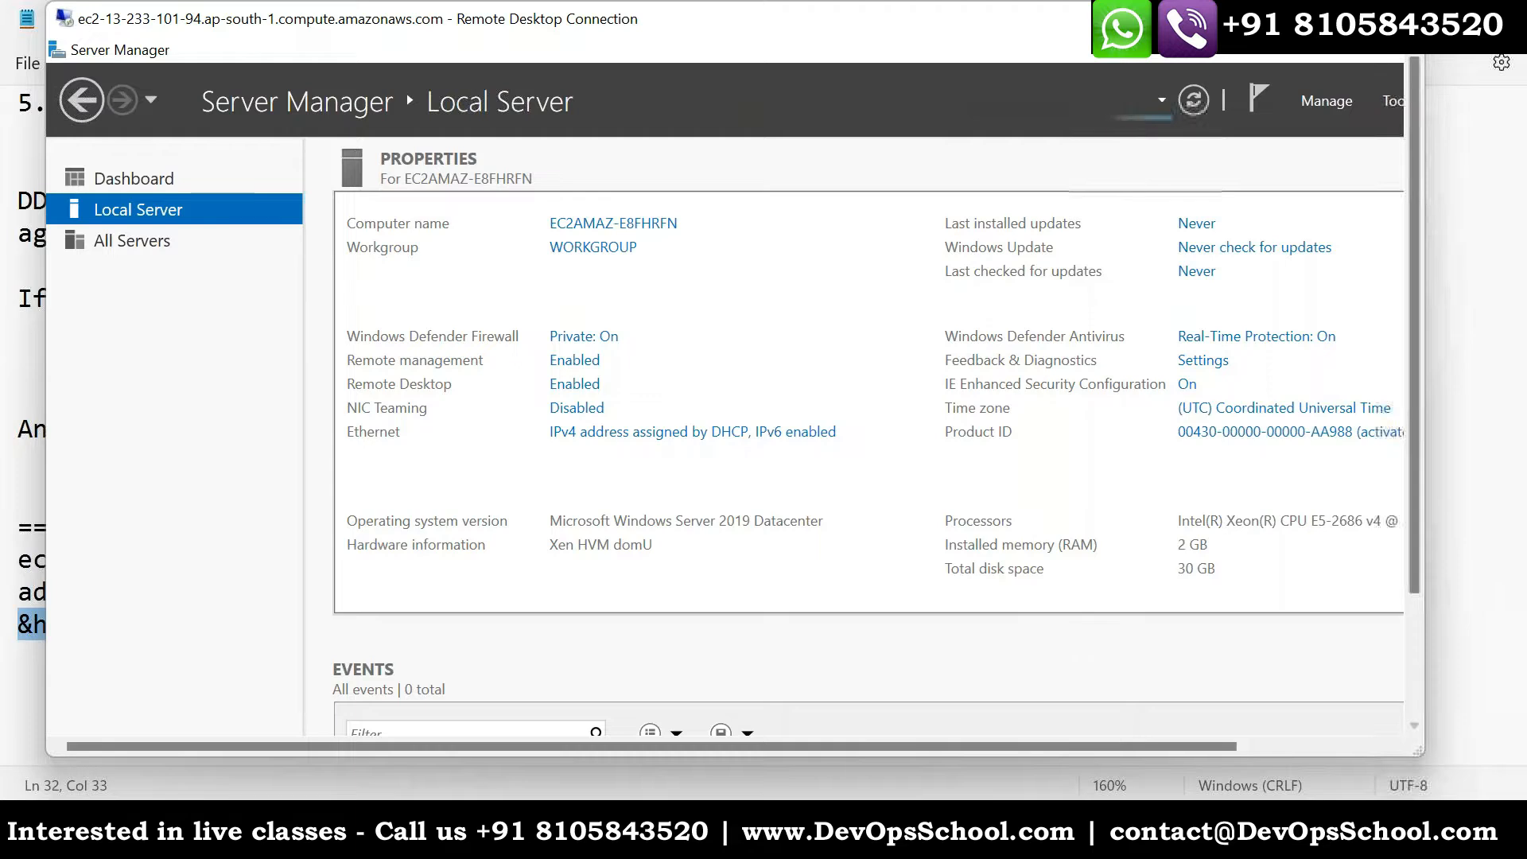
left_click_drag(1009, 747, 1177, 746)
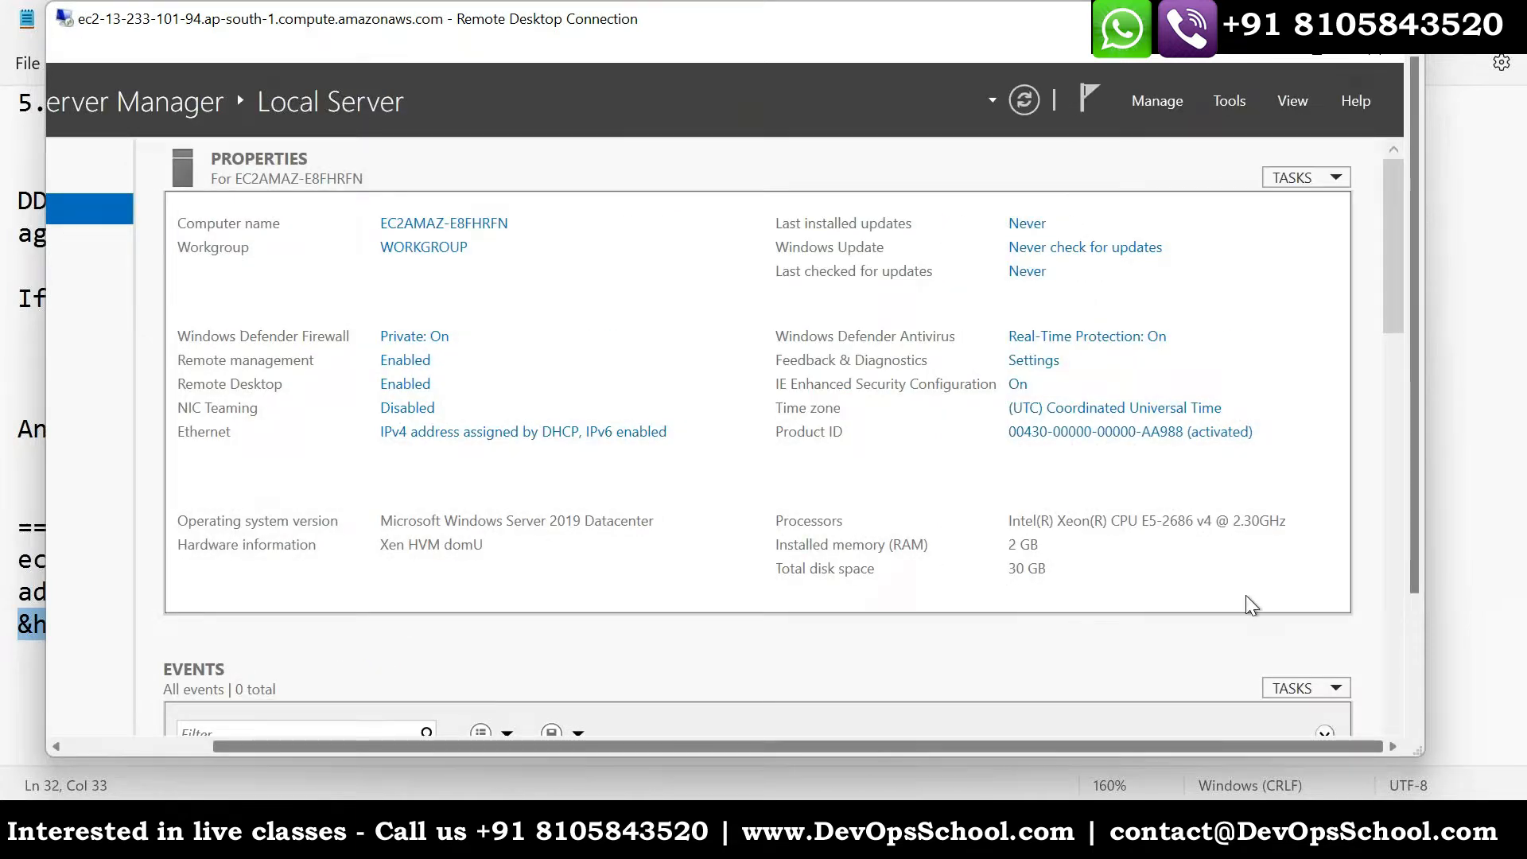
left_click(1268, 55)
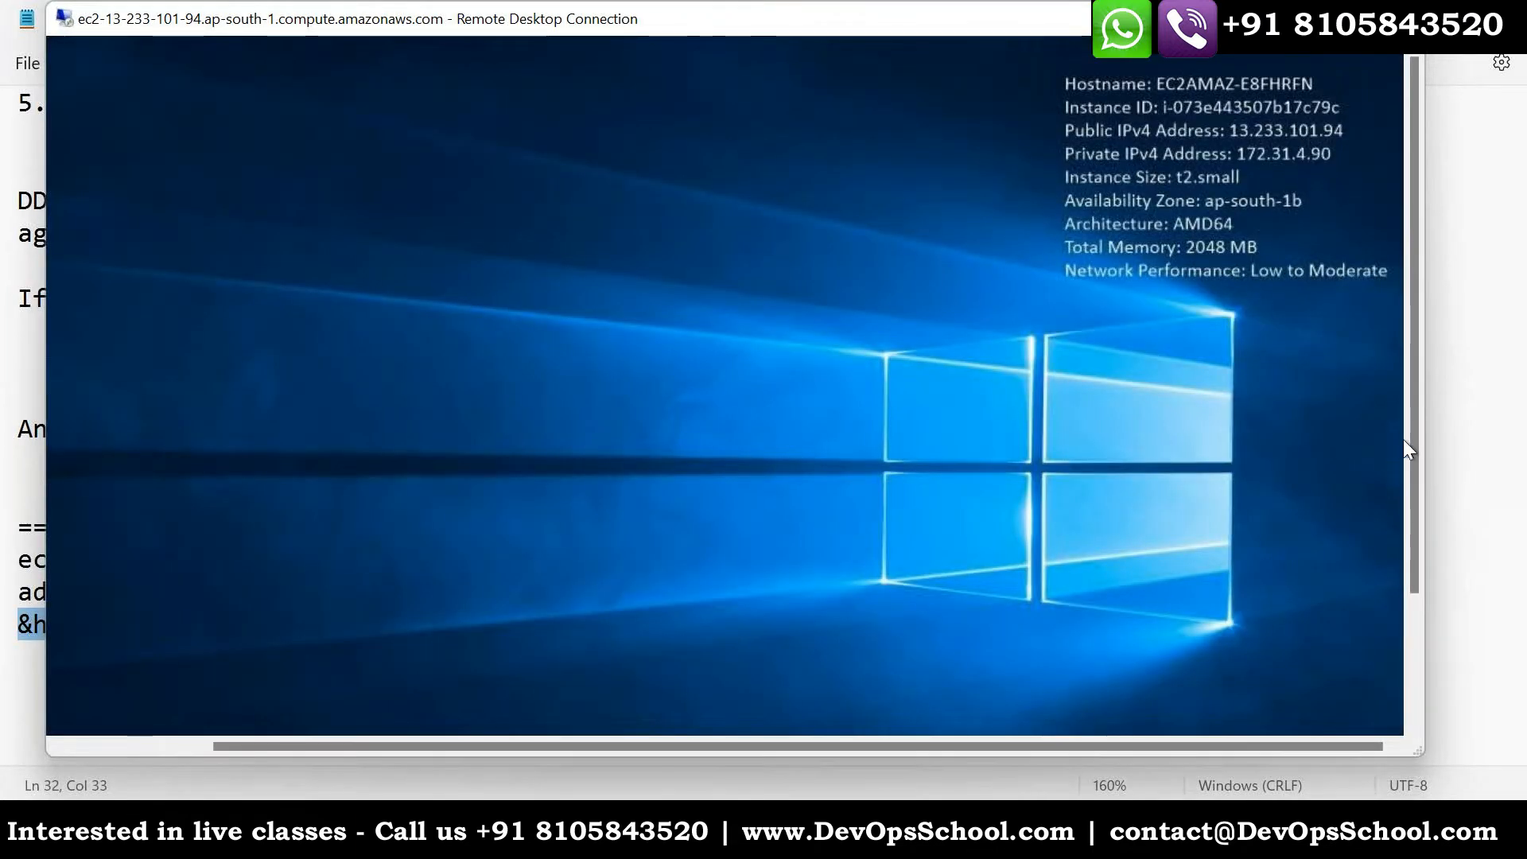
left_click_drag(1412, 441, 1411, 612)
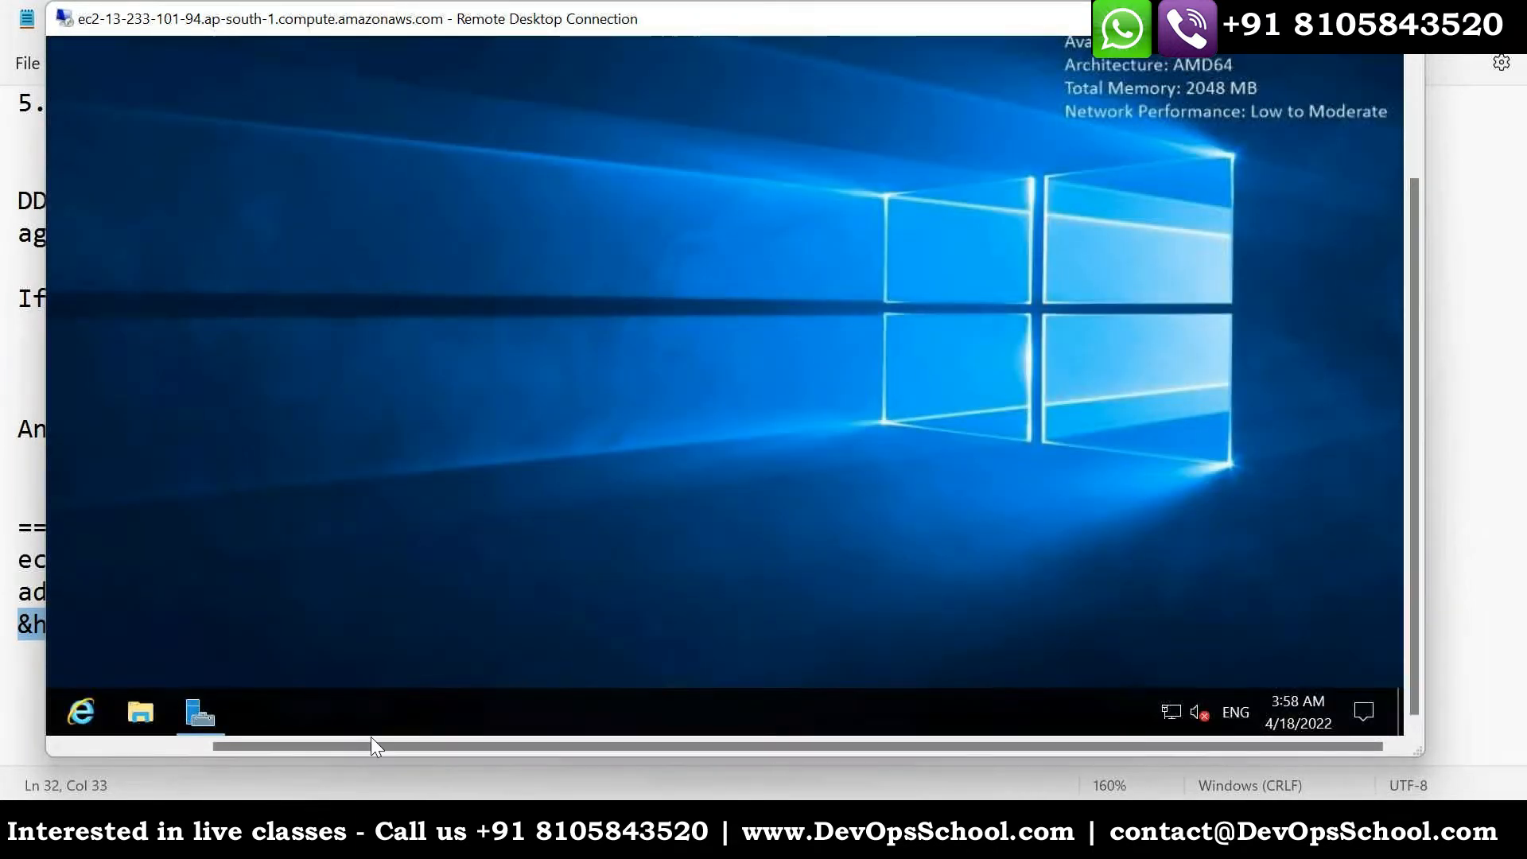
- Switch to the Datadog site in the local browser and open the Agent 7 installation instructions for Windows
key("alt+Tab")
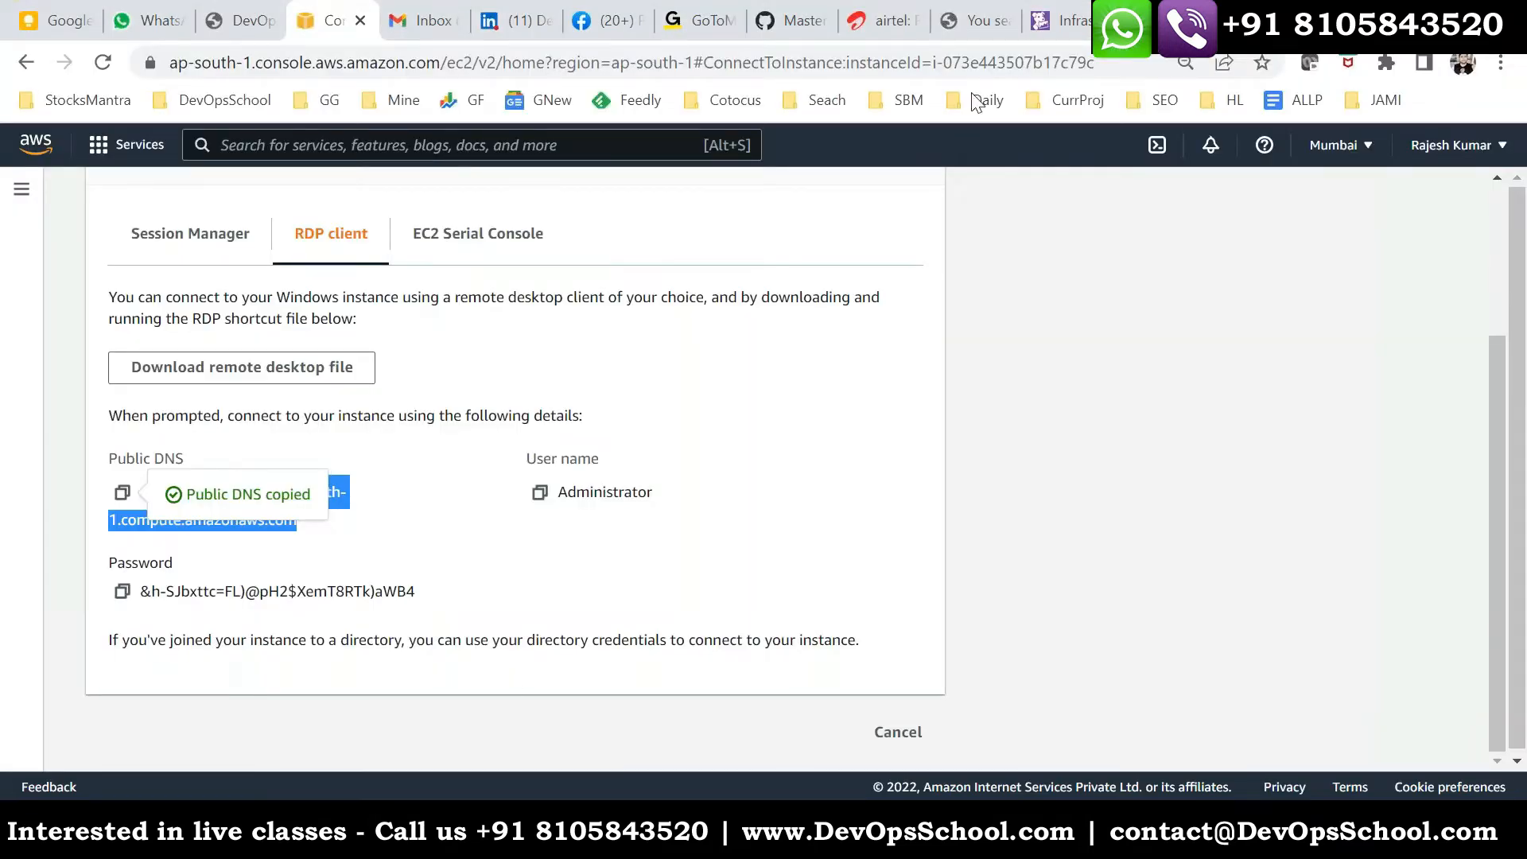
left_click(1059, 20)
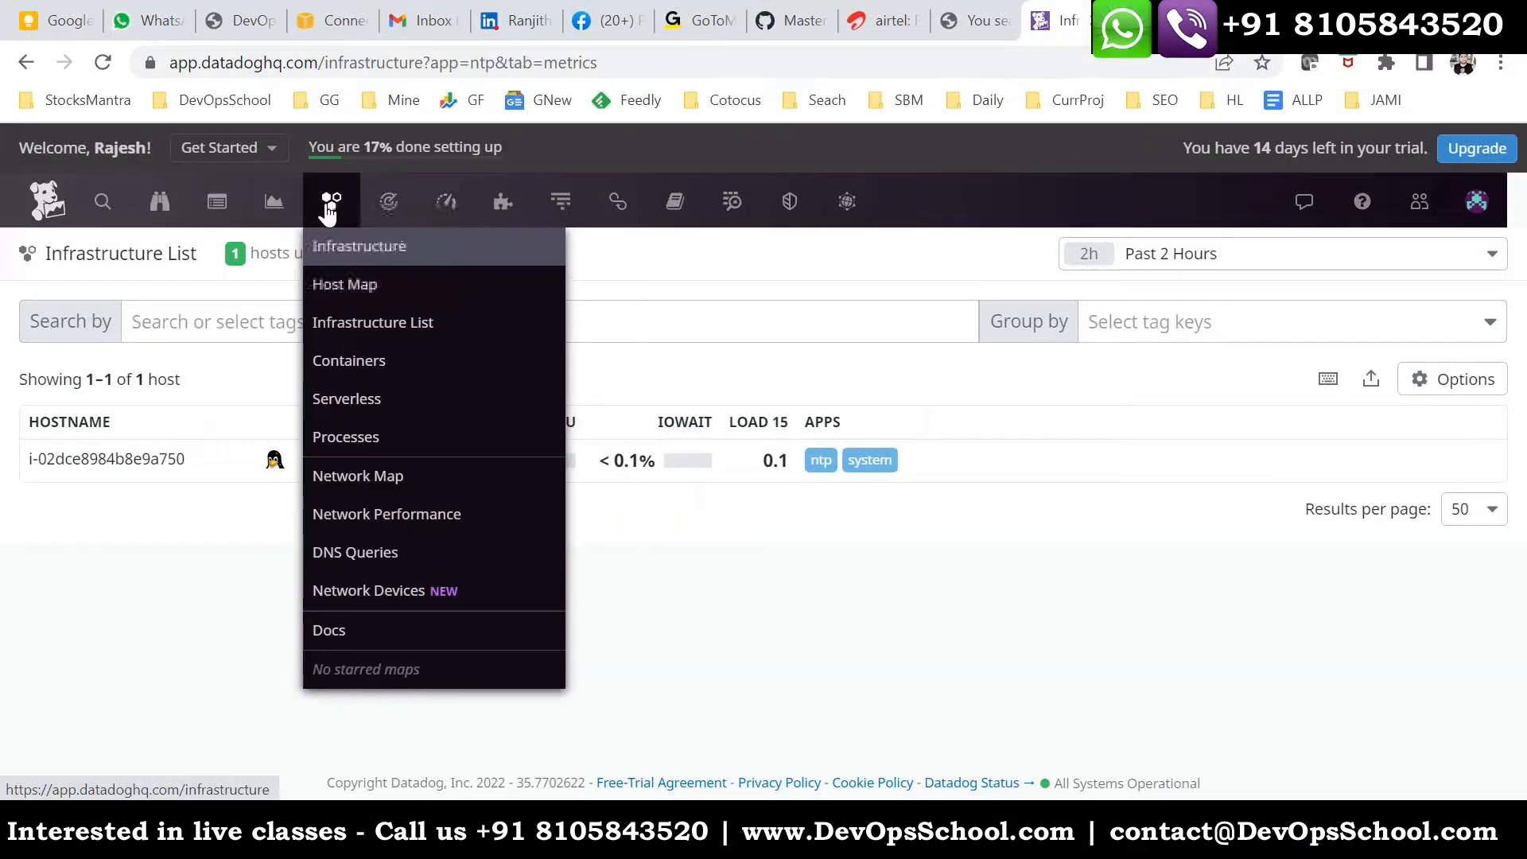
mouse_move(497, 207)
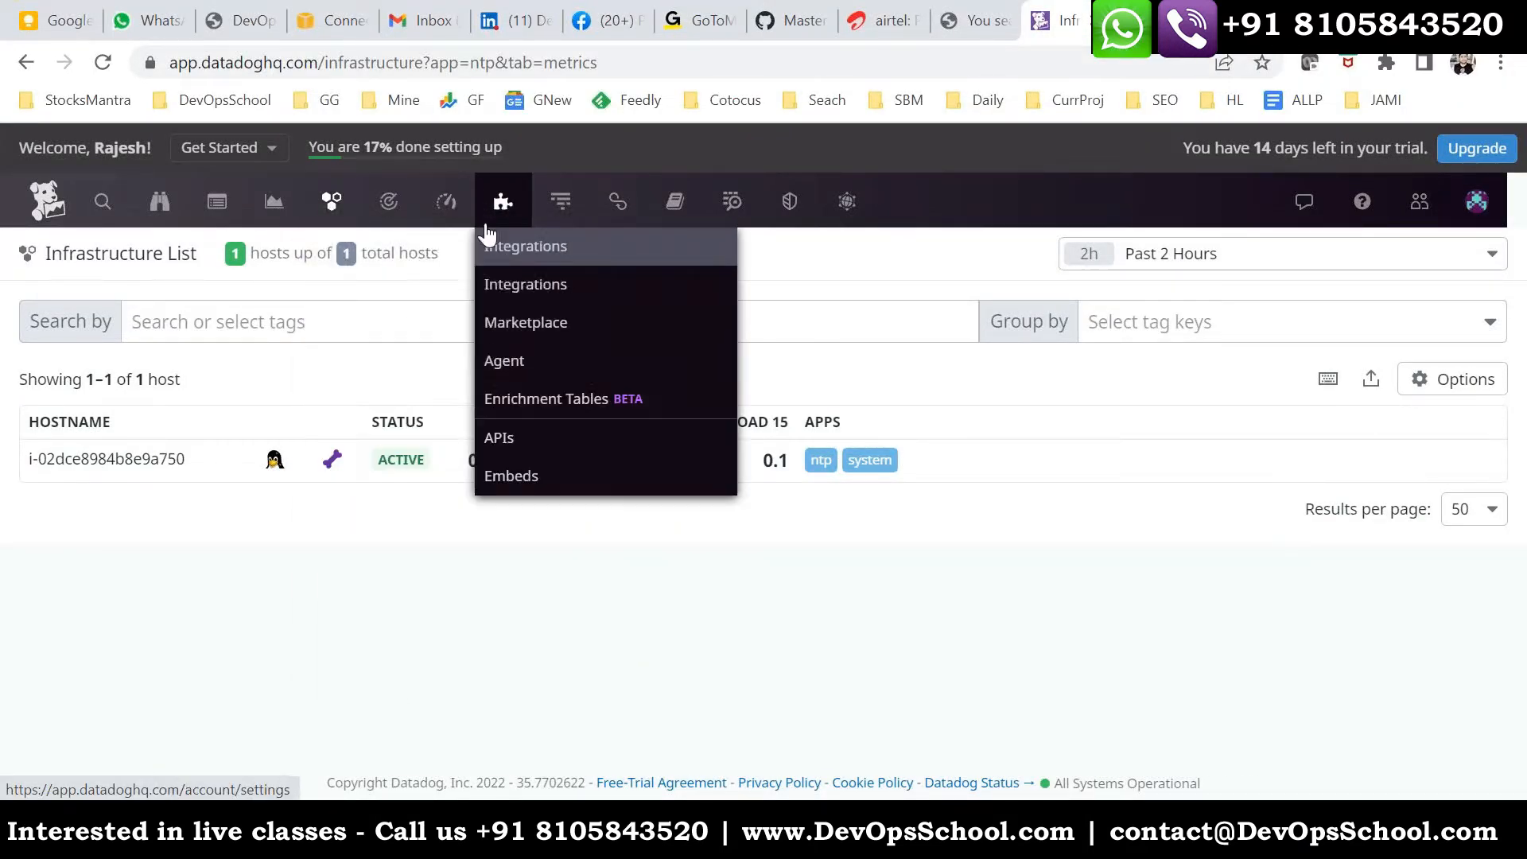
left_click(509, 360)
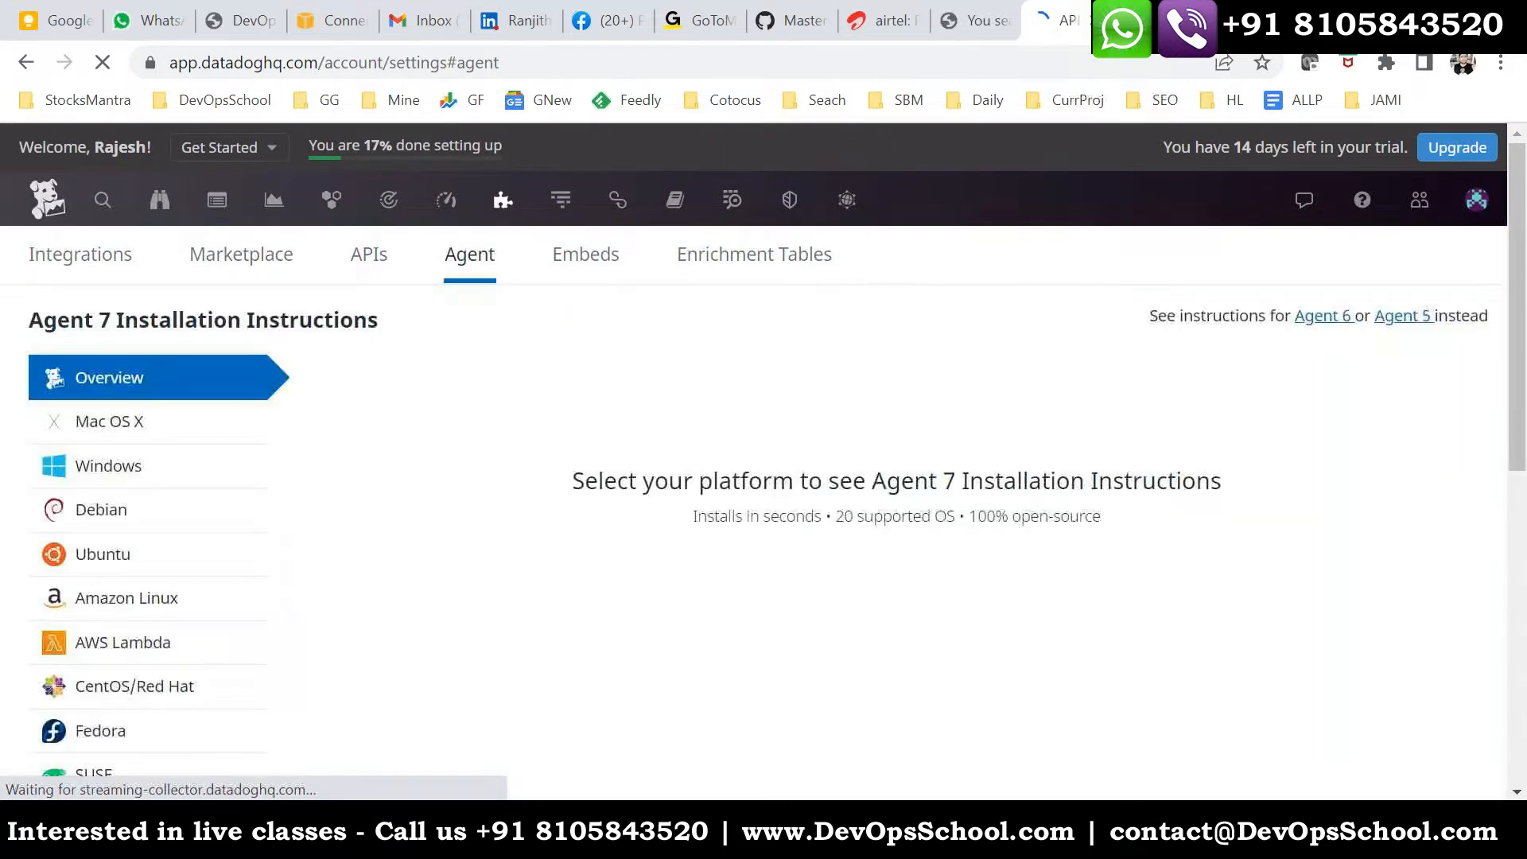
left_click(108, 465)
- Examine the interactive and unattended Windows installation instructions, including the installer link and the Command Prompt and PowerShell commands
scroll(852, 535, "down", 5)
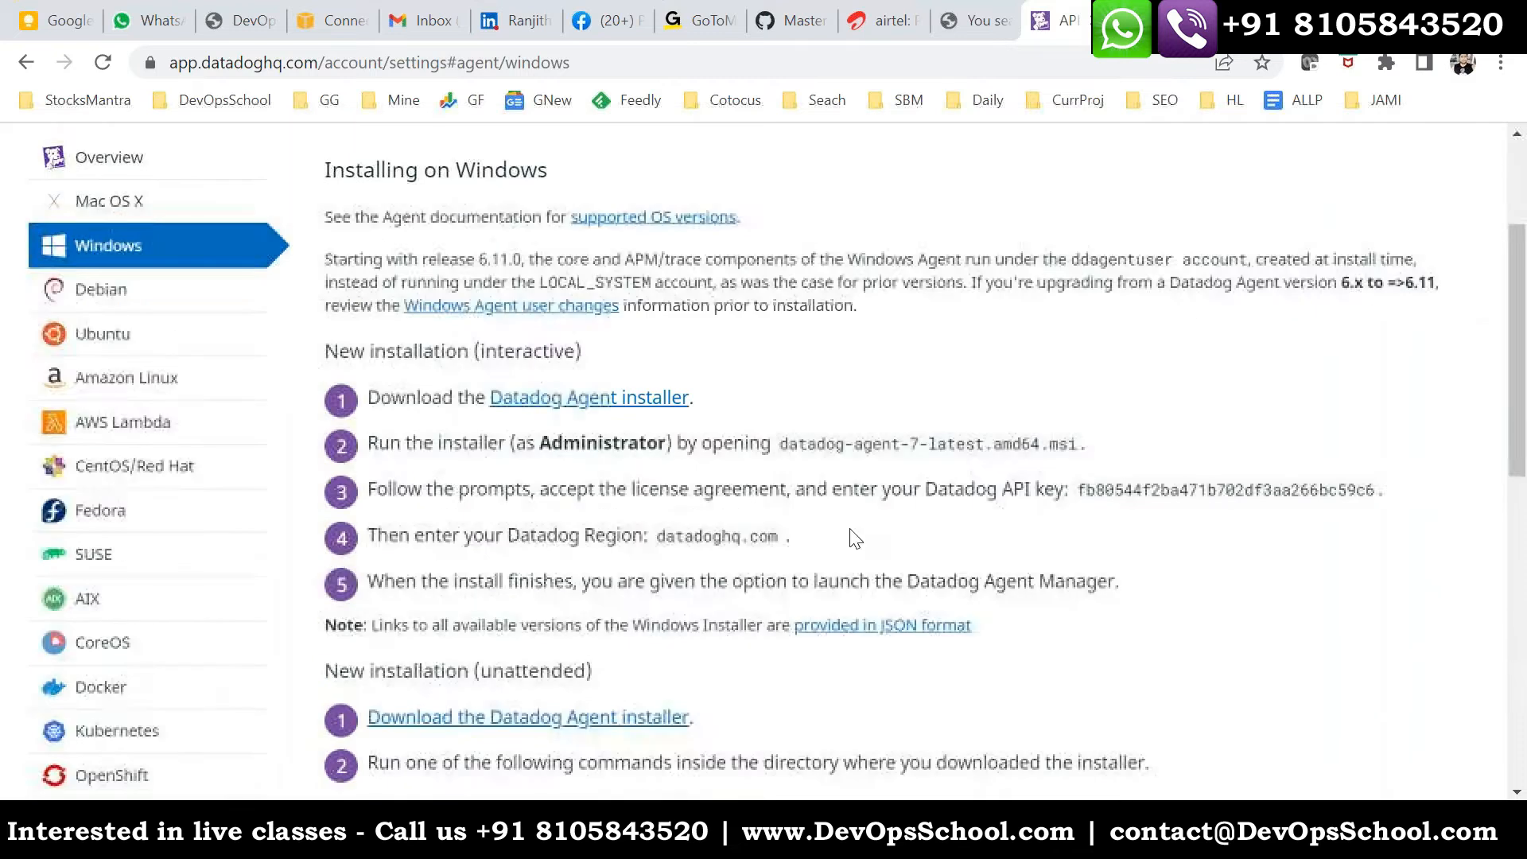
left_click_drag(391, 260, 572, 400)
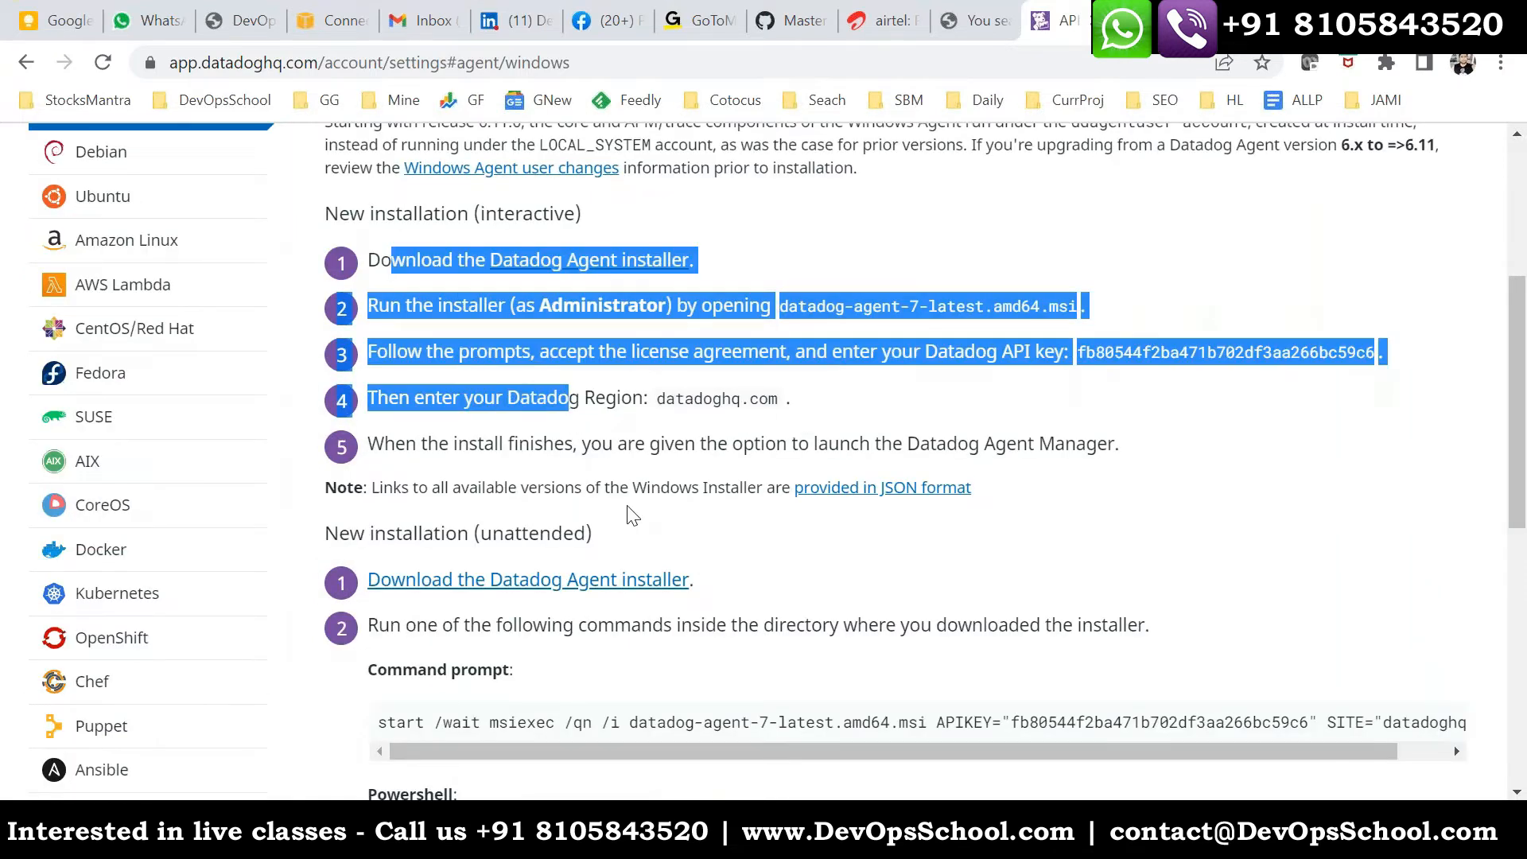
scroll(557, 557, "down", 2)
left_click_drag(396, 603, 856, 596)
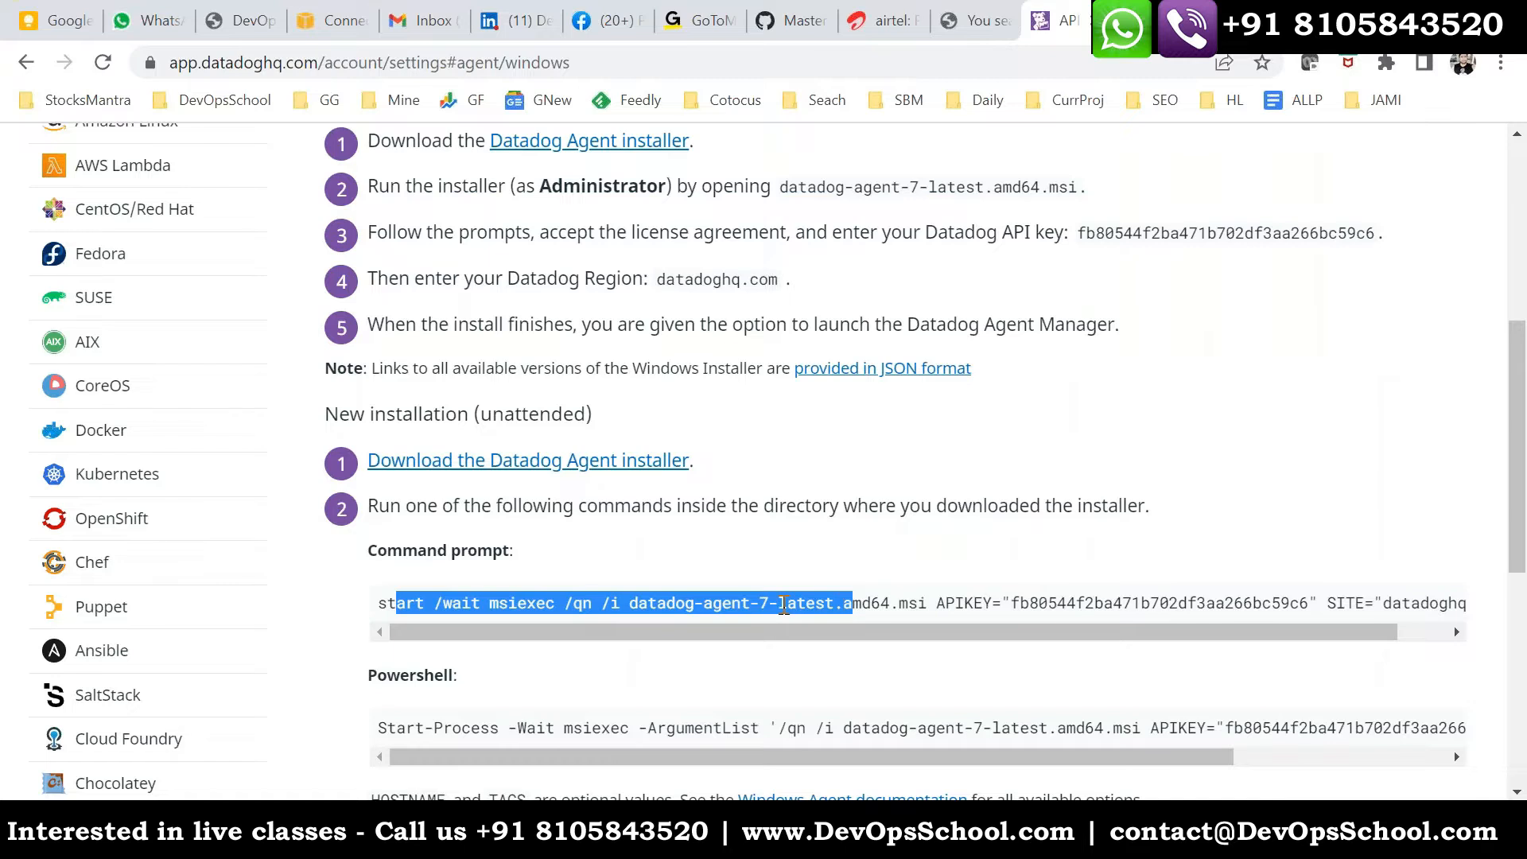
scroll(556, 604, "down", 2)
left_click_drag(386, 609, 955, 617)
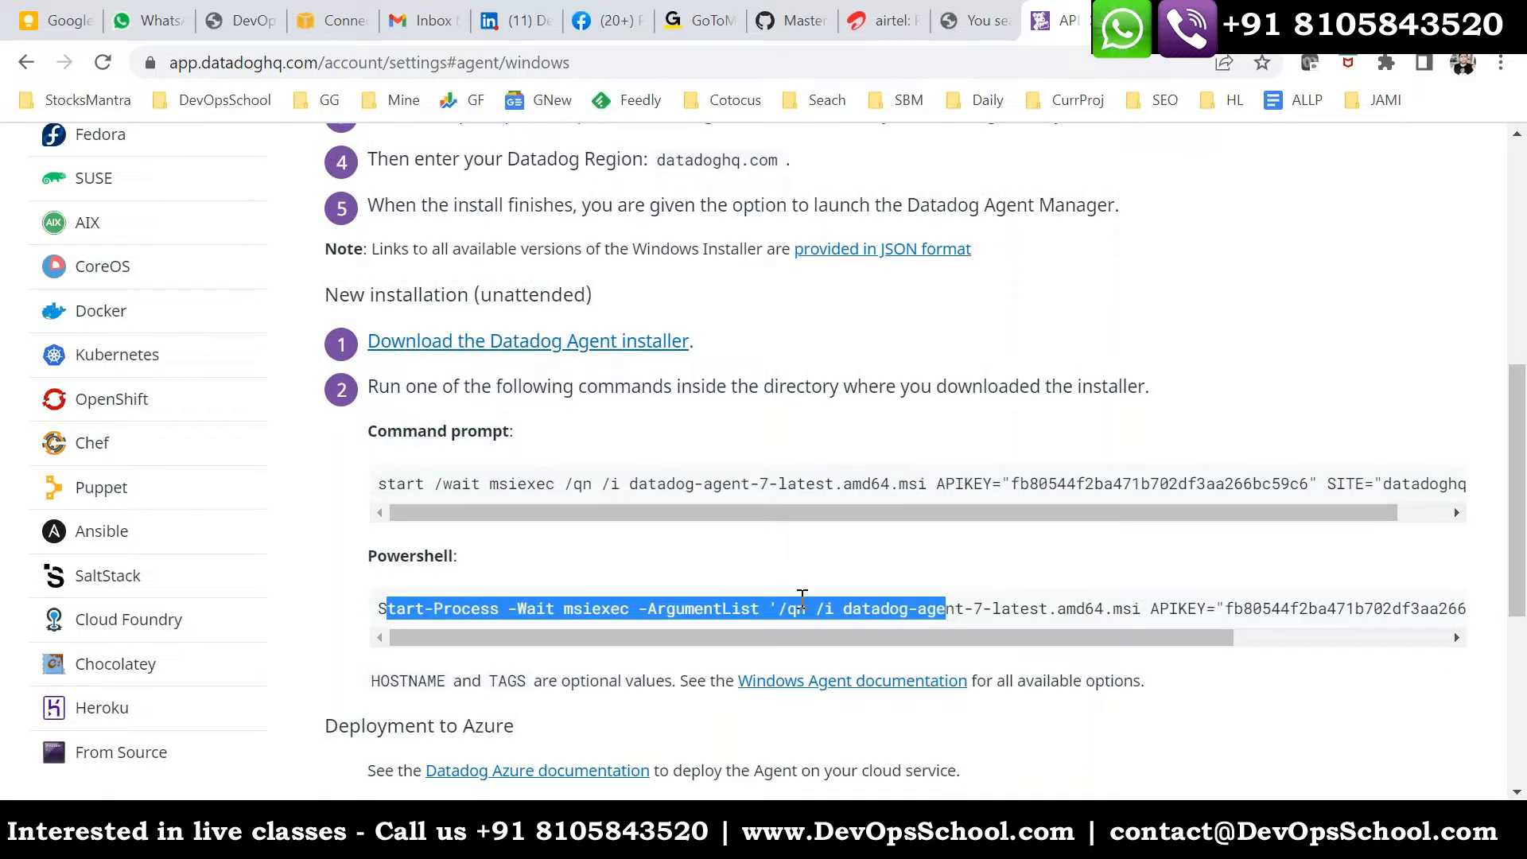
scroll(622, 605, "down", 2)
scroll(622, 604, "up", 2)
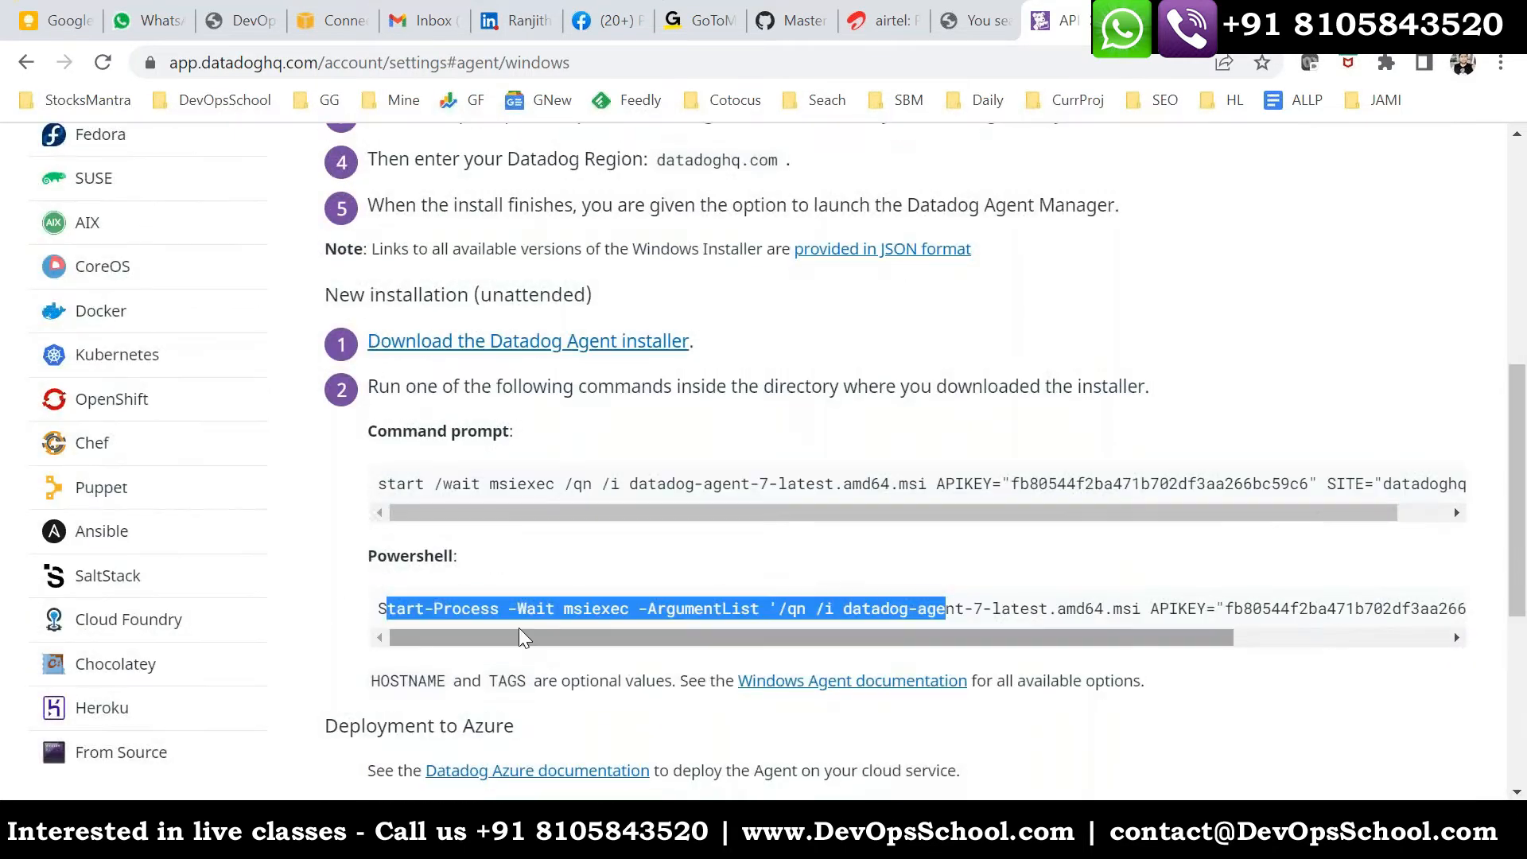
scroll(622, 605, "up", 3)
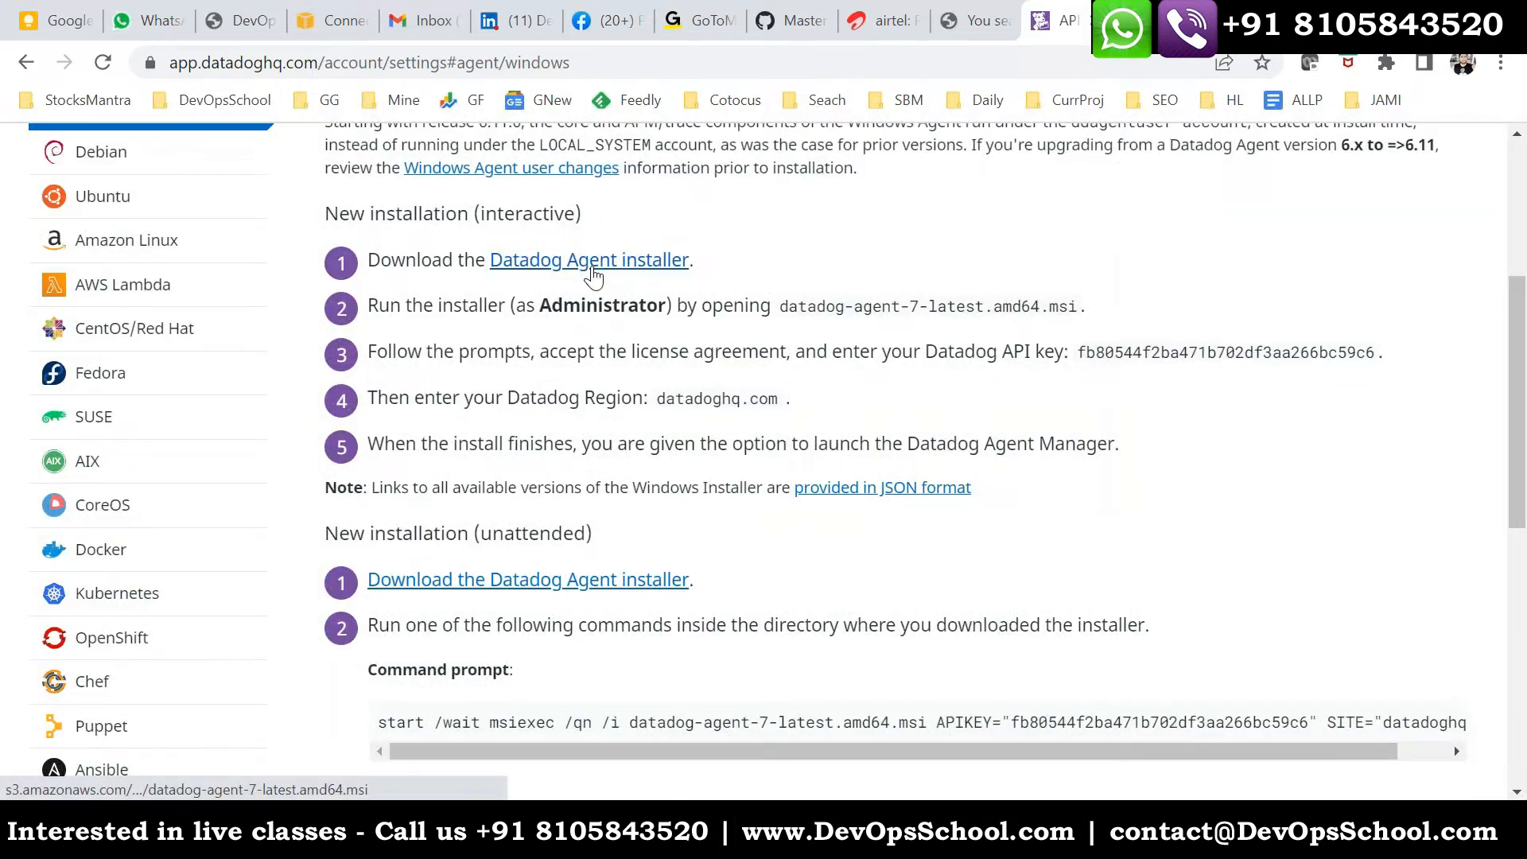
scroll(525, 513, "down", 3)
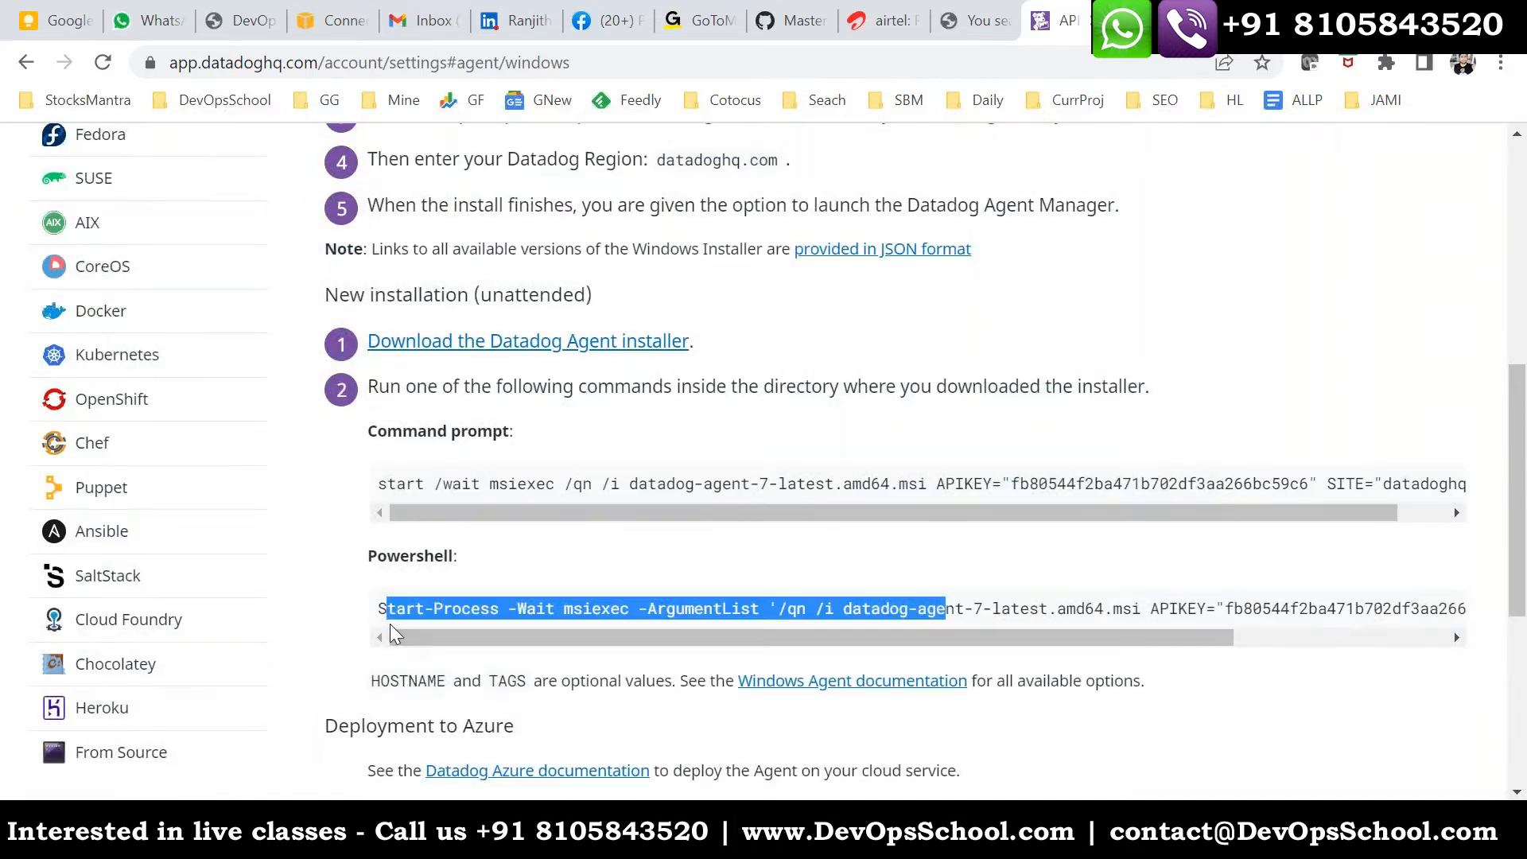
left_click(377, 612)
left_click_drag(377, 613, 1087, 614)
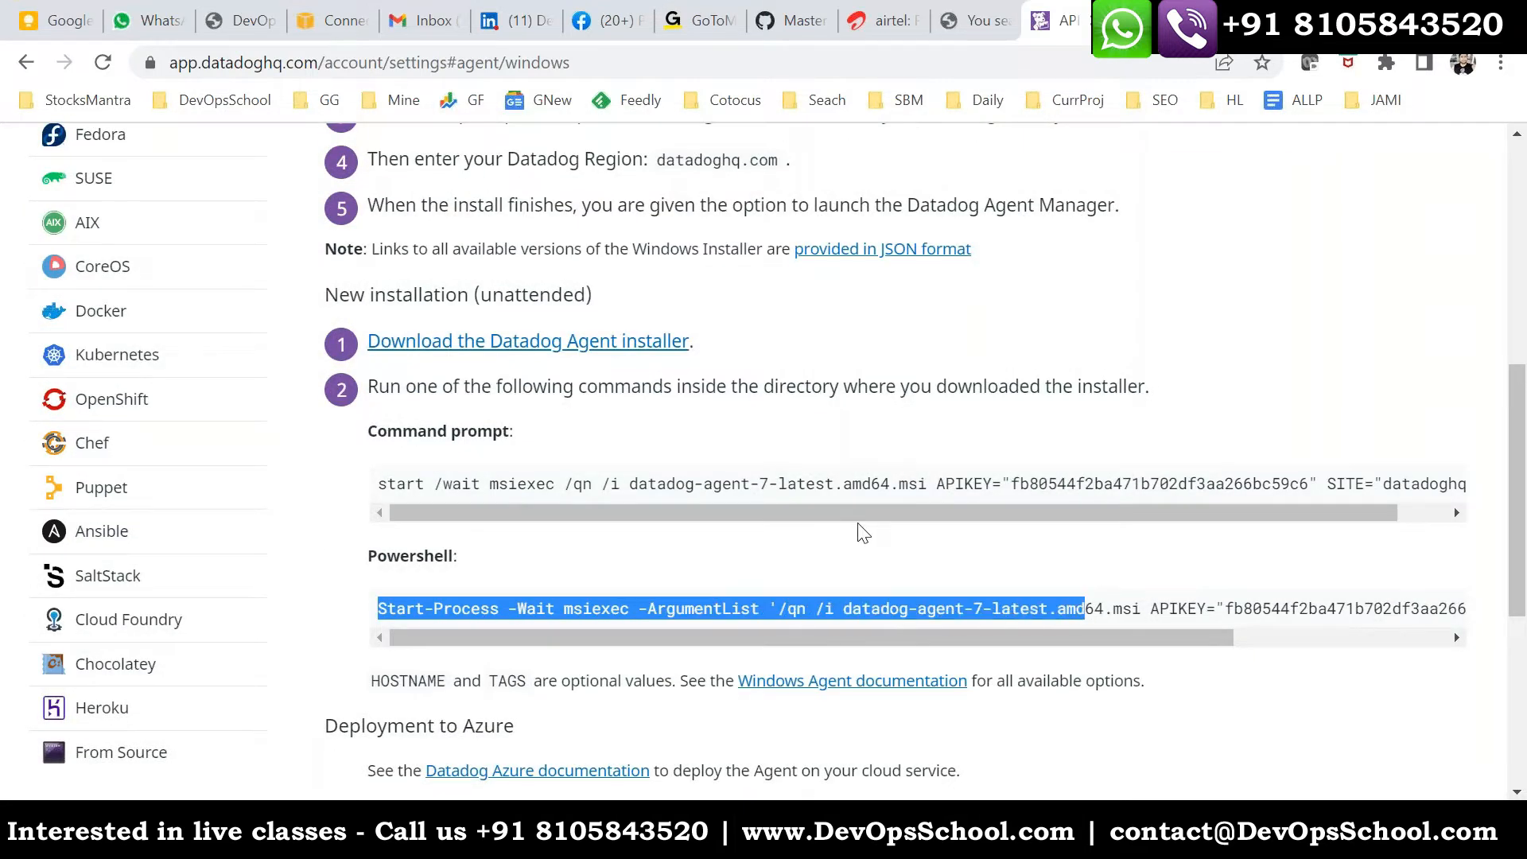
scroll(863, 533, "up", 3)
left_click_drag(695, 261, 540, 254)
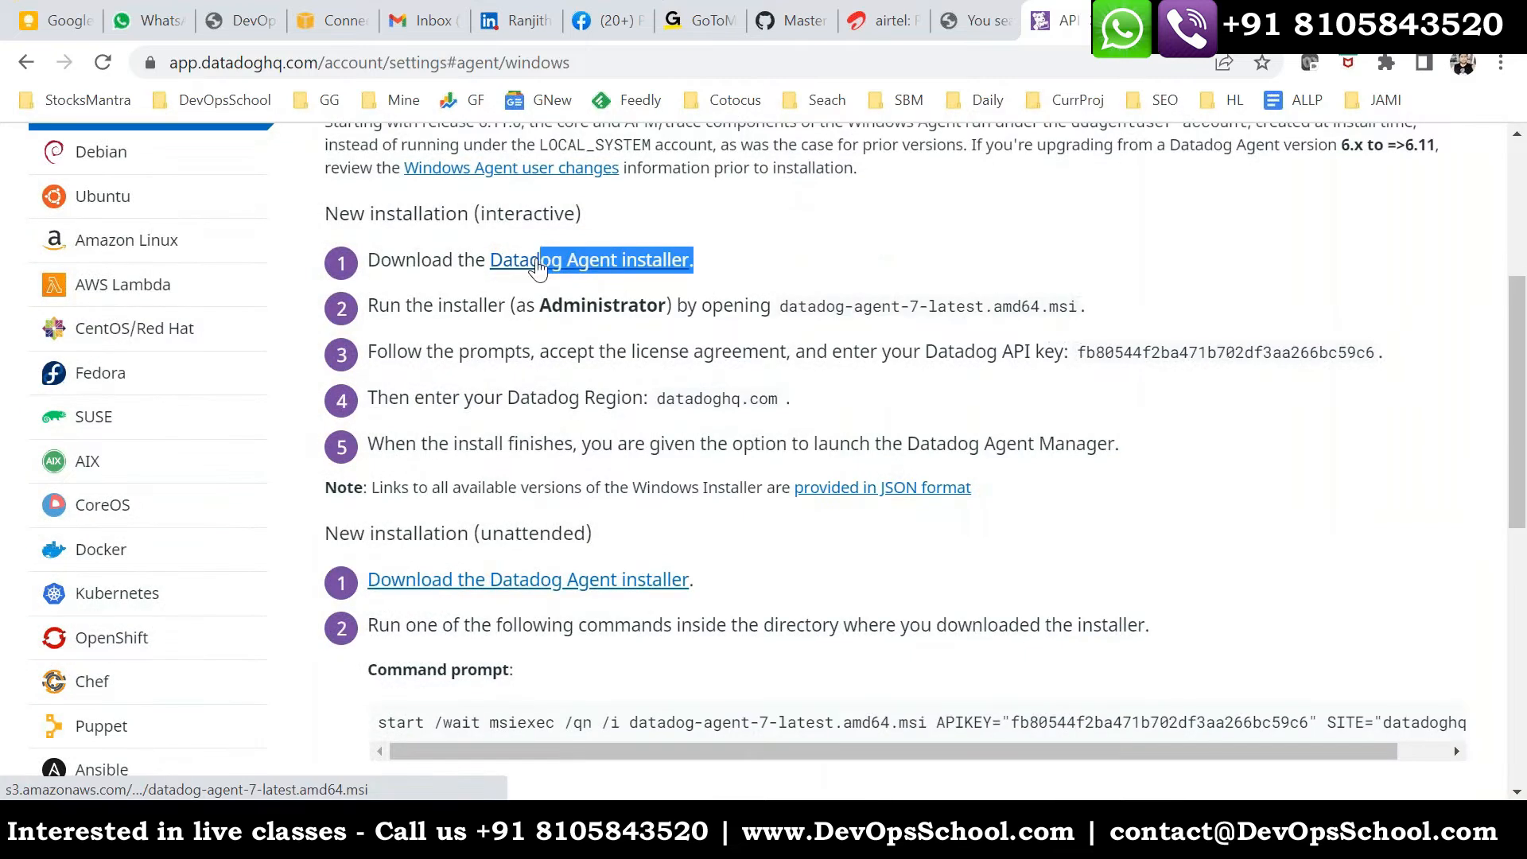
left_click_drag(539, 351, 909, 423)
scroll(886, 504, "down", 5)
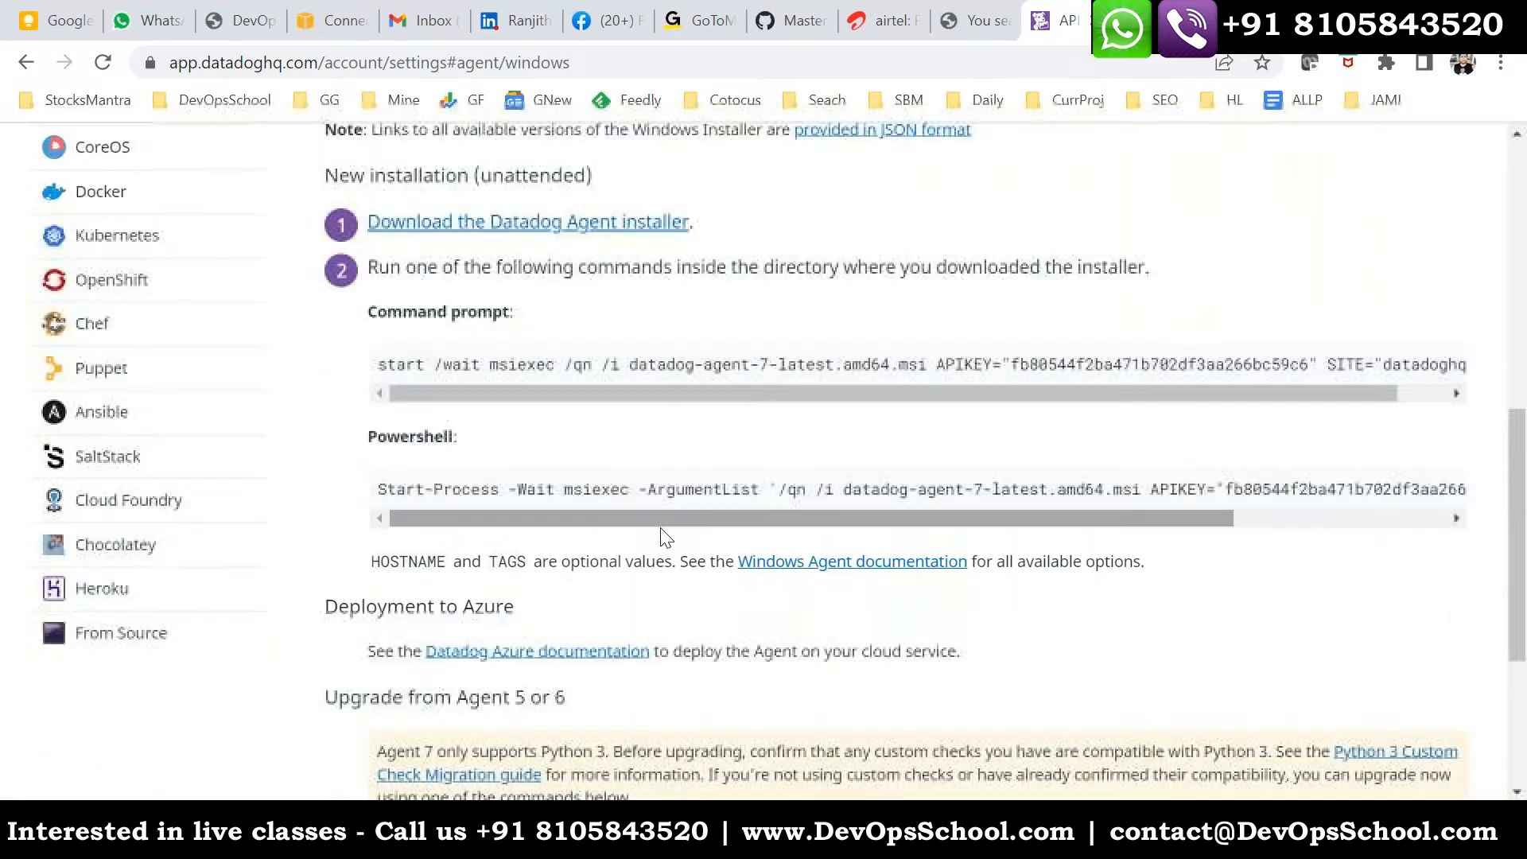
- Select the entire PowerShell command for the unattended Datadog Agent installation
left_click_drag(380, 489, 1476, 382)
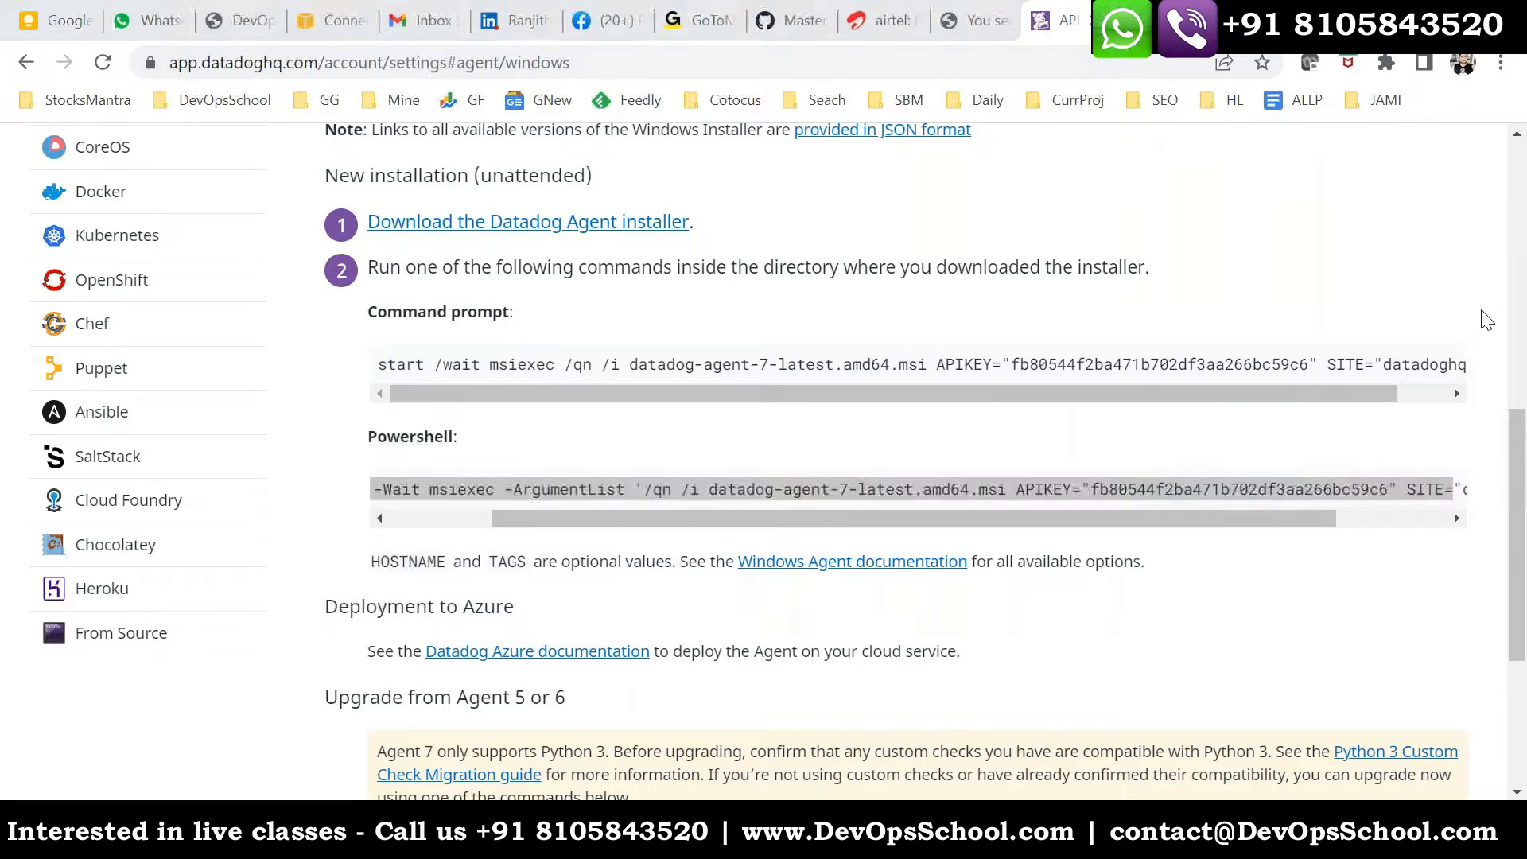
left_click_drag(536, 519, 1496, 488)
left_click(378, 499)
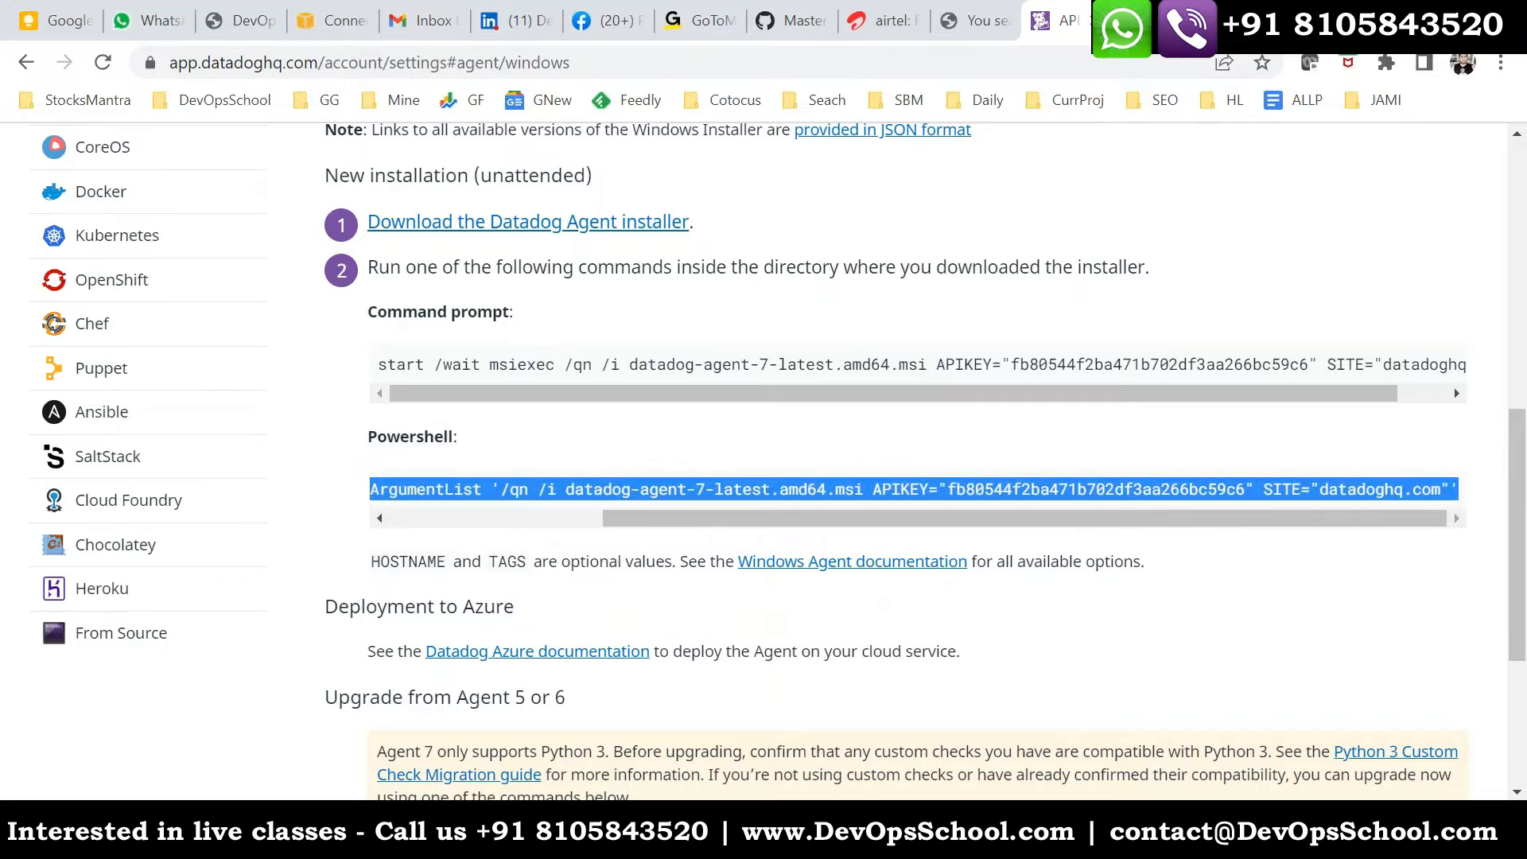
- Switch to the remote desktop session, set up Internet Explorer 11 with the recommended settings, and close the File Explorer and browser windows
key("alt+Tab")
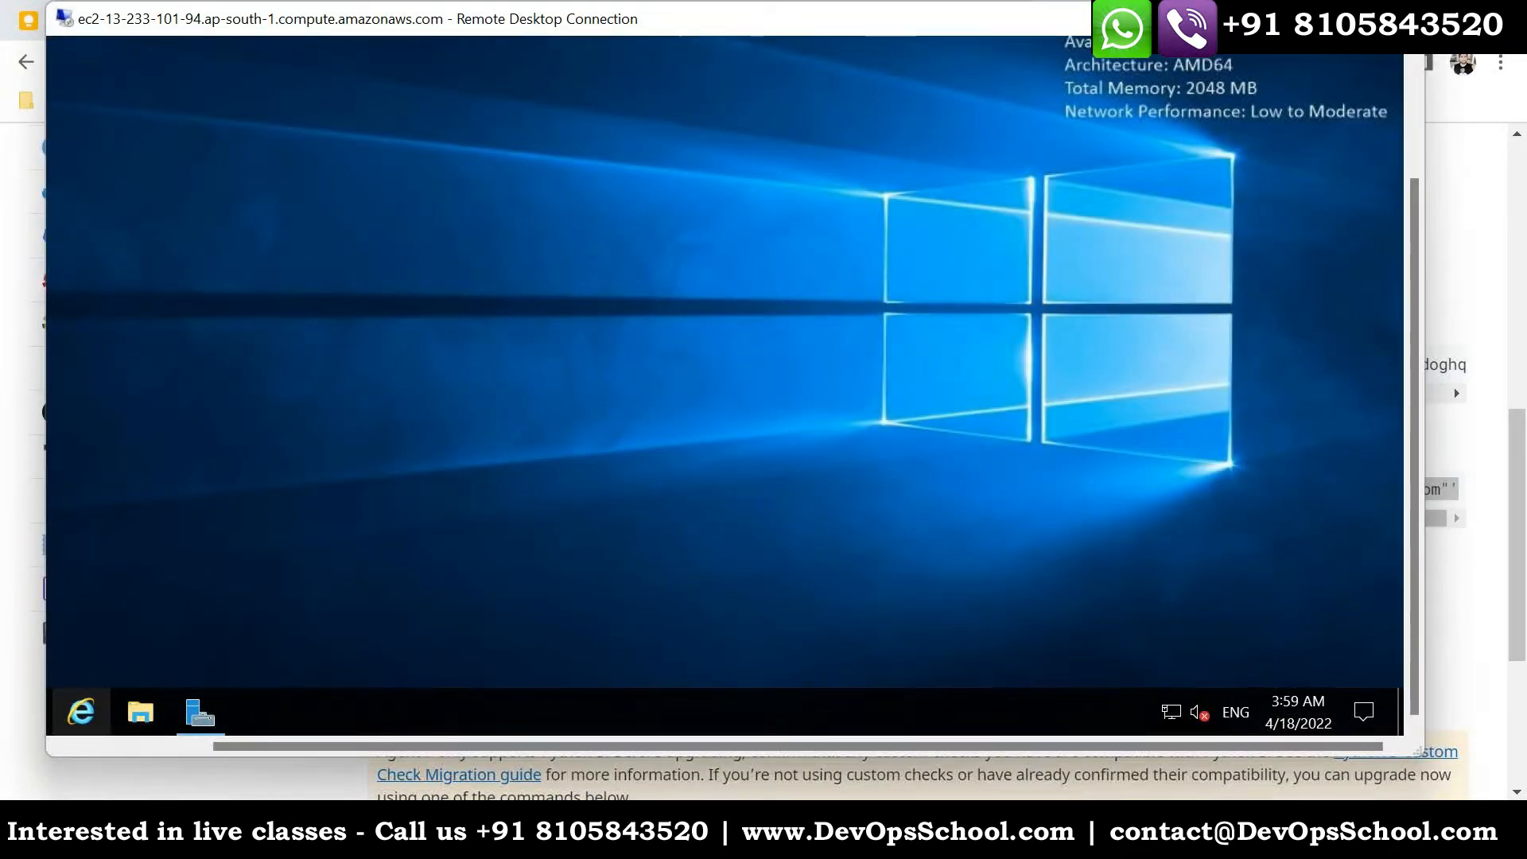
left_click(81, 711)
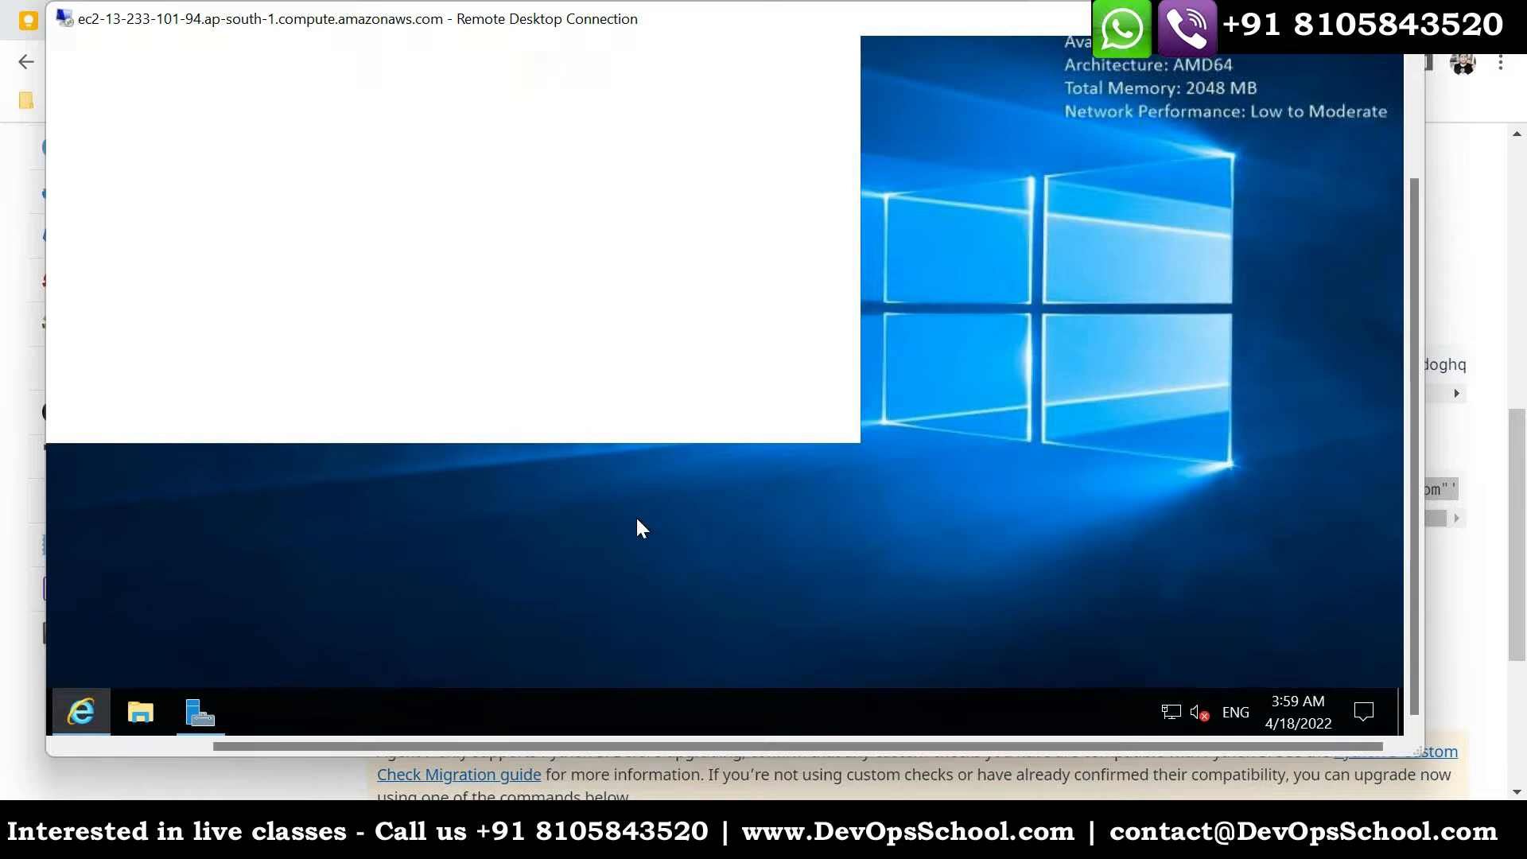
left_click_drag(1423, 534, 1414, 465)
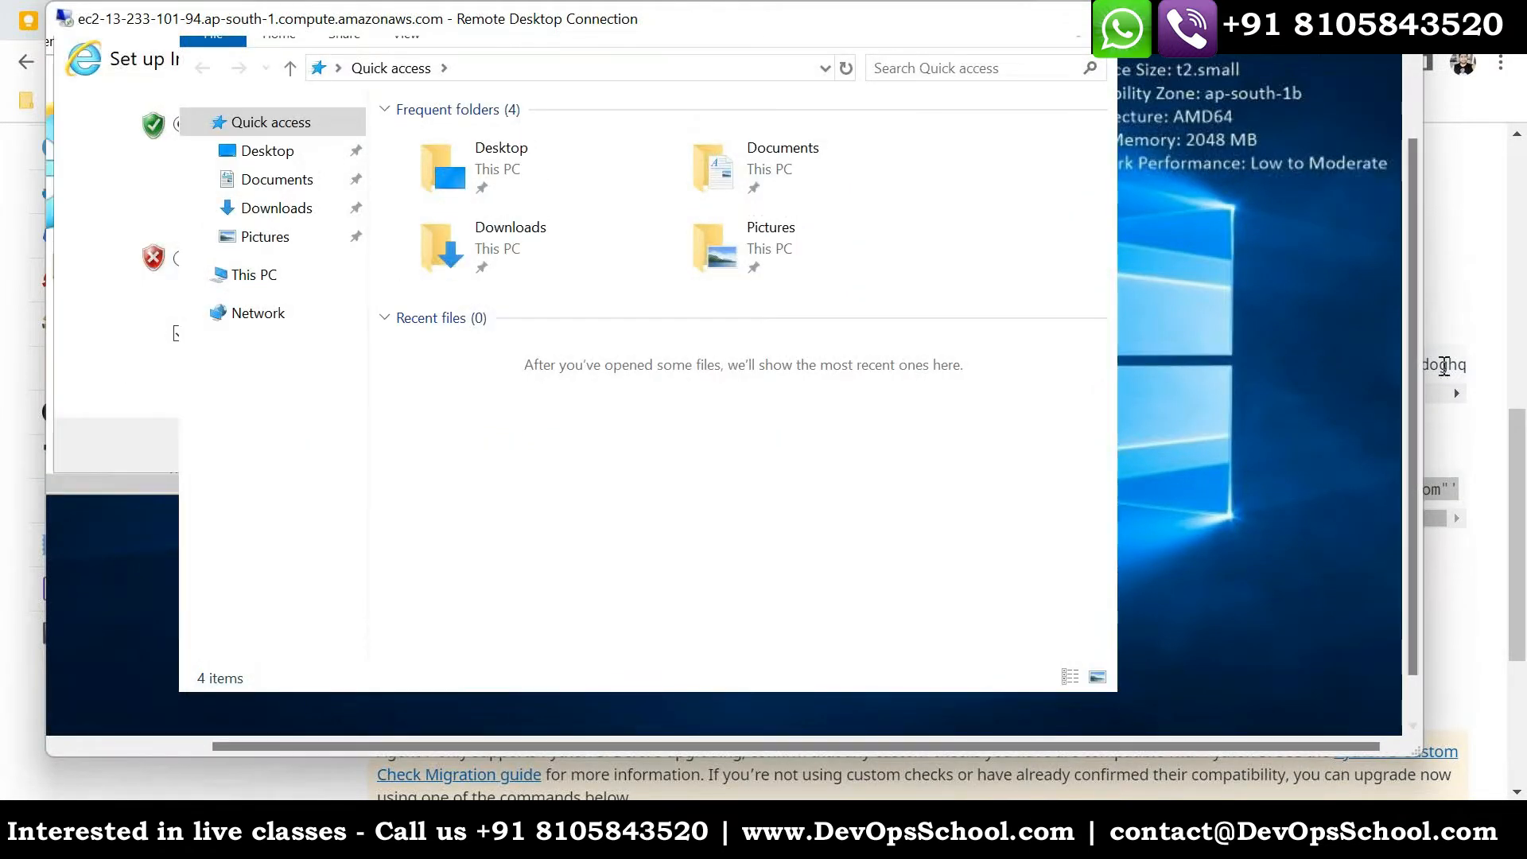
left_click_drag(1411, 369, 1376, 194)
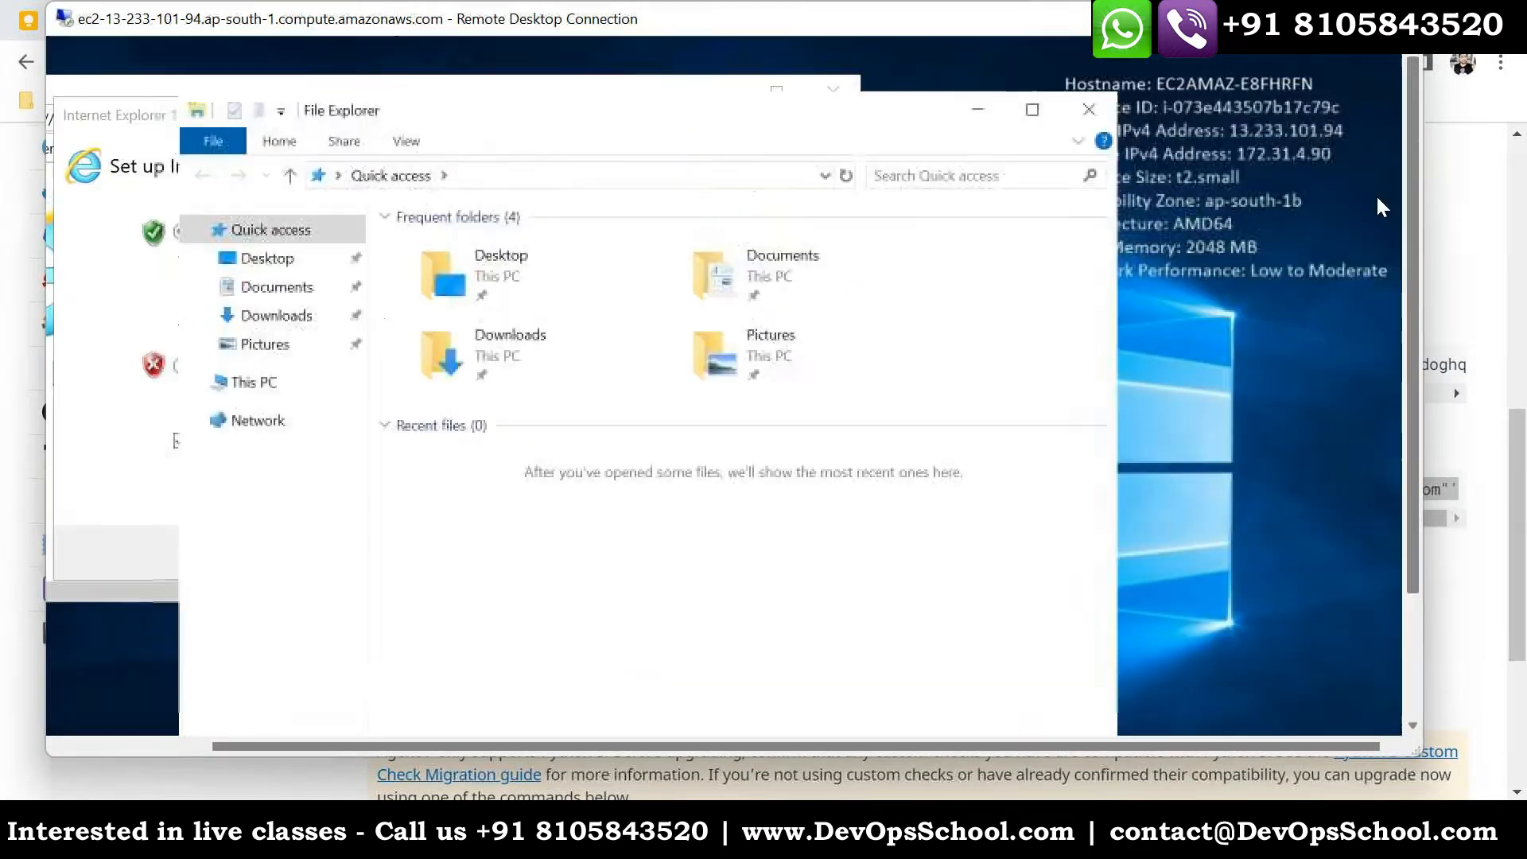
left_click(1089, 111)
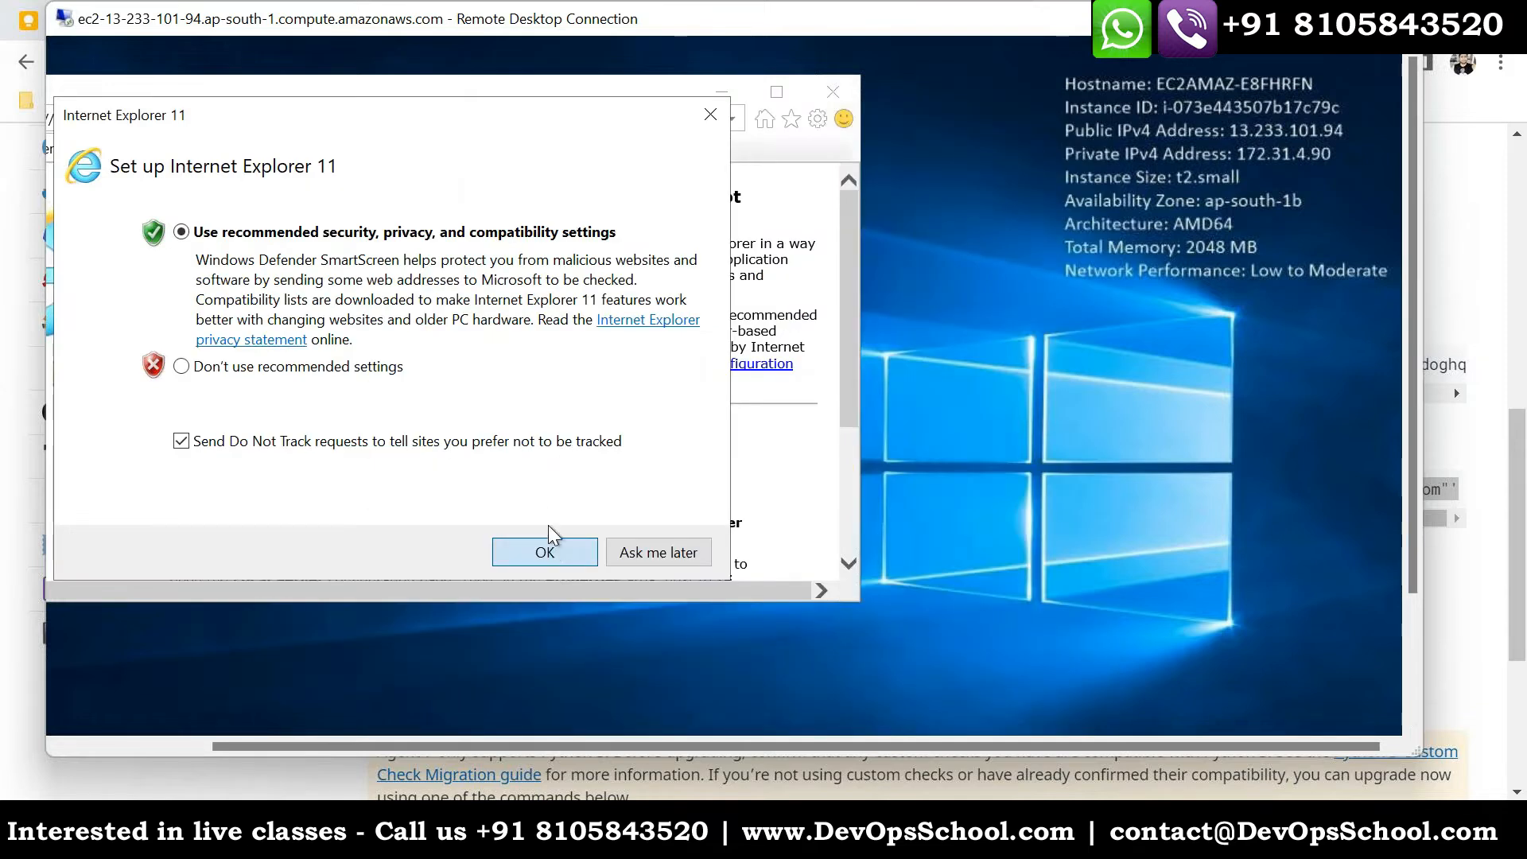
left_click(547, 551)
left_click(832, 92)
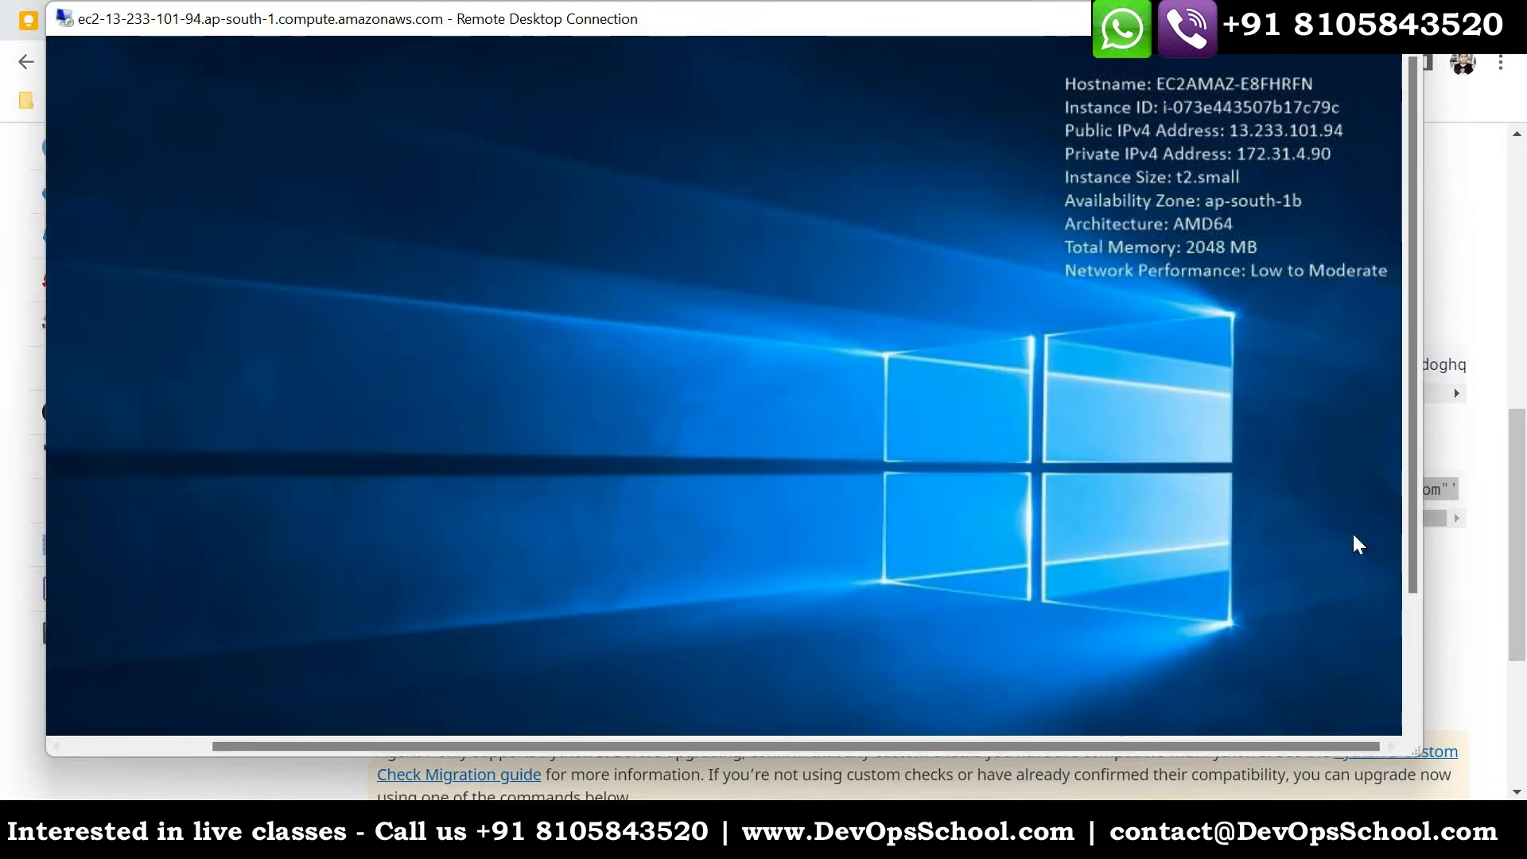
- Search for "power" on the remote server and run Windows PowerShell as administrator
left_click_drag(1153, 746, 1008, 746)
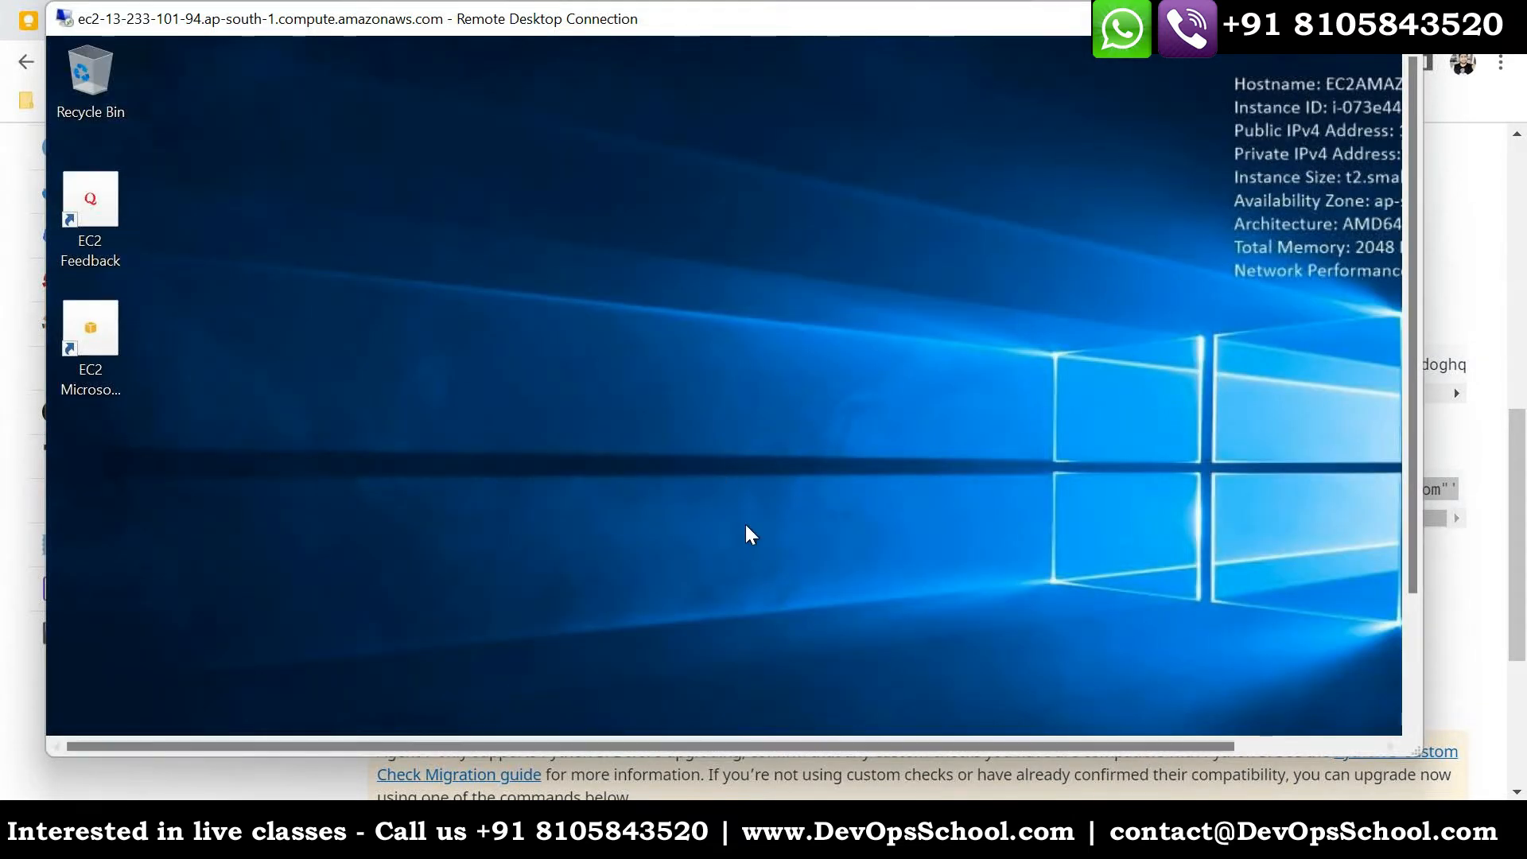
left_click_drag(1414, 509, 1414, 632)
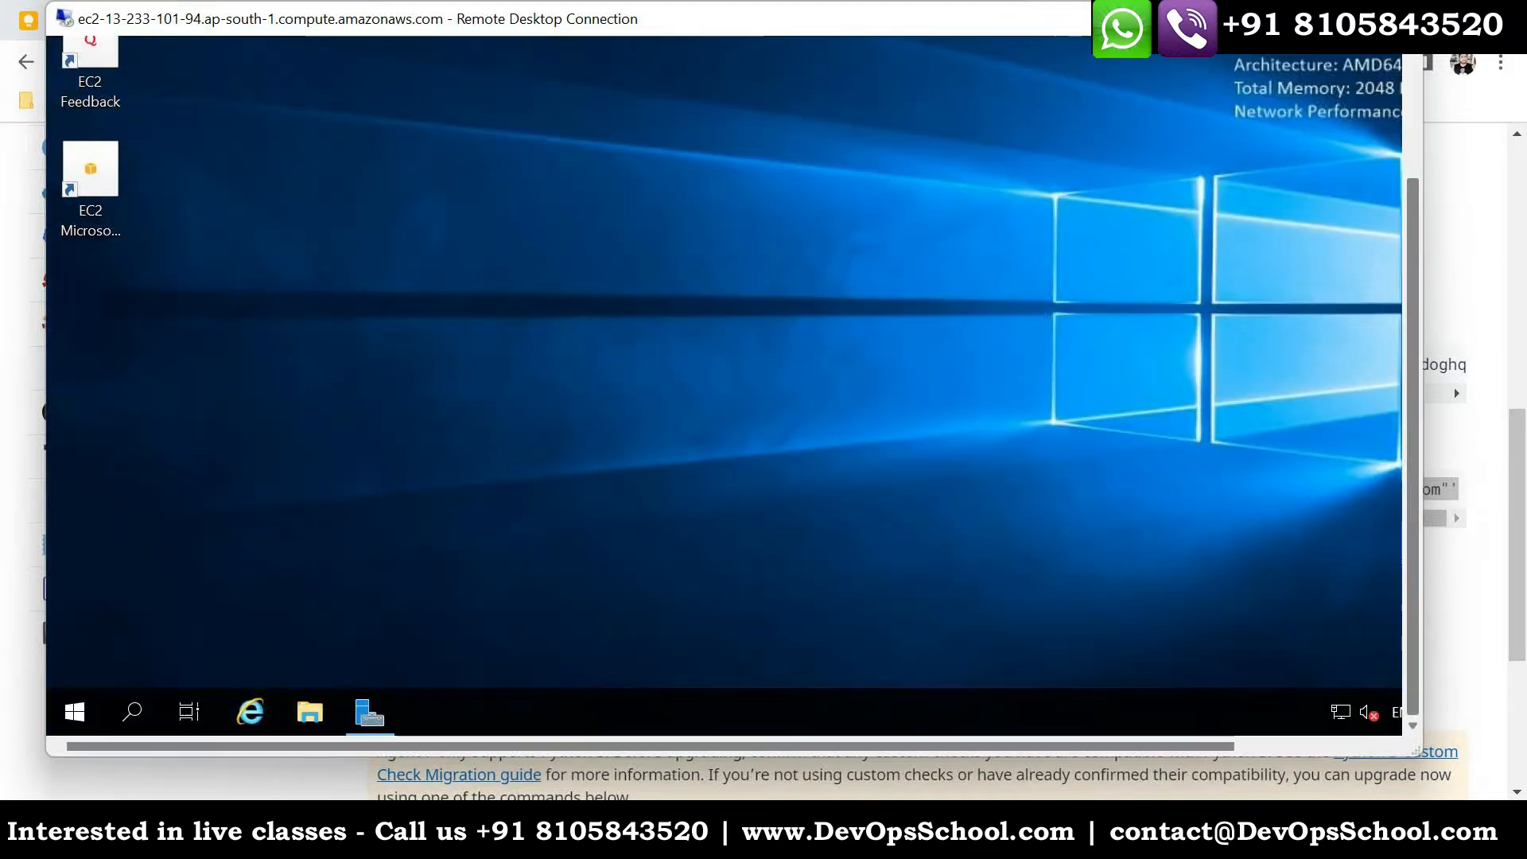
left_click(136, 716)
type("p")
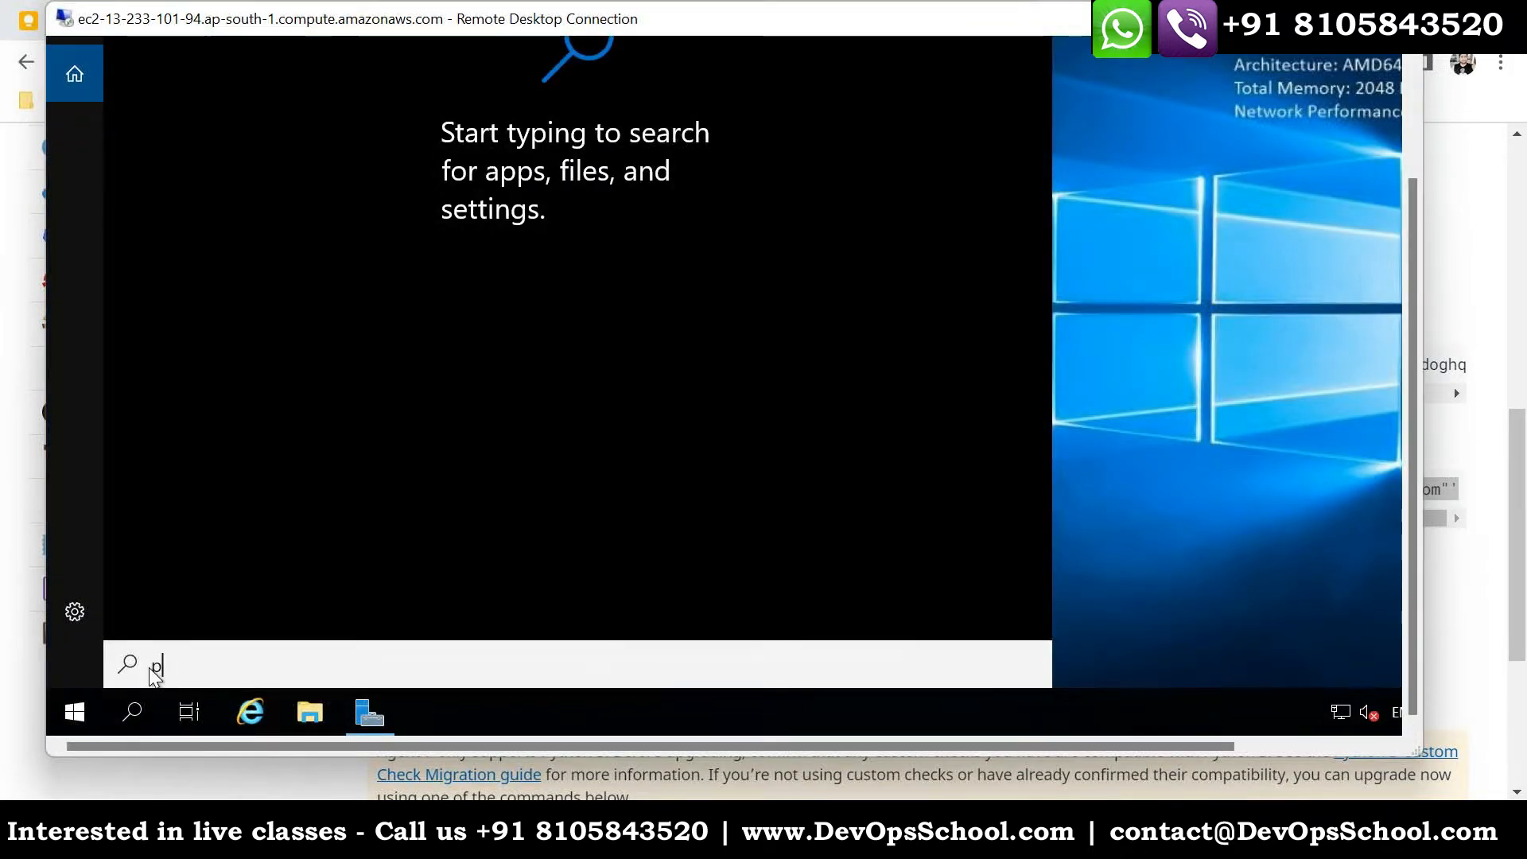
type("ower")
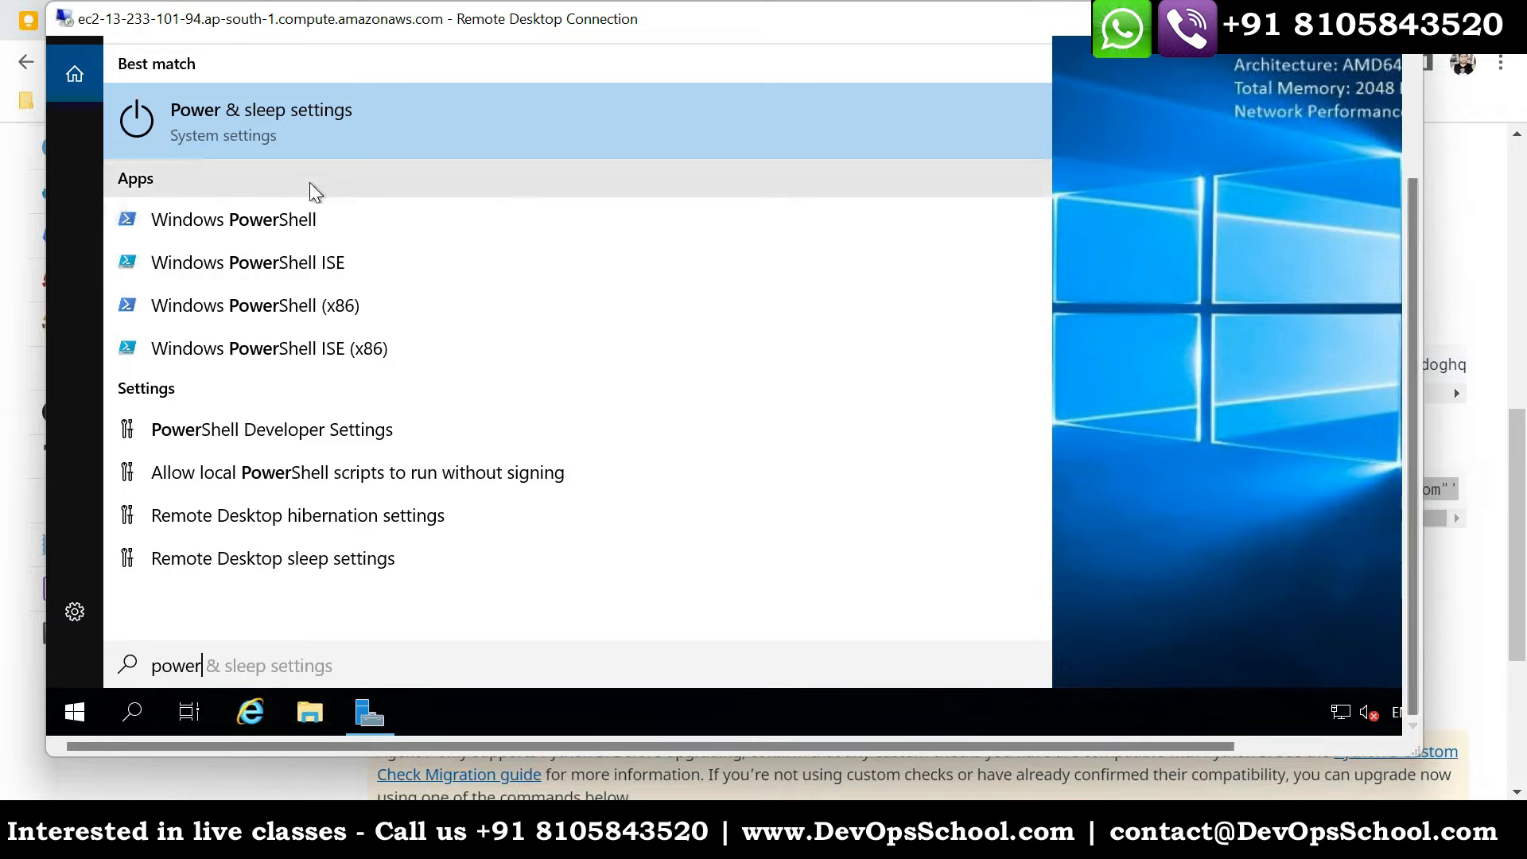
right_click(283, 216)
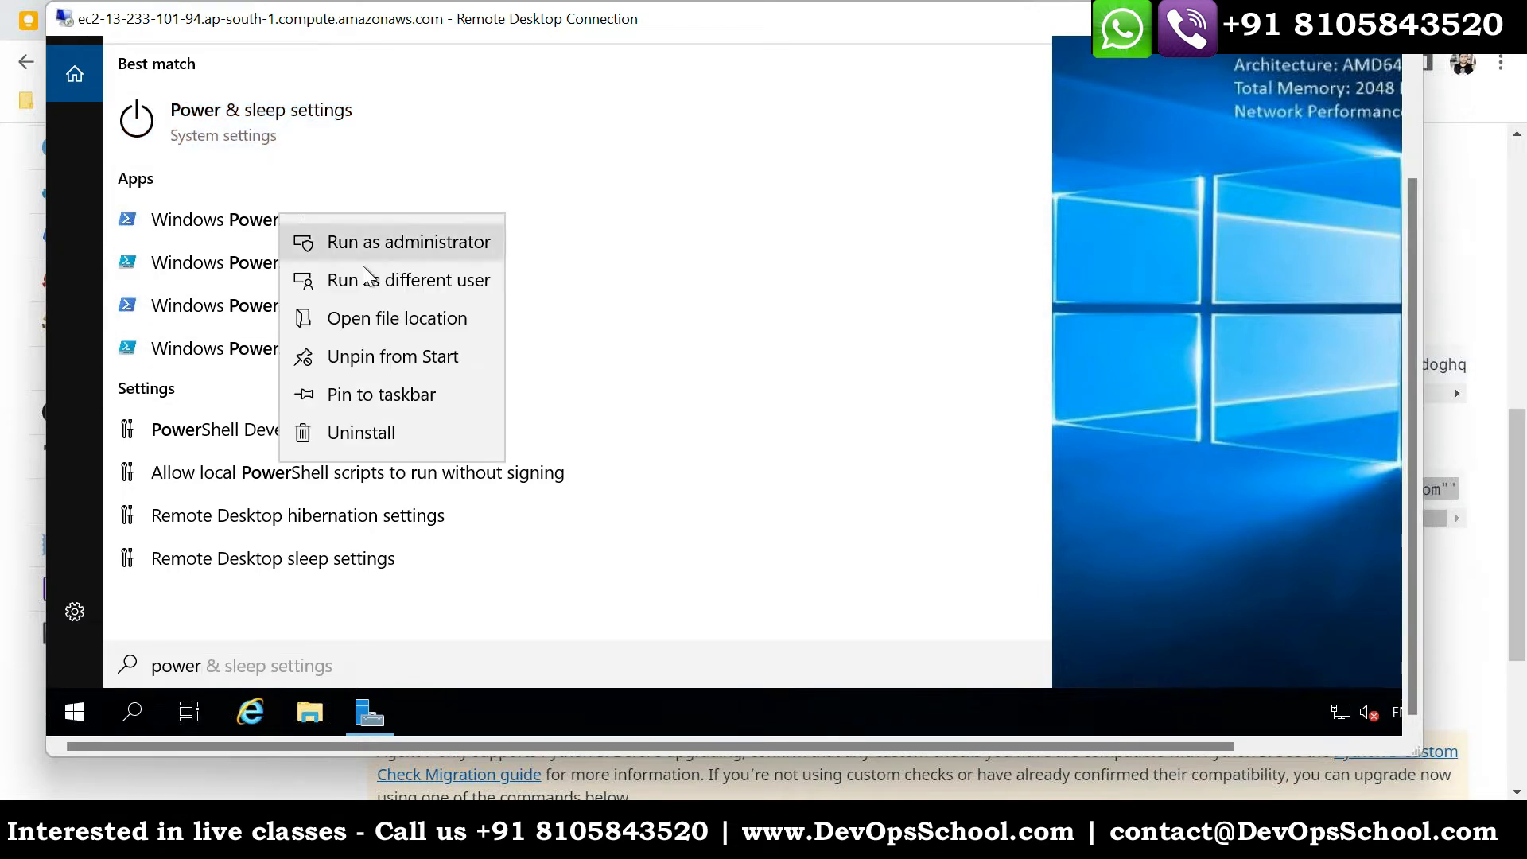
left_click(366, 244)
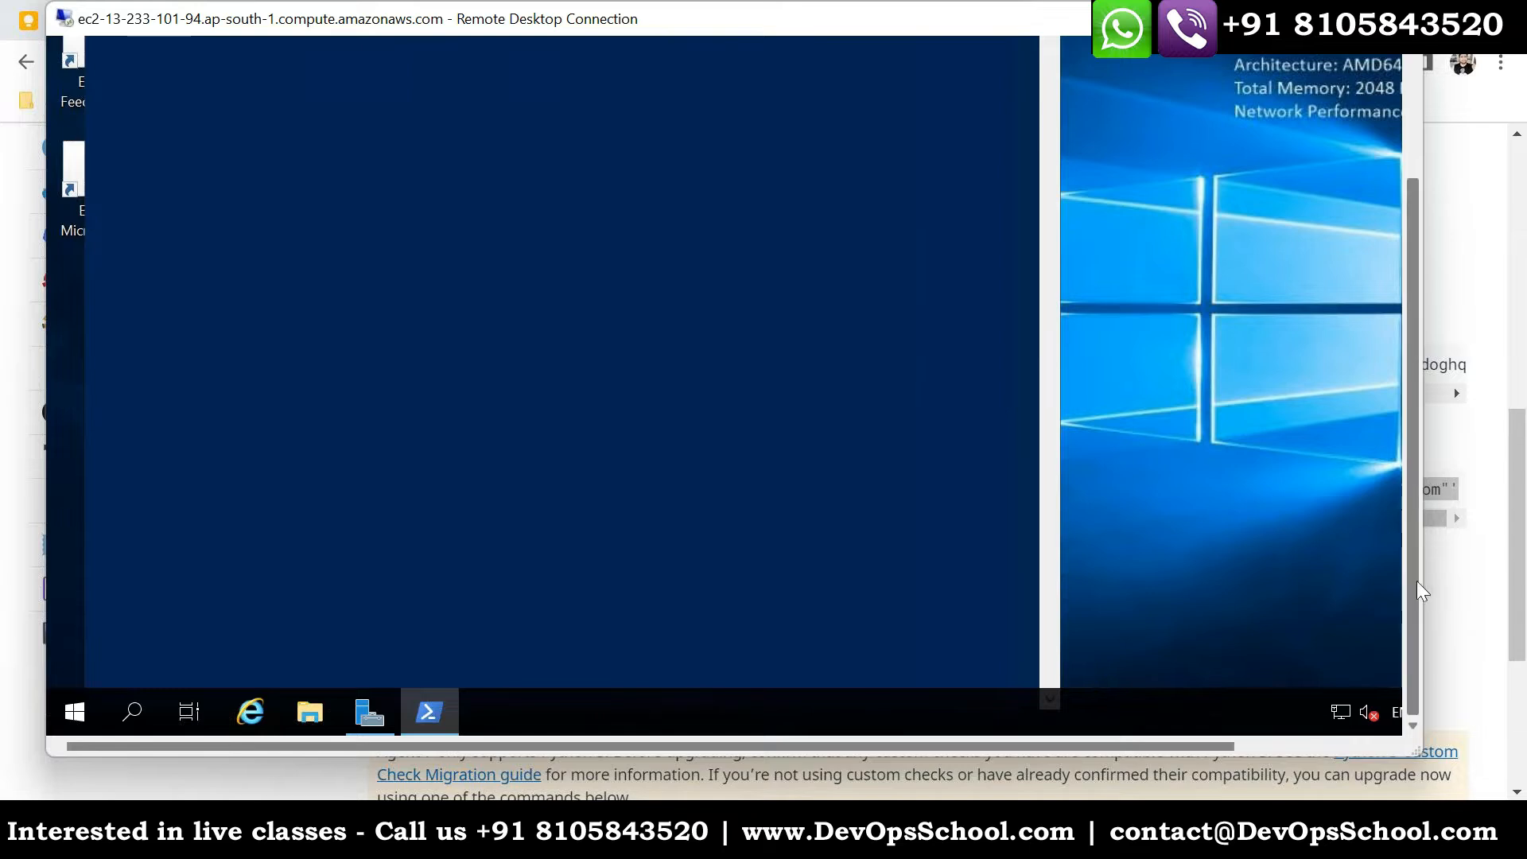
- Try to install the Datadog Agent by pasting and running the copied msiexec command, including the API key, in the administrator PowerShell window
left_click_drag(1411, 547, 1400, 398)
right_click(536, 299)
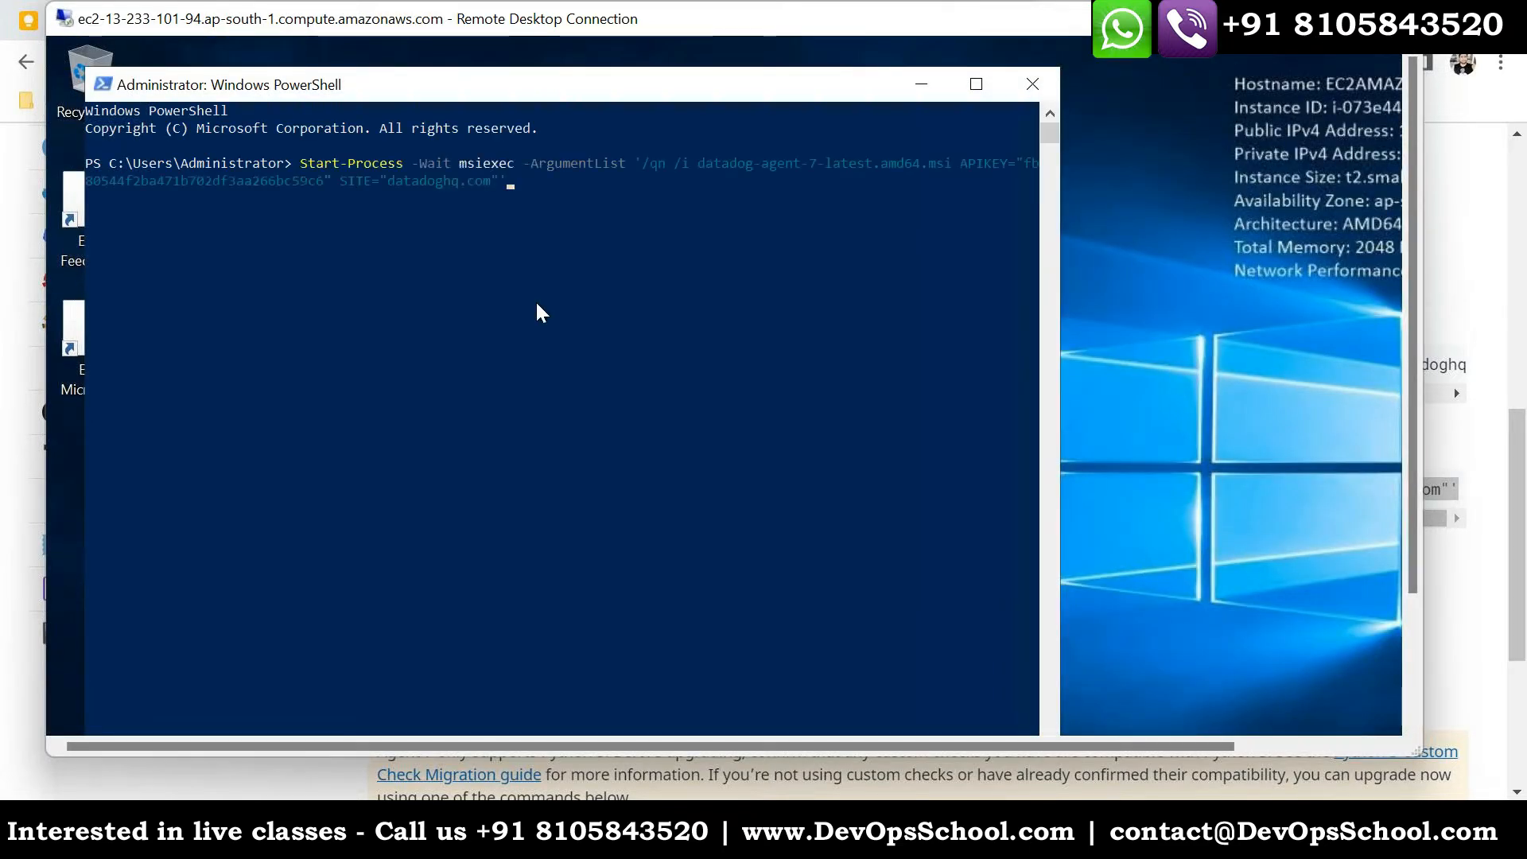
key("Return")
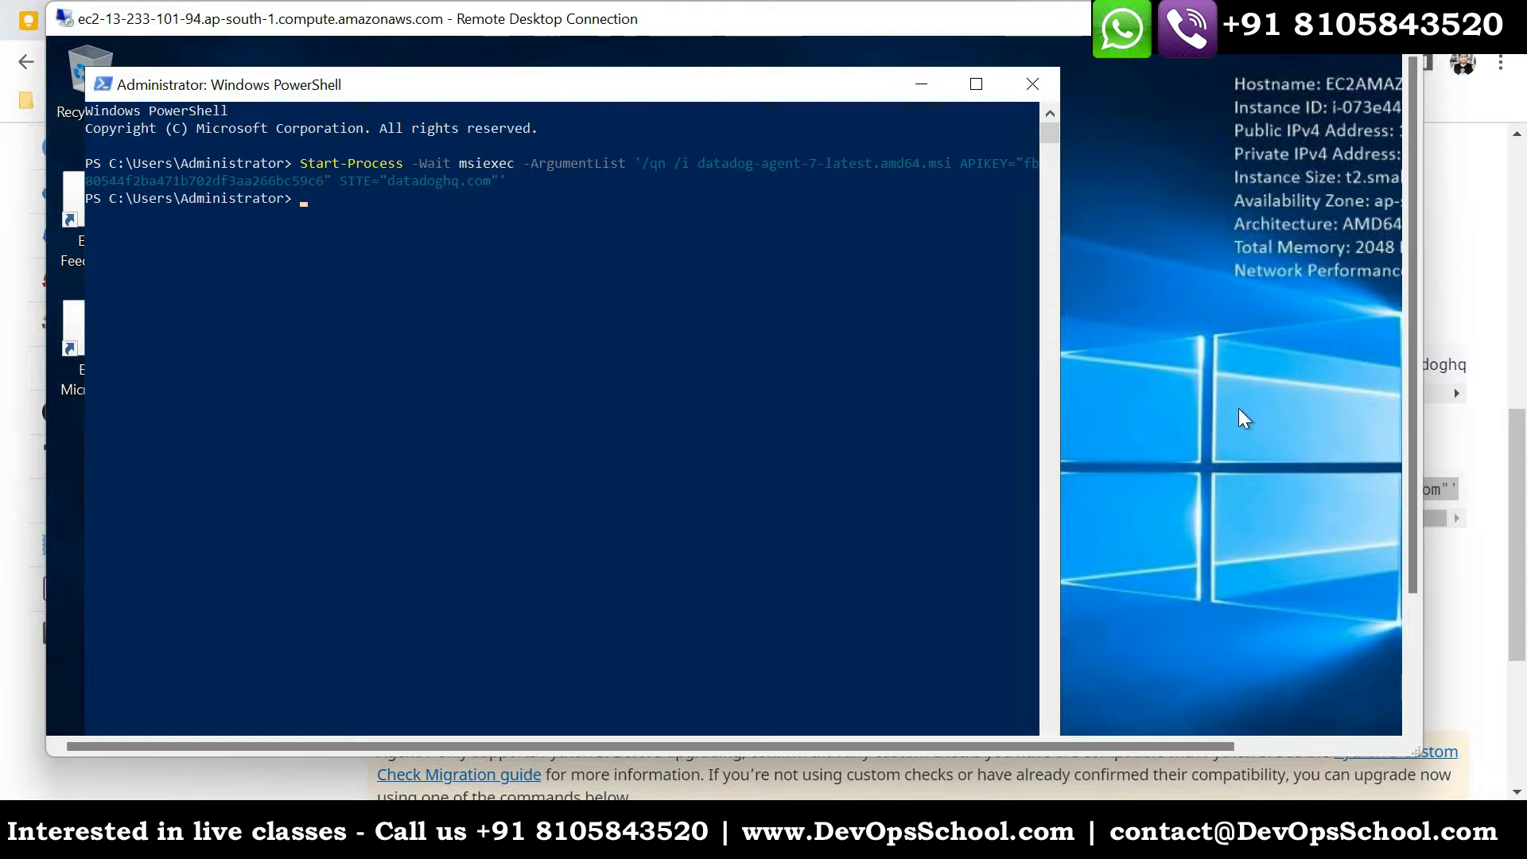
left_click_drag(1416, 383, 1433, 557)
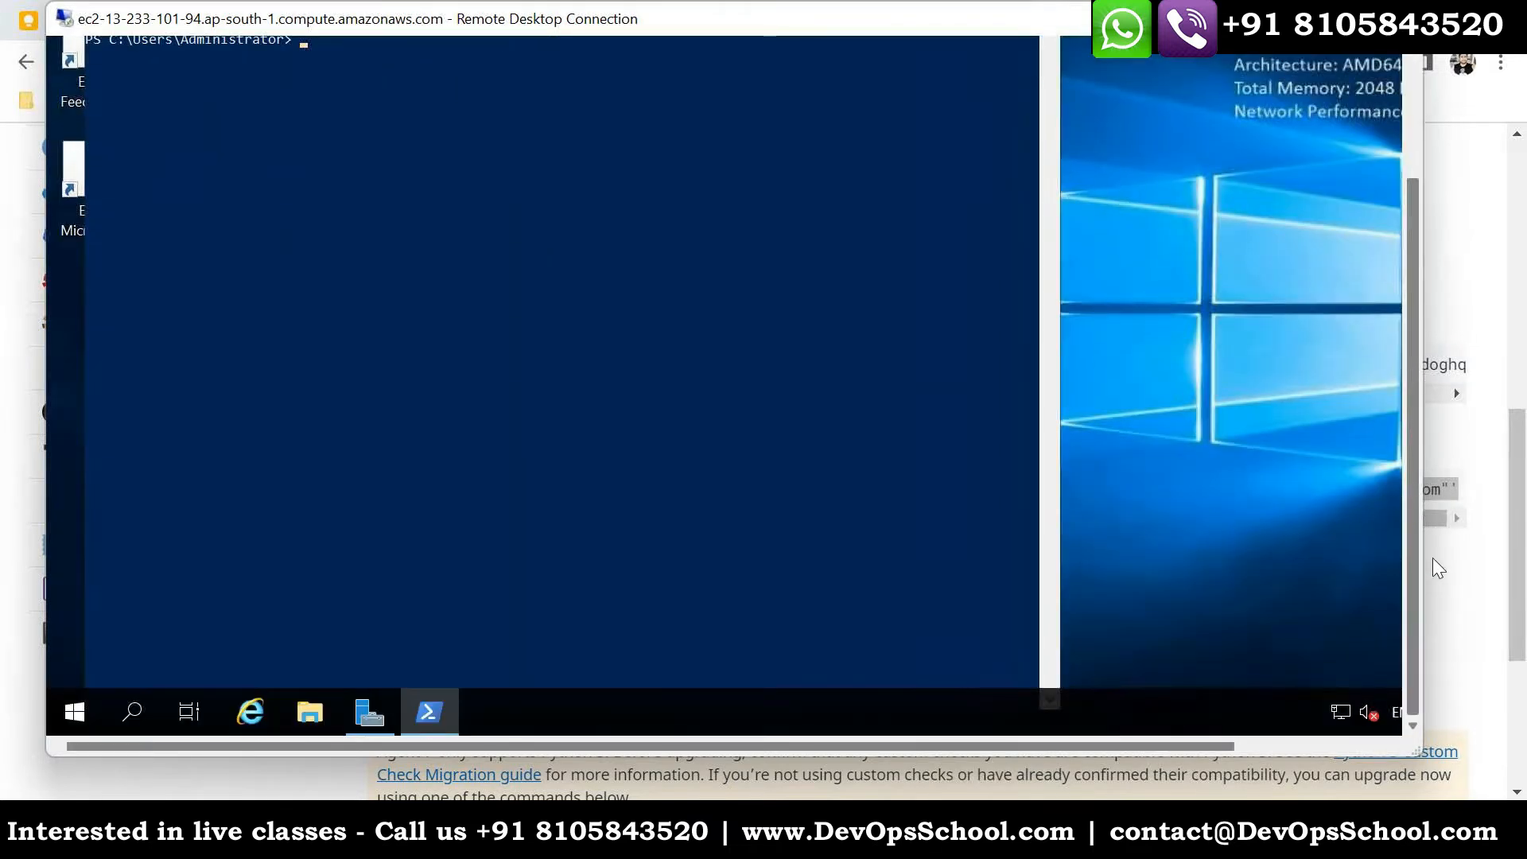
left_click_drag(1412, 453, 1408, 330)
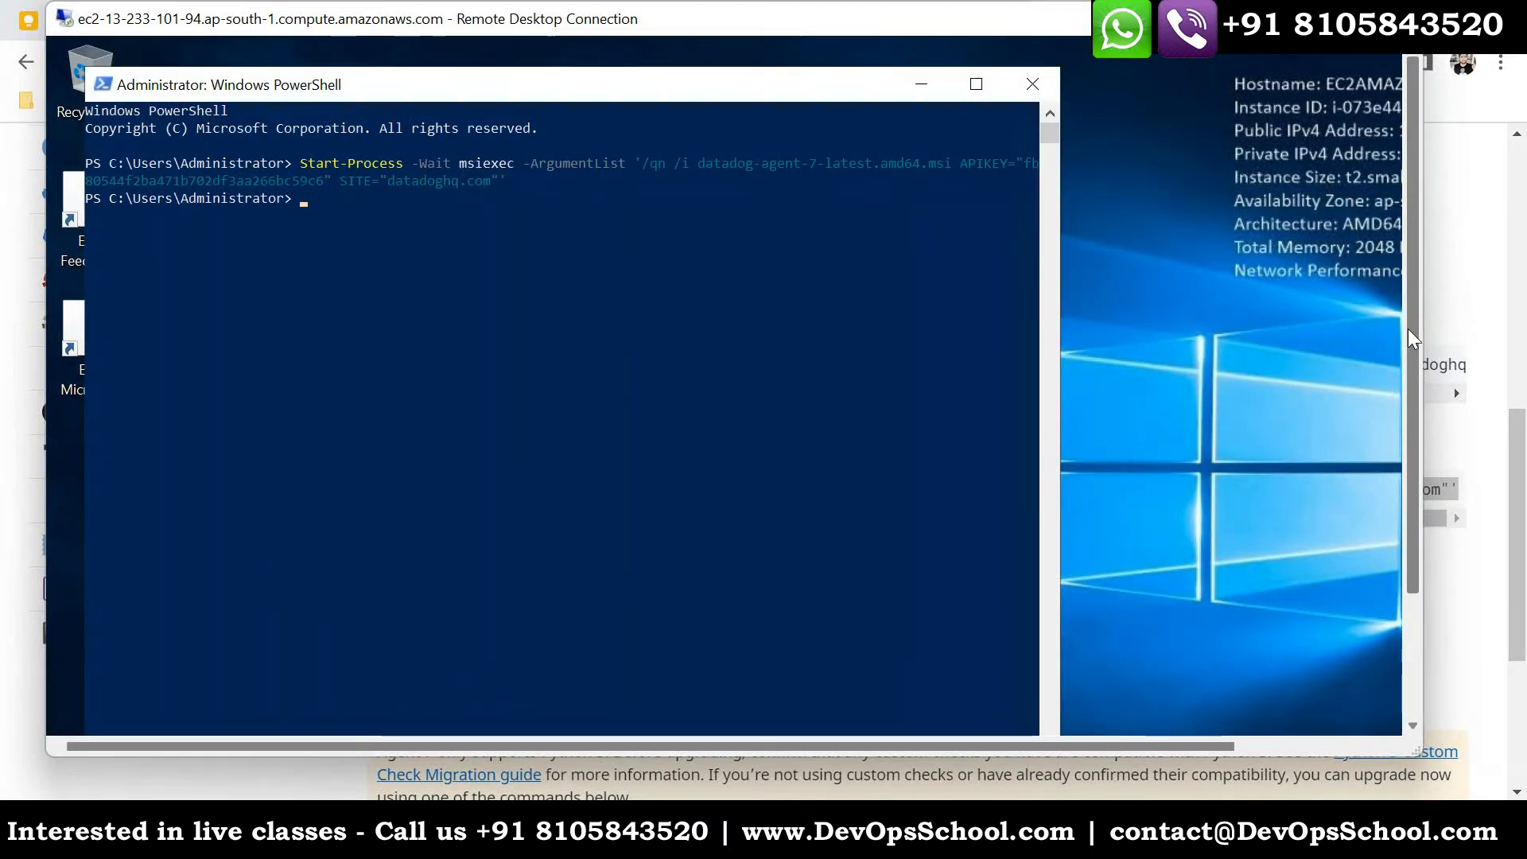
left_click_drag(561, 91, 841, 108)
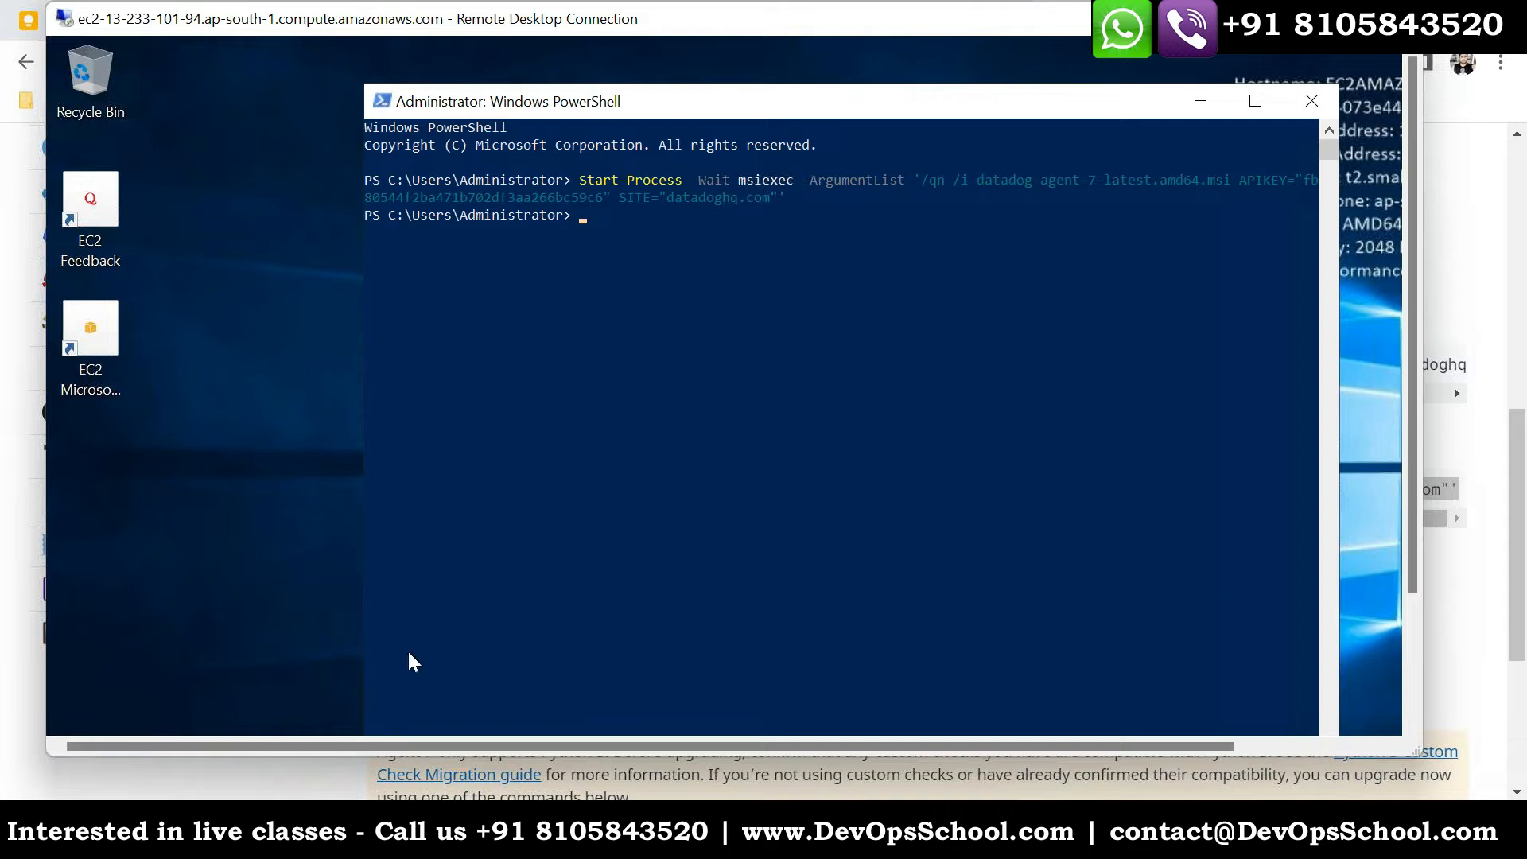
- Switch to the Datadog page in the local browser and copy the address of the unattended installation's Agent installer link
key("alt+Tab")
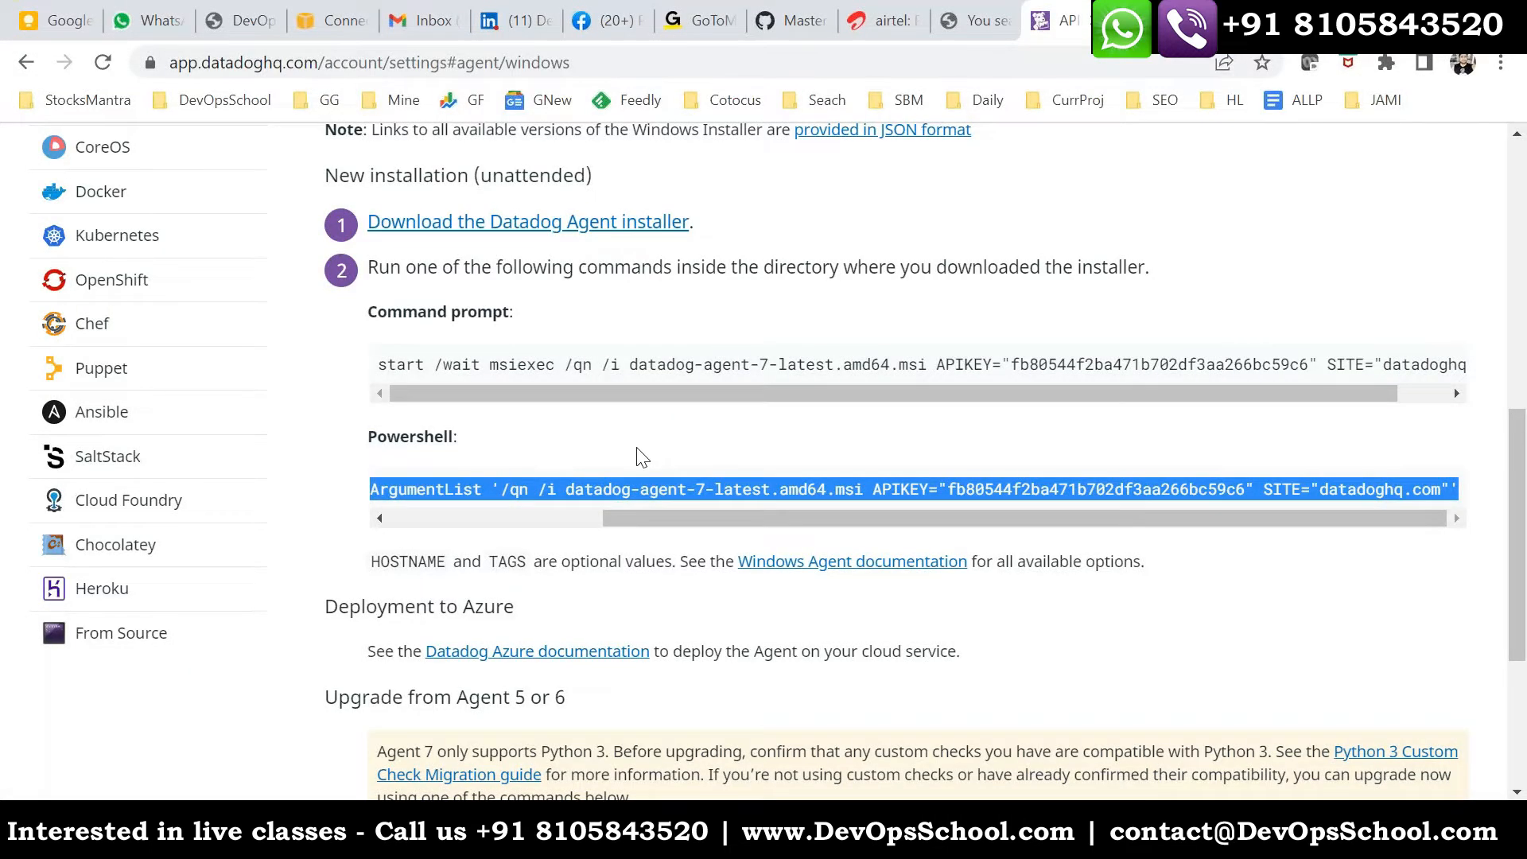
scroll(658, 437, "up", 3)
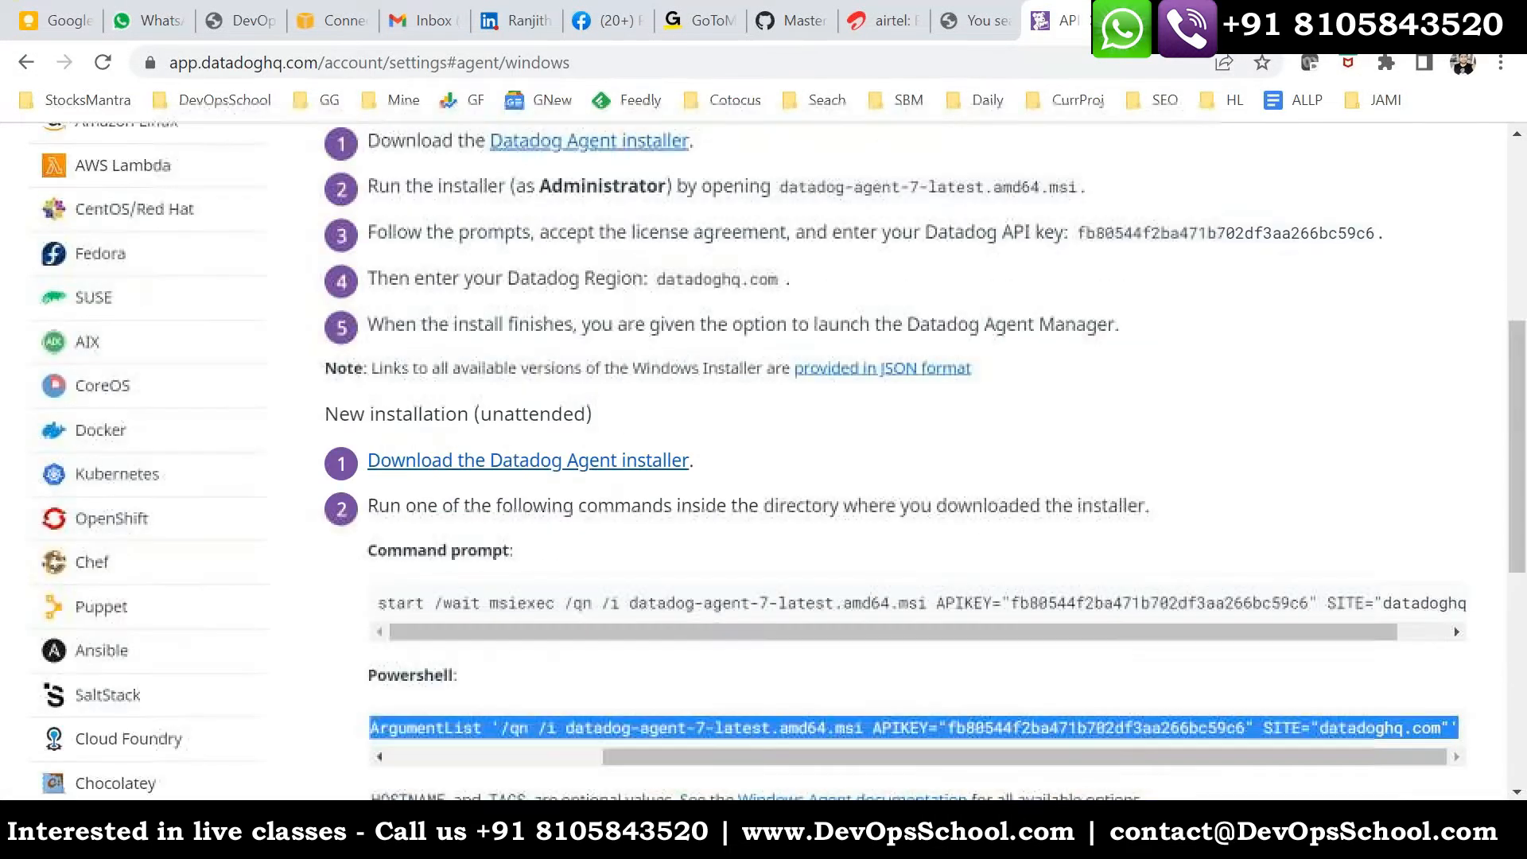
right_click(435, 471)
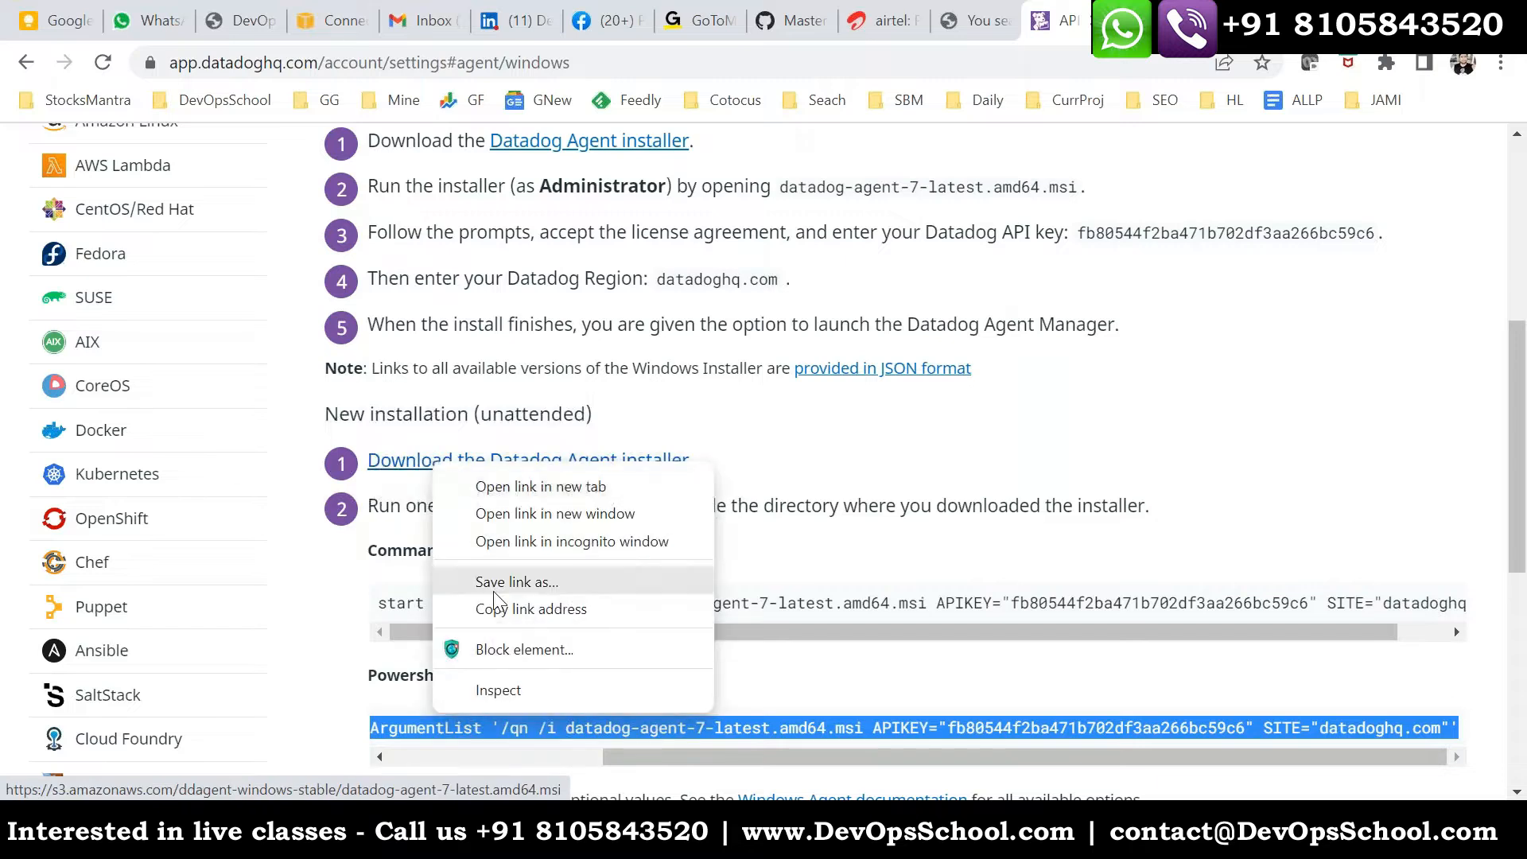
left_click(527, 607)
- Switch back to the remote desktop and run "start ." in PowerShell to open the Administrator folder in File Explorer
key("alt+Tab")
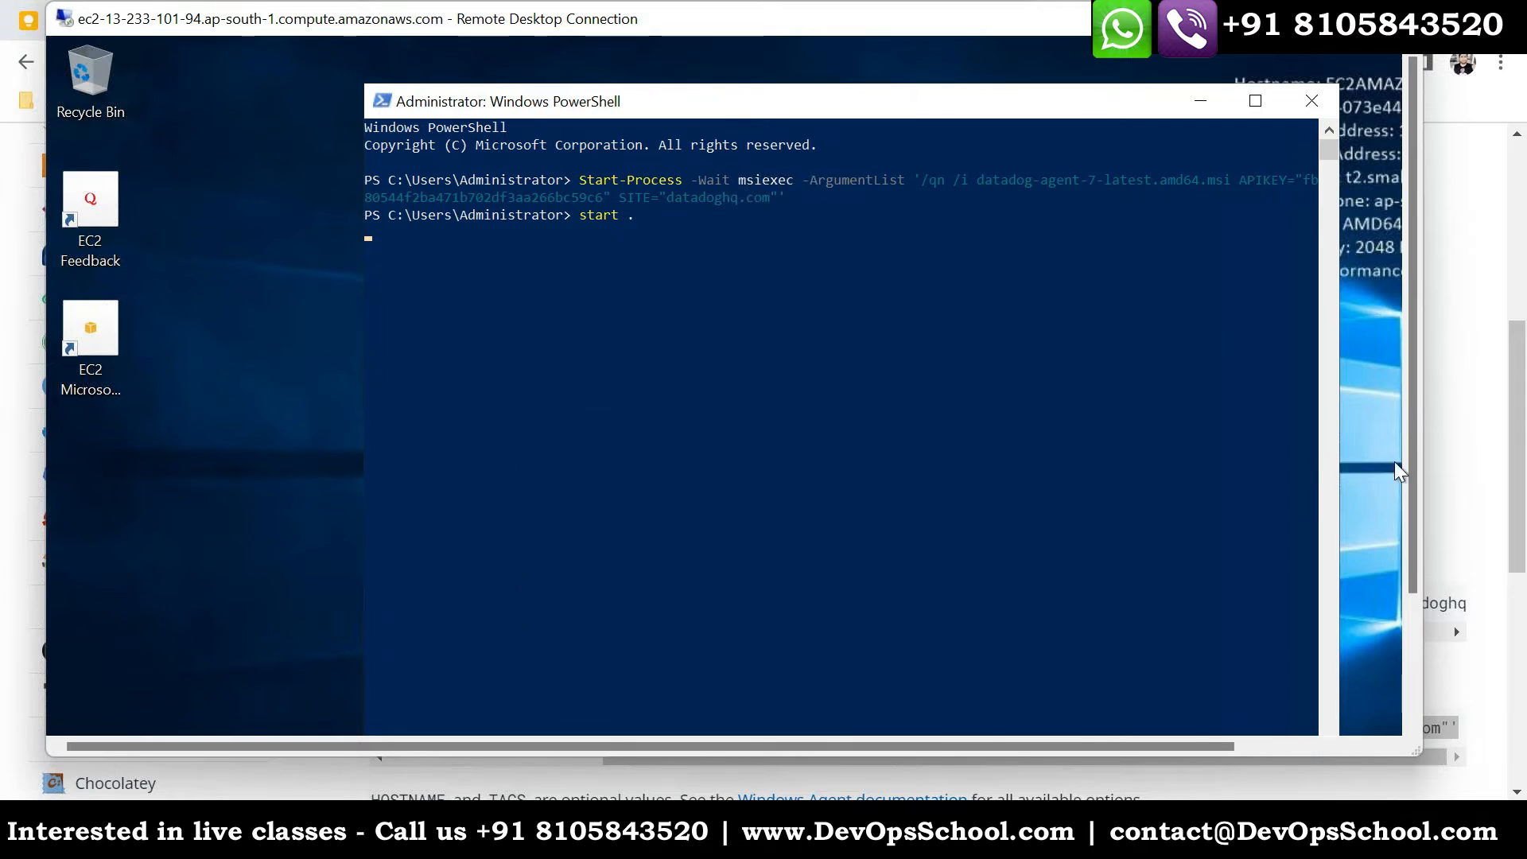
left_click_drag(1412, 475, 1414, 670)
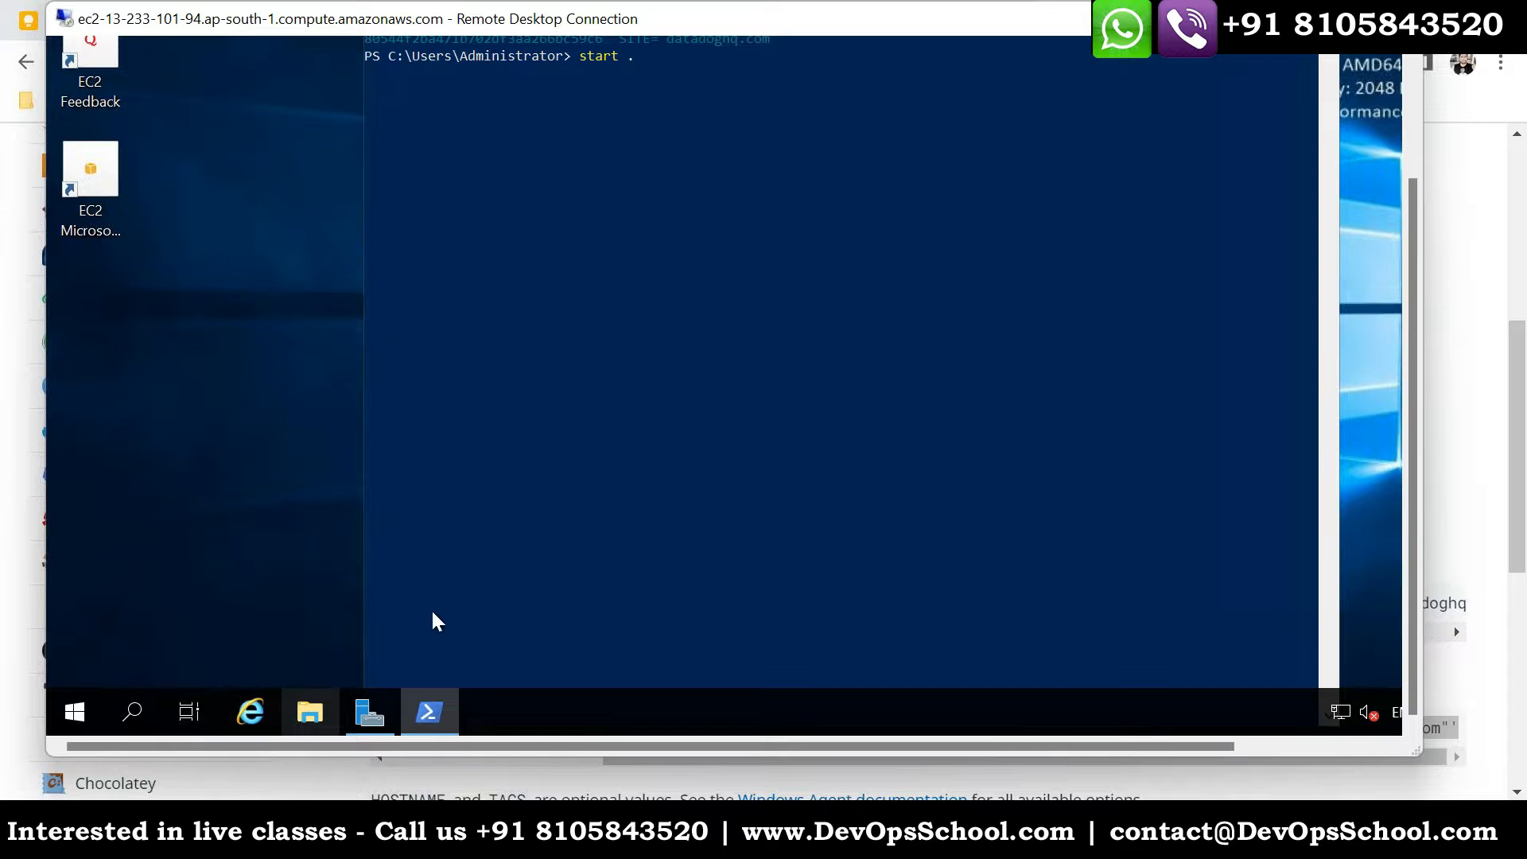
key("Return")
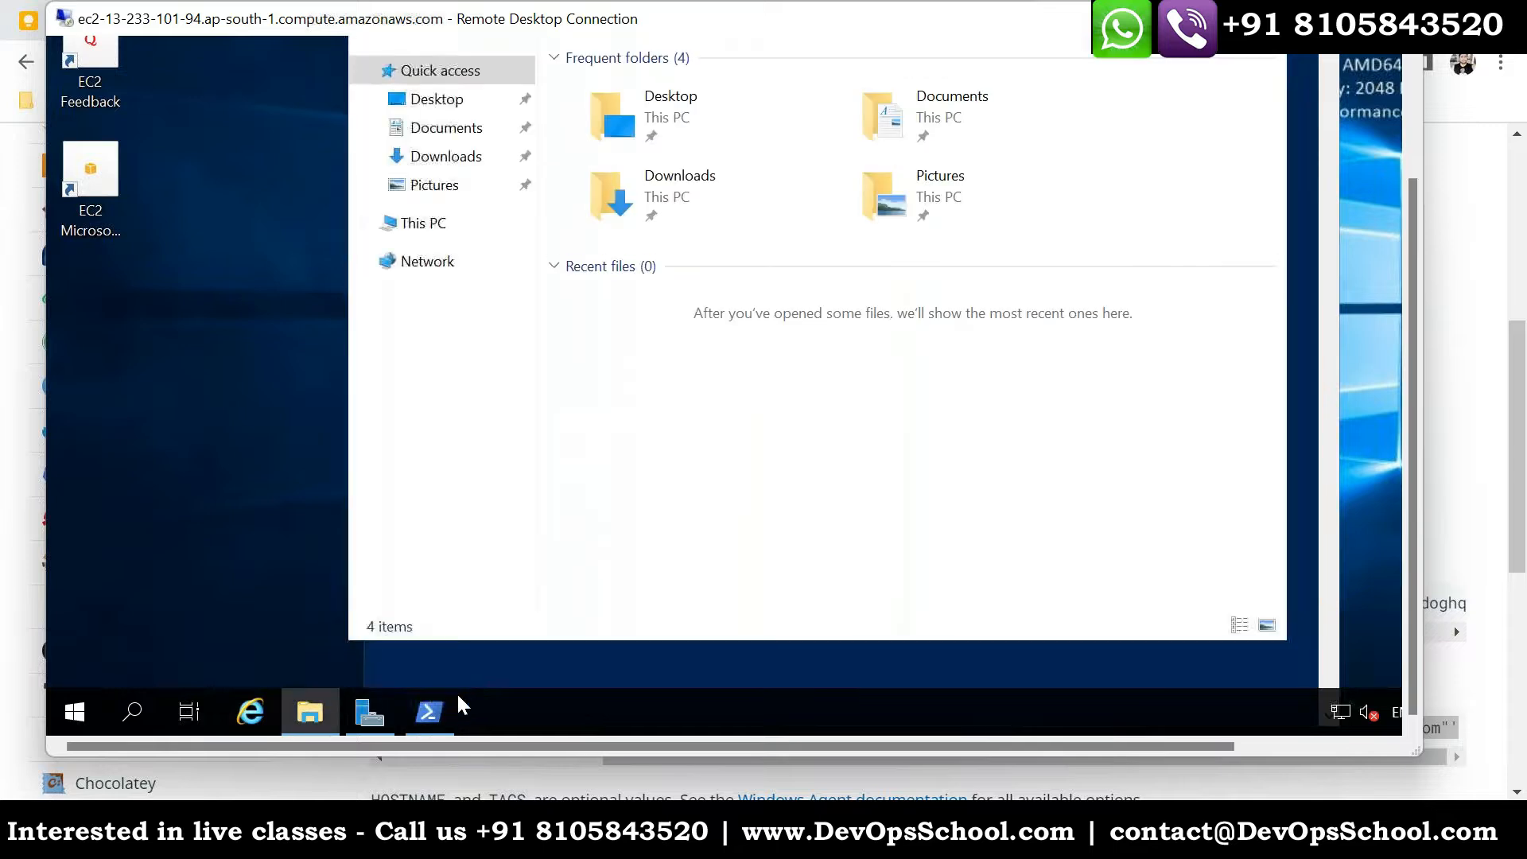
left_click(423, 716)
key("Return")
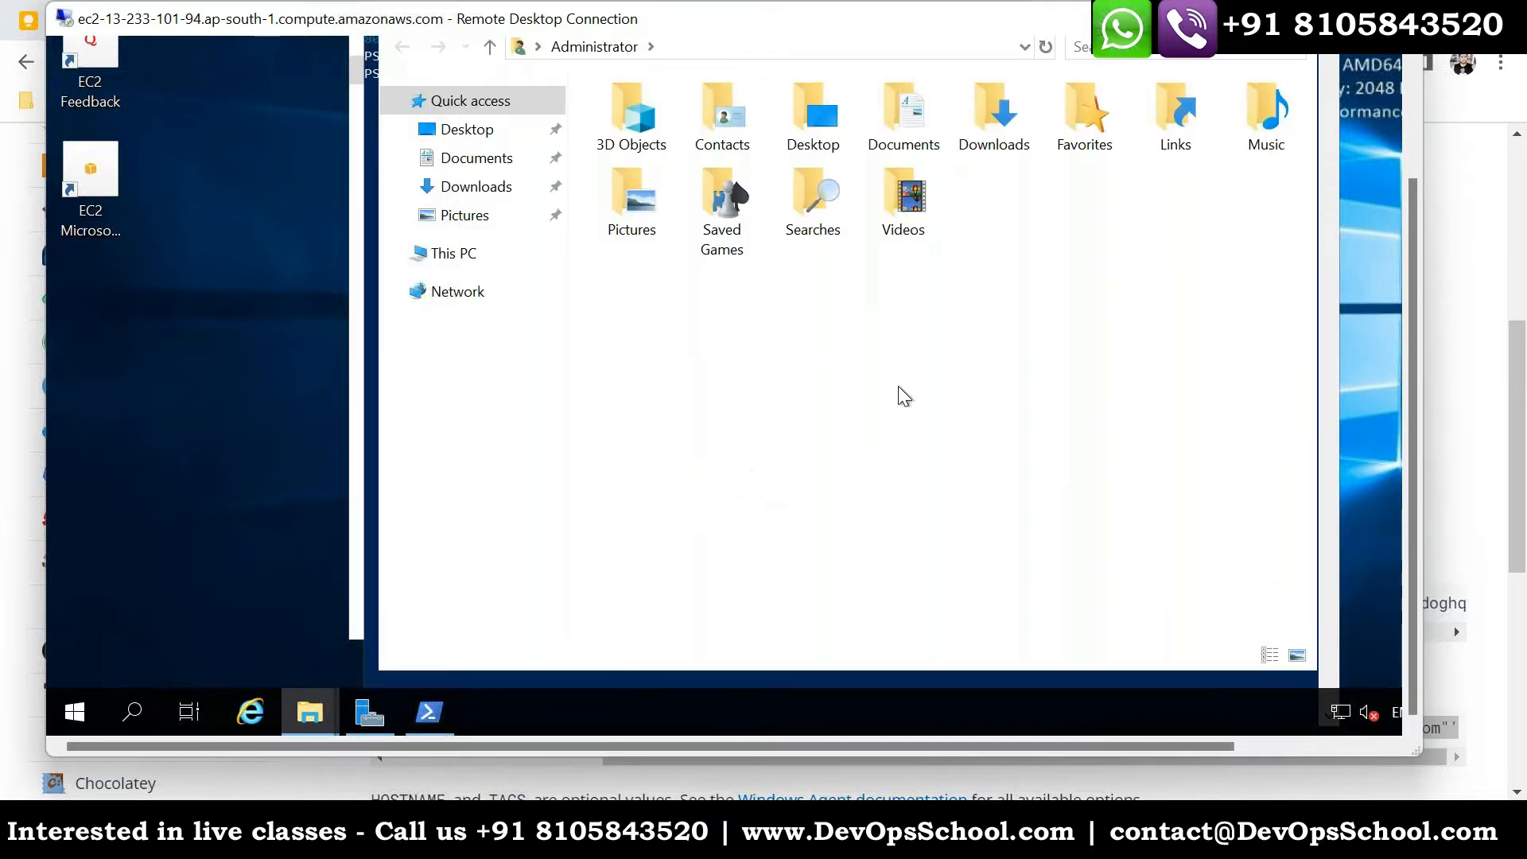
left_click_drag(1410, 422, 1433, 298)
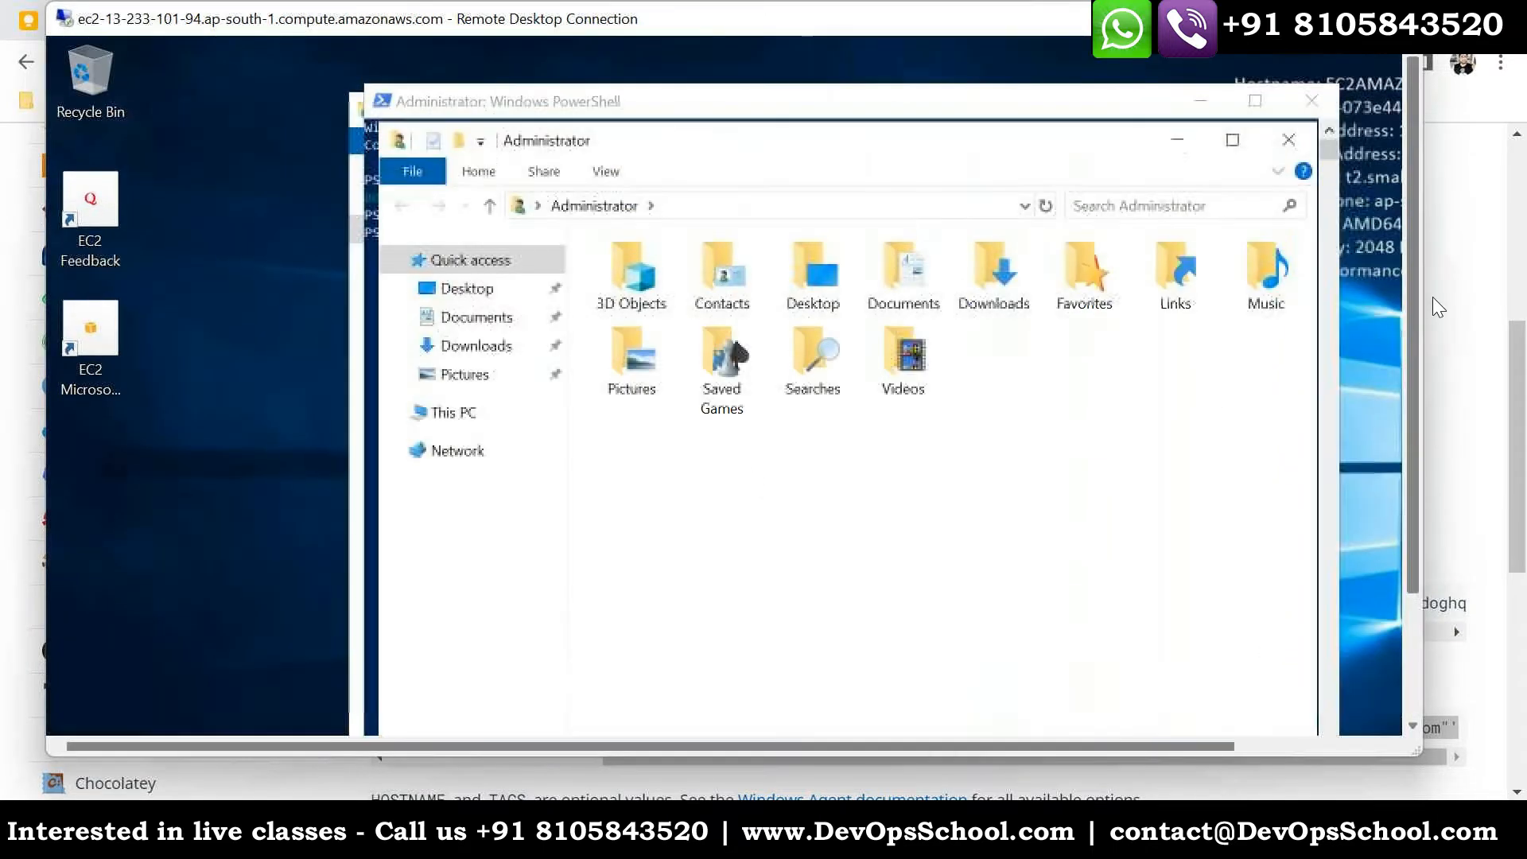
left_click(710, 213)
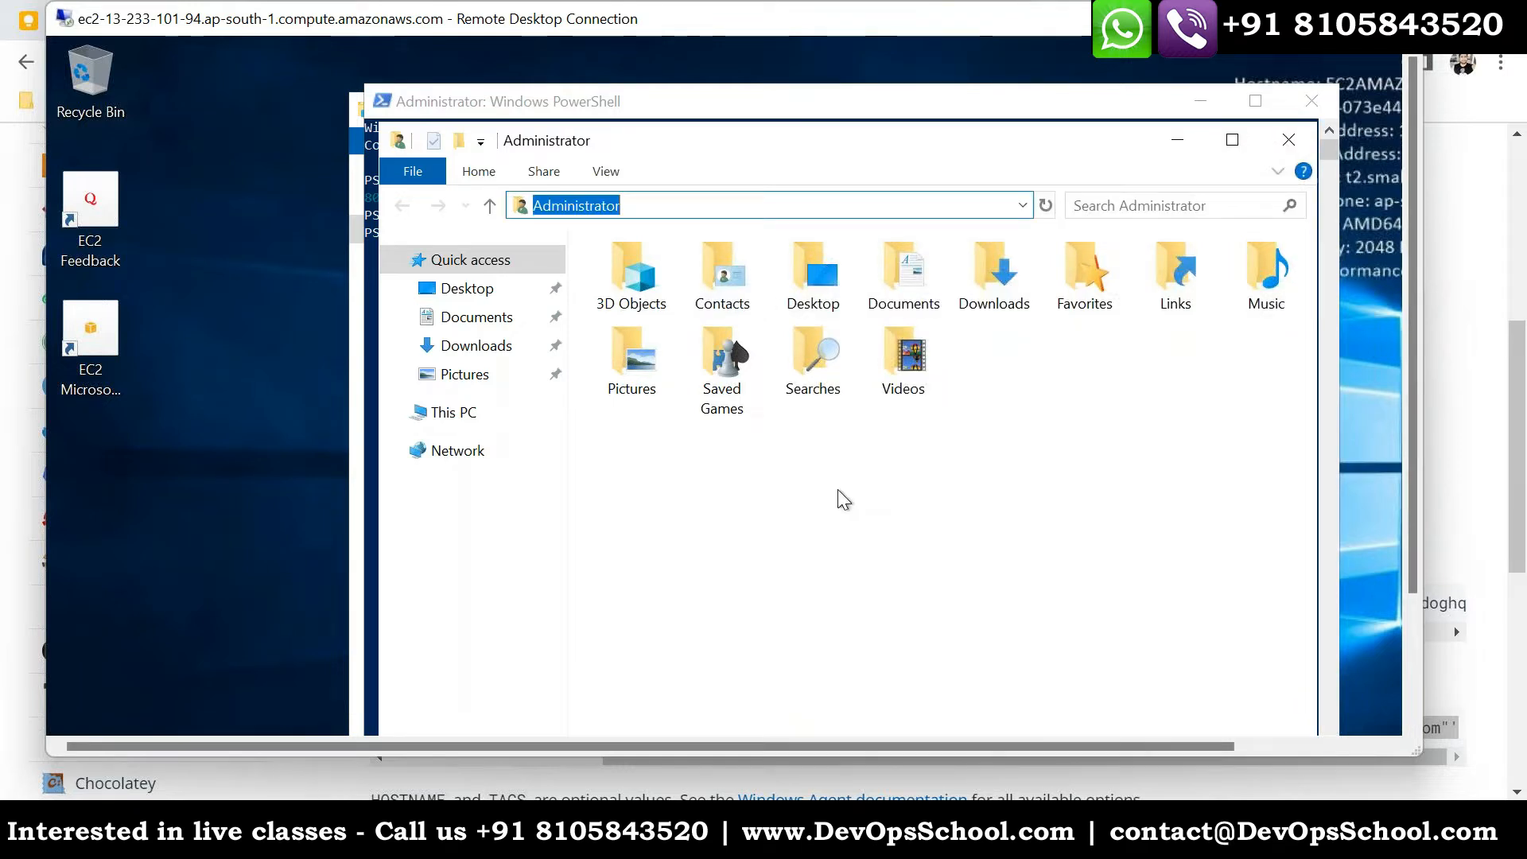
right_click(839, 491)
left_click(673, 207)
- Open the copied installer link in Internet Explorer on the remote server and save datadog-agent-7-latest.amd64.msi
left_click_drag(1411, 508, 1420, 657)
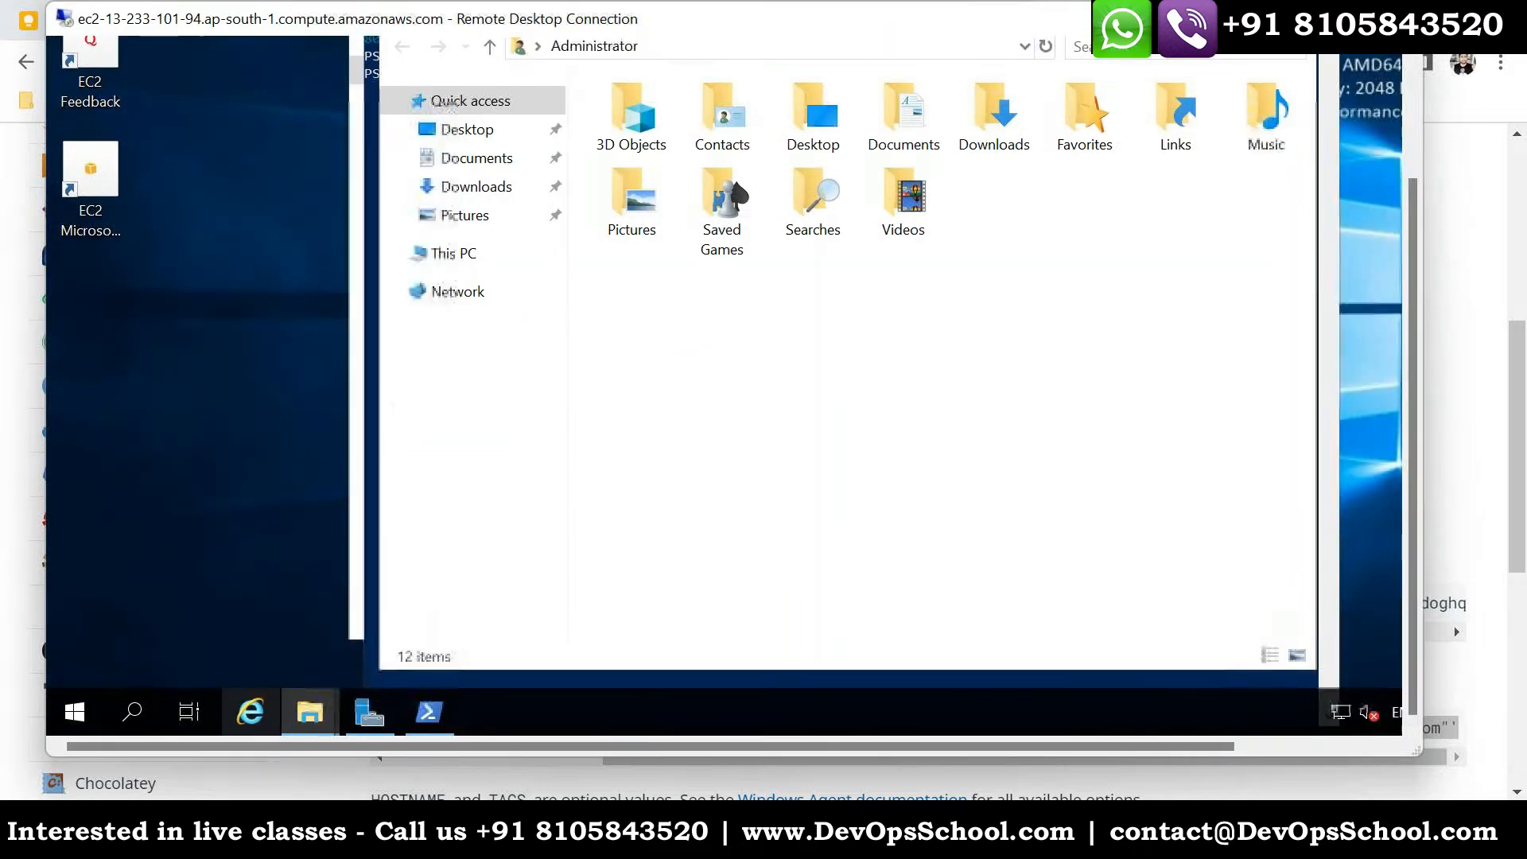
left_click_drag(1409, 354, 1406, 230)
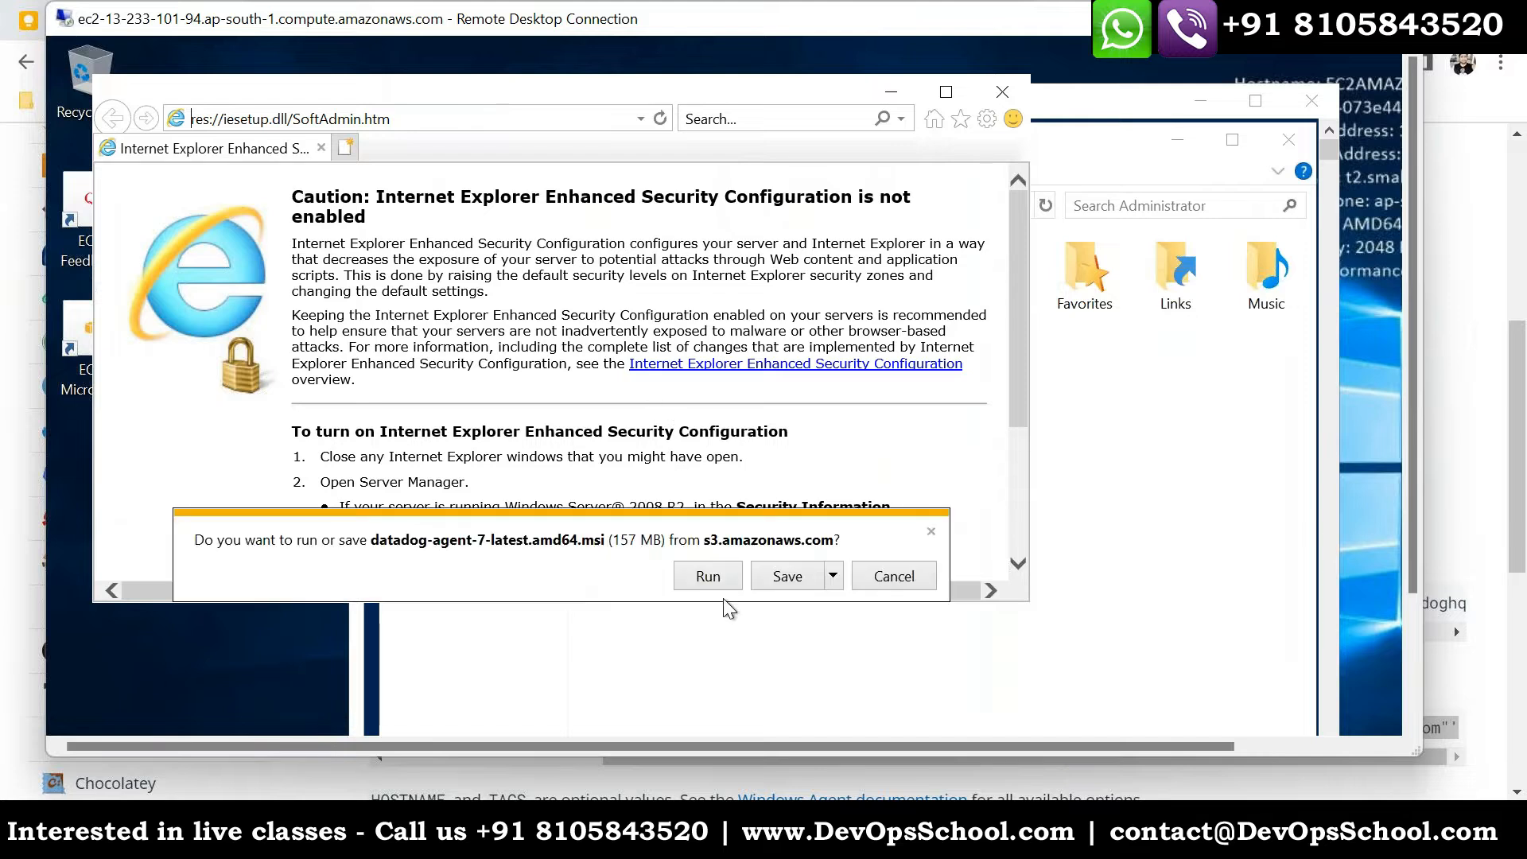
left_click(776, 579)
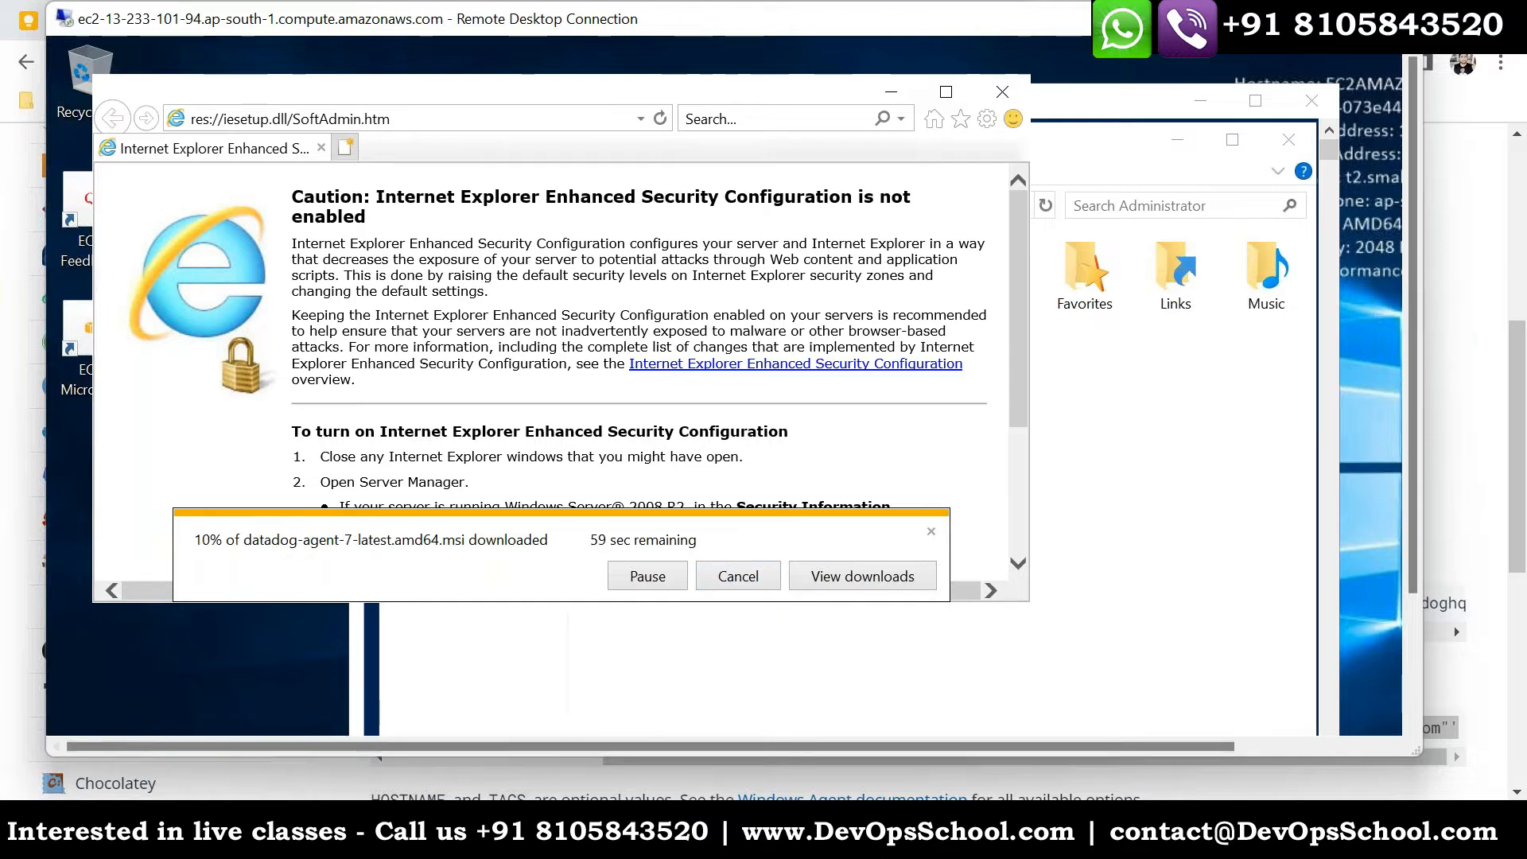
- Switch to the Datadog page in the local browser and examine the unattended PowerShell command, the installer link and the interactive installation steps
key("alt+Tab")
scroll(423, 705, "down", 1)
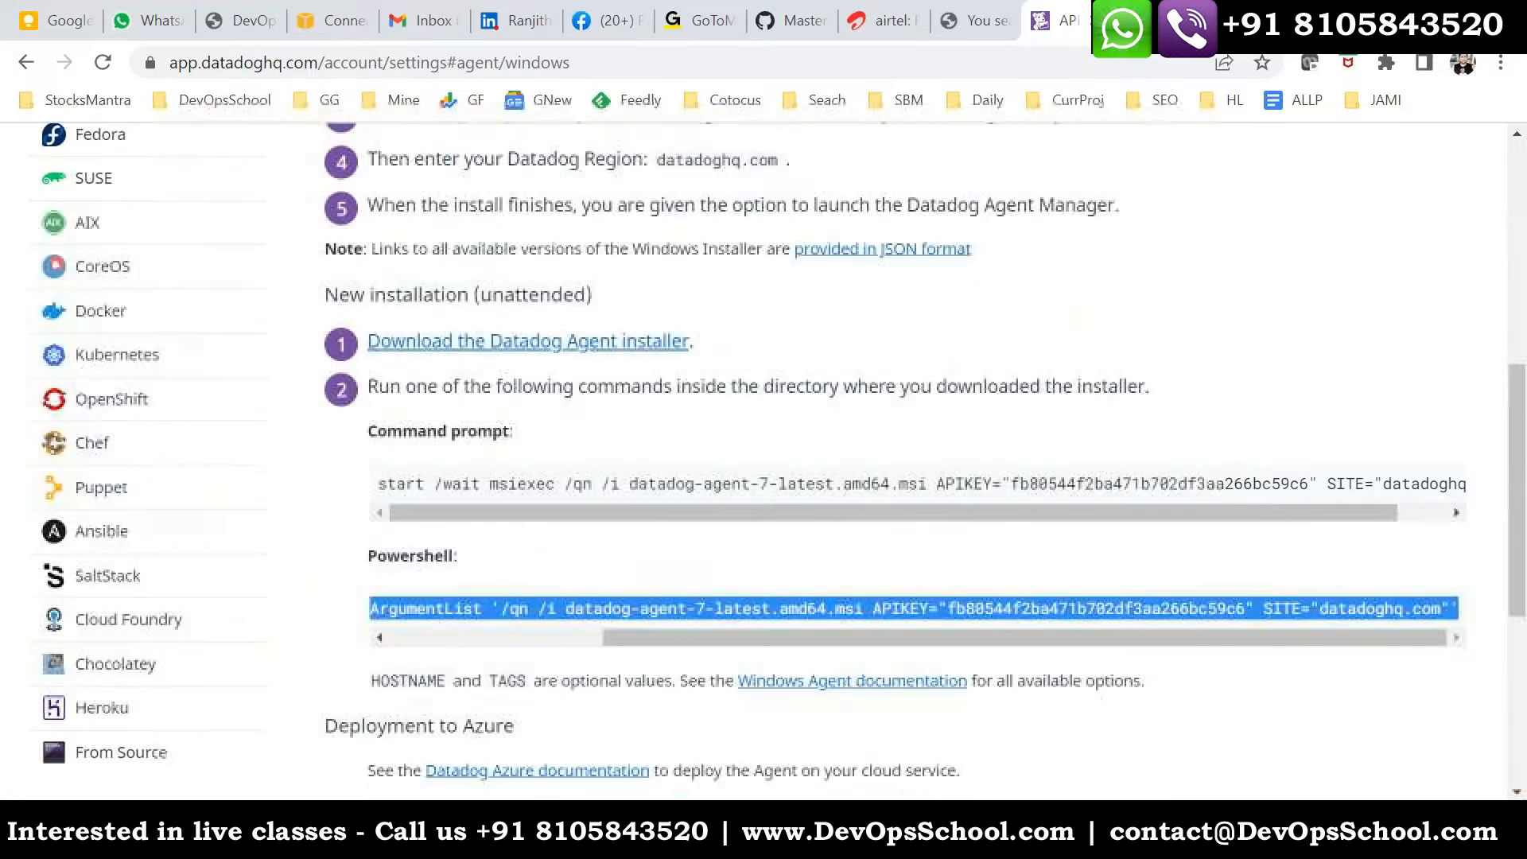
left_click_drag(627, 640, 413, 639)
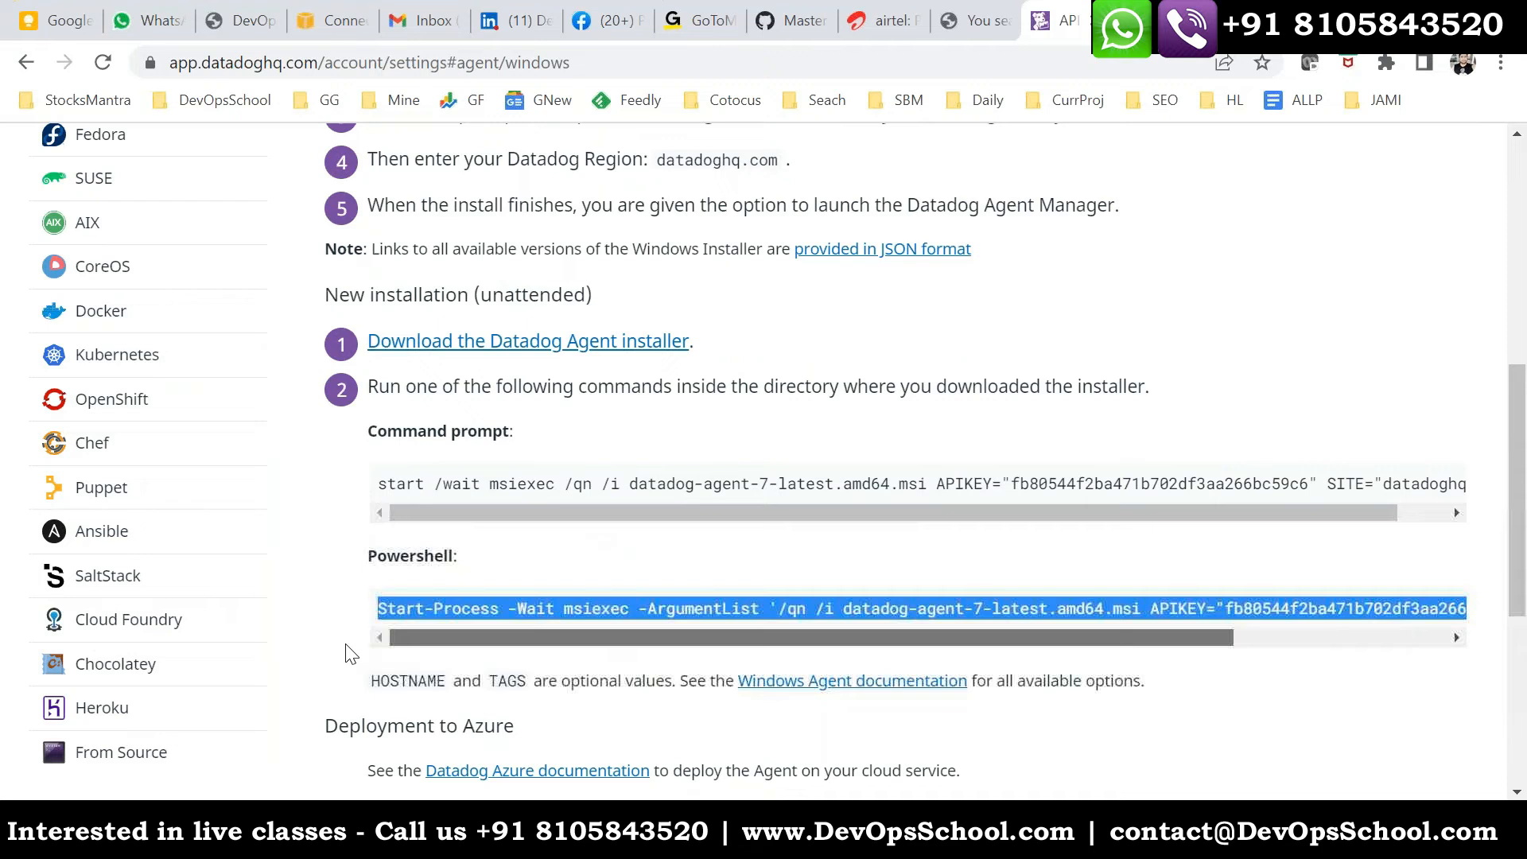
left_click_drag(398, 609, 509, 609)
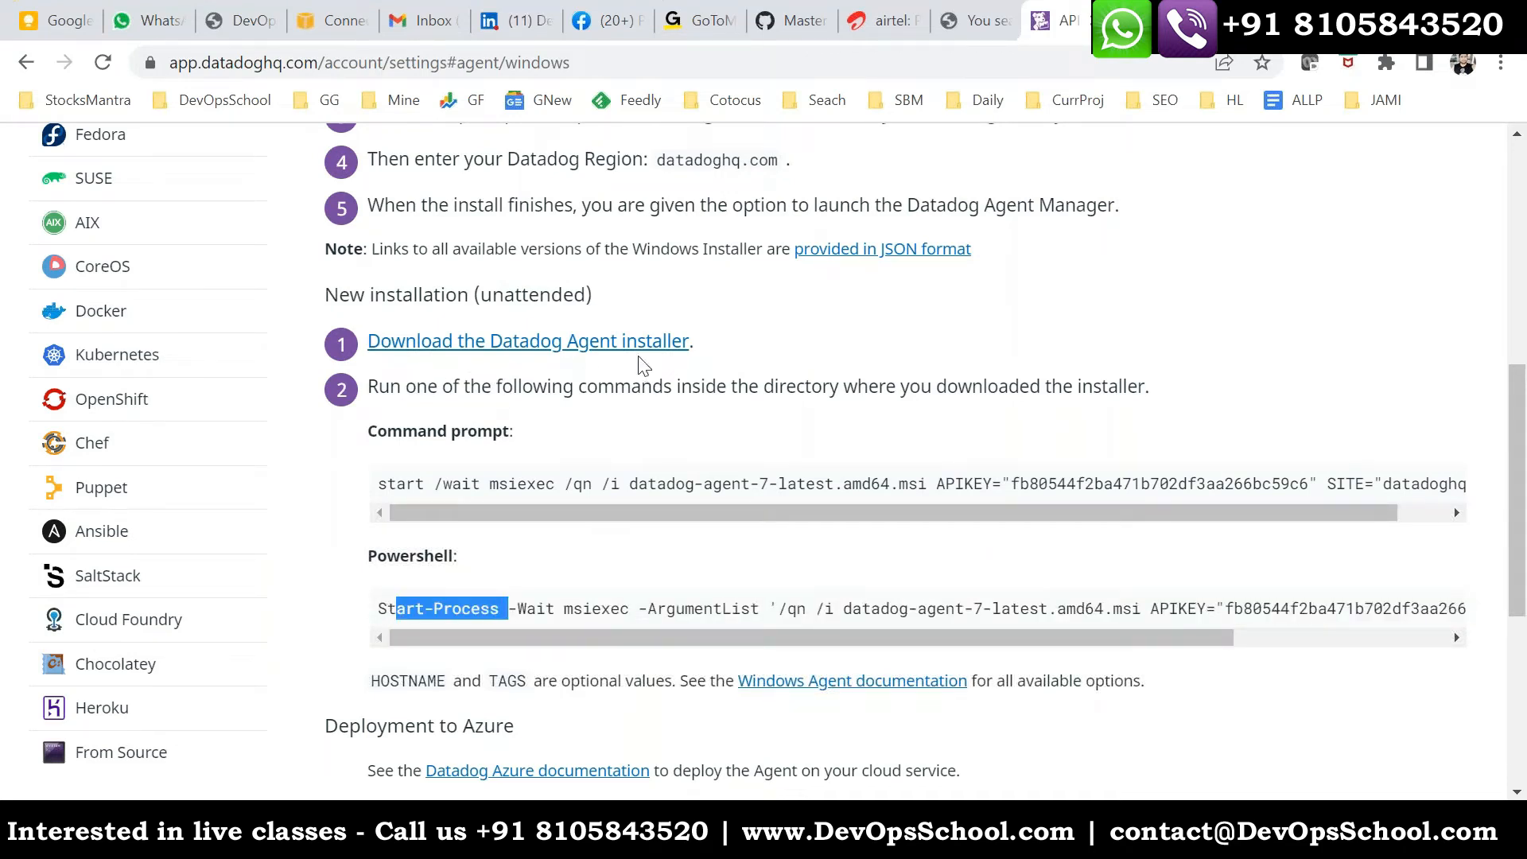
left_click_drag(691, 341, 647, 482)
left_click(391, 485)
left_click_drag(437, 609, 573, 608)
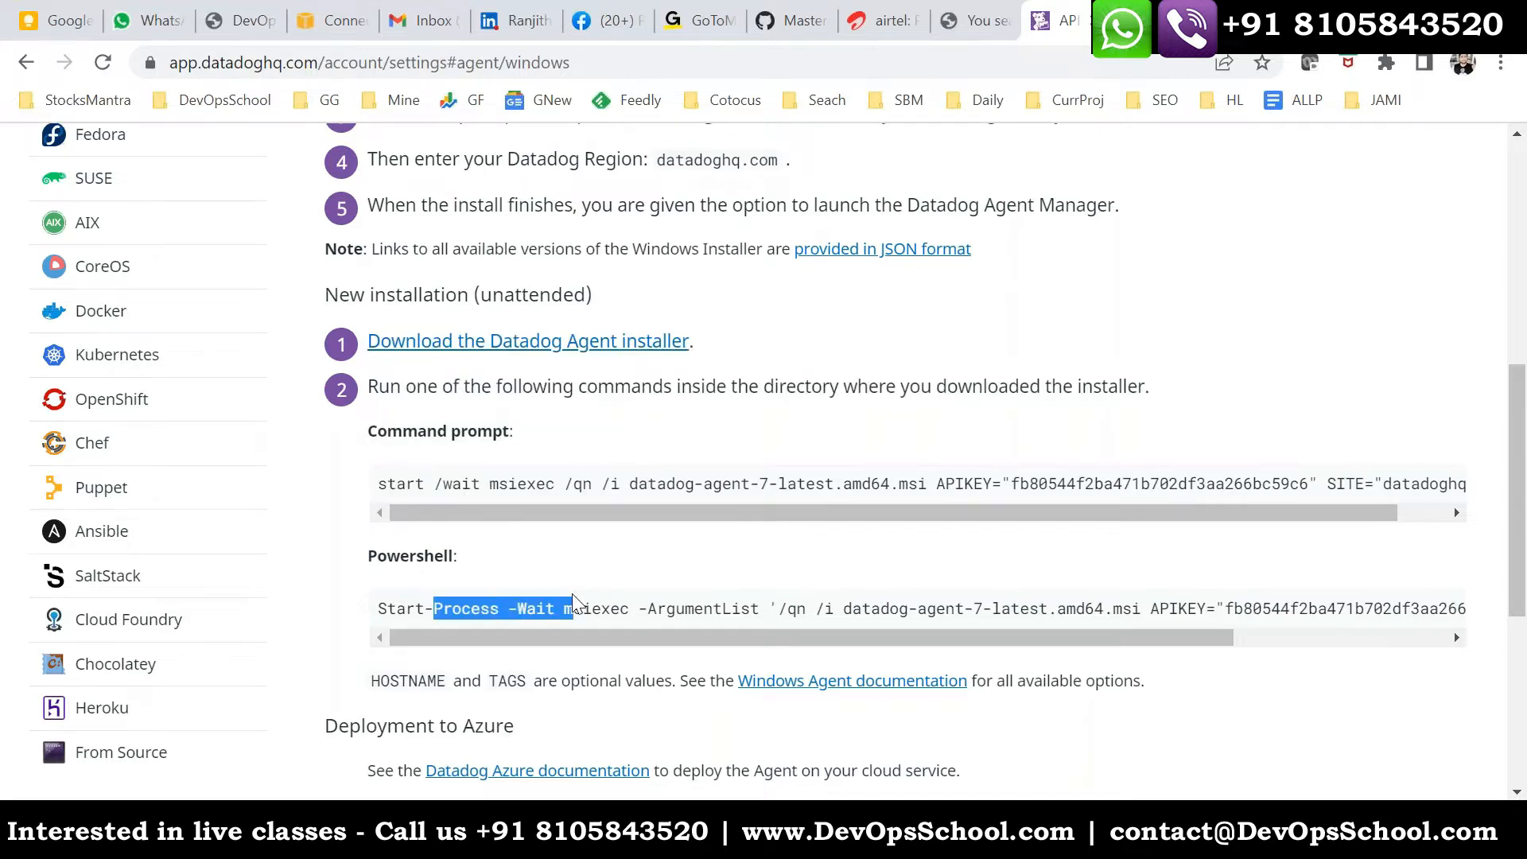
scroll(533, 541, "up", 1)
left_click_drag(733, 473, 374, 464)
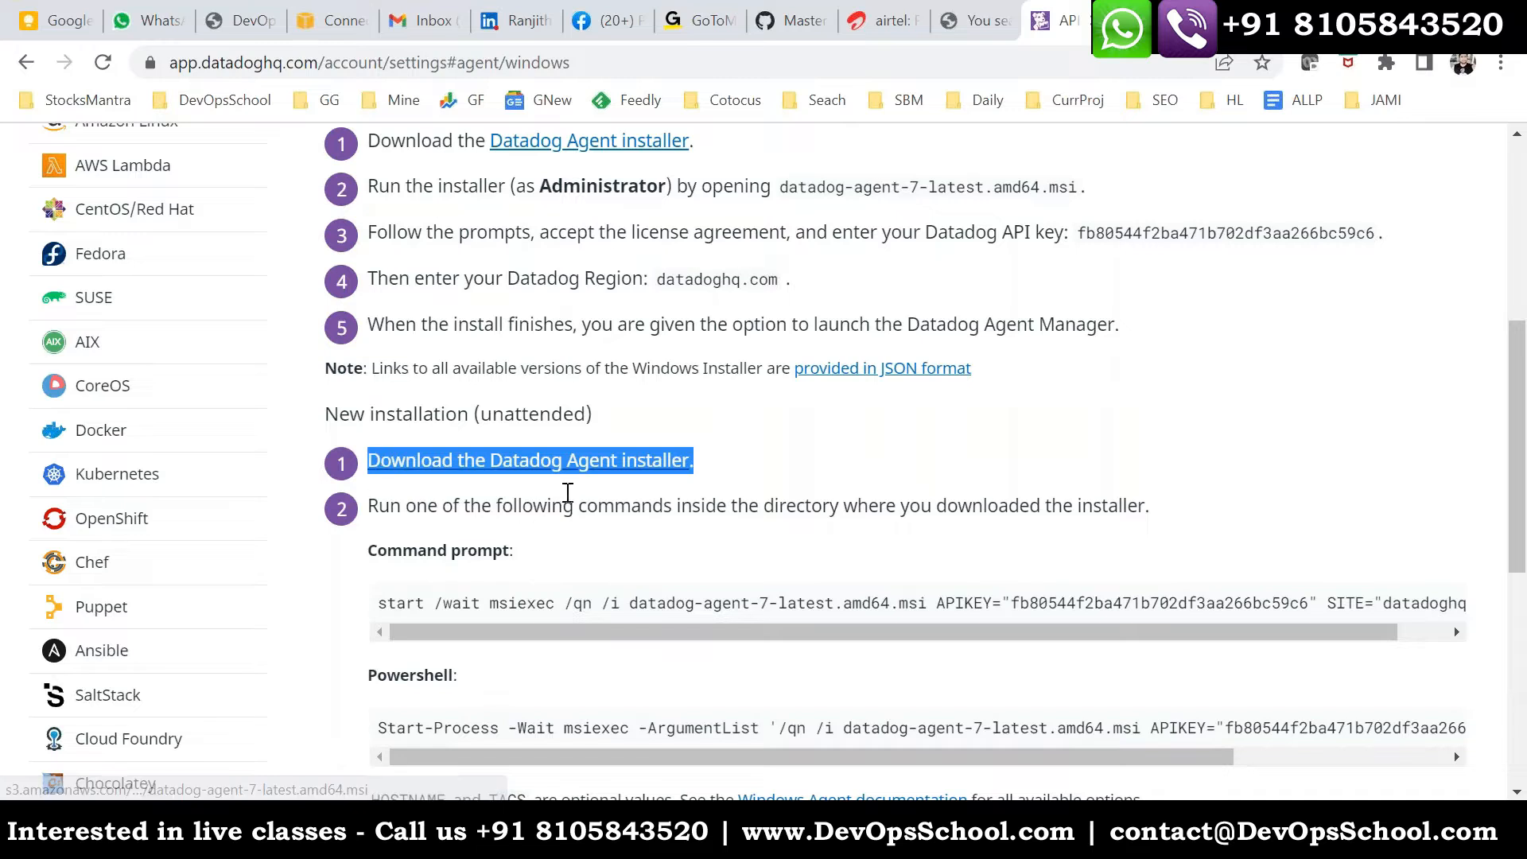
left_click_drag(538, 233, 866, 305)
left_click(953, 297)
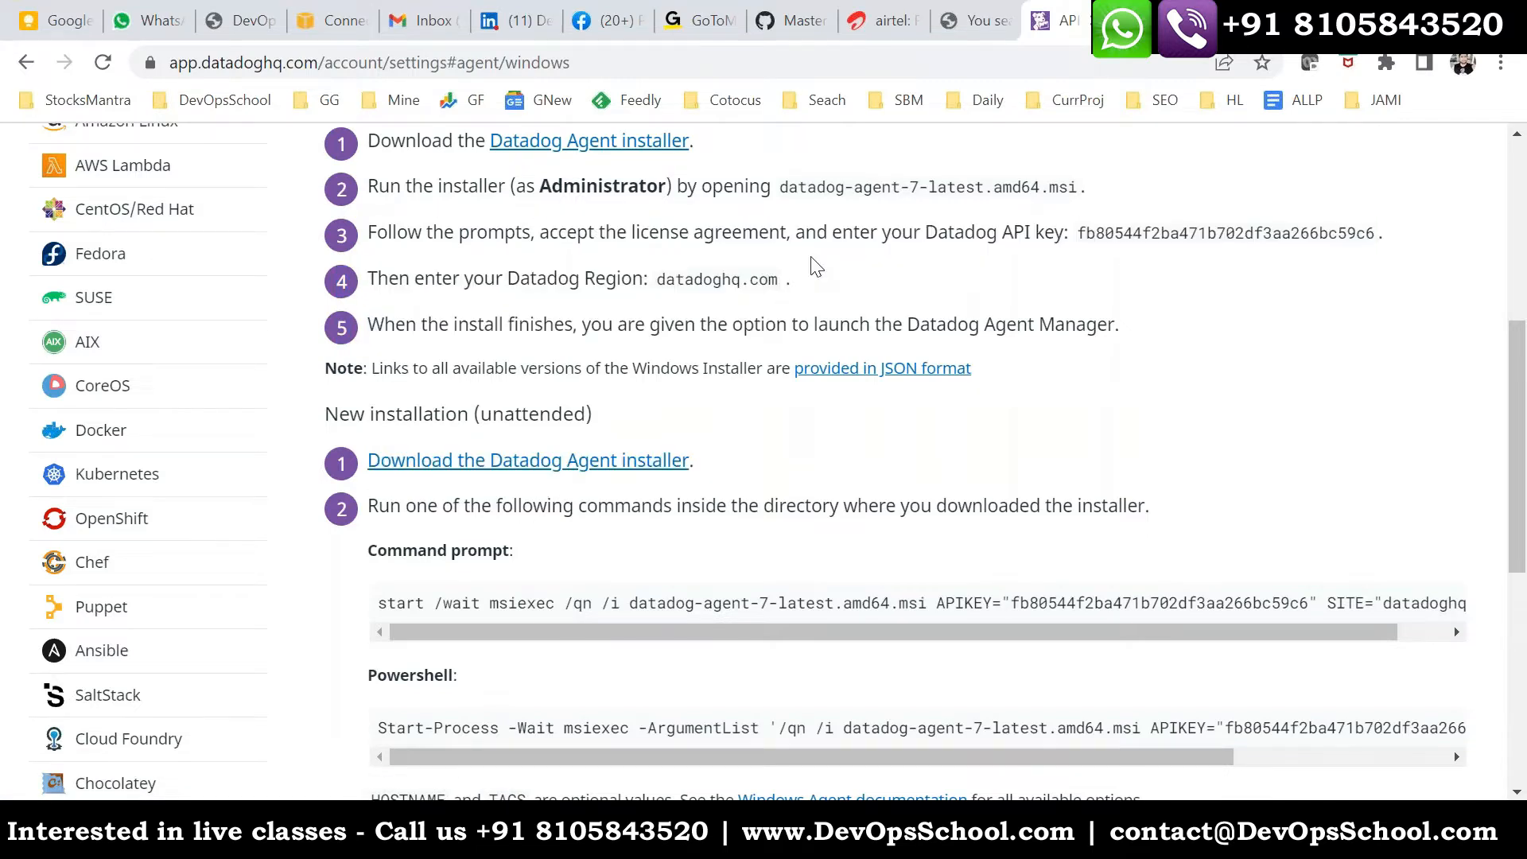
left_click_drag(517, 185, 858, 315)
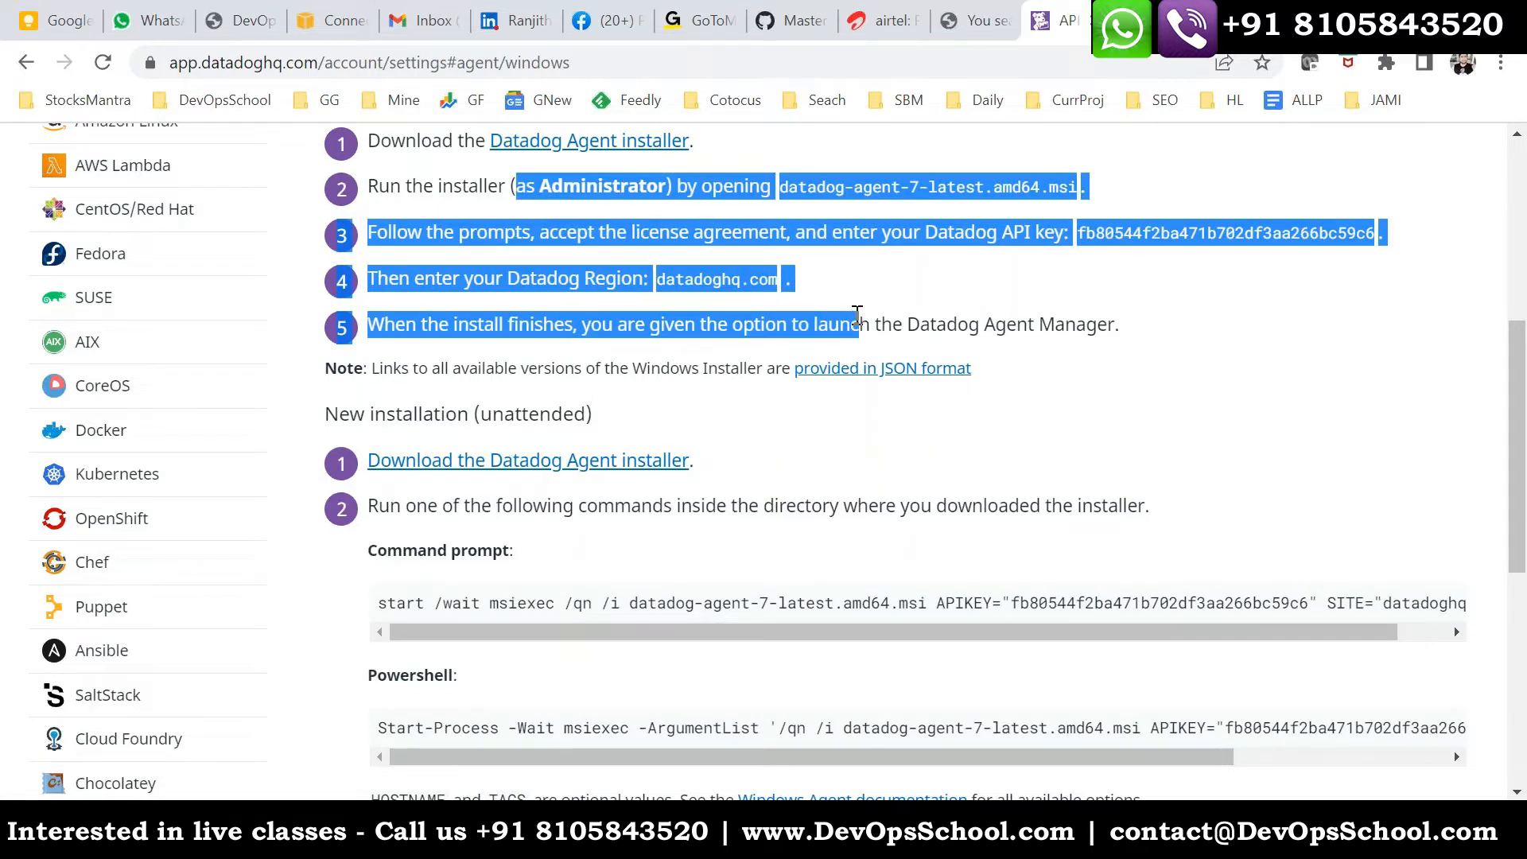
- Switch back to the remote desktop, open the Downloads folder in File Explorer and launch the downloaded Datadog Agent installer
key("alt+Tab")
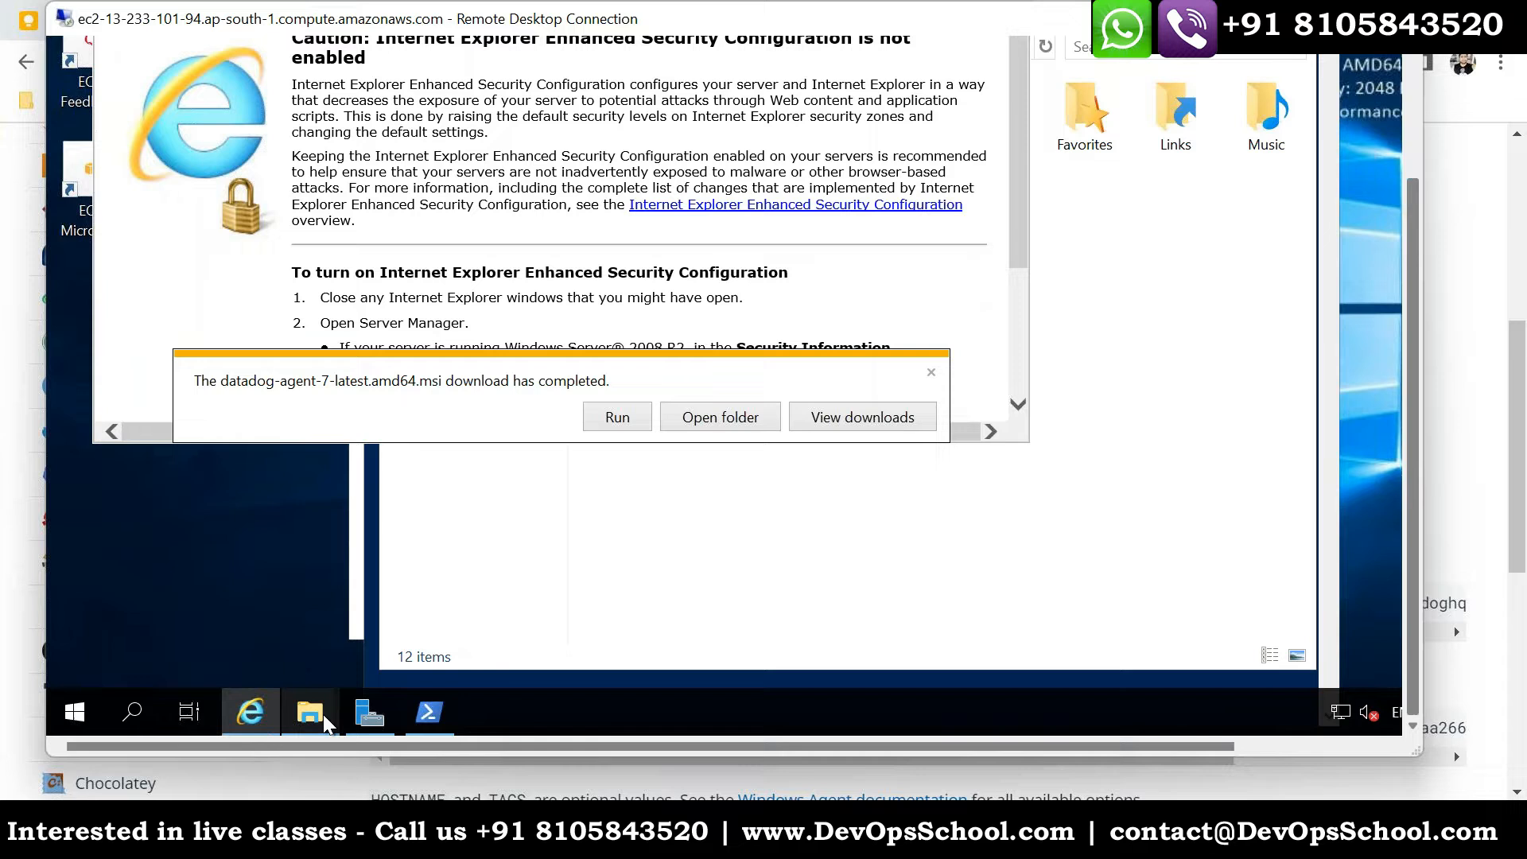
mouse_move(326, 720)
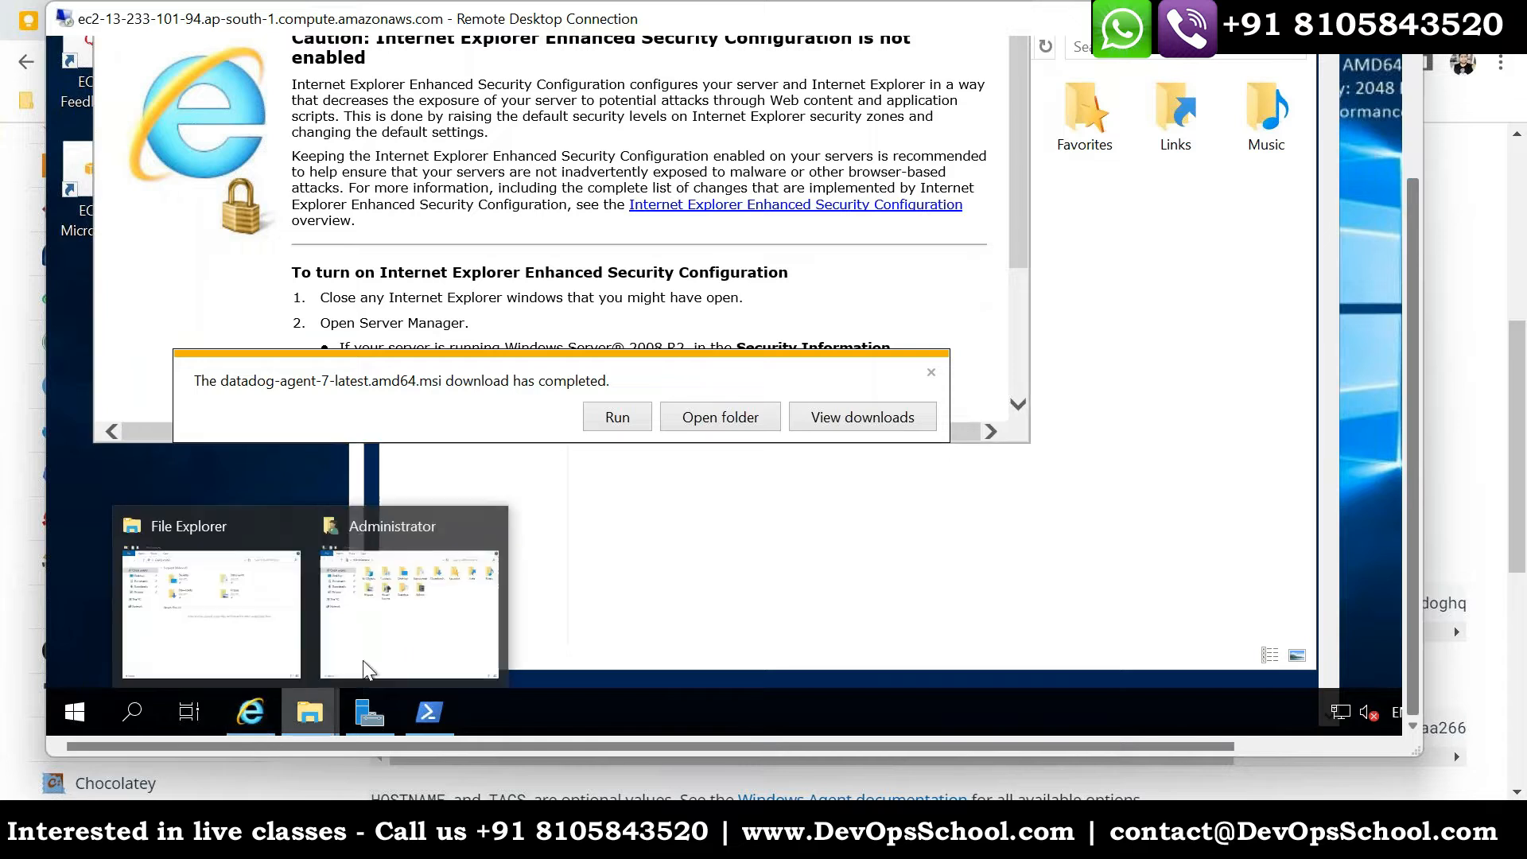
left_click(410, 632)
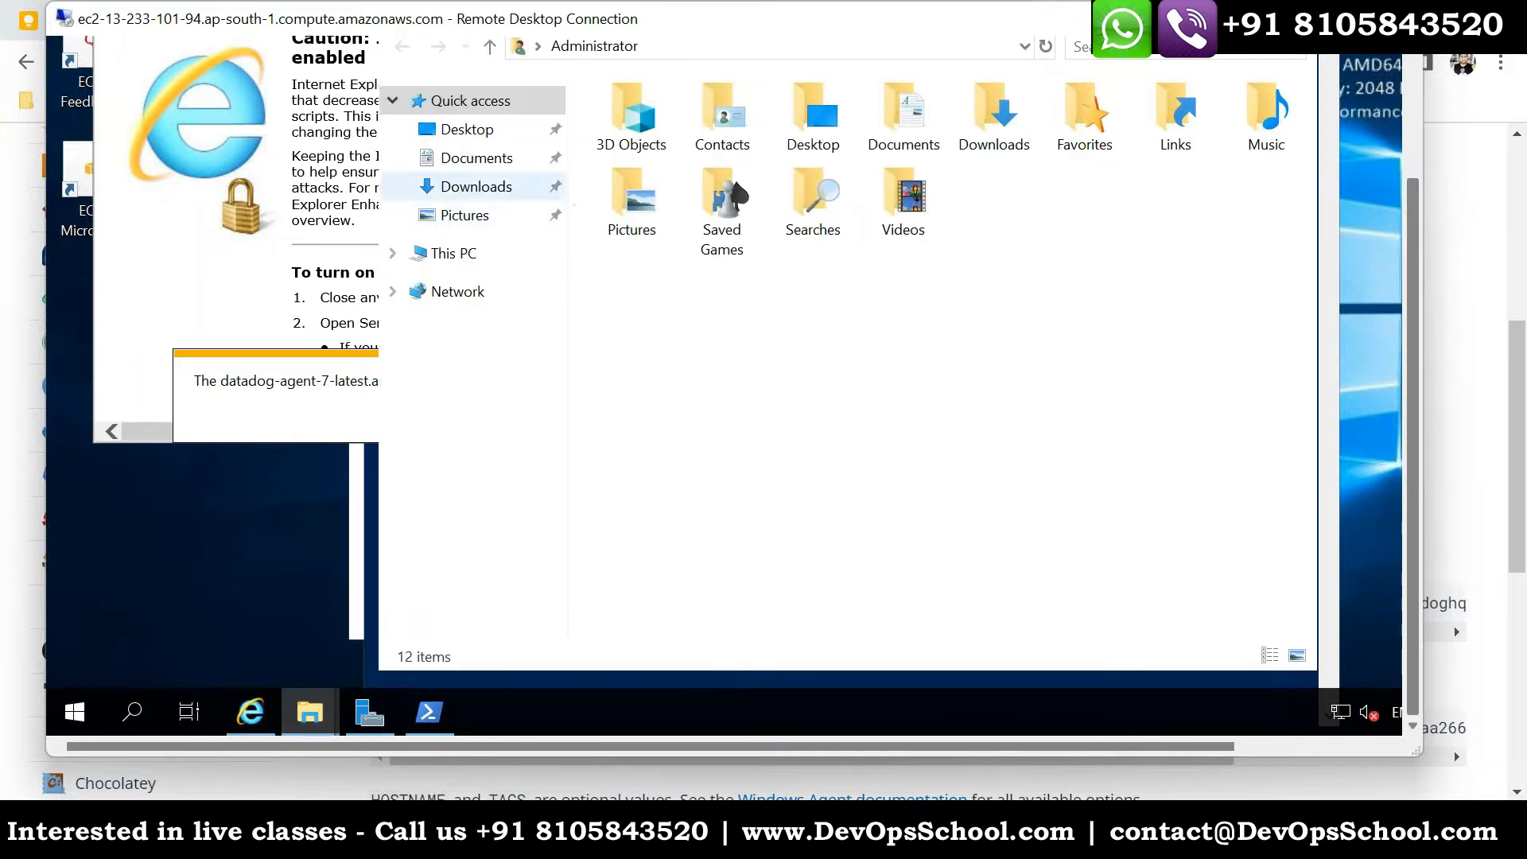
left_click(473, 186)
left_click_drag(1416, 549, 1406, 379)
left_click(716, 279)
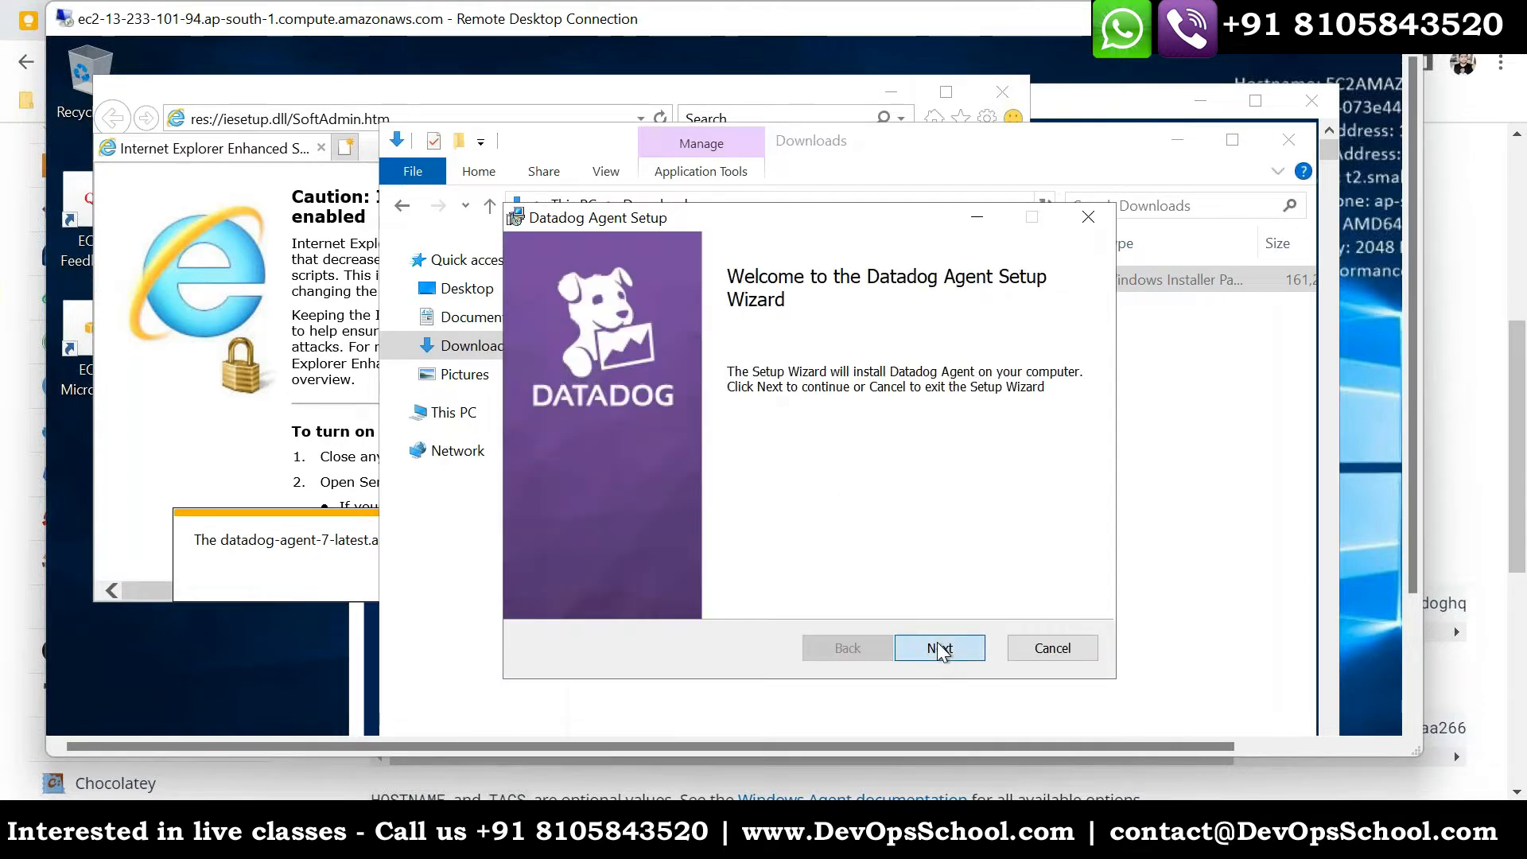
- Start the Datadog Agent Setup Wizard, accept the terms of the License Agreement and continue
left_click(937, 646)
left_click(572, 588)
left_click(906, 646)
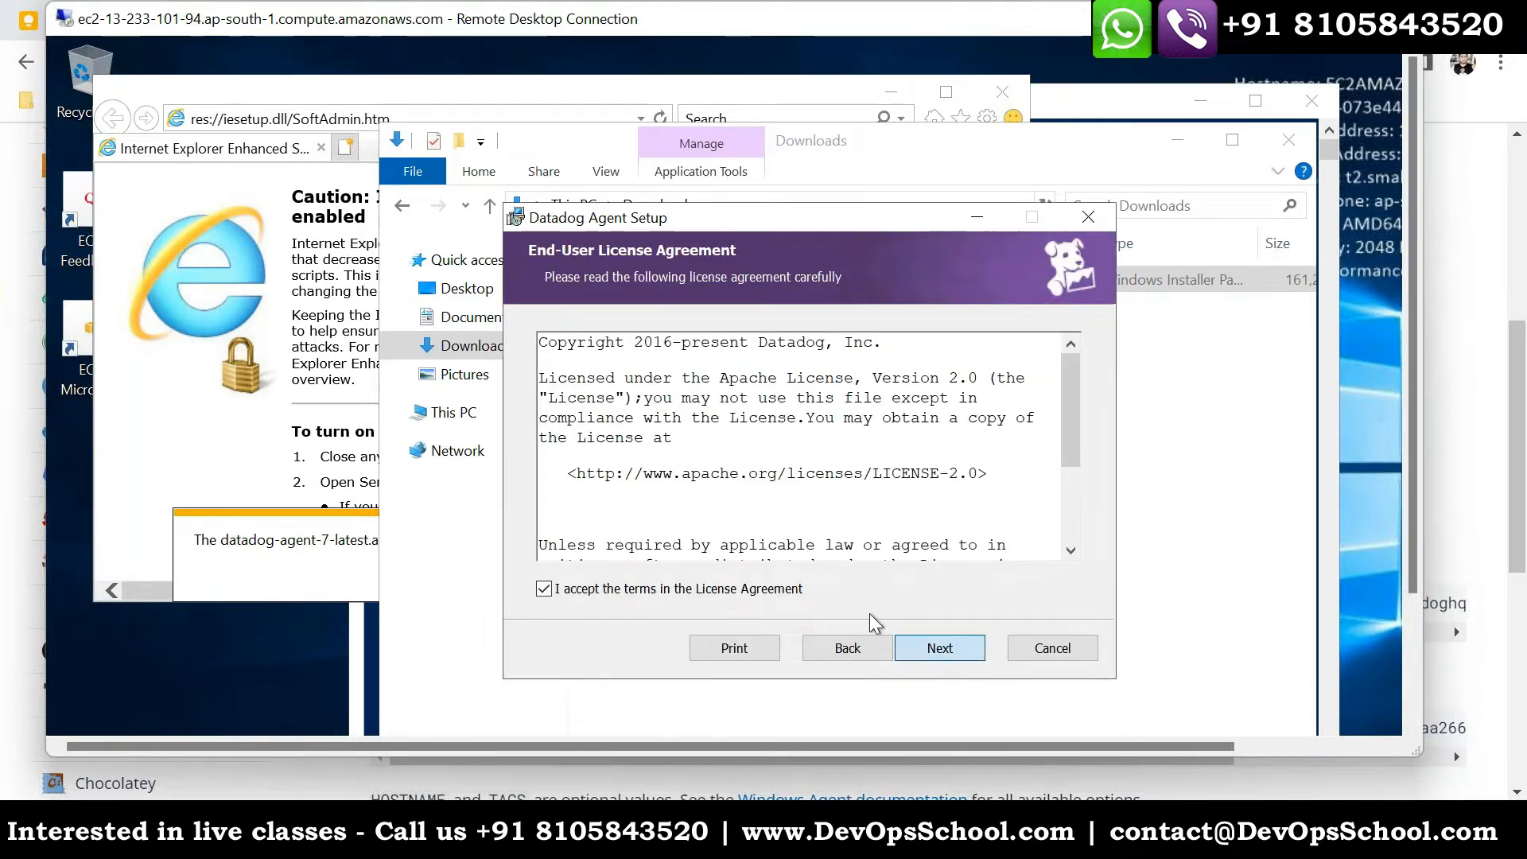
- Check the install options for Network Performance Monitoring, leave the custom setup selections as they are and continue
left_click(565, 387)
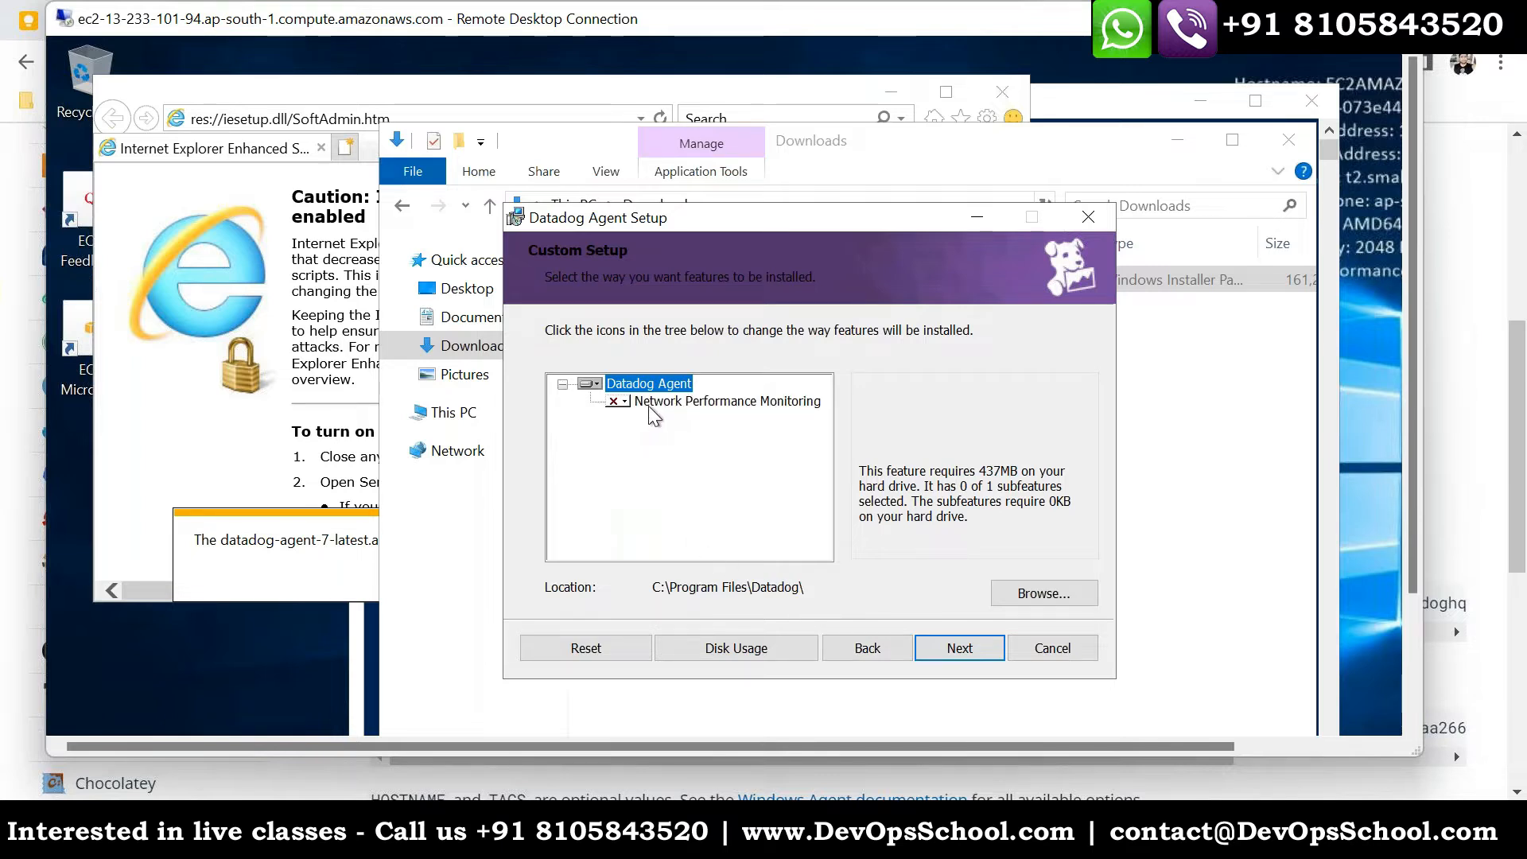
left_click(617, 404)
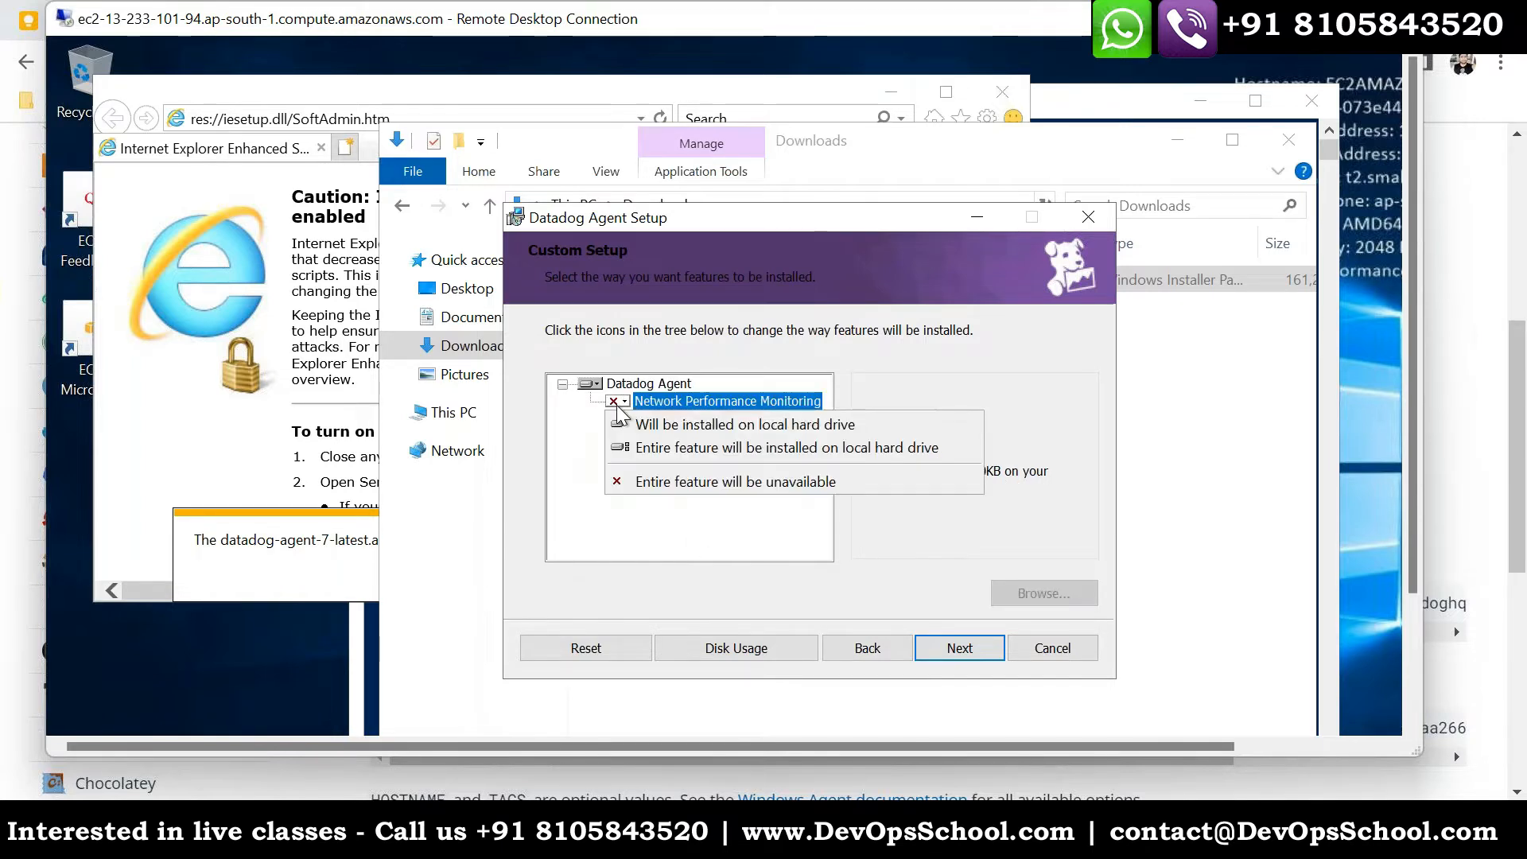
left_click(675, 404)
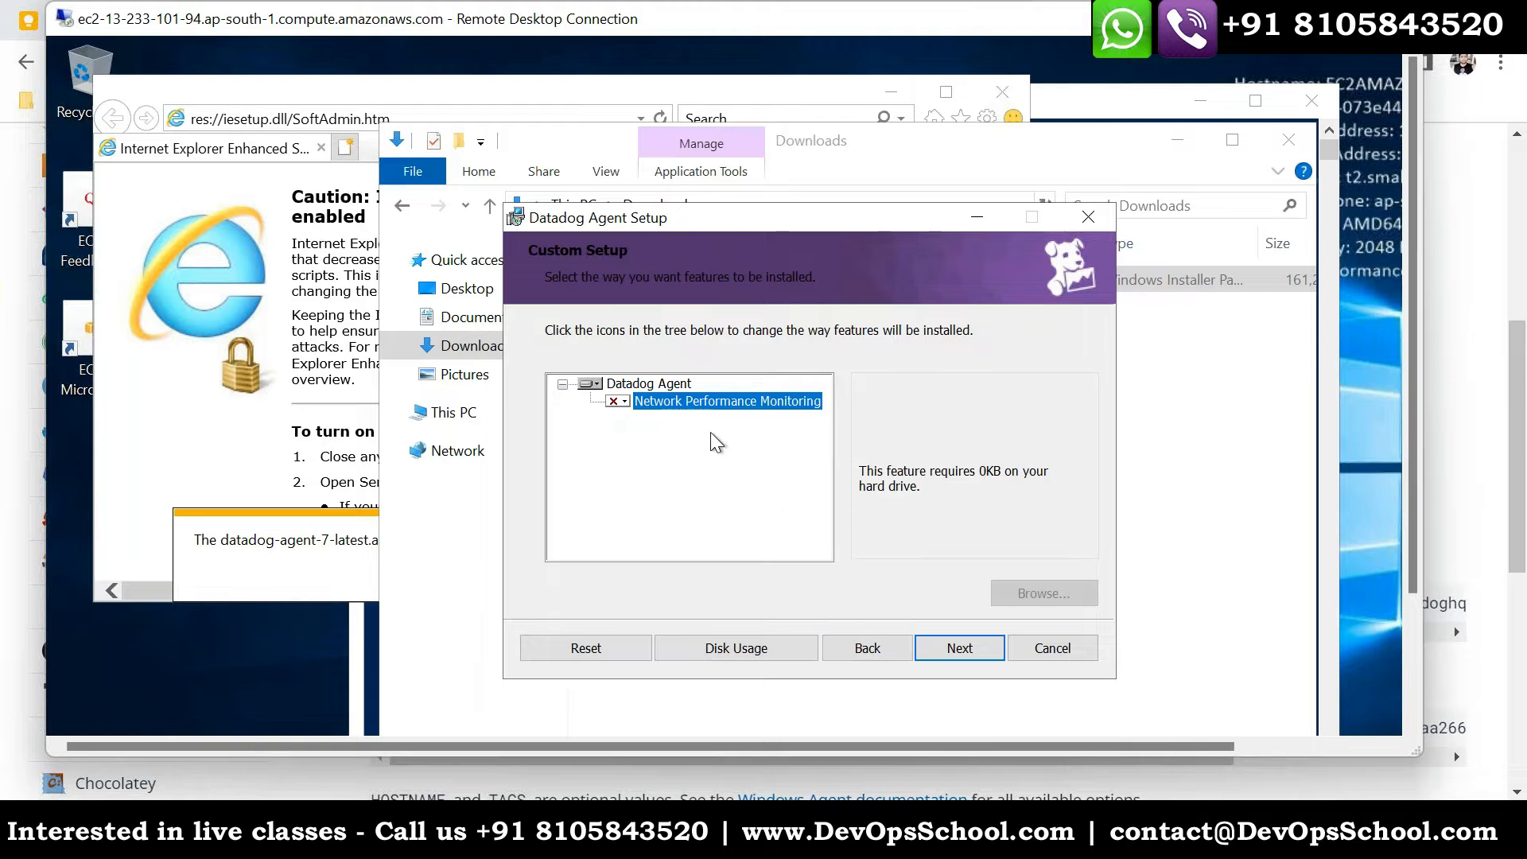
left_click(962, 645)
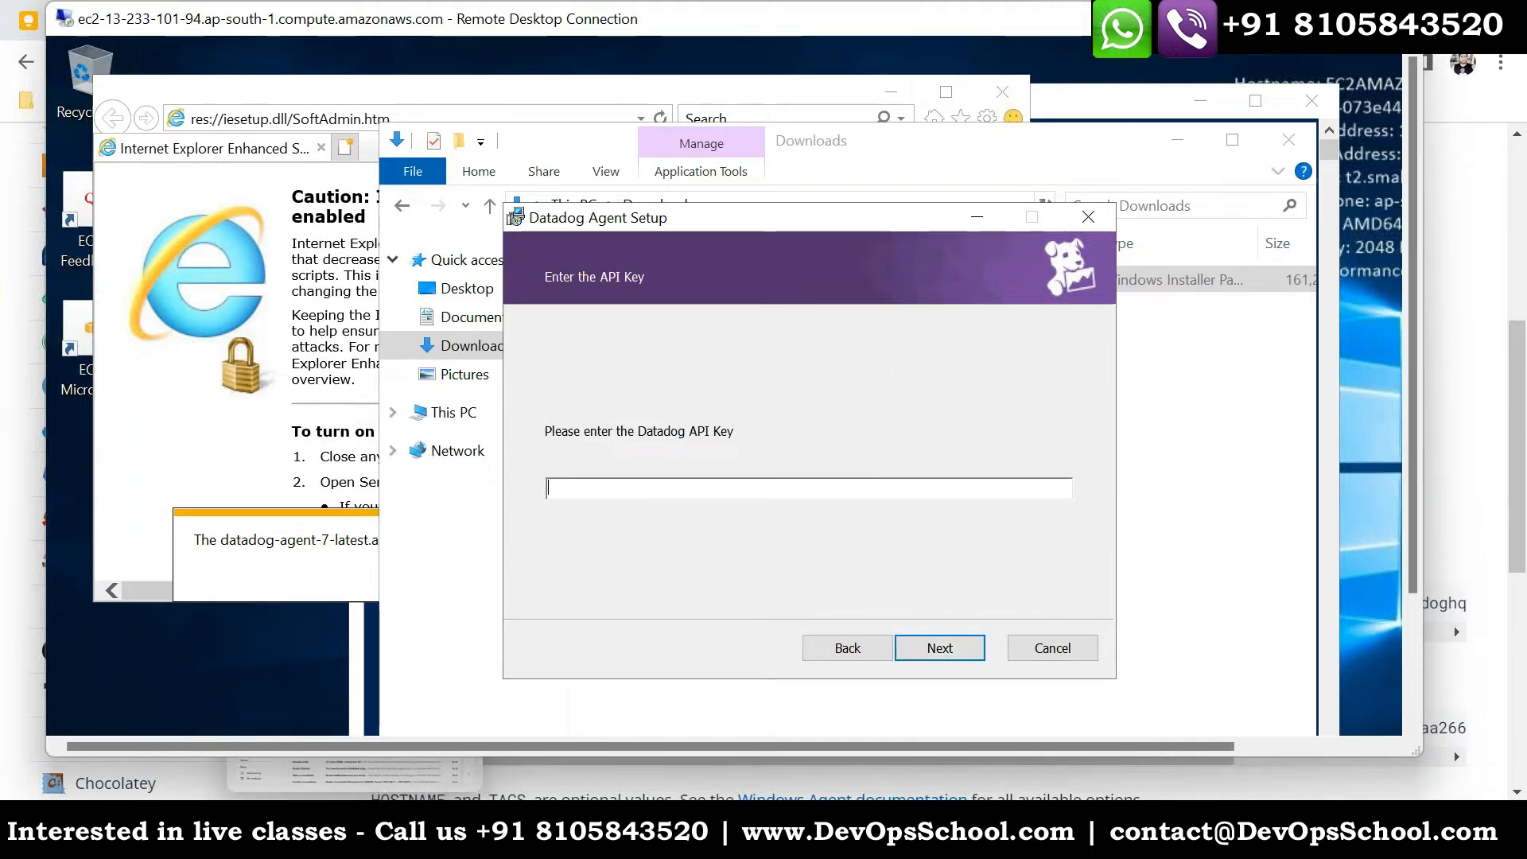
- Copy the Datadog API key from the installation instructions in the local browser and paste it into the setup wizard's API key field
left_click(361, 831)
left_click_drag(1078, 231, 1374, 233)
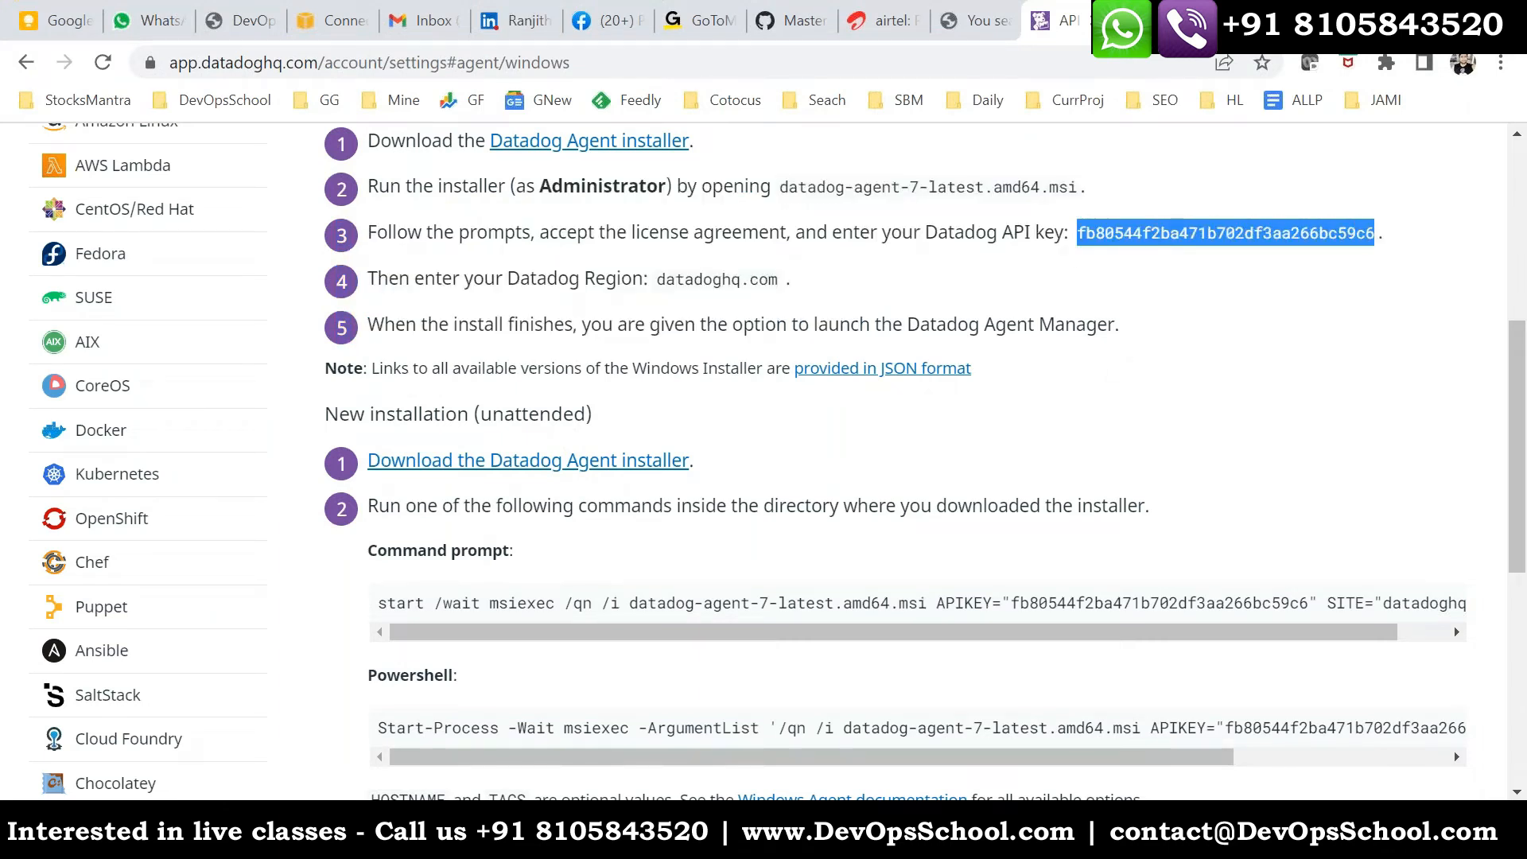
right_click(1317, 233)
left_click(930, 258)
key("alt+Tab")
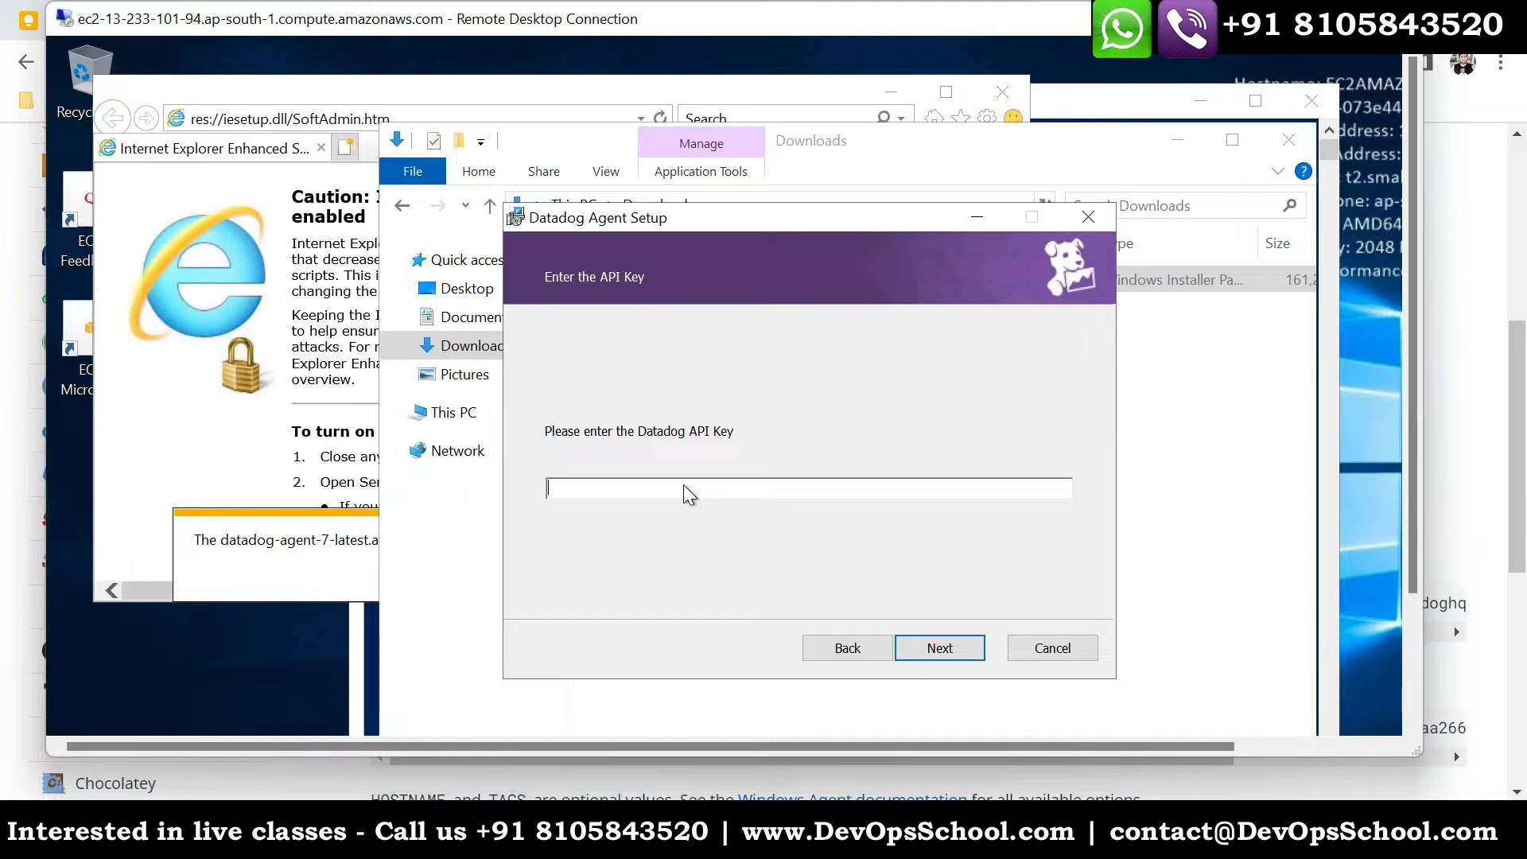
key("ctrl+v")
- Continue past the API key page, keep datadoghq.com as the Datadog region and start the installation
left_click(930, 648)
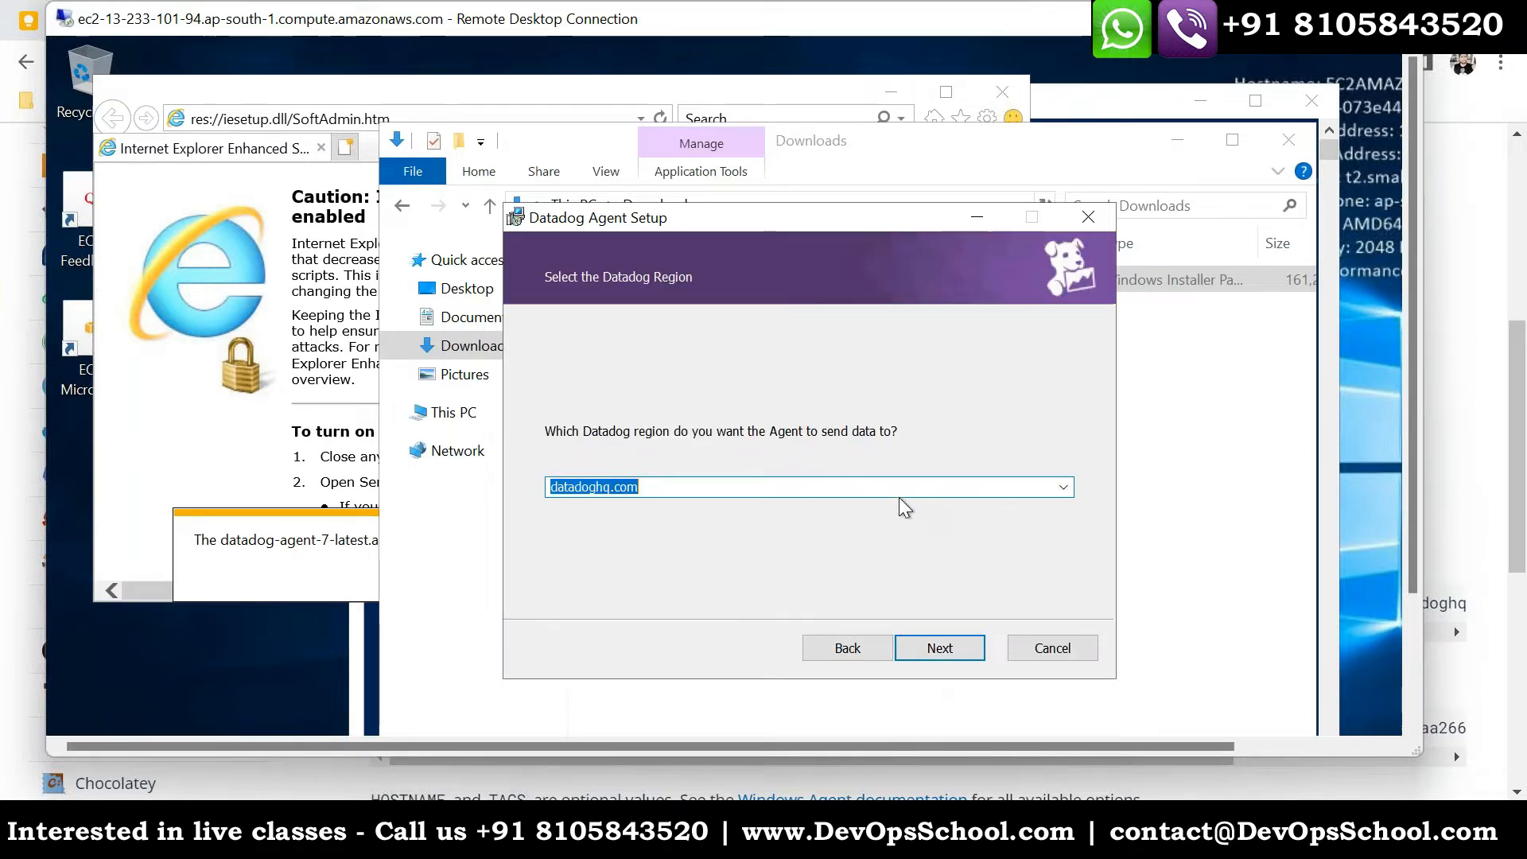
left_click(938, 647)
left_click(925, 652)
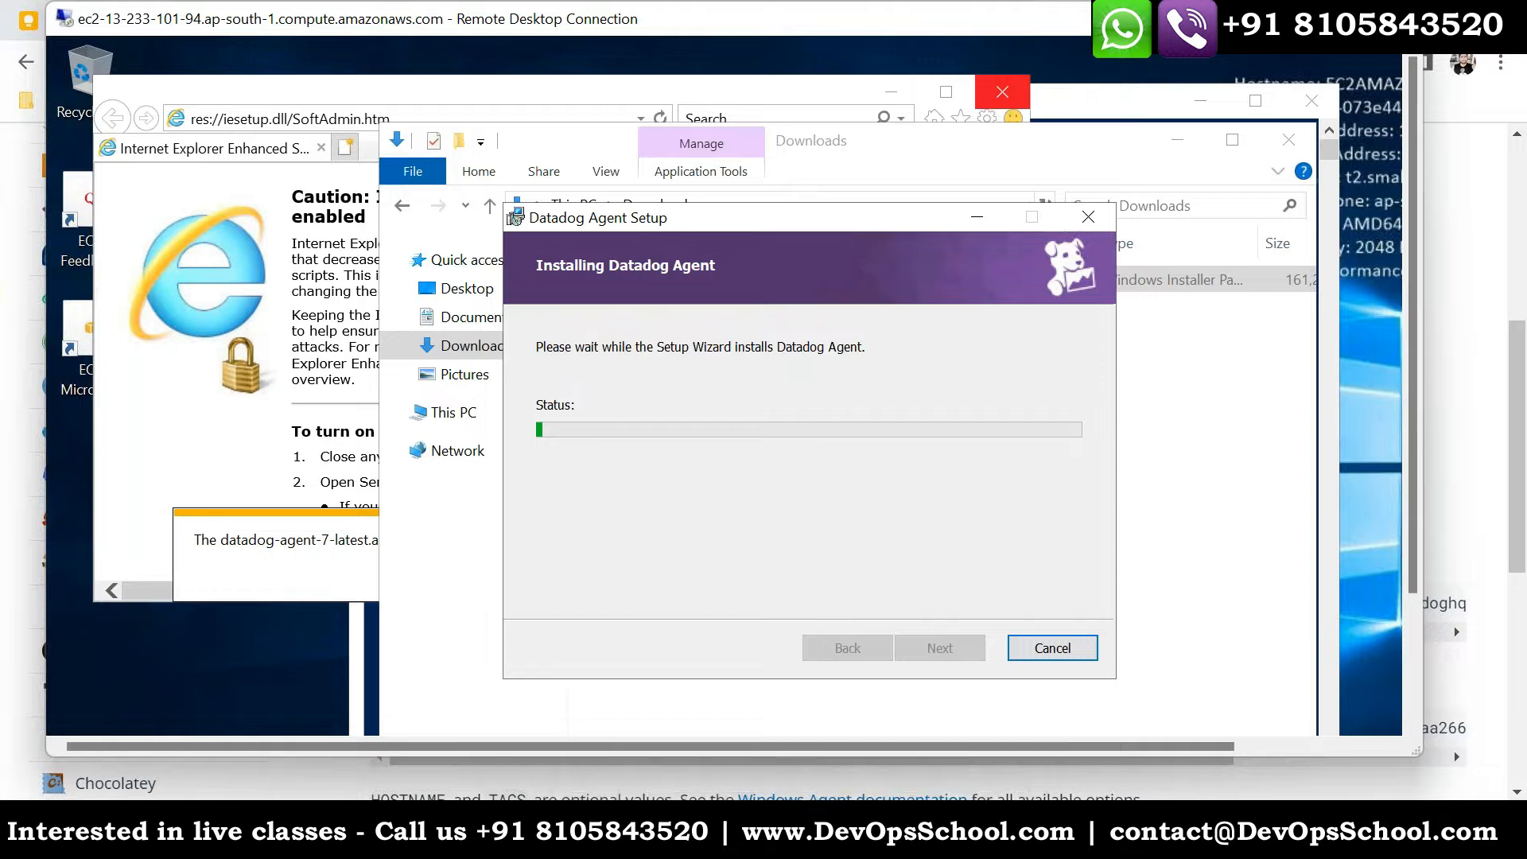
- Copy the guide's link from another window and open devopsschool.com/blog/datadog-agent-setup-in-windows-step-by-step-guide/ in a new local browser tab
left_click(883, 831)
left_click(1143, 738)
scroll(907, 648, "up", 5)
left_click_drag(1317, 528, 48, 528)
key("alt+Tab")
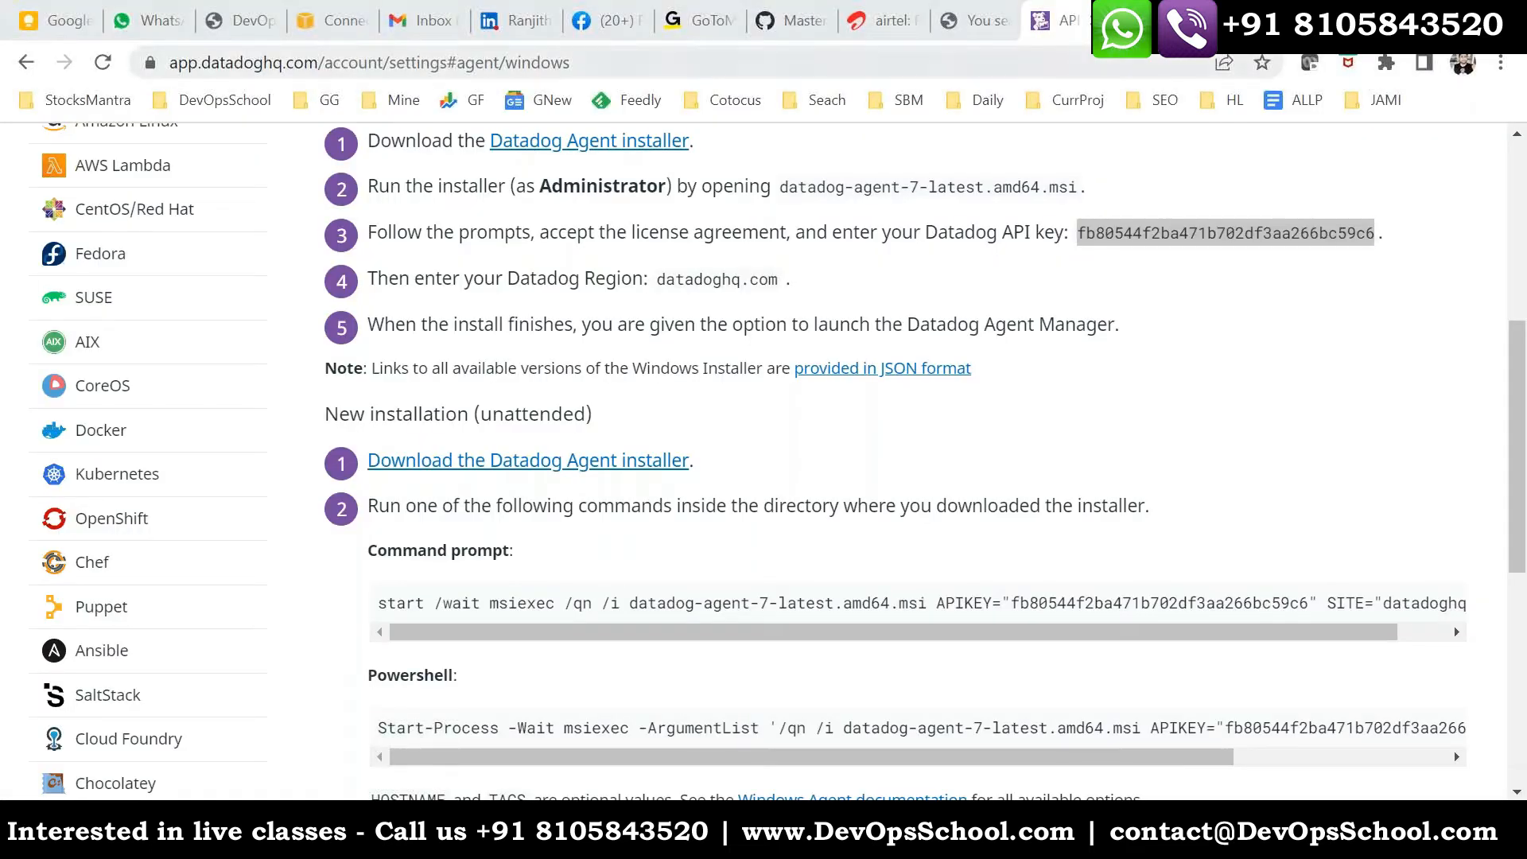
key("ctrl+t")
key("ctrl+v")
key("Return")
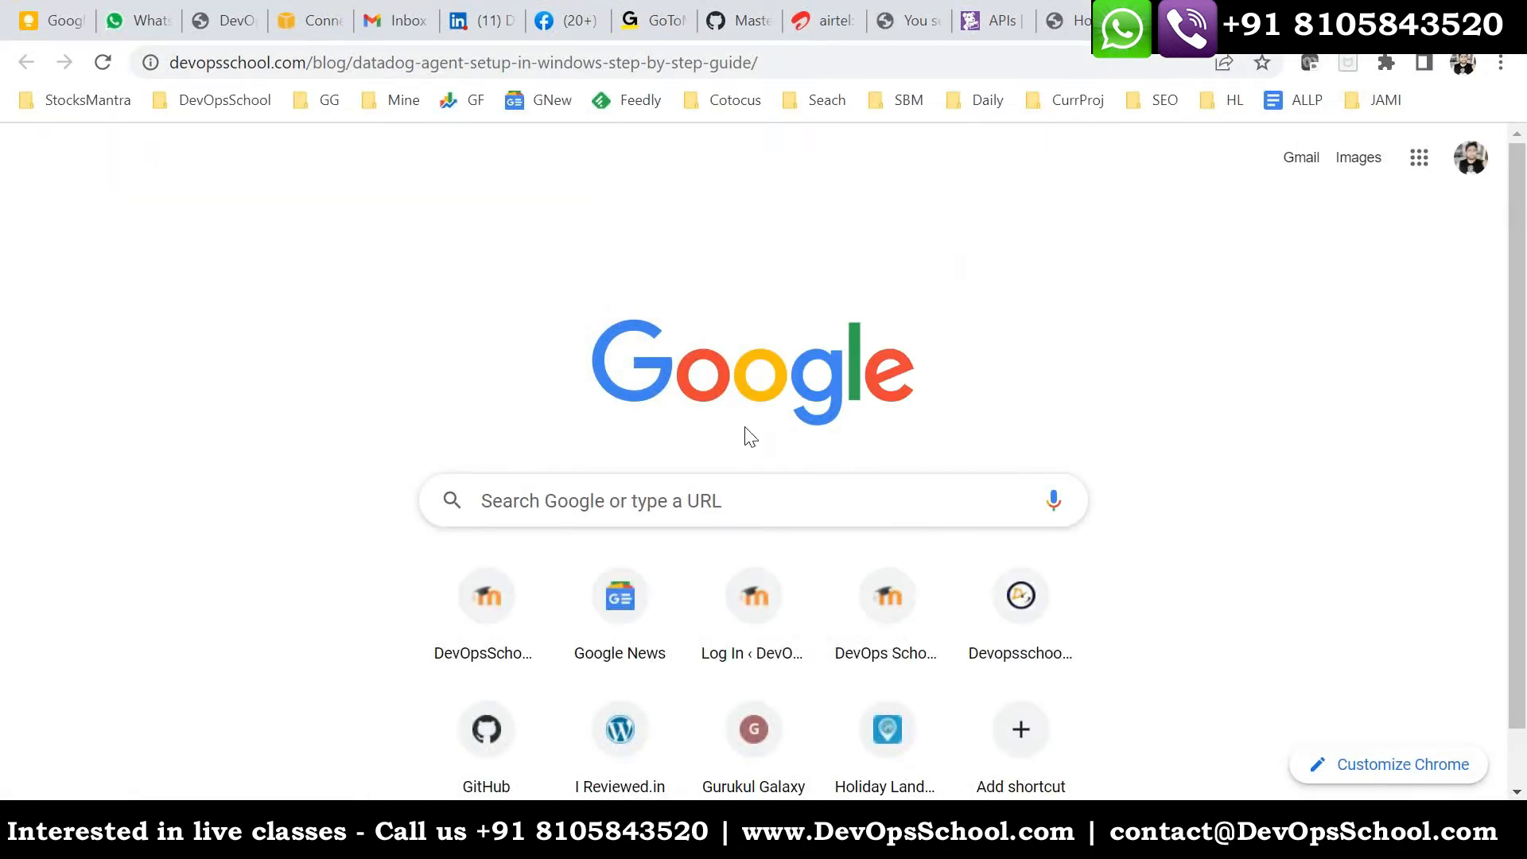
- Examine the Windows setup guide's screenshots of Server Manager, the setup wizard and the Datadog Agent Manager page
scroll(712, 525, "down", 6)
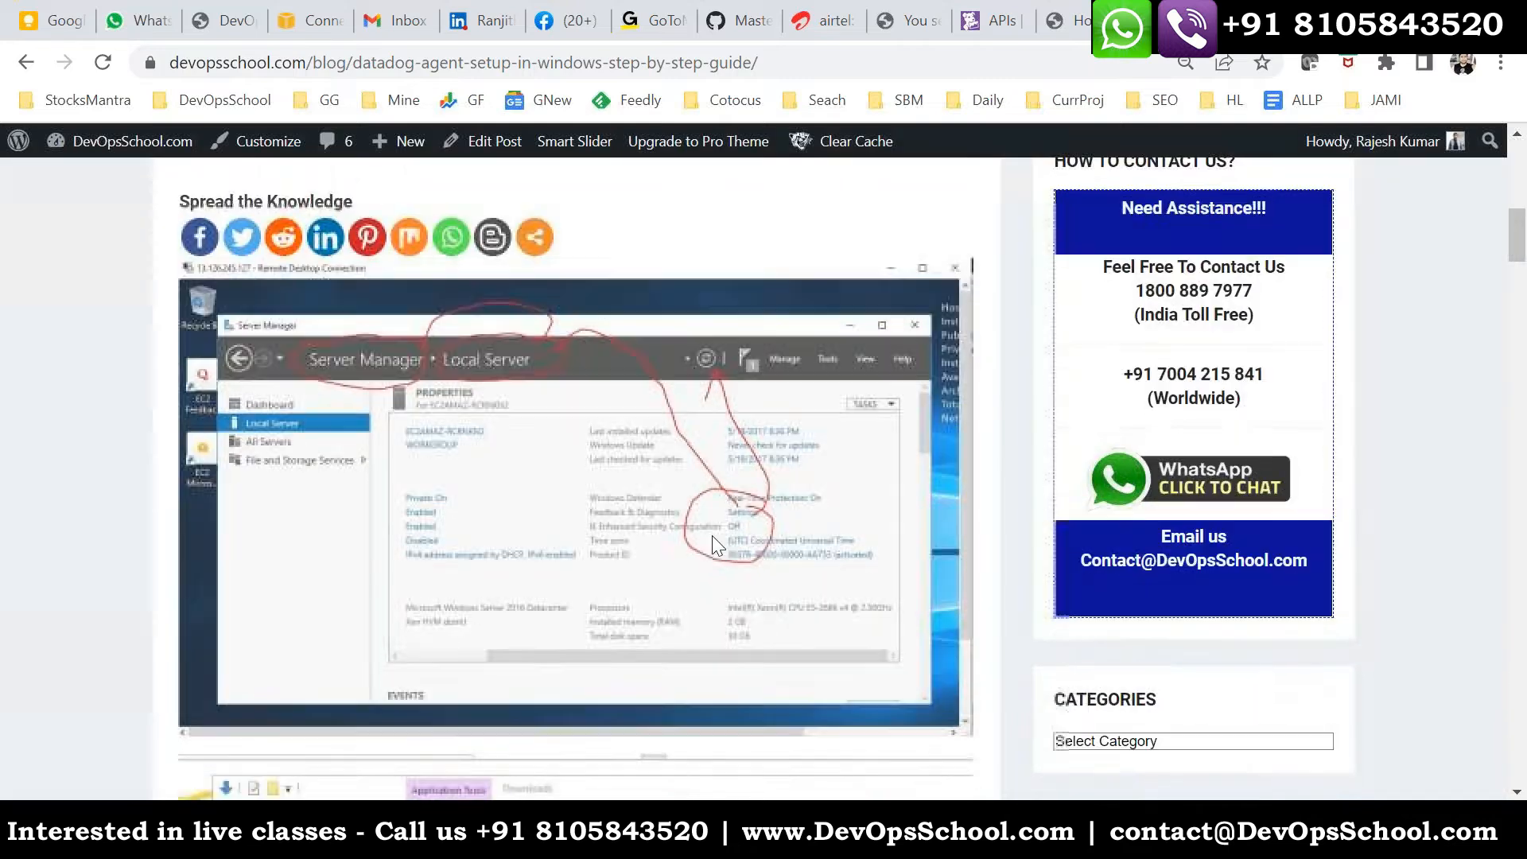
scroll(712, 536, "down", 1)
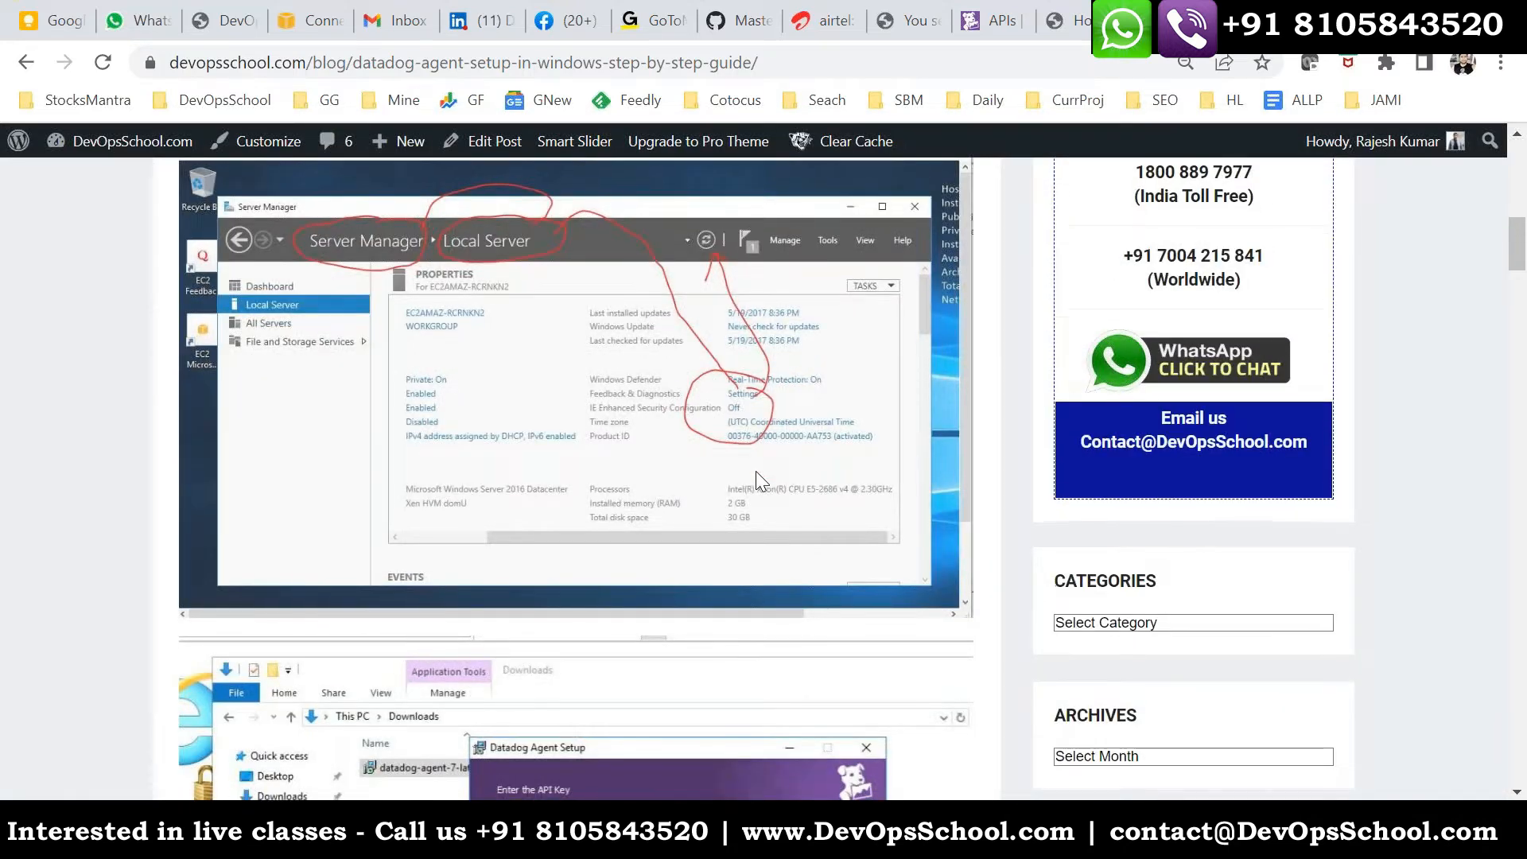
scroll(756, 471, "down", 4)
scroll(624, 427, "up", 2)
scroll(536, 599, "down", 8)
scroll(537, 602, "down", 5)
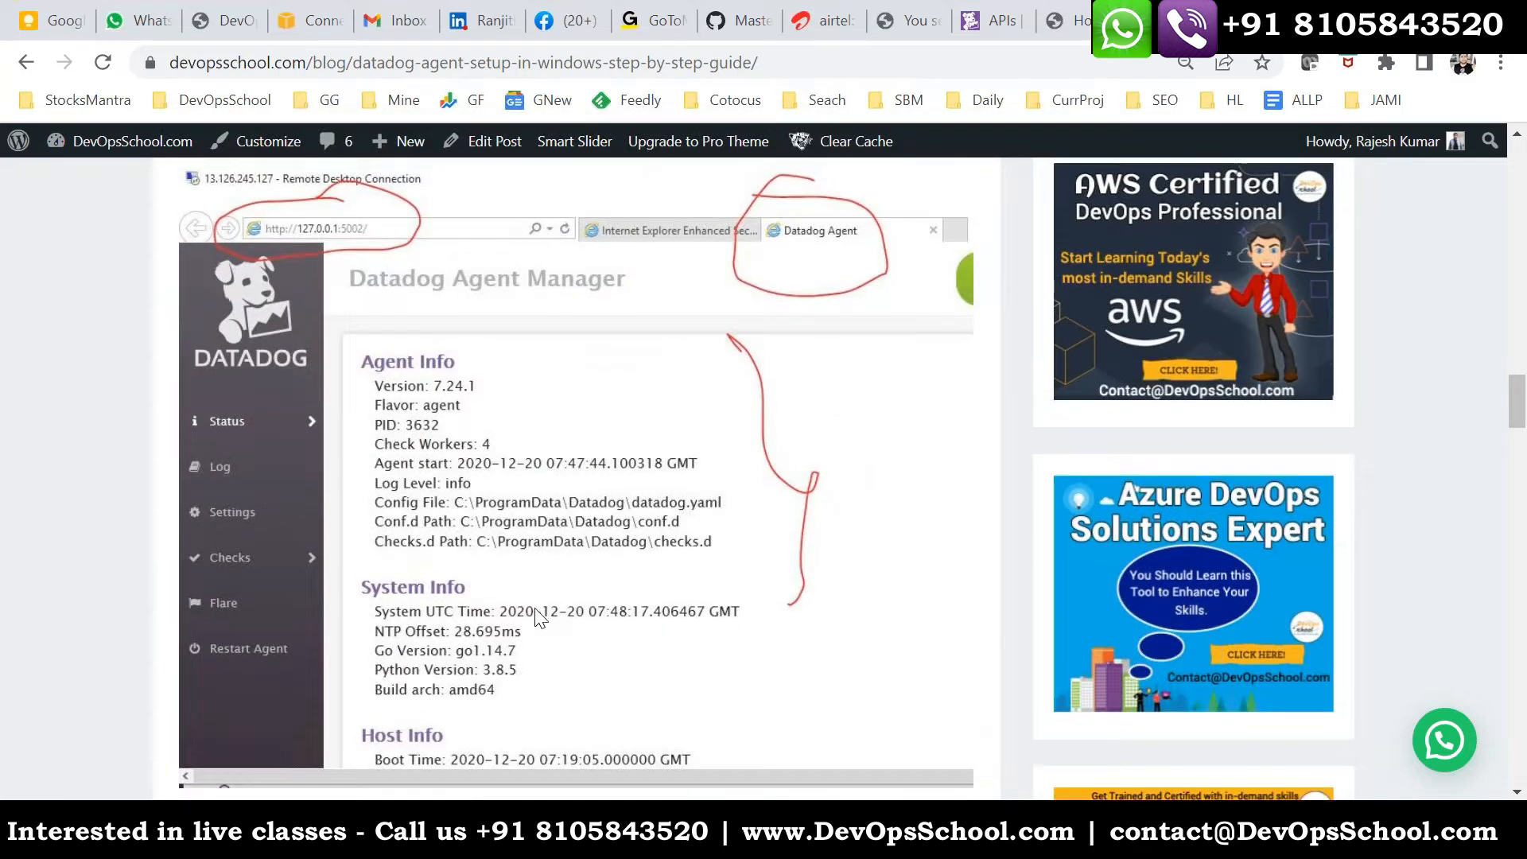
scroll(583, 595, "up", 2)
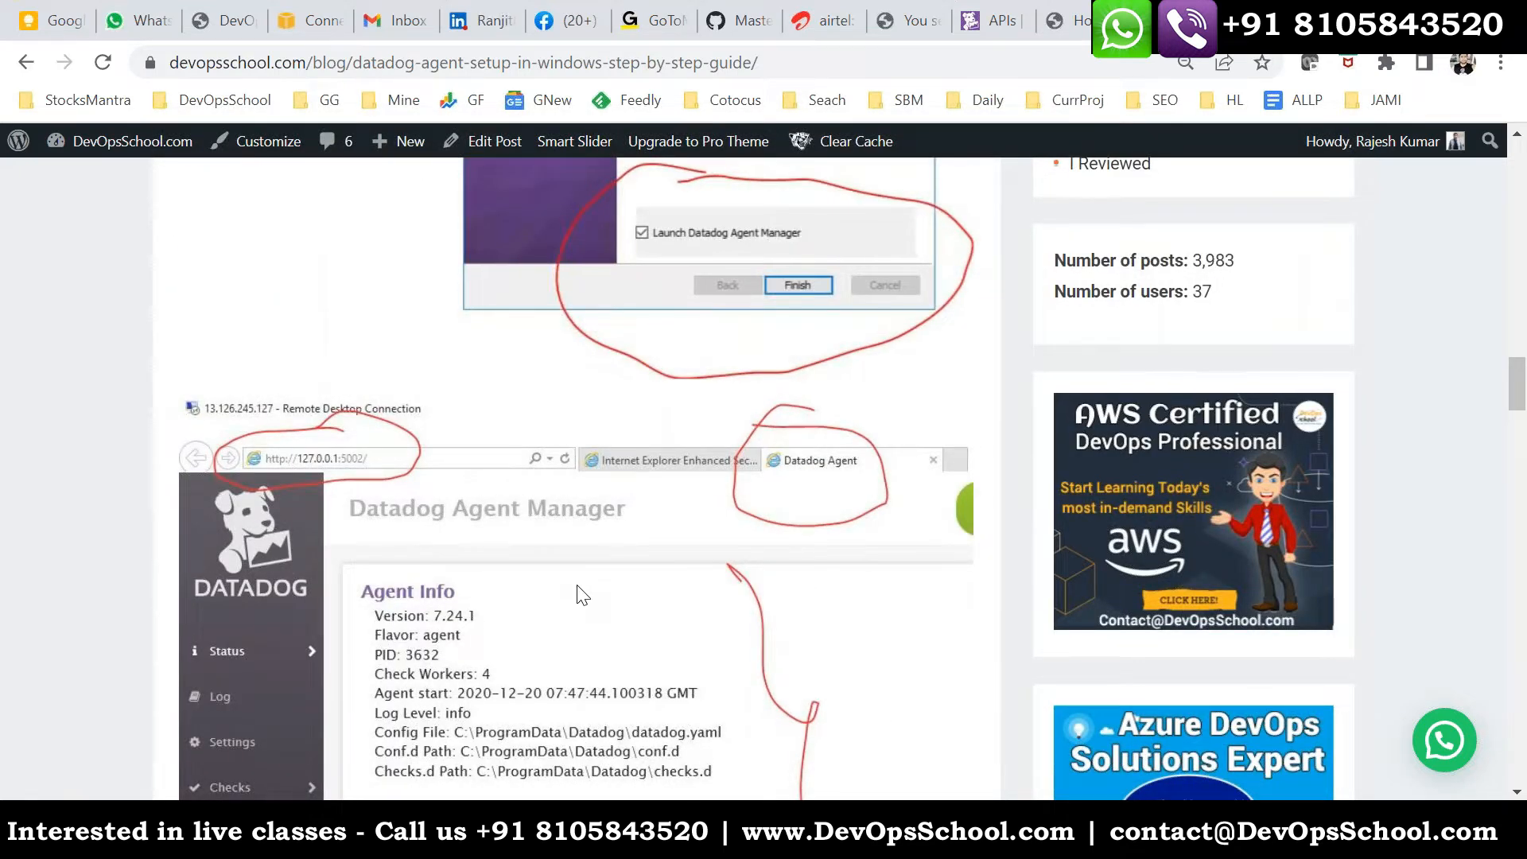
scroll(583, 595, "down", 1)
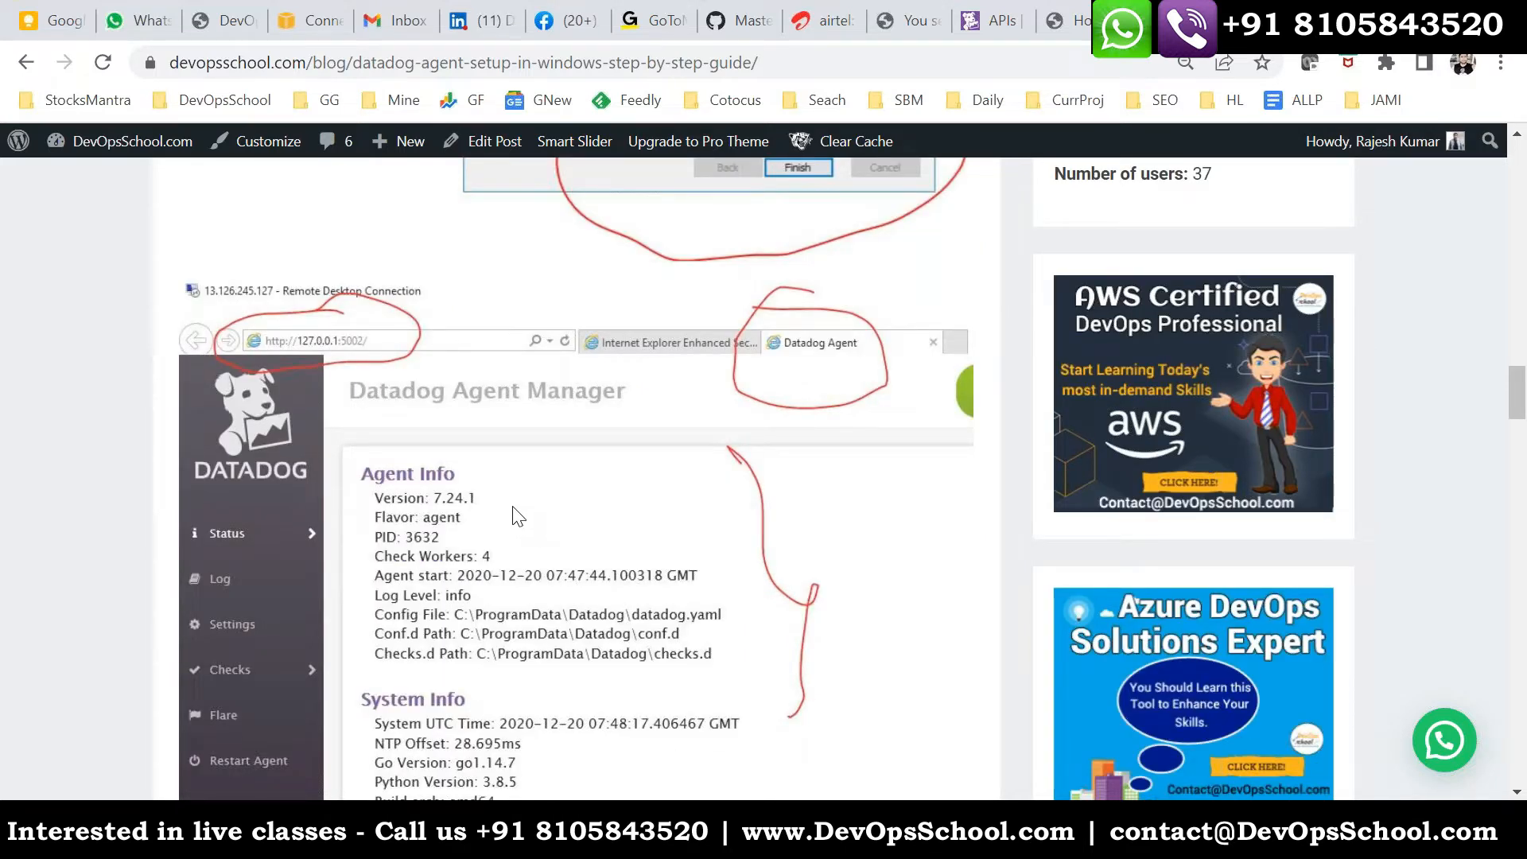
scroll(519, 517, "down", 1)
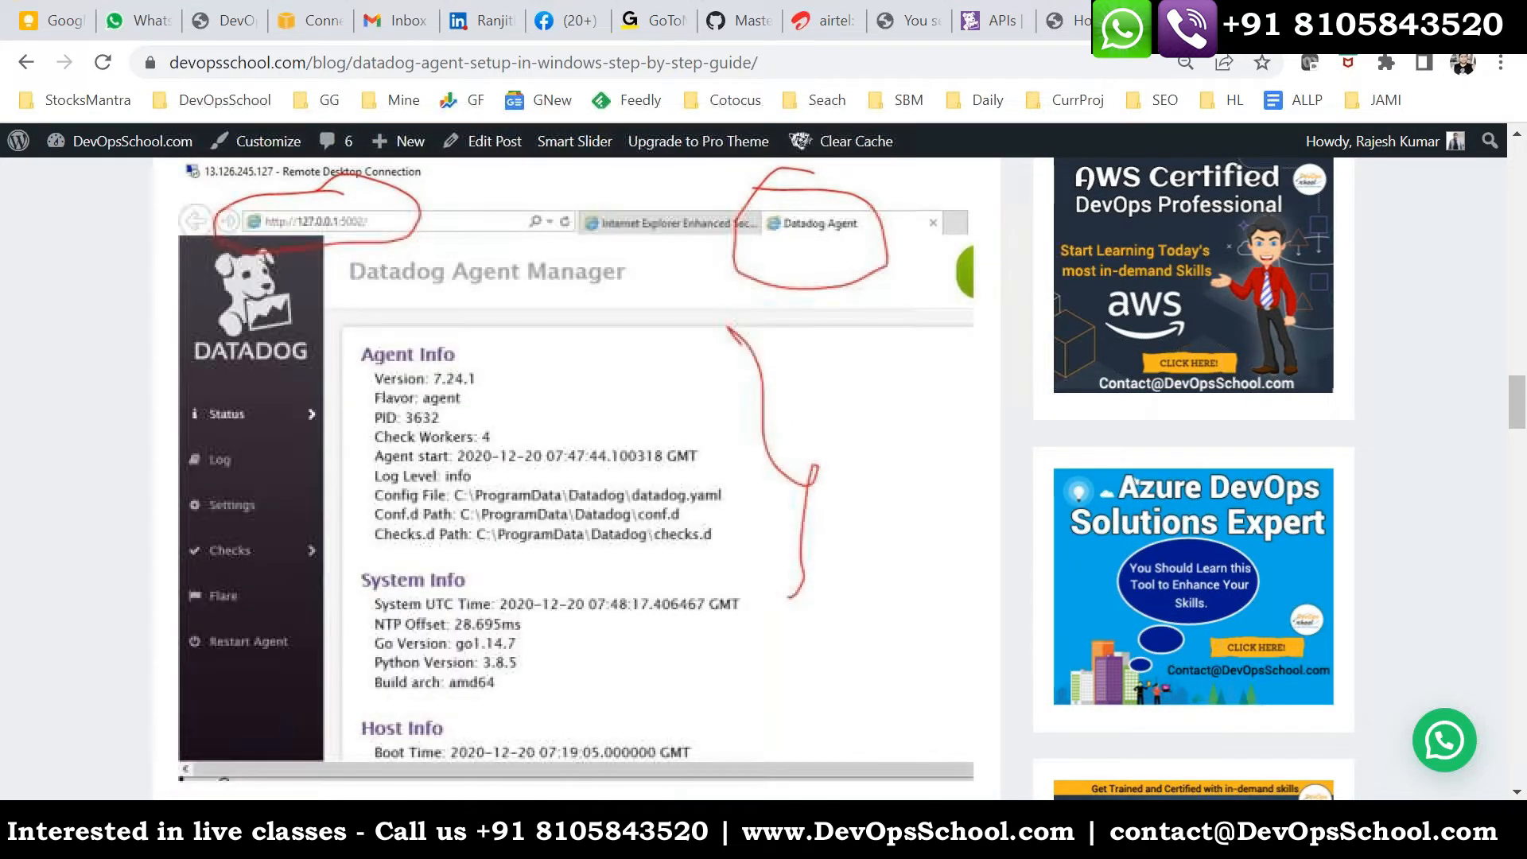
- Return to the remote desktop, enable Launch Datadog Agent Manager in the completed wizard and finish the setup
left_click(954, 831)
left_click(414, 831)
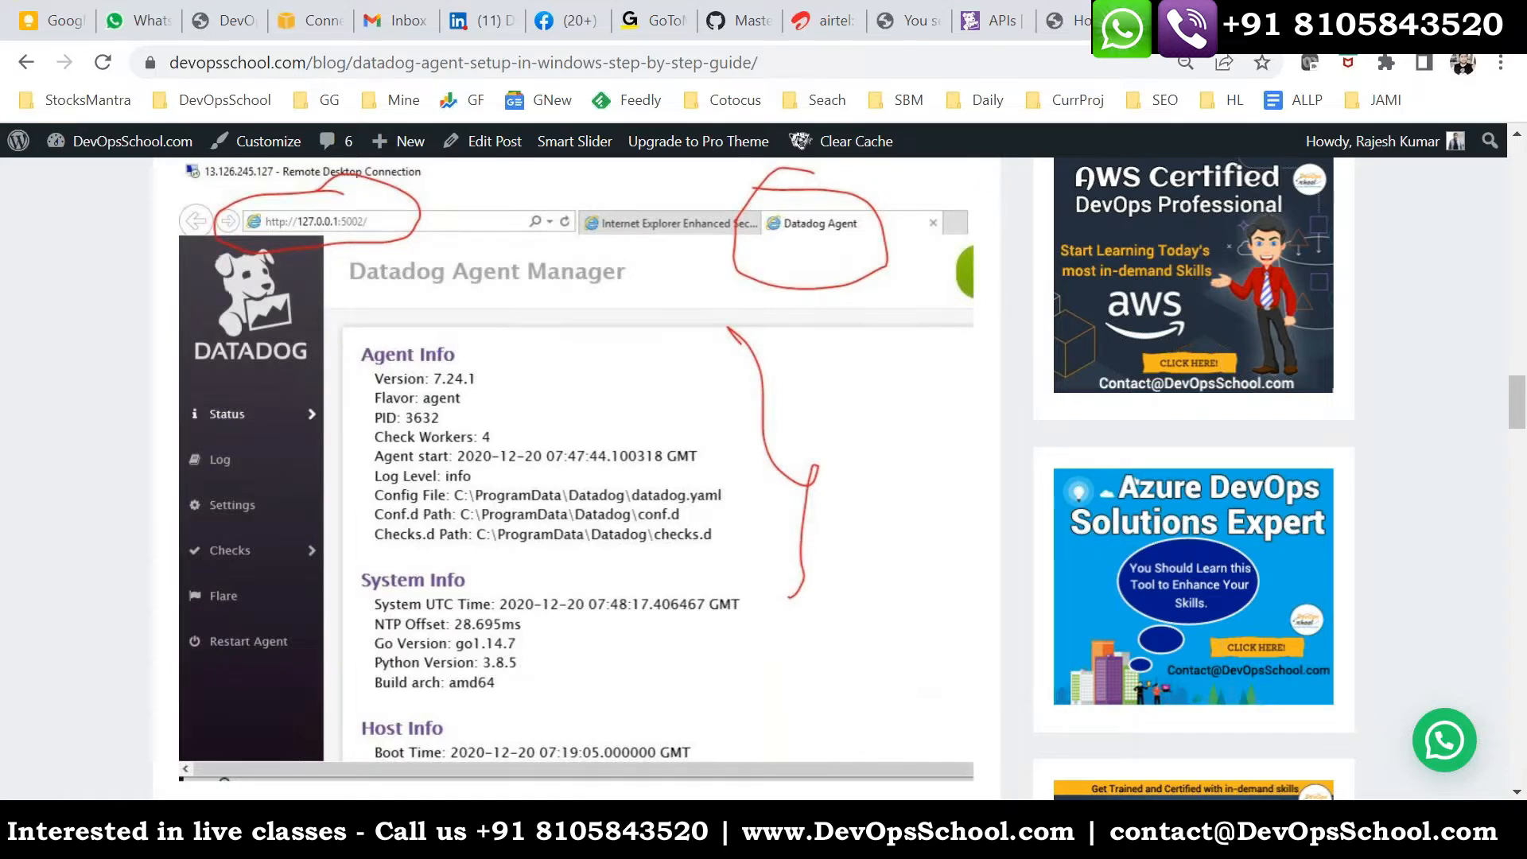
mouse_move(1087, 843)
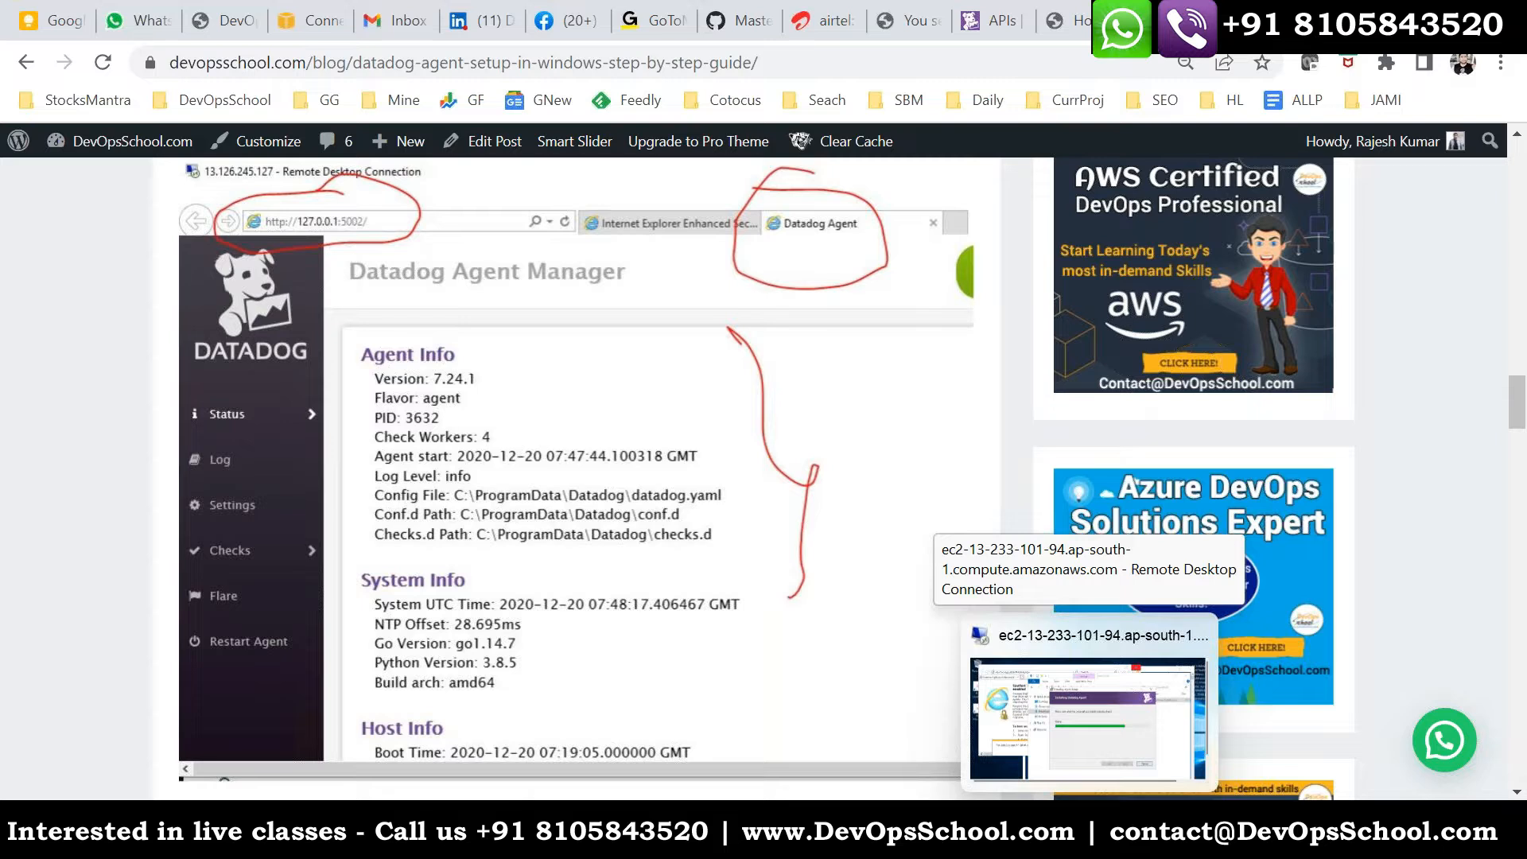
left_click(1087, 716)
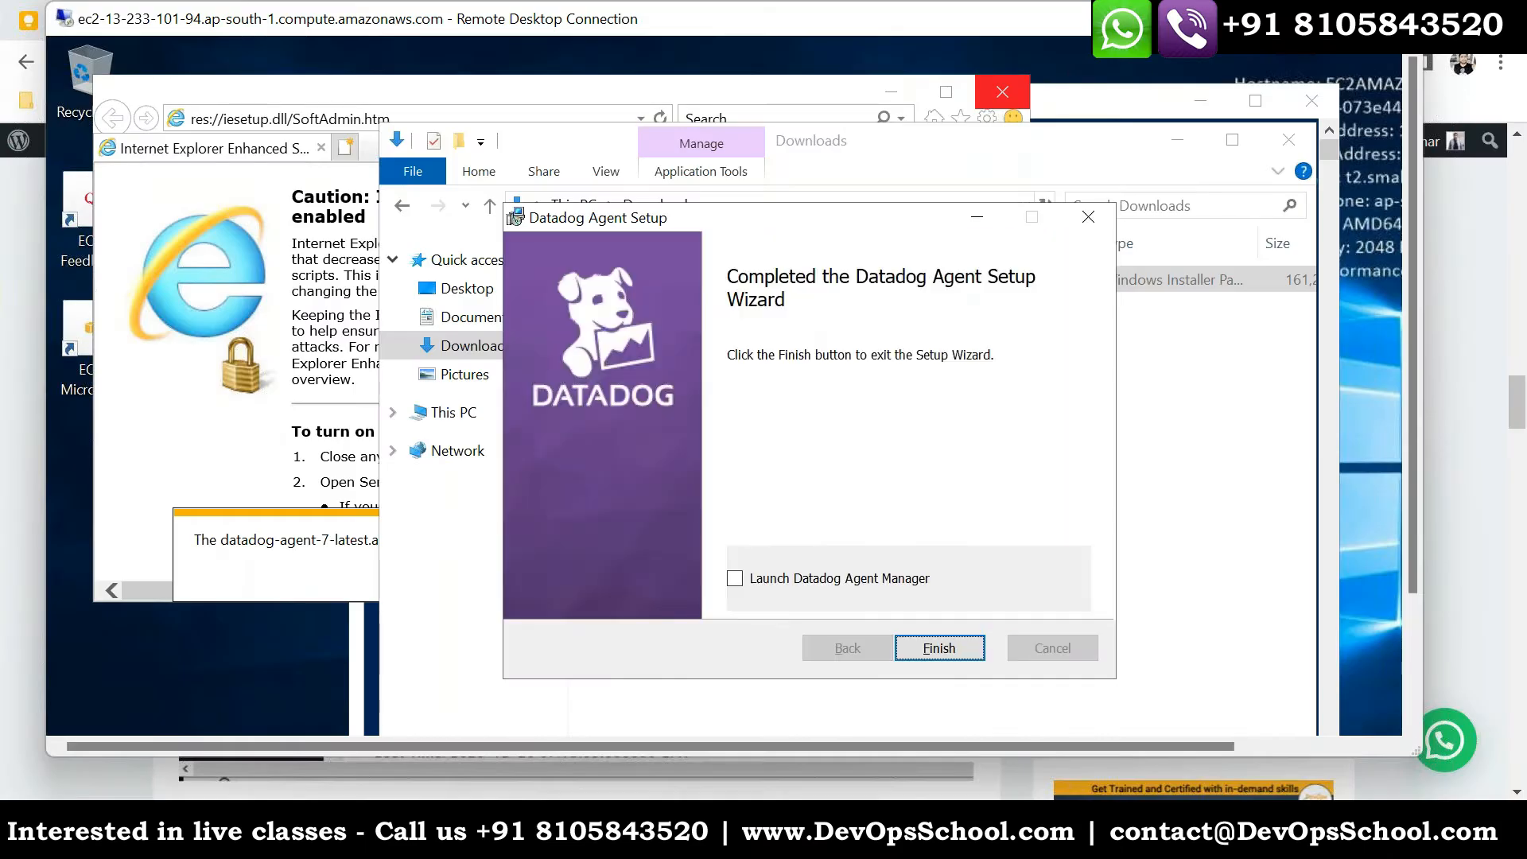
left_click(798, 579)
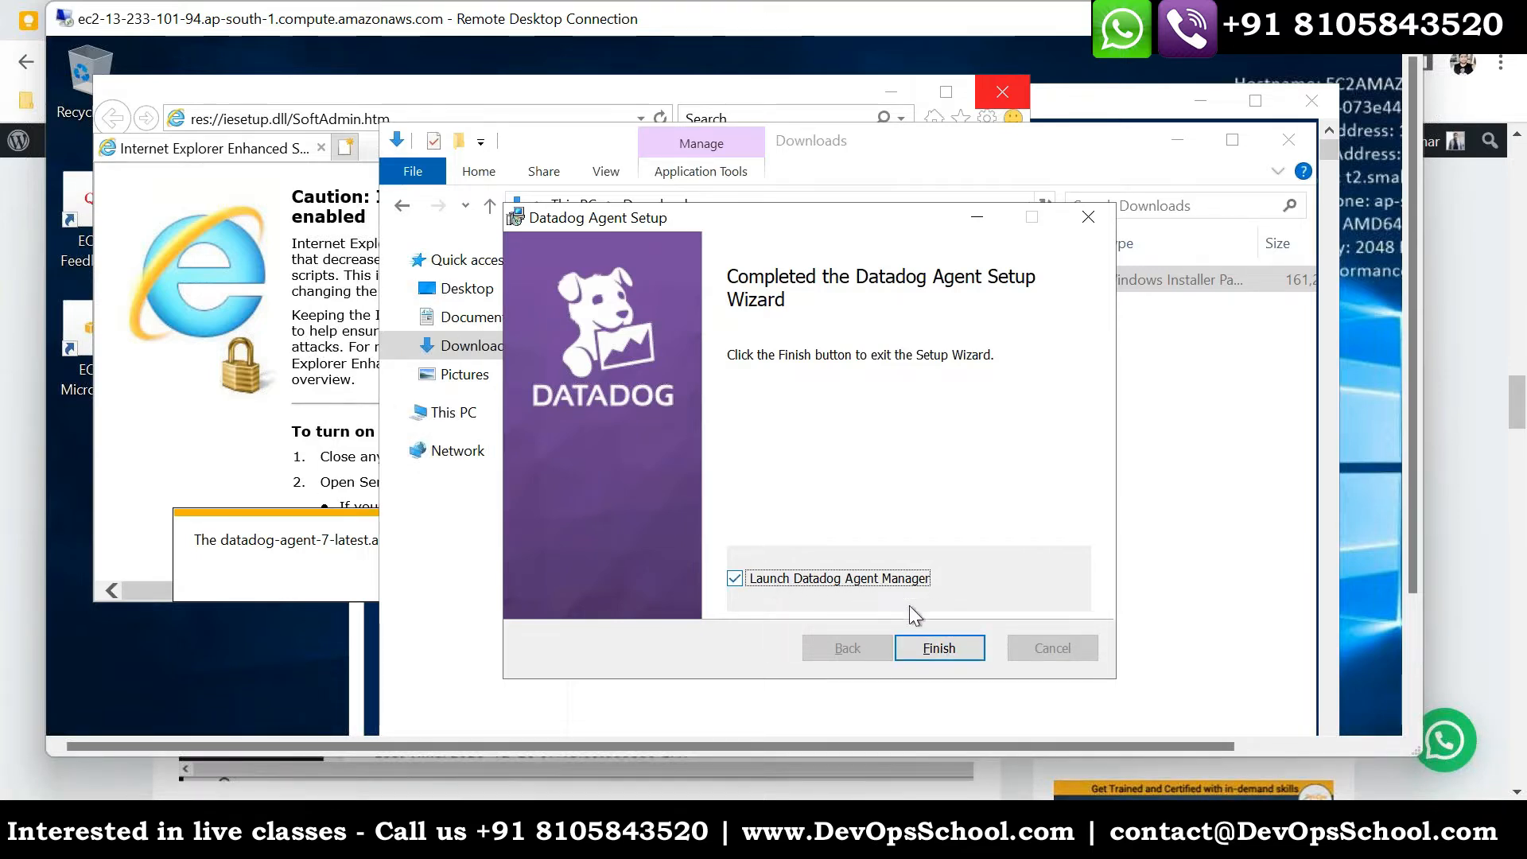
left_click(937, 646)
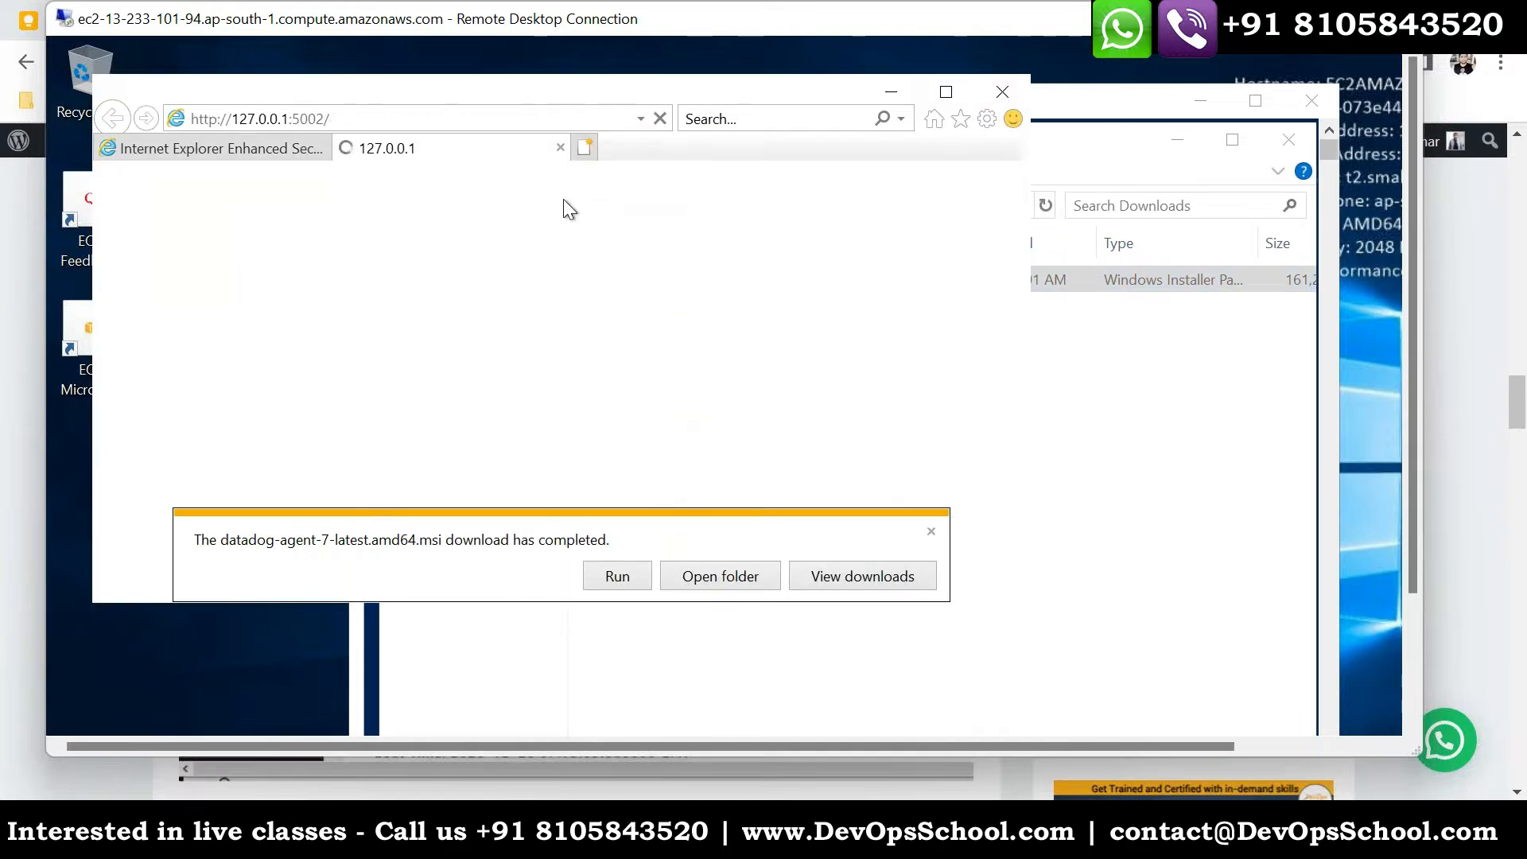
left_click(342, 116)
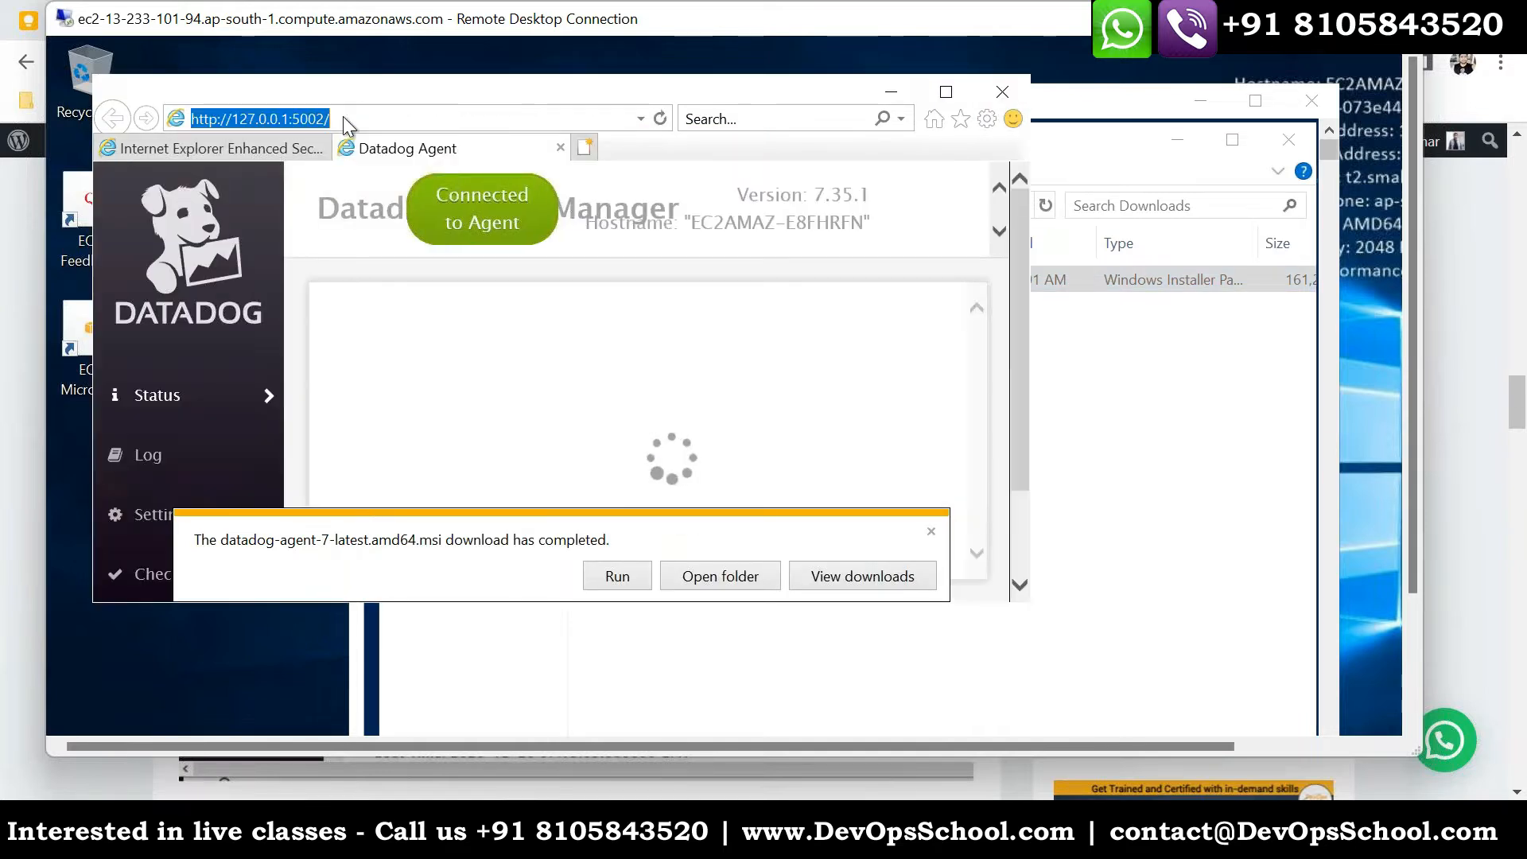
left_click(948, 93)
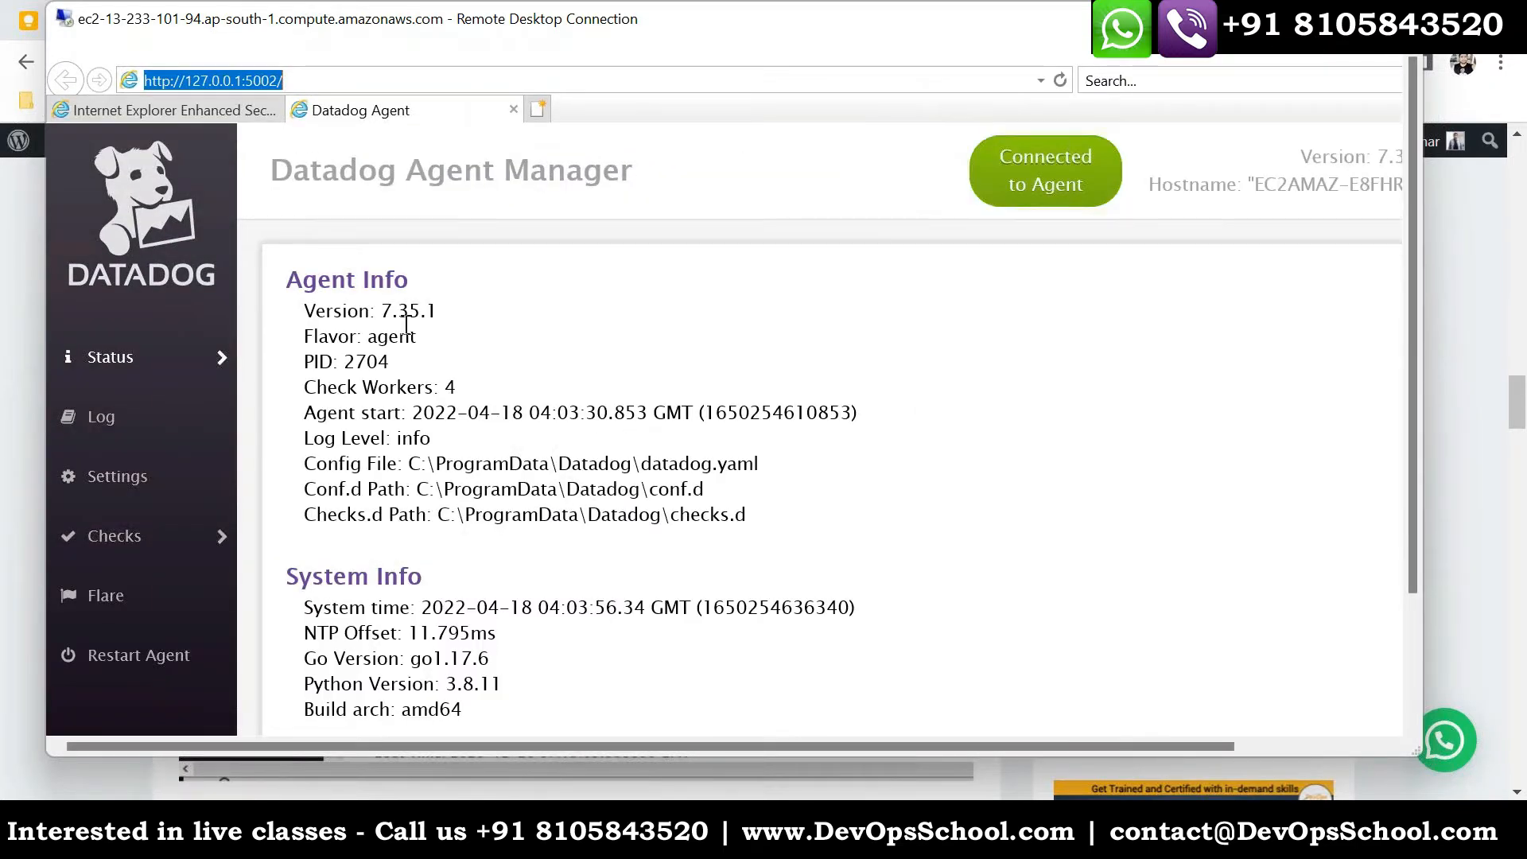
left_click(338, 84)
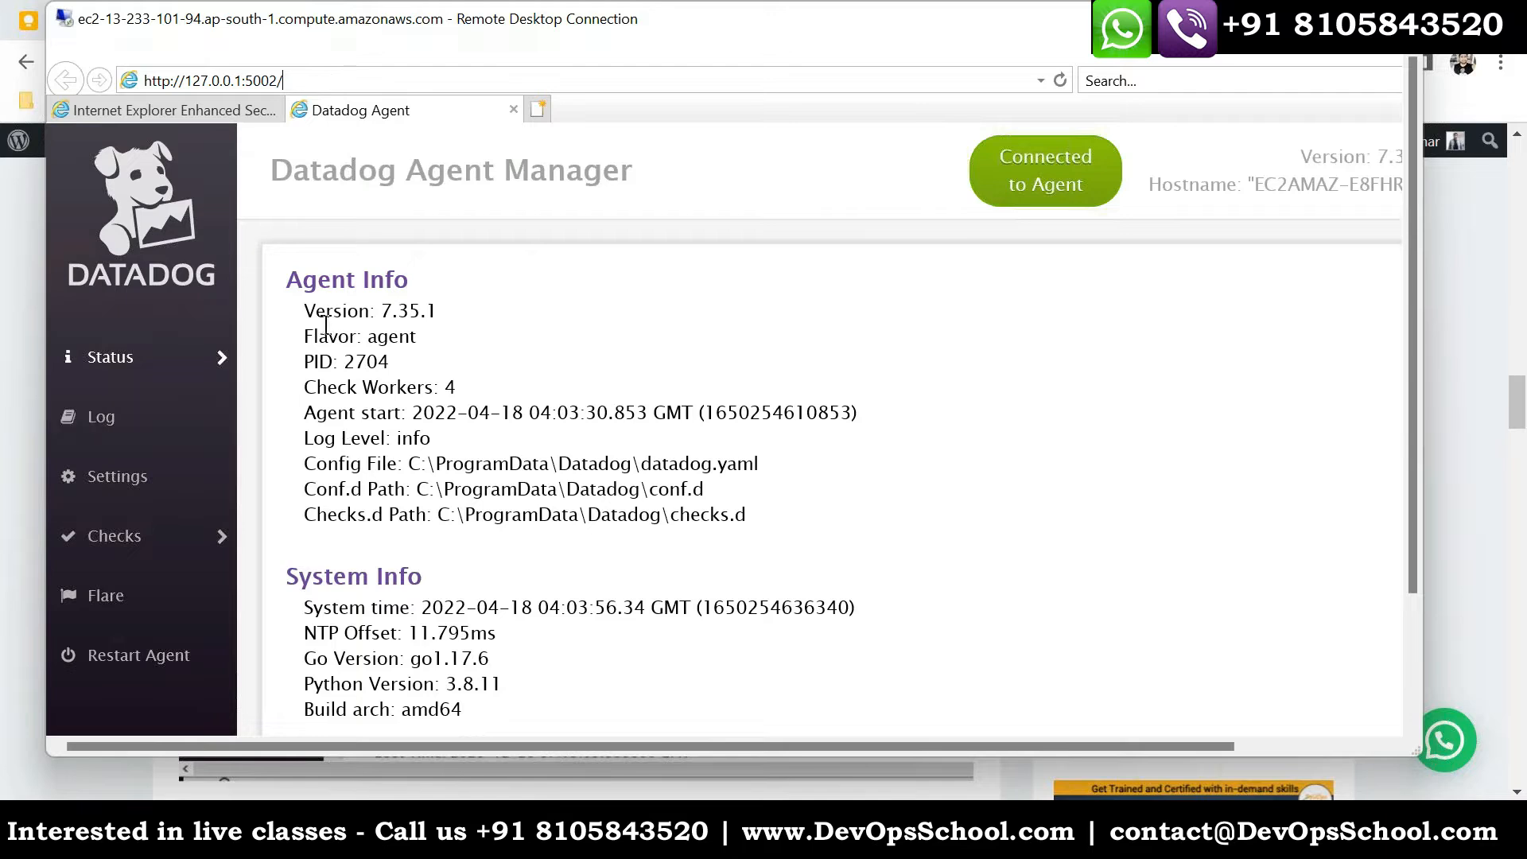
left_click_drag(306, 310, 579, 555)
scroll(579, 533, "down", 2)
scroll(509, 535, "down", 2)
scroll(541, 568, "down", 5)
scroll(487, 592, "down", 2)
- Examine the Metadata, JMX Status, failed checks and Forwarder sections of the agent's status page
left_click_drag(344, 515, 487, 589)
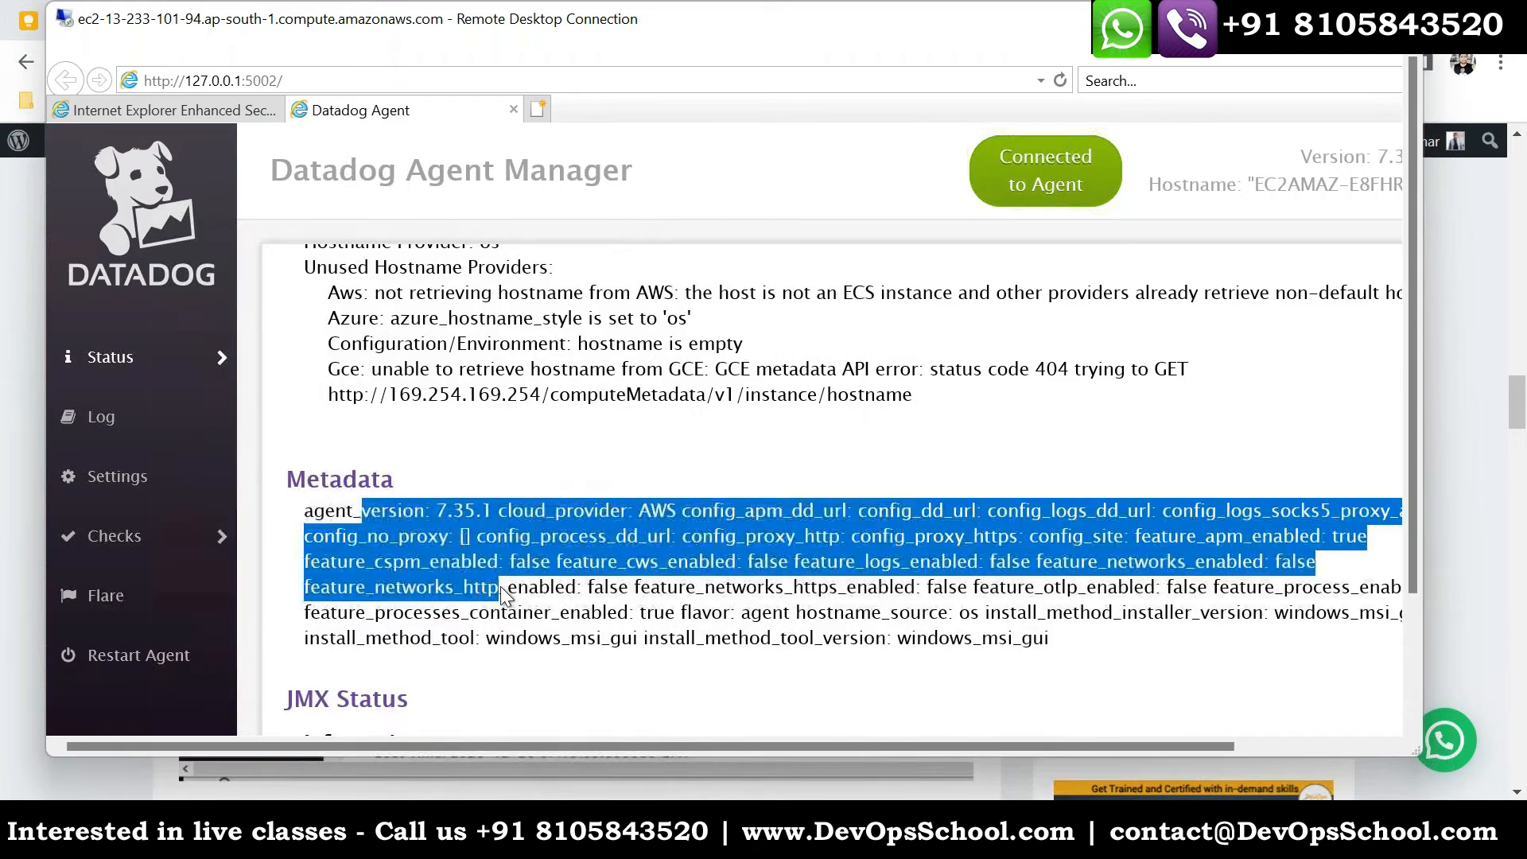
scroll(488, 589, "down", 2)
left_click_drag(337, 525, 482, 576)
scroll(482, 576, "down", 1)
scroll(470, 557, "down", 3)
left_click_drag(324, 403, 447, 501)
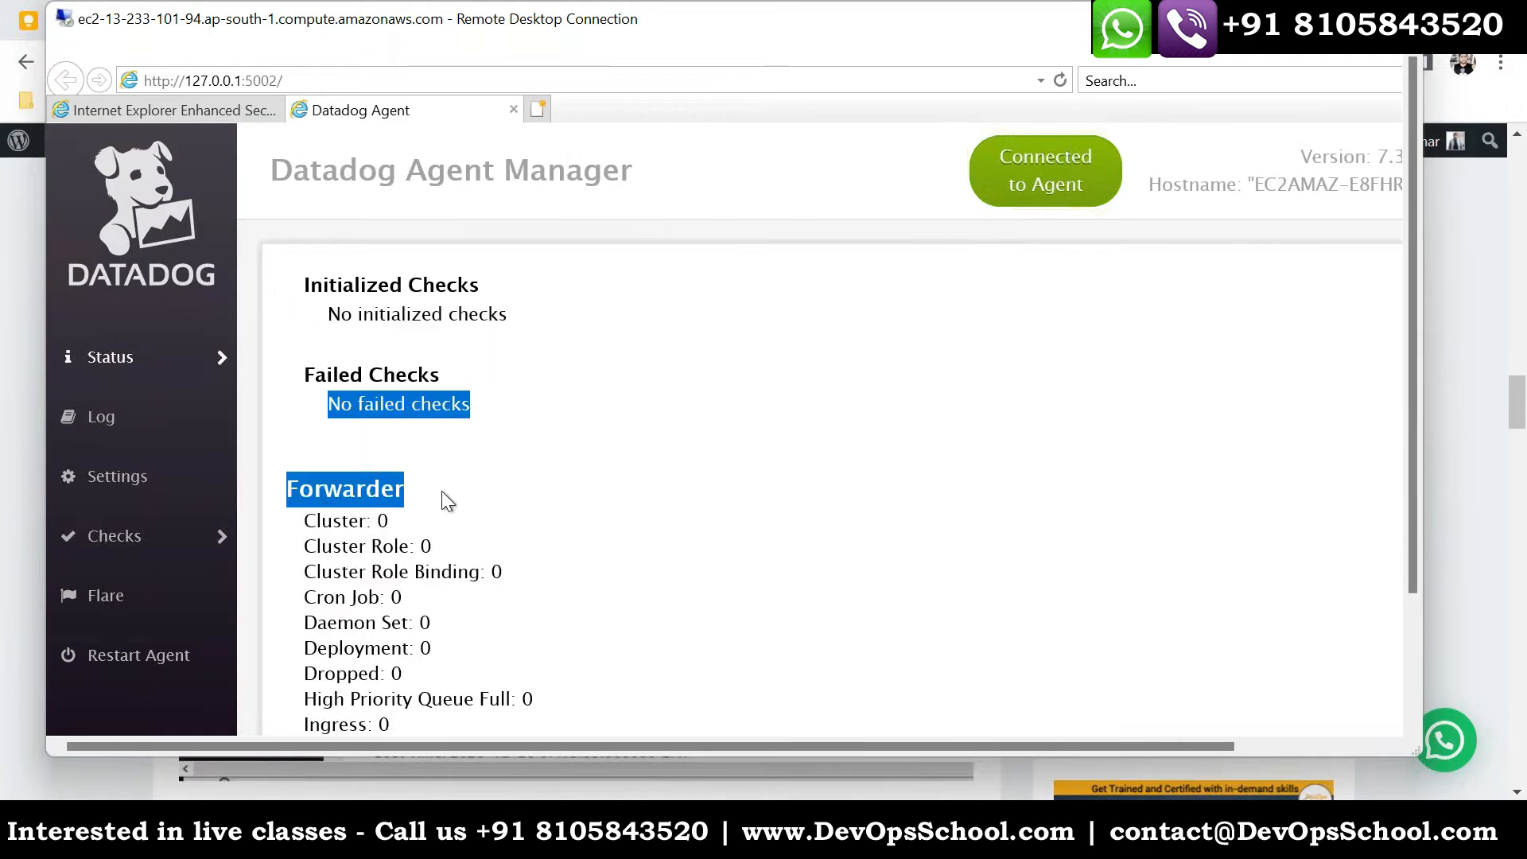
scroll(454, 557, "down", 2)
left_click_drag(374, 603, 307, 348)
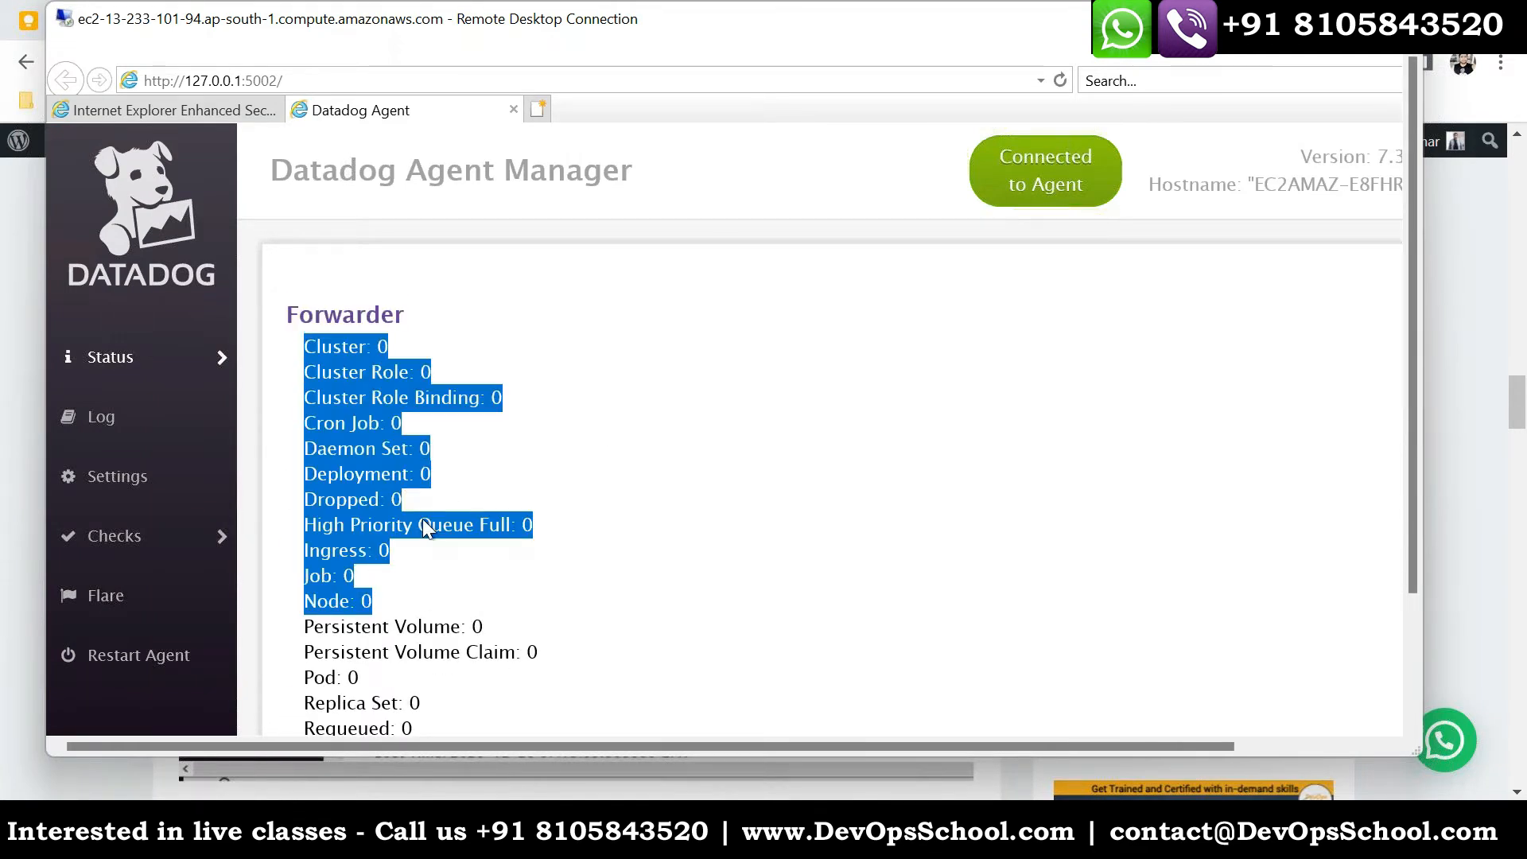
- Examine the API Keys Status, Endpoints, Logs Agent, Aggregator and APM sections of the agent's status page
scroll(442, 517, "down", 8)
scroll(441, 588, "down", 2)
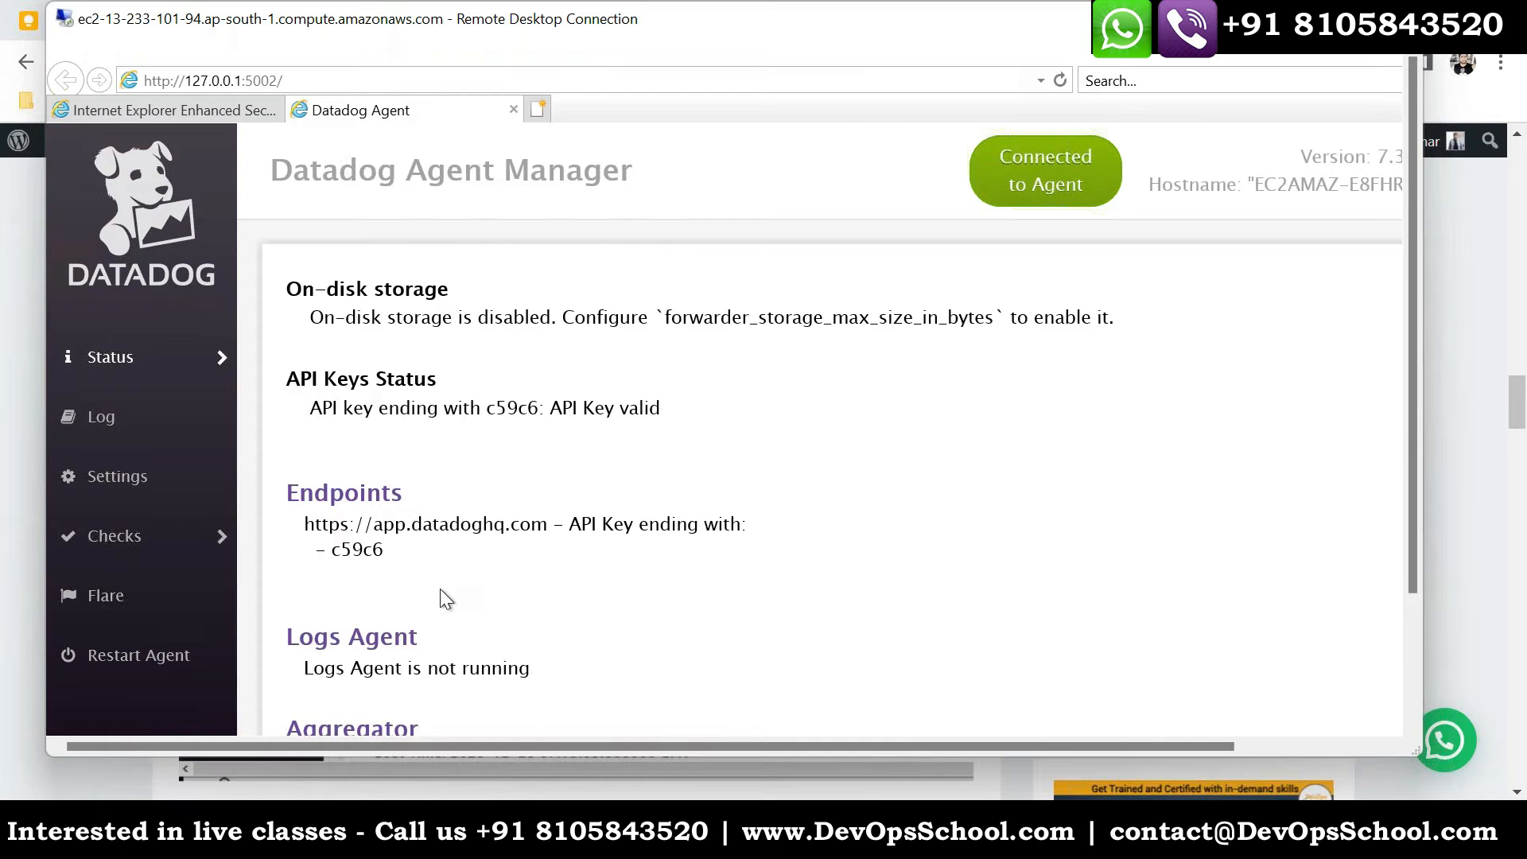
left_click_drag(313, 380, 665, 422)
left_click_drag(408, 560, 491, 481)
scroll(501, 552, "down", 2)
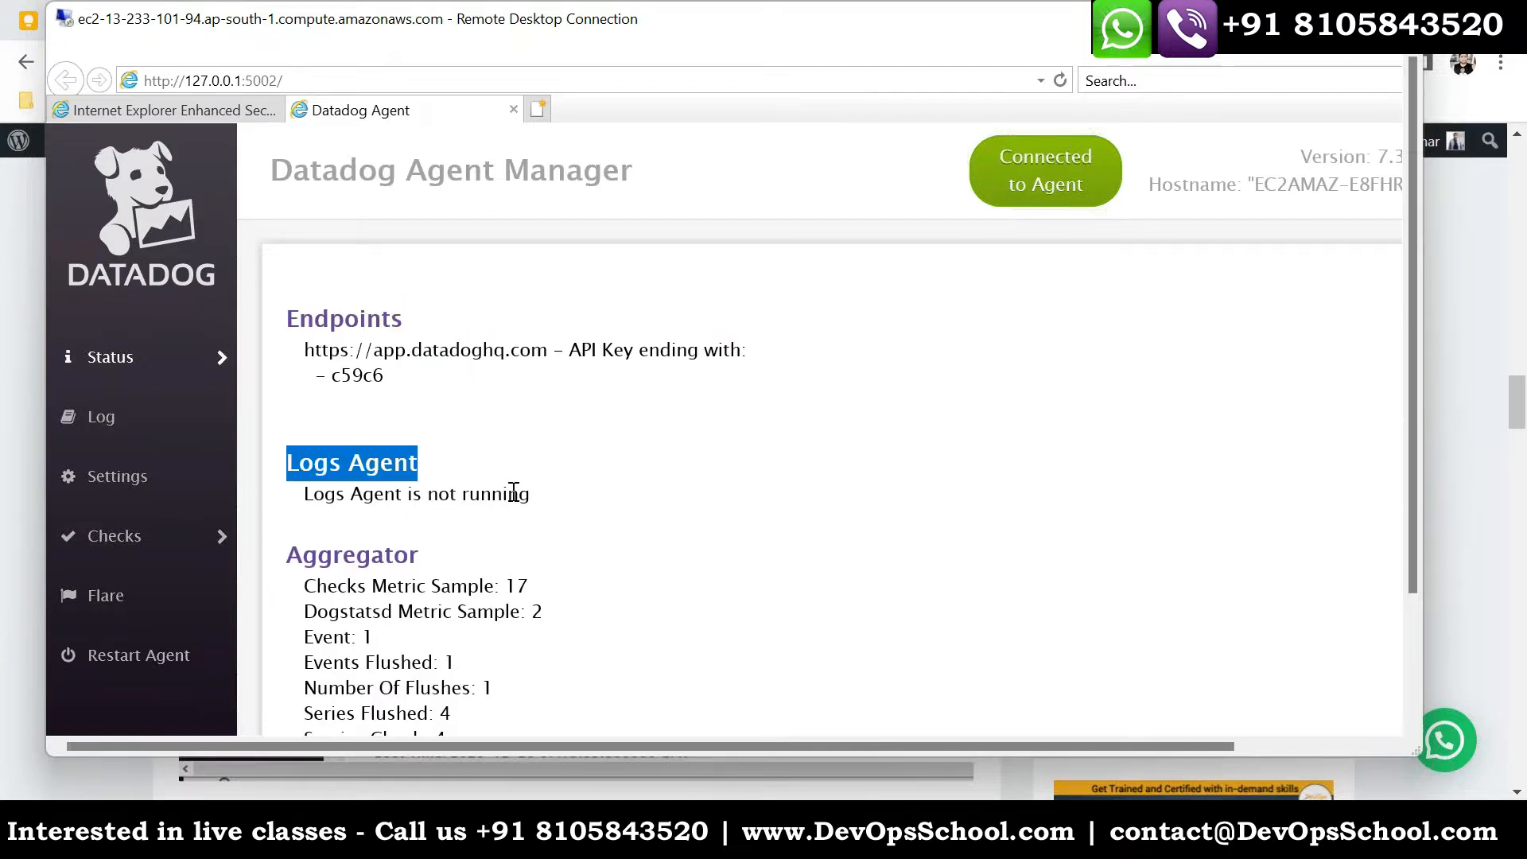
scroll(514, 493, "down", 1)
left_click_drag(288, 465, 442, 575)
scroll(477, 557, "down", 7)
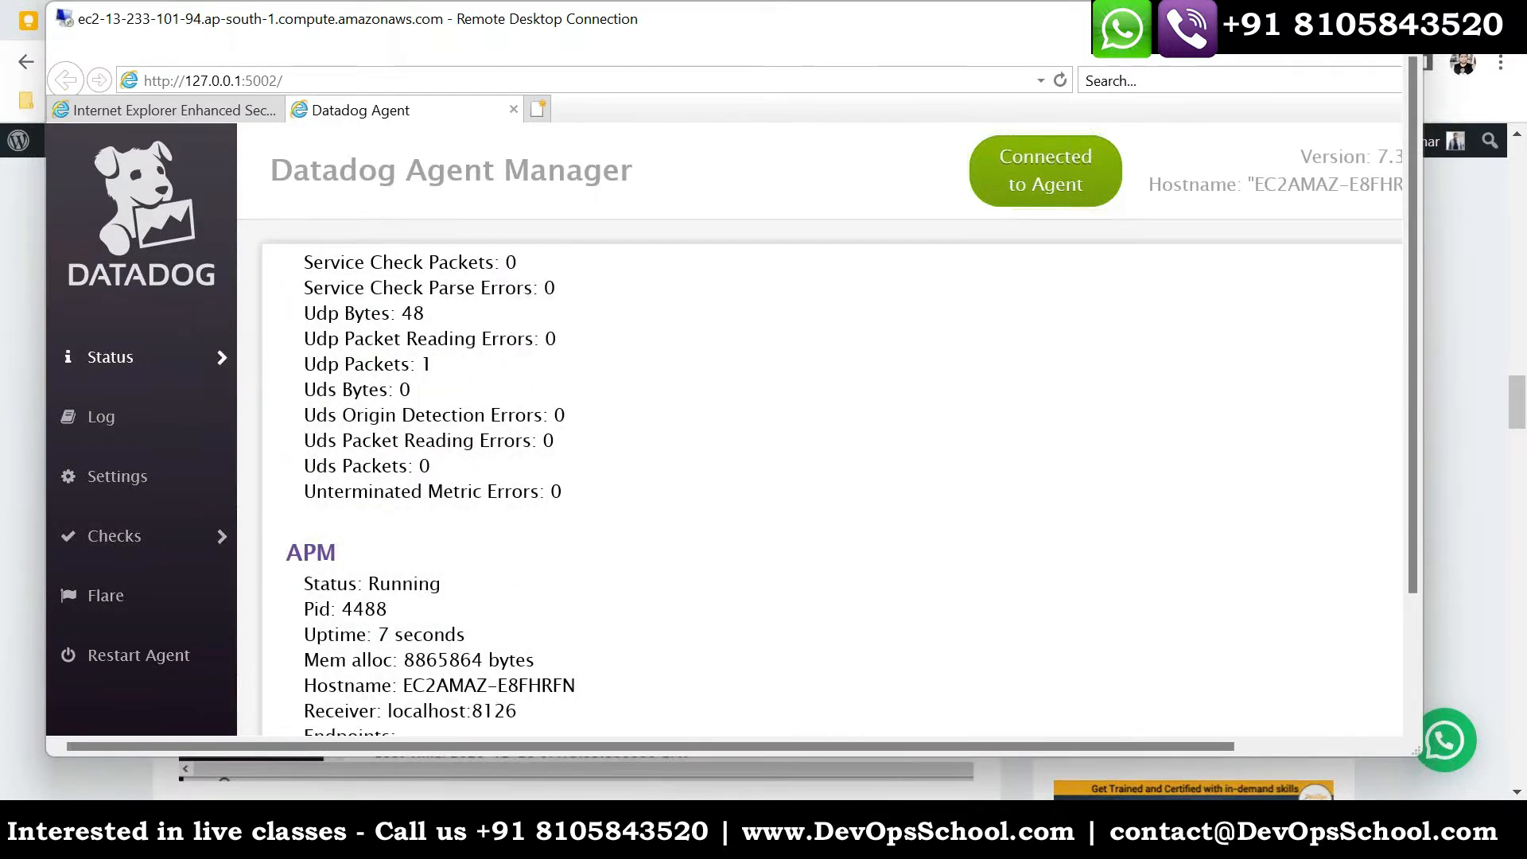
scroll(535, 588, "down", 4)
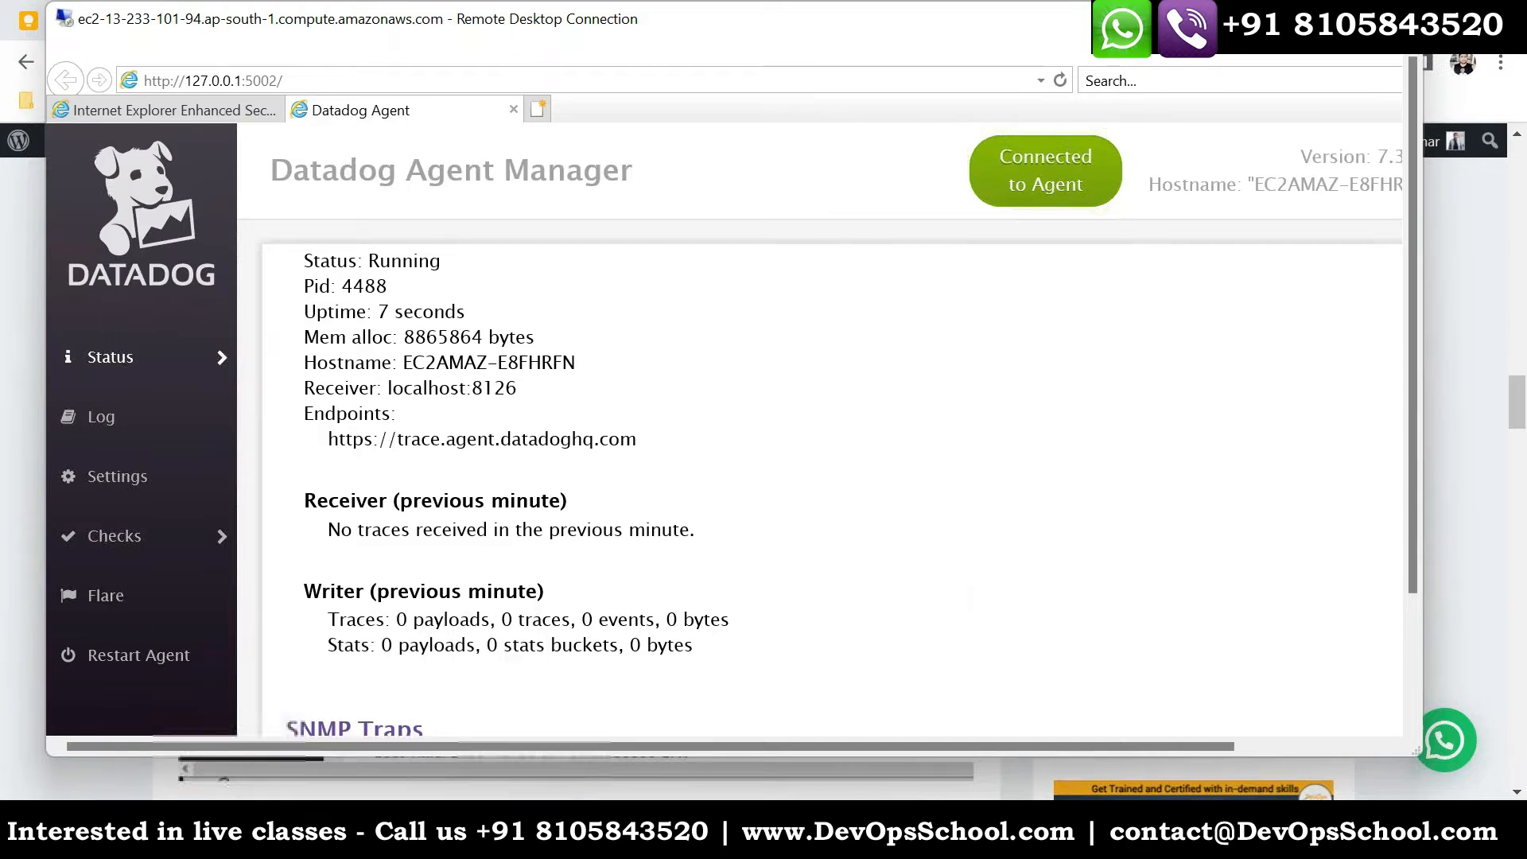
- Switch to the CentOS installation article in the local browser and examine the datadog-agent configcheck, config and health commands
key("alt+Tab")
left_click(1101, 22)
left_click(407, 430)
mouse_move(390, 455)
left_mouse_down()
mouse_move(334, 426)
mouse_move(189, 403)
left_mouse_up()
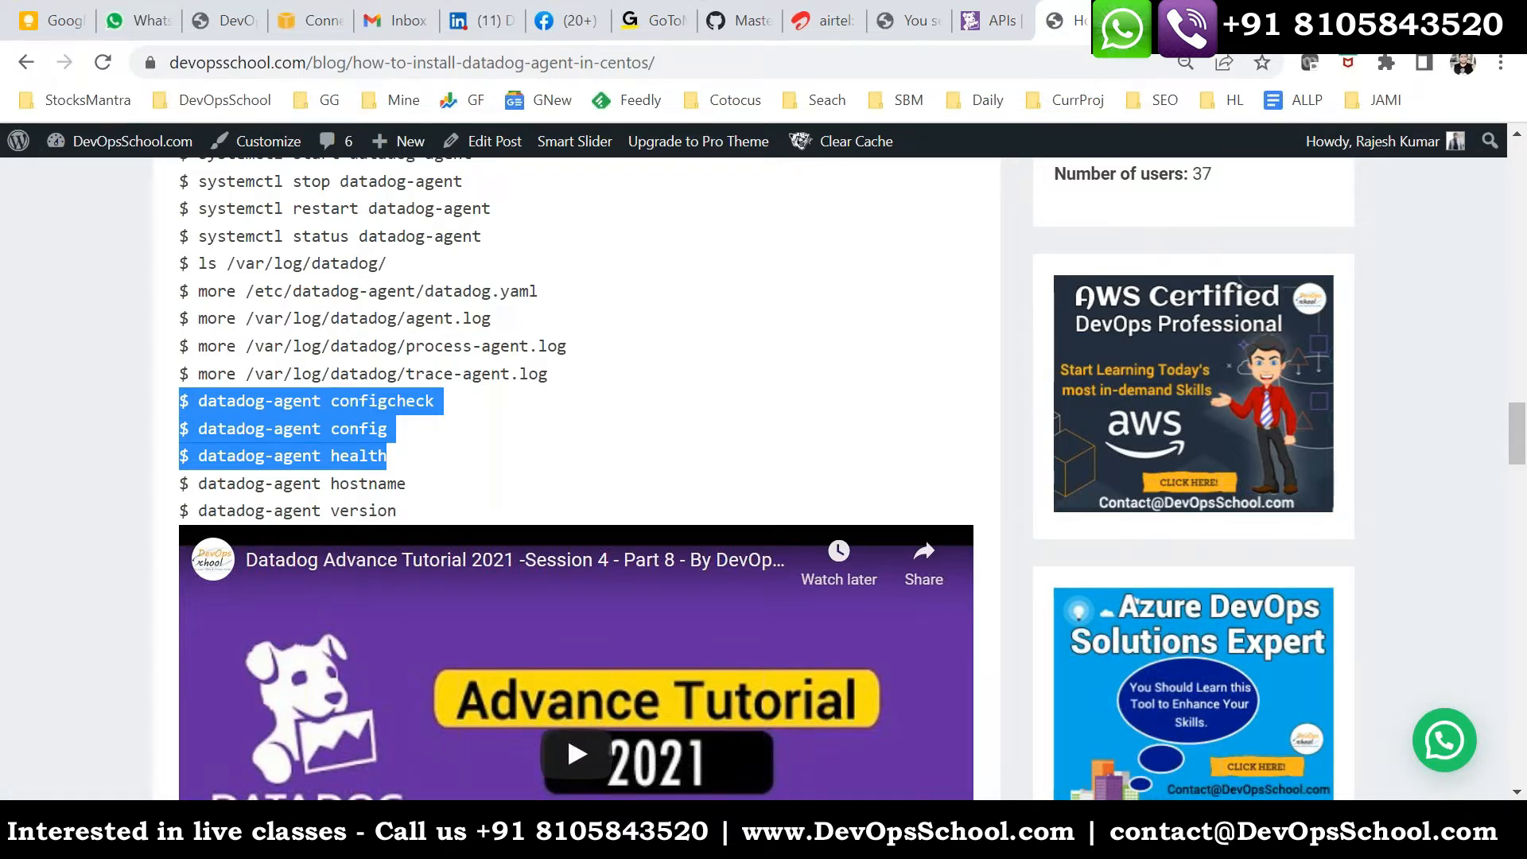
- Review the Windows guide's screenshots of the Datadog services, Folder Options and datadog.yaml, and return to the remote desktop
left_click(1161, 22)
scroll(663, 390, "down", 20)
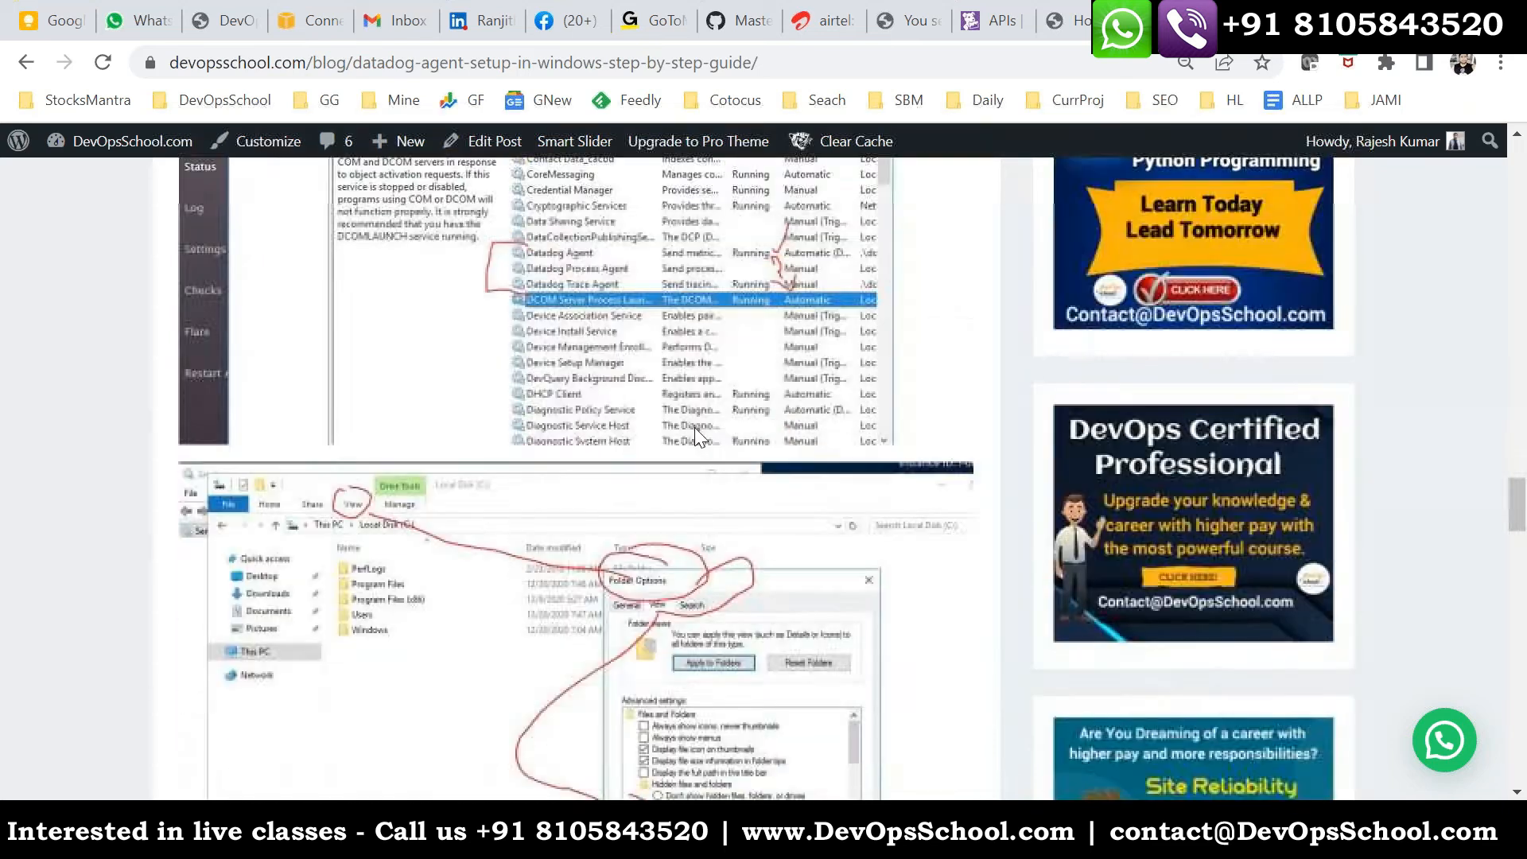
scroll(713, 478, "down", 3)
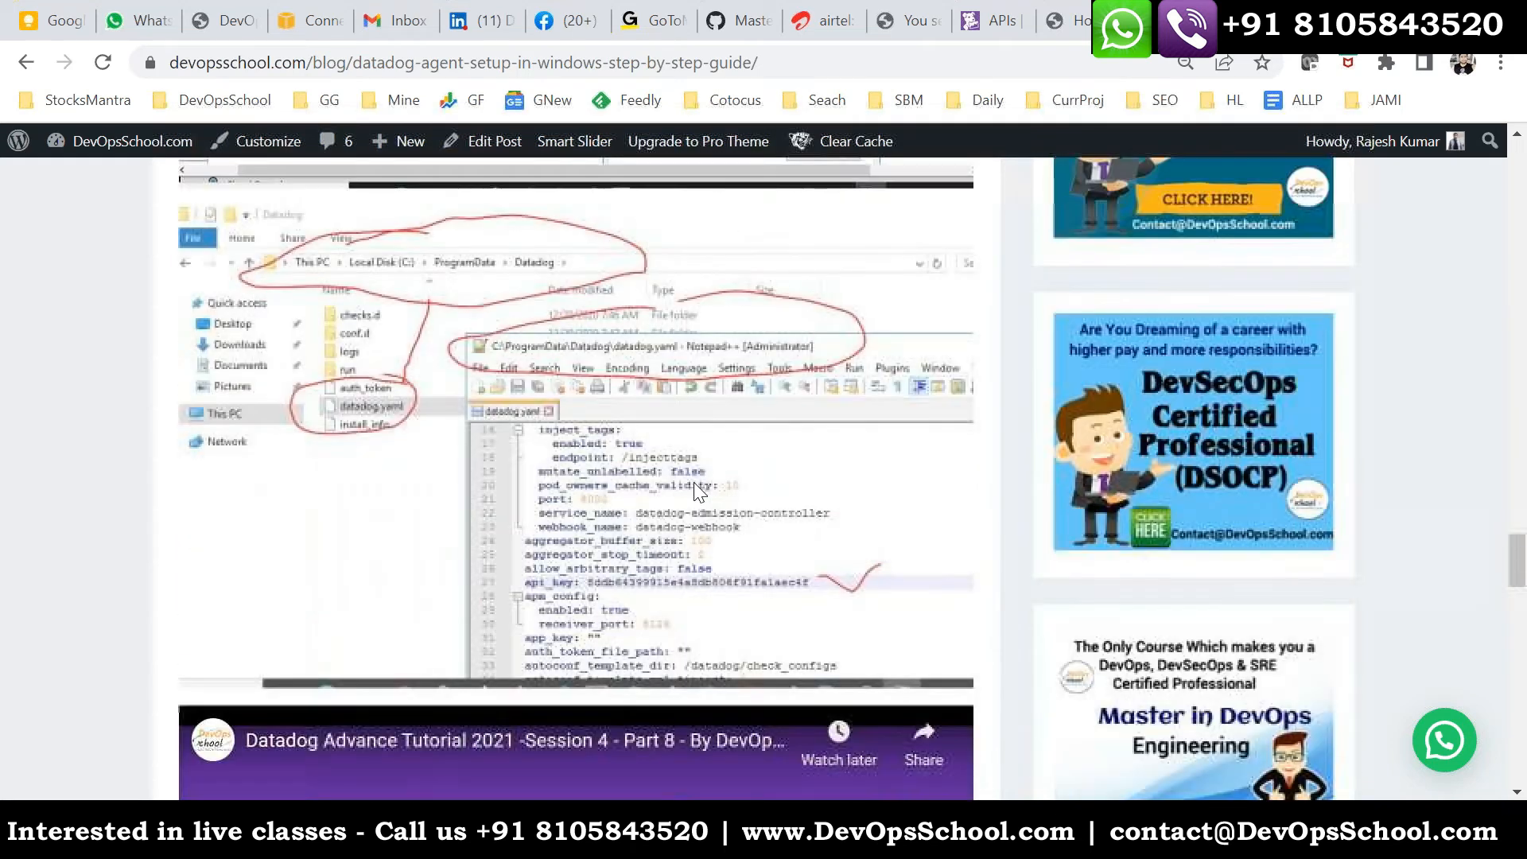
key("alt+Tab")
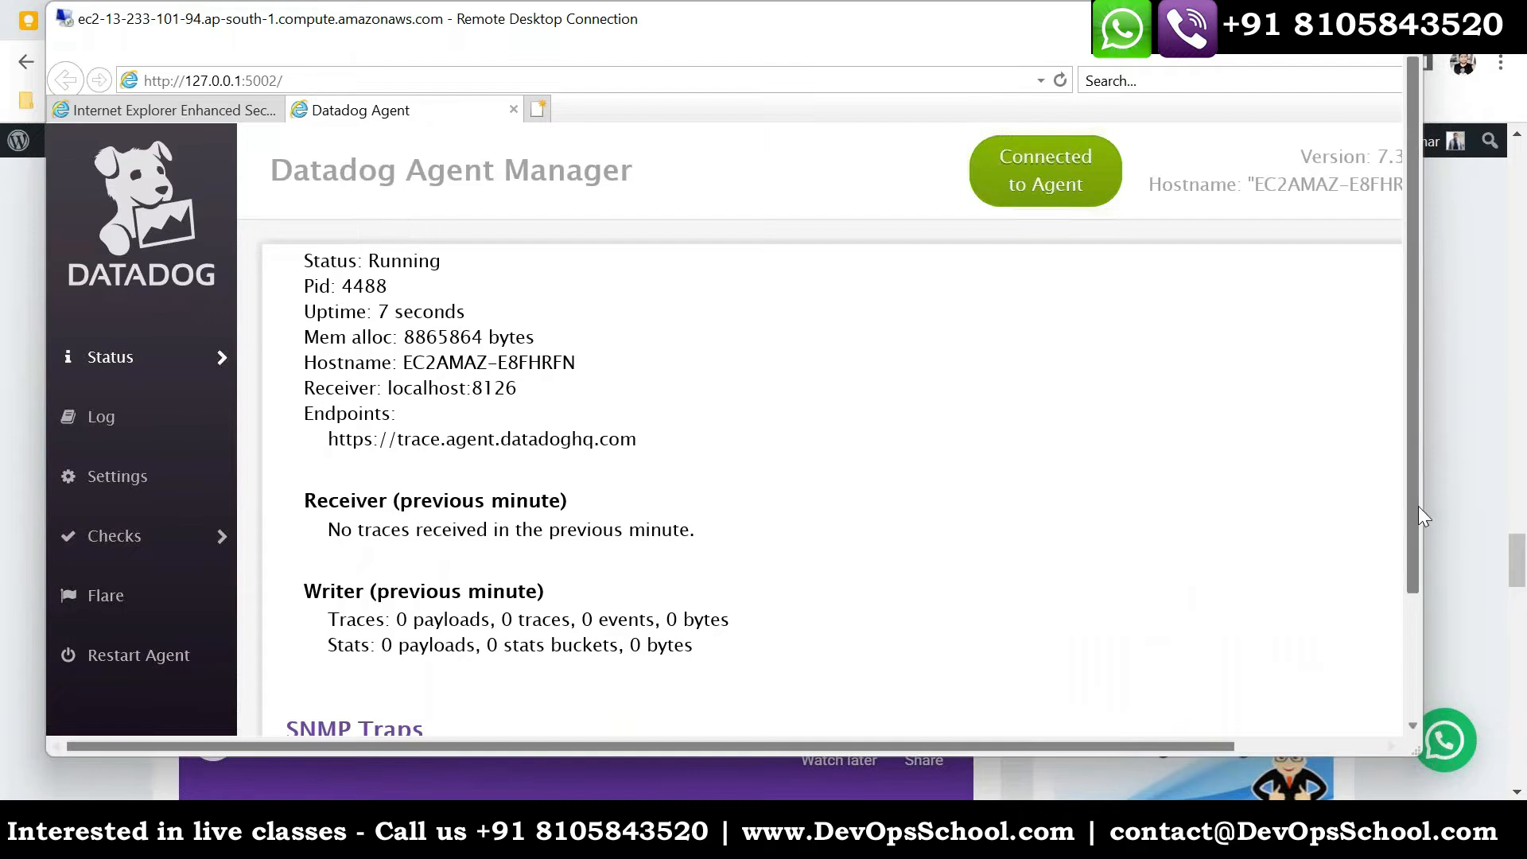
- Open the C: drive in File Explorer on the remote server and look over its top-level folders
scroll(1419, 527, "down", 3)
mouse_move(326, 708)
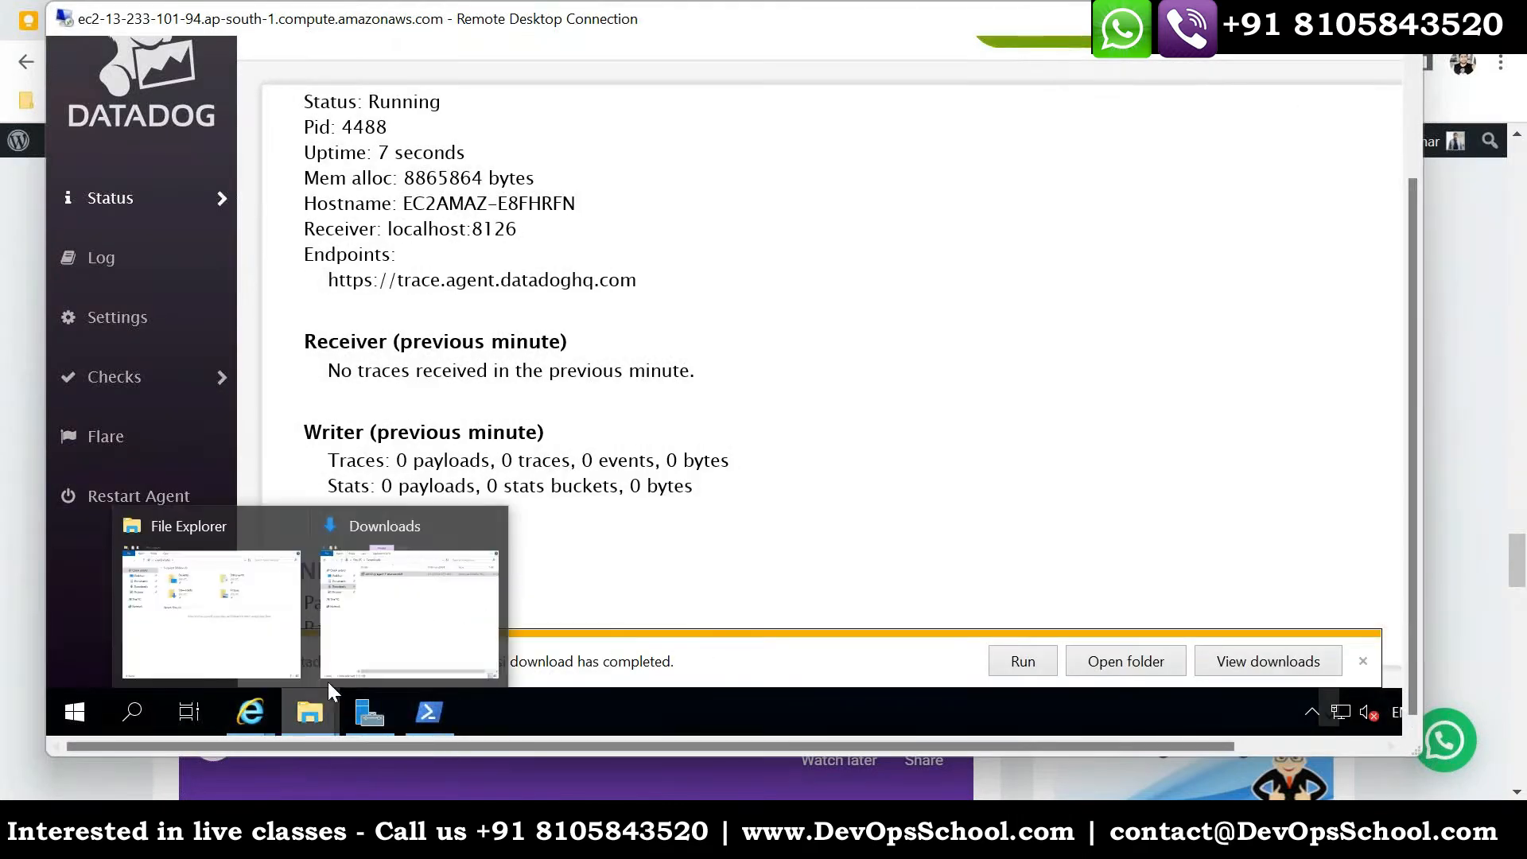
left_click(366, 614)
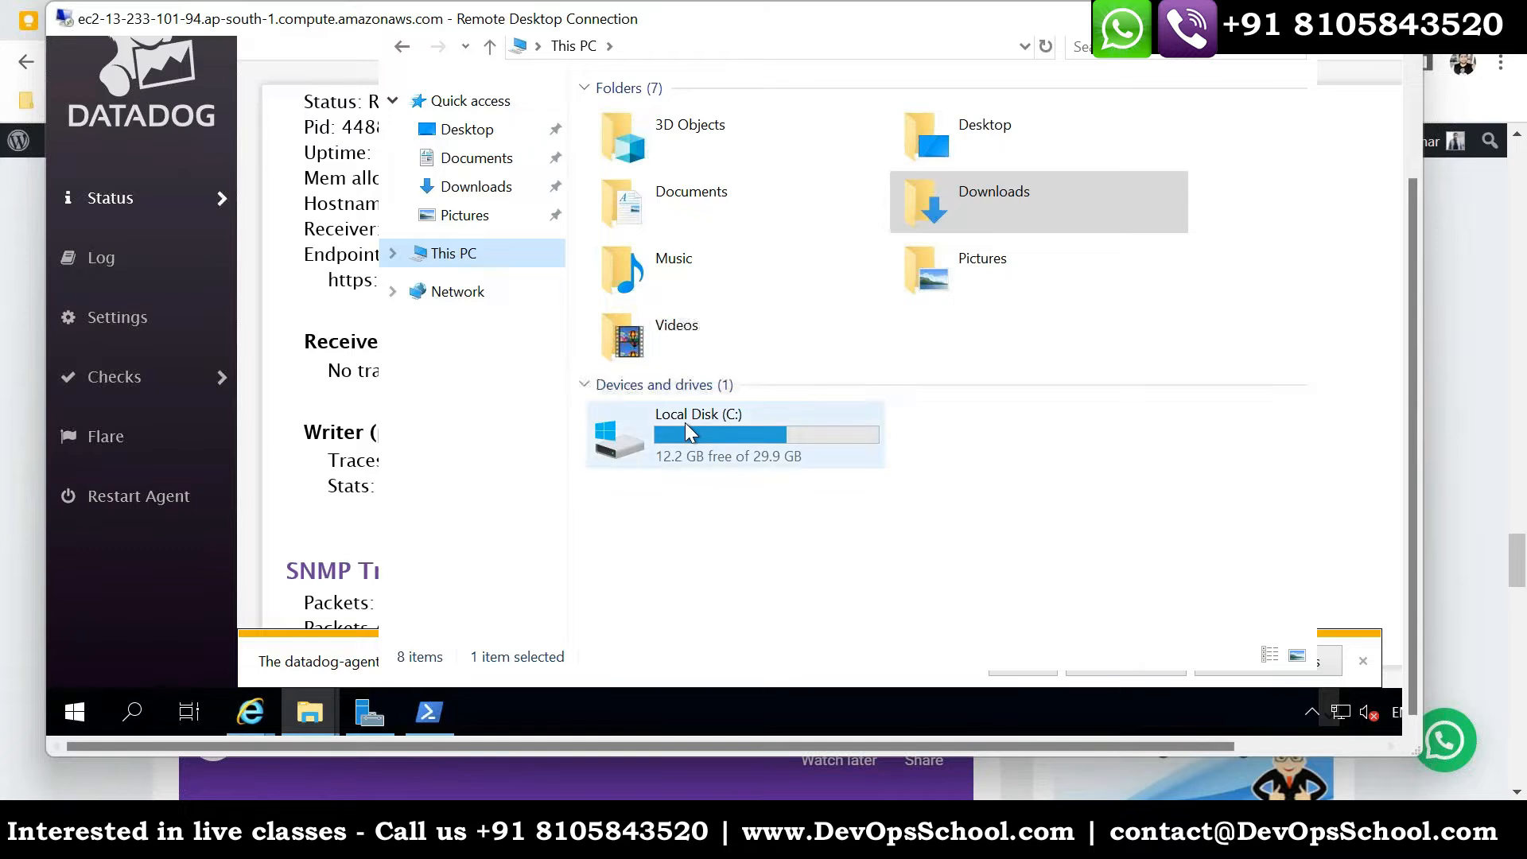
double_click(690, 425)
left_click(652, 172)
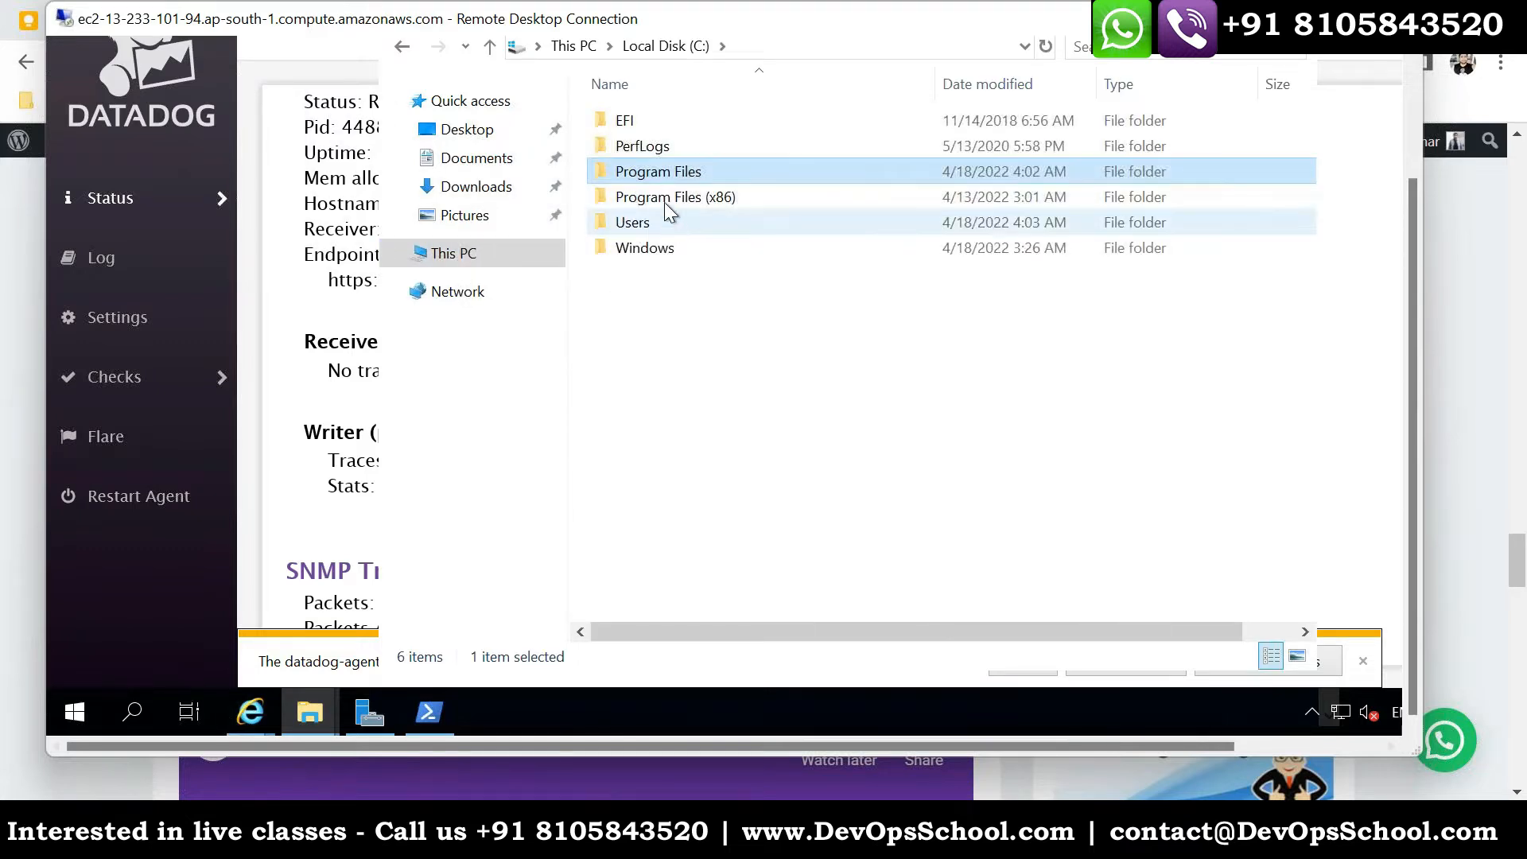
left_click(668, 197)
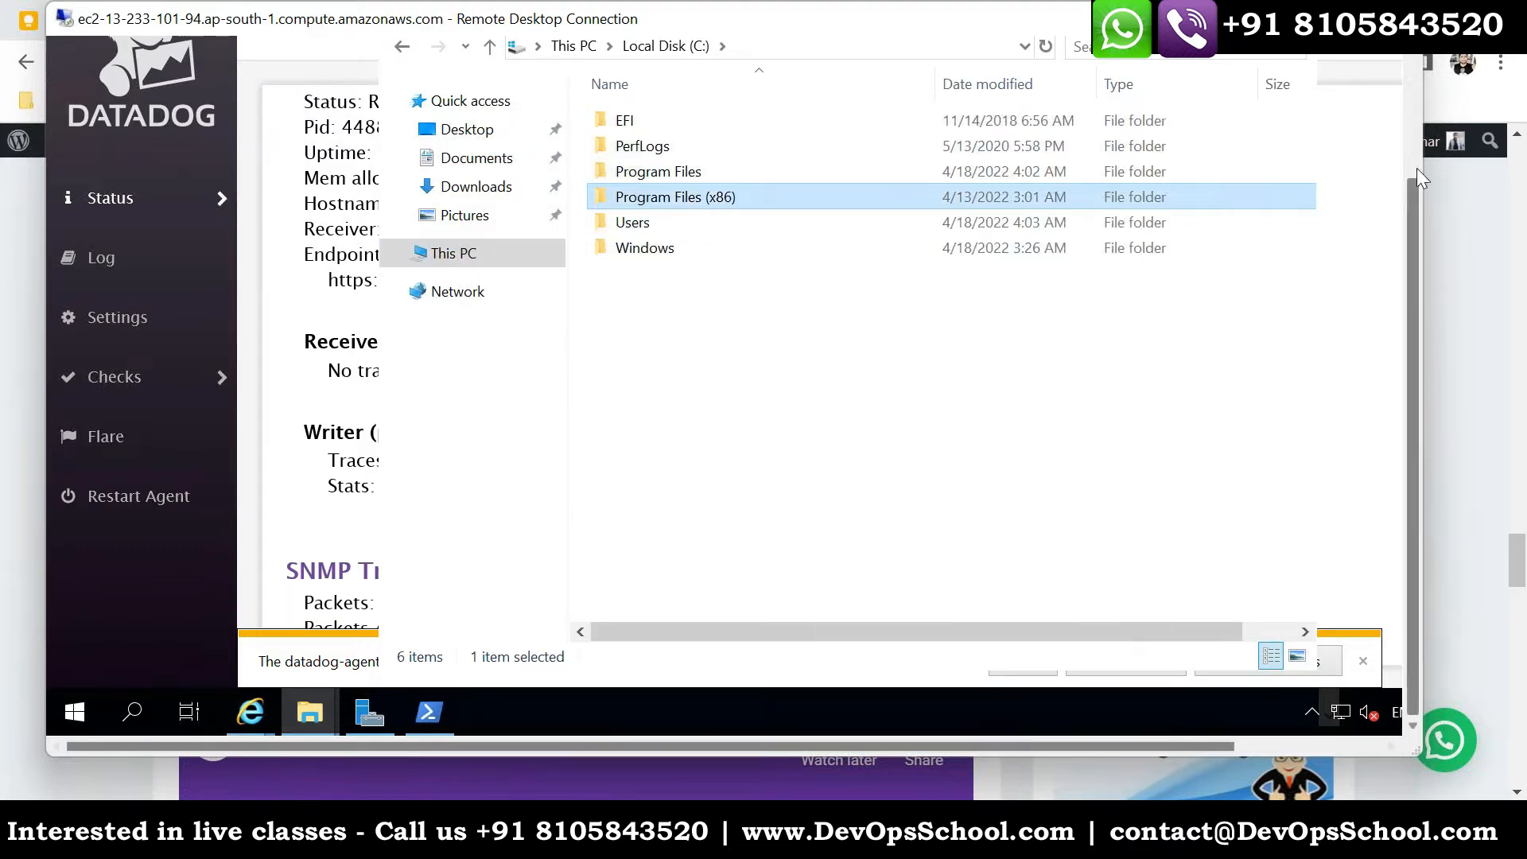
- Set the Folder Options to show hidden files, folders, and drives
left_click_drag(1412, 309, 1406, 192)
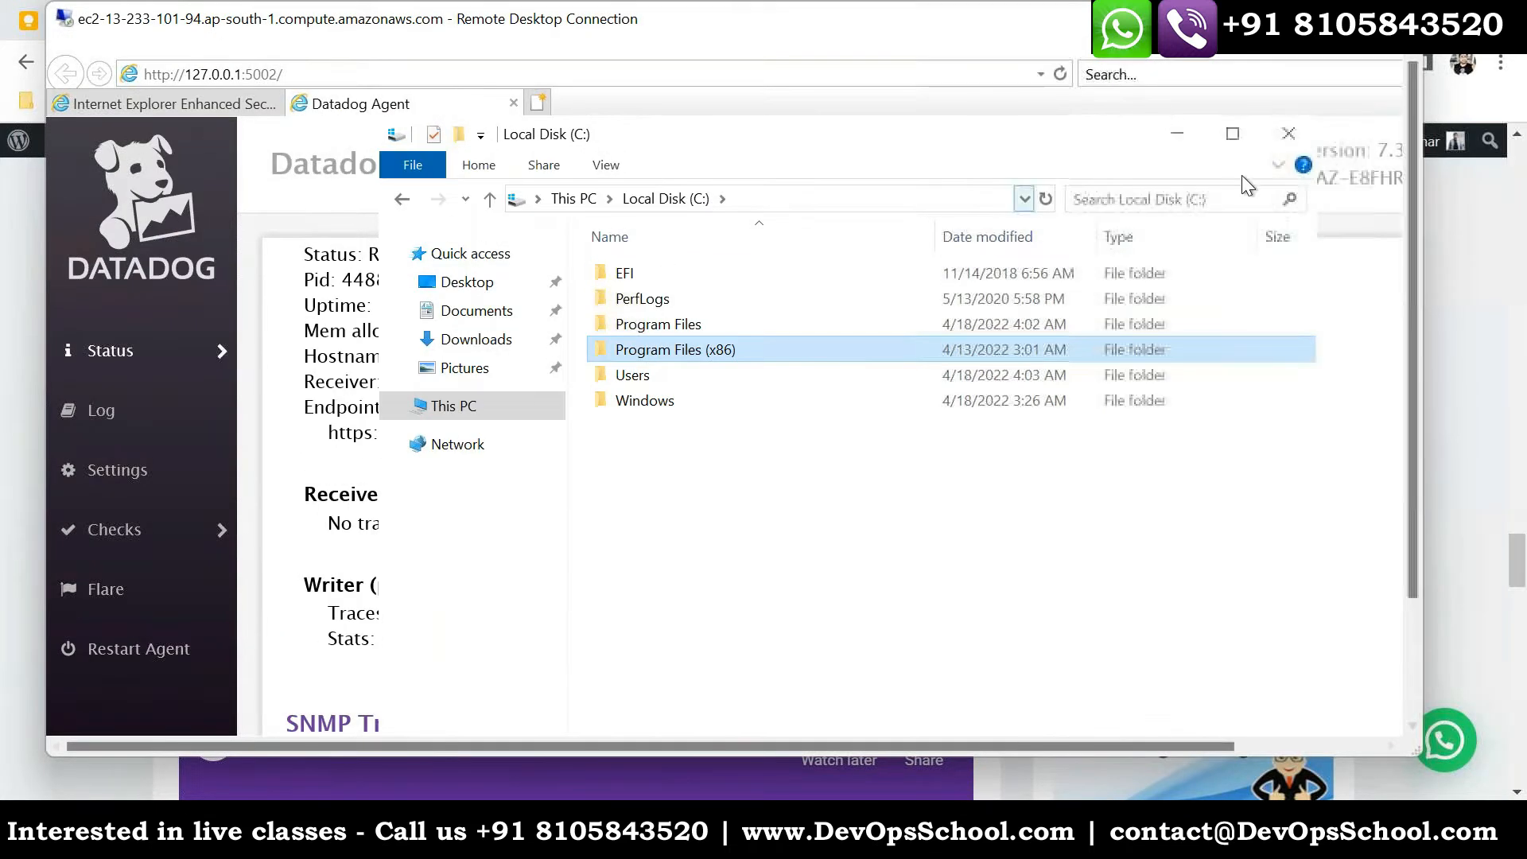
left_click_drag(780, 129, 617, 184)
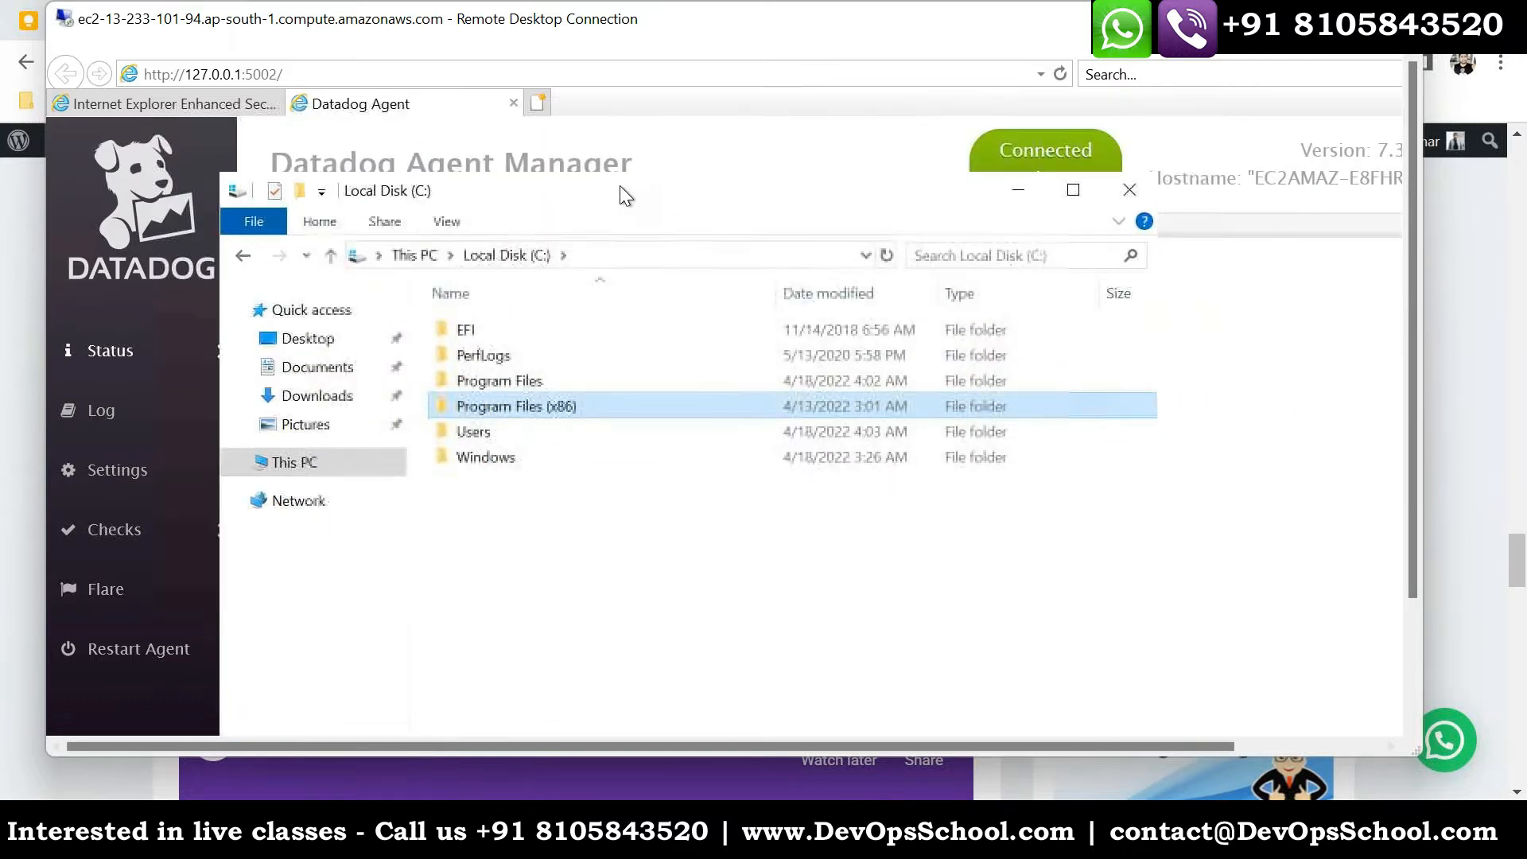
left_click(438, 222)
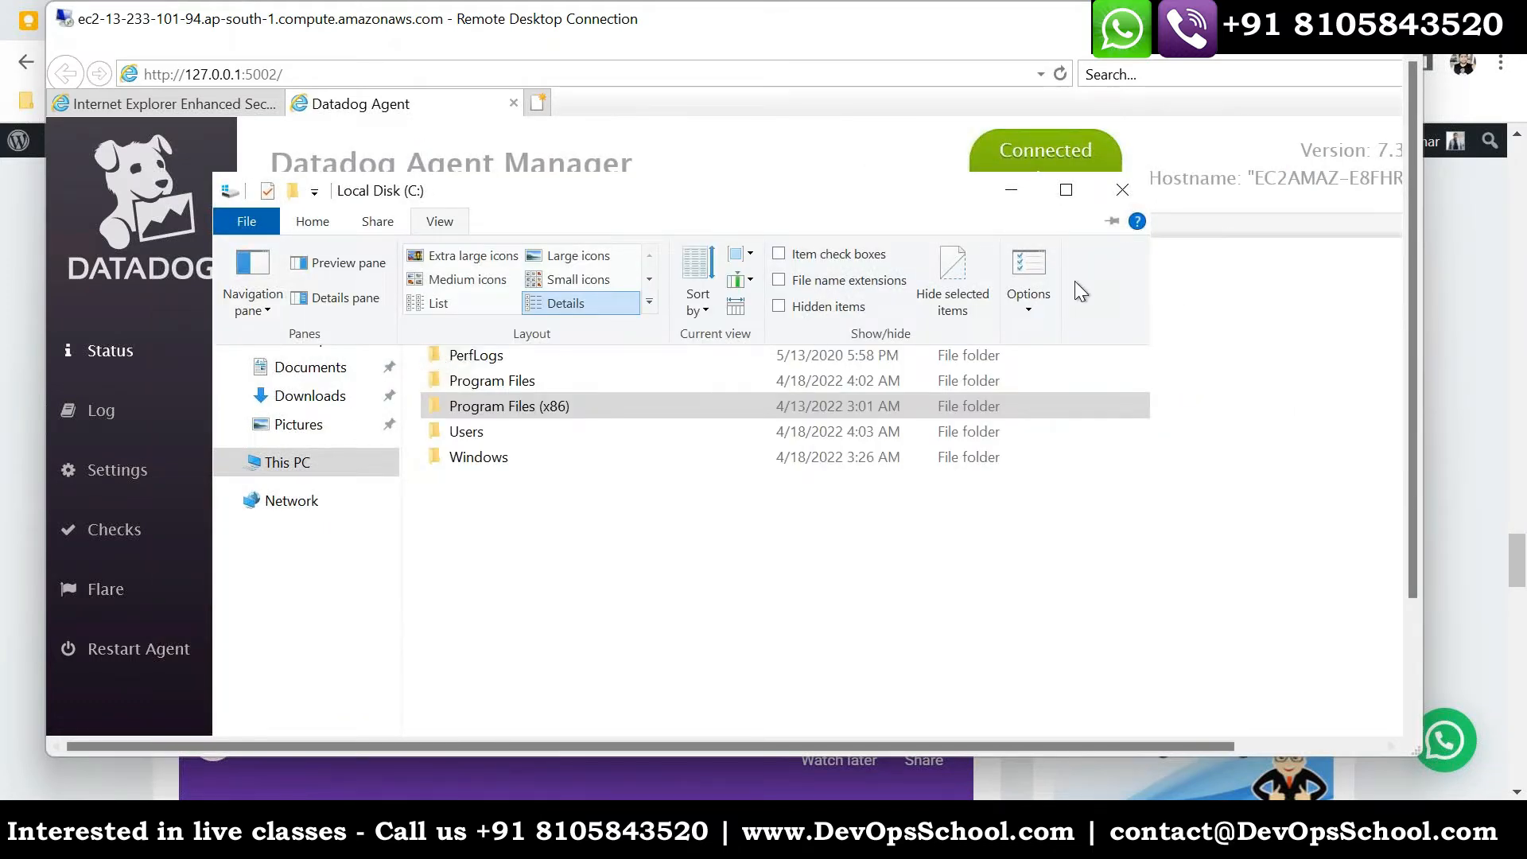
left_click(1028, 278)
left_click(345, 315)
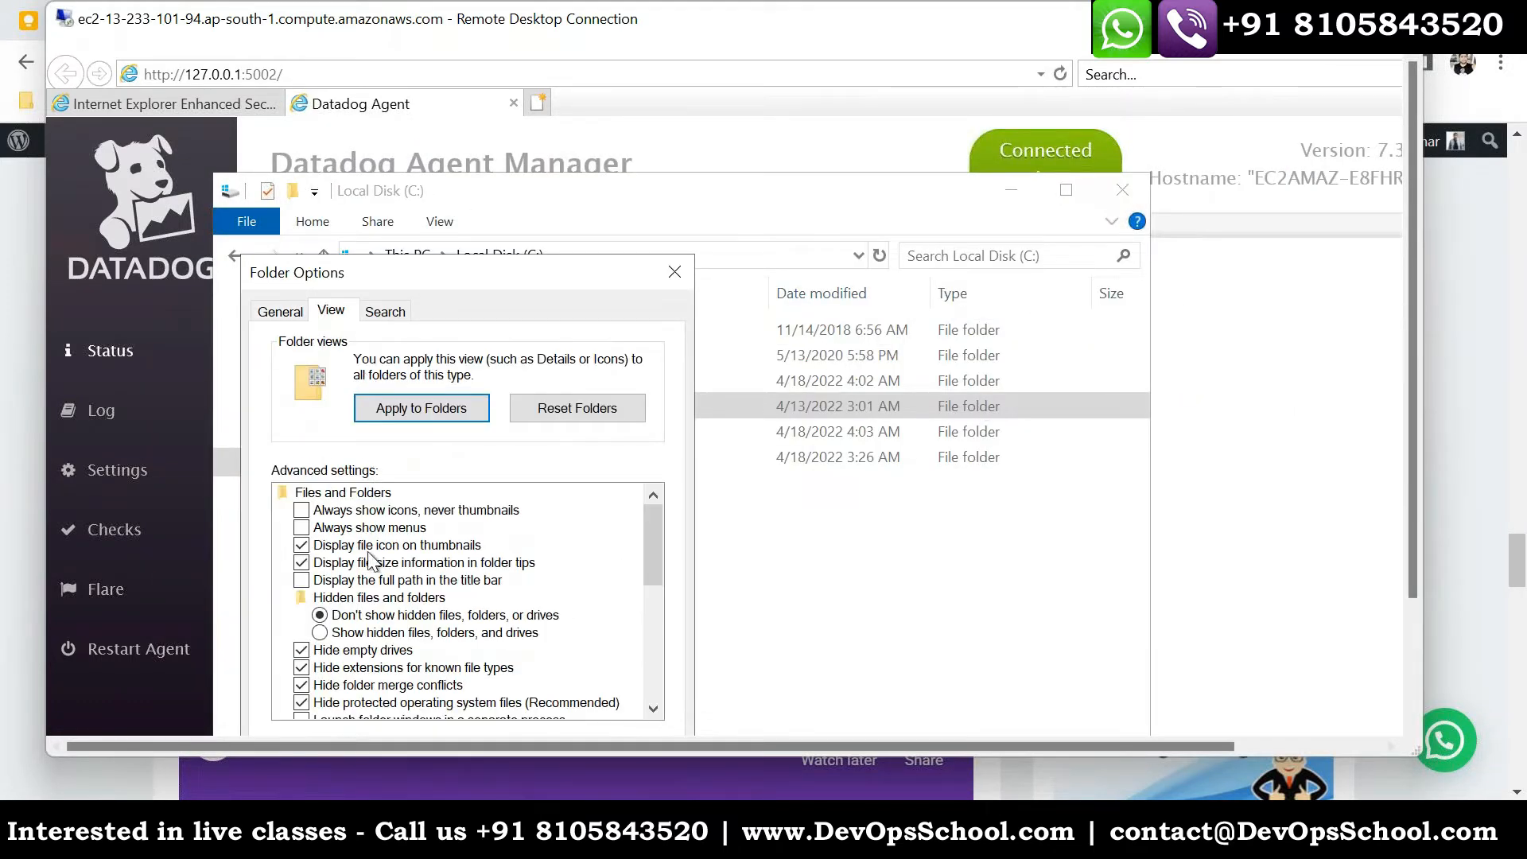
left_click(358, 633)
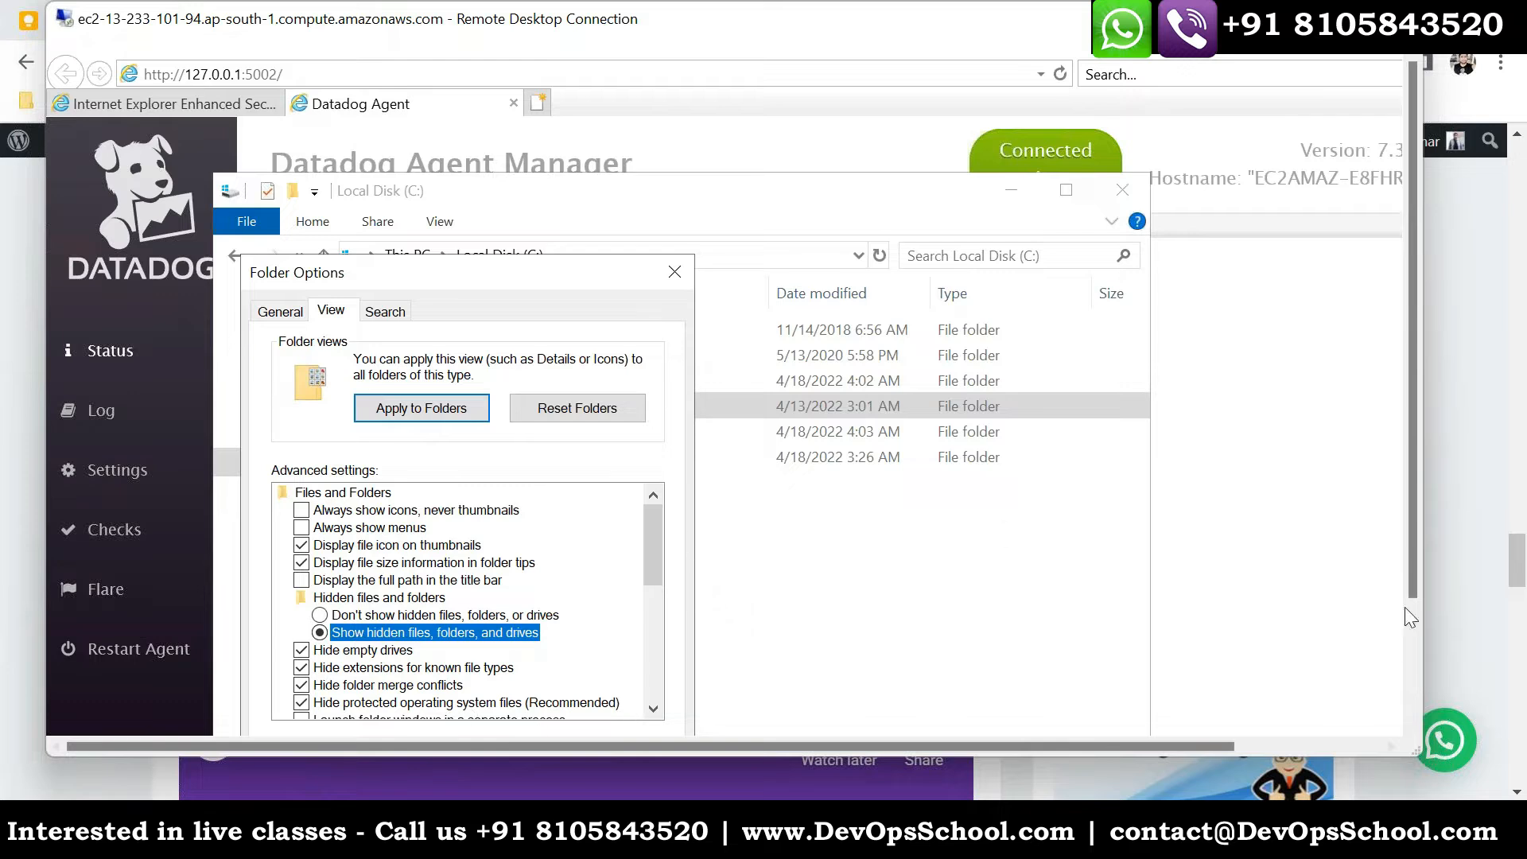
scroll(1409, 507, "down", 3)
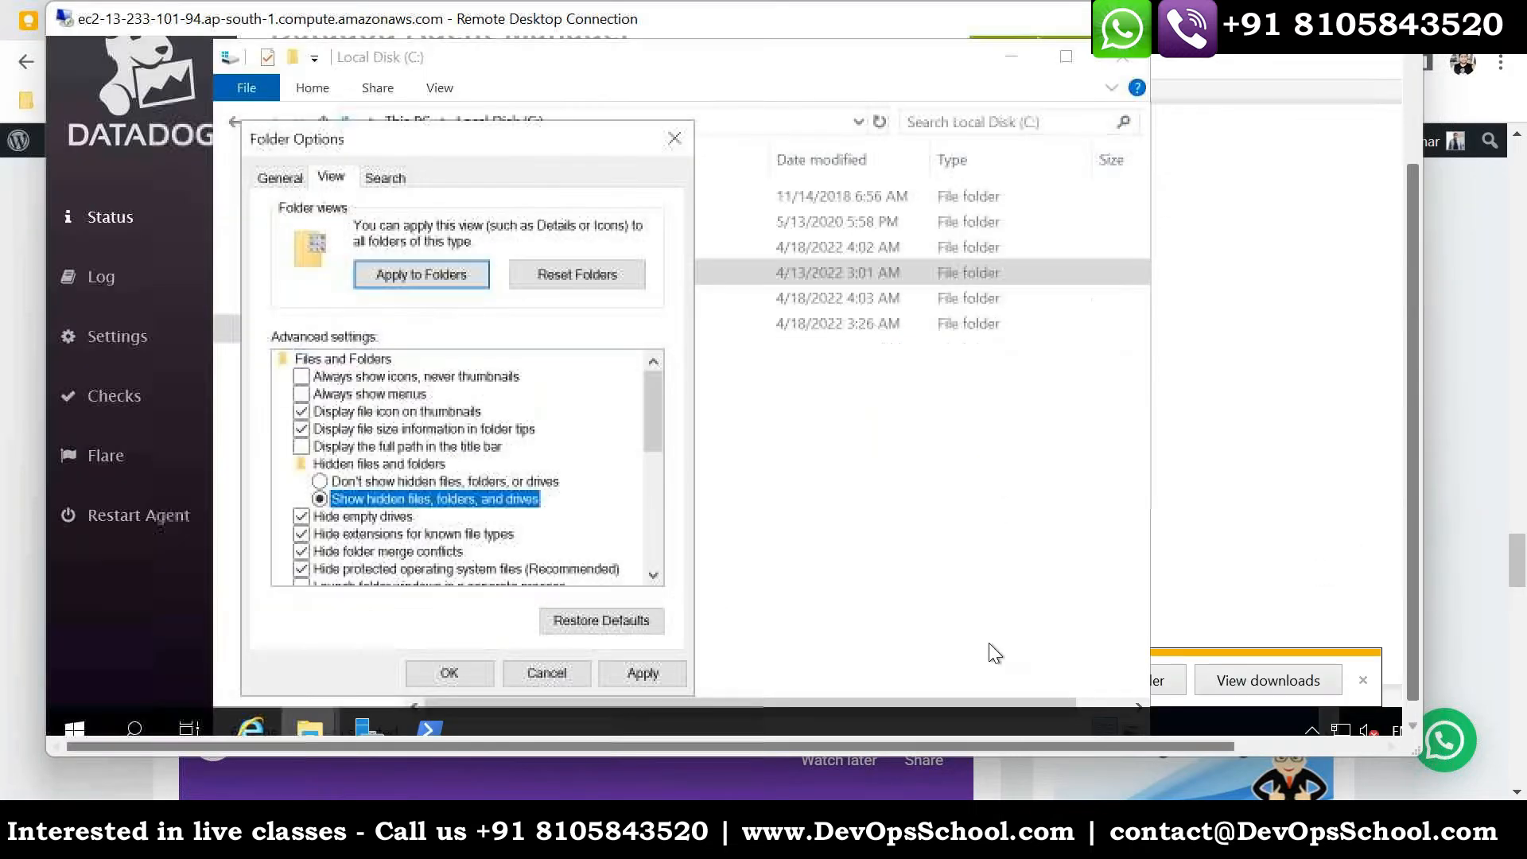
left_click(460, 672)
- Open the C:\ProgramData\Datadog folder and look over its YAML files and the logs, conf.d and checks.d folders
double_click(471, 294)
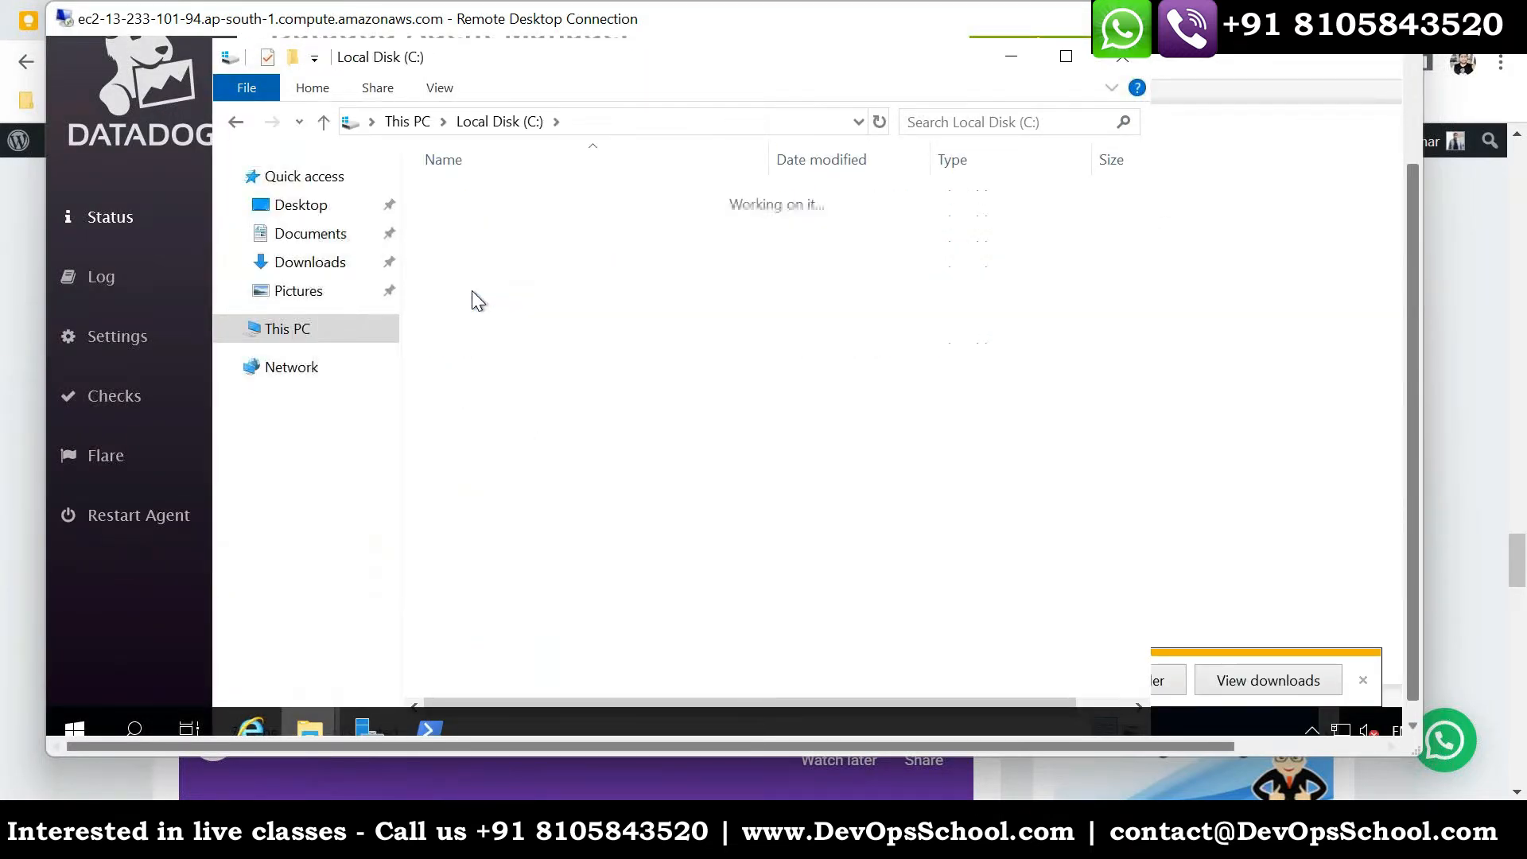
double_click(477, 222)
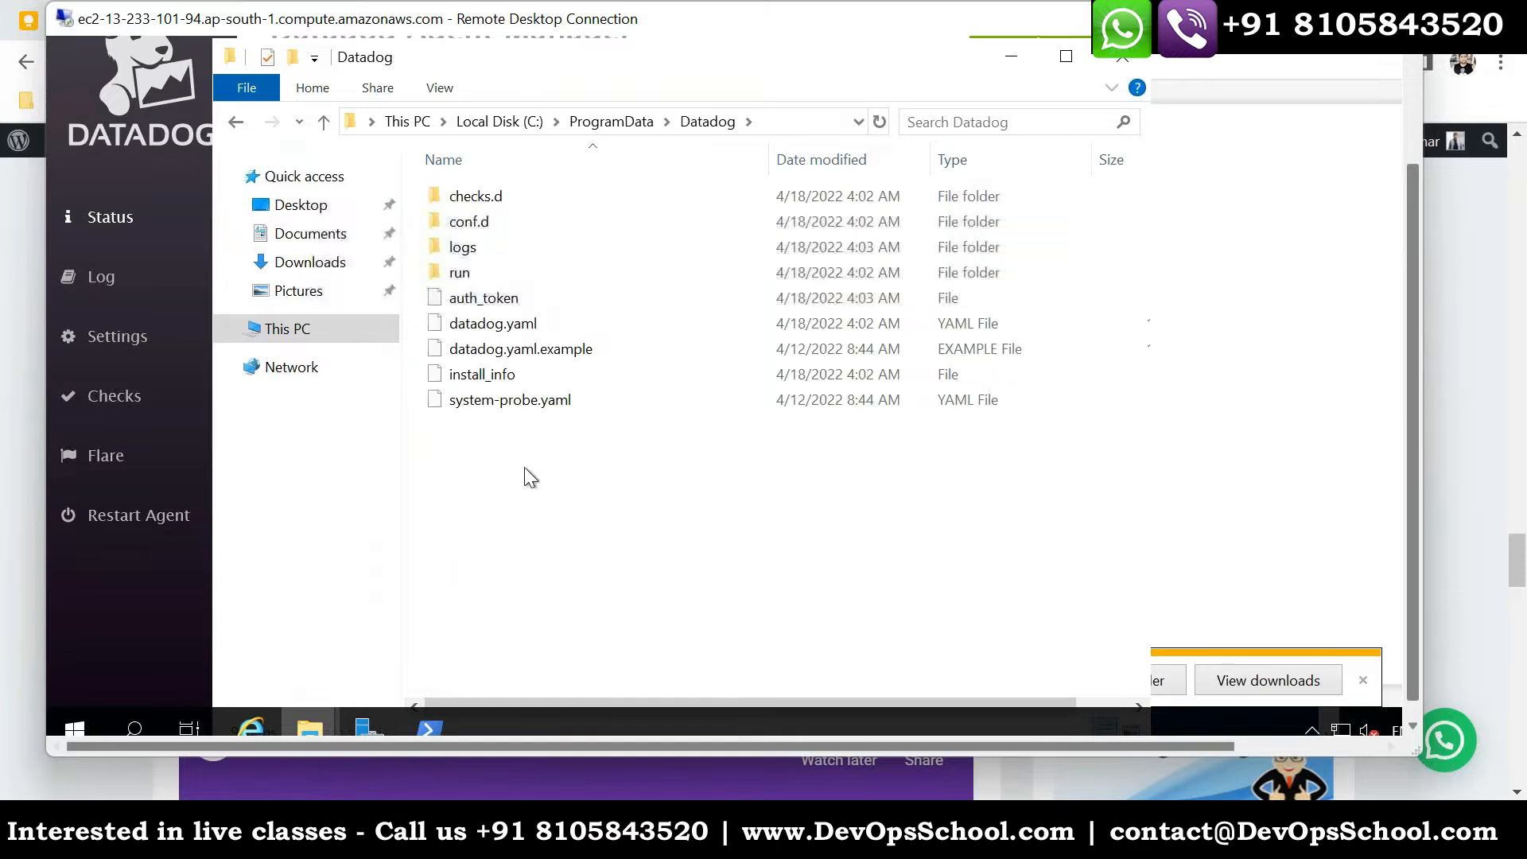
left_click(485, 324)
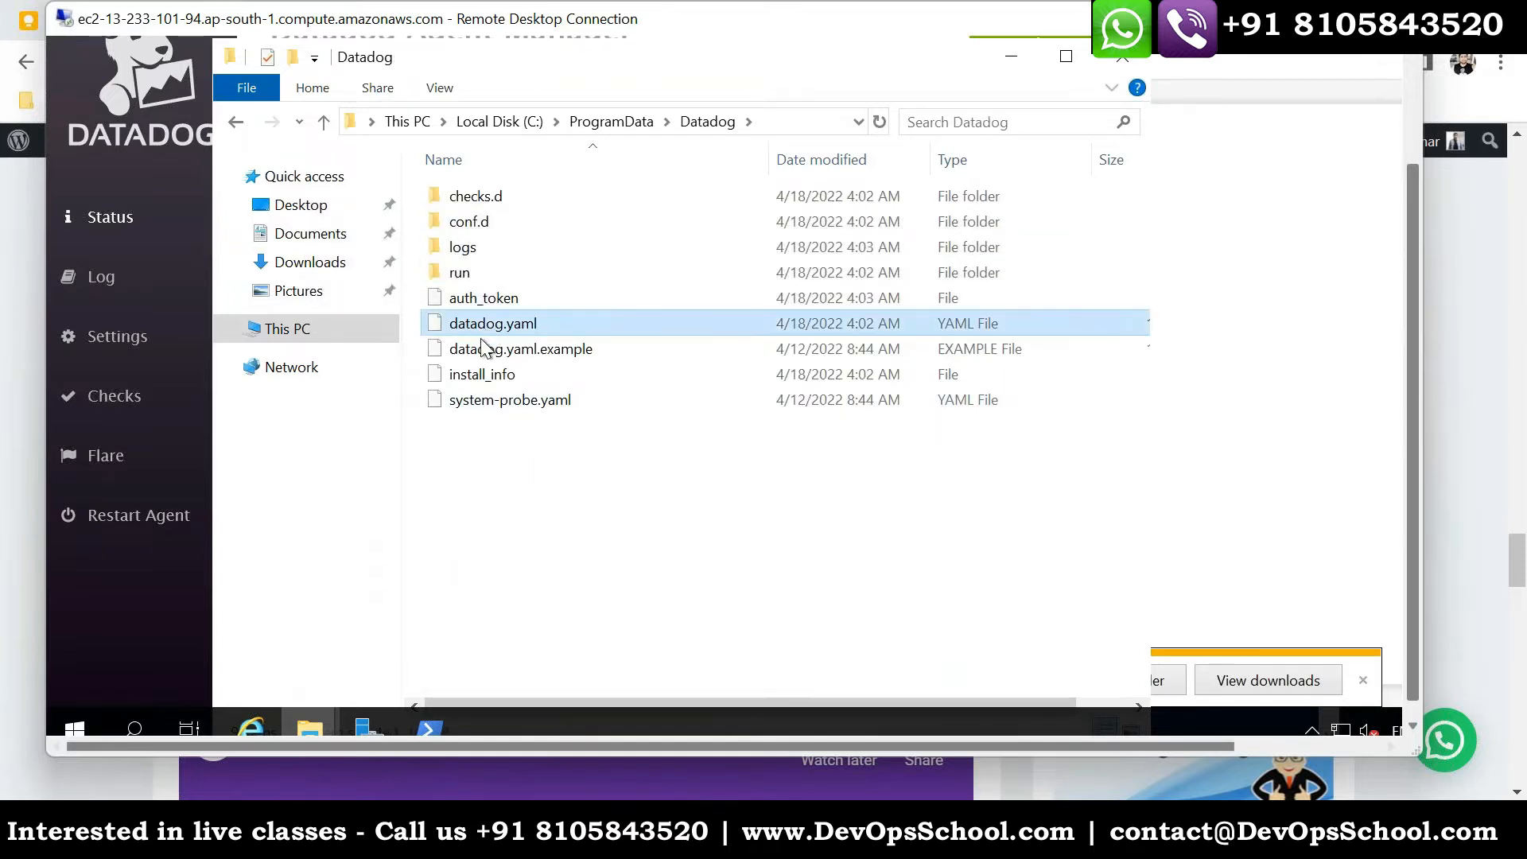
left_click(499, 433)
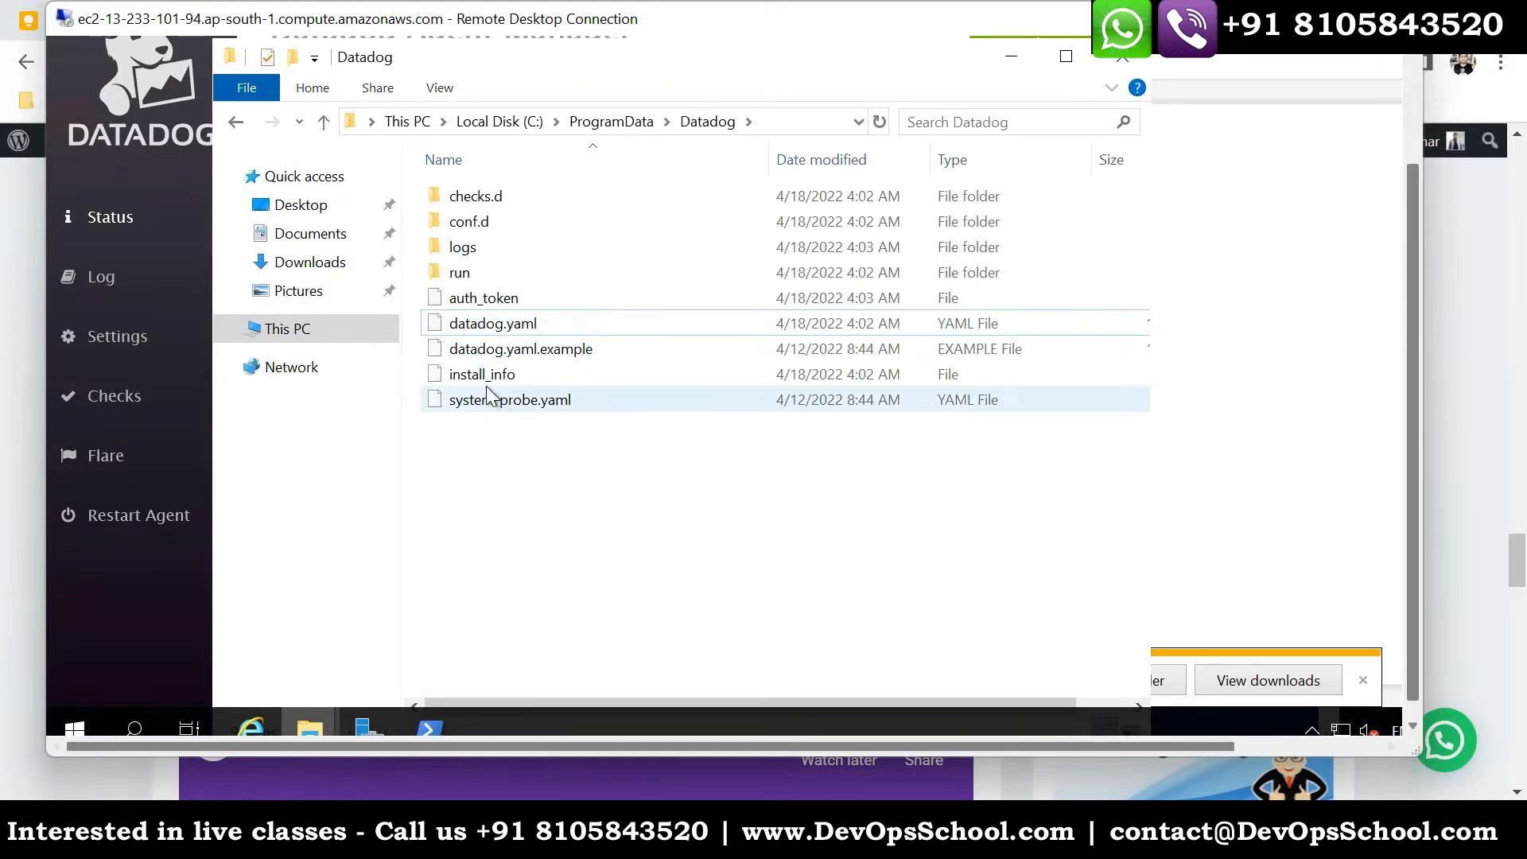
left_click(502, 405)
left_click(491, 350)
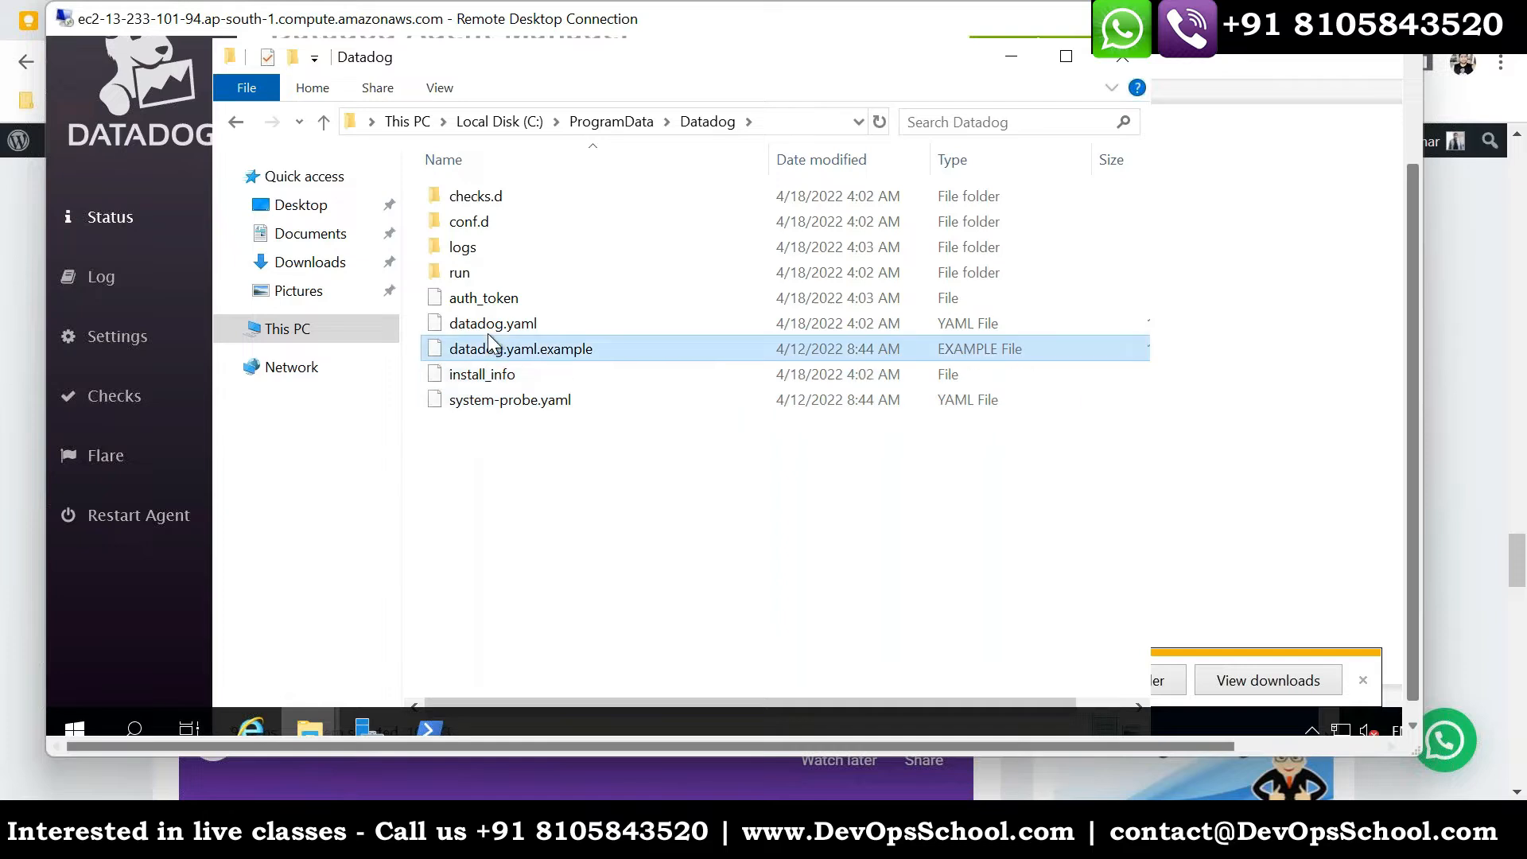
left_click(470, 243)
left_click(472, 219)
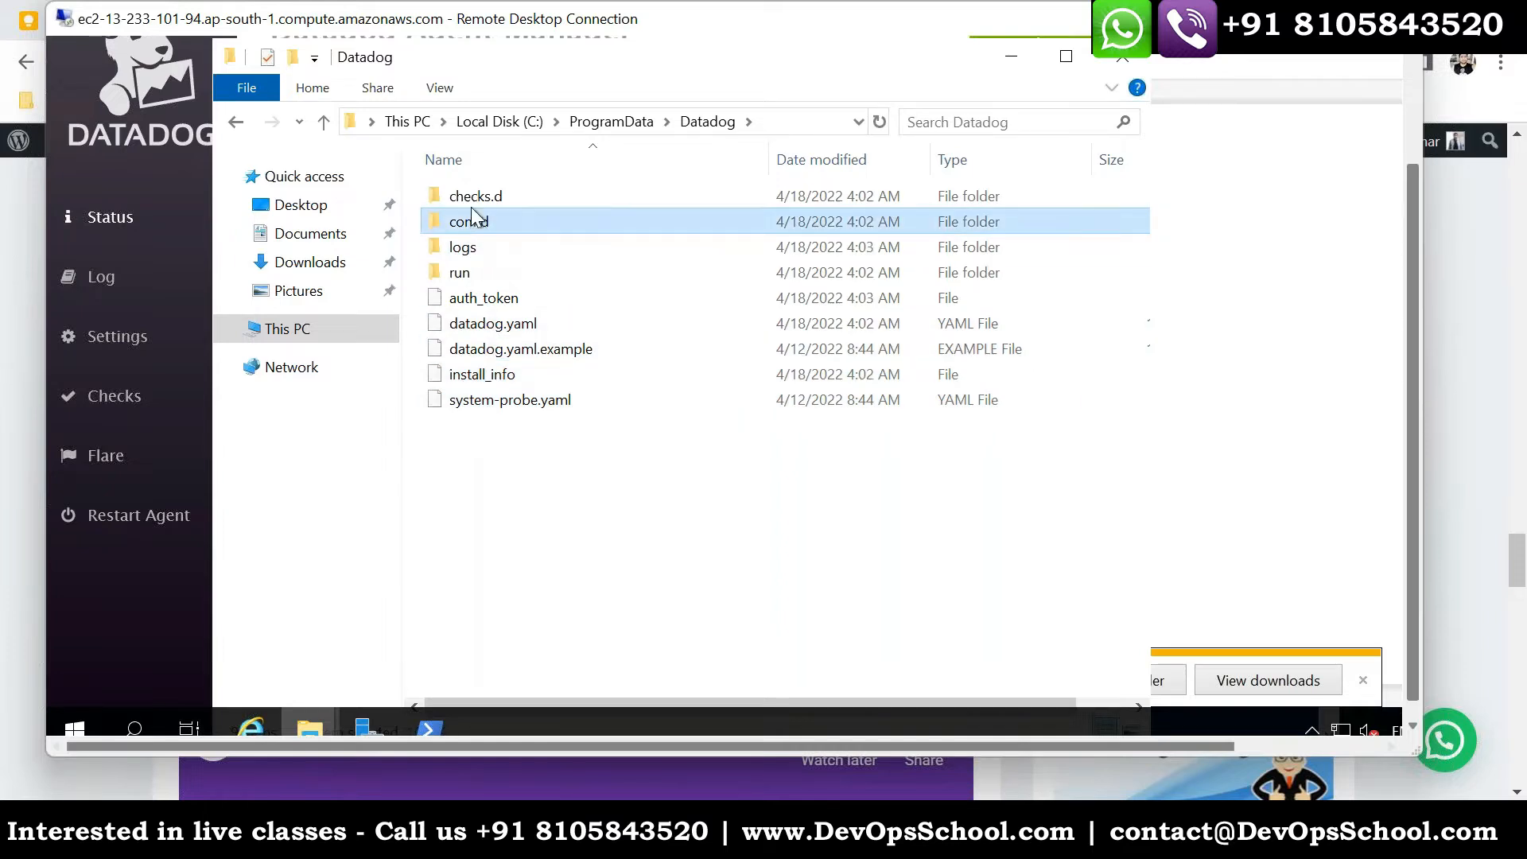
left_click(471, 197)
left_click(578, 513)
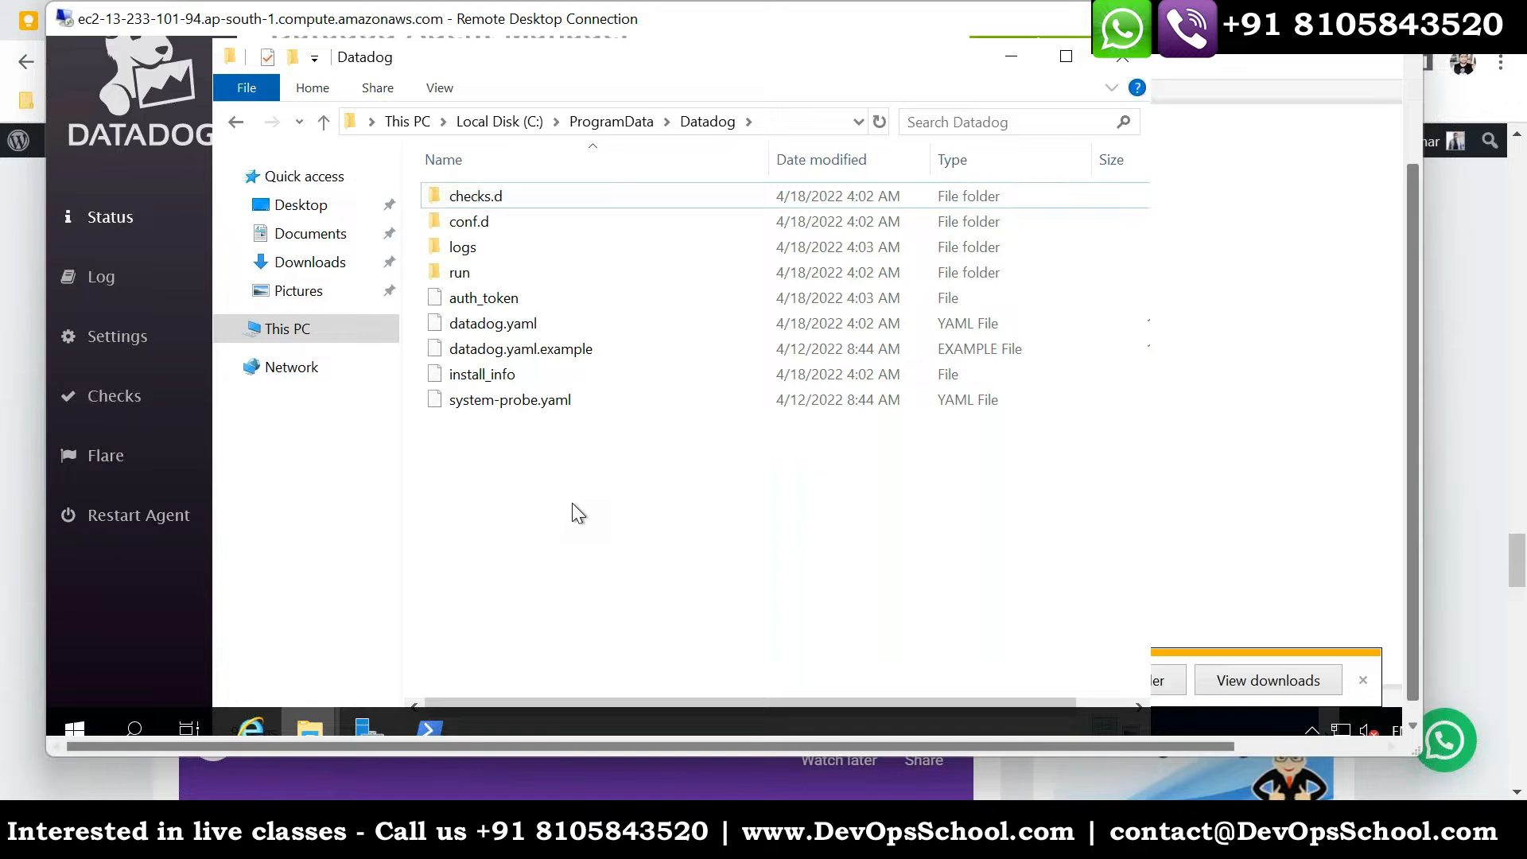
- Open the datadog.yaml file with Notepad
right_click(474, 327)
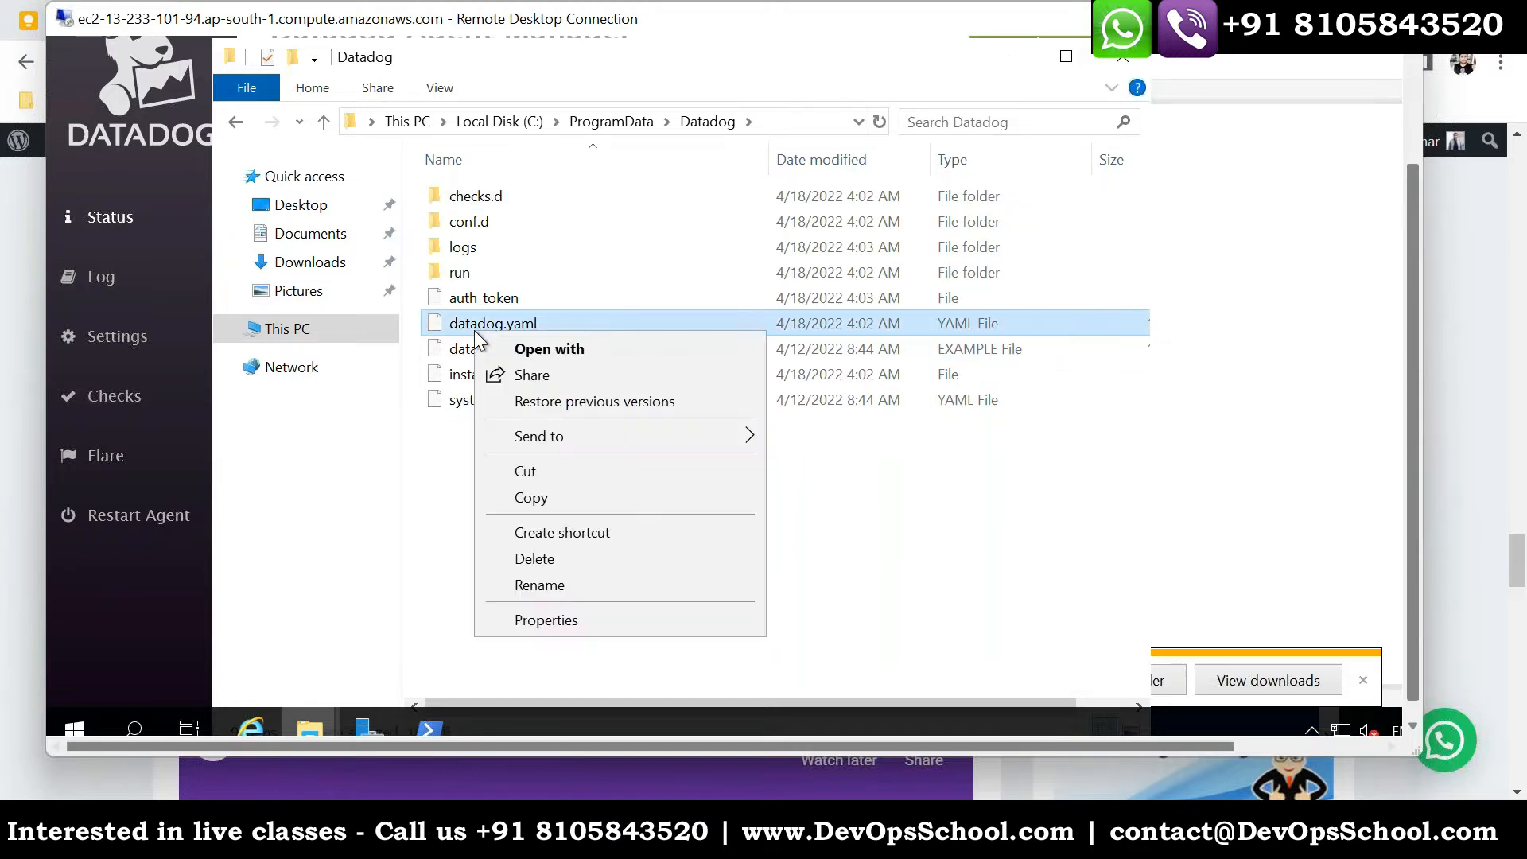
left_click(535, 348)
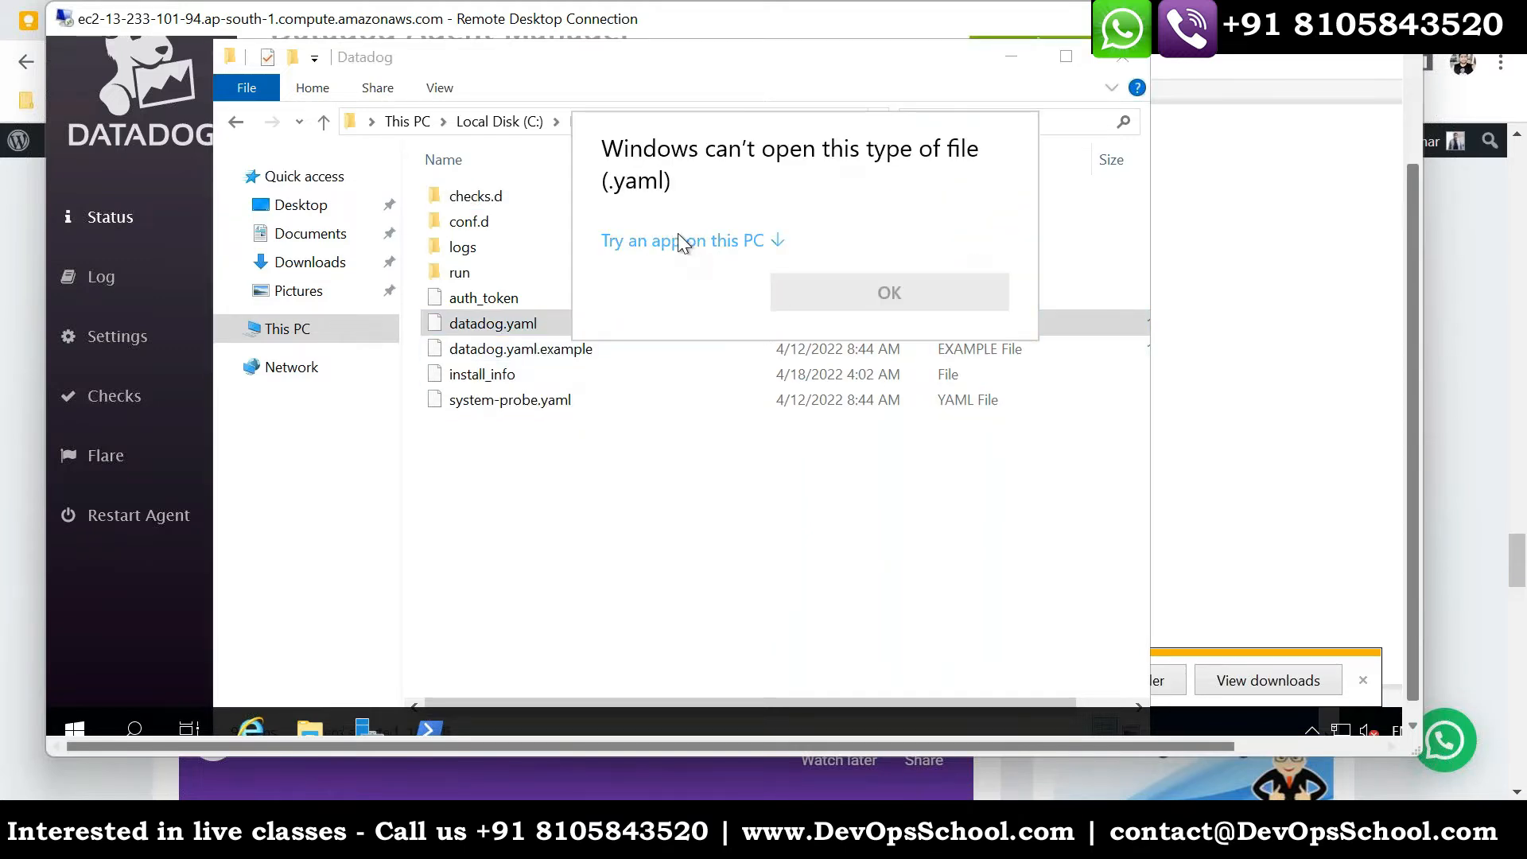
left_click(681, 242)
left_click(682, 269)
left_click(869, 630)
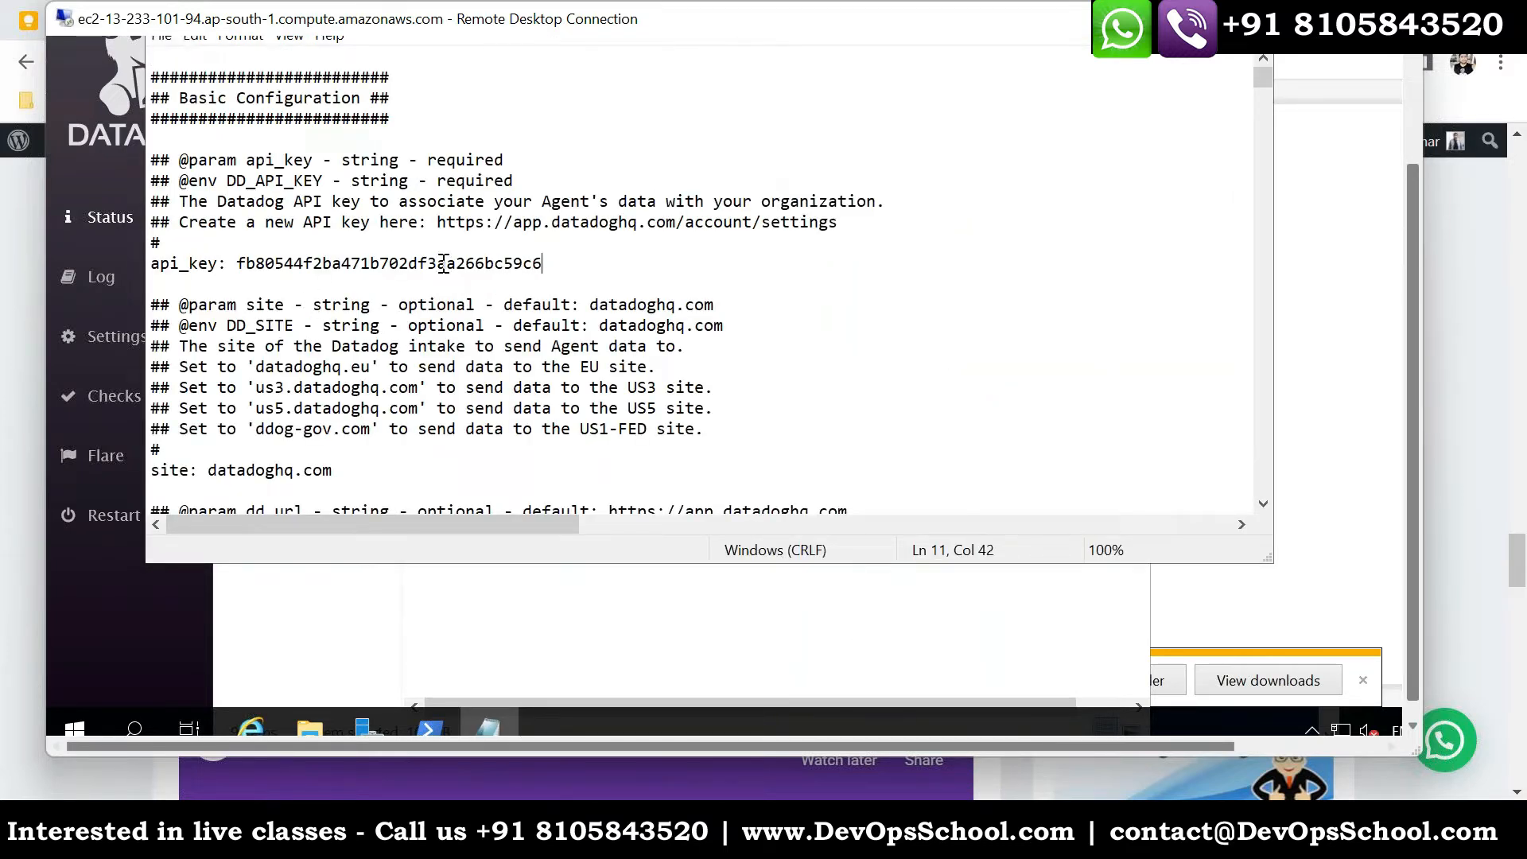
- Examine the api_key and site settings in the Basic Configuration section of datadog.yaml
left_click_drag(543, 264, 117, 267)
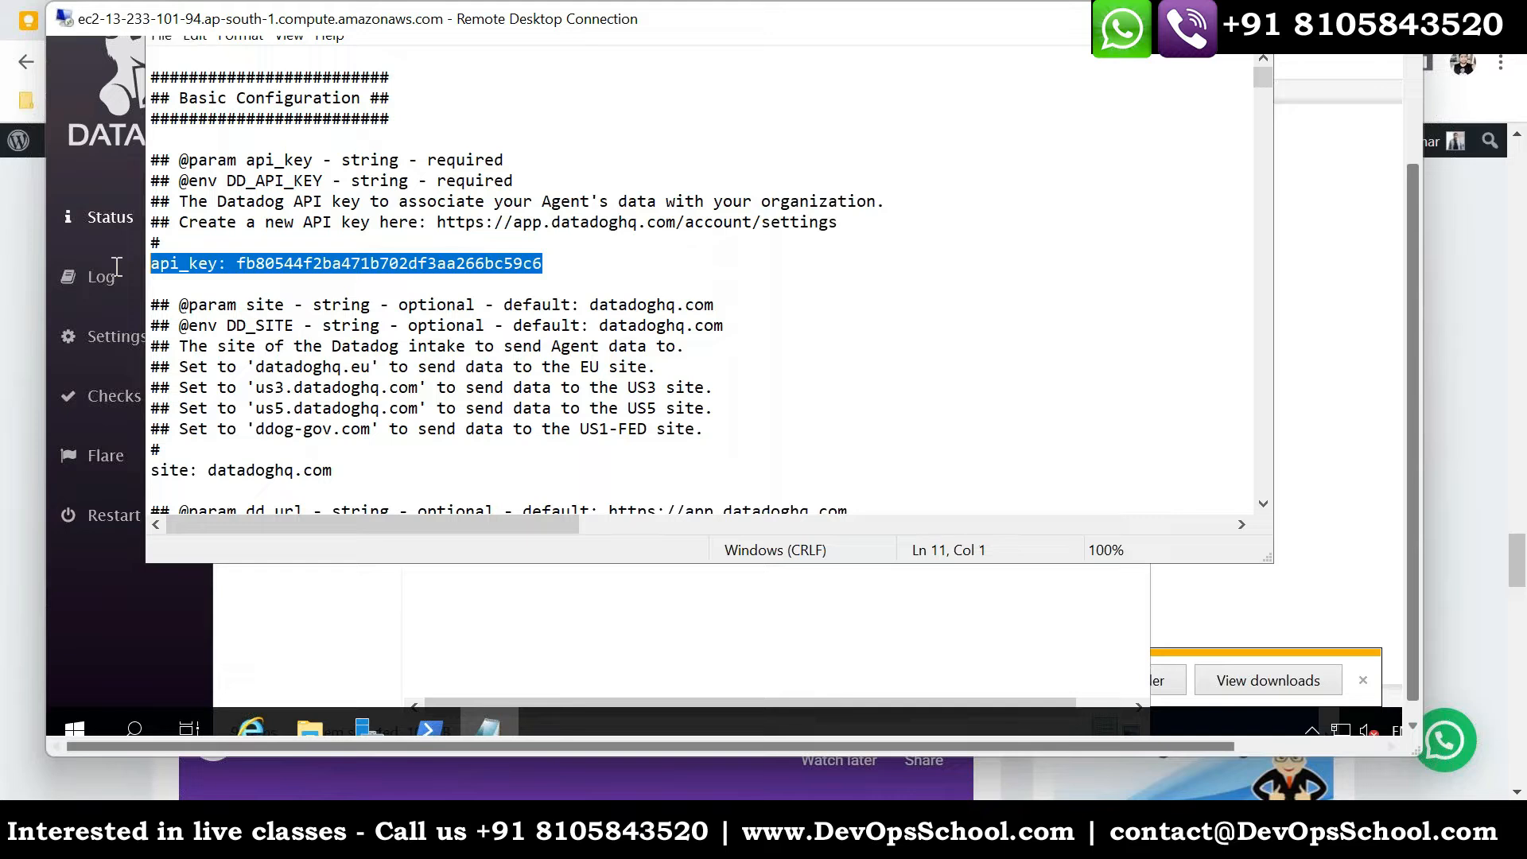
scroll(350, 366, "down", 1)
left_click(342, 408)
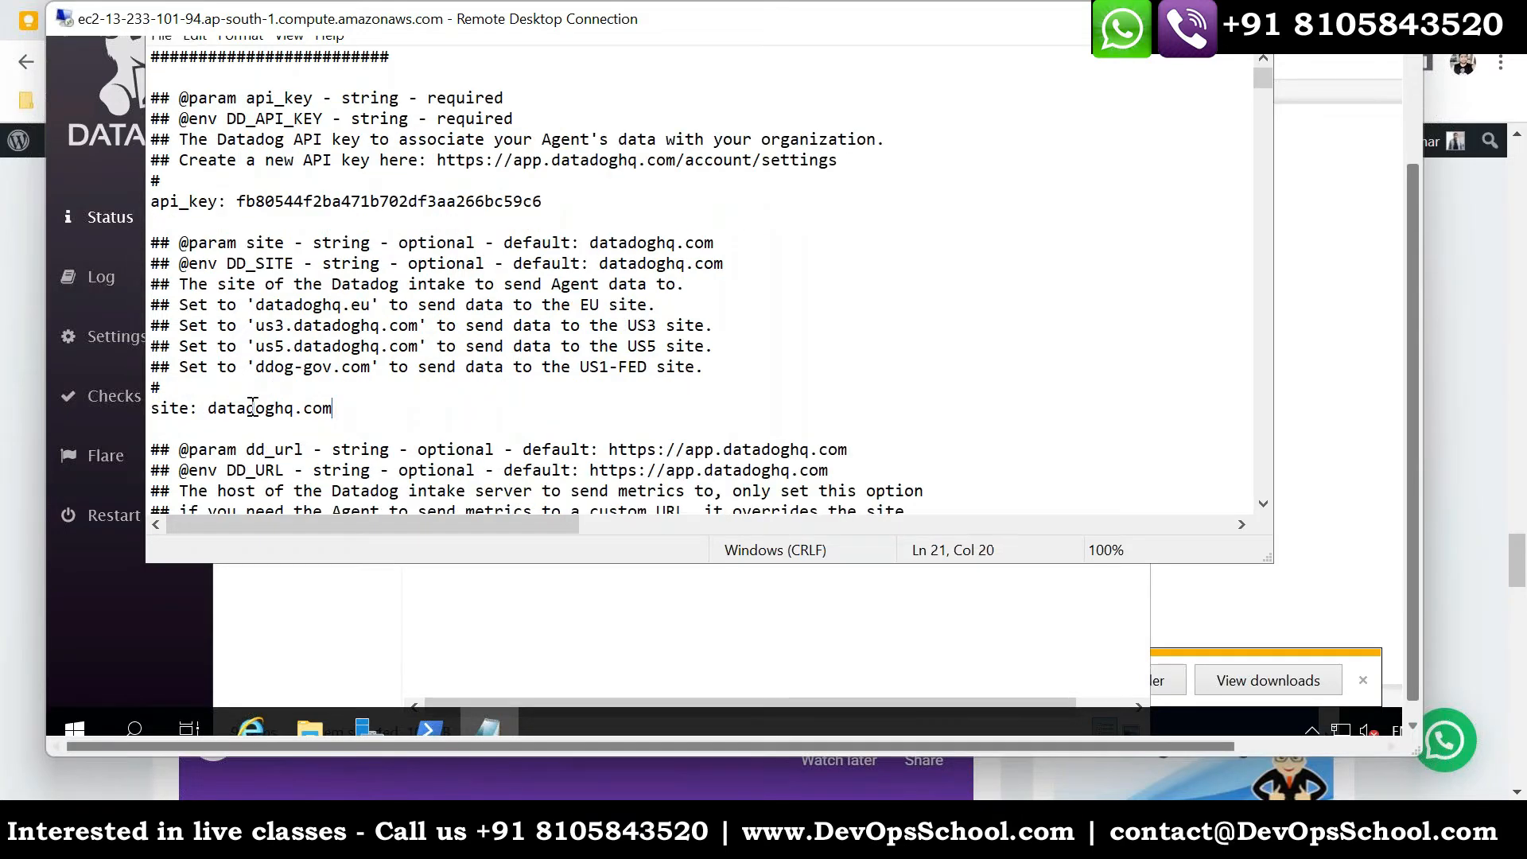
left_click(148, 404, "shift")
scroll(445, 390, "down", 8)
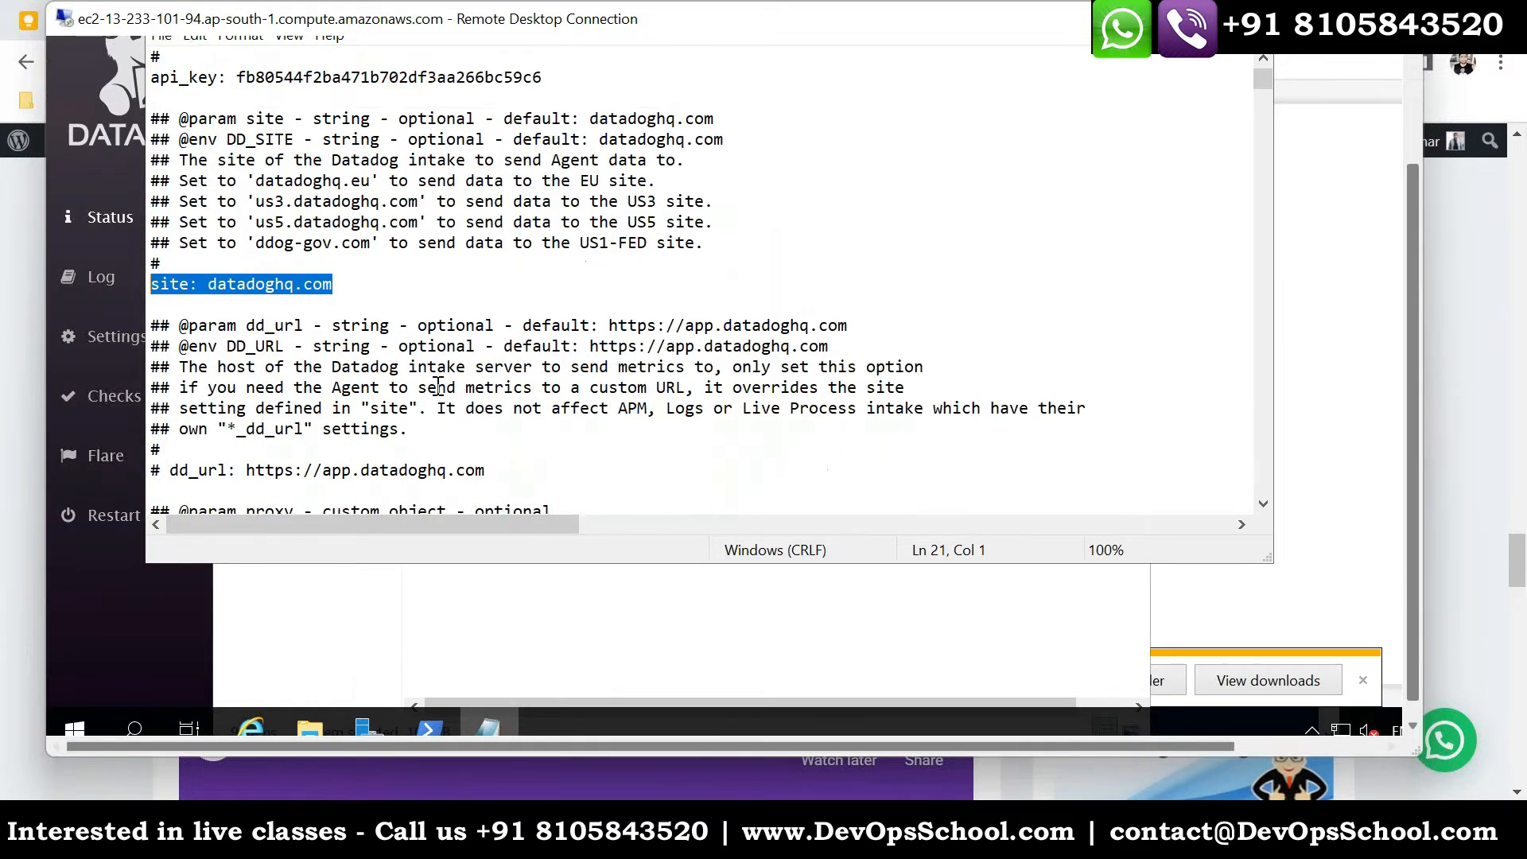
- Read through the proxy, host alias, tag cardinality and forwarder parameters in datadog.yaml
scroll(469, 396, "down", 15)
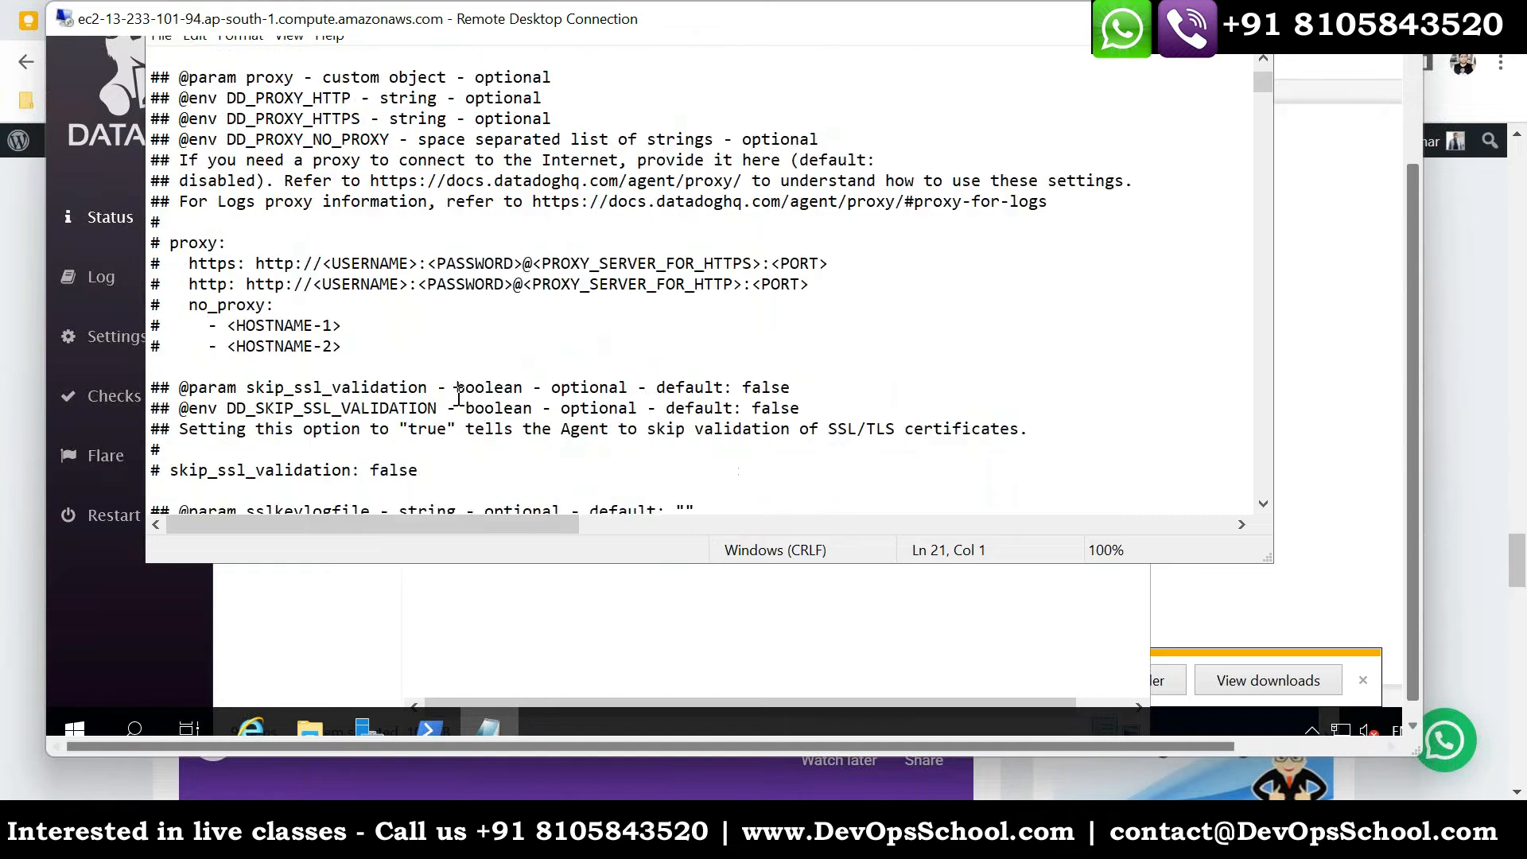
scroll(493, 397, "down", 4)
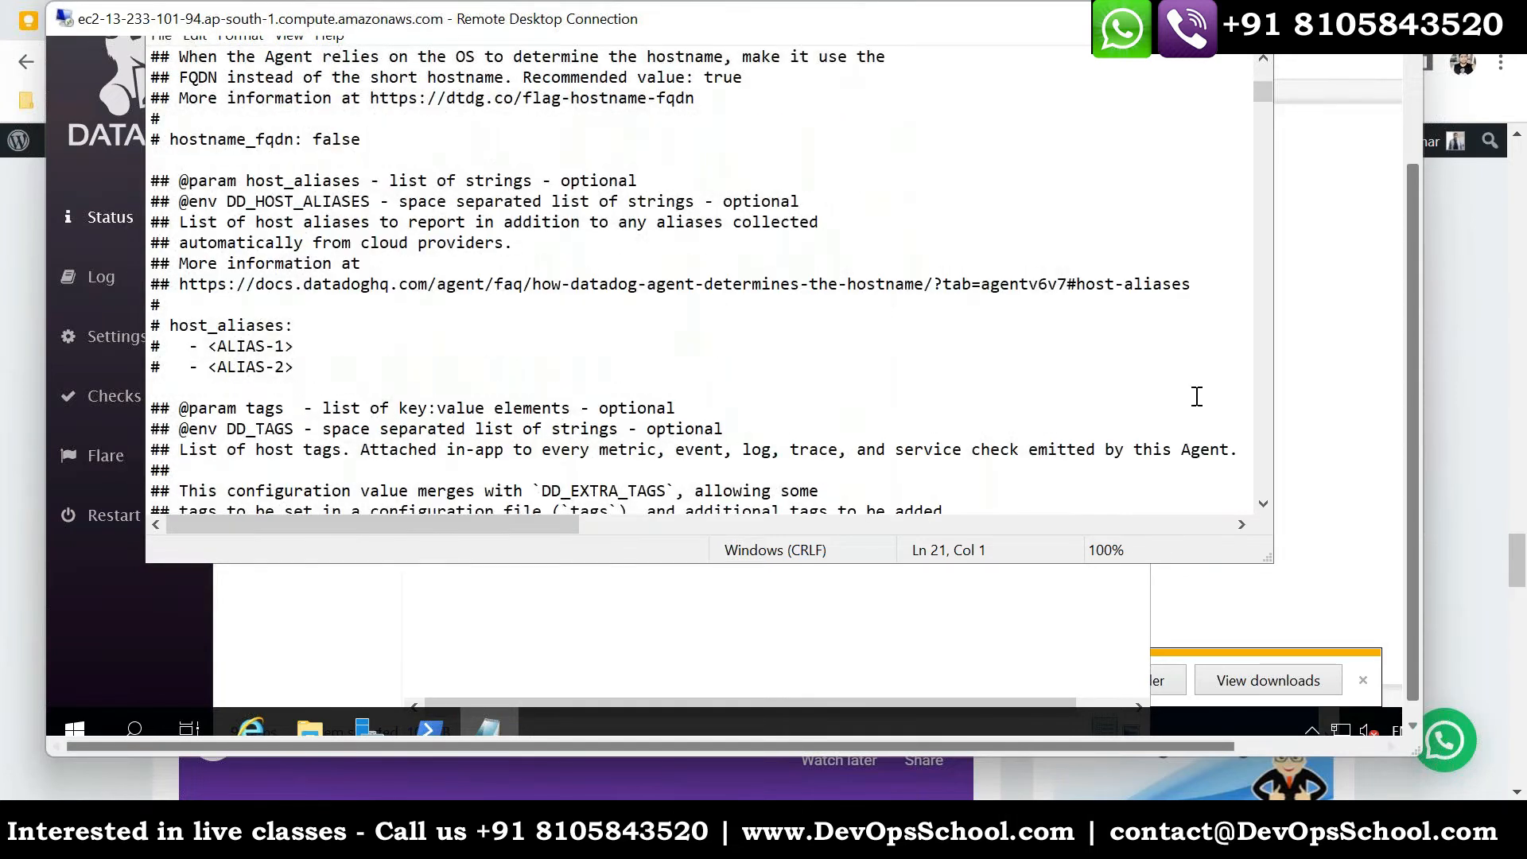
left_click_drag(1410, 412, 1406, 217)
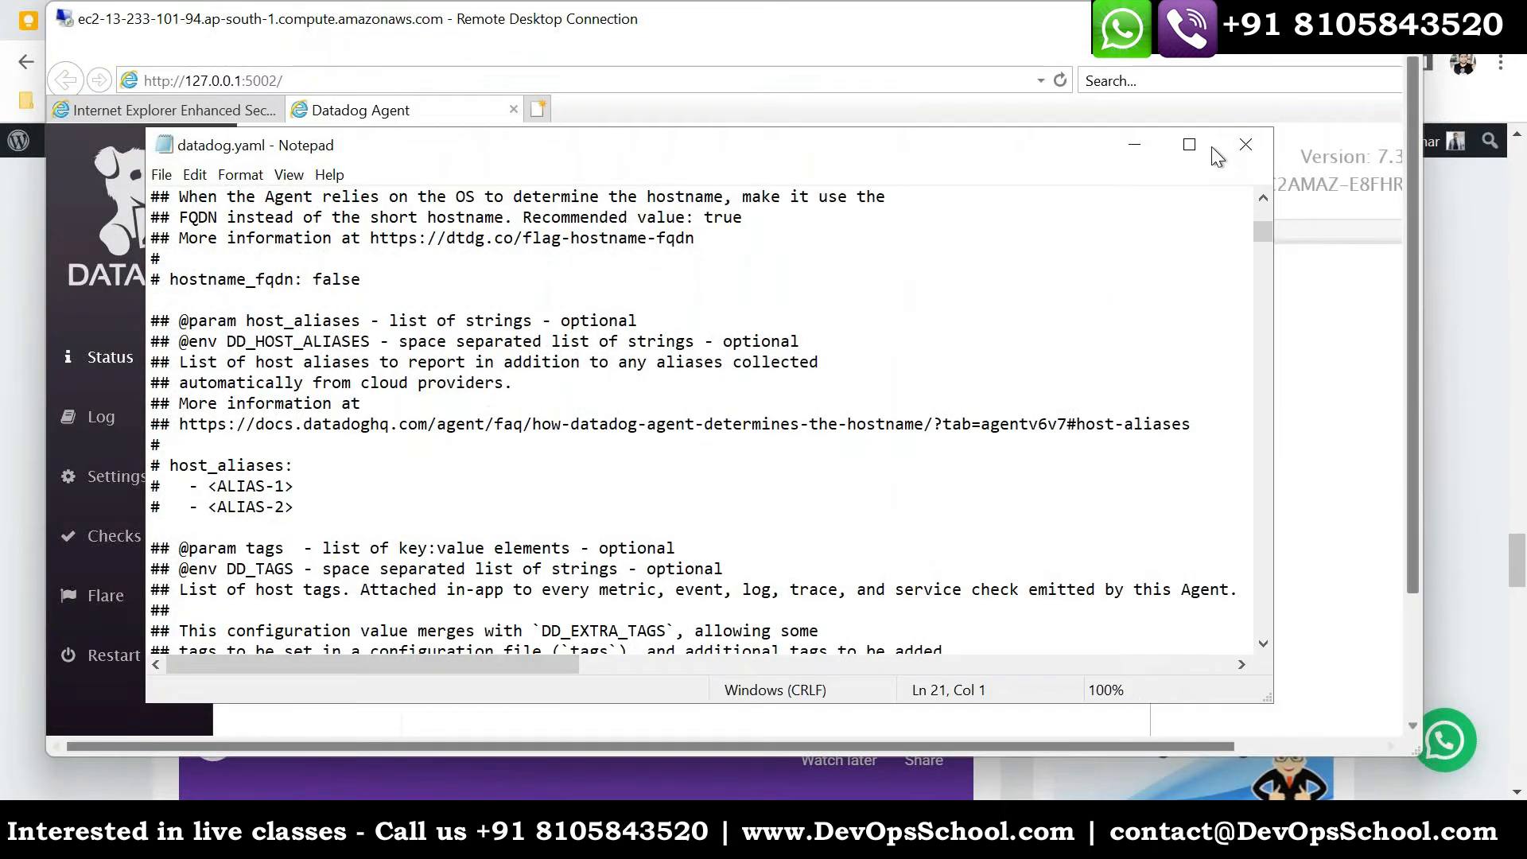
scroll(1229, 517, "down", 20)
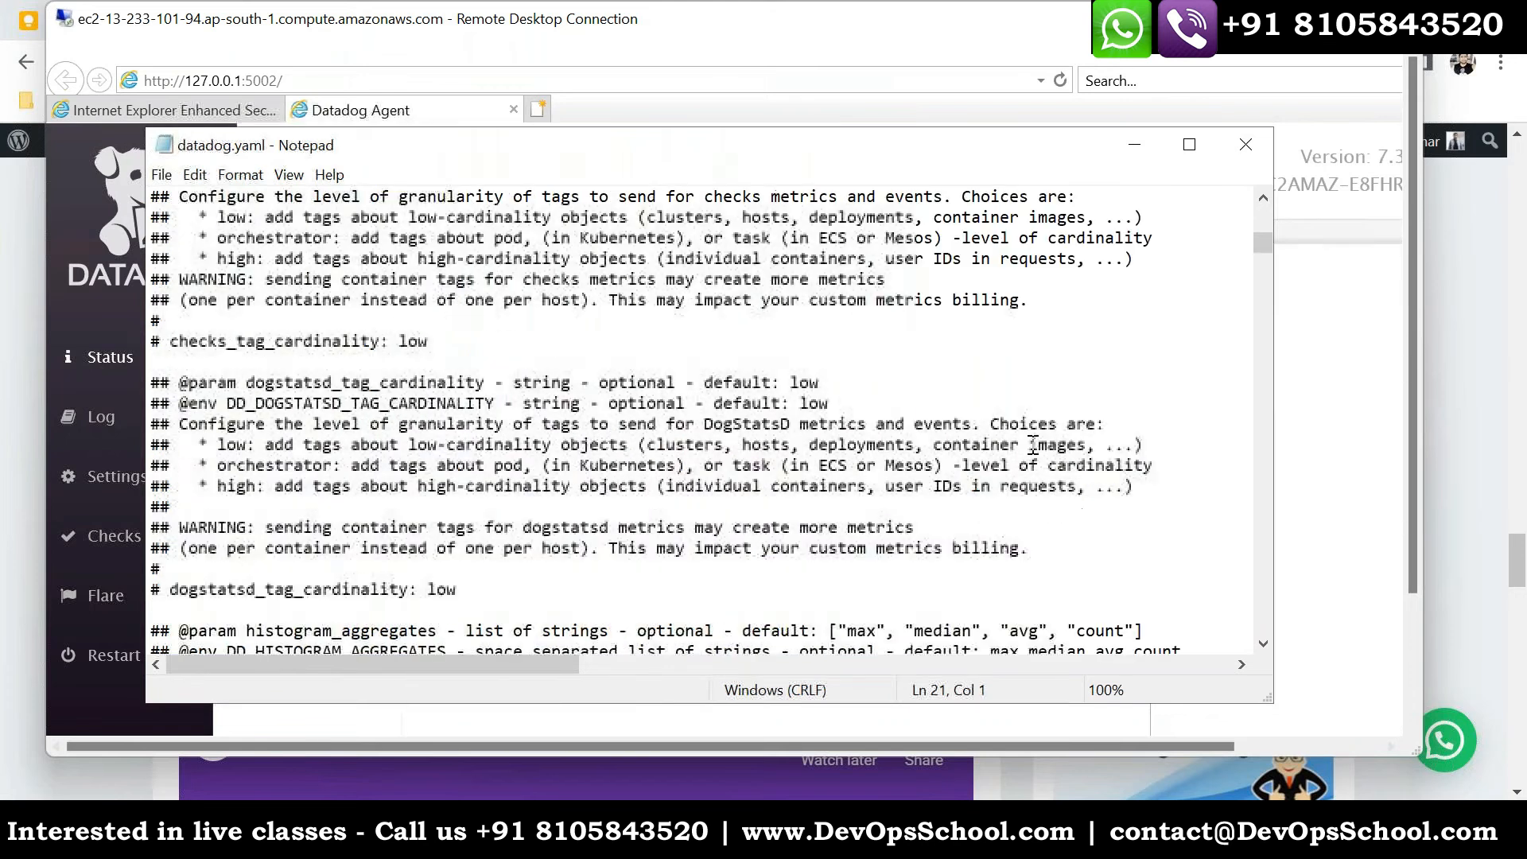
scroll(1035, 455, "down", 20)
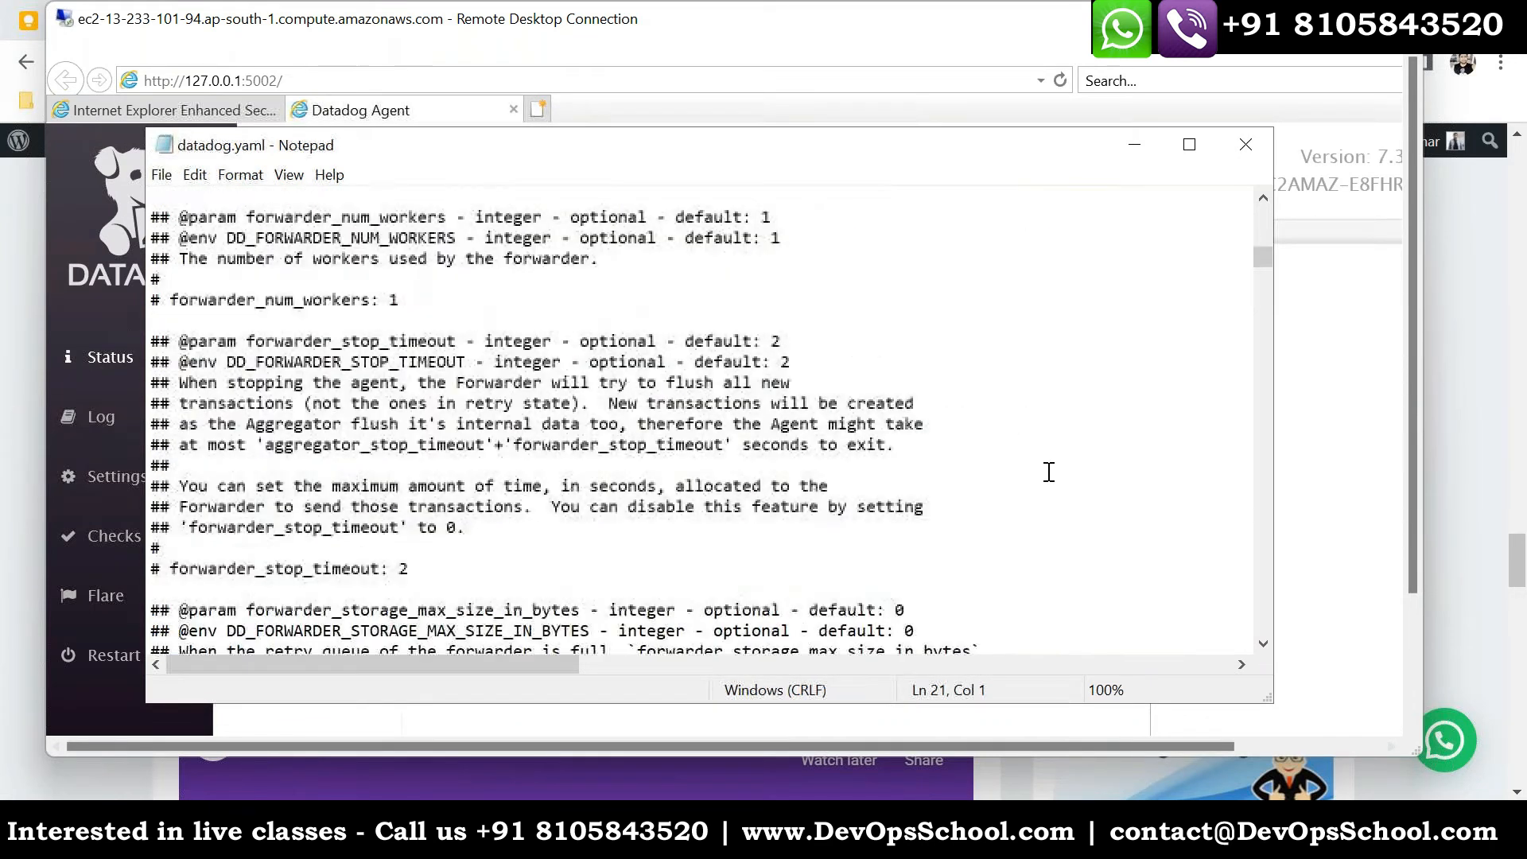
scroll(1060, 476, "down", 5)
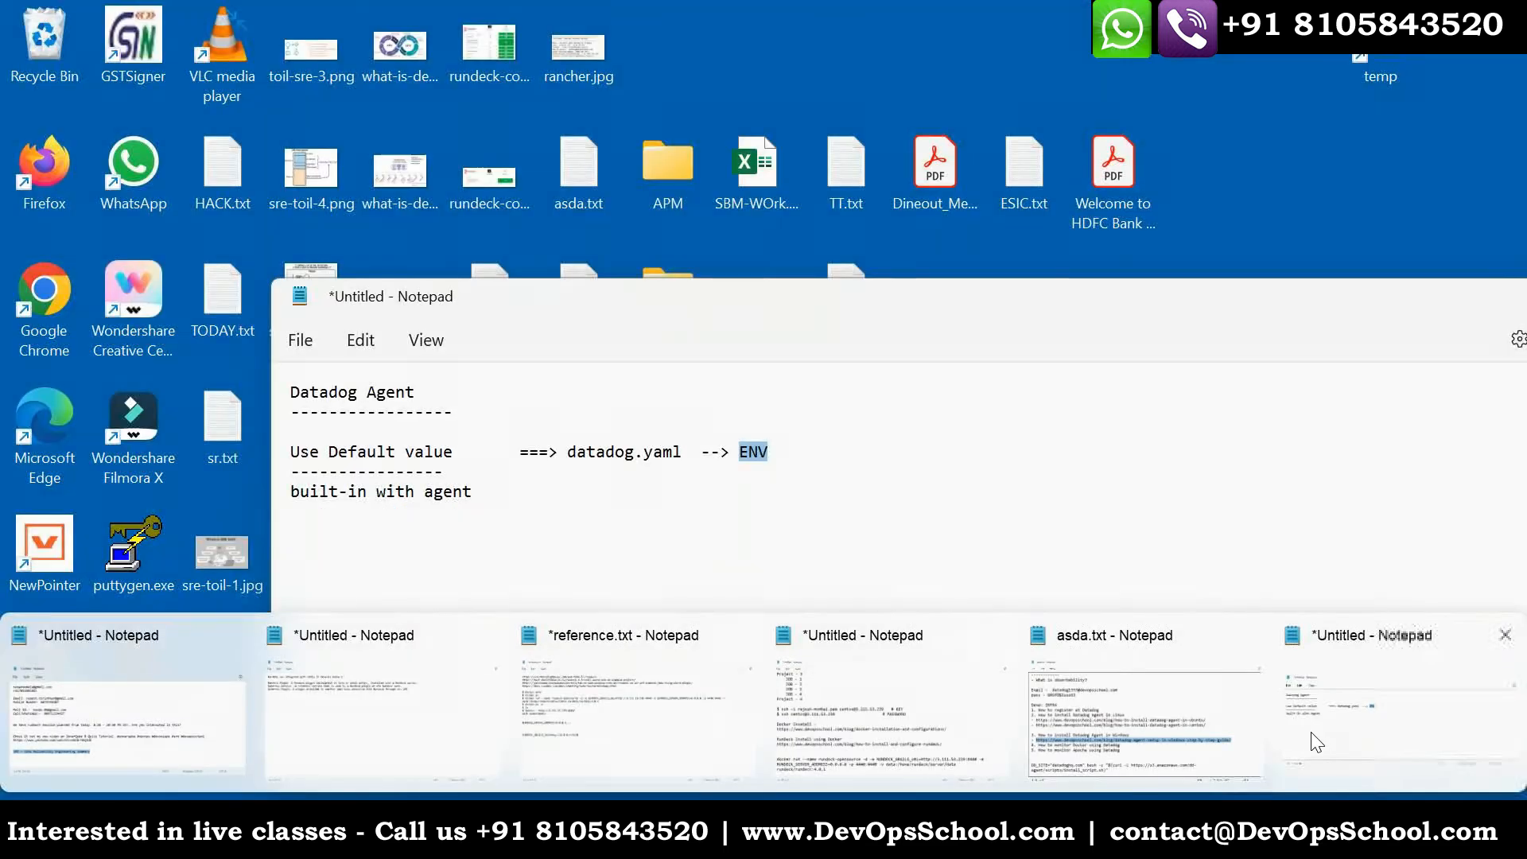
- Switch to the local Notepad notes on default values, datadog.yaml and ENV, highlight them, and return to datadog.yaml
left_click(1317, 742)
left_click_drag(764, 514, 335, 402)
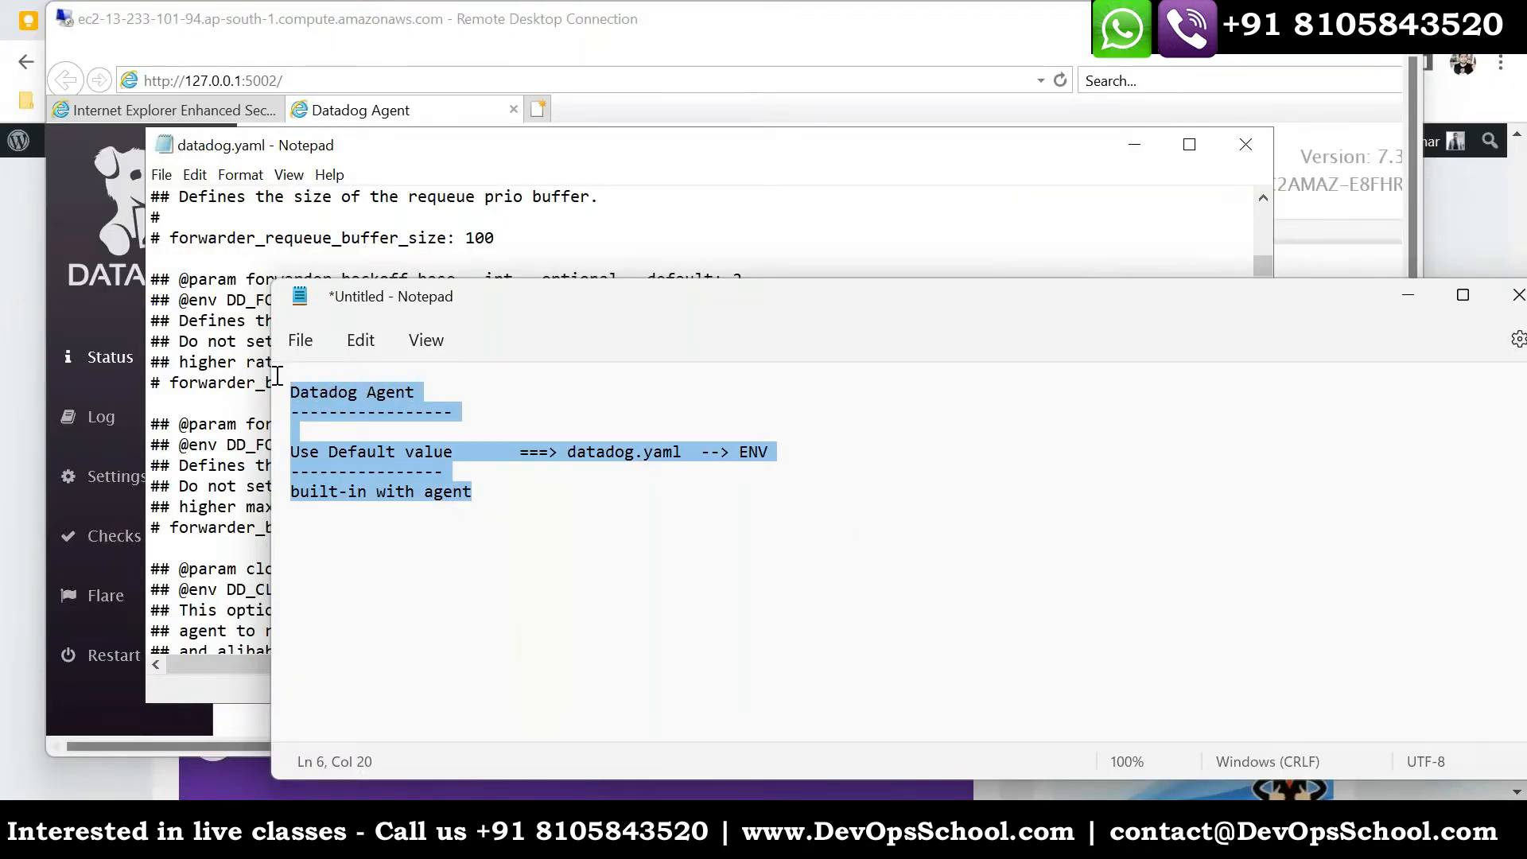
left_click(200, 465)
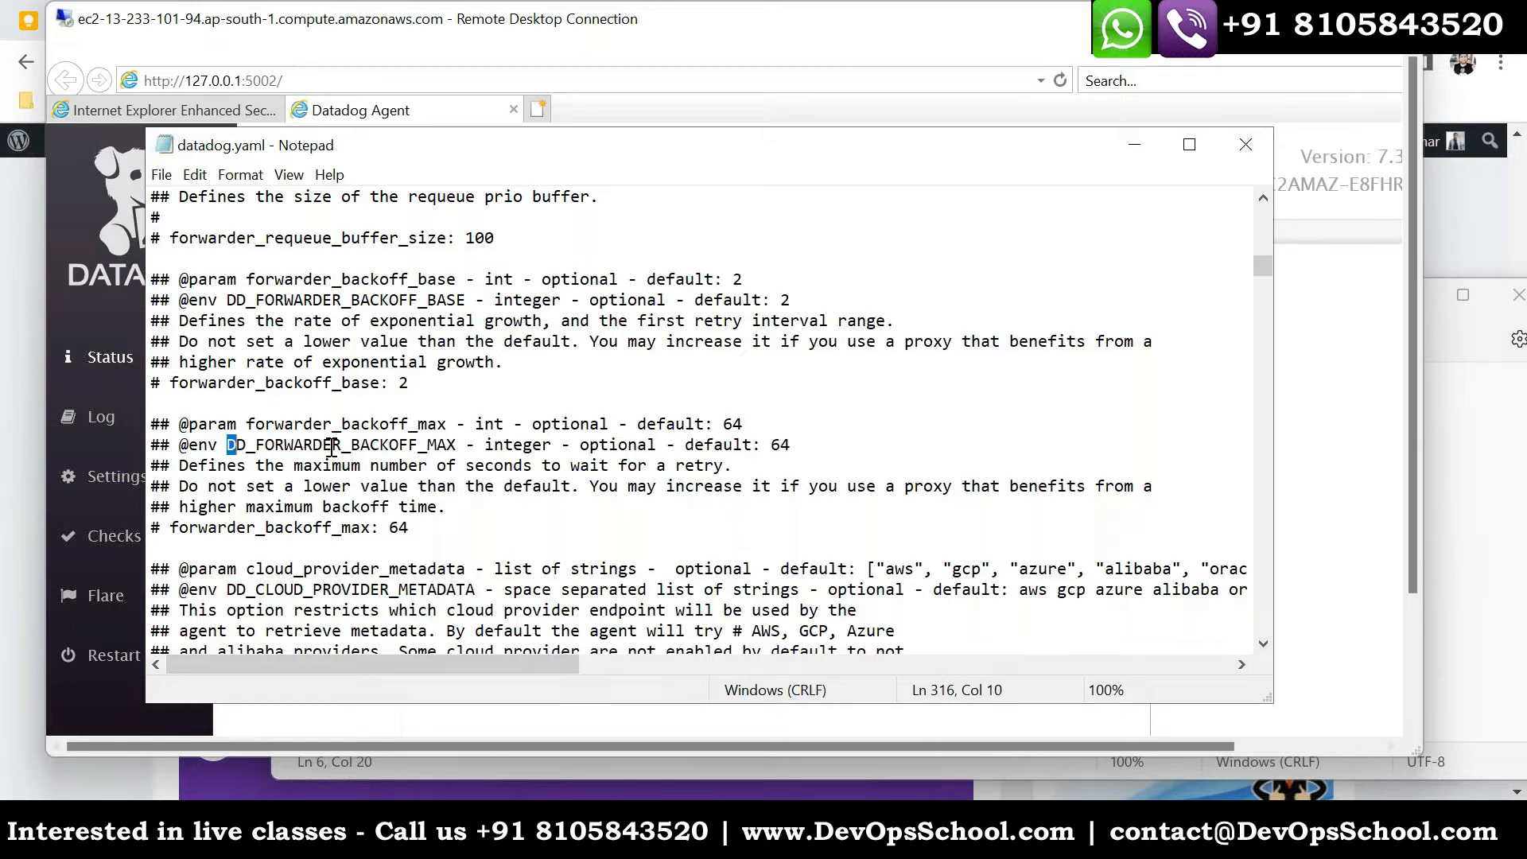
- Compare the DD_FORWARDER_BACKOFF_MAX and DD_FORWARDER_BACKOFF_BASE environment variables with the forwarder_backoff_base setting in datadog.yaml
left_click_drag(331, 447, 454, 445)
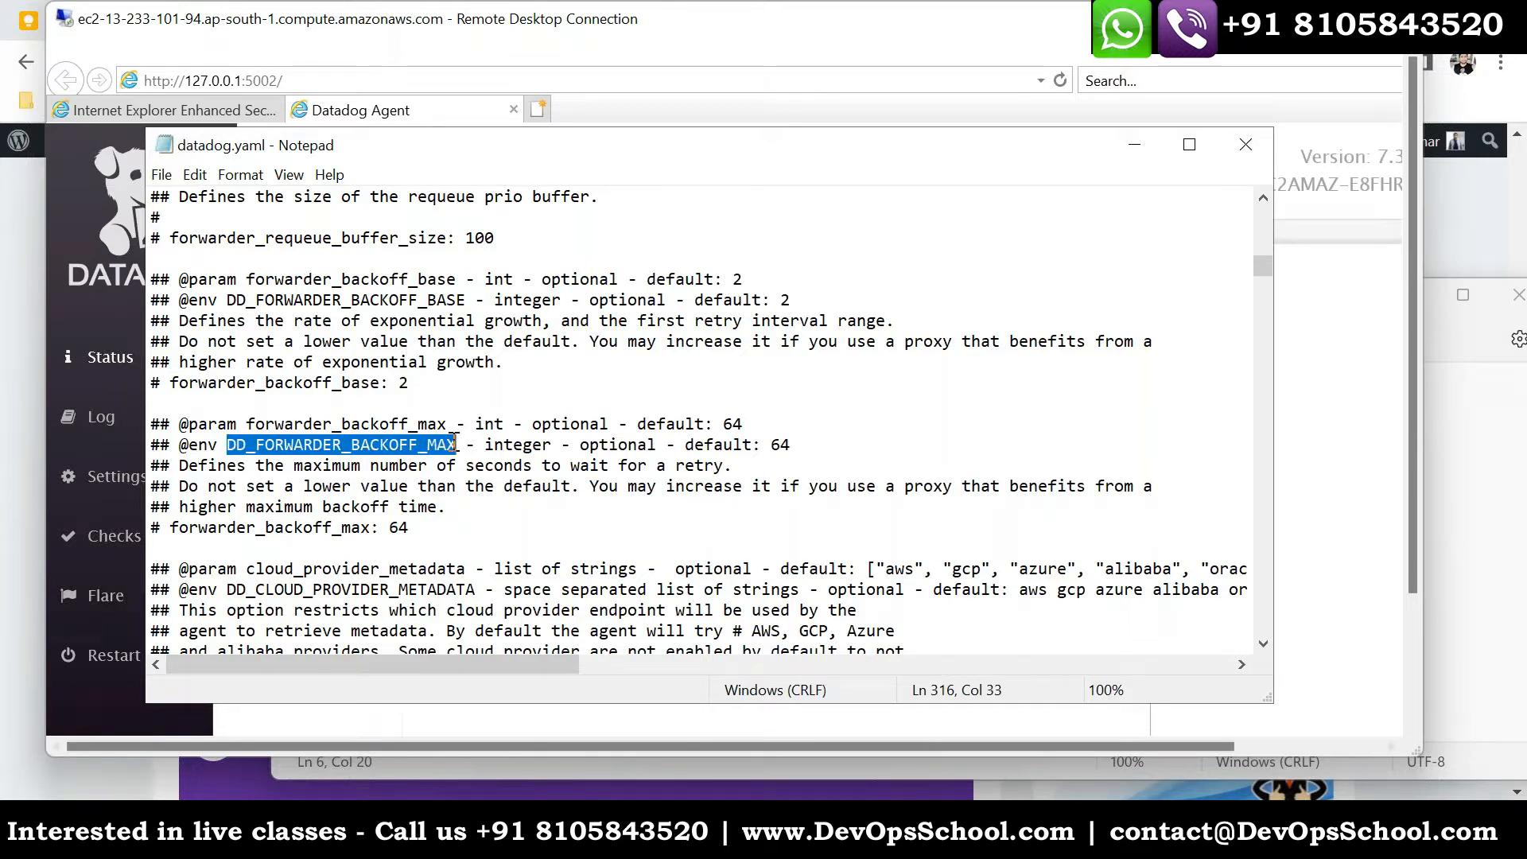
left_click_drag(475, 300, 225, 300)
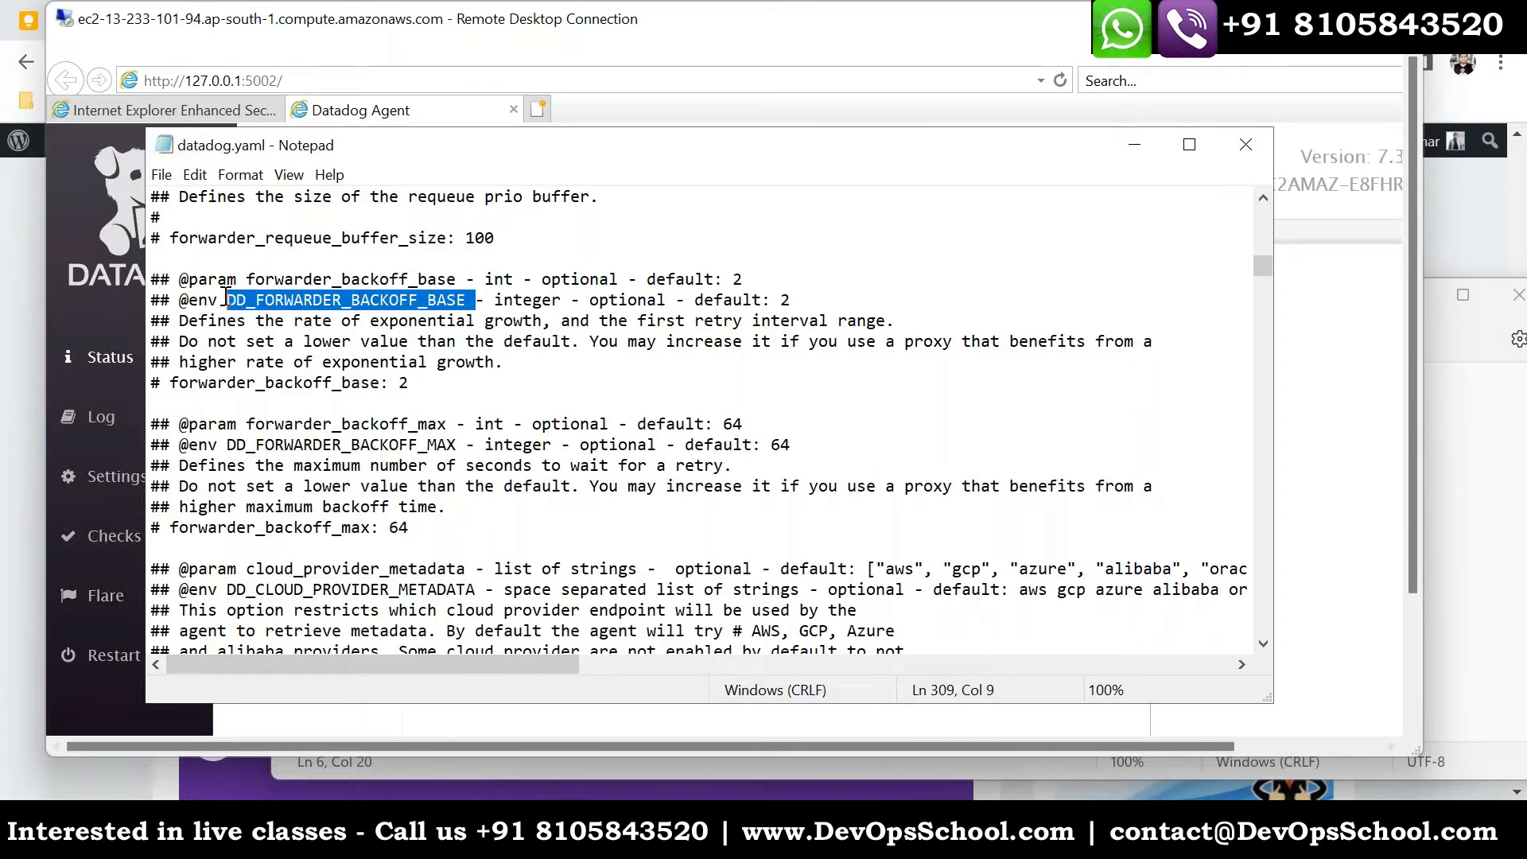
left_click_drag(413, 386, 141, 377)
left_click(178, 389)
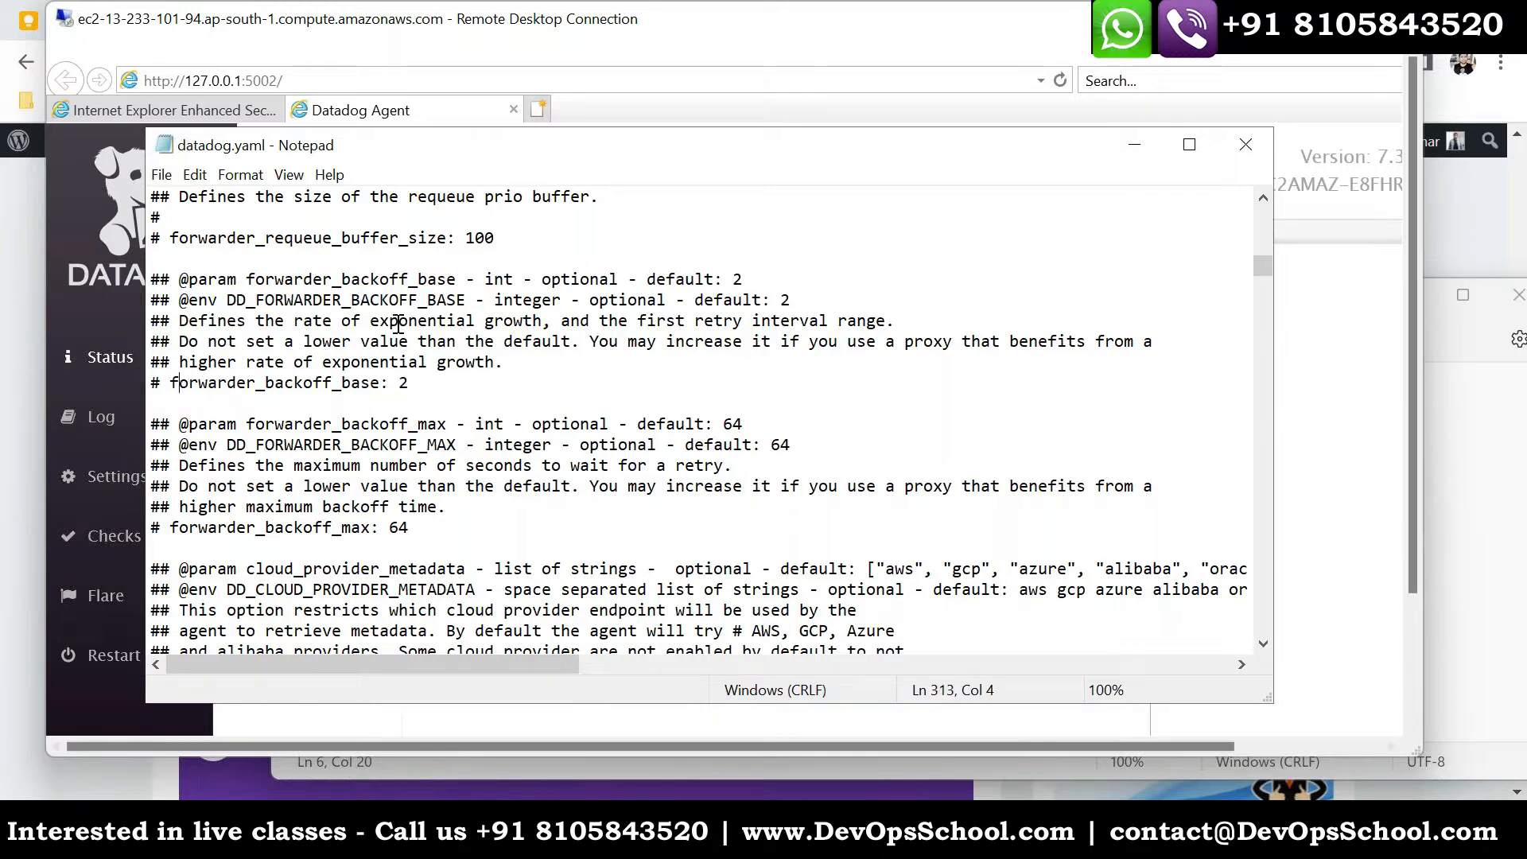
left_click_drag(467, 300, 248, 307)
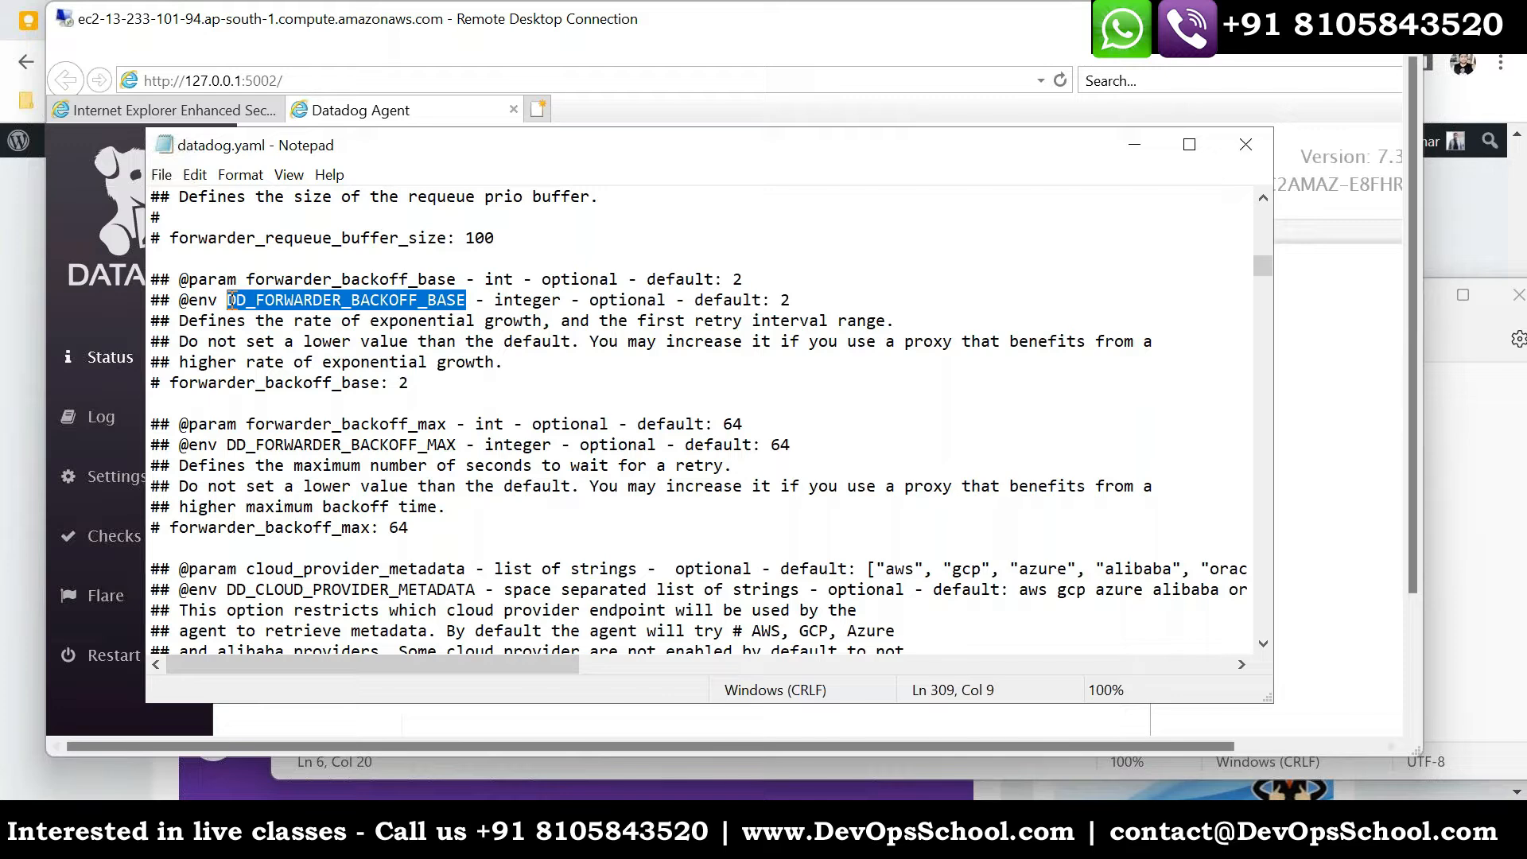
- Examine the forwarder_backoff_max and cloud_provider_metadata parameters and their environment variables in datadog.yaml, including the neighbouring EC2 tag and forwarder settings
left_click_drag(447, 446, 227, 446)
scroll(413, 546, "down", 2)
left_click_drag(467, 465, 225, 459)
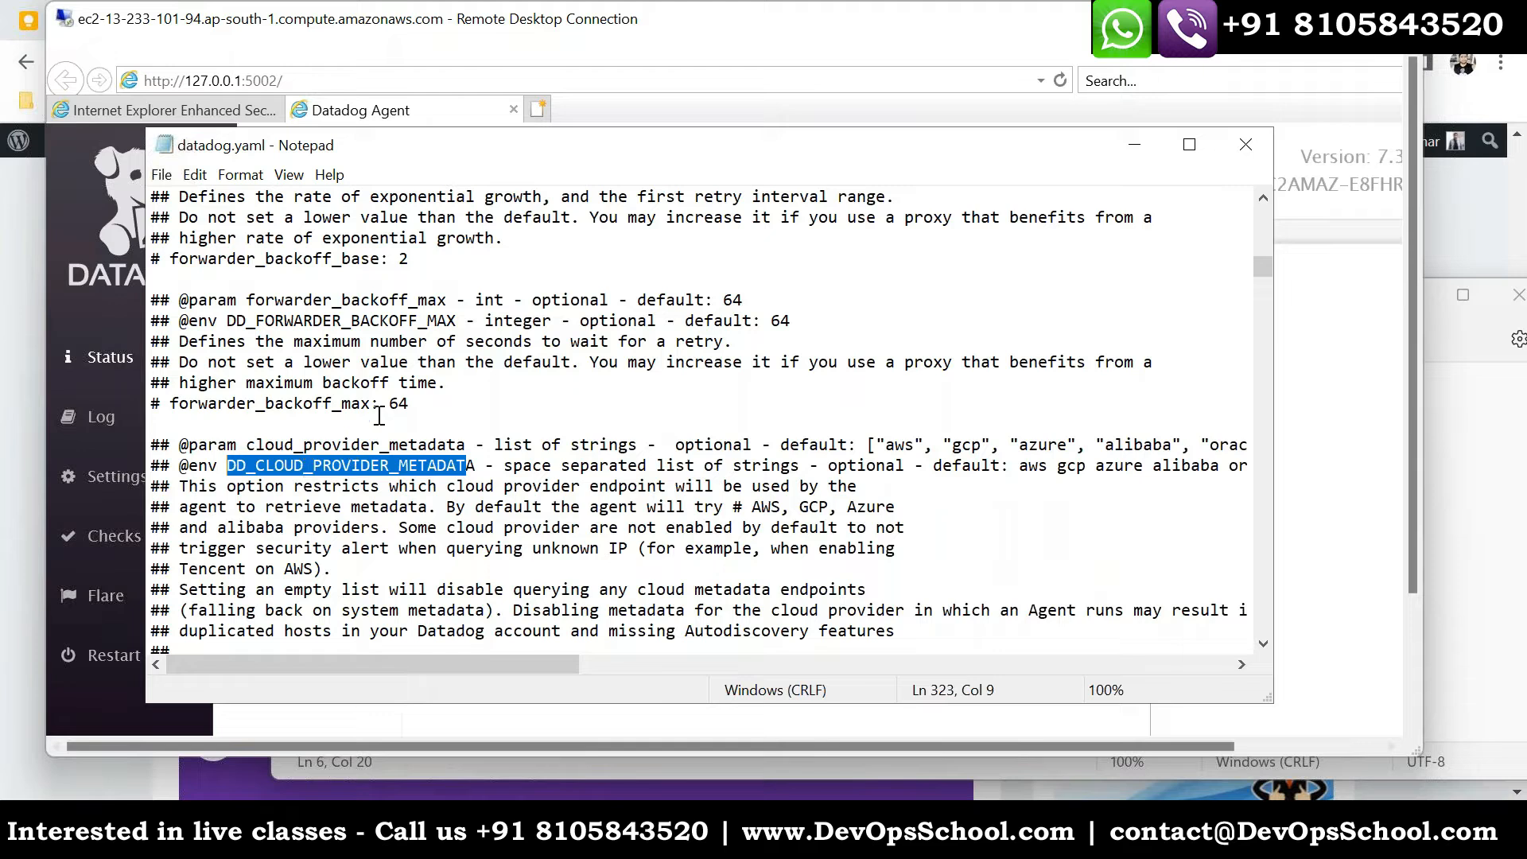
left_click_drag(508, 389, 237, 301)
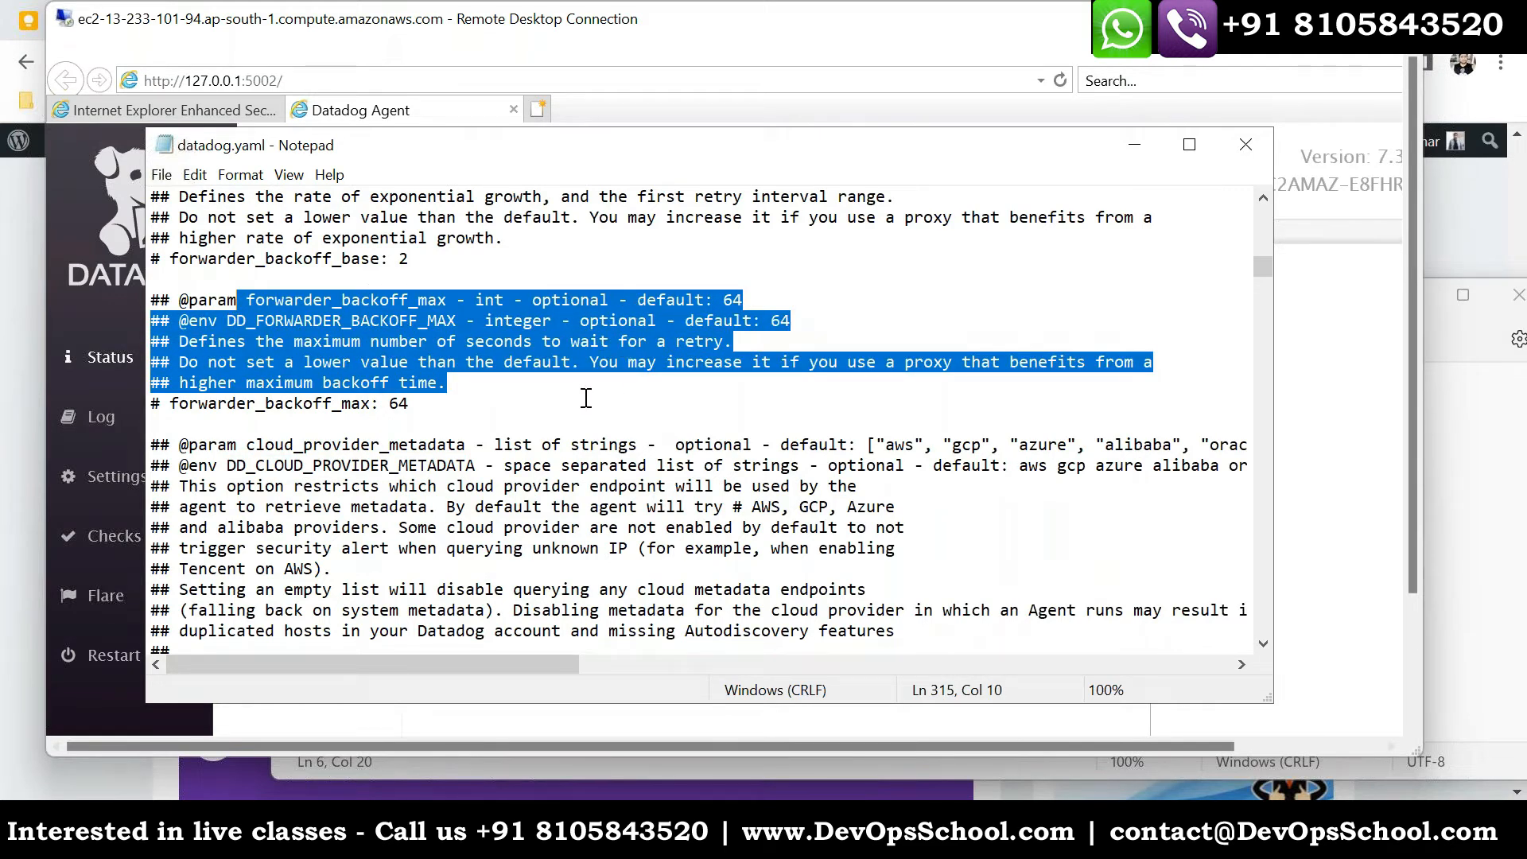
scroll(662, 548, "down", 15)
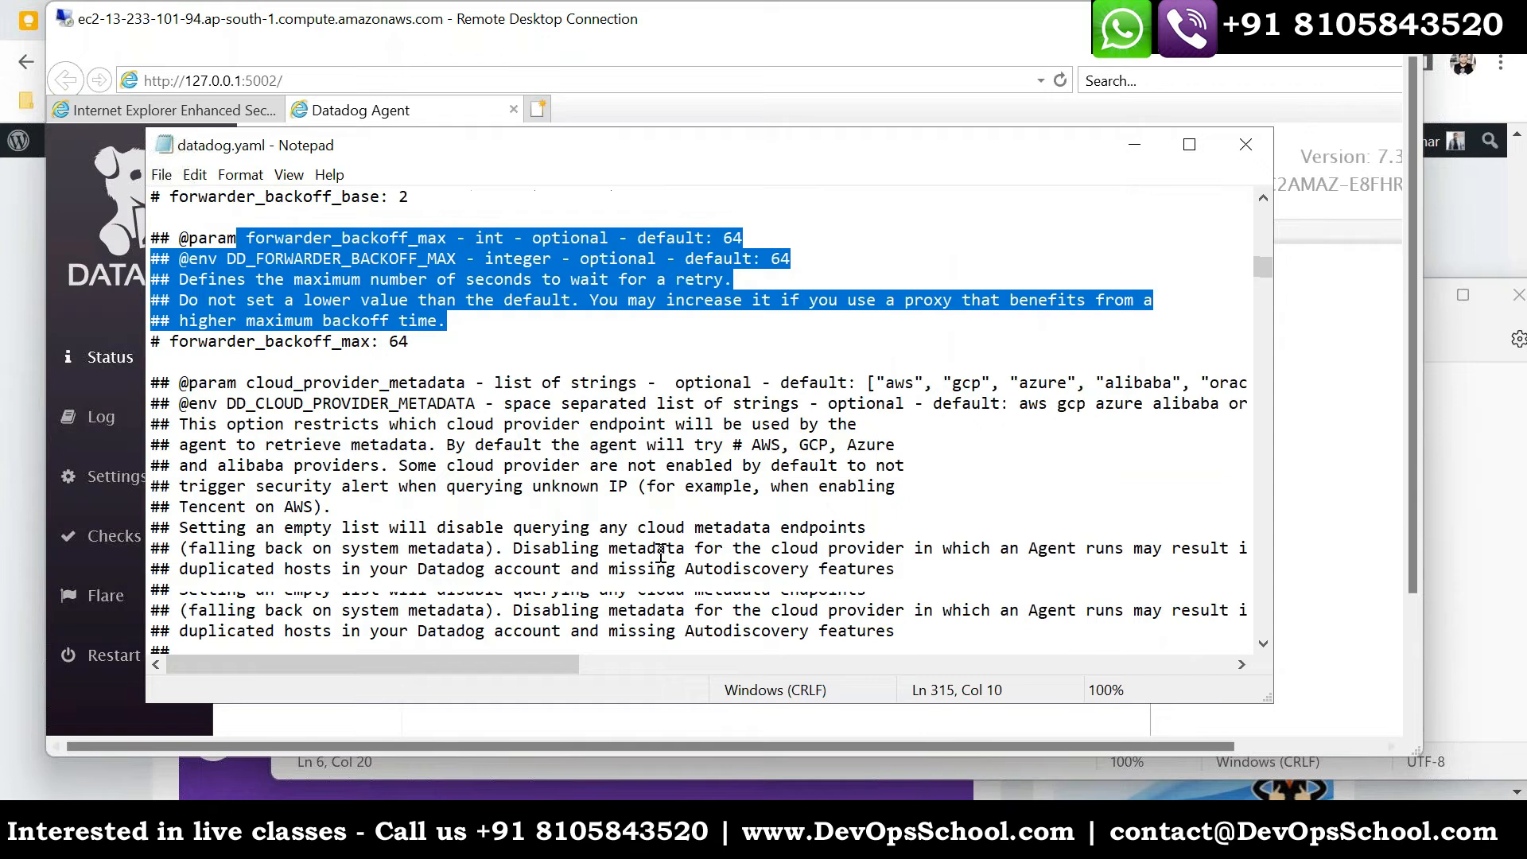
scroll(680, 552, "up", 20)
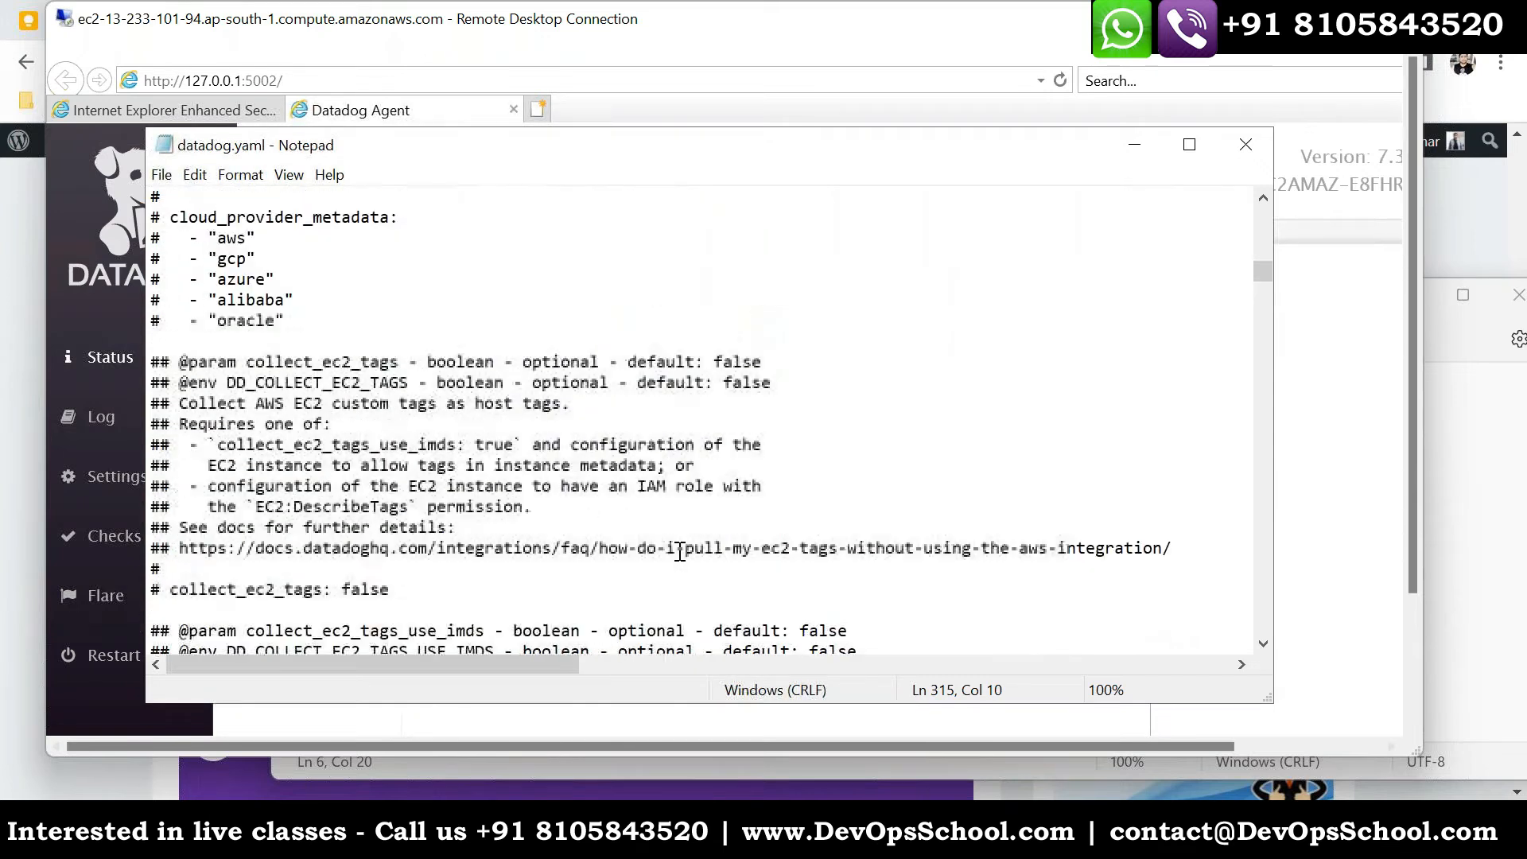
scroll(680, 551, "up", 4)
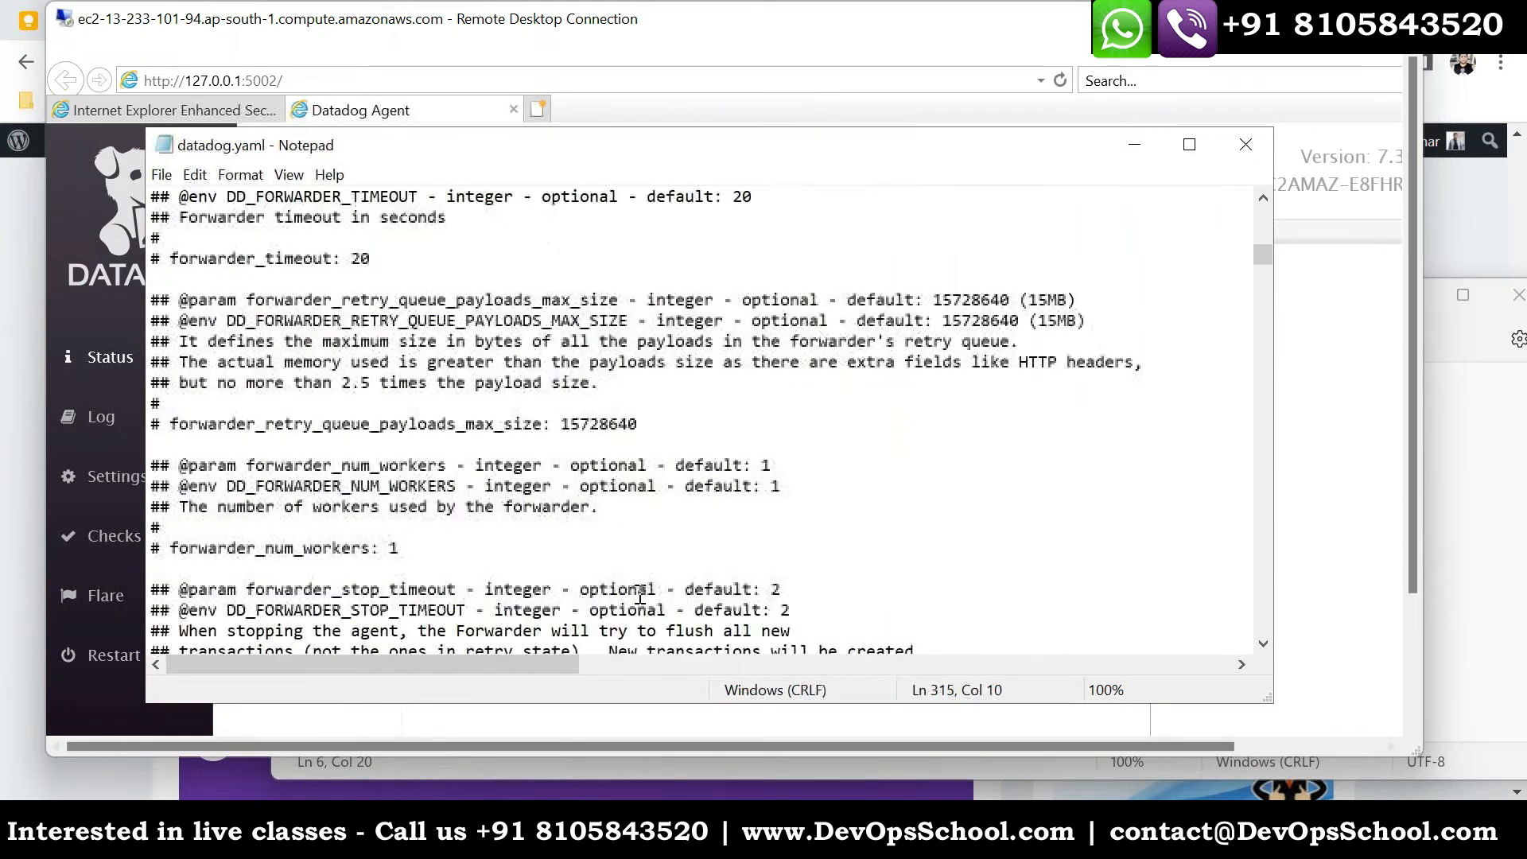
- Switch to the Datadog web app in Chrome and open the Infrastructure List of hosts
left_click(408, 831)
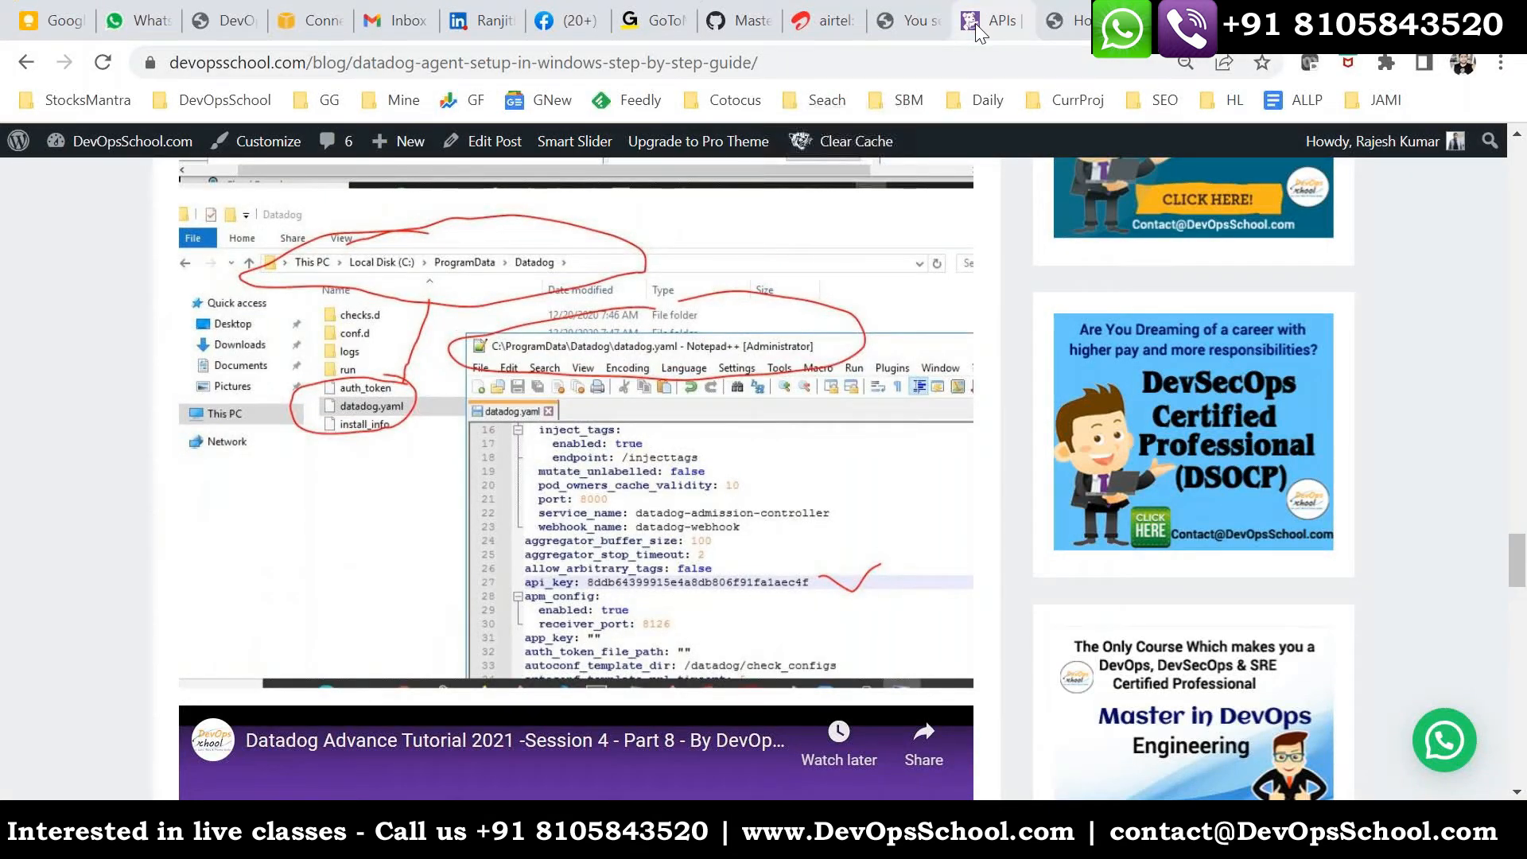
left_click(990, 20)
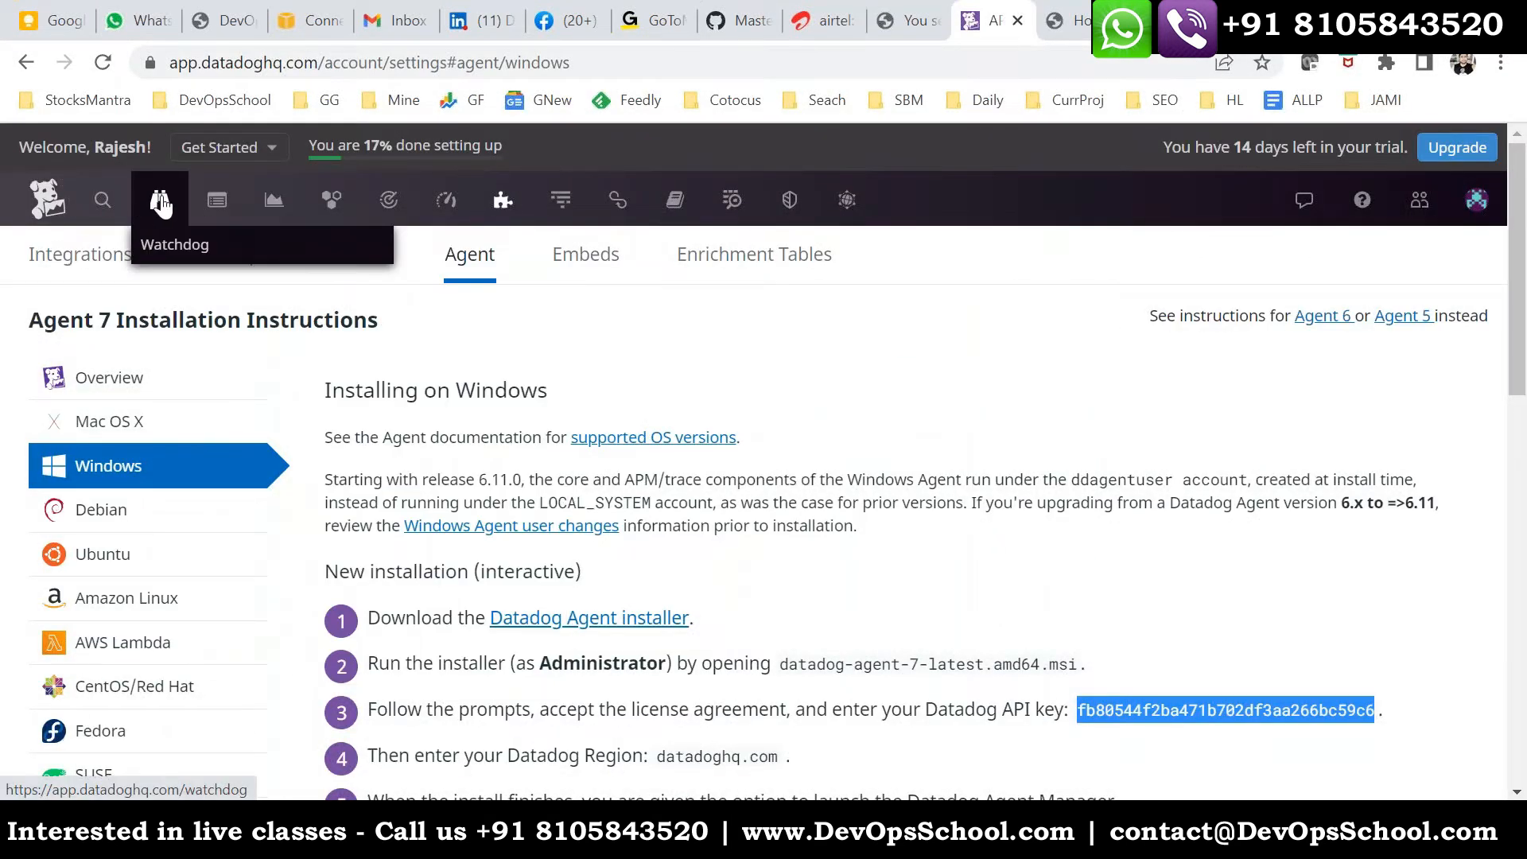
mouse_move(354, 213)
left_click(357, 331)
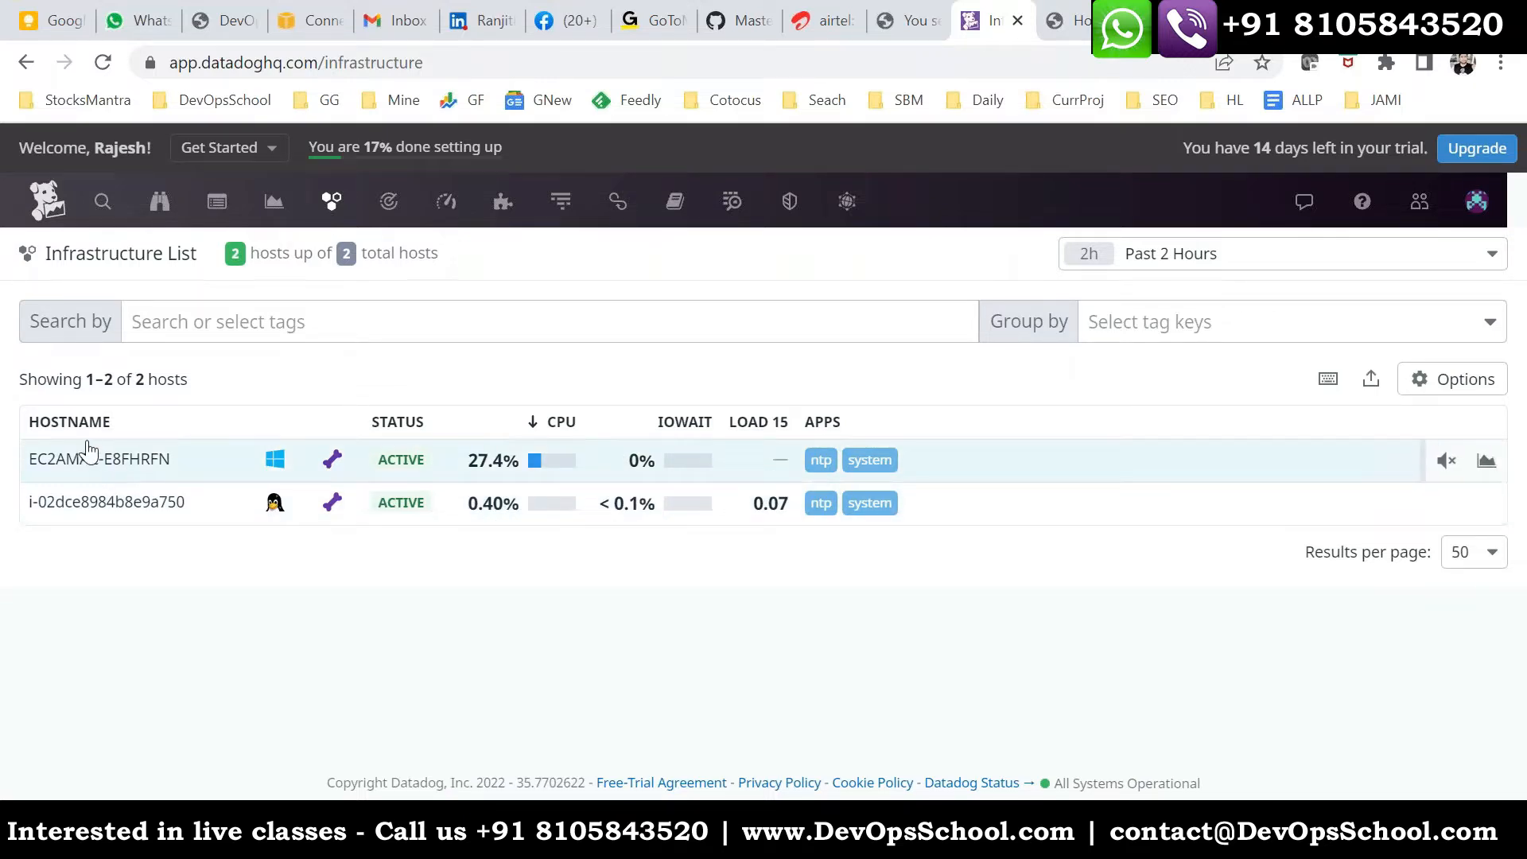
- Inspect the Linux host's metrics, including the ntp graph and the metric choices for both charts, and close the host details
left_click(237, 518)
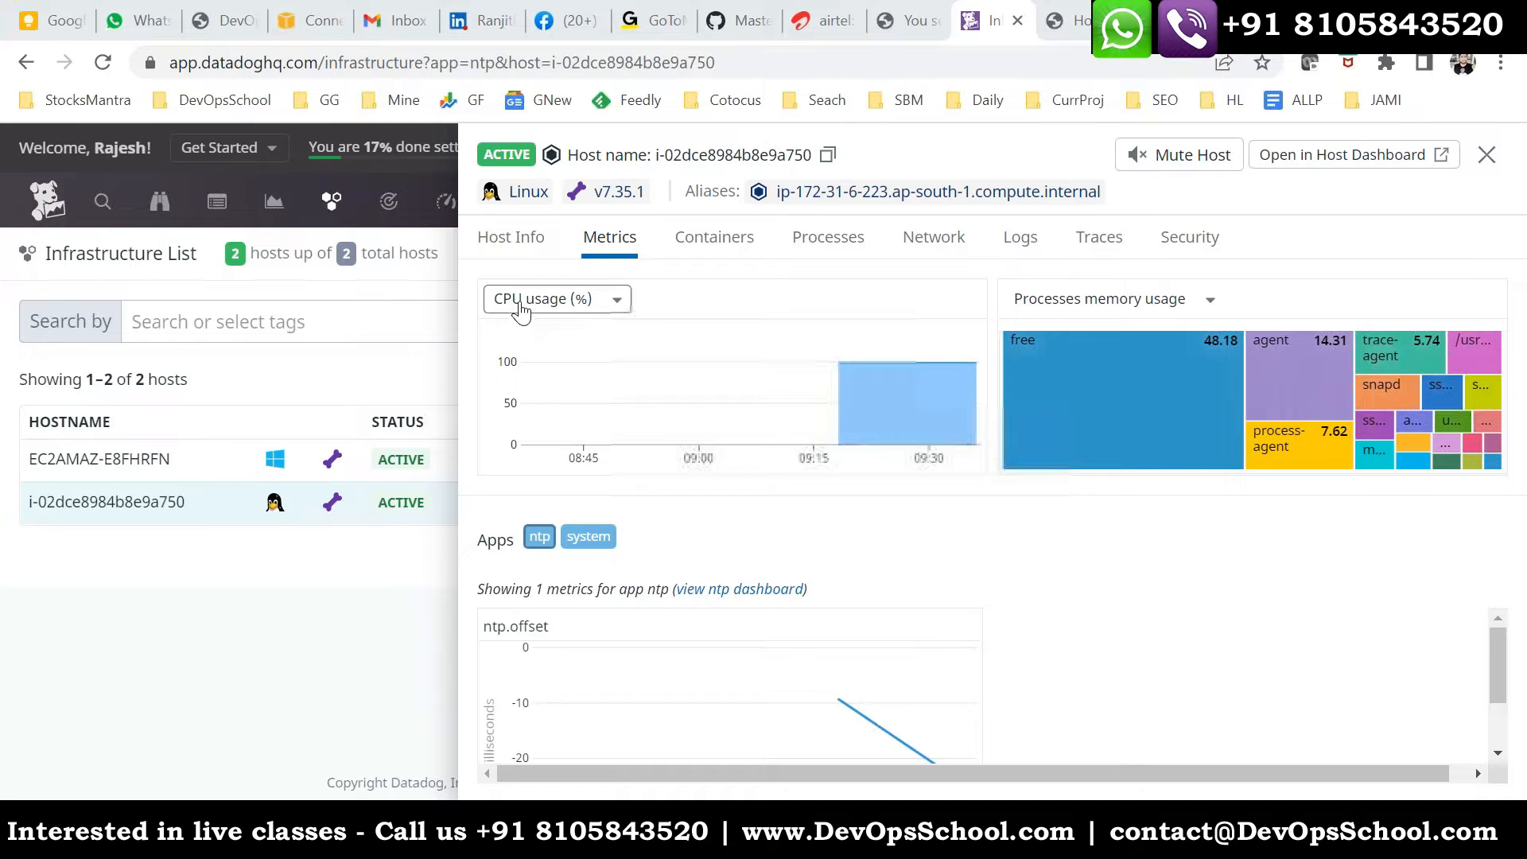
scroll(659, 640, "down", 1)
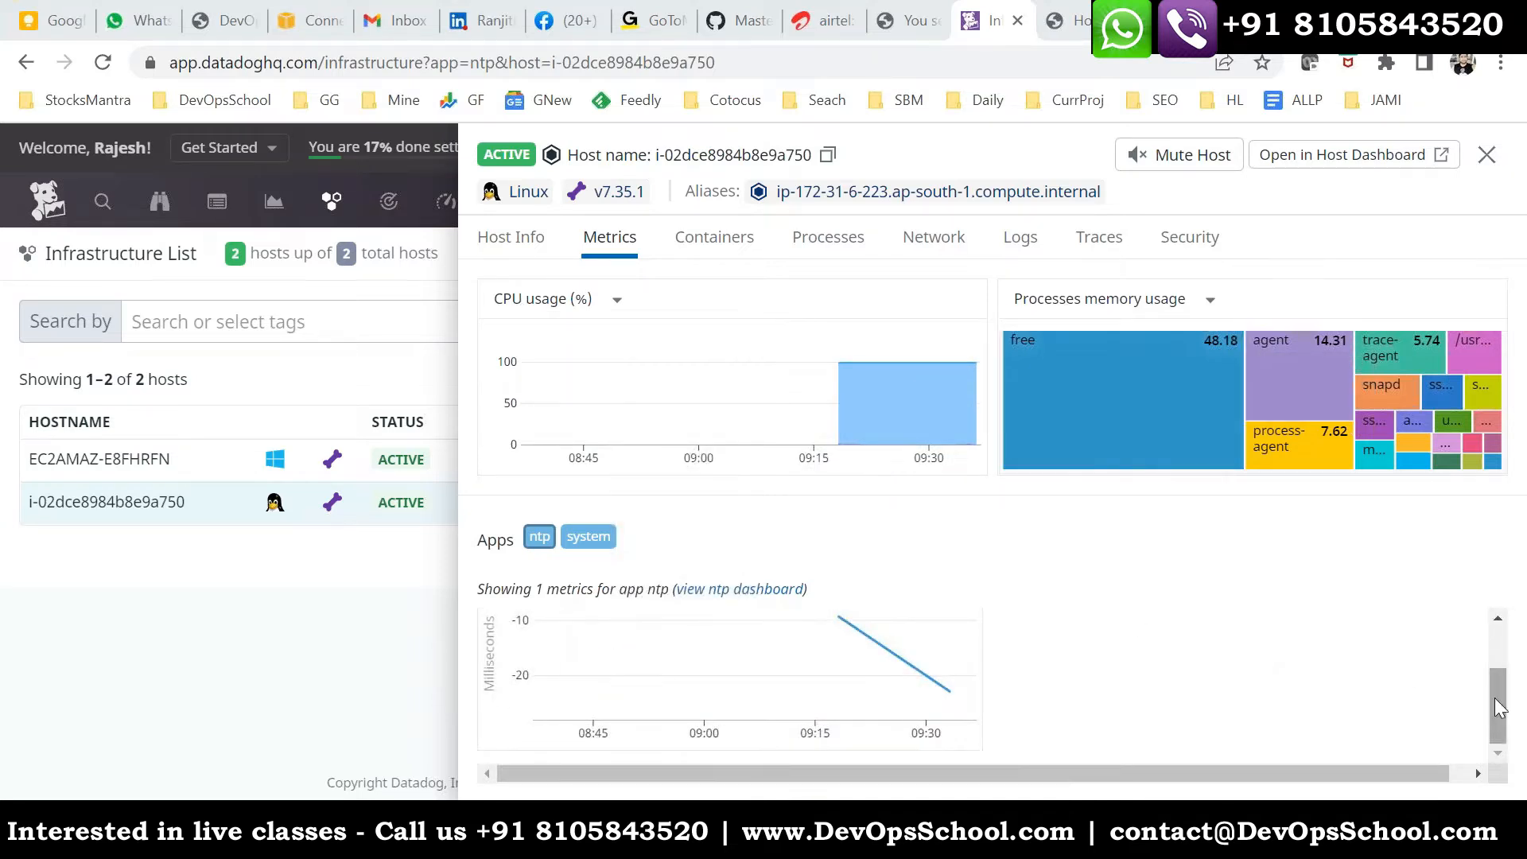
left_click_drag(1499, 706, 1486, 532)
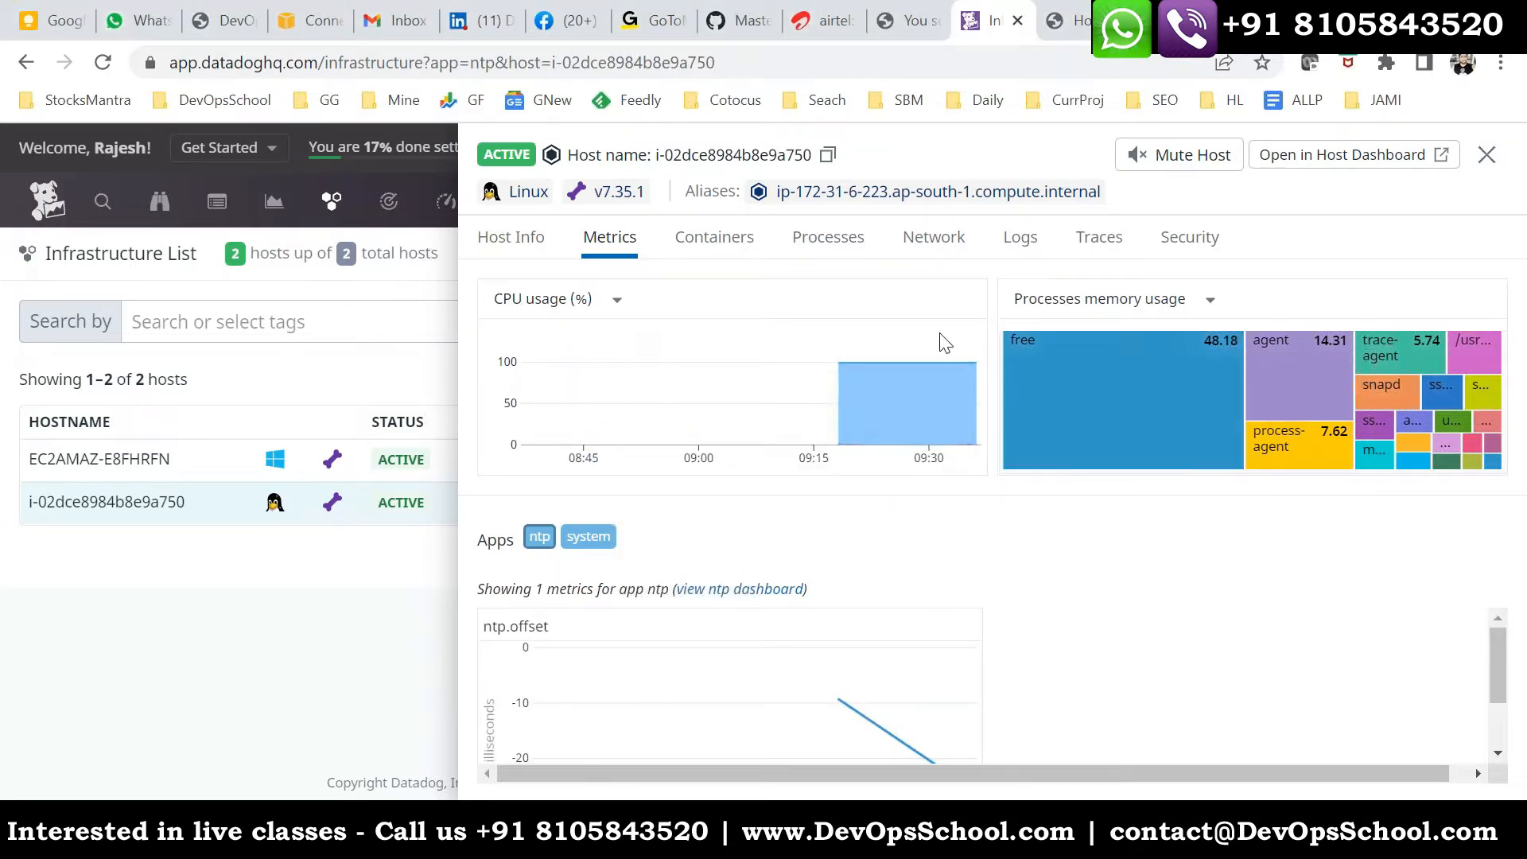
left_click(569, 307)
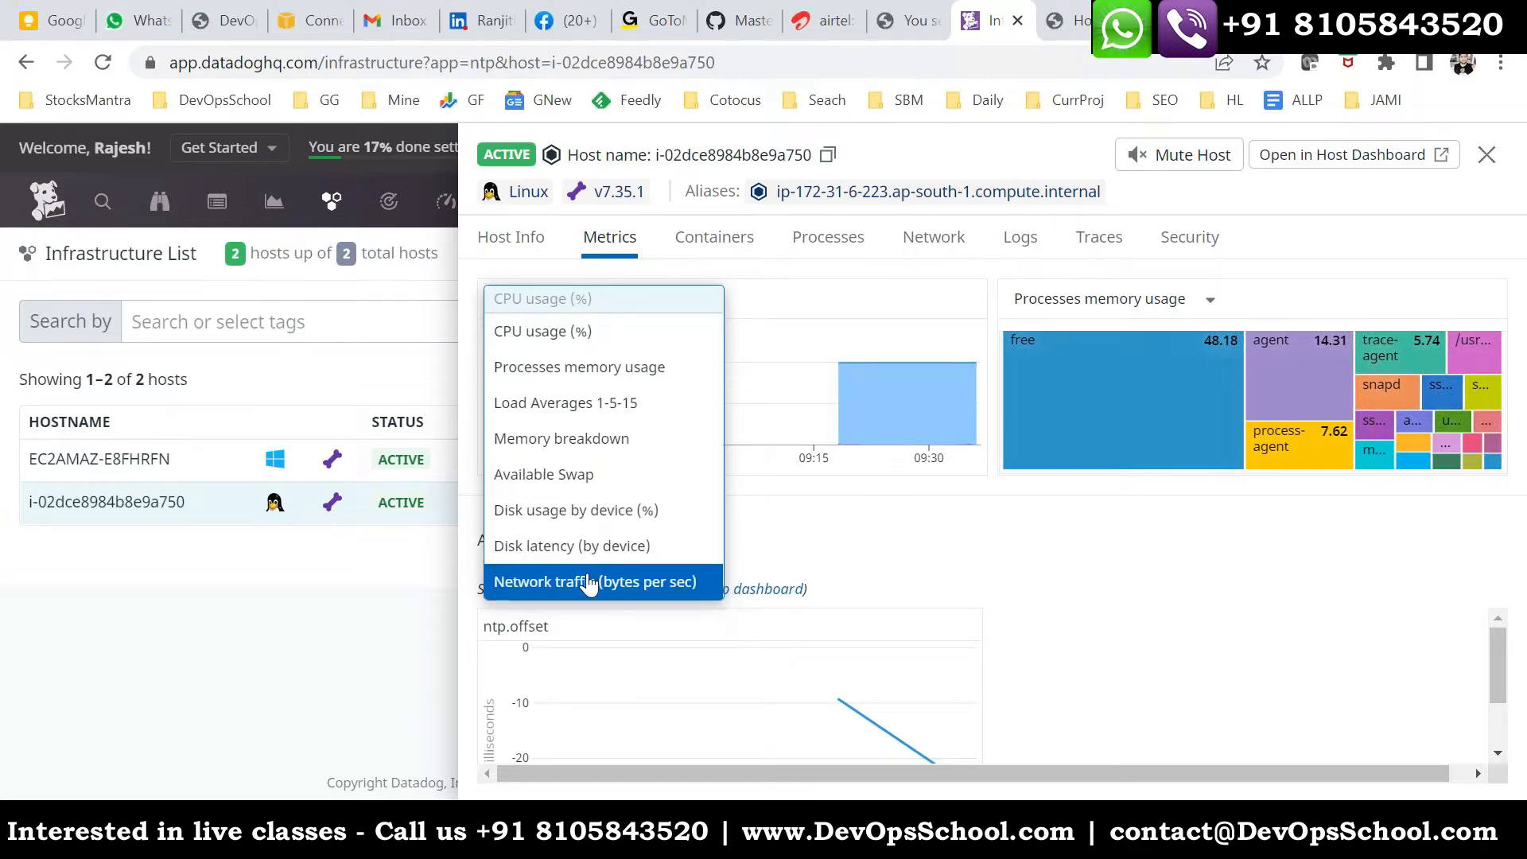
left_click(1105, 310)
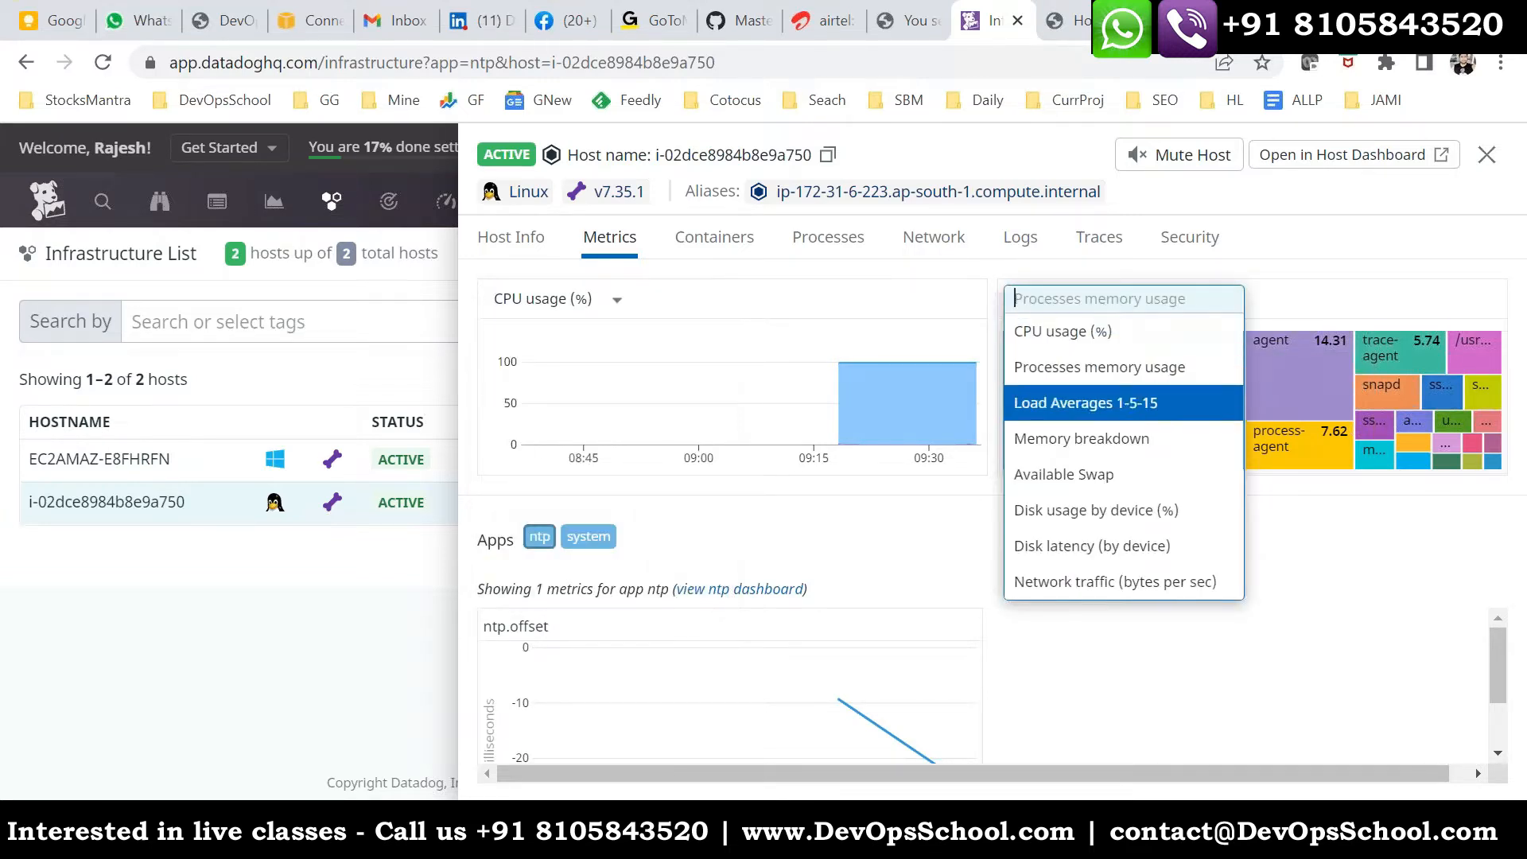
left_click(1363, 288)
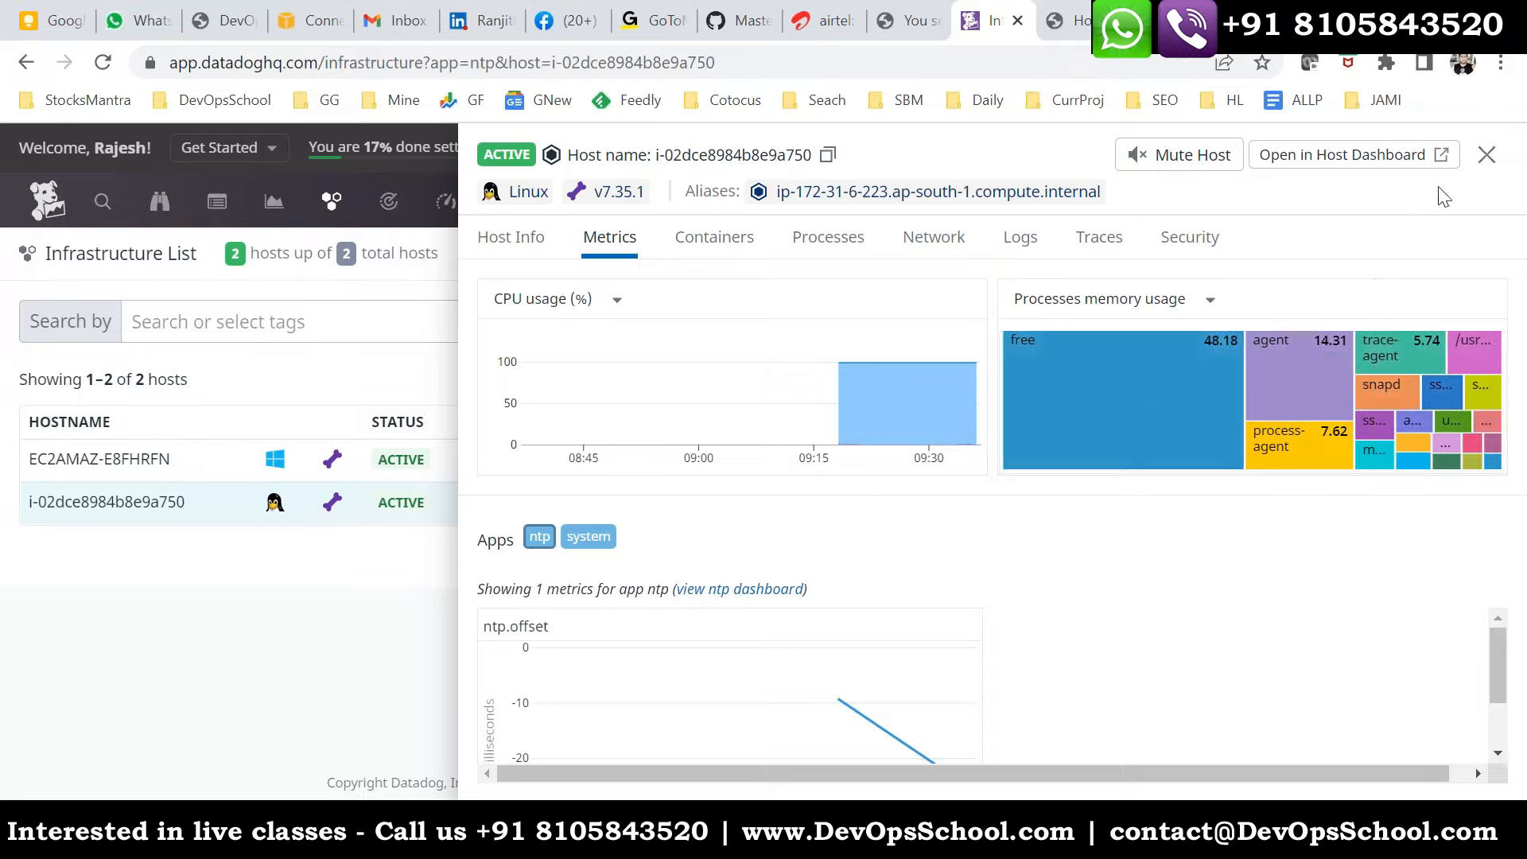
left_click(1485, 155)
- Open the Linux host's dashboard from its details and review its graphs and the available time ranges
mouse_move(331, 200)
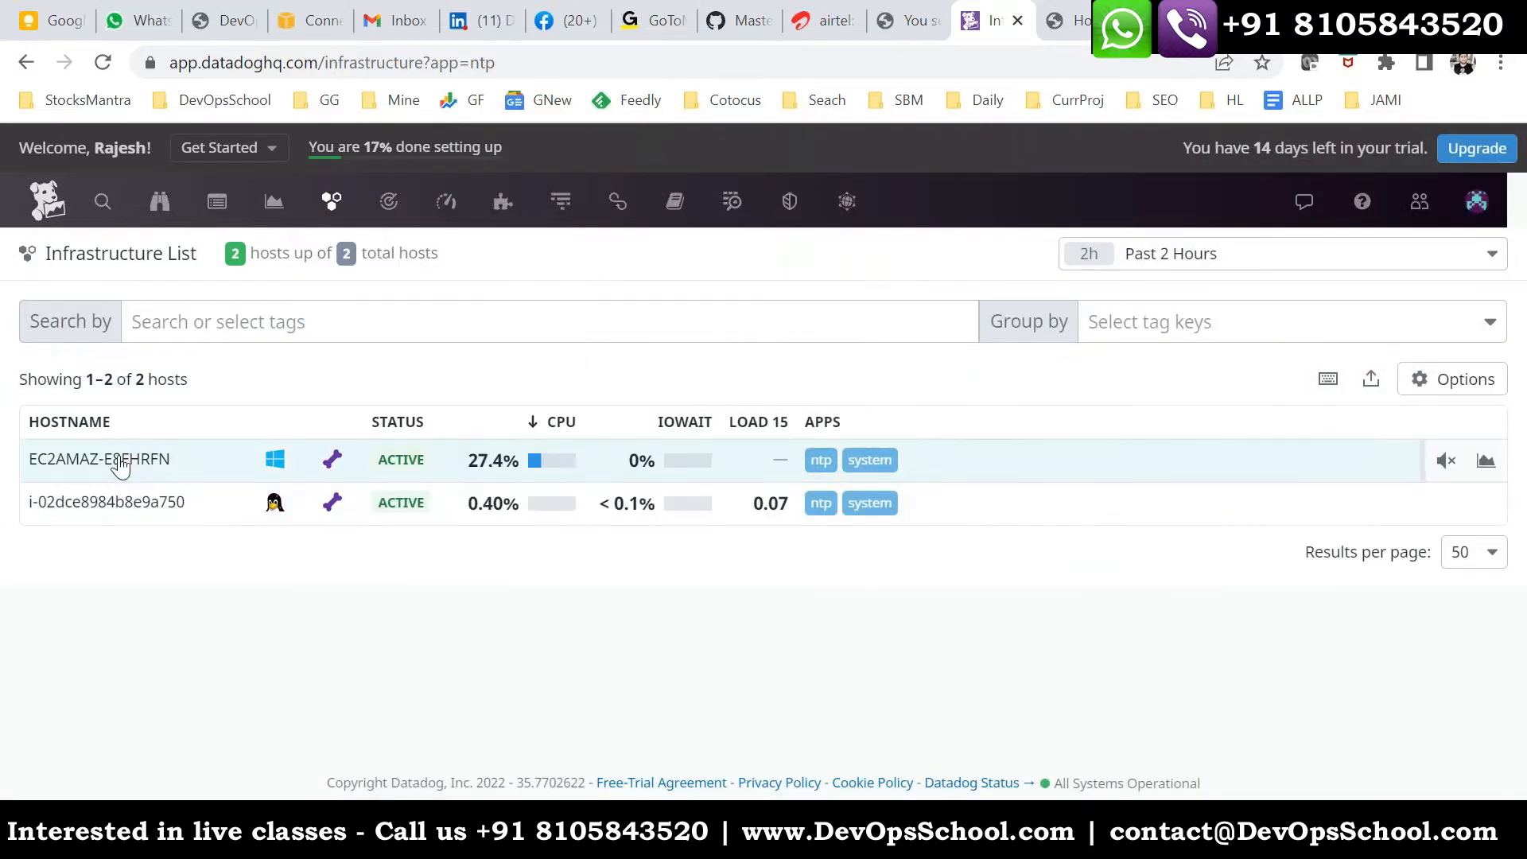
left_click(127, 500)
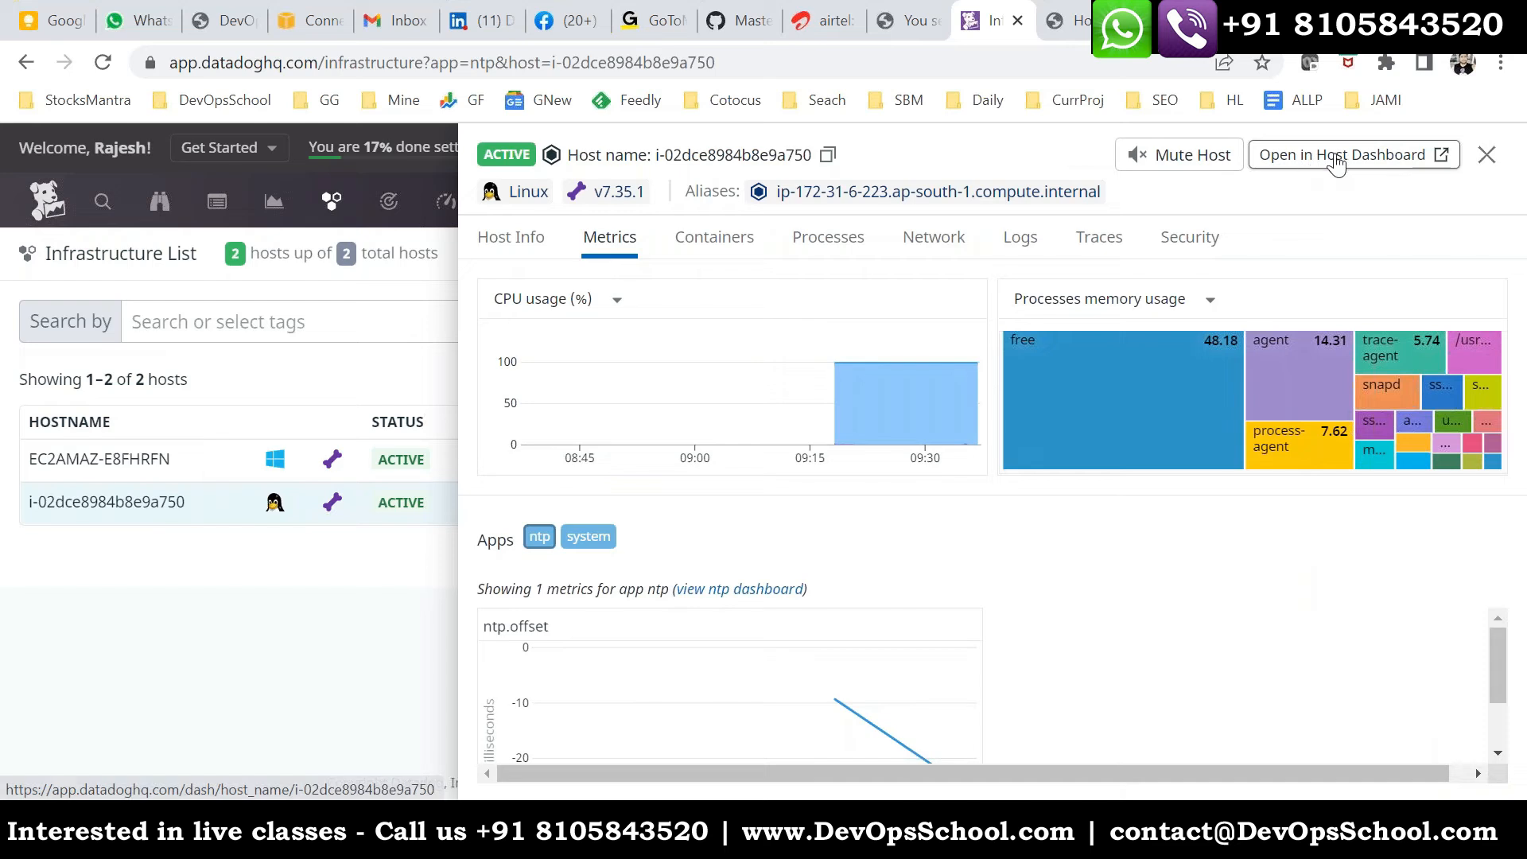
left_click(1336, 156)
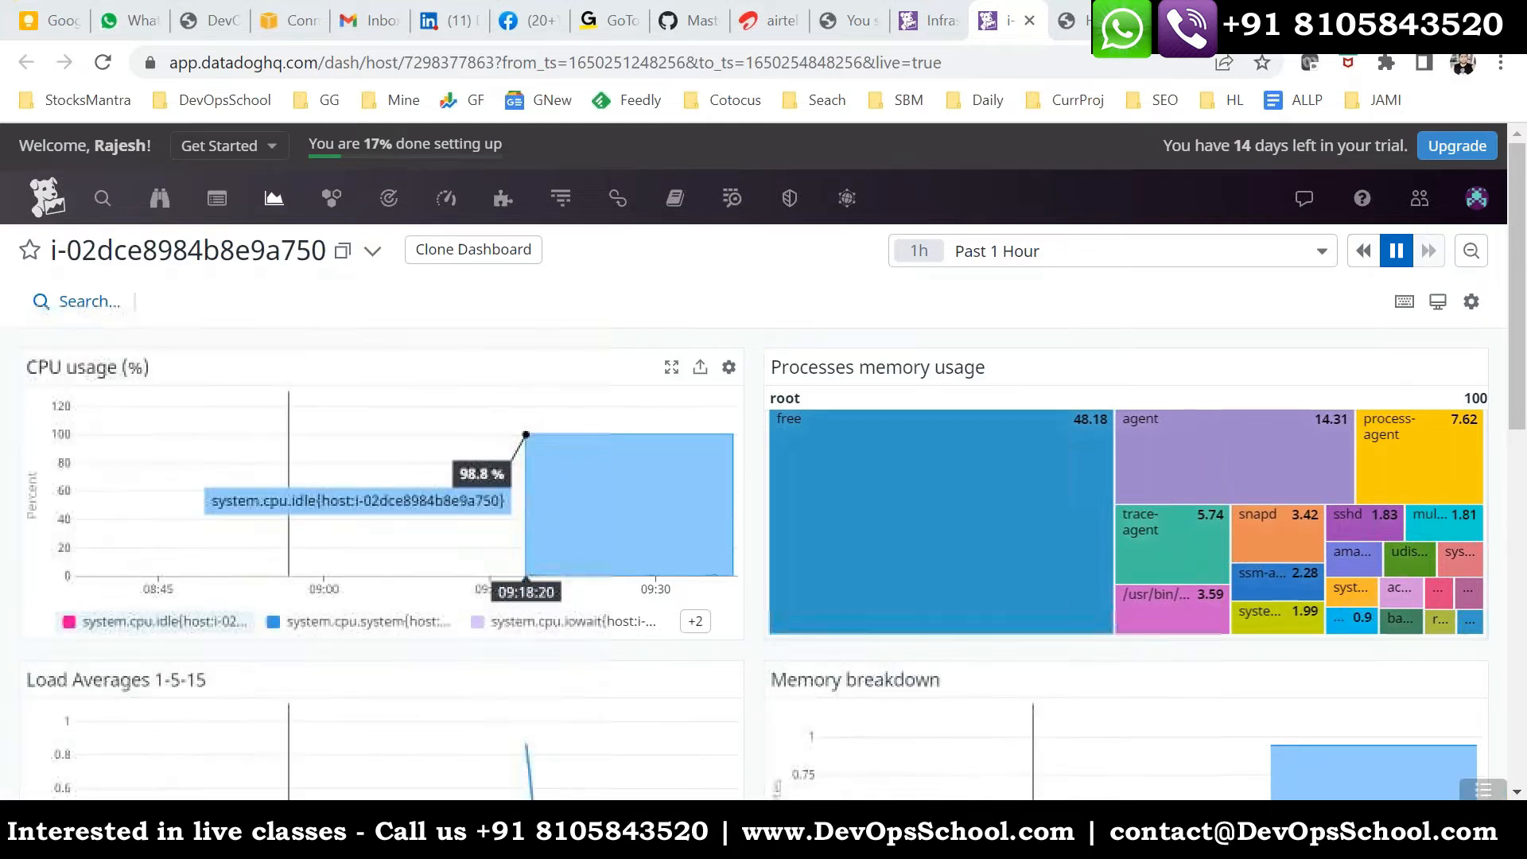
scroll(342, 586, "down", 10)
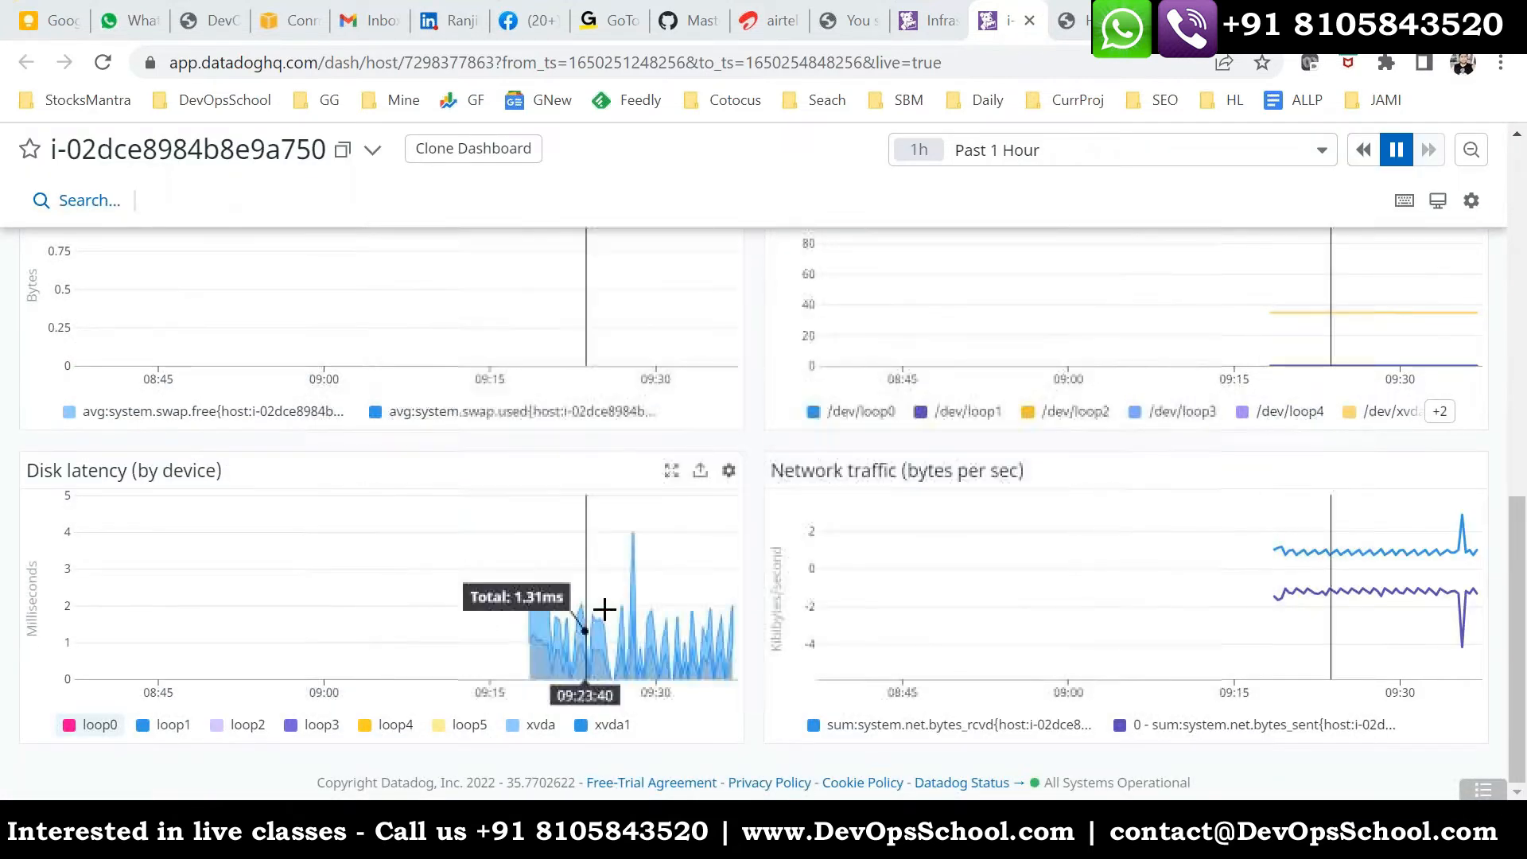
scroll(604, 610, "up", 10)
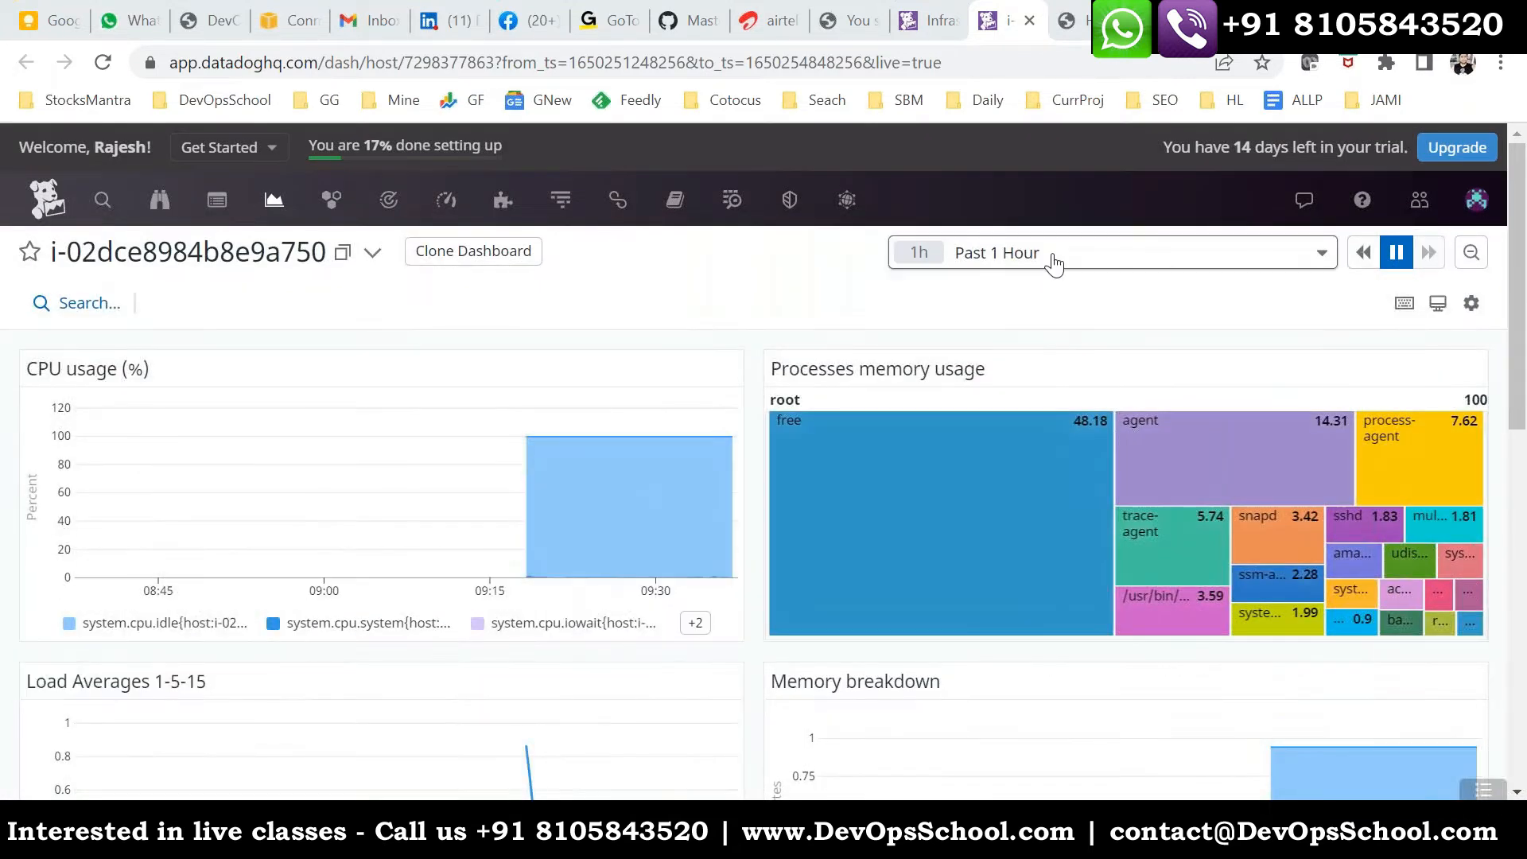
left_click(1055, 264)
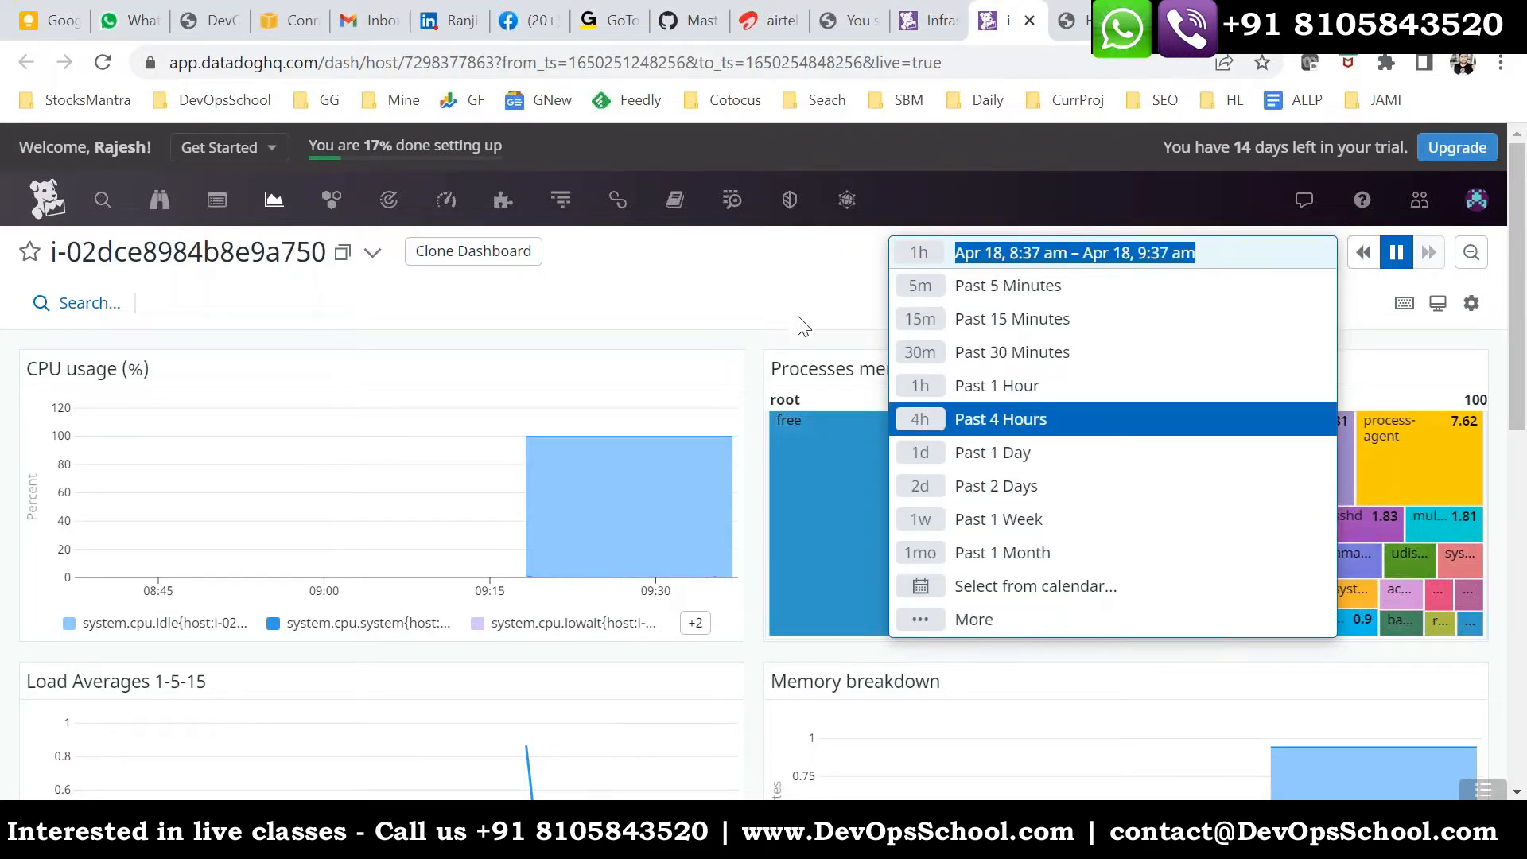
left_click(792, 285)
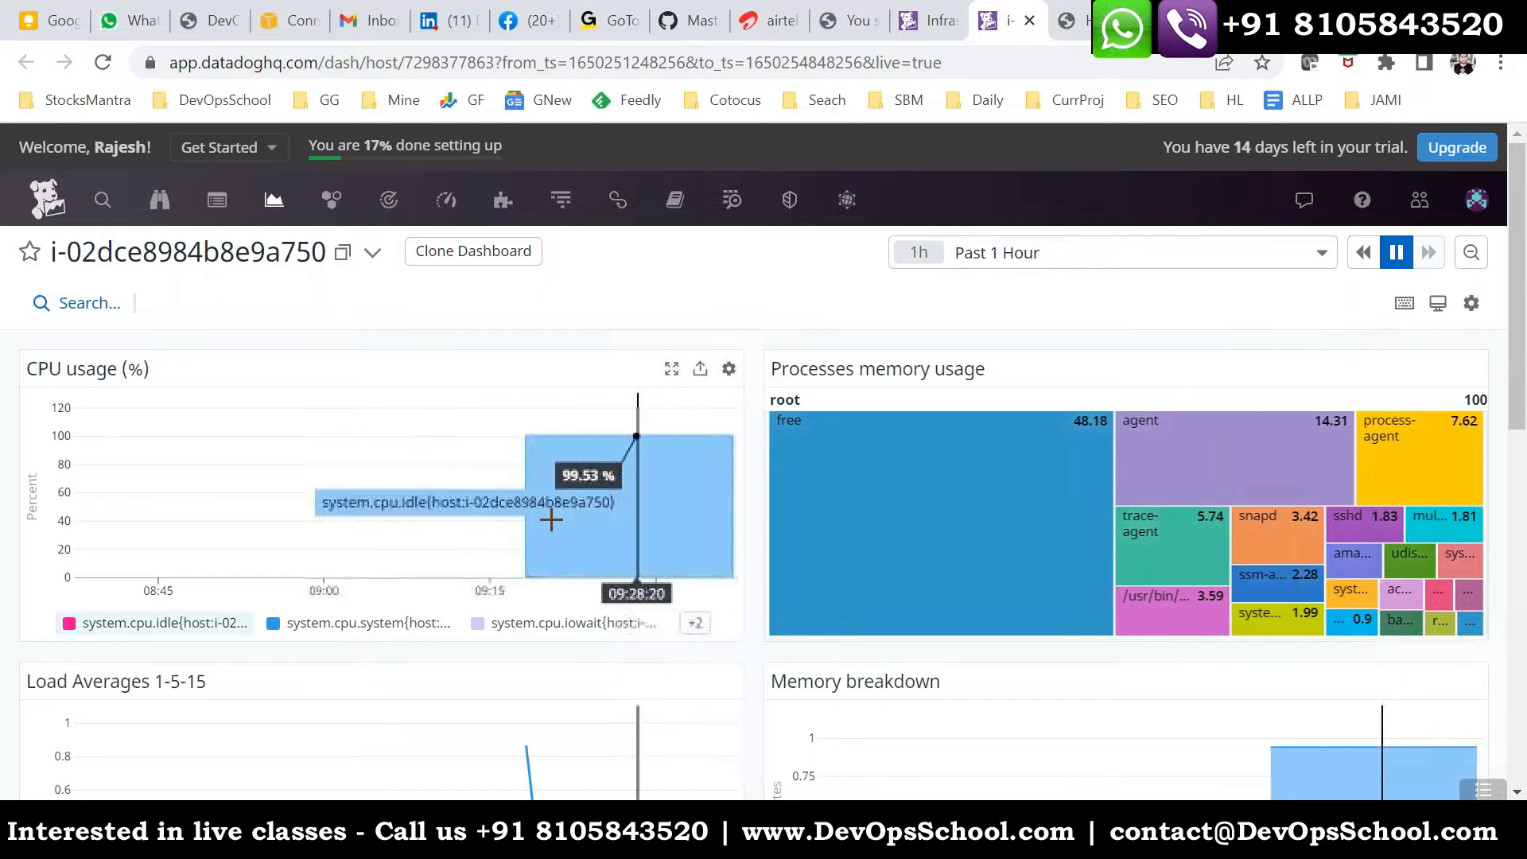
- Open the Metrics Explorer and check its graph settings and the choices for one graph per group
mouse_move(444, 209)
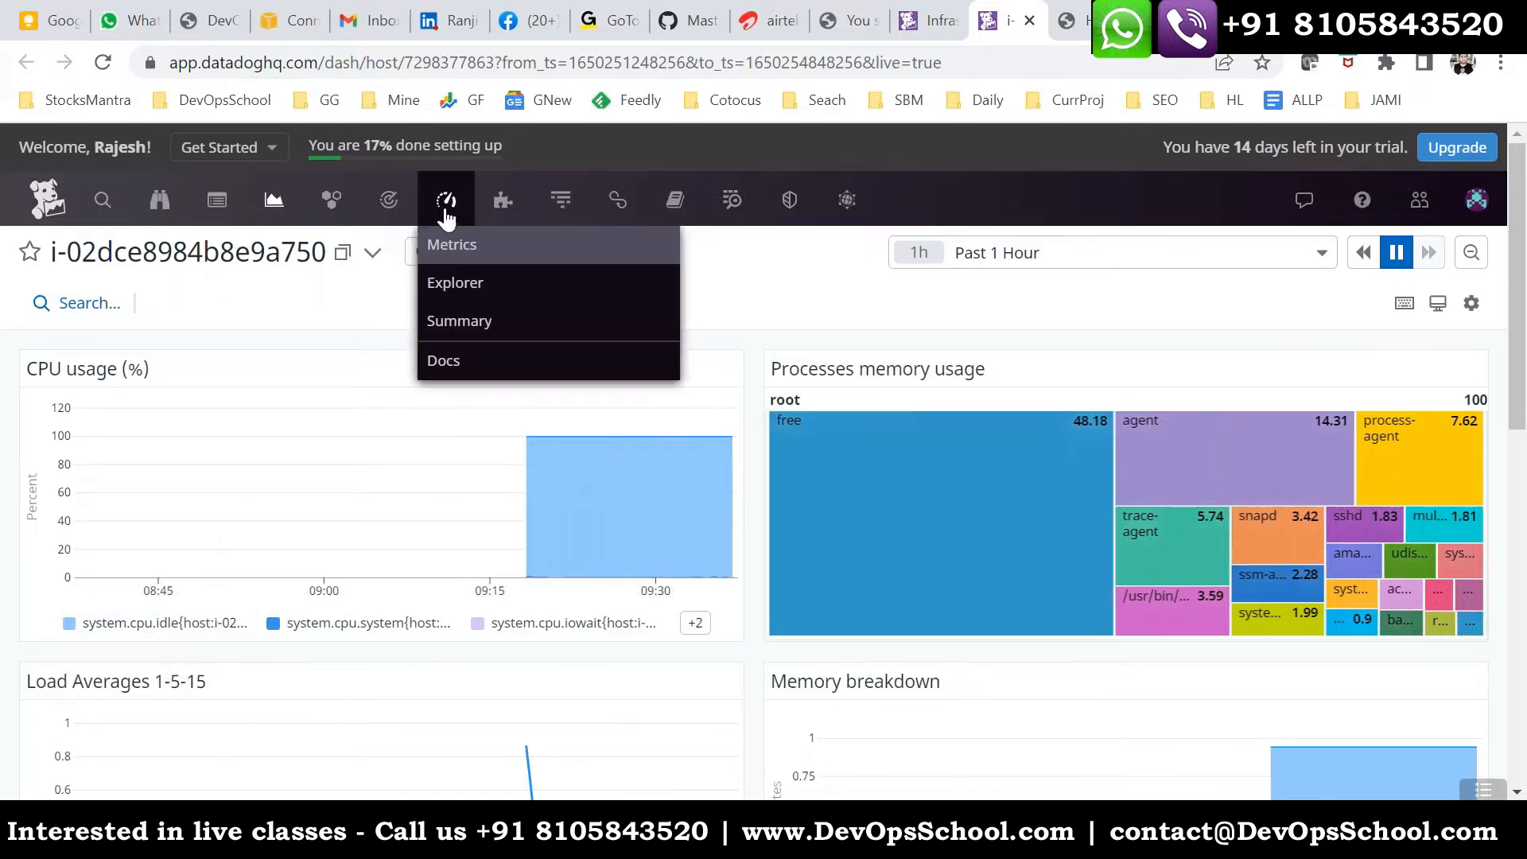
left_click(458, 280)
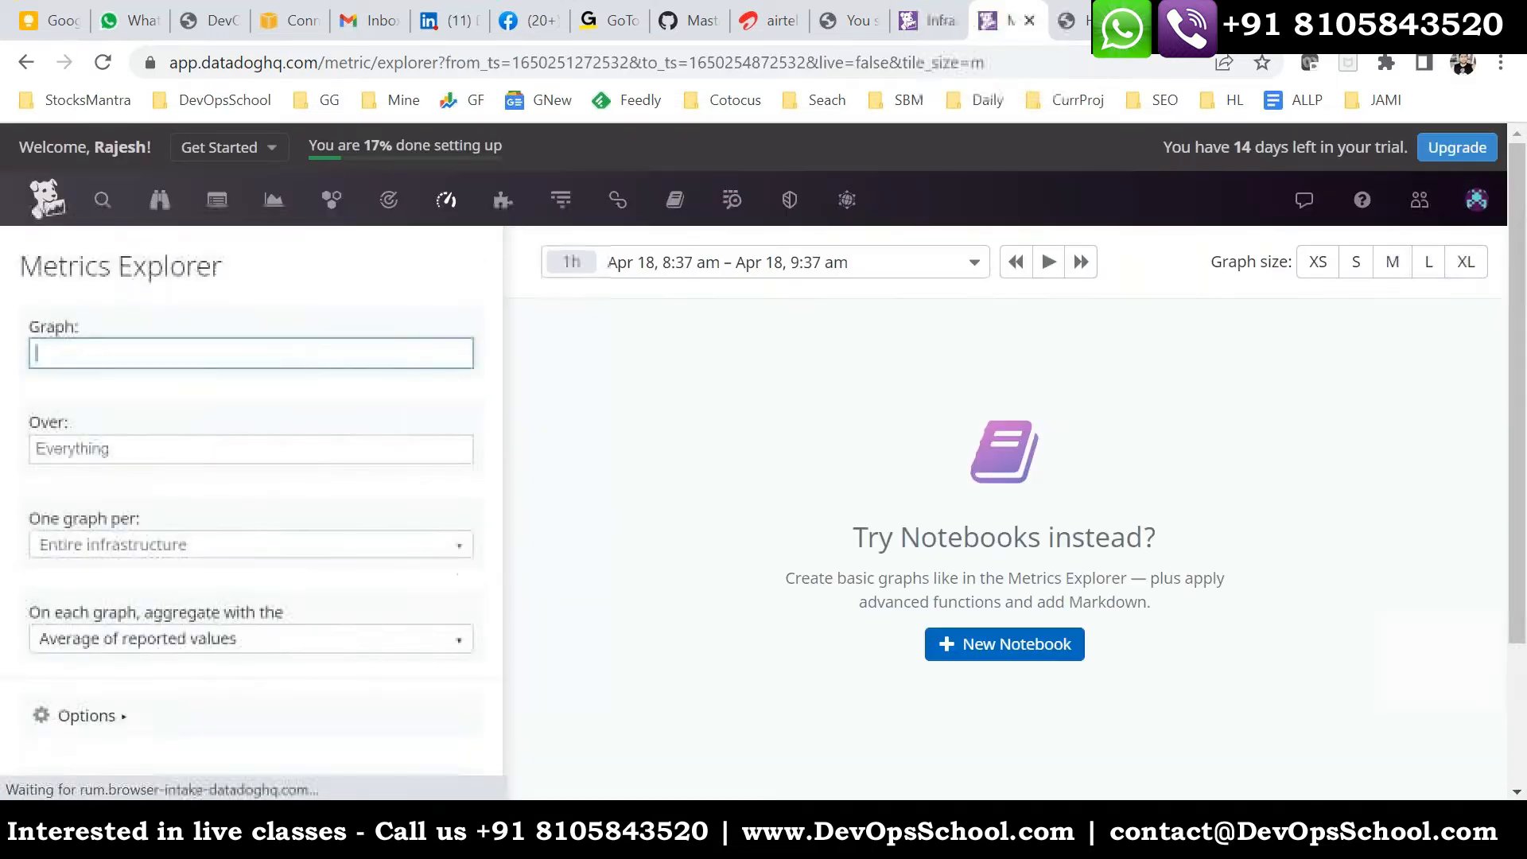
scroll(243, 586, "down", 2)
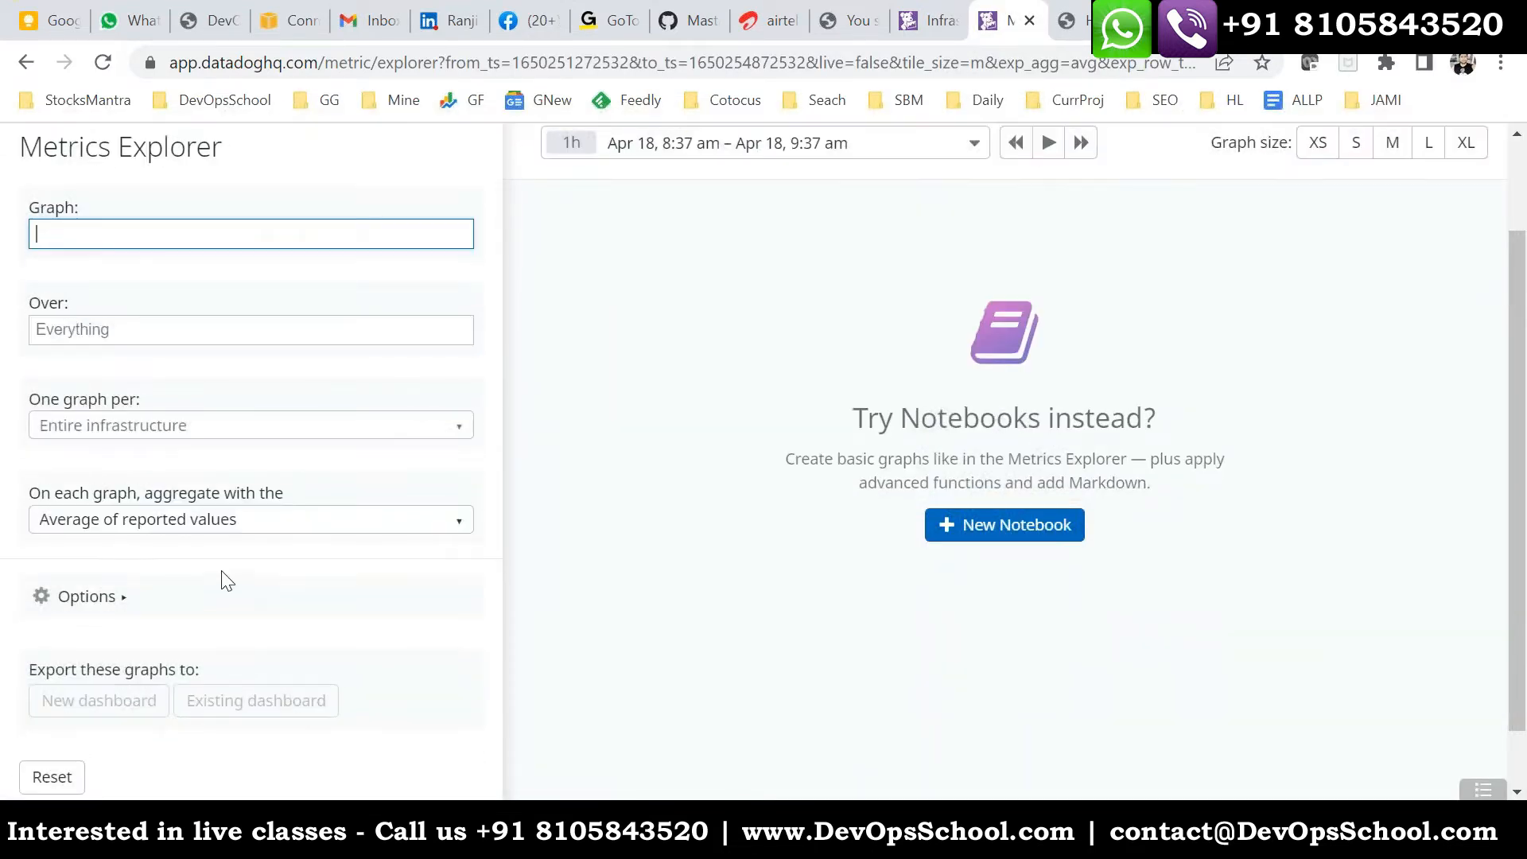
left_click(50, 429)
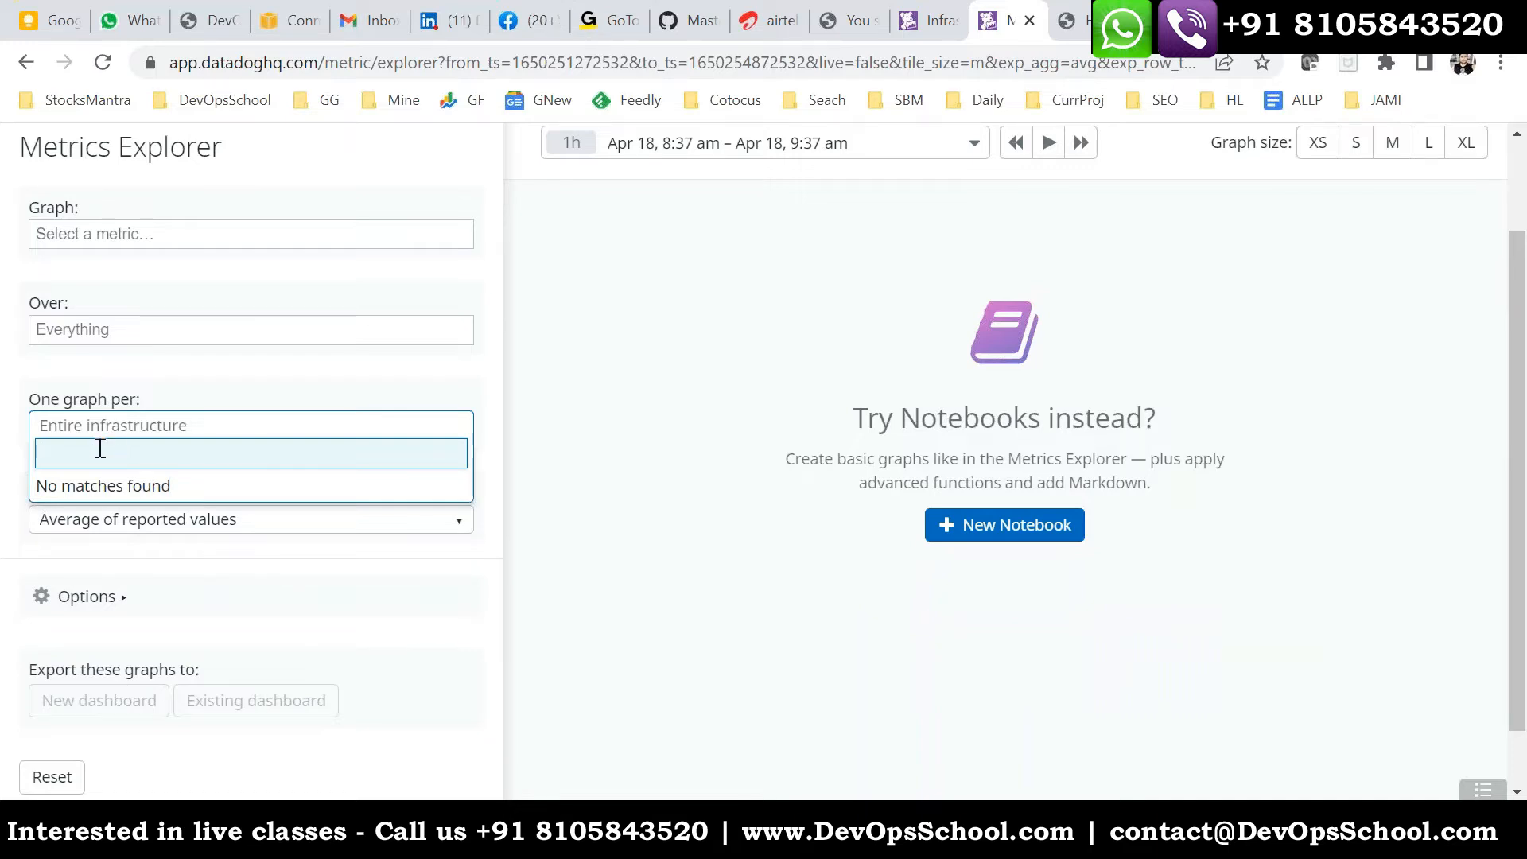
scroll(371, 301, "up", 2)
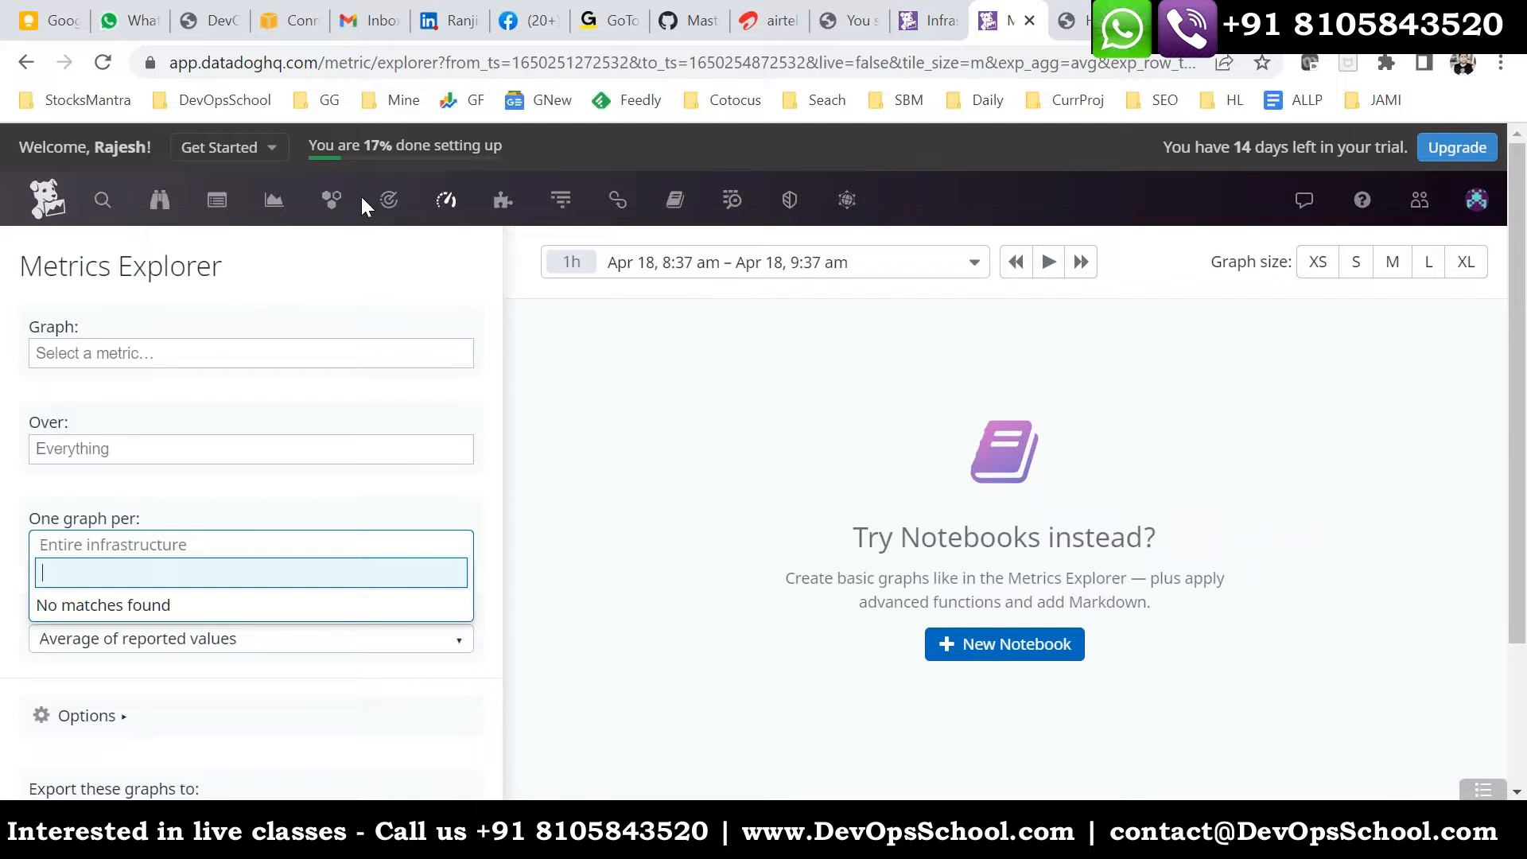
- Return to the Infrastructure List and look over the Integrations and Metrics options
mouse_move(331, 211)
left_click(350, 322)
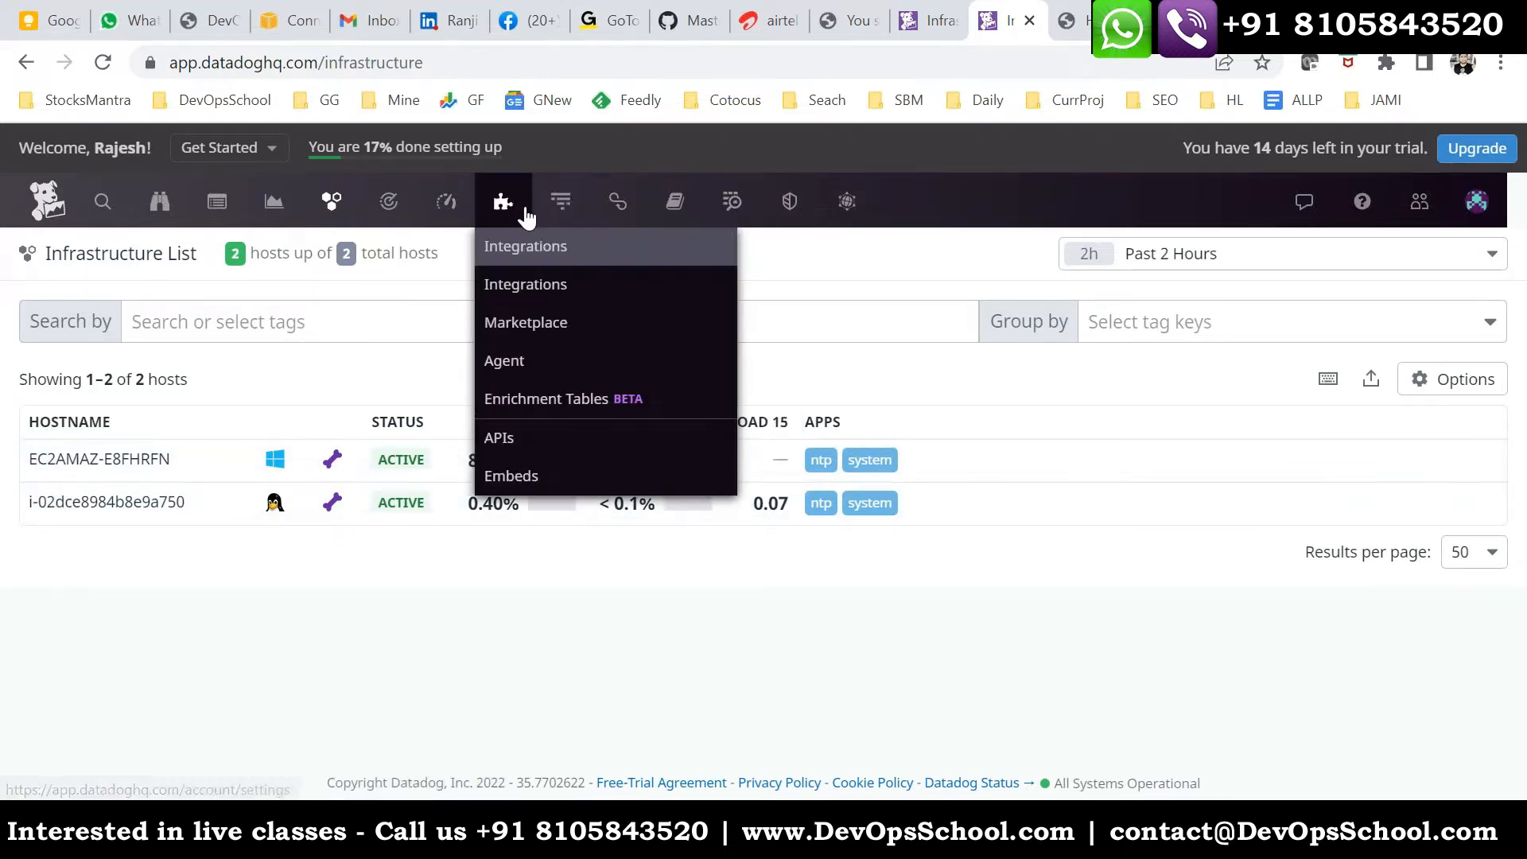
mouse_move(499, 210)
mouse_move(446, 208)
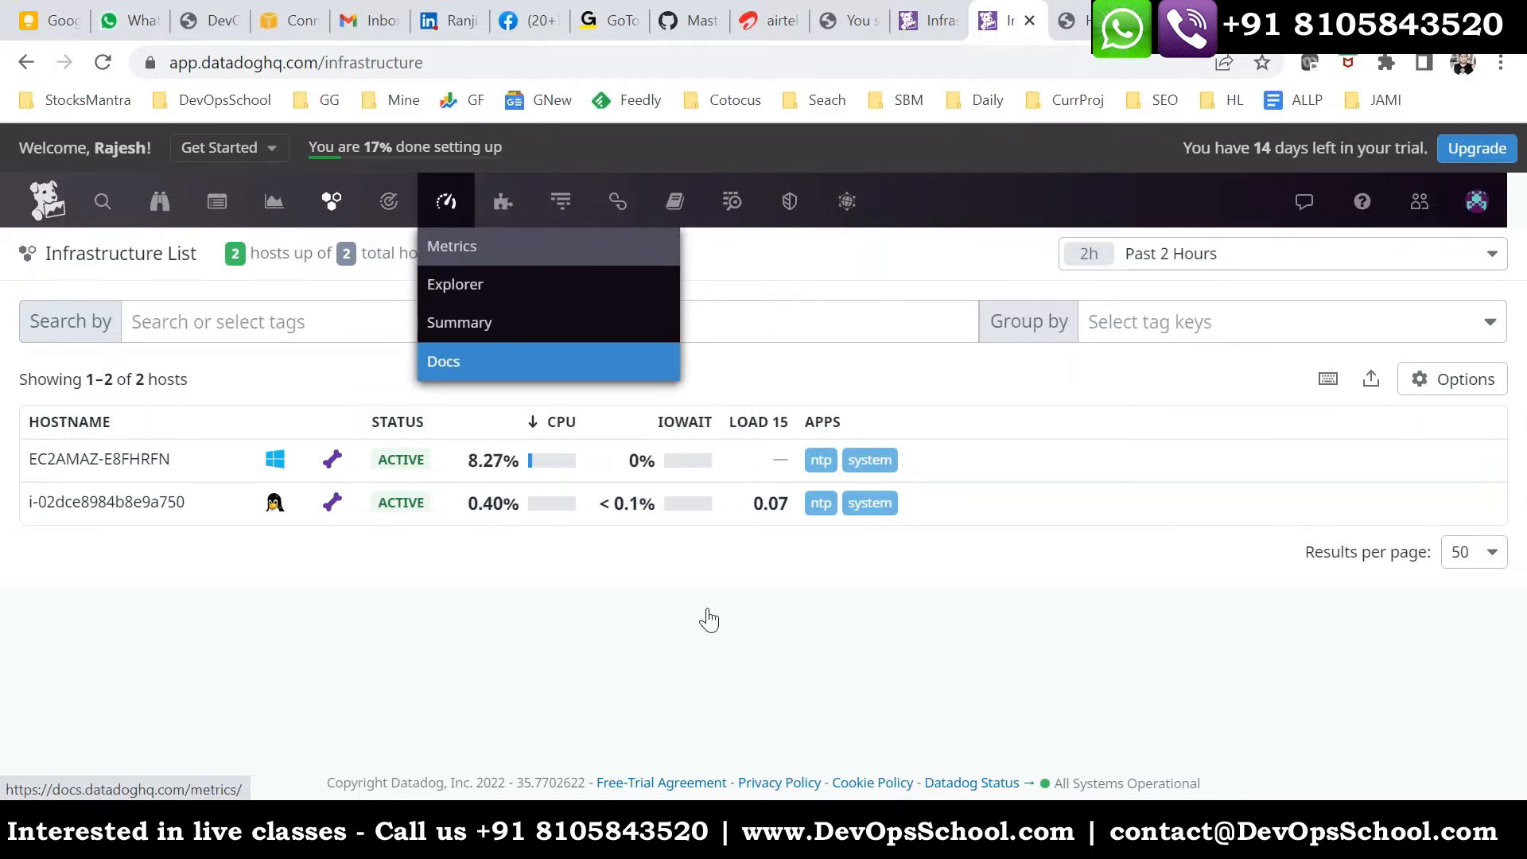
- Switch back to datadog.yaml in the Remote Desktop session and read from the API key and site settings down to the hostname parameter
left_click(477, 830)
scroll(481, 425, "up", 12)
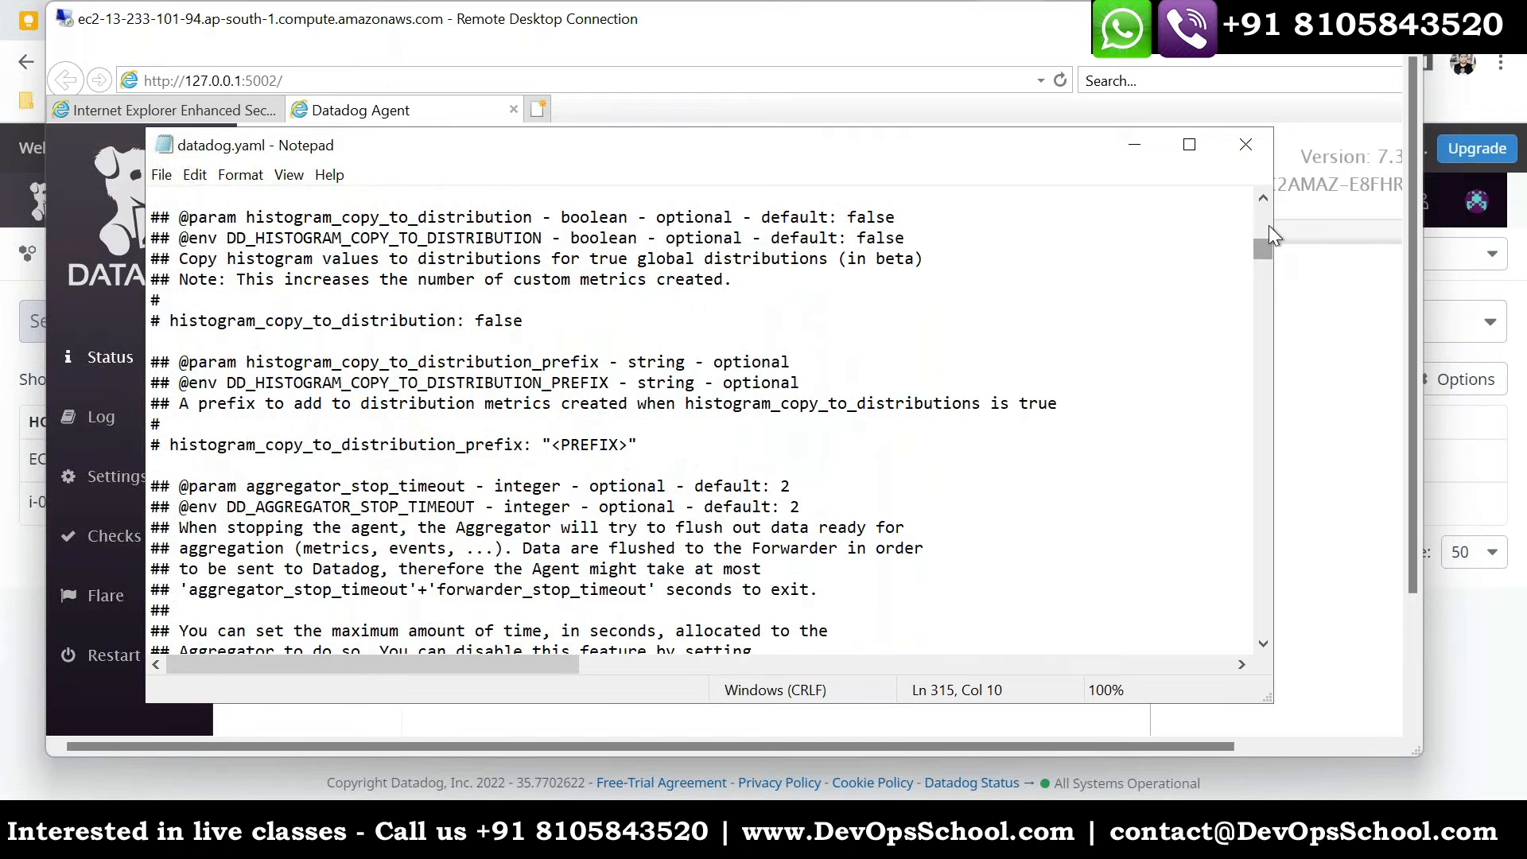
left_click_drag(1263, 249, 1262, 214)
scroll(767, 423, "down", 10)
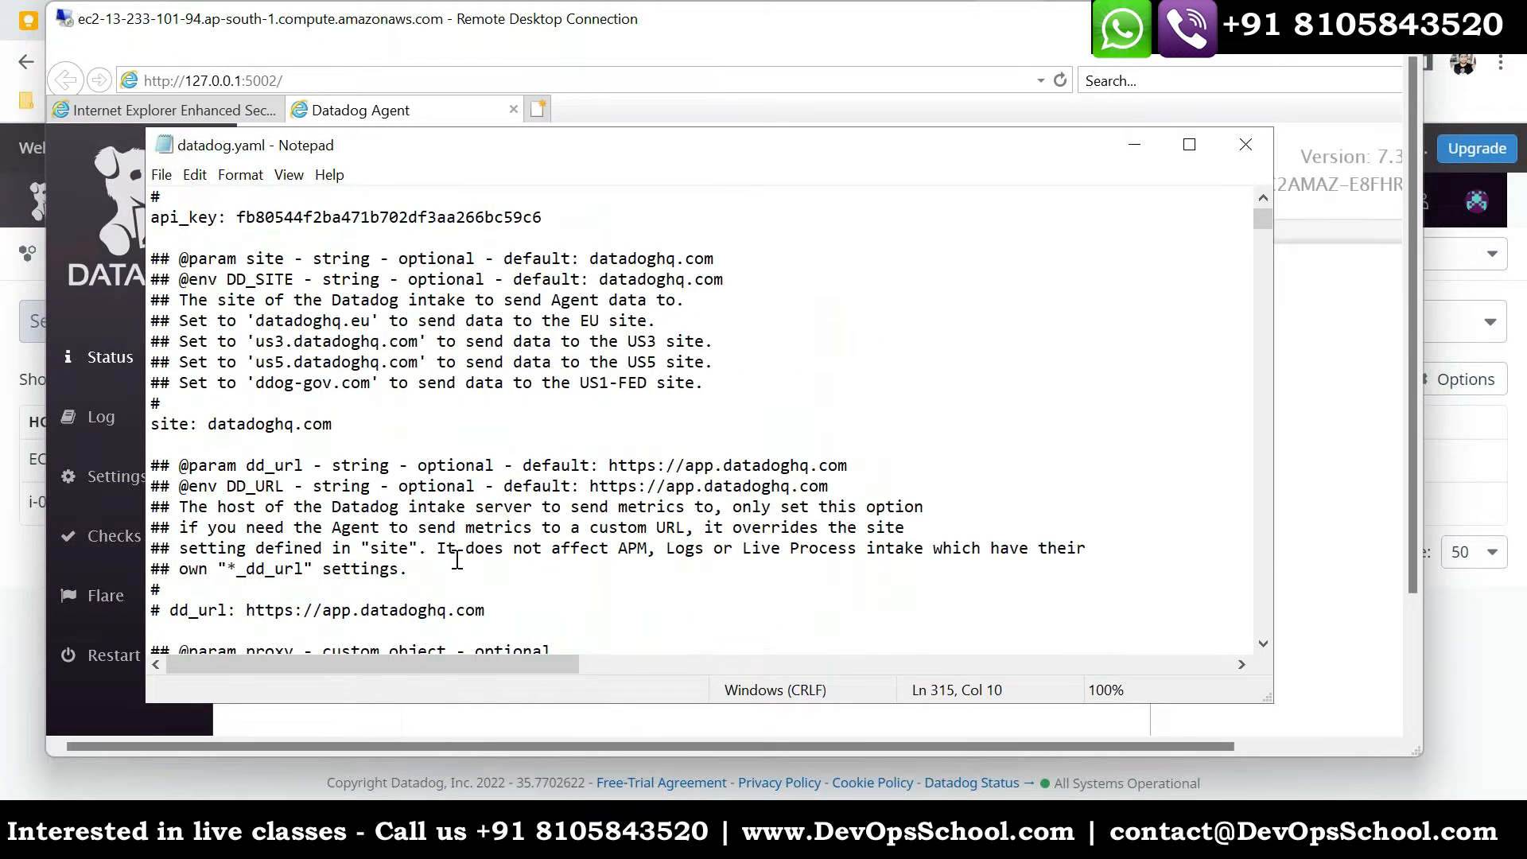
scroll(451, 527, "down", 5)
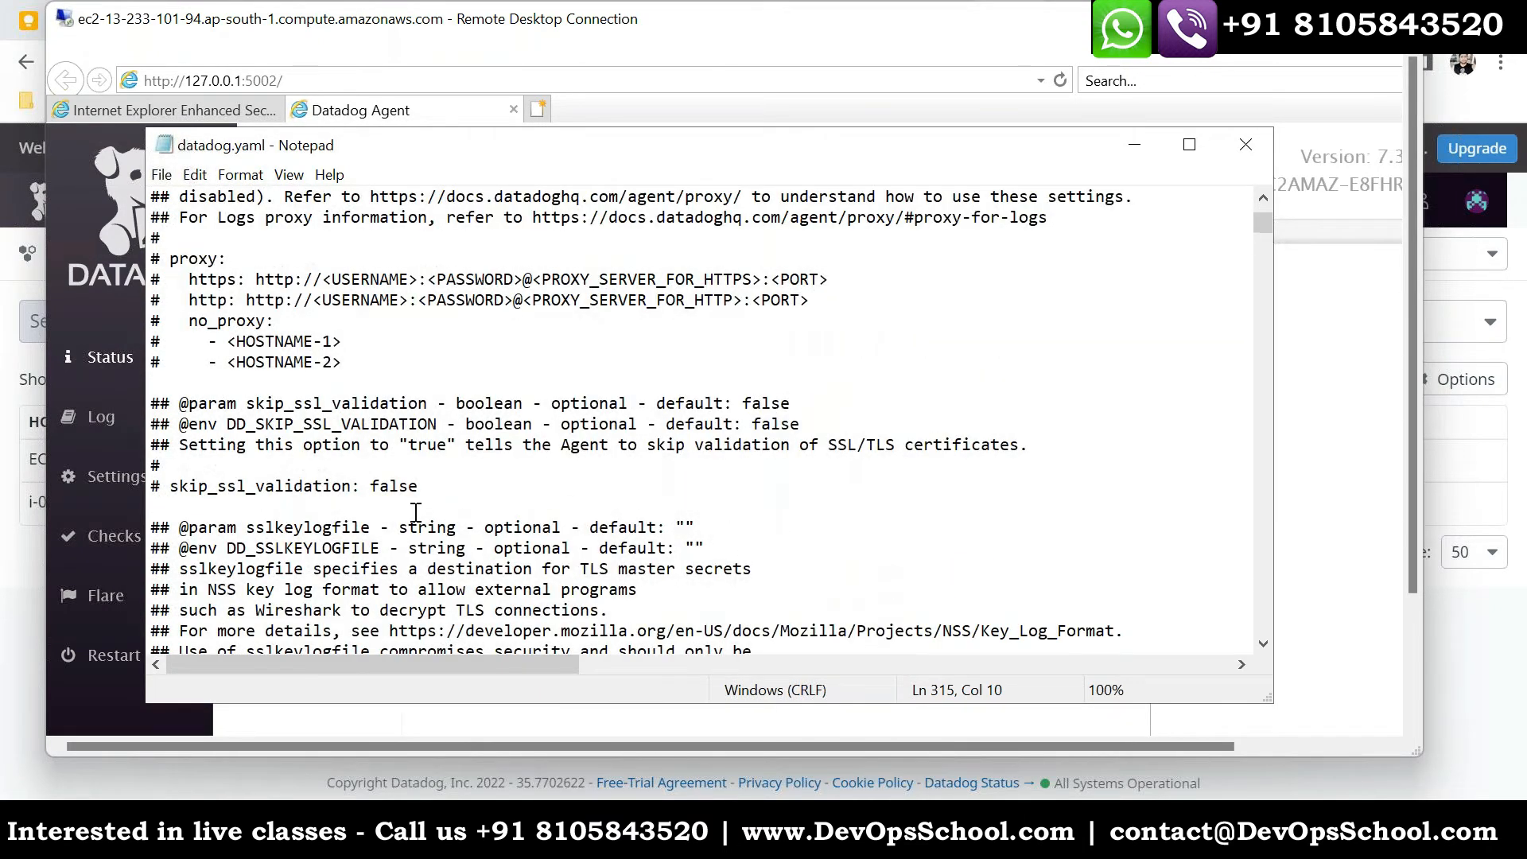
scroll(335, 541, "down", 5)
- Examine the hostname, hostname_file and hostname_fqdn parameters in datadog.yaml and highlight the DD_HOSTNAME block
left_click(383, 493)
key("ctrl+f")
key("Escape")
scroll(385, 487, "down", 3)
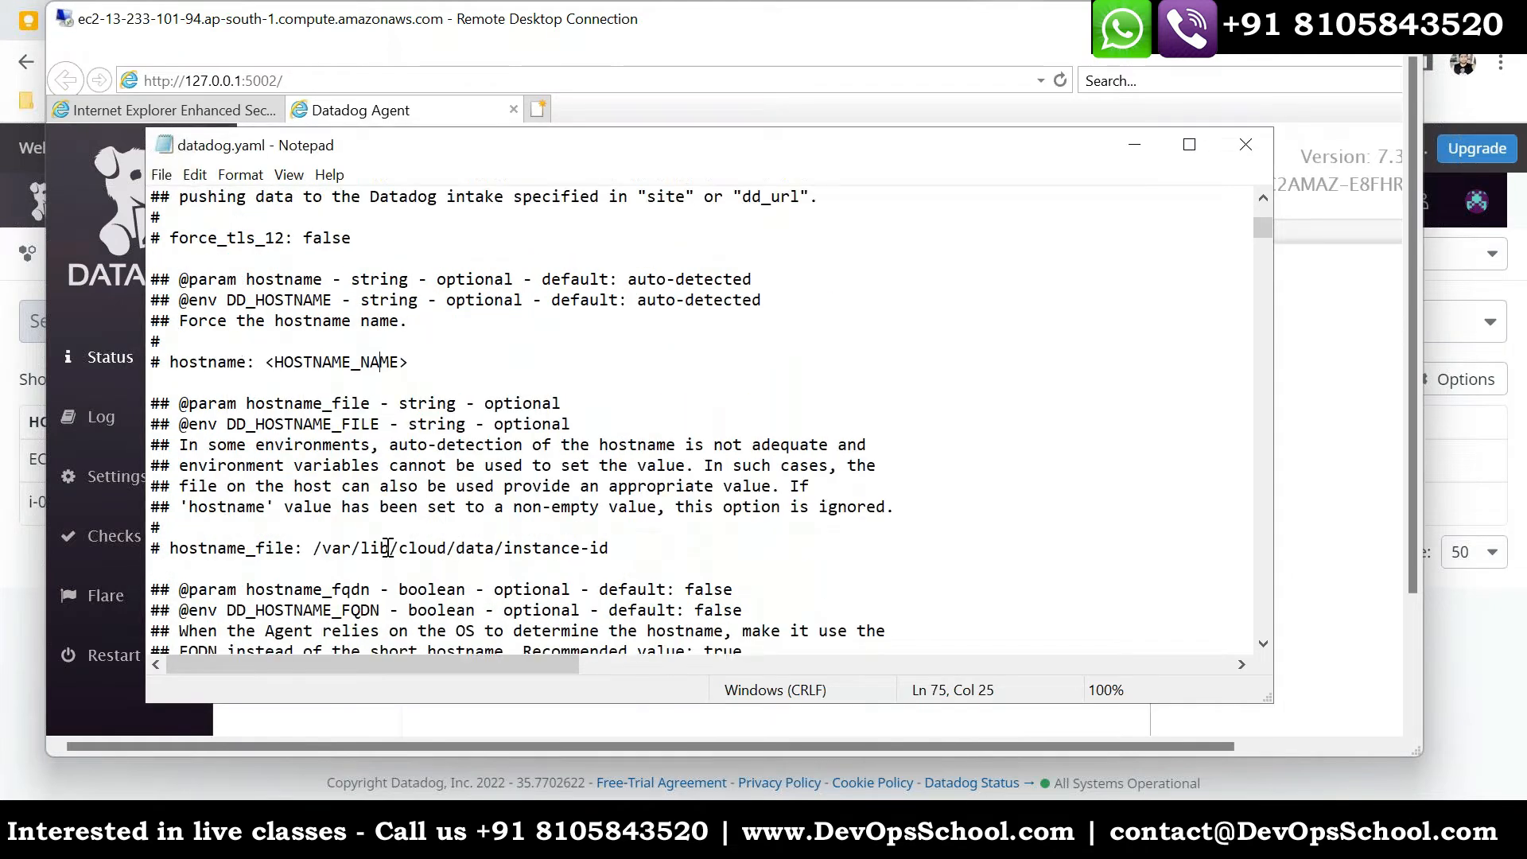
left_click_drag(249, 446, 171, 437)
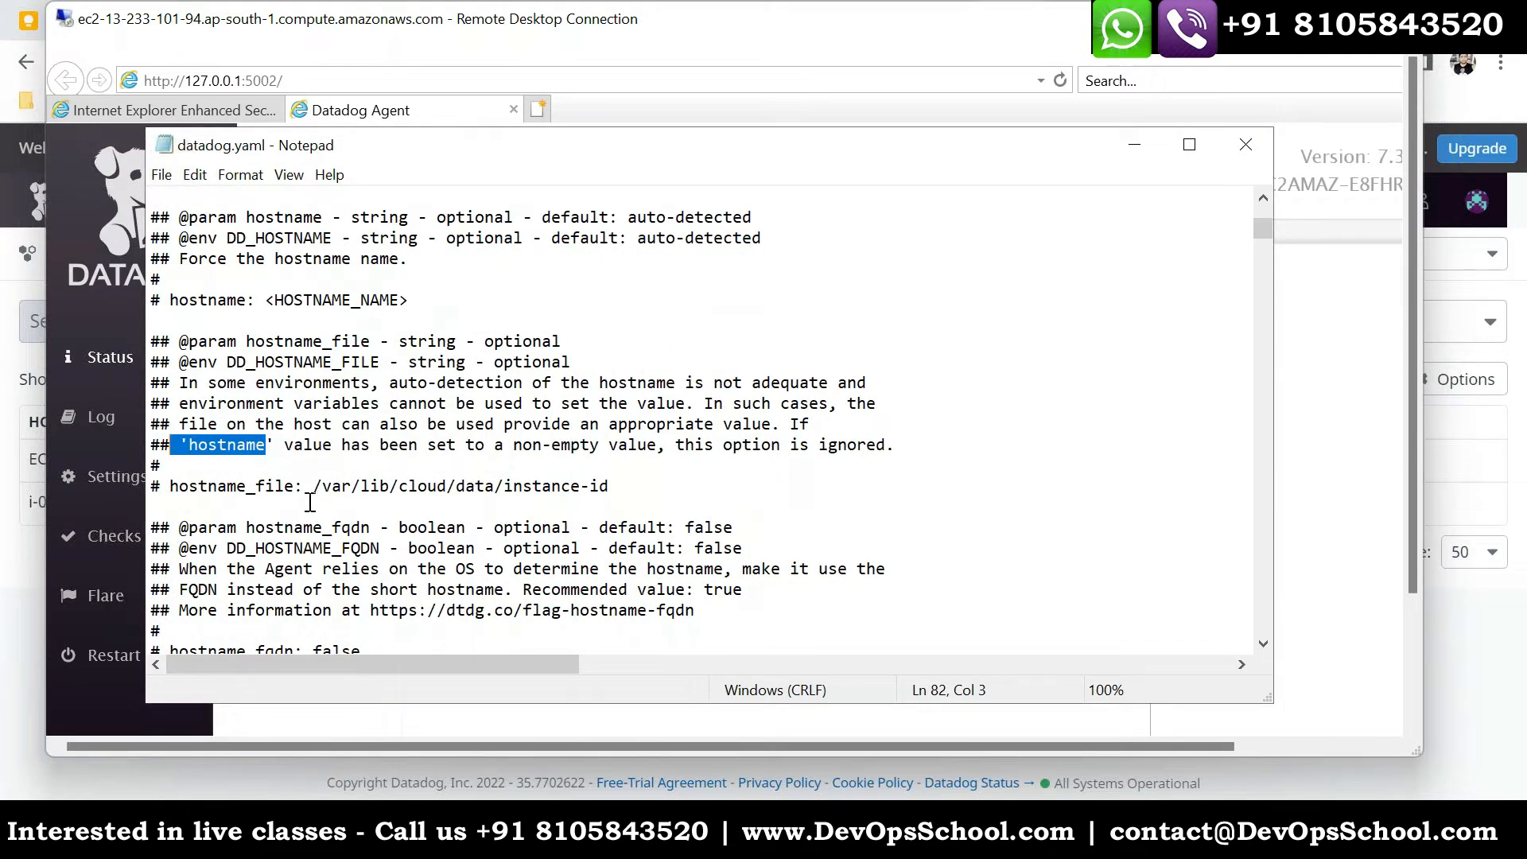
scroll(317, 515, "down", 1)
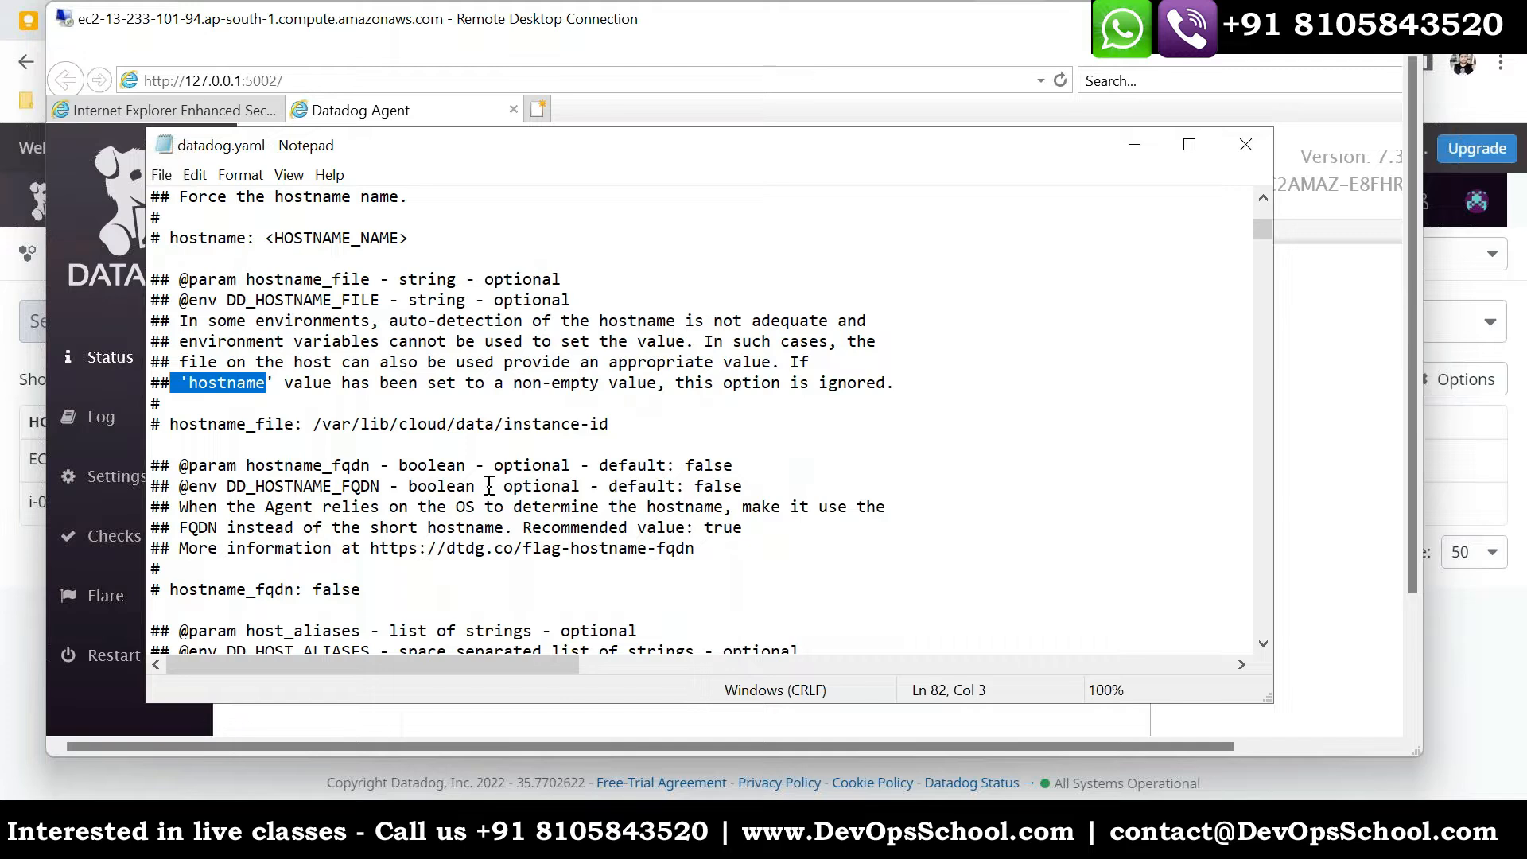
scroll(401, 271, "up", 1)
left_click_drag(415, 308, 150, 231)
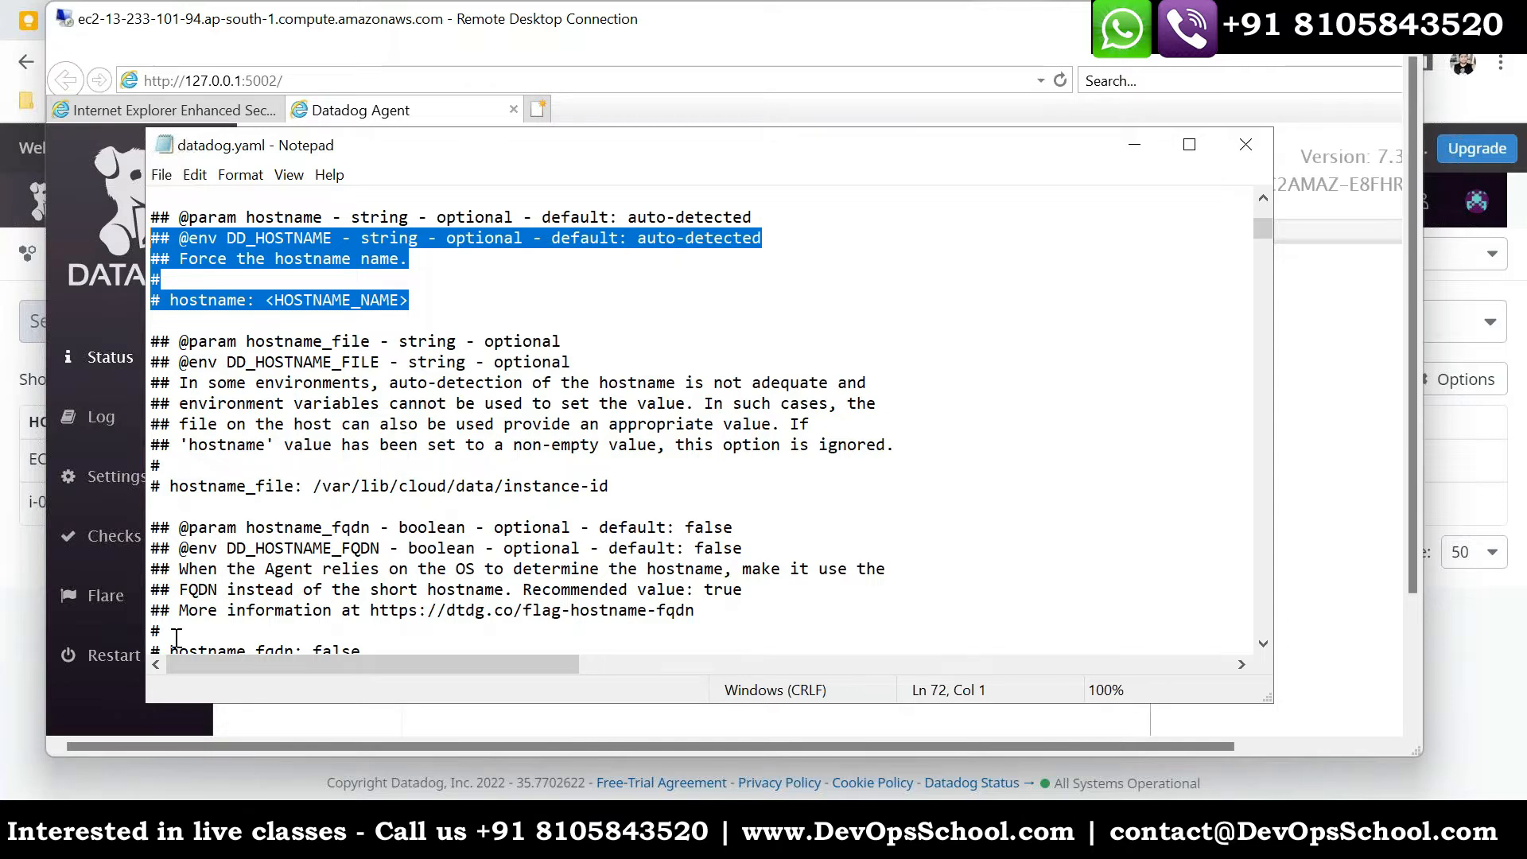
- Switch back to Datadog in the browser, open the Metrics Explorer and check the choices for one graph per group
left_click(199, 833)
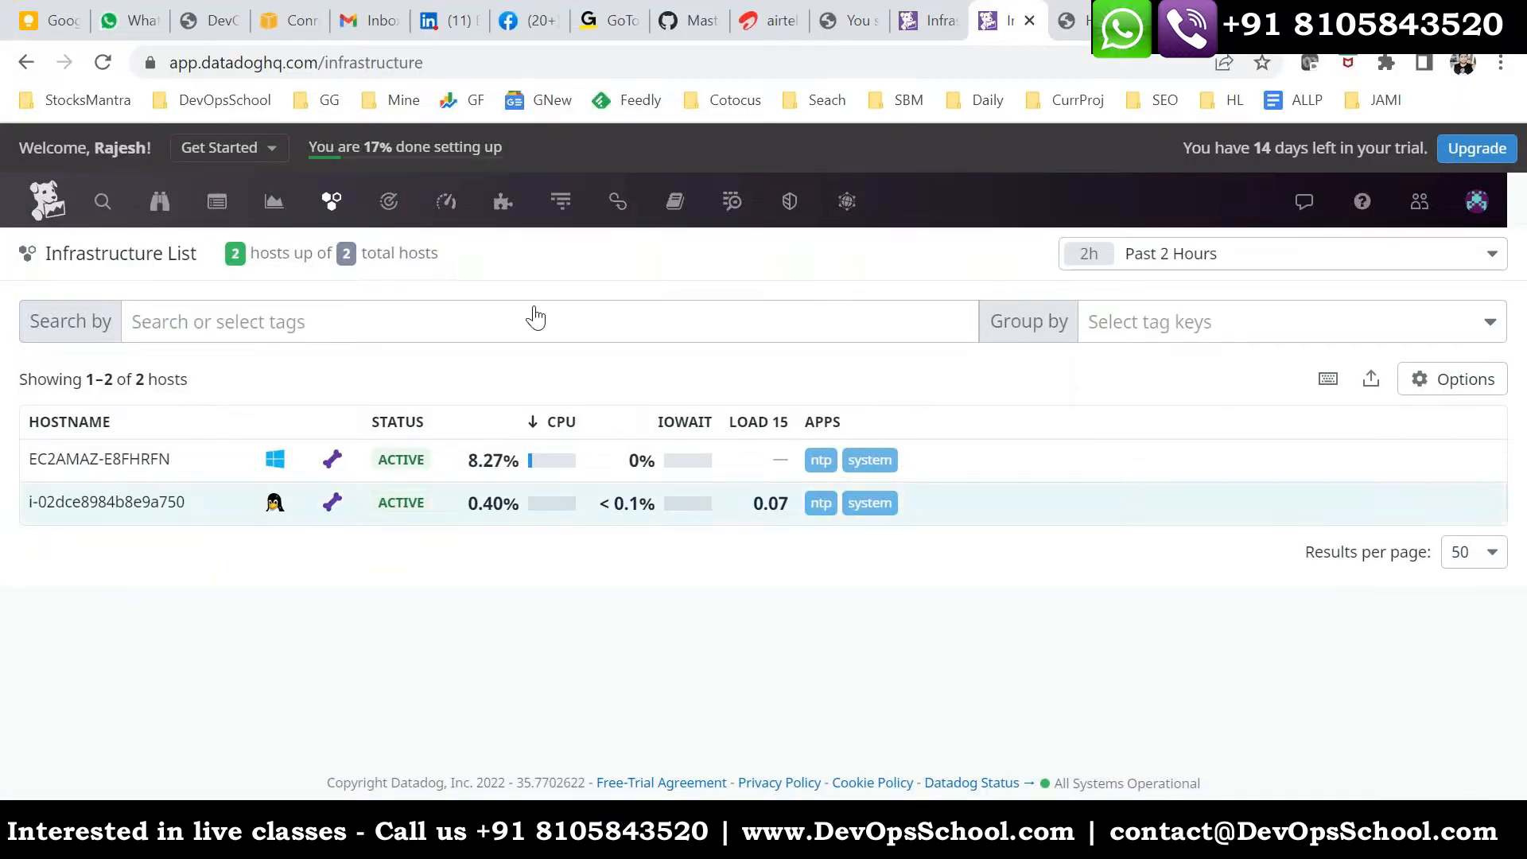
mouse_move(454, 222)
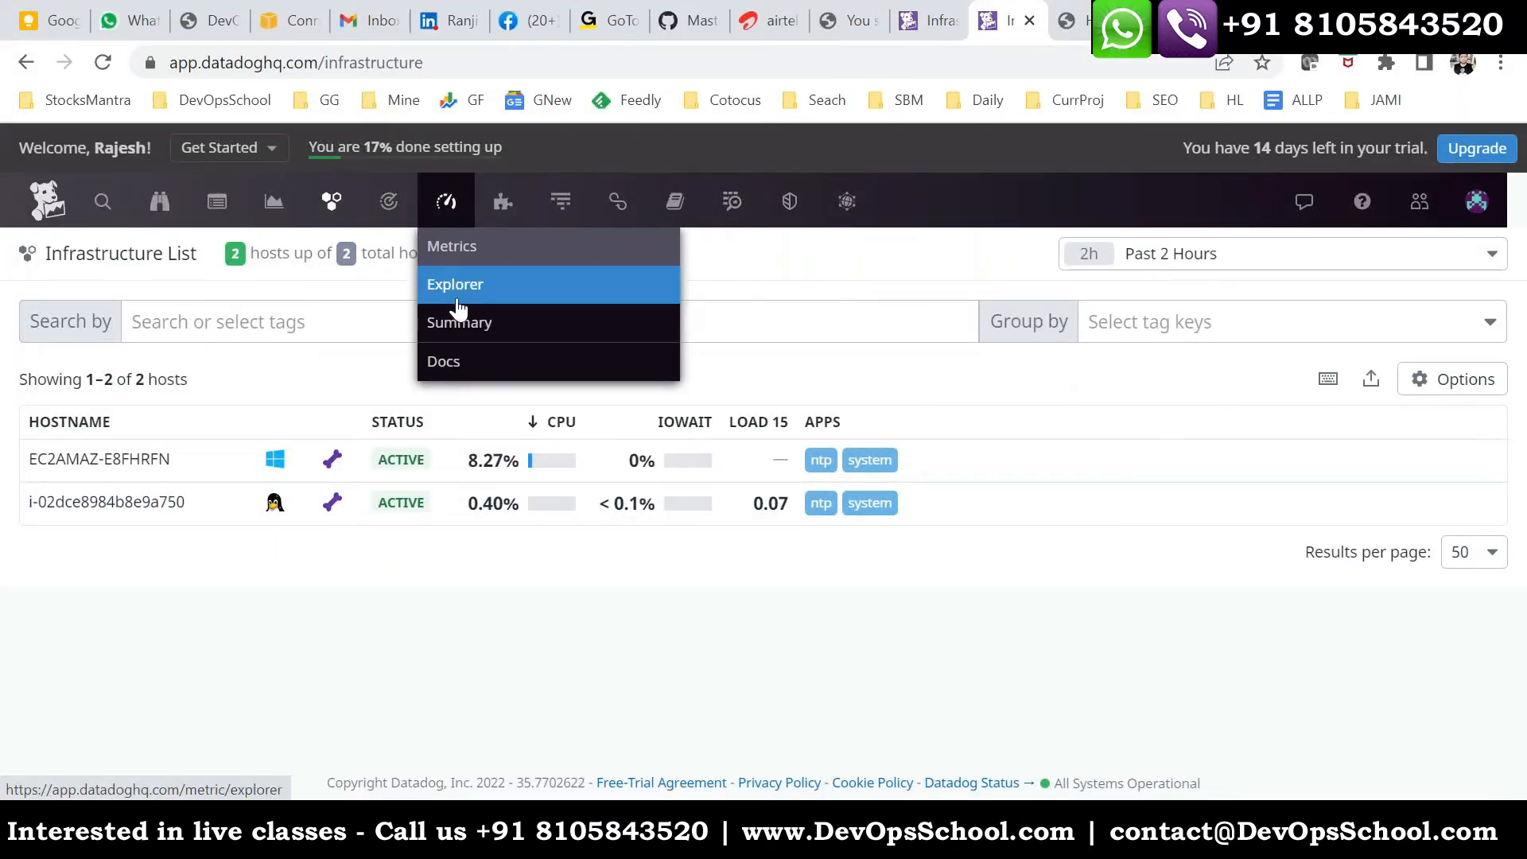
left_click(455, 288)
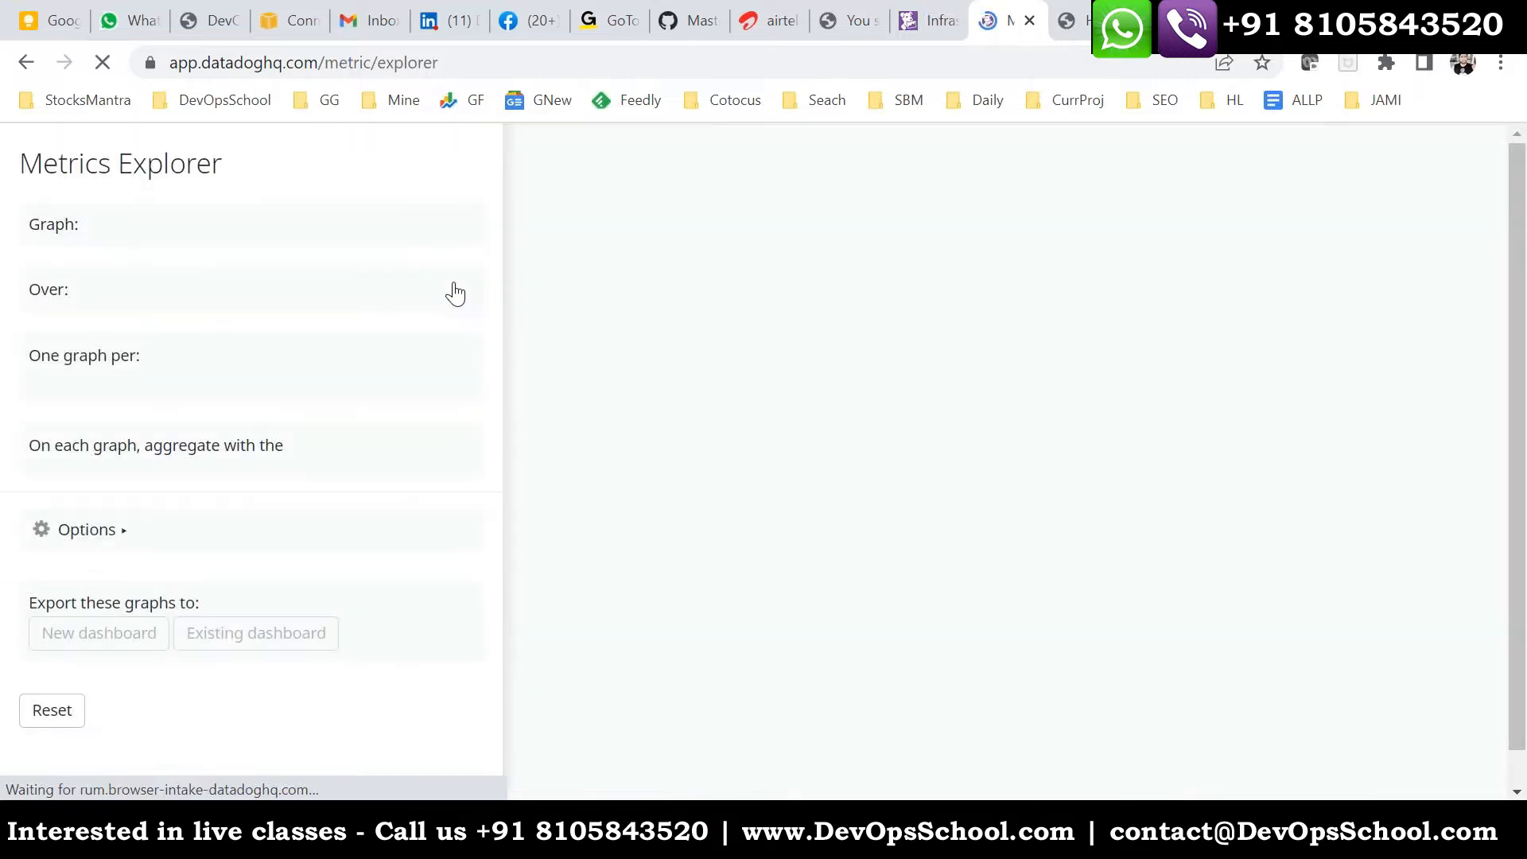
left_click(453, 547)
left_click(466, 550)
left_click(465, 550)
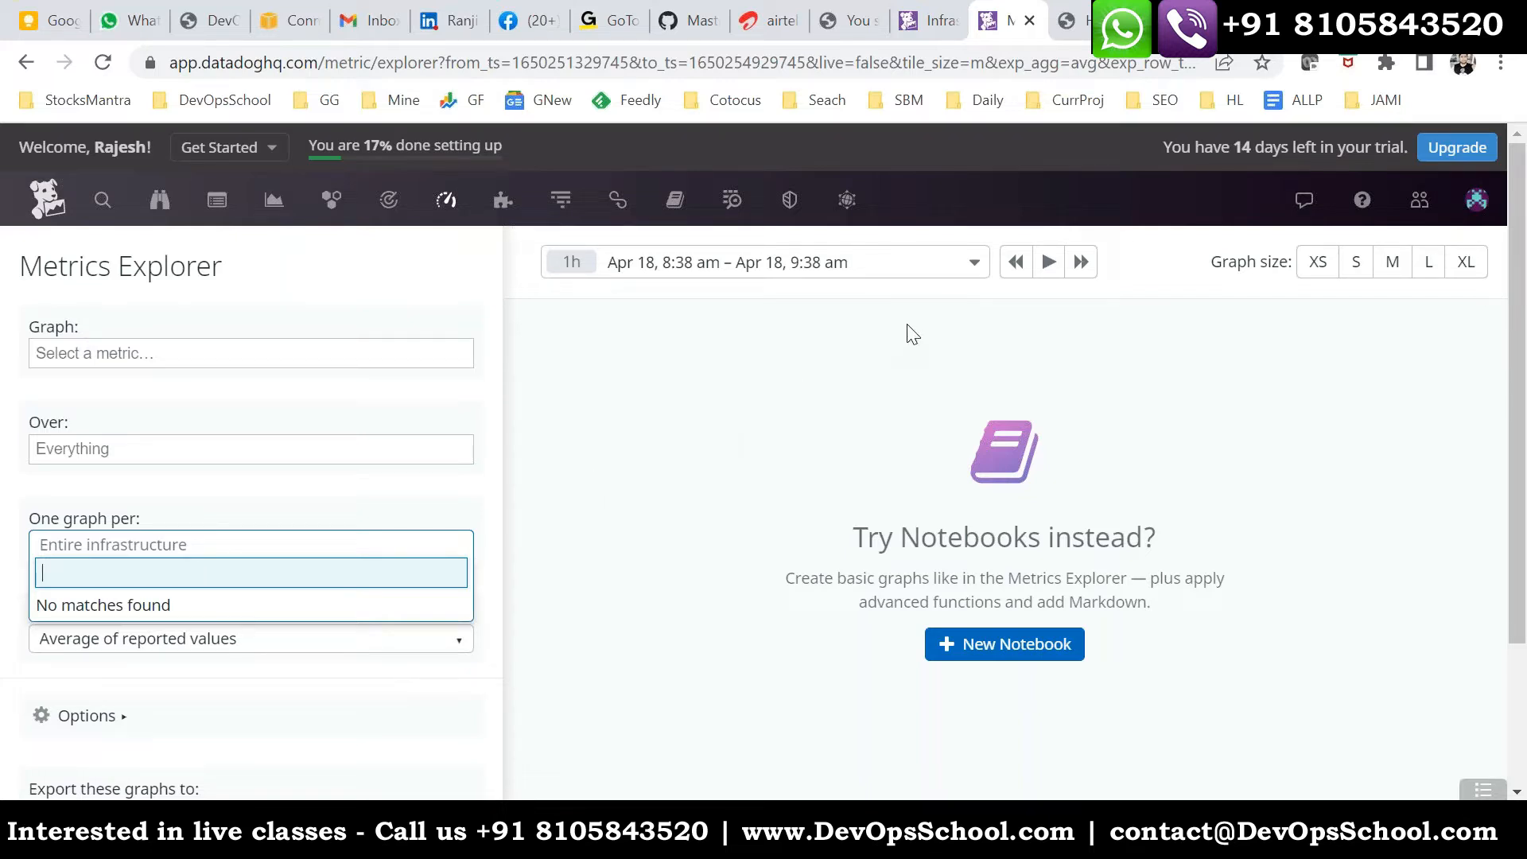
left_click(402, 525)
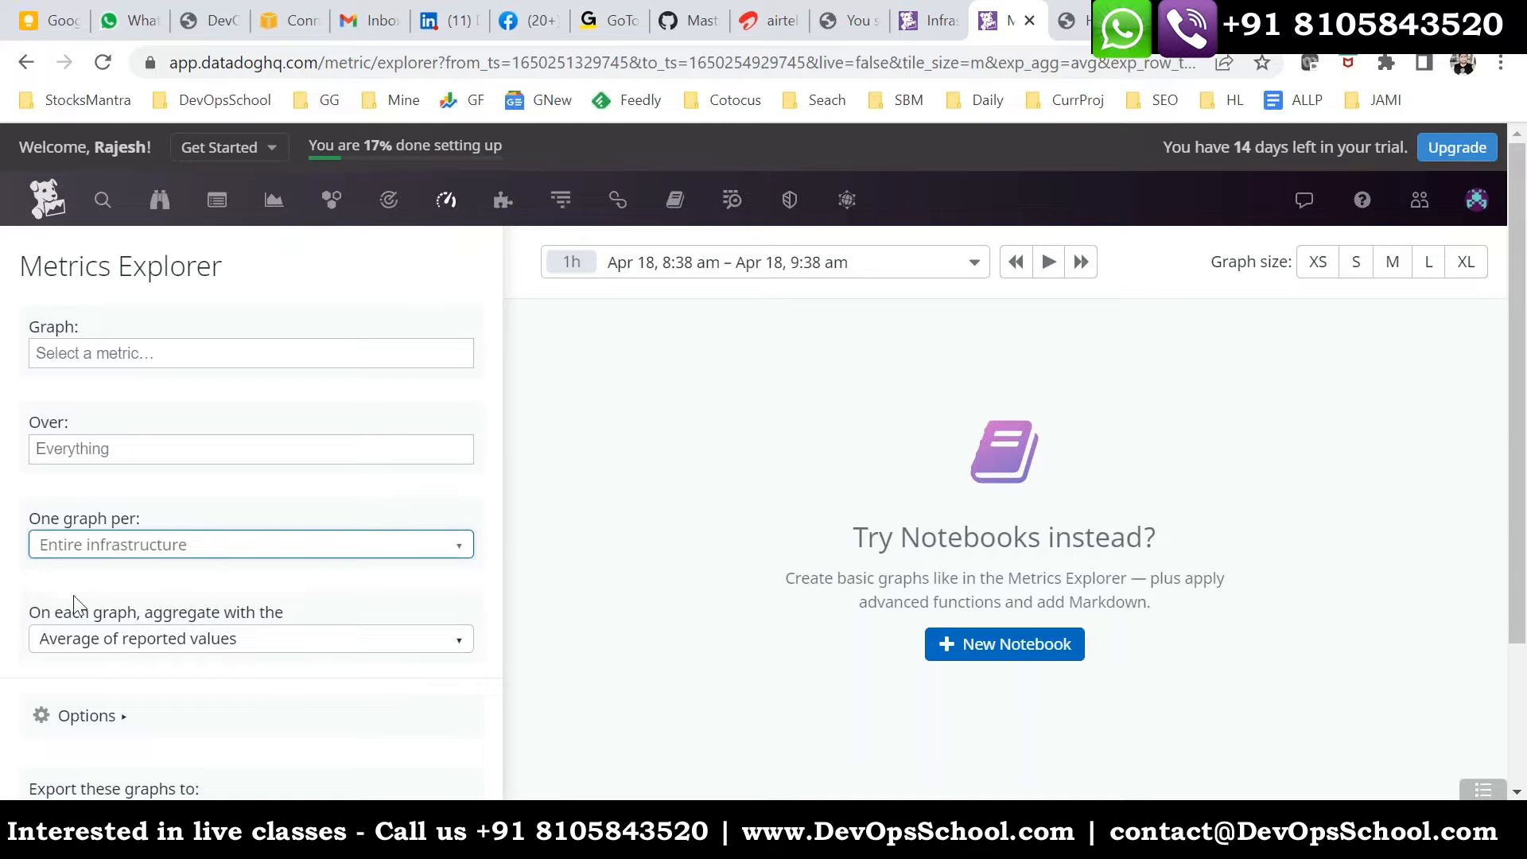
left_click(109, 559)
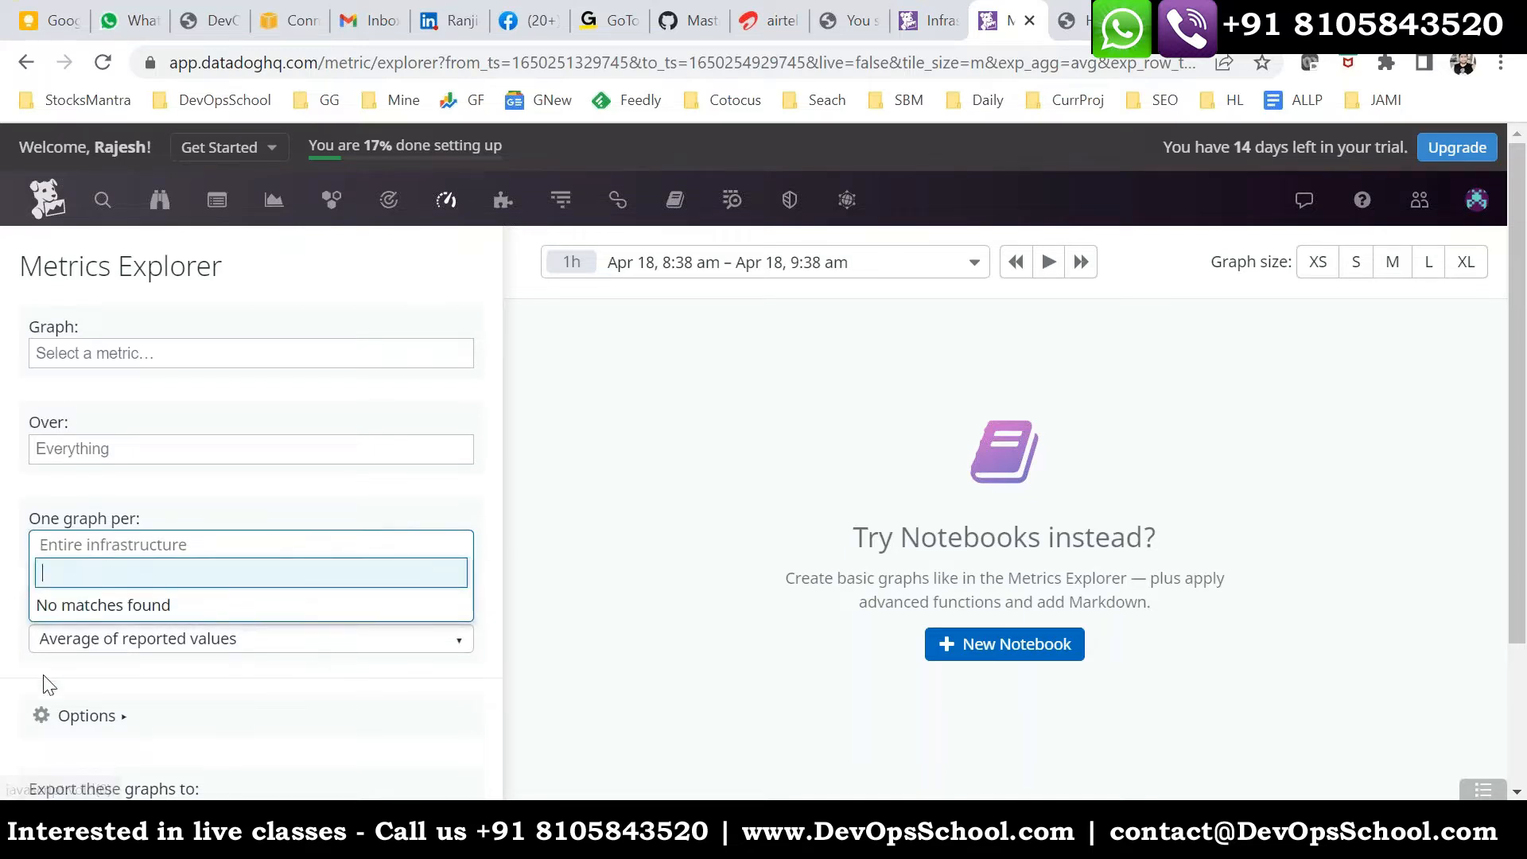
- Set the Metrics Explorer time range to Past 1 Hour and search the one-graph-per choices for "i"
left_click(936, 273)
left_click(972, 270)
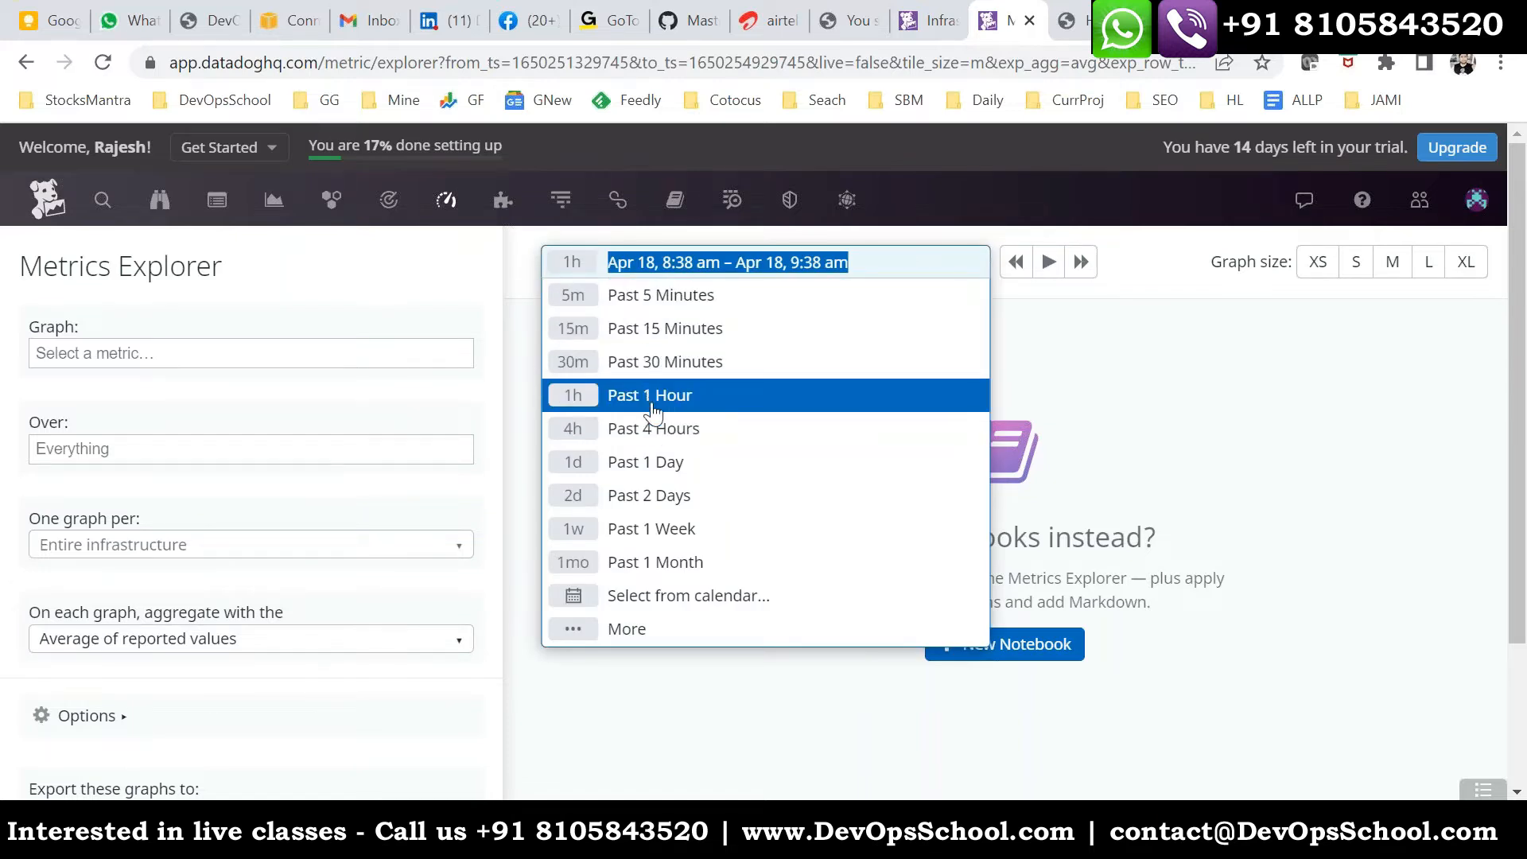
left_click(653, 407)
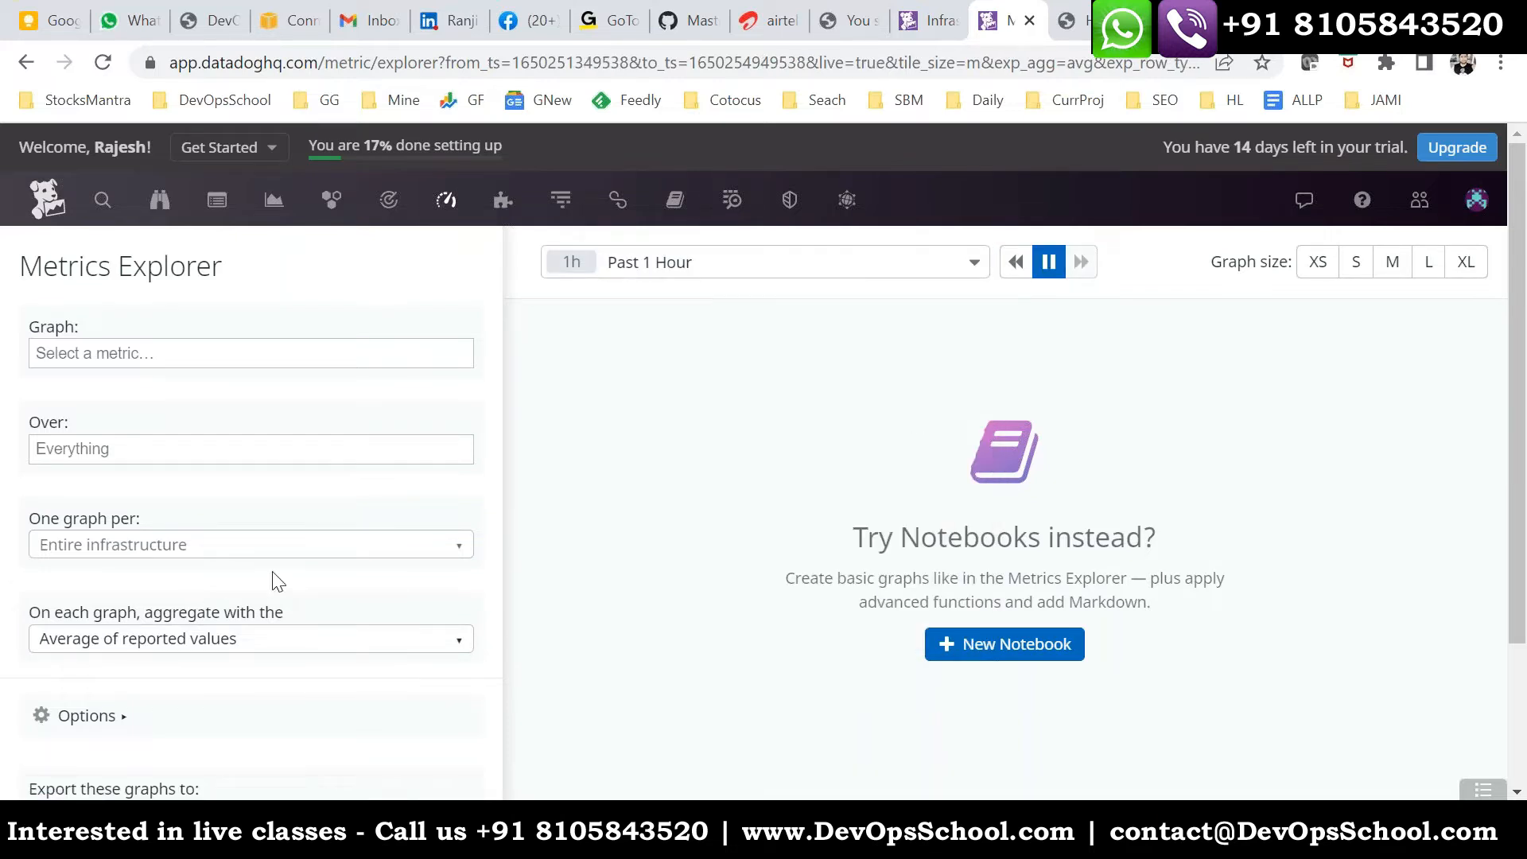
left_click(236, 547)
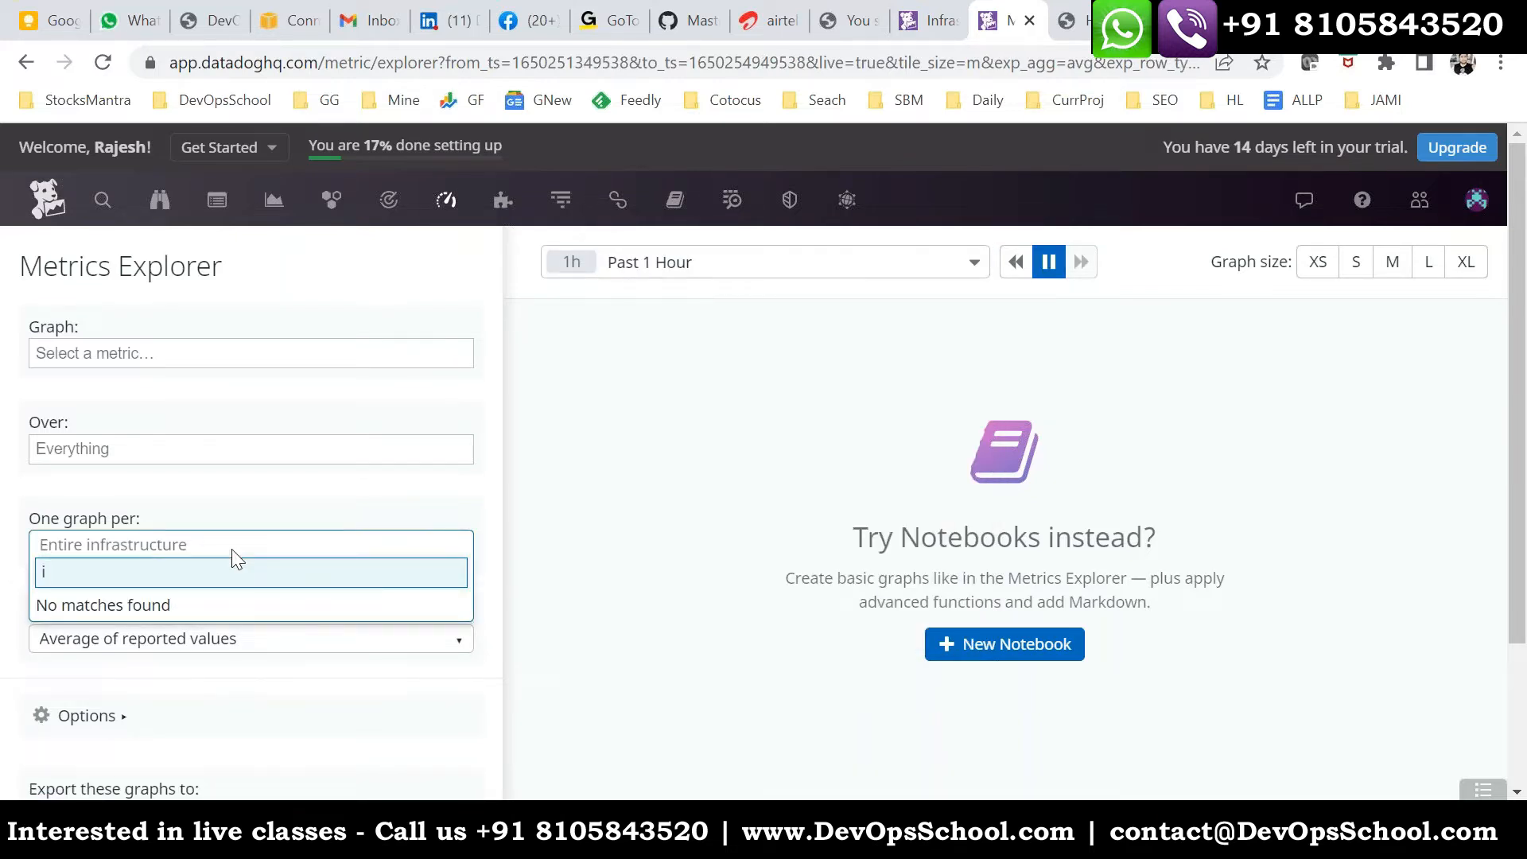
key("BackSpace")
key("BackSpace")
left_click(927, 385)
- Set the time range to Past 30 Minutes and try to graph the datadog.agent.started metric
left_click(688, 261)
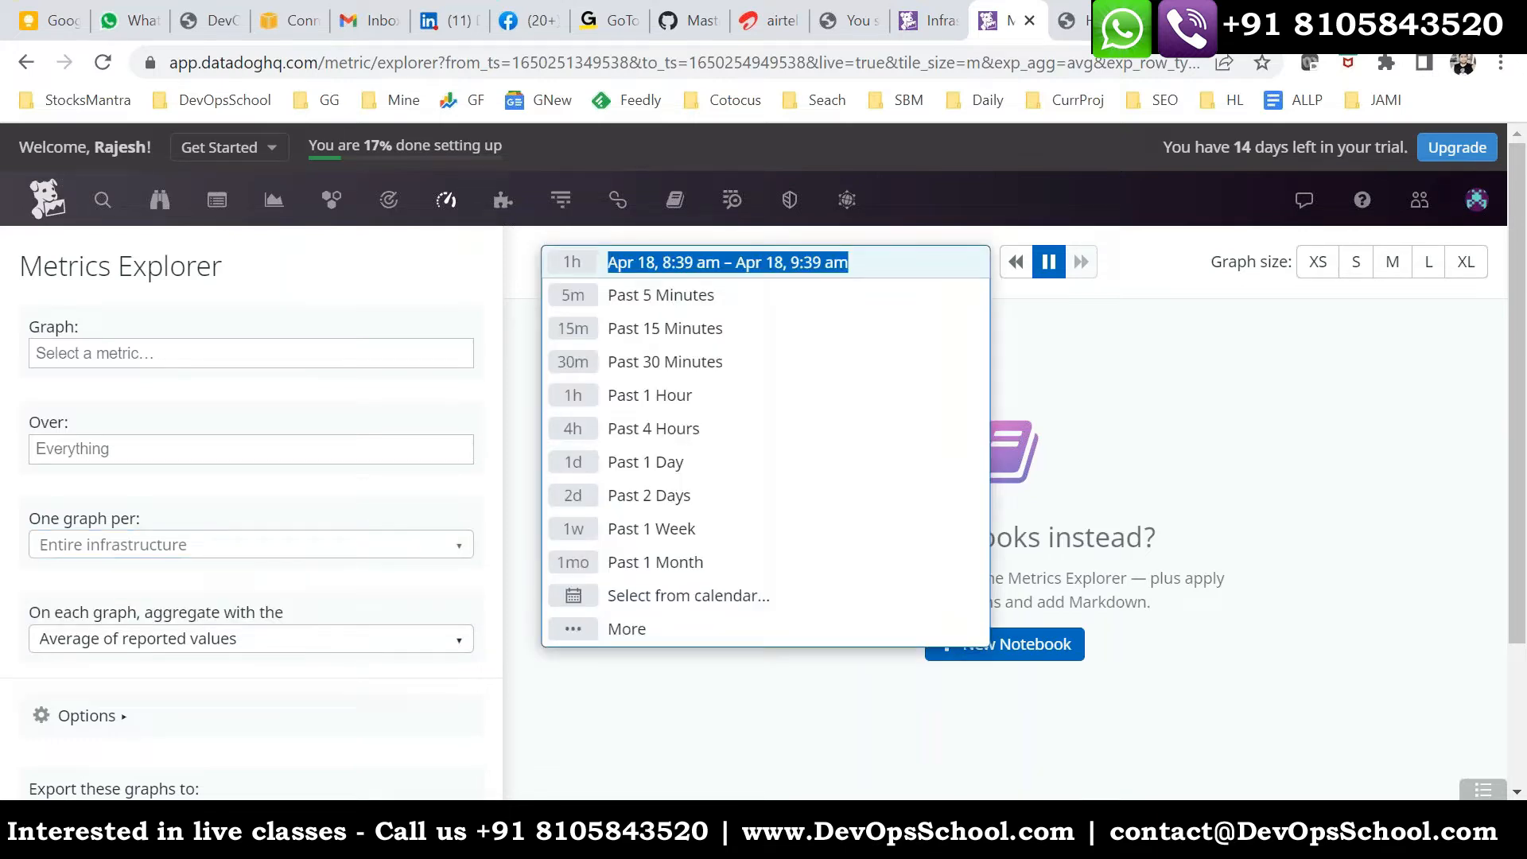
left_click(674, 361)
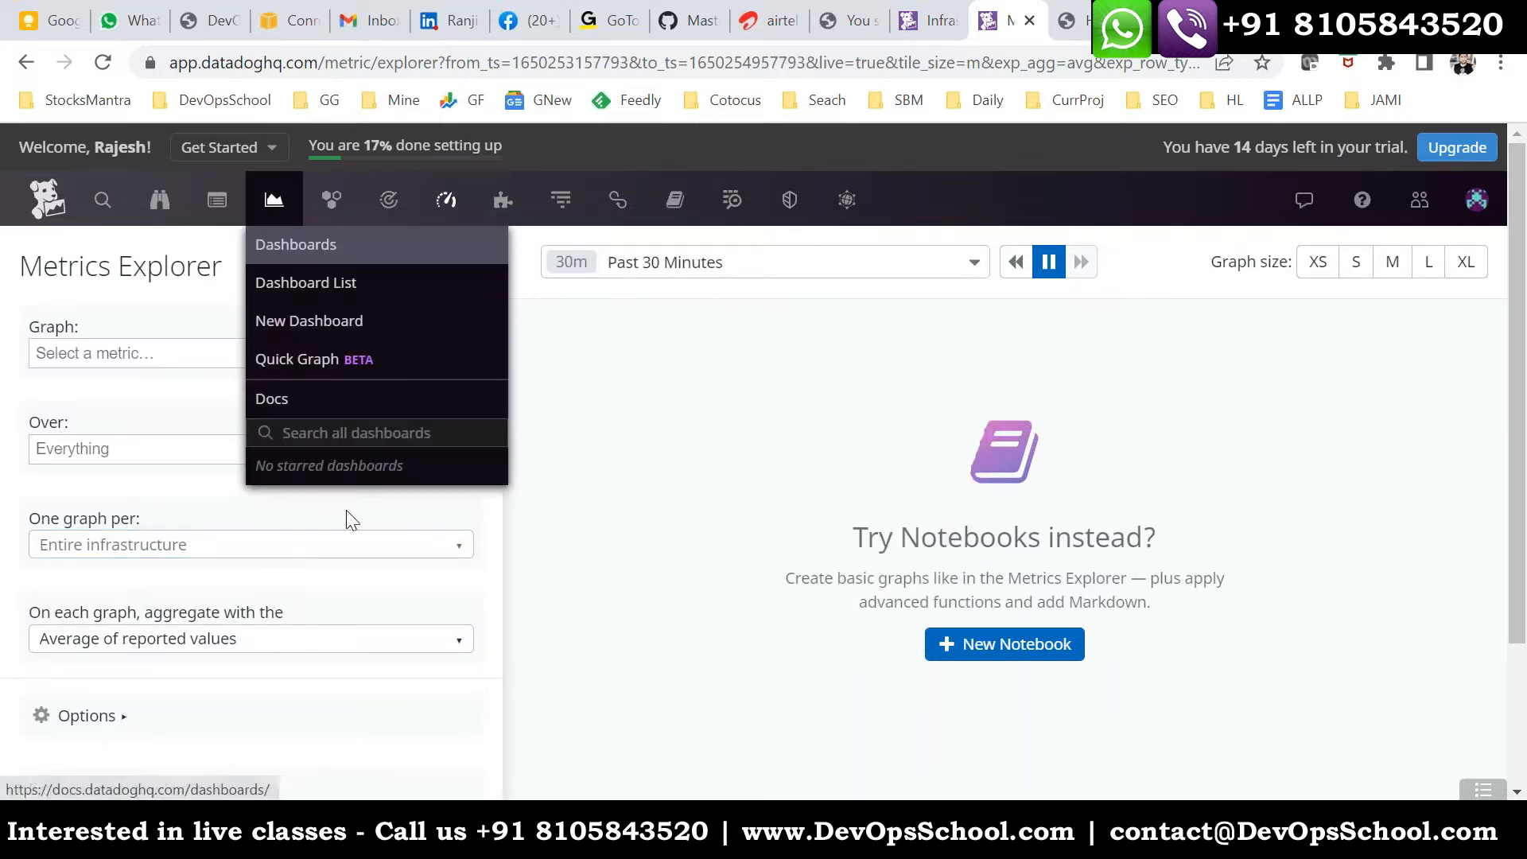
left_click(135, 357)
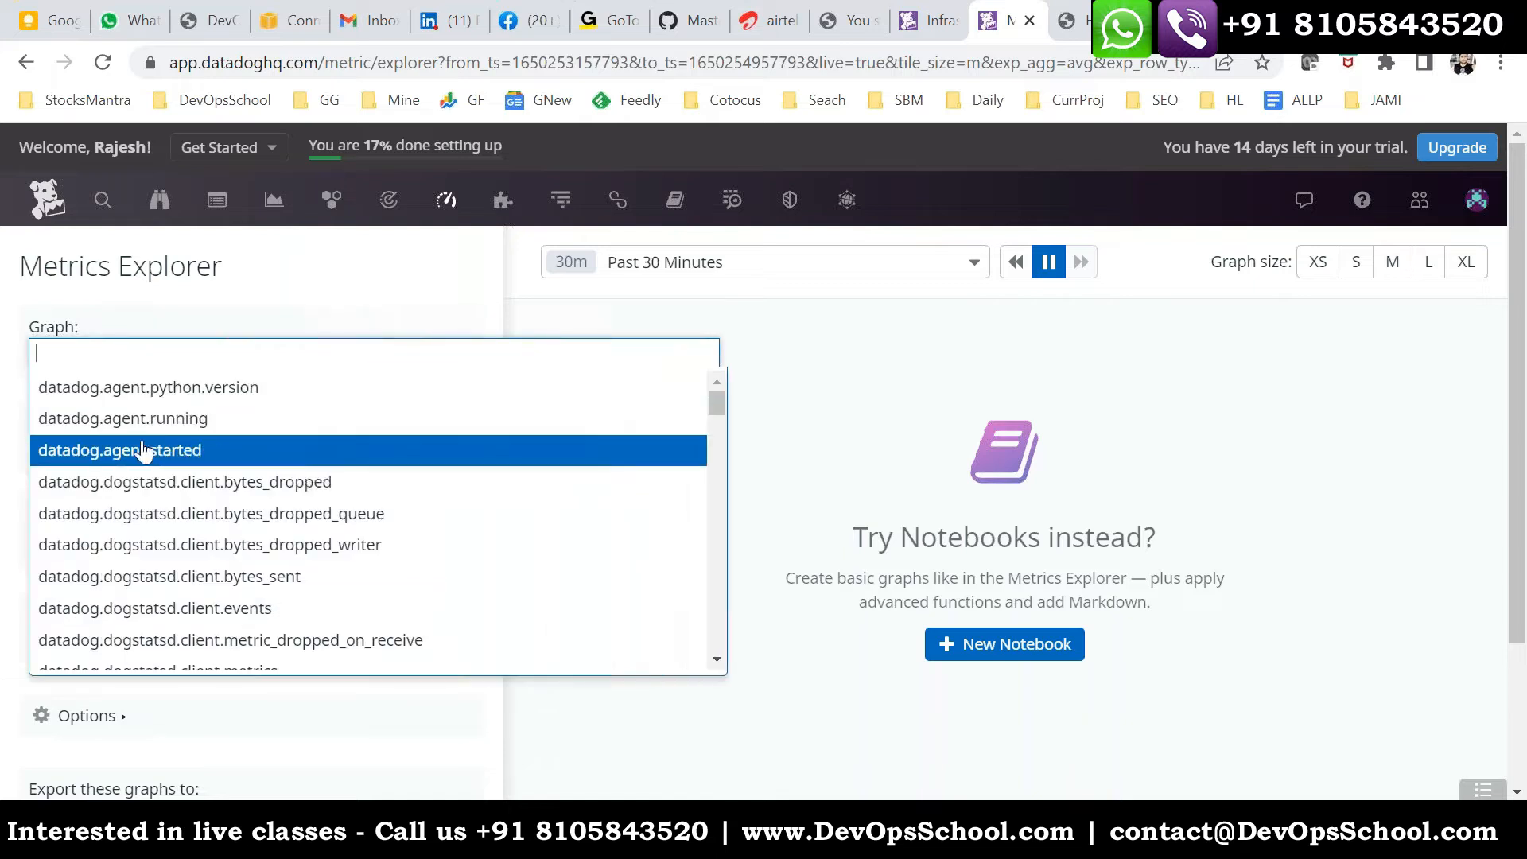
left_click(116, 451)
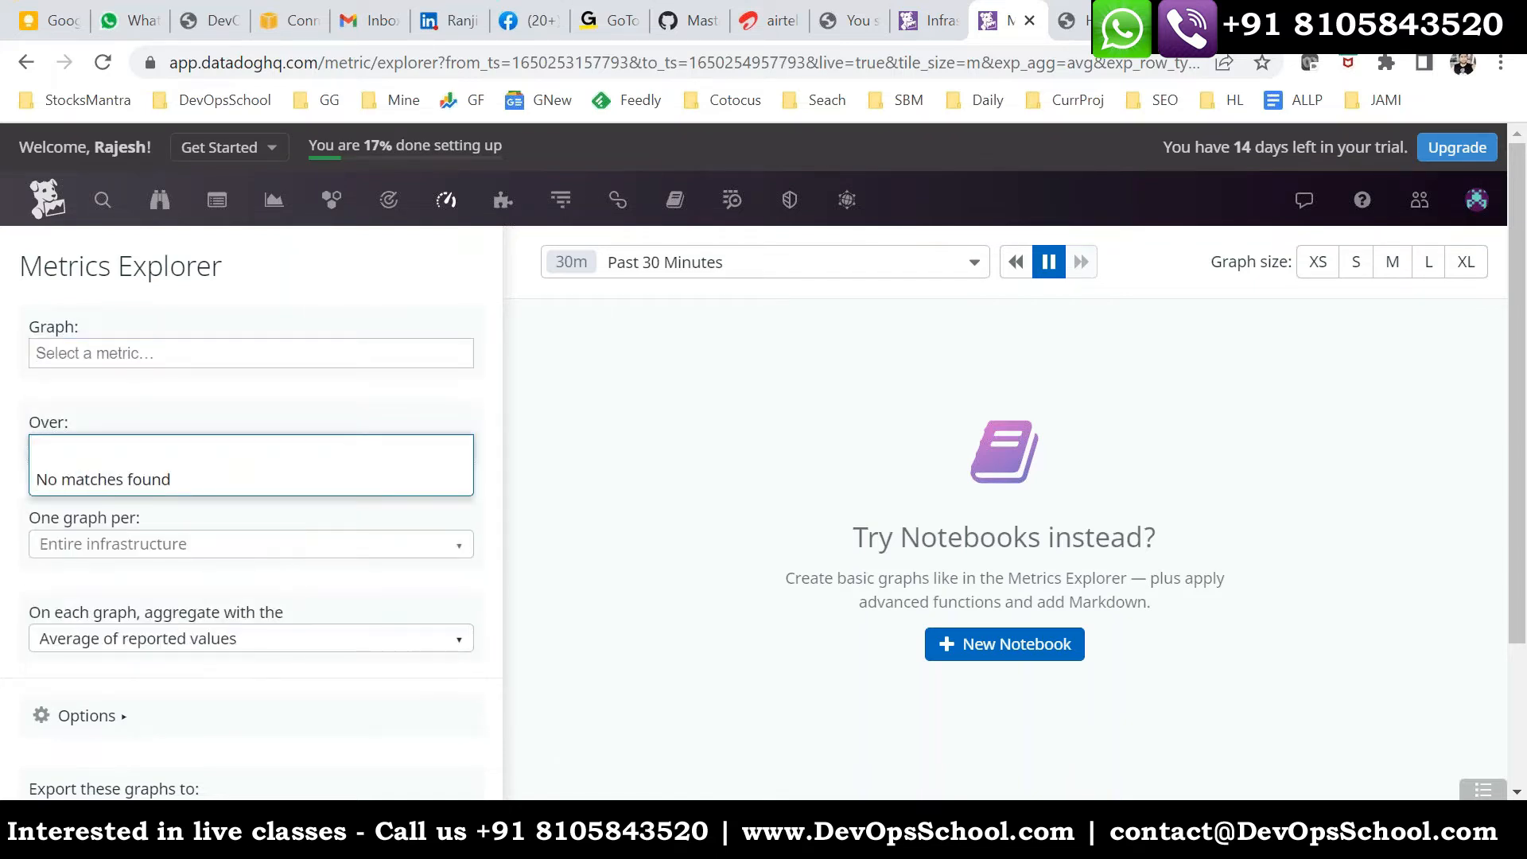
- Examine the scope and one-graph-per choices, the aggregation setting and the export options of the Metrics Explorer
left_click(239, 415)
left_click(180, 447)
left_click(177, 413)
left_click(157, 545)
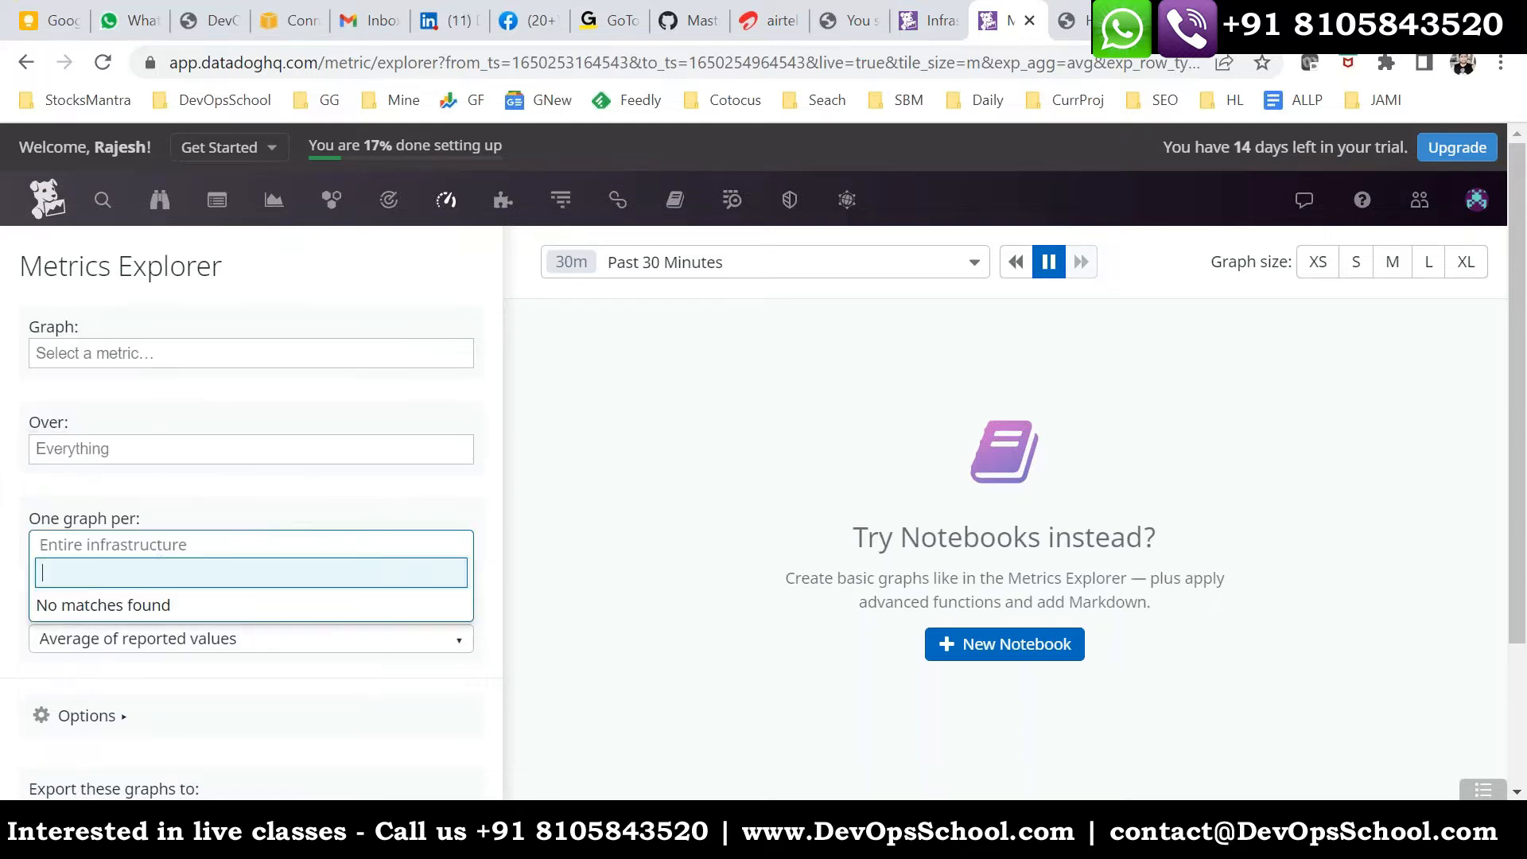
left_click(317, 515)
scroll(313, 634, "down", 3)
scroll(109, 600, "up", 3)
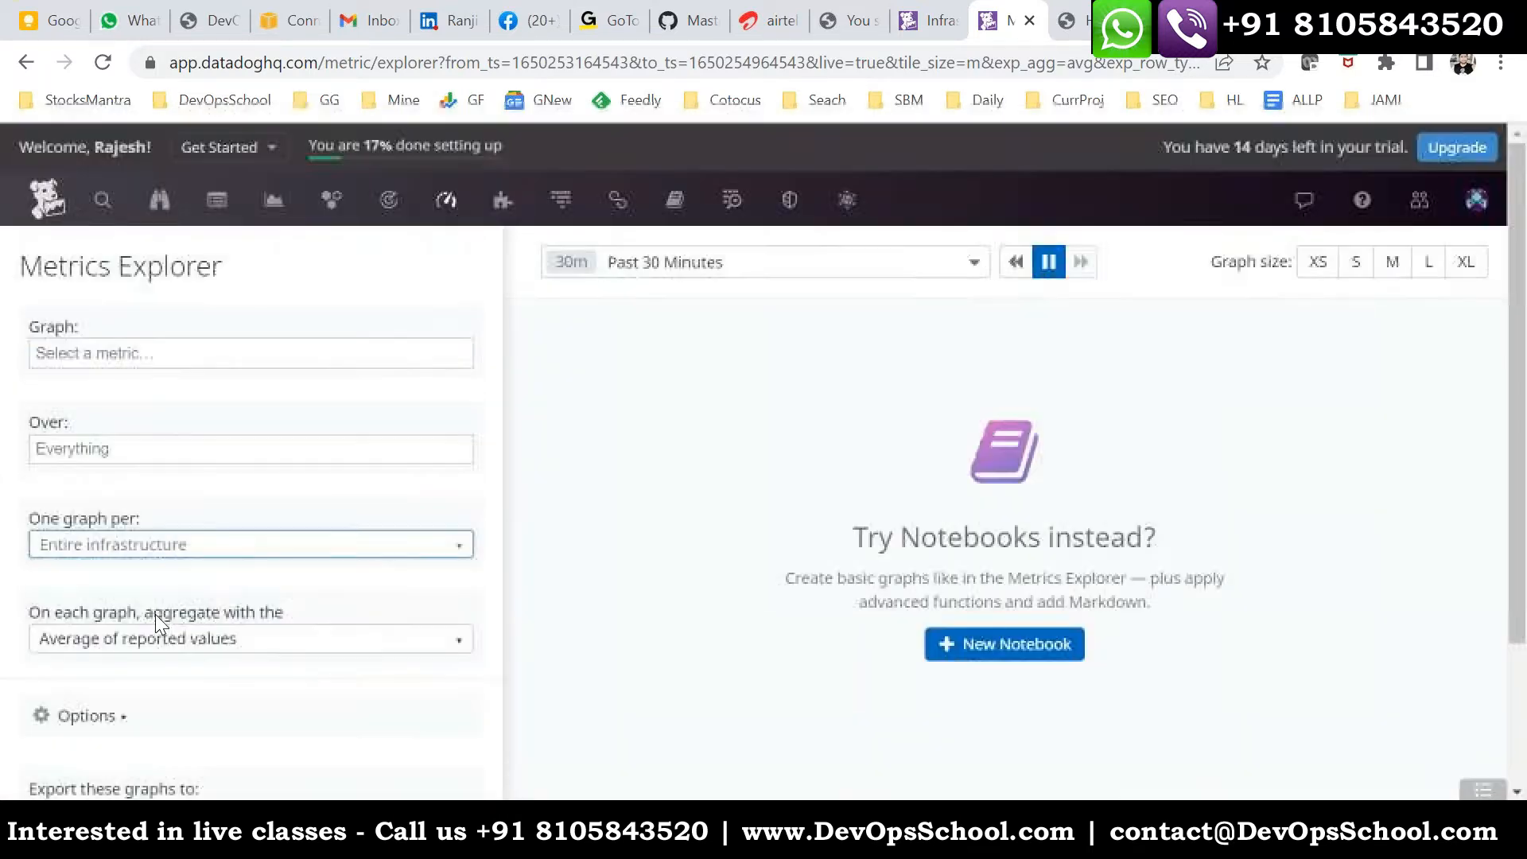
scroll(155, 614, "down", 3)
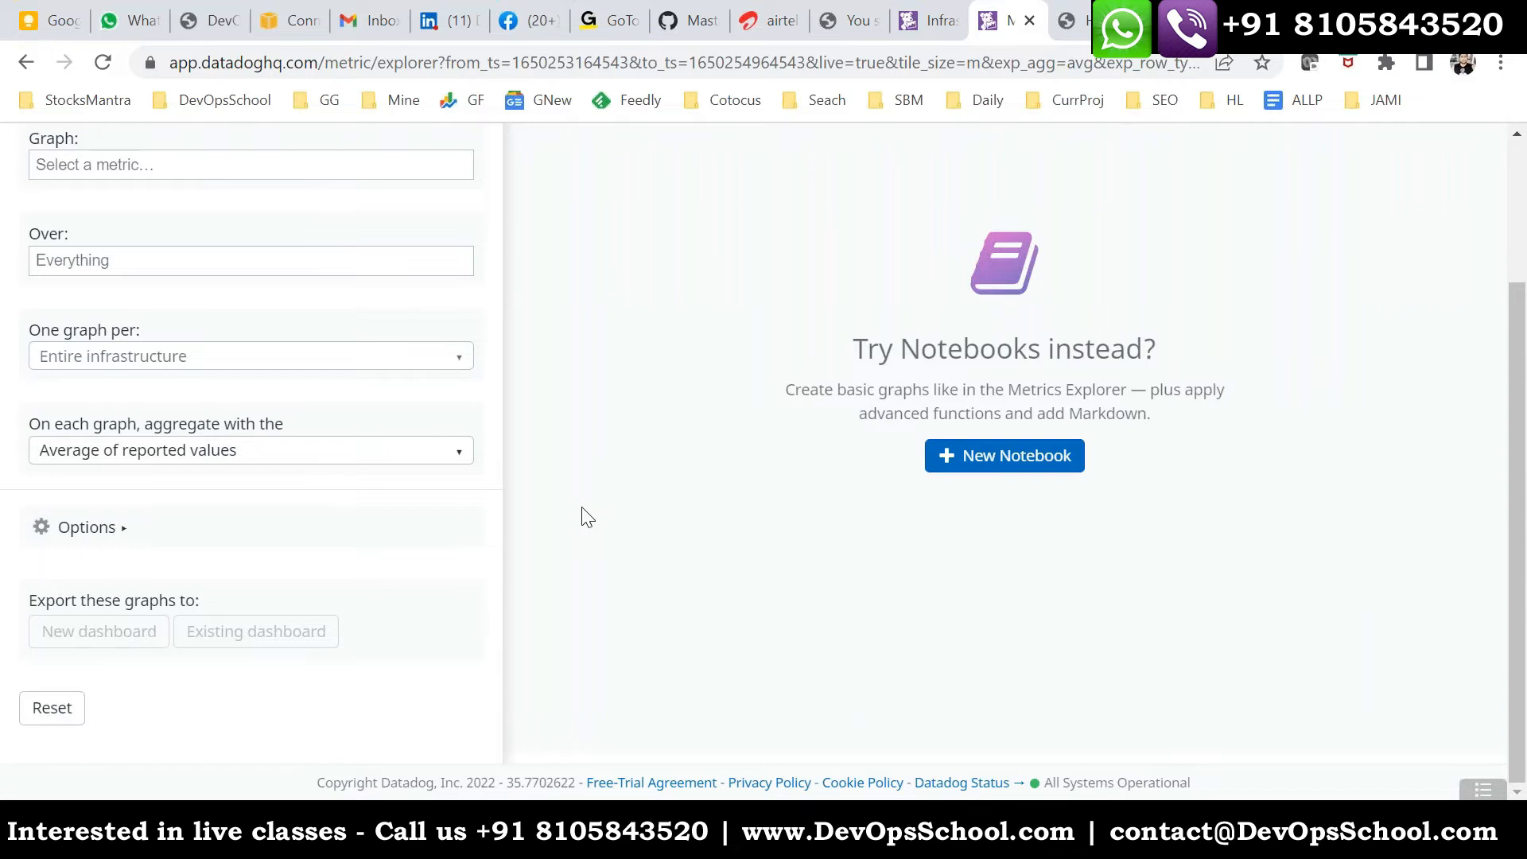
scroll(587, 517, "up", 3)
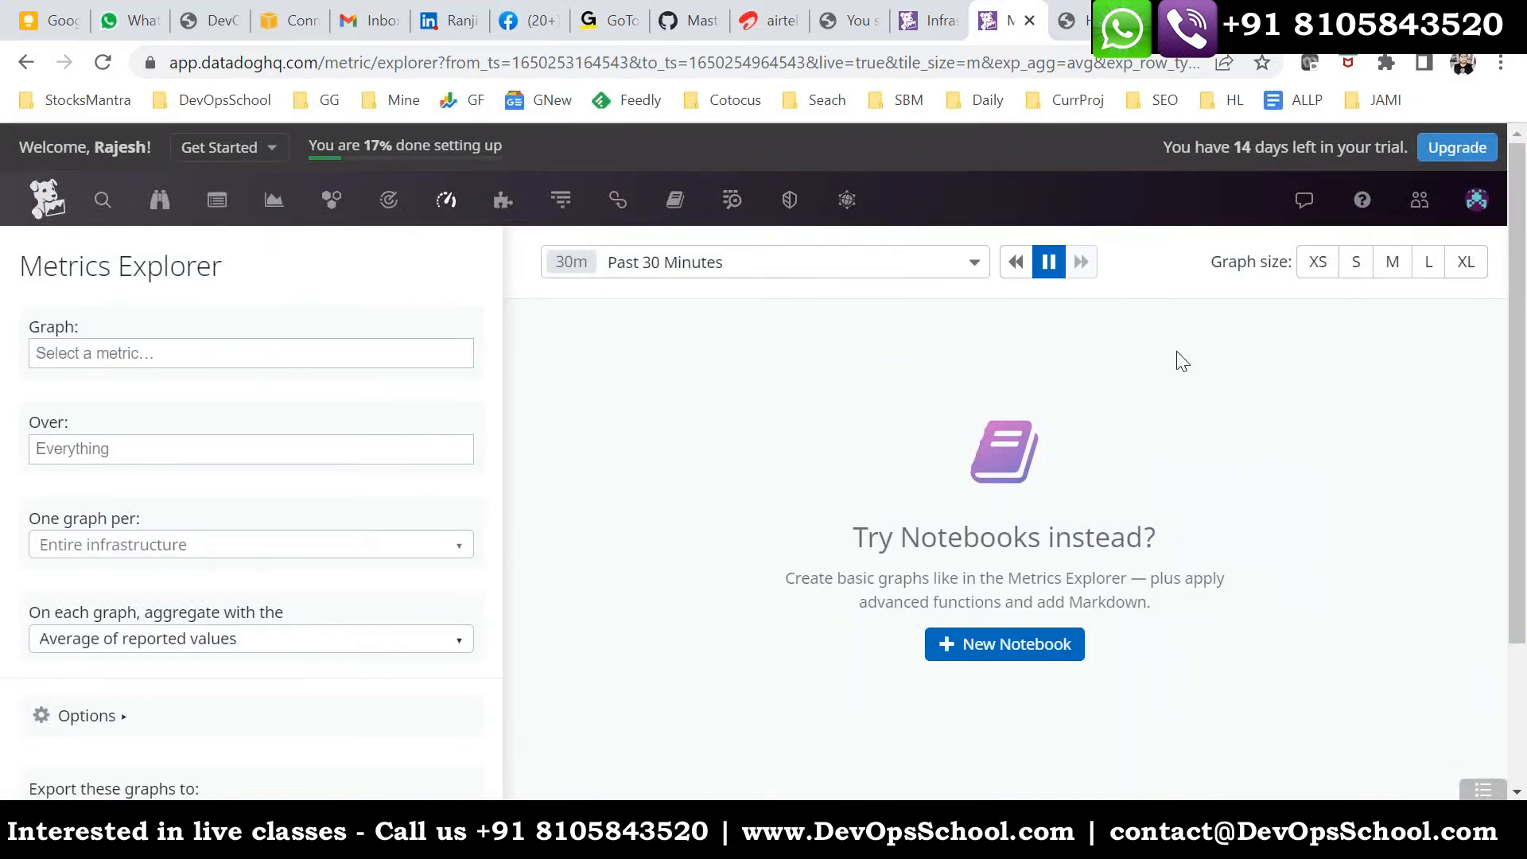
- Graph the datadog.agent.running metric, look over its graph and remove the metric again
left_click(164, 353)
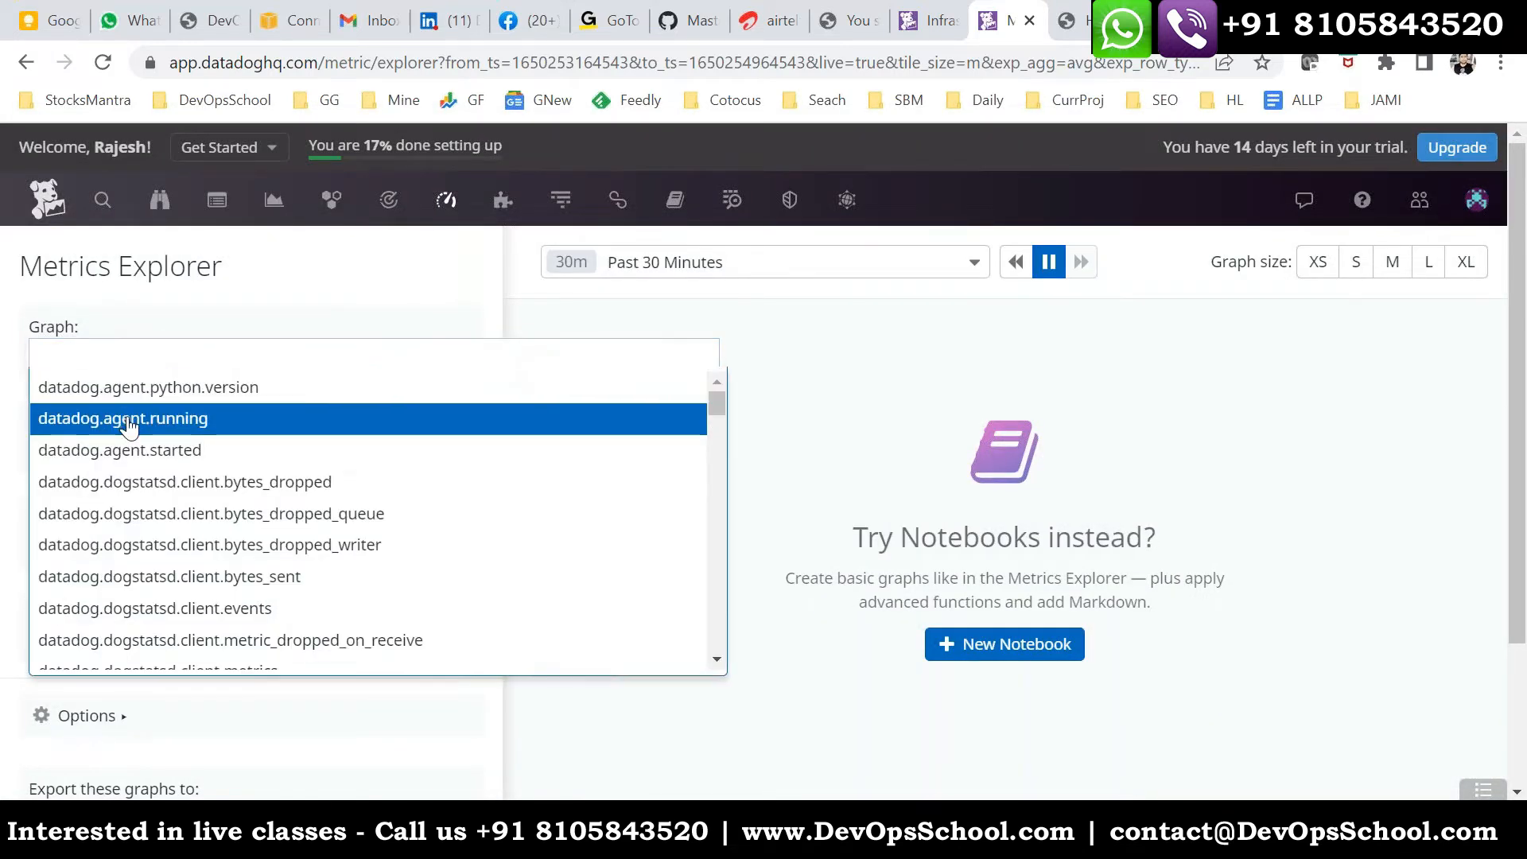
left_click(127, 418)
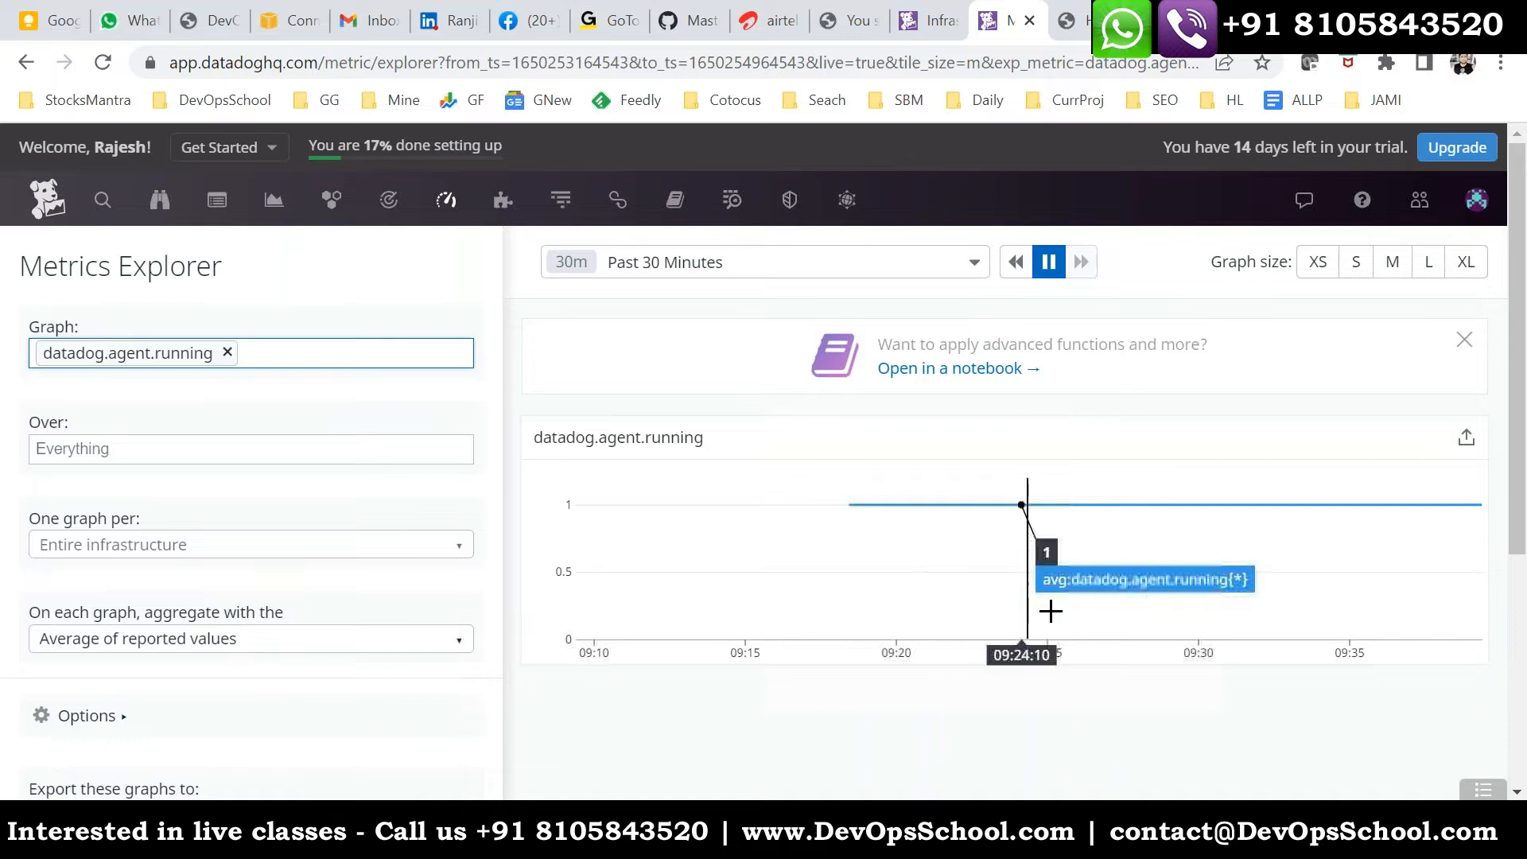
scroll(900, 651, "down", 4)
scroll(279, 346, "up", 5)
left_click(227, 353)
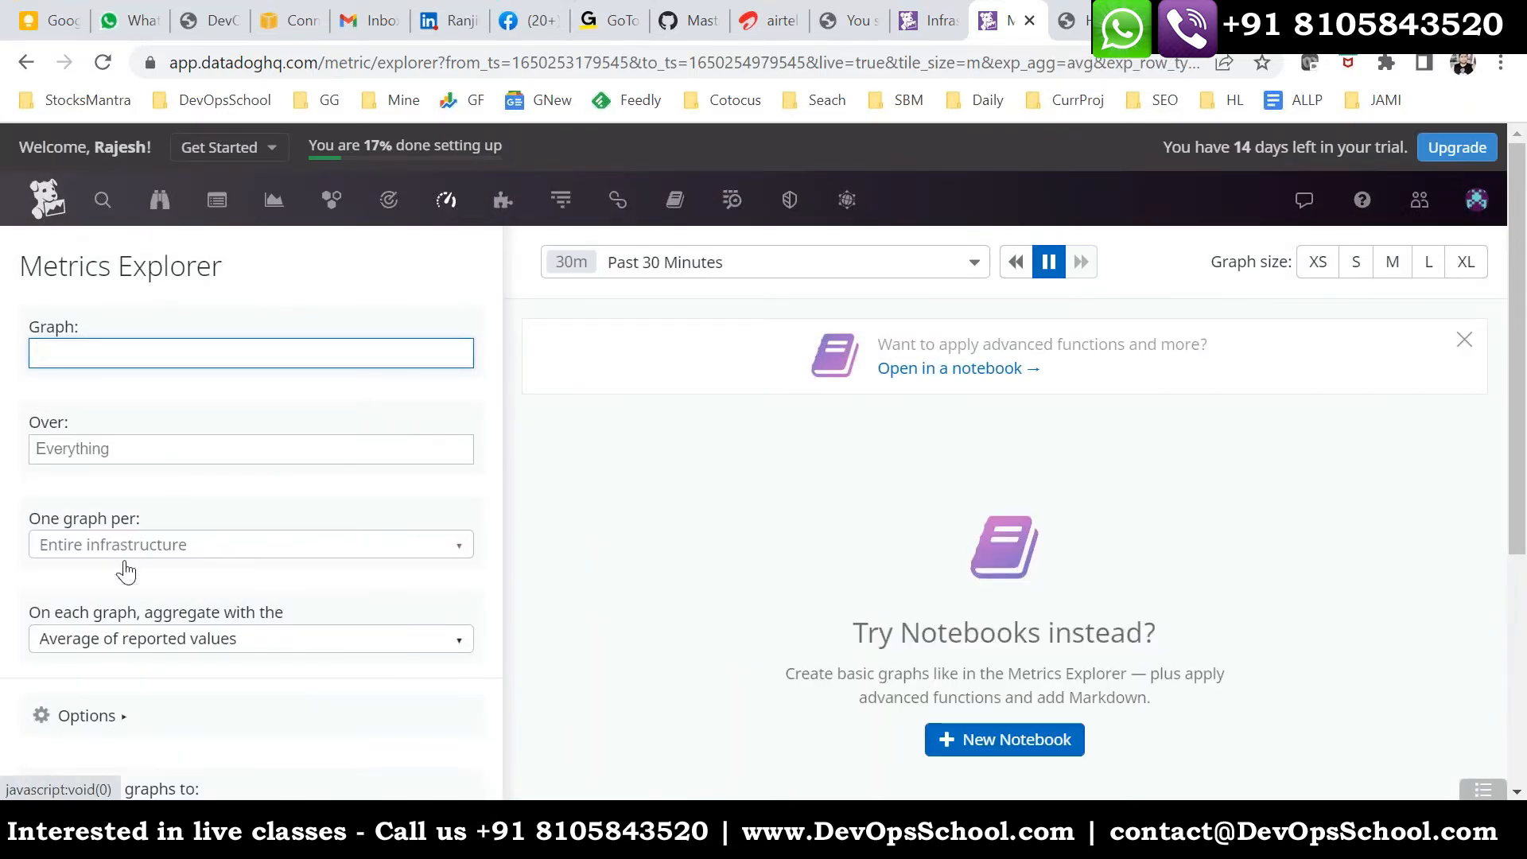
- Recheck which groupings the one-graph-per setting offers while no metric is selected
left_click(131, 555)
left_click(431, 561)
left_click(416, 556)
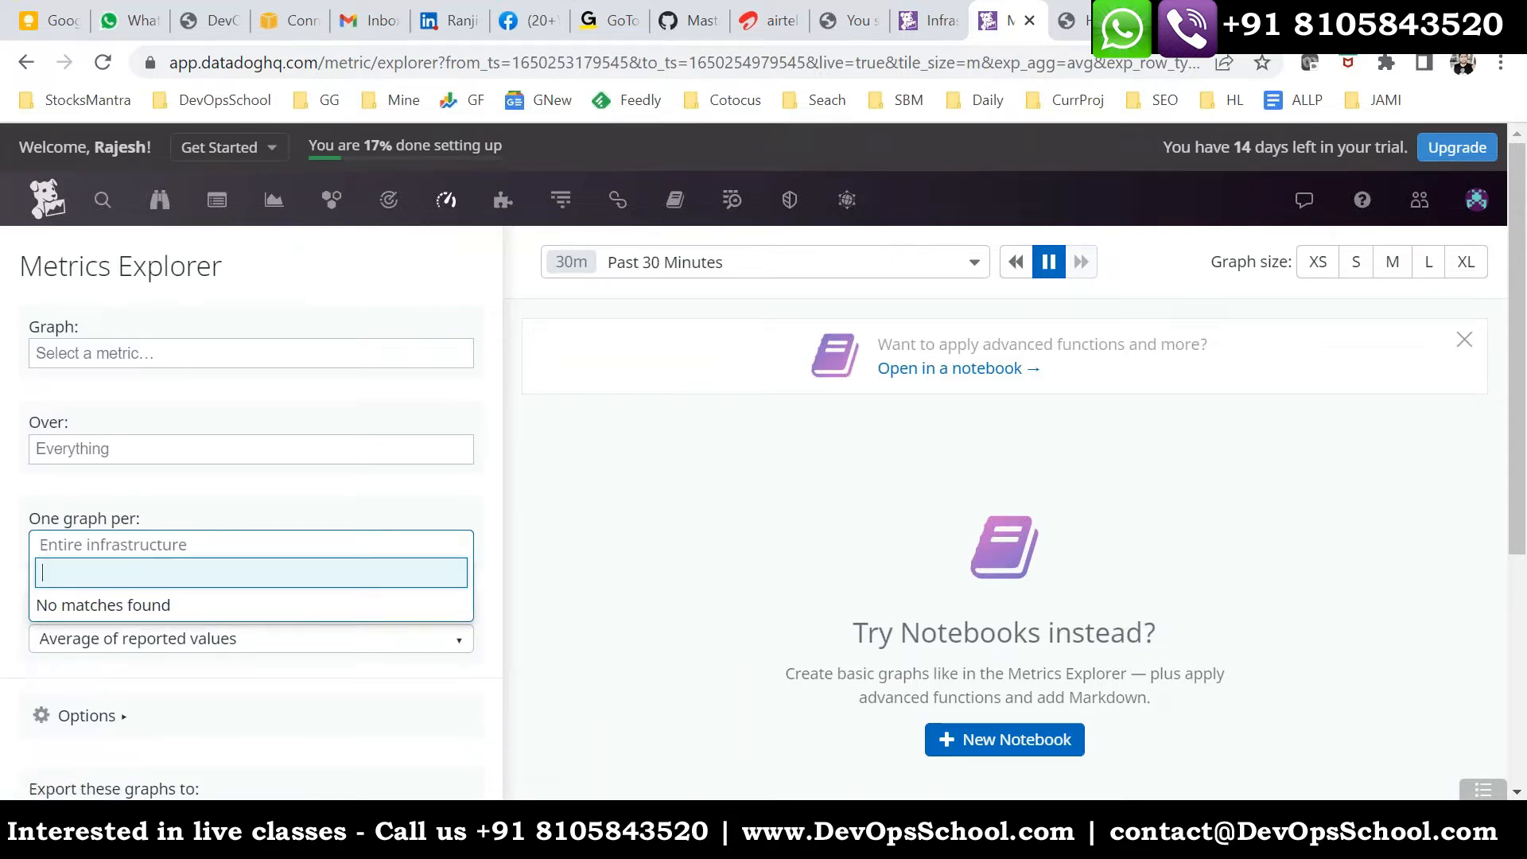
left_click(416, 556)
left_click(427, 552)
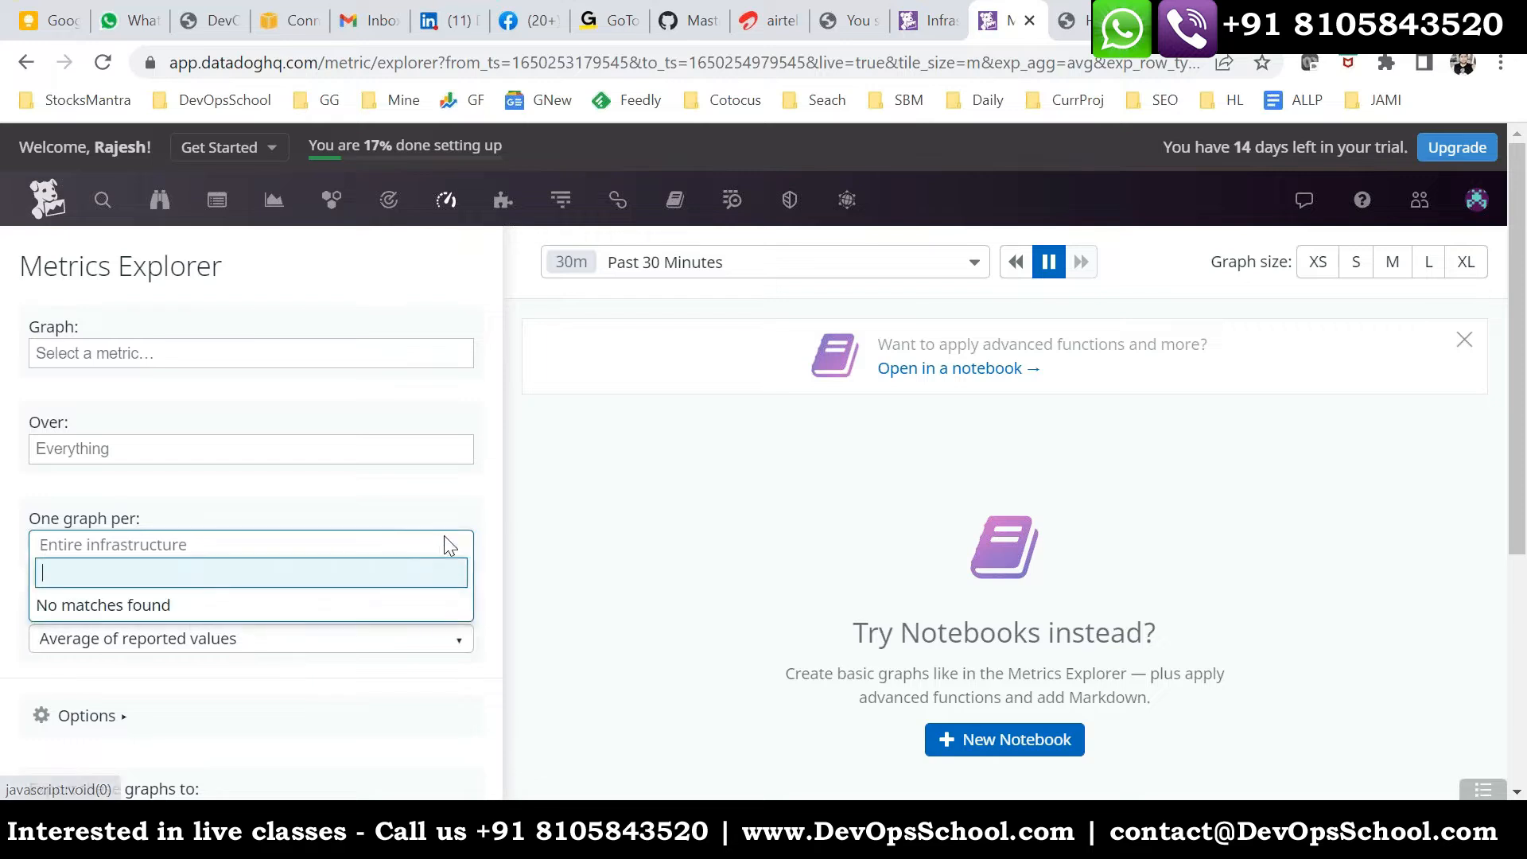
left_click(382, 556)
scroll(333, 549, "down", 3)
scroll(328, 543, "up", 3)
left_click(325, 545)
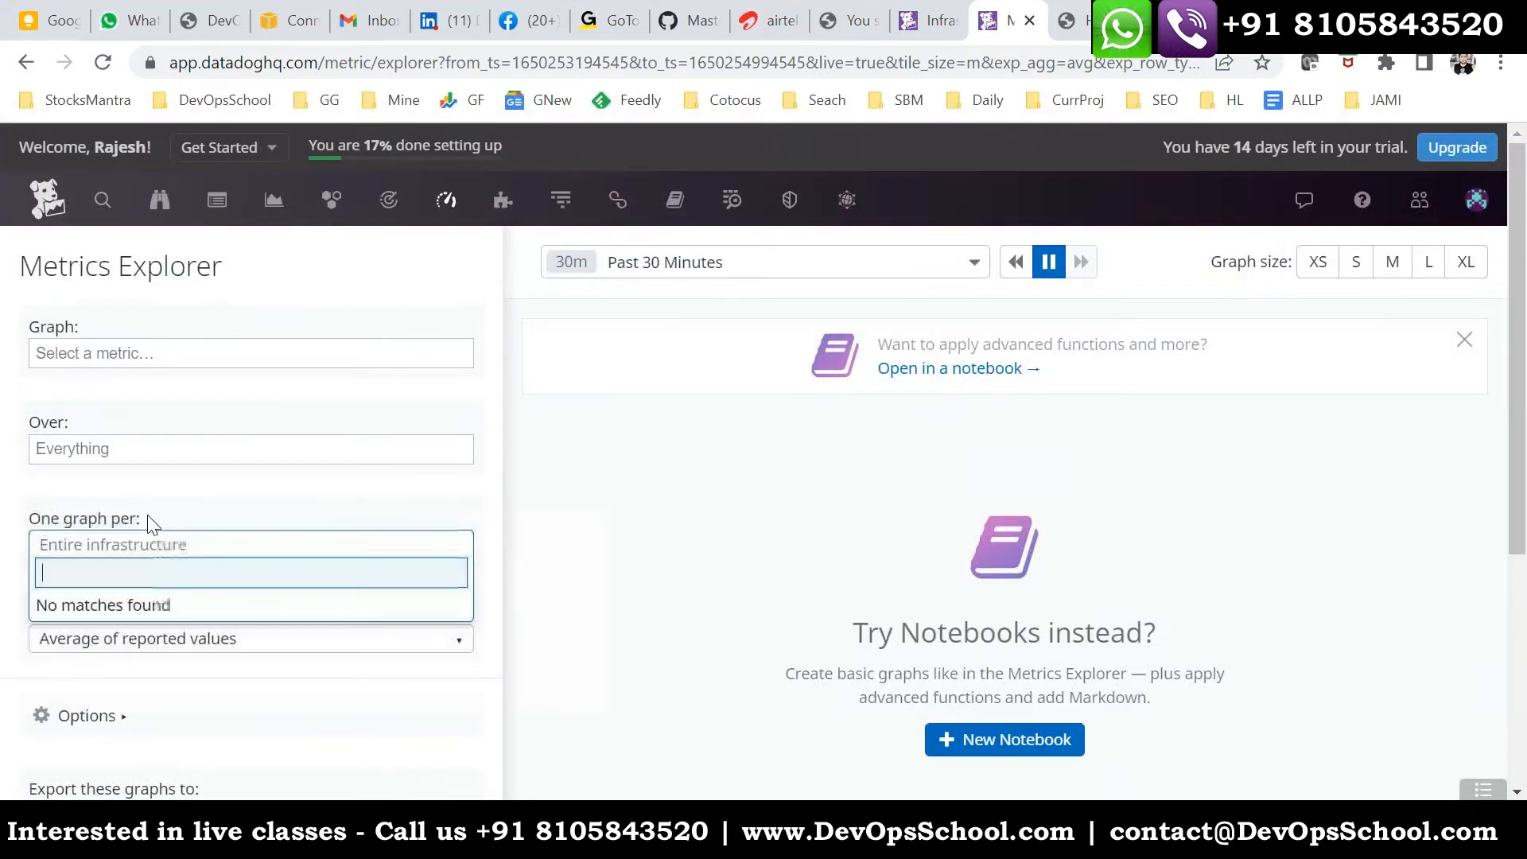
- Reload the Metrics Explorer page and check the one-graph-per choices once more
left_click(102, 62)
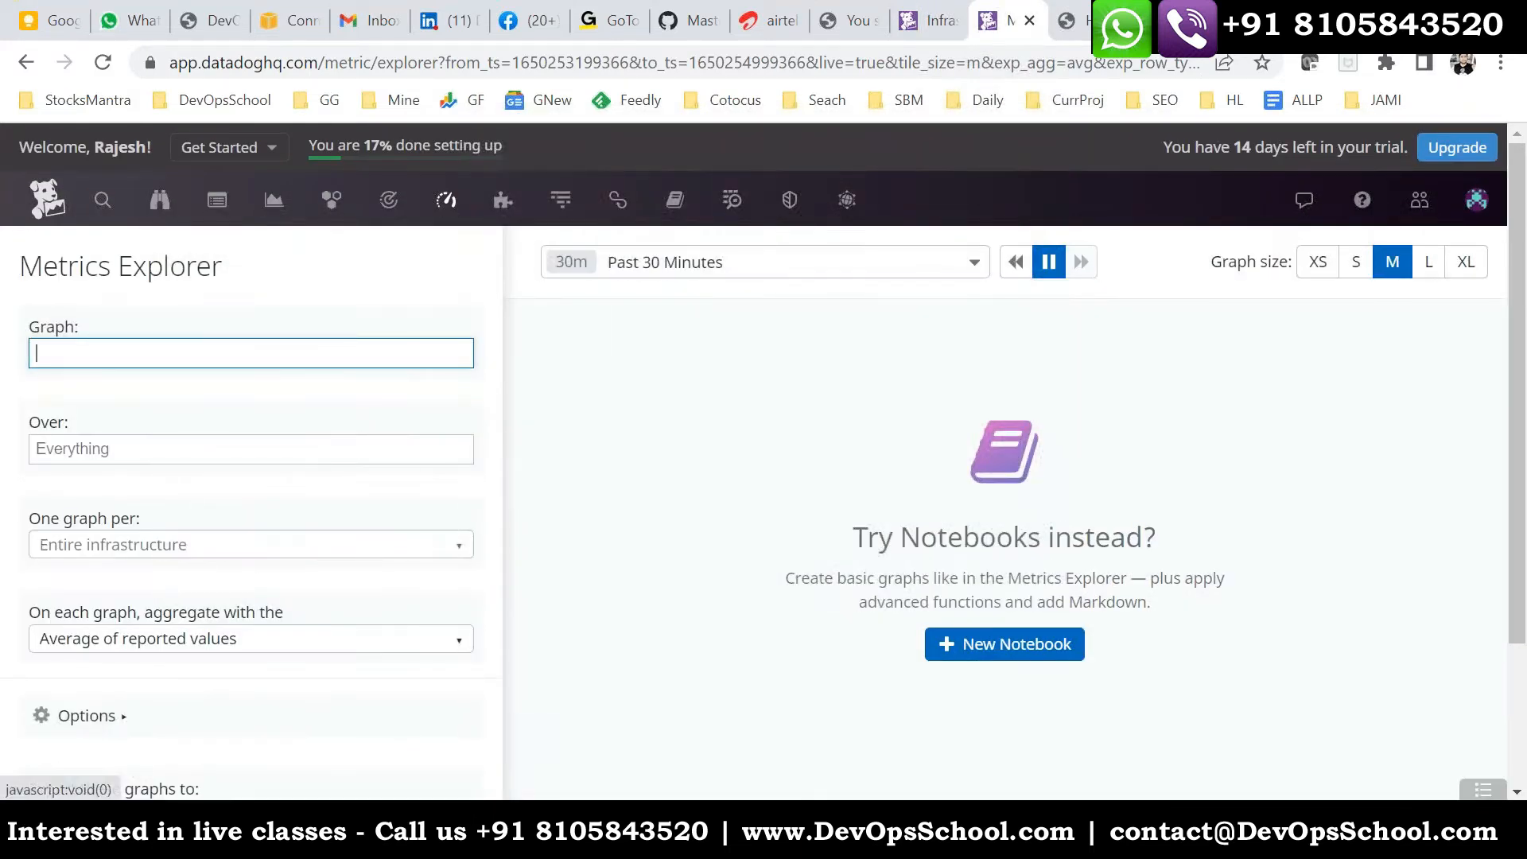
left_click(366, 548)
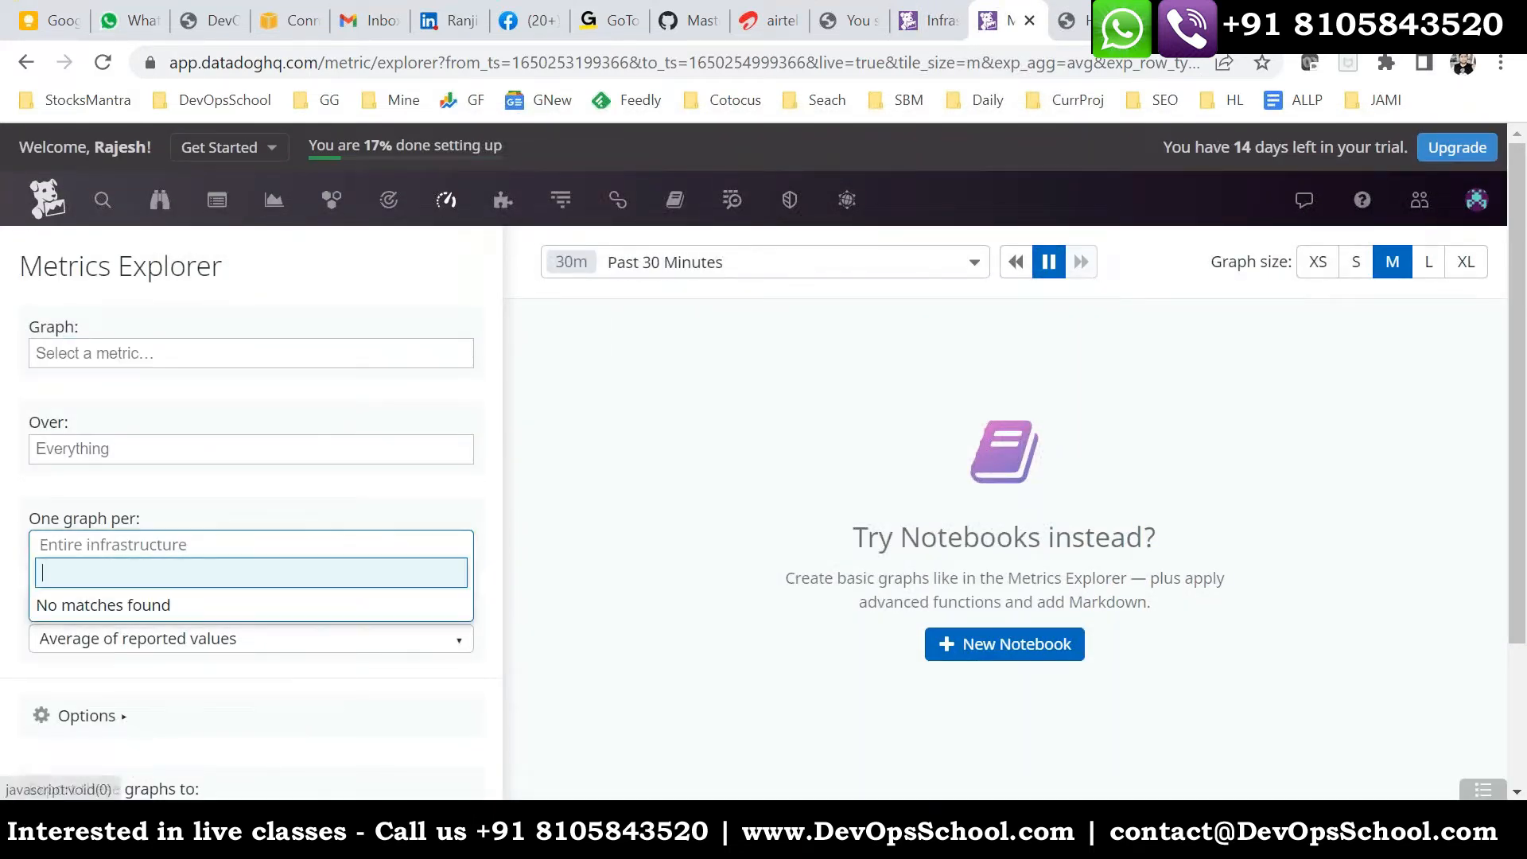
left_click(724, 319)
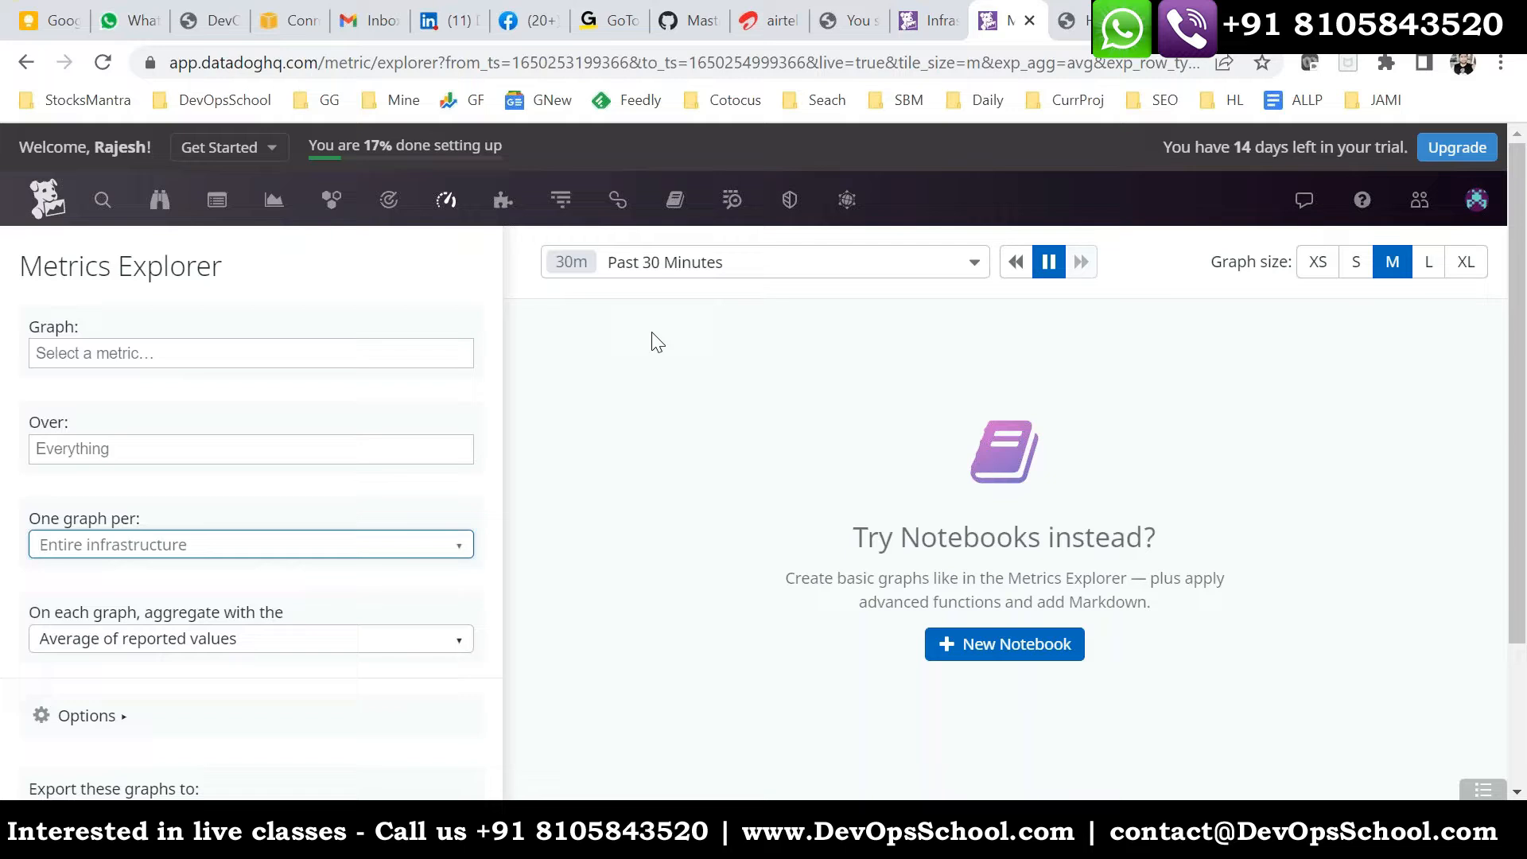
- Graph the datadog.agent.started metric with one graph per host
left_click(171, 356)
left_click(191, 451)
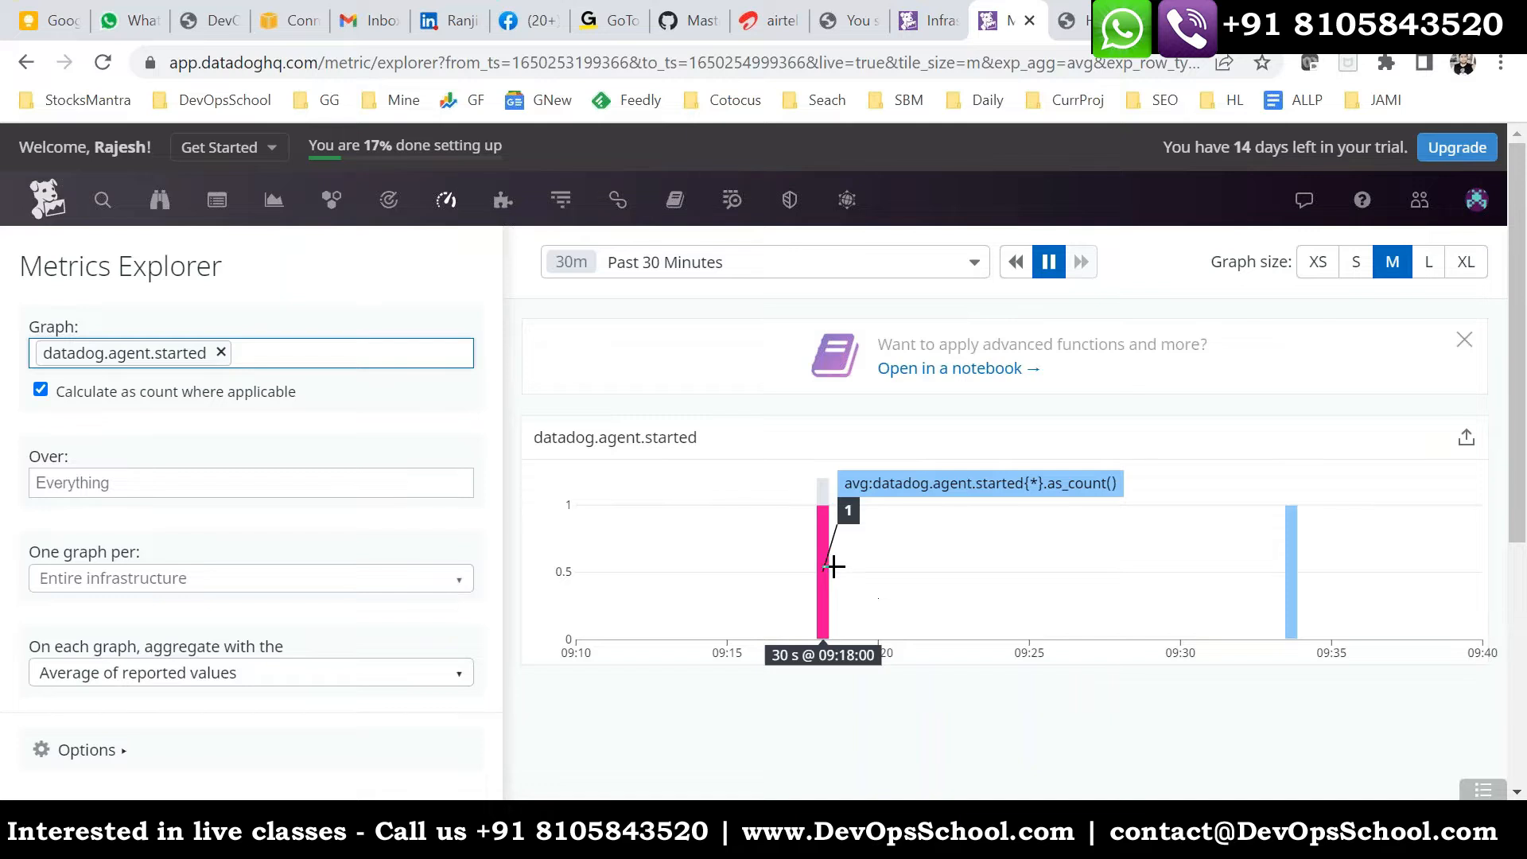
left_click(325, 584)
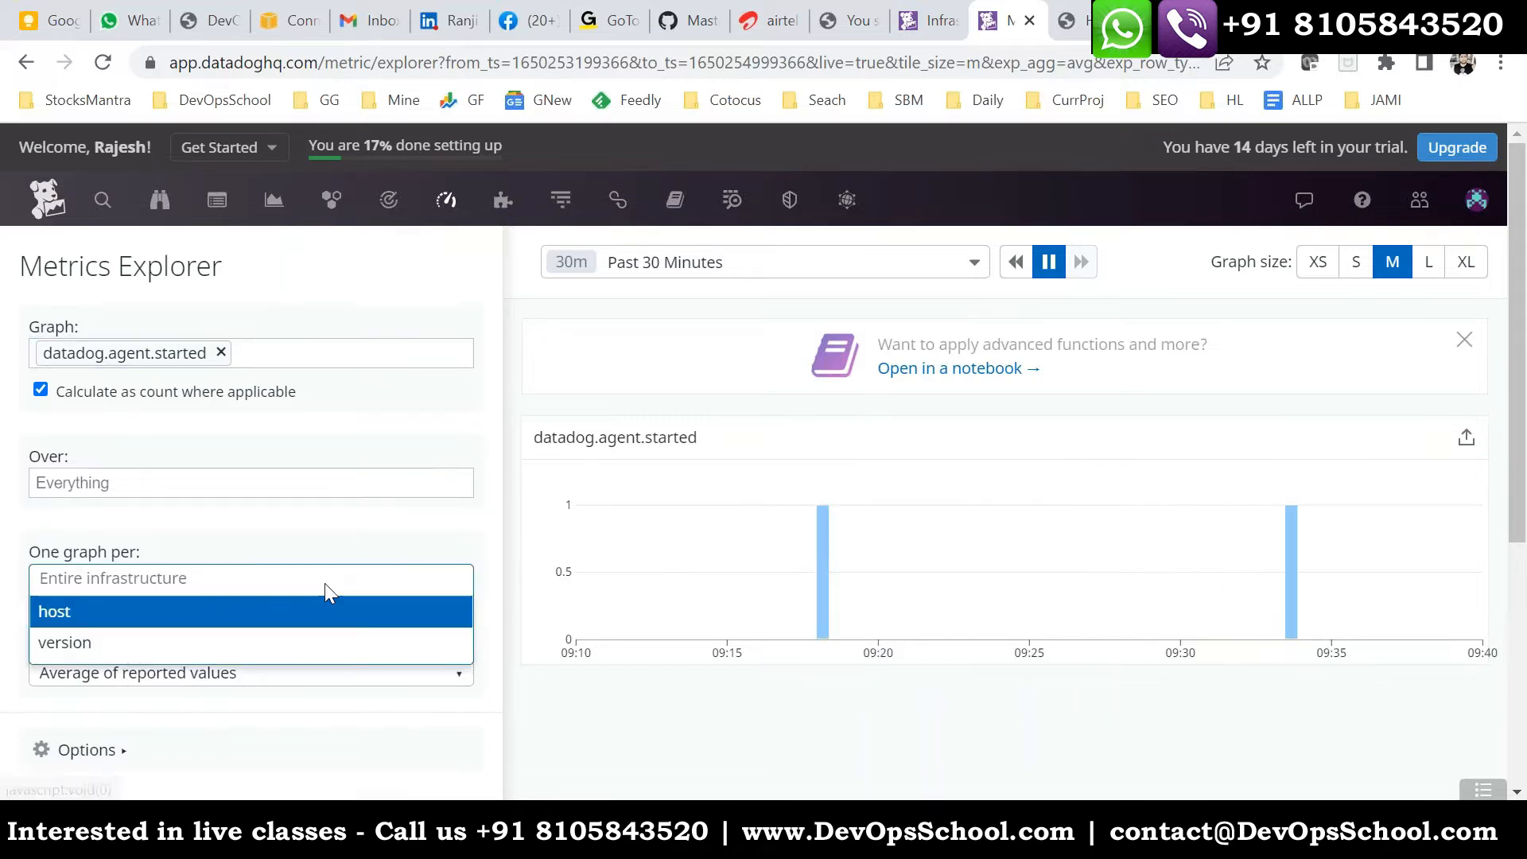
left_click(198, 614)
scroll(398, 573, "down", 2)
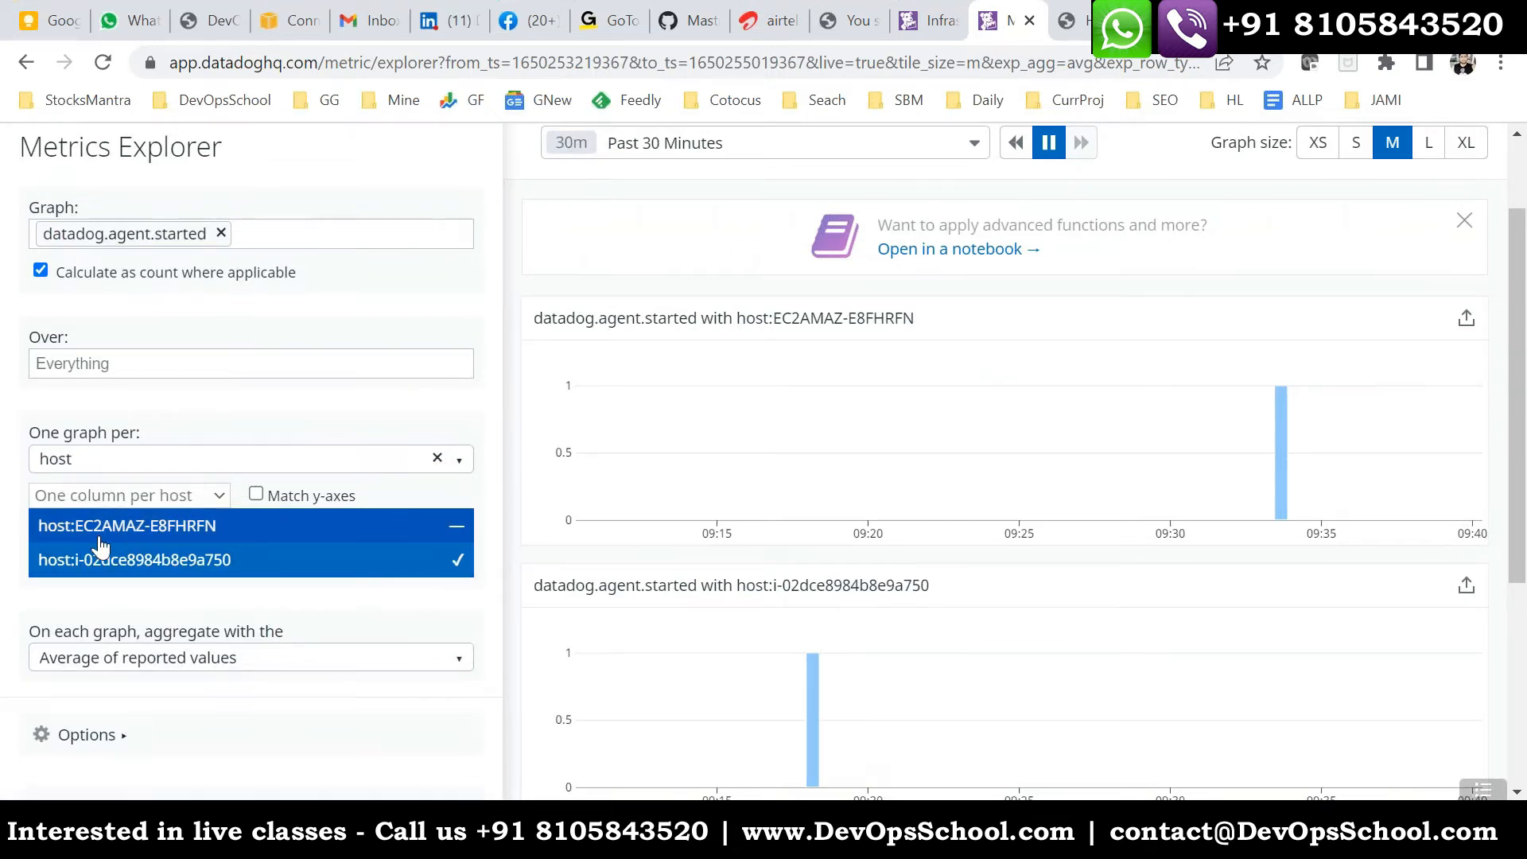
- Exclude host EC2AMAZ-E8FHRFN so that only the graph of host i-02dce8984b8e9a750 is shown
left_click(458, 533)
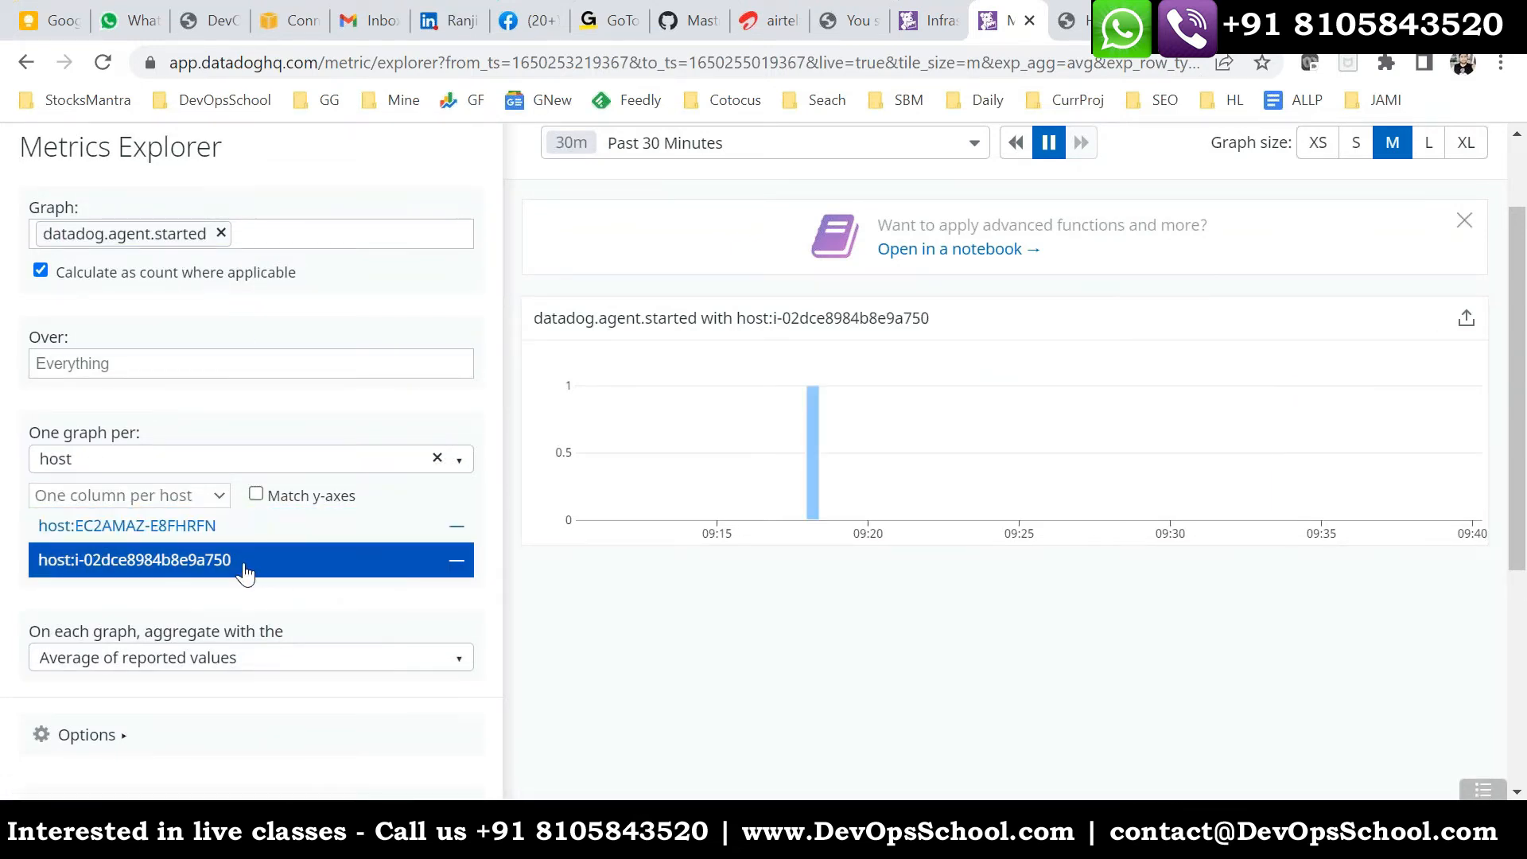
left_click(286, 570)
left_click(215, 566)
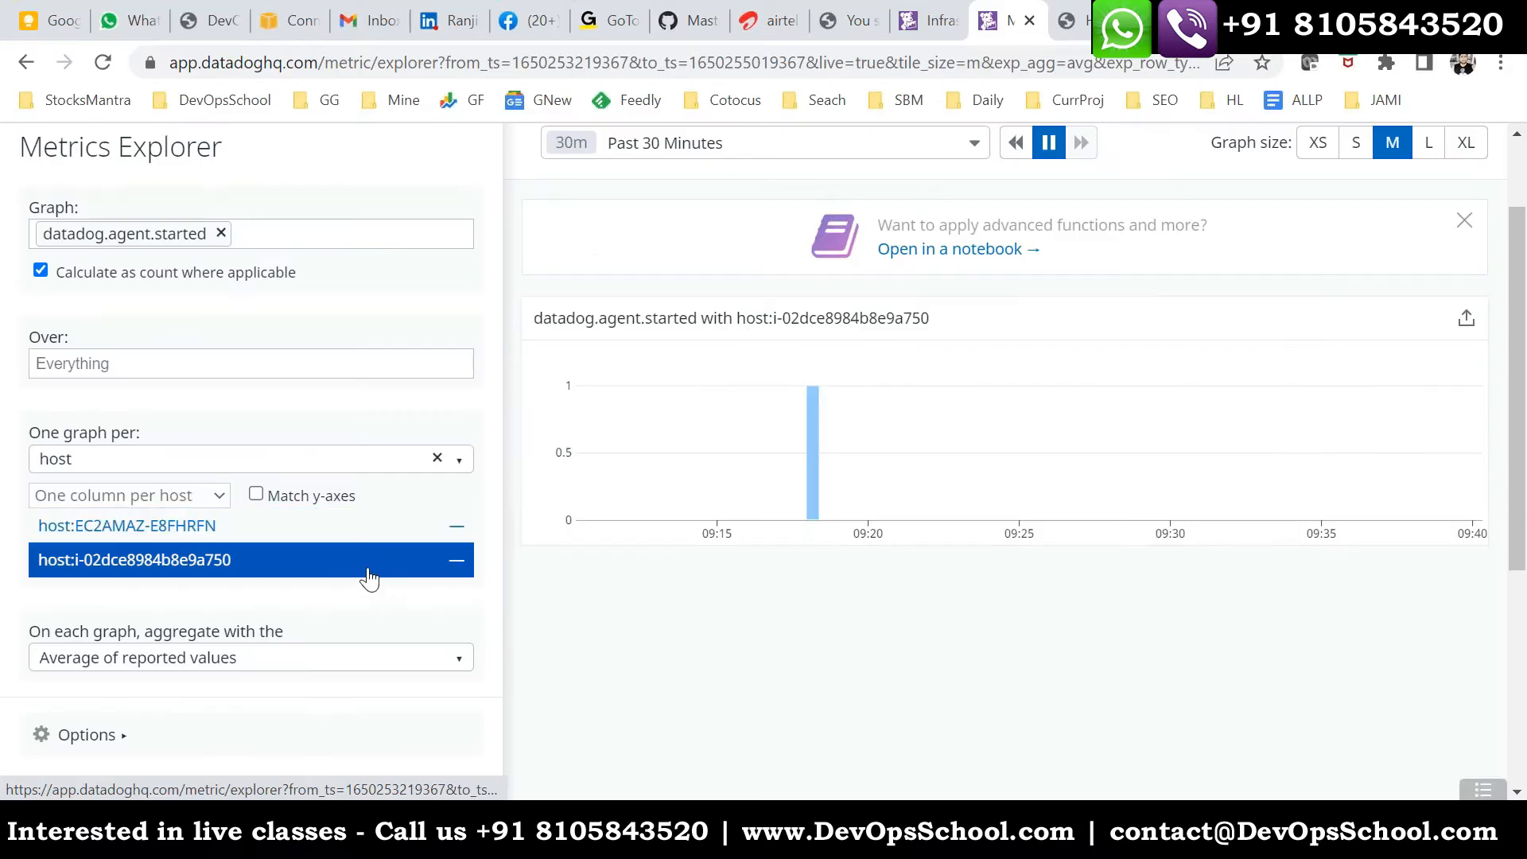
- Return to the Infrastructure List to view the reporting hosts
scroll(368, 578, "up", 3)
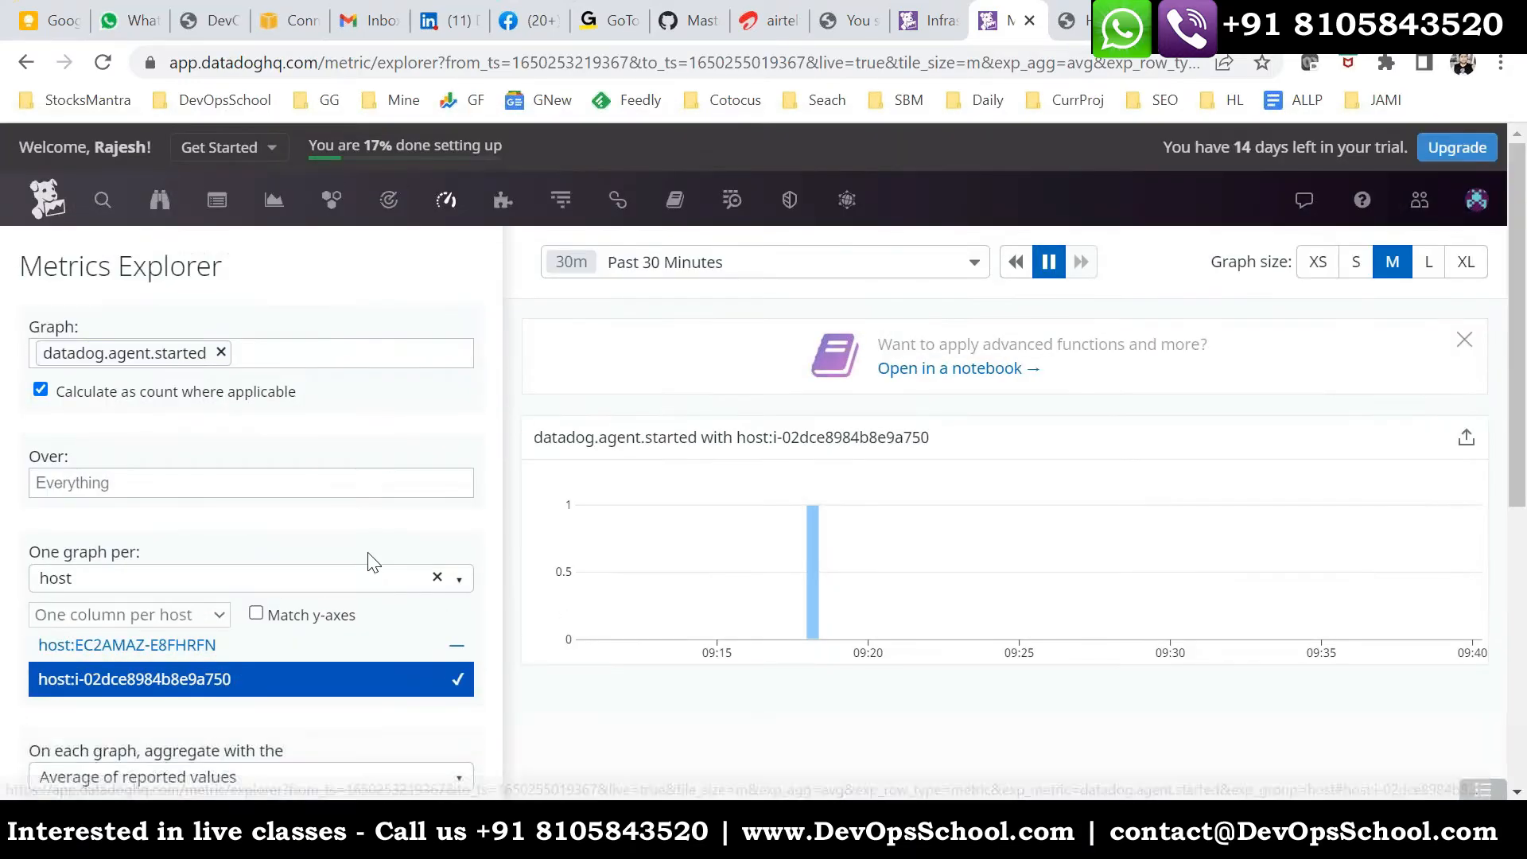
mouse_move(446, 202)
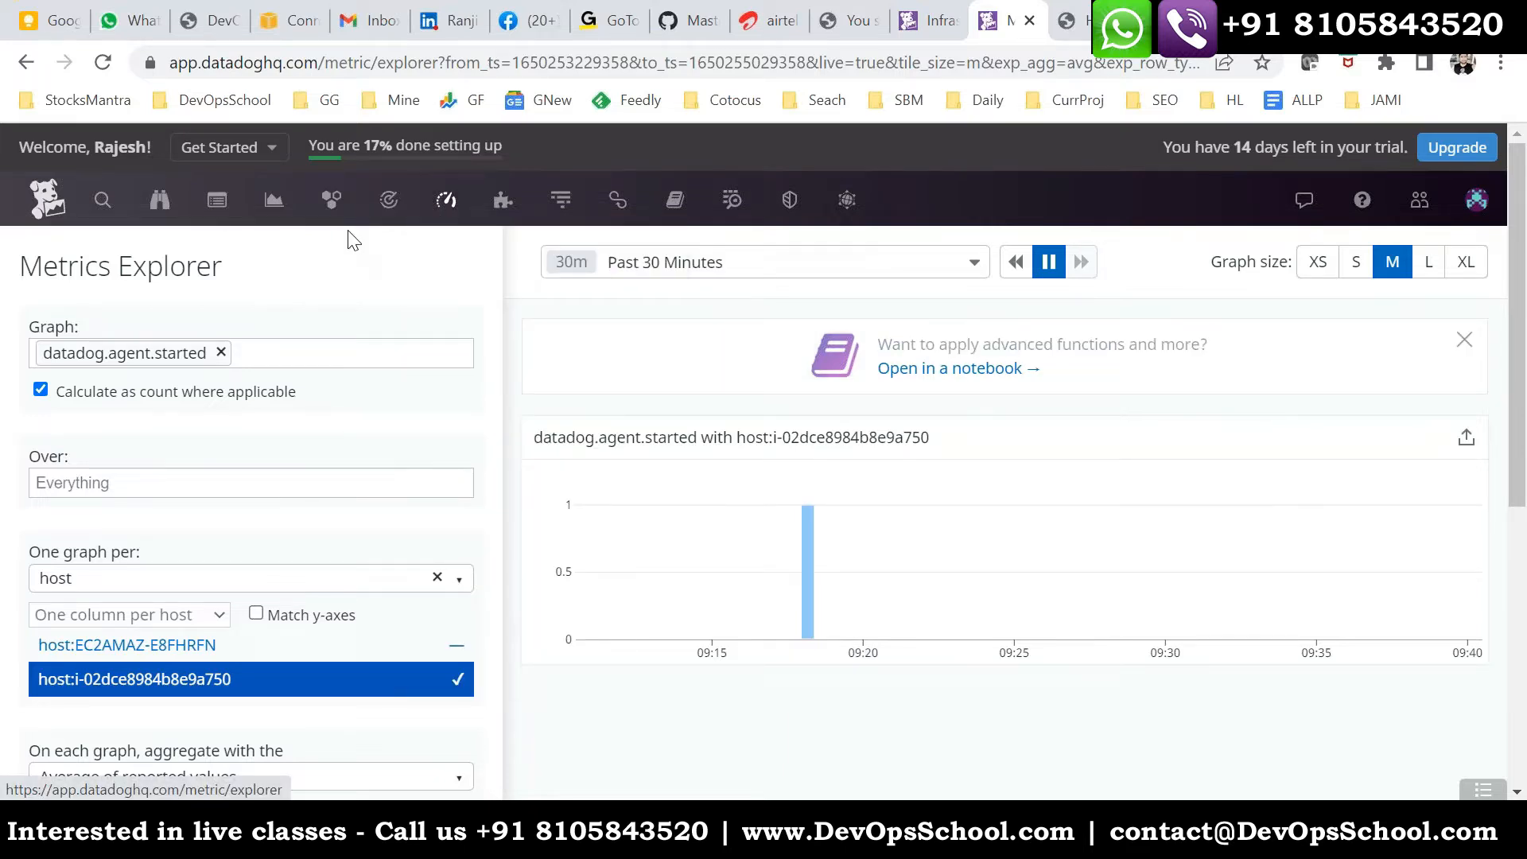
mouse_move(331, 209)
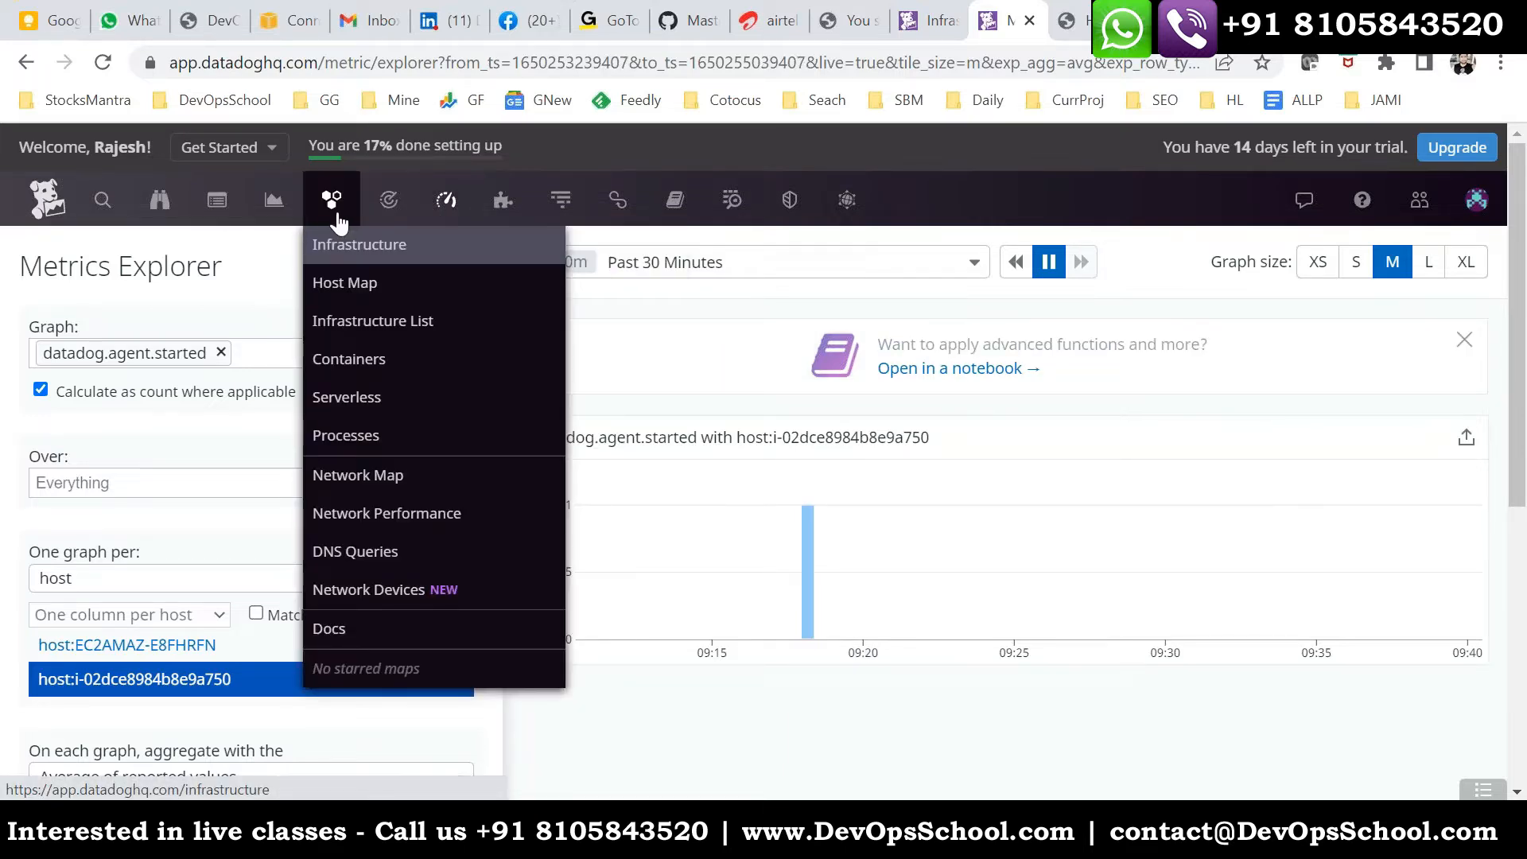
left_click(363, 322)
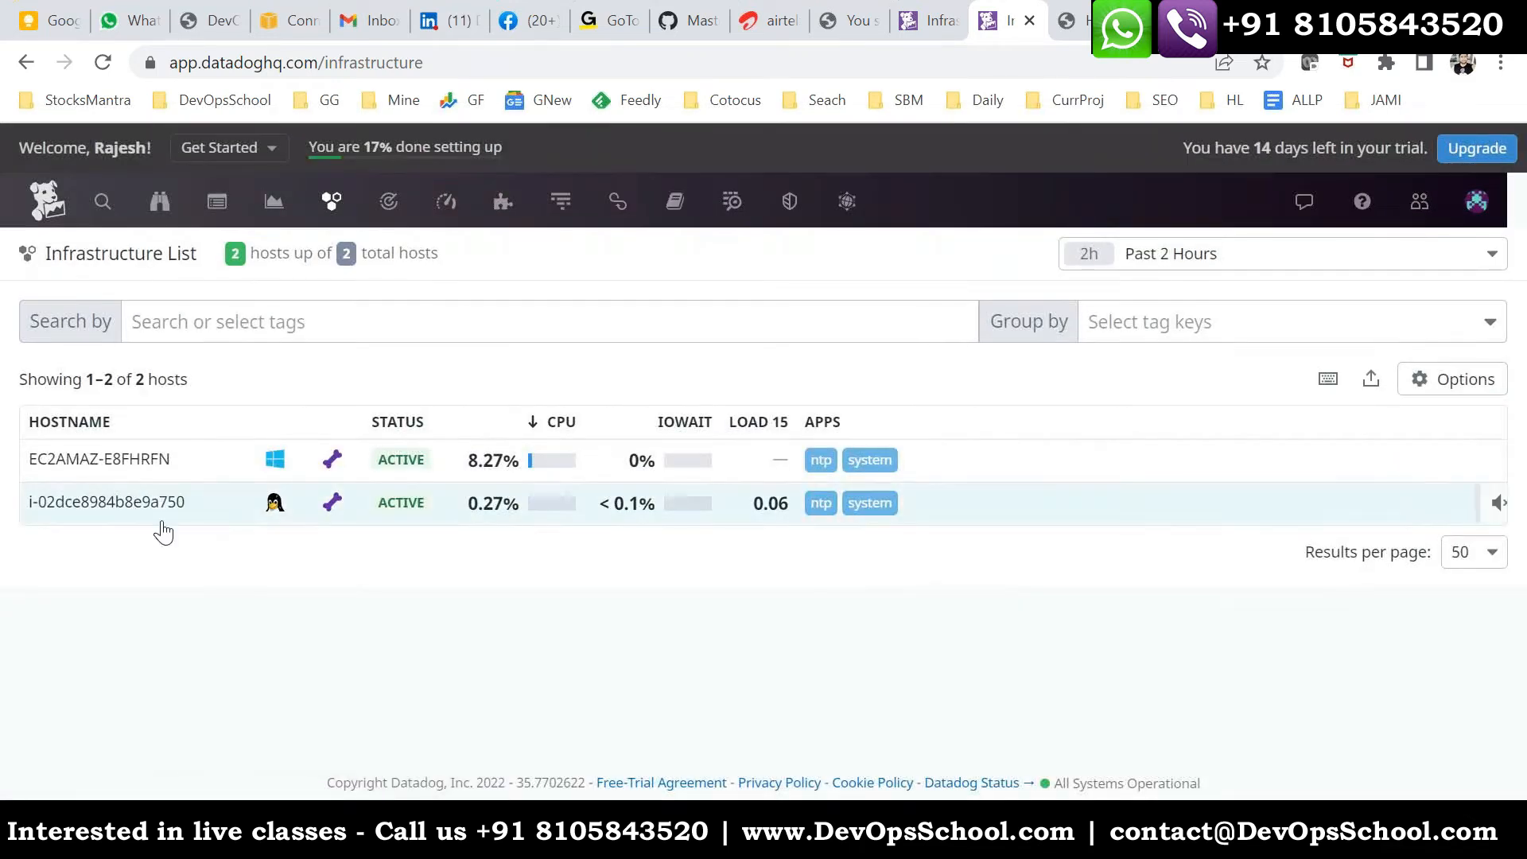
- Check the Processes information of host i-02dce8984b8e9a750, then close its details
left_click(274, 508)
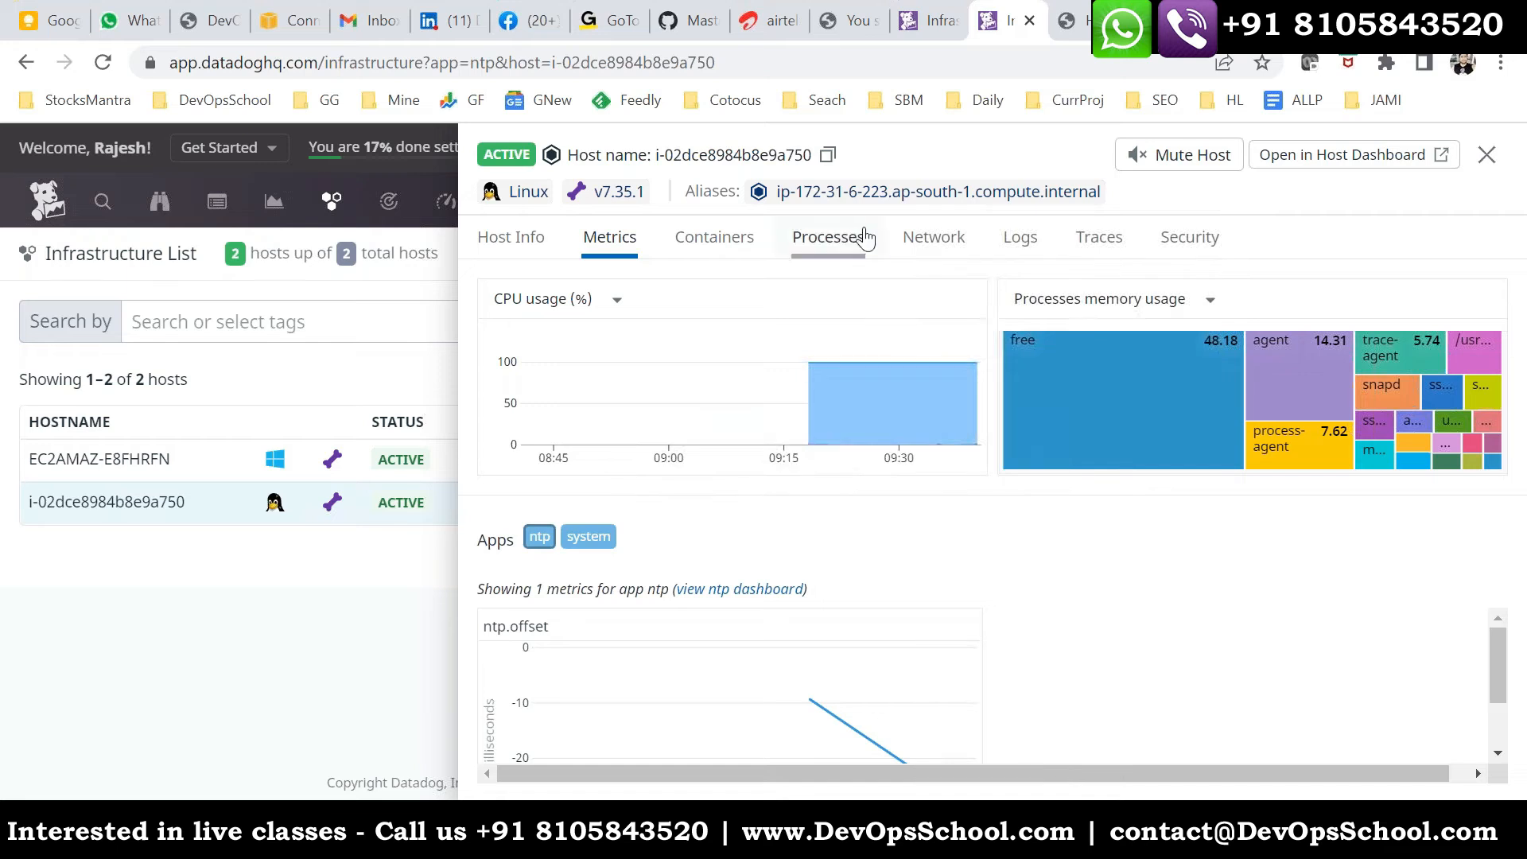
left_click(821, 250)
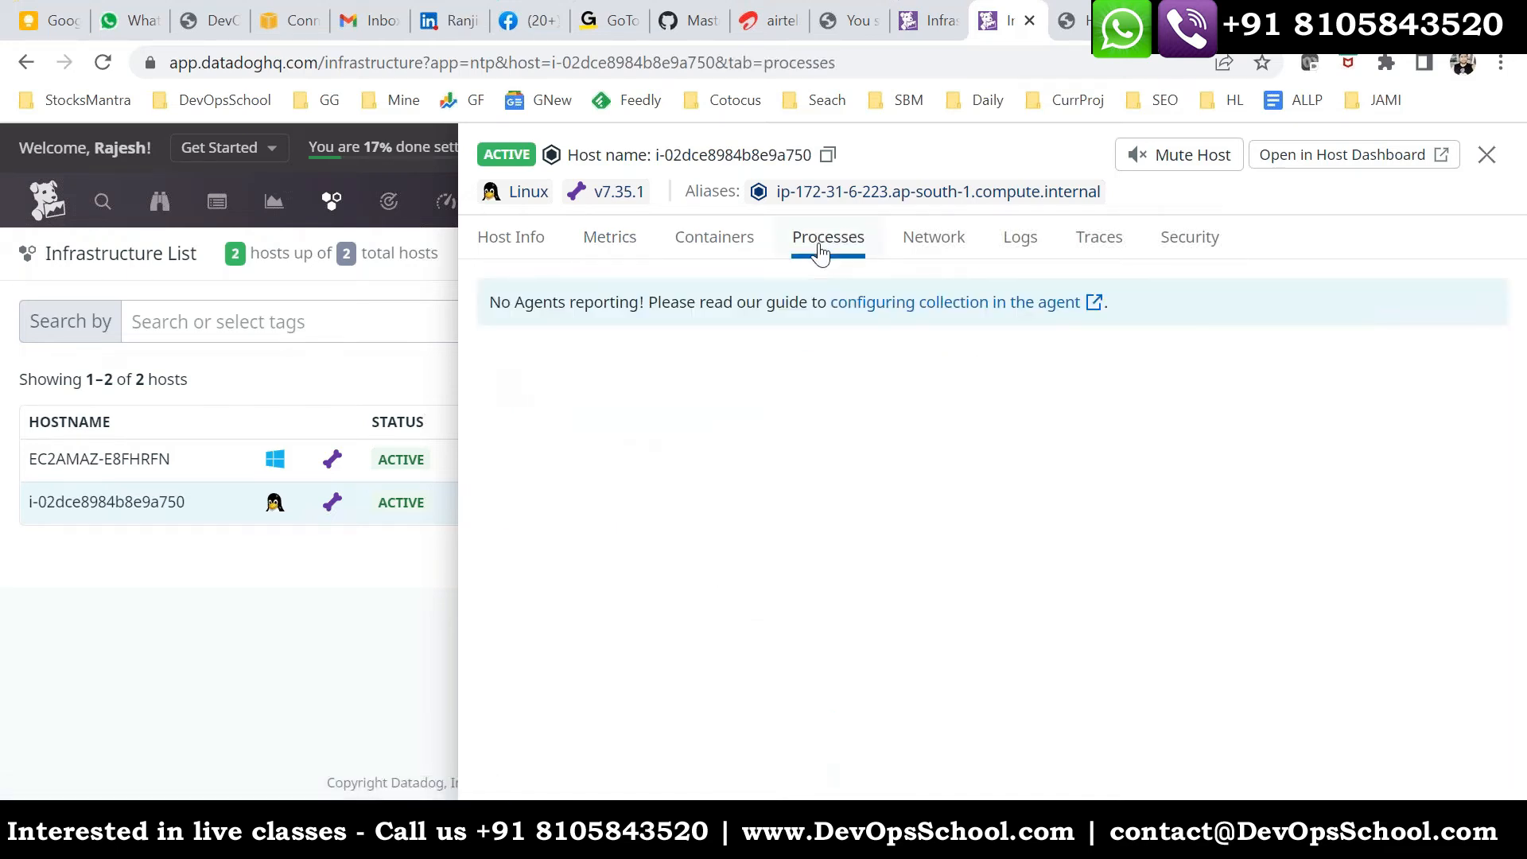
left_click_drag(488, 302, 1138, 296)
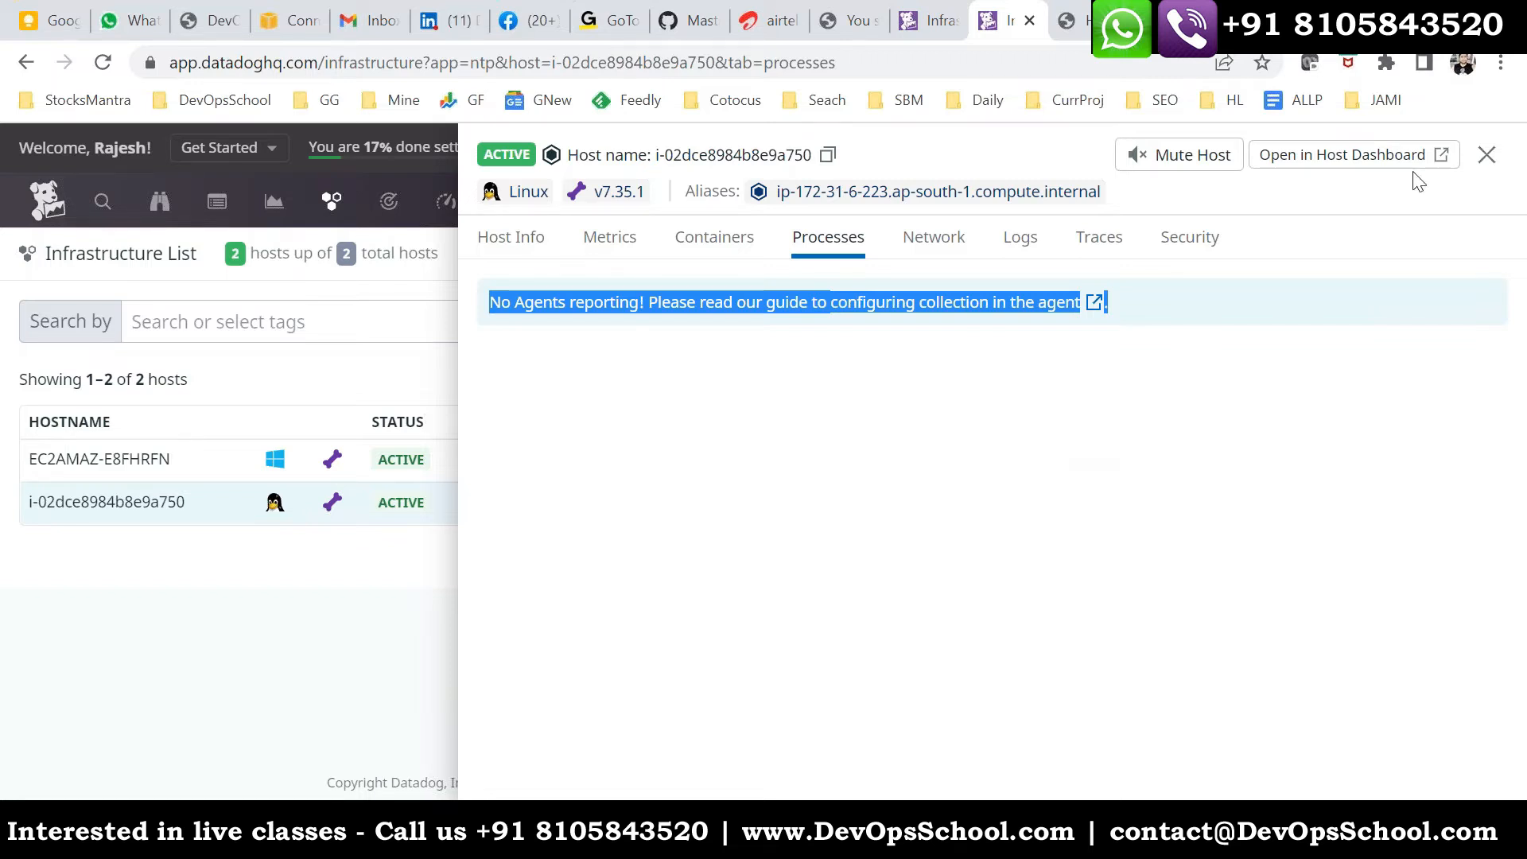
left_click(1487, 155)
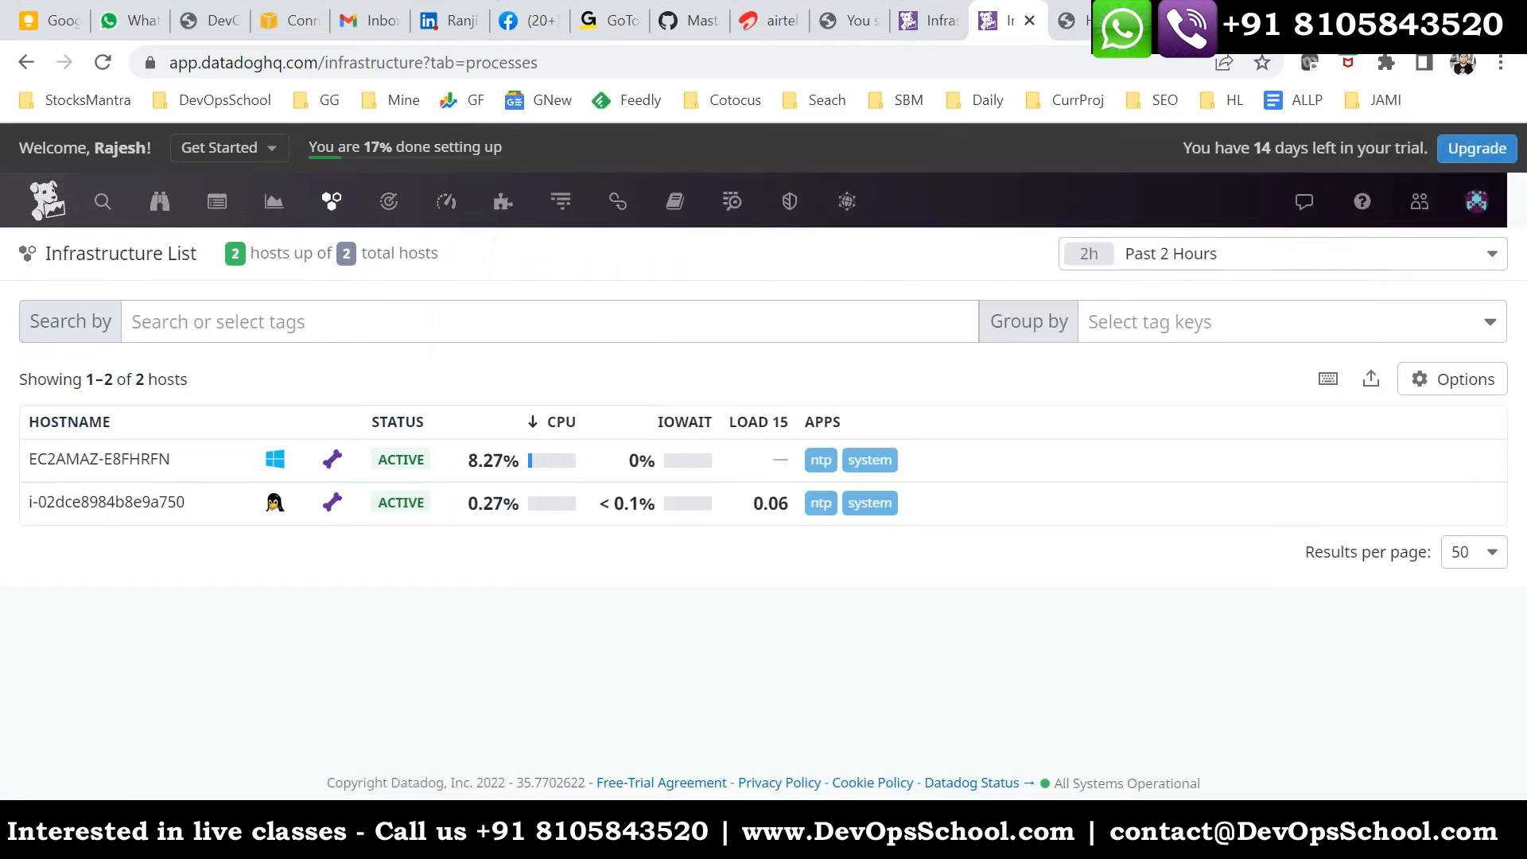
- Switch to the terminal session of the Ubuntu server, clear its output and list the home directory's files
mouse_move(932, 831)
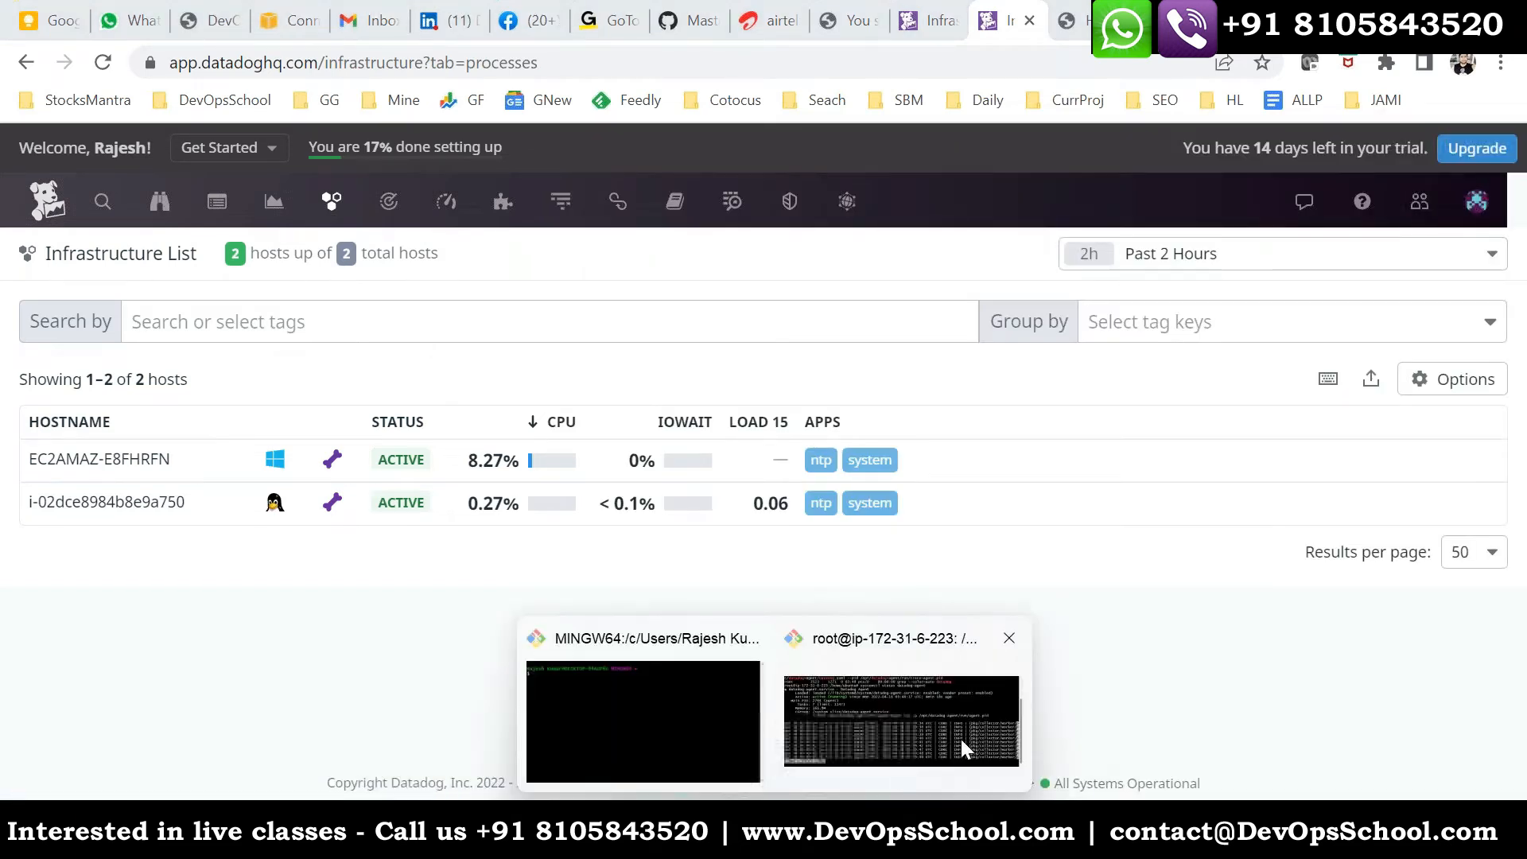
left_click(914, 709)
type("qclear")
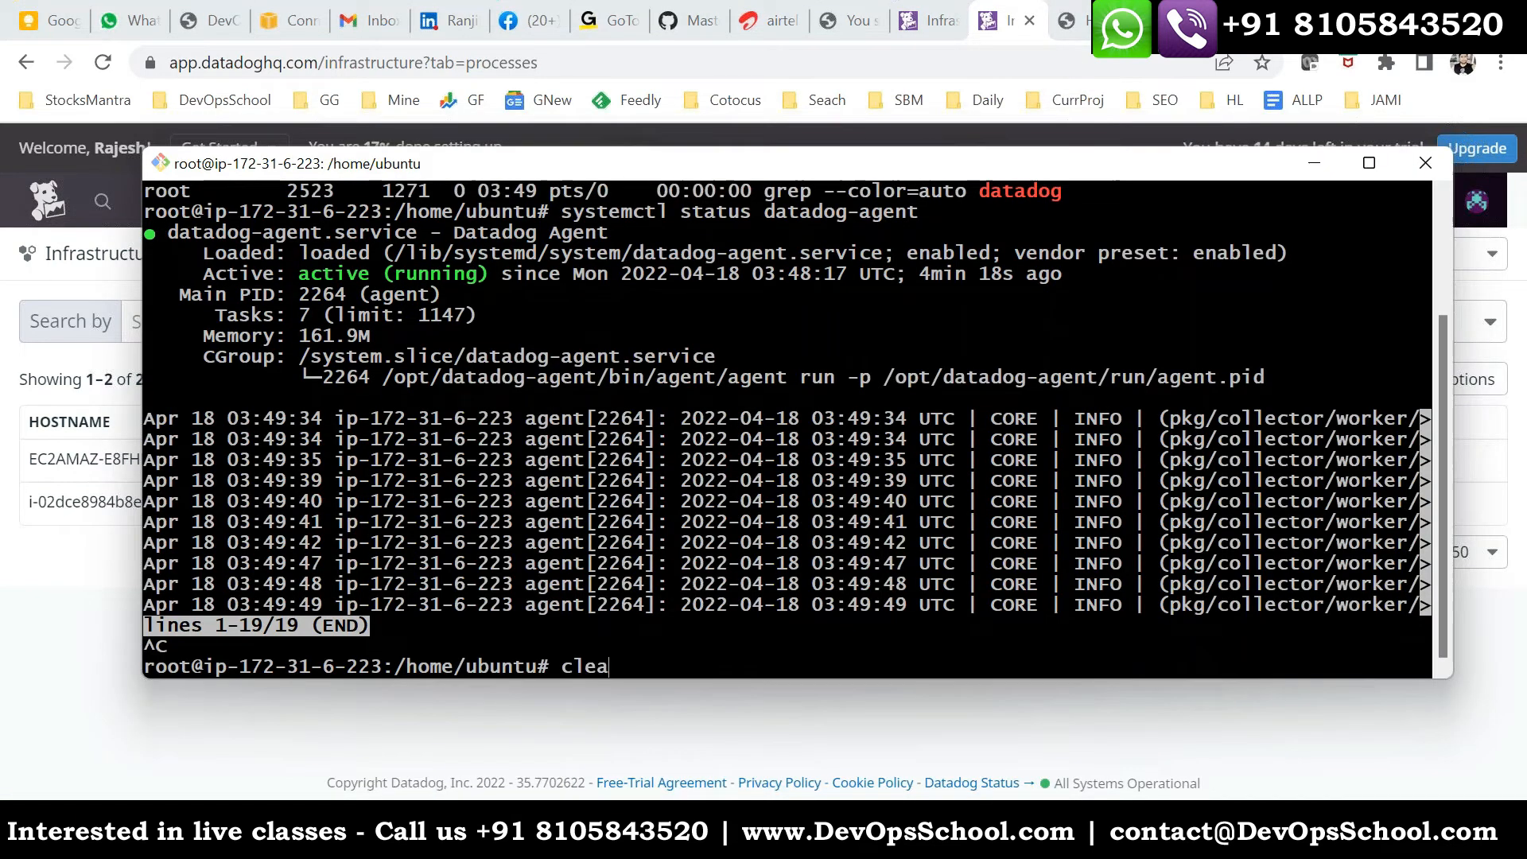
key("Return")
type("ls")
key("Return")
key("Return")
- Change to the /etc/datadog-agent/ directory and list its contents
type("cd /e")
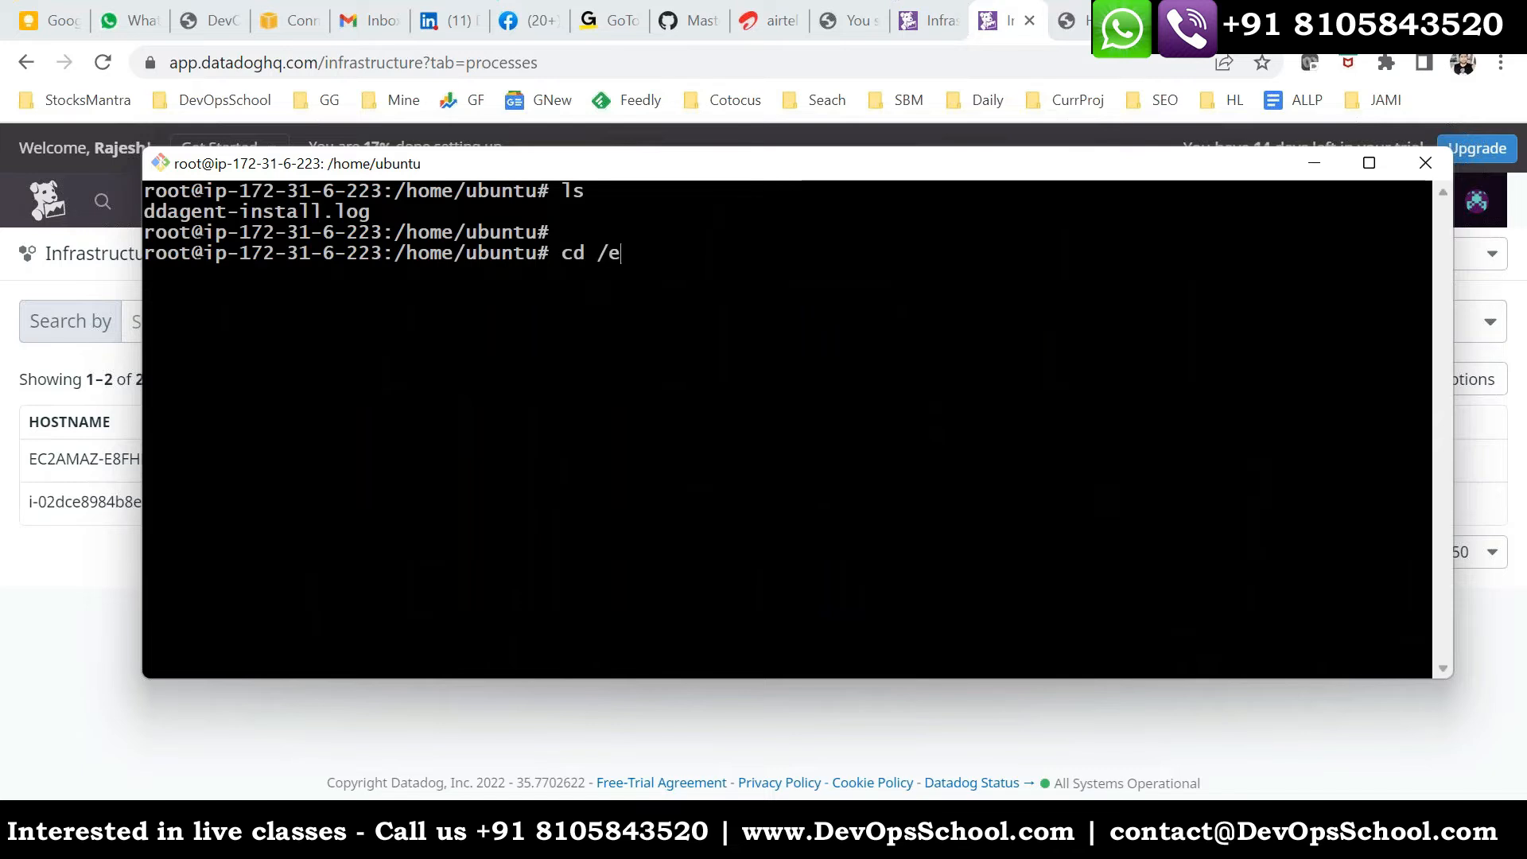
type("tc/dat")
key("Tab")
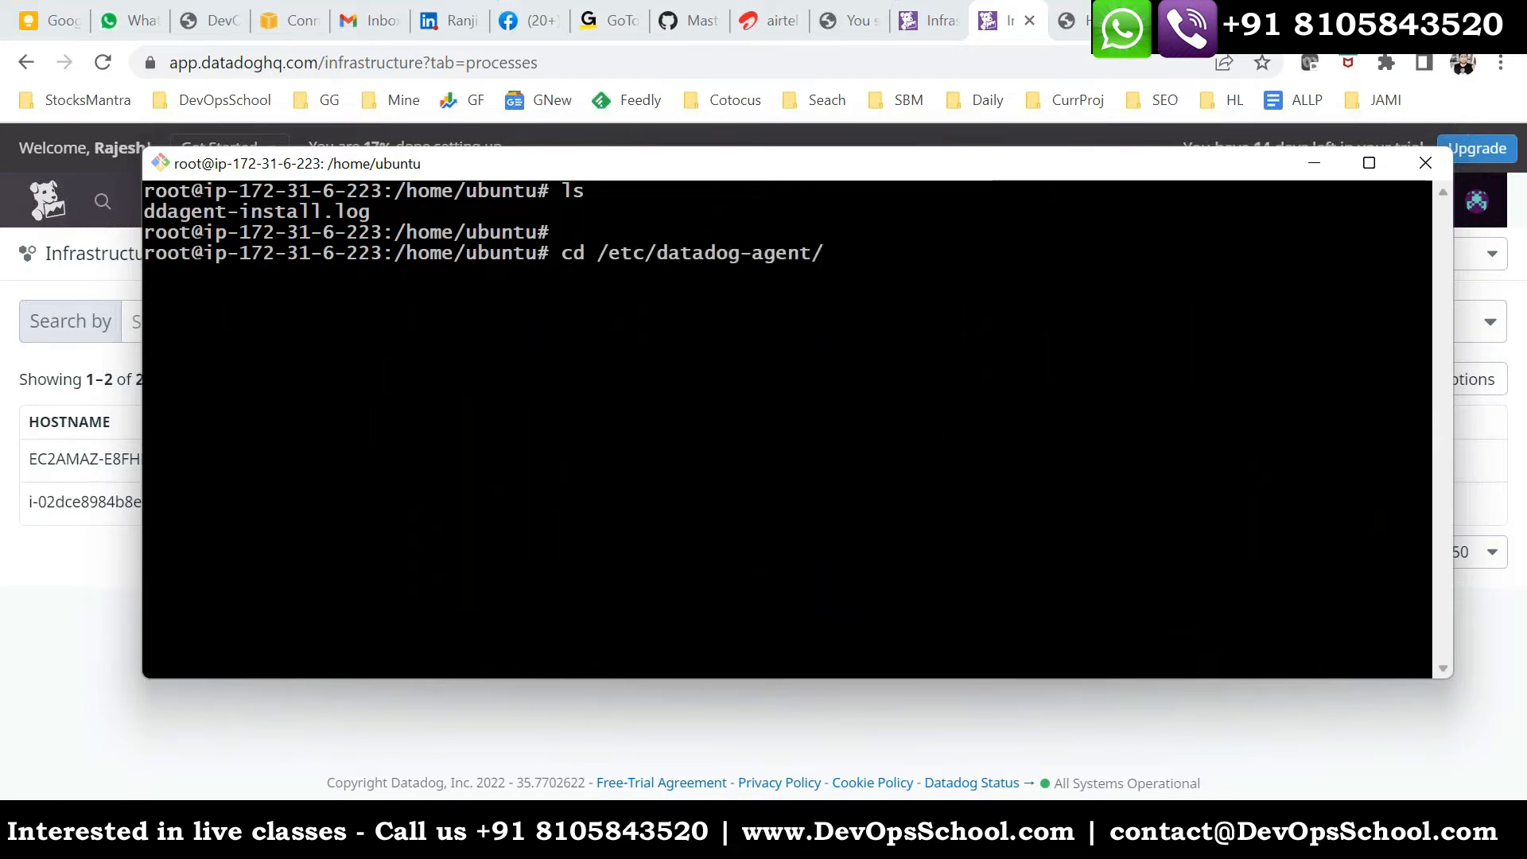
key("Return")
type("ls")
key("Return")
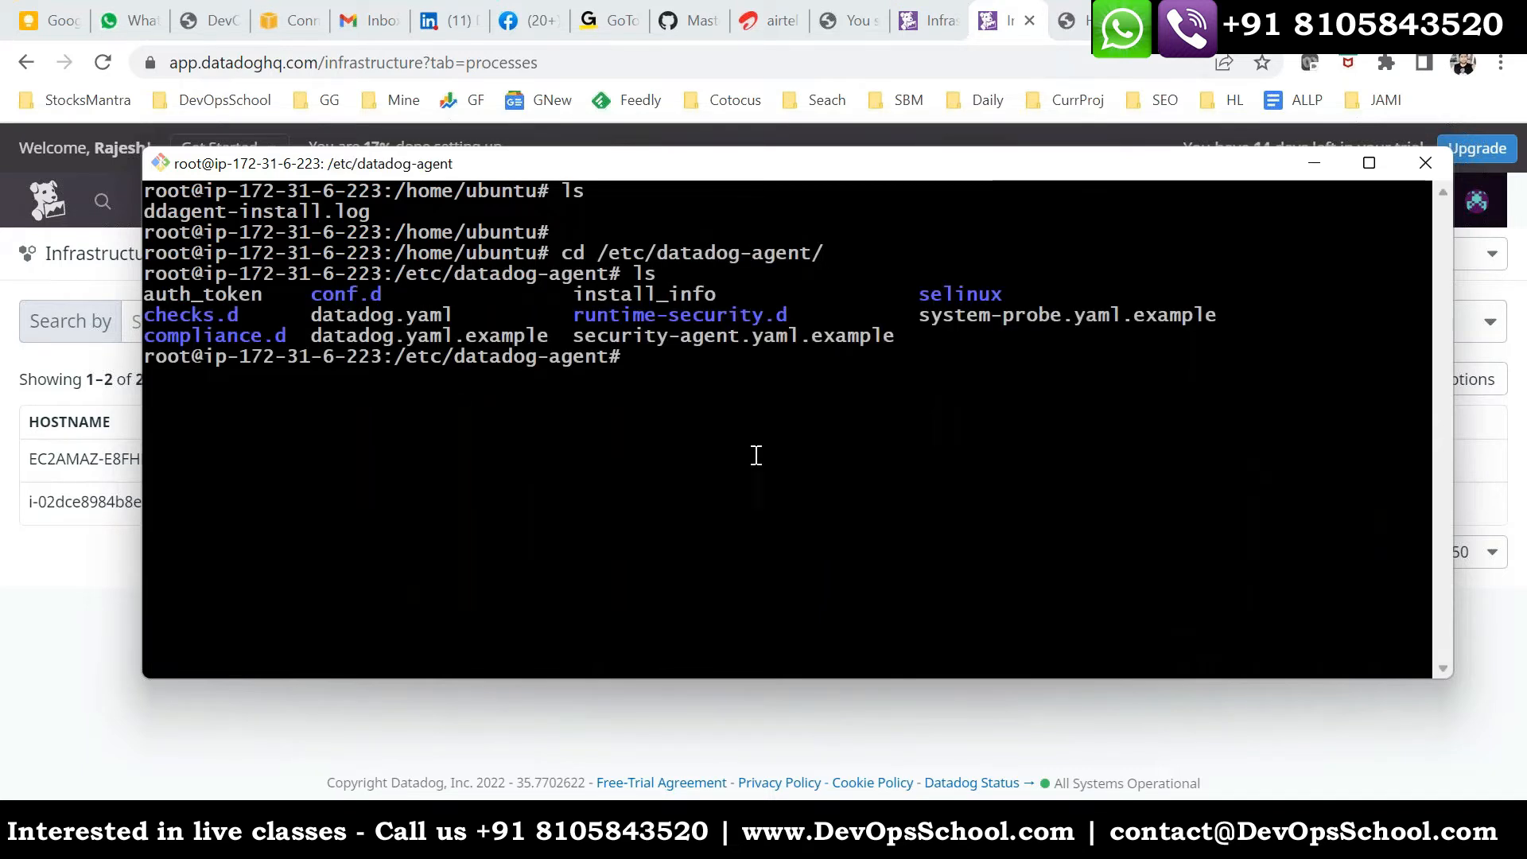
- Open datadog.yaml in the vi editor
double_click(412, 321)
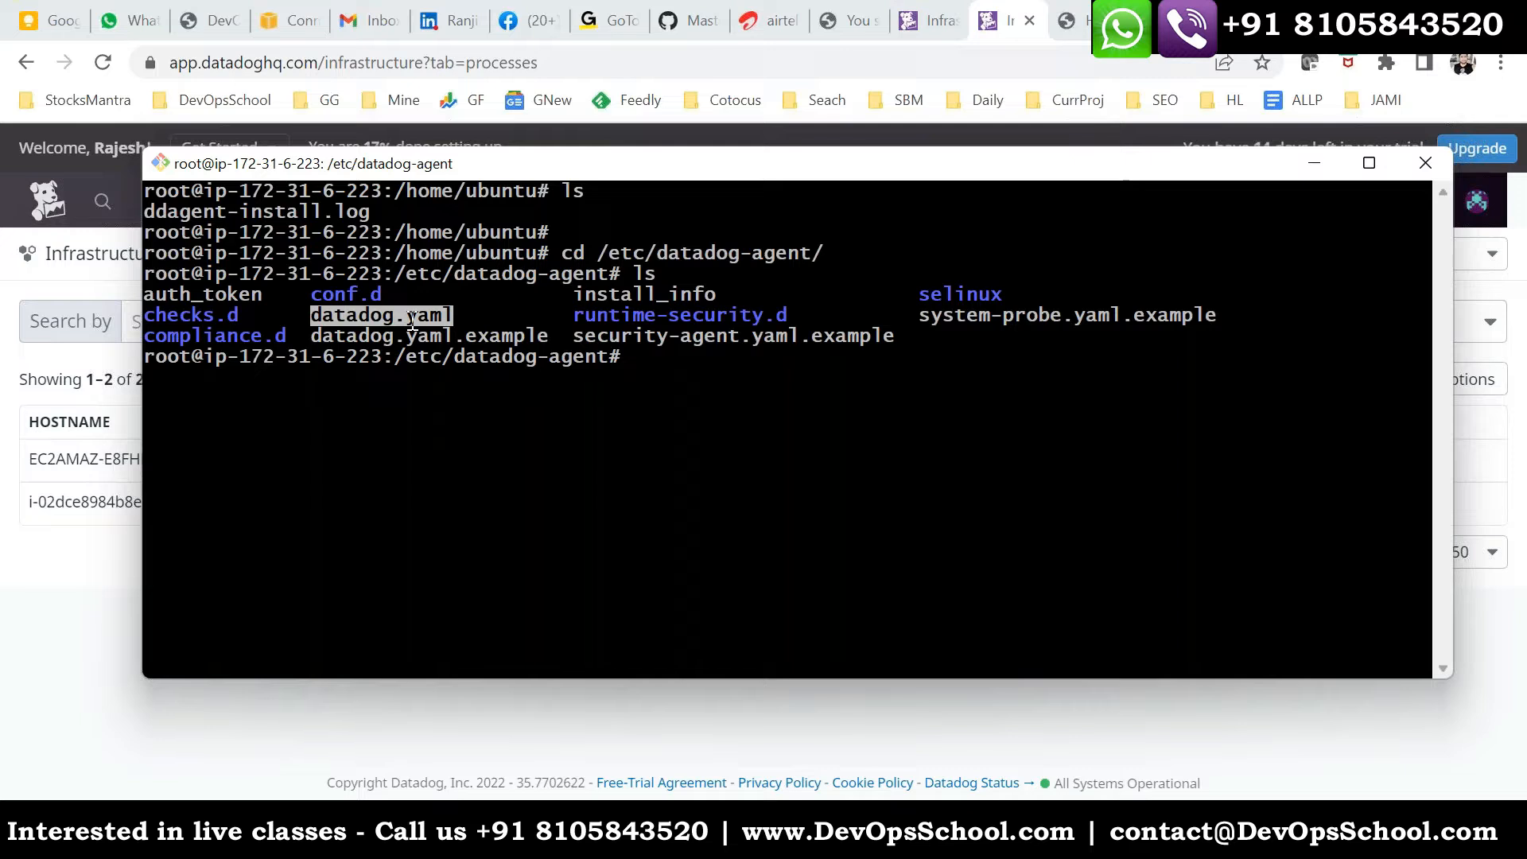
type("vi")
right_click(793, 397)
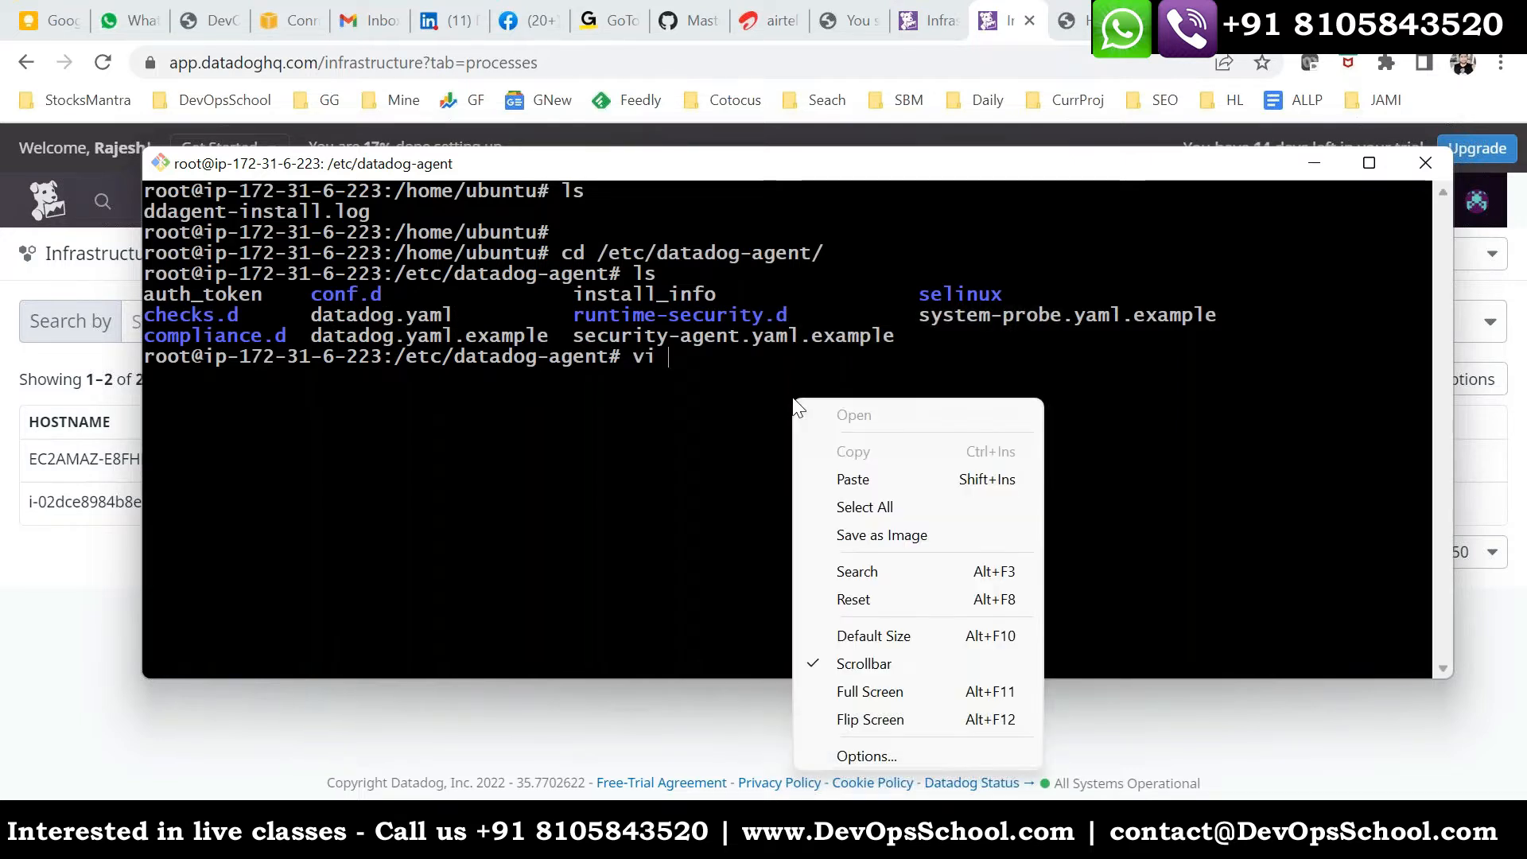
left_click(856, 480)
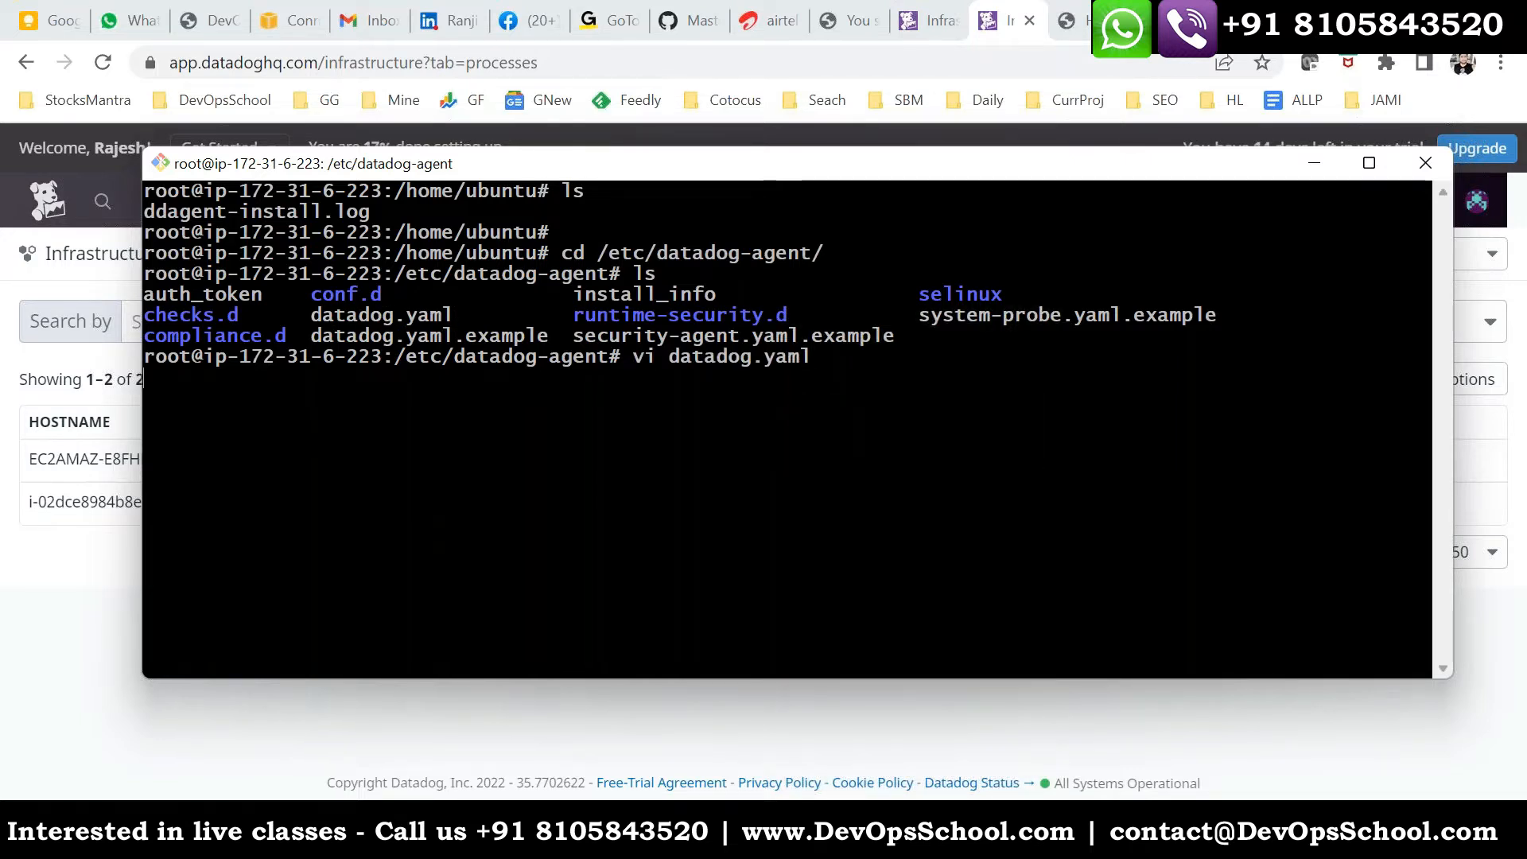
key("Return")
- Look through the beginning of datadog.yaml and search the file for "process"
key("Down")
key("Down")
key("Down")
key("Down")
key("Down")
key("Down")
key("Down")
key("Down")
key("Down")
key("Down")
key("Down")
key("Down")
key("Down")
key("Down")
key("Down")
key("Down")
key("Down")
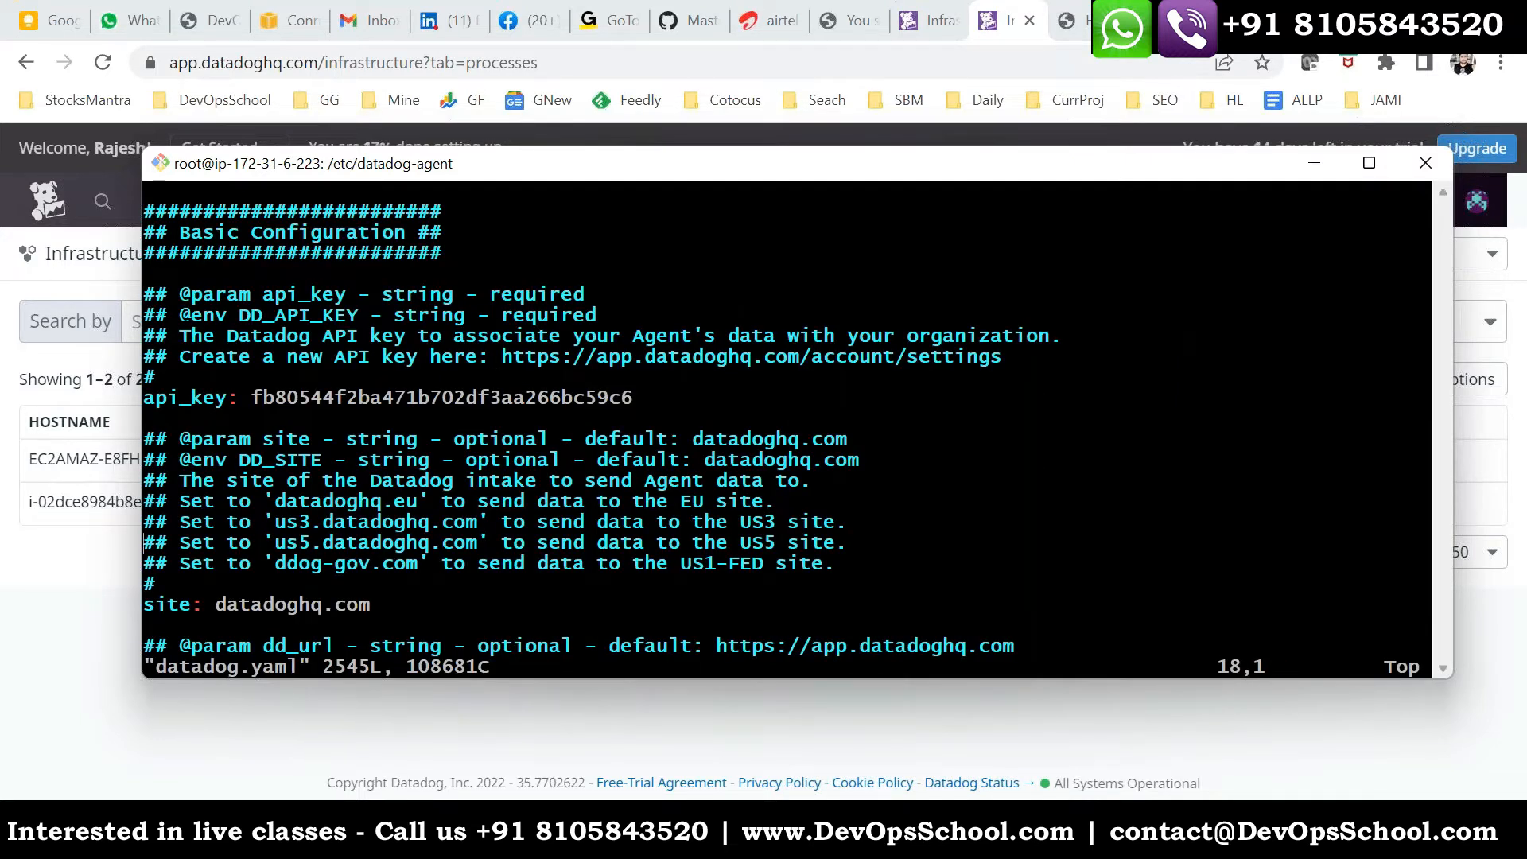
key("Down")
key("Down")
key("Down")
key("Down")
key("Down")
key("Down")
key("Down")
key("Down")
key("Down")
key("Down")
key("Down")
key("Down")
key("Down")
key("Down")
key("Down")
key("Down")
key("Down")
key("Down")
key("Down")
key("Down")
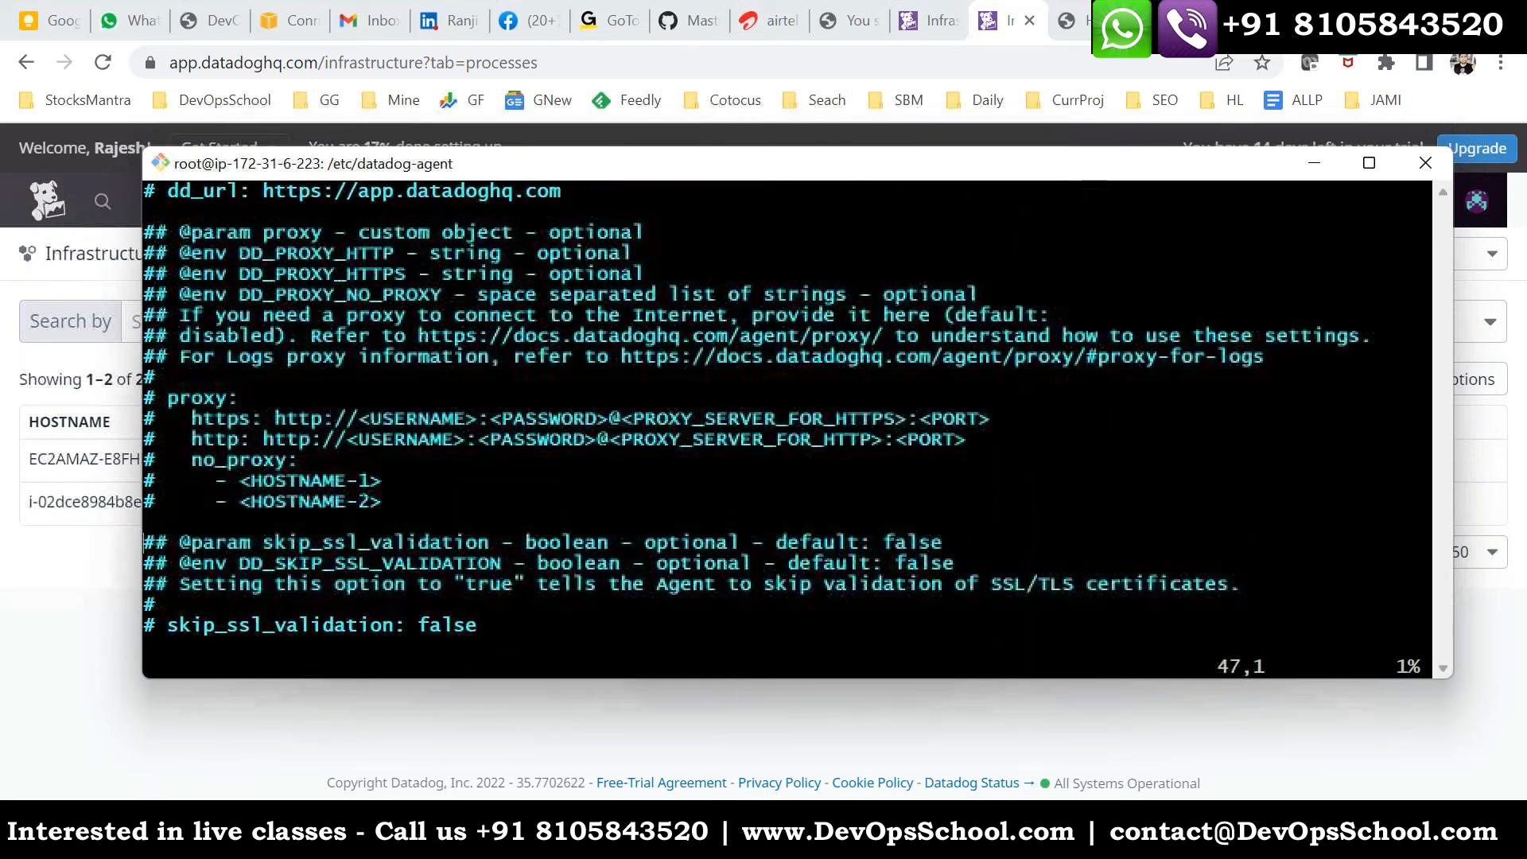
key("Down")
key("Down")
key("Down")
key("Down")
key("Down")
key("Down")
key("Down")
key("Down")
key("Down")
key("Down")
key("Down")
key("Down")
key("Down")
key("Down")
key("Down")
key("Down")
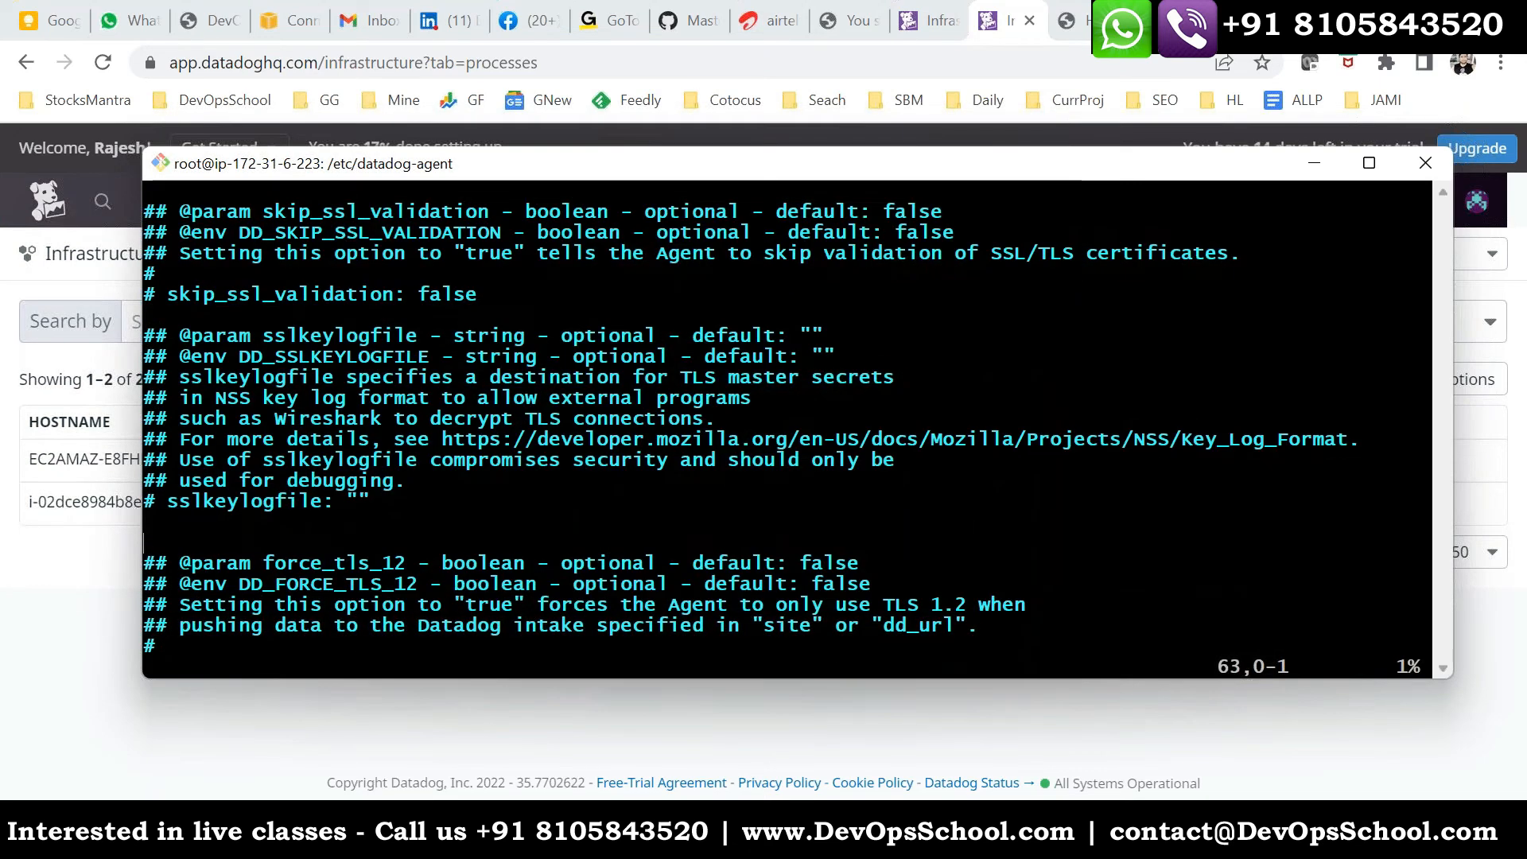
key("Down")
type("/proce")
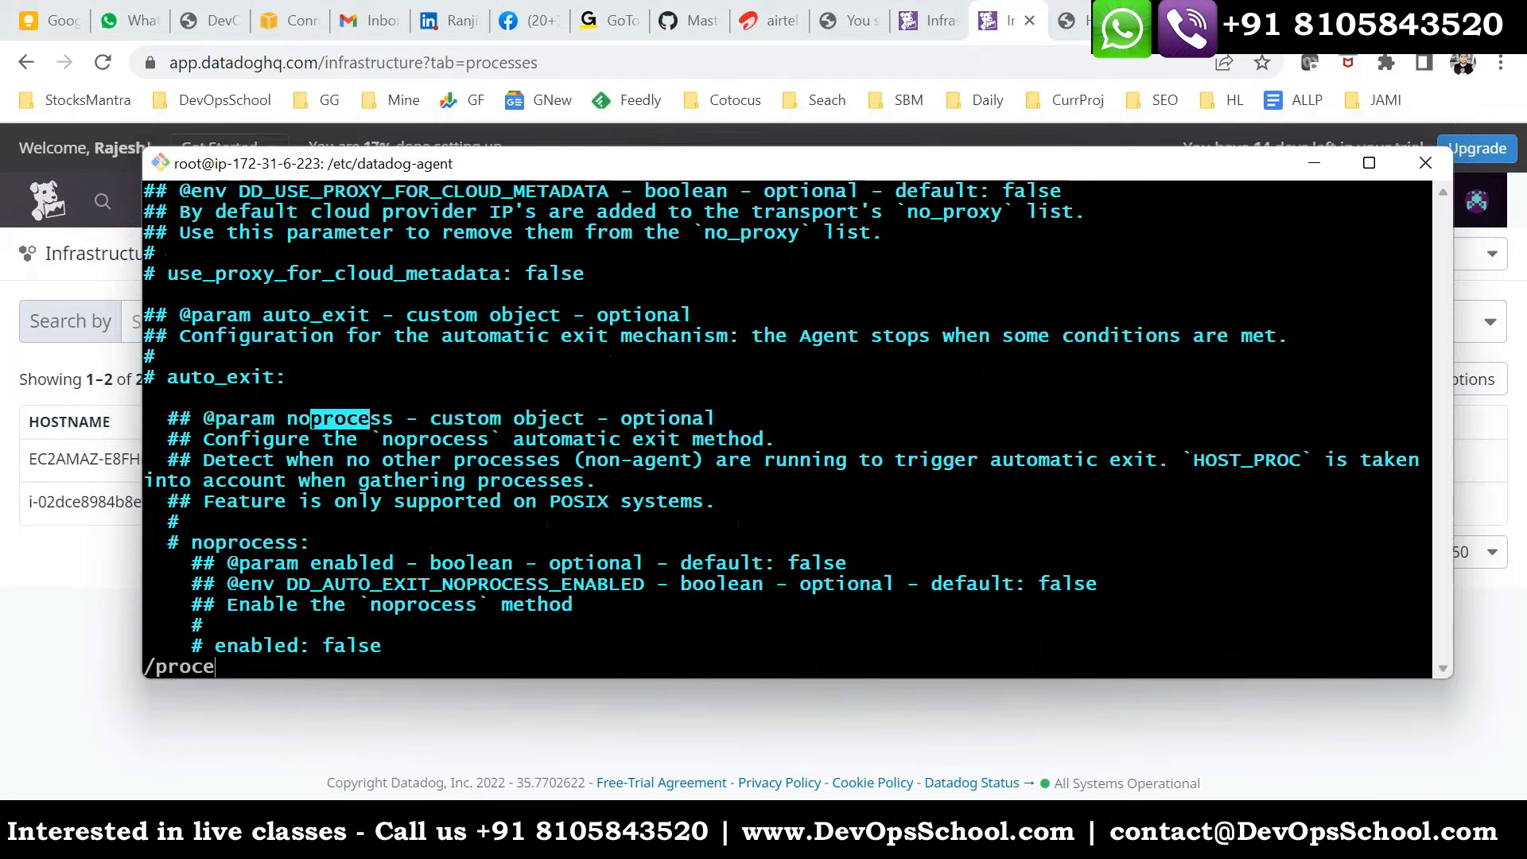
type("ssn")
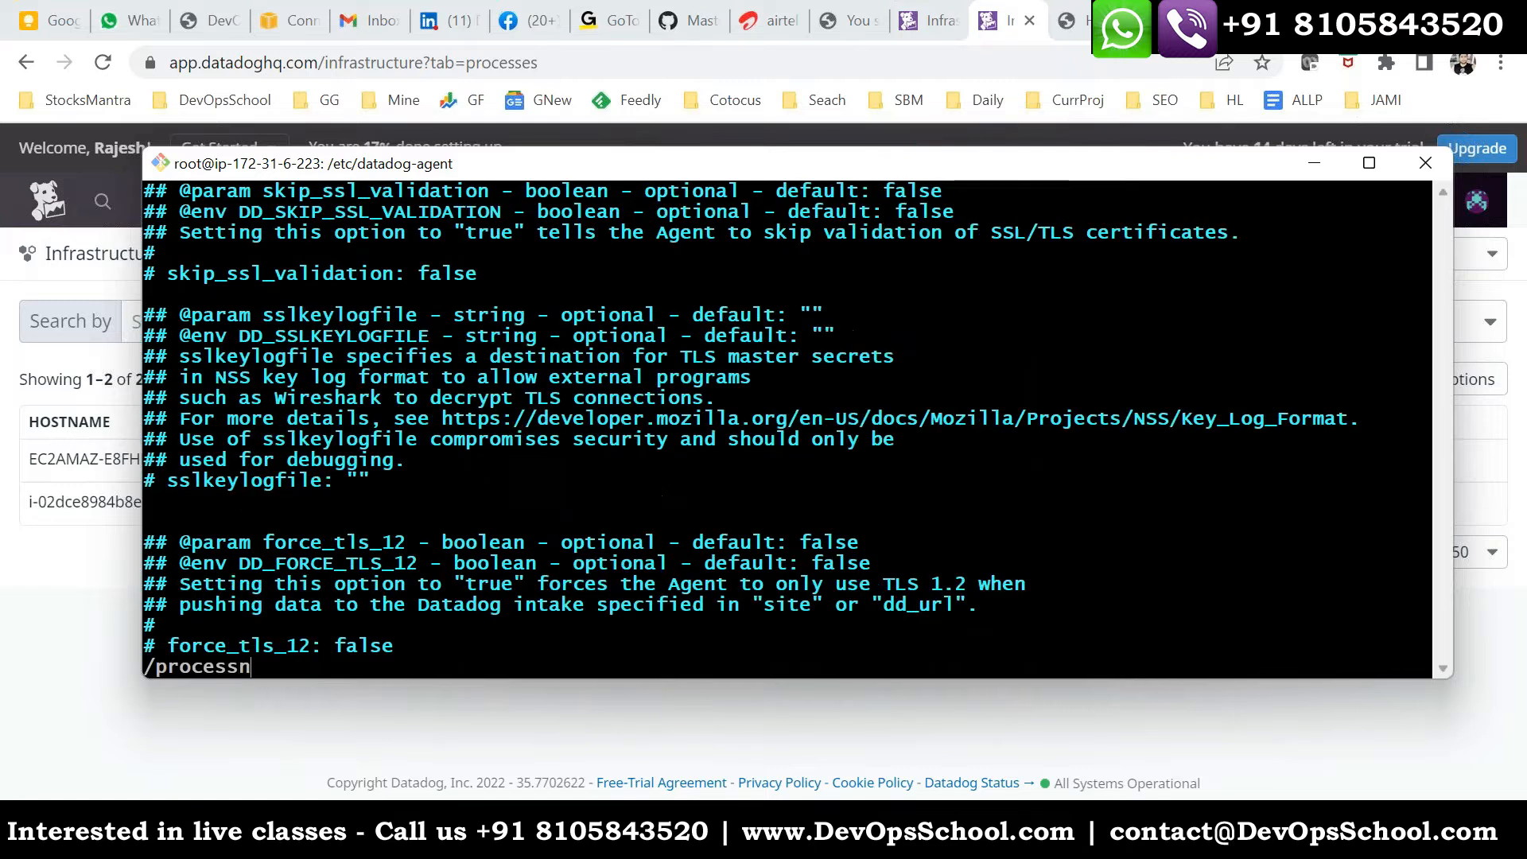
key("BackSpace")
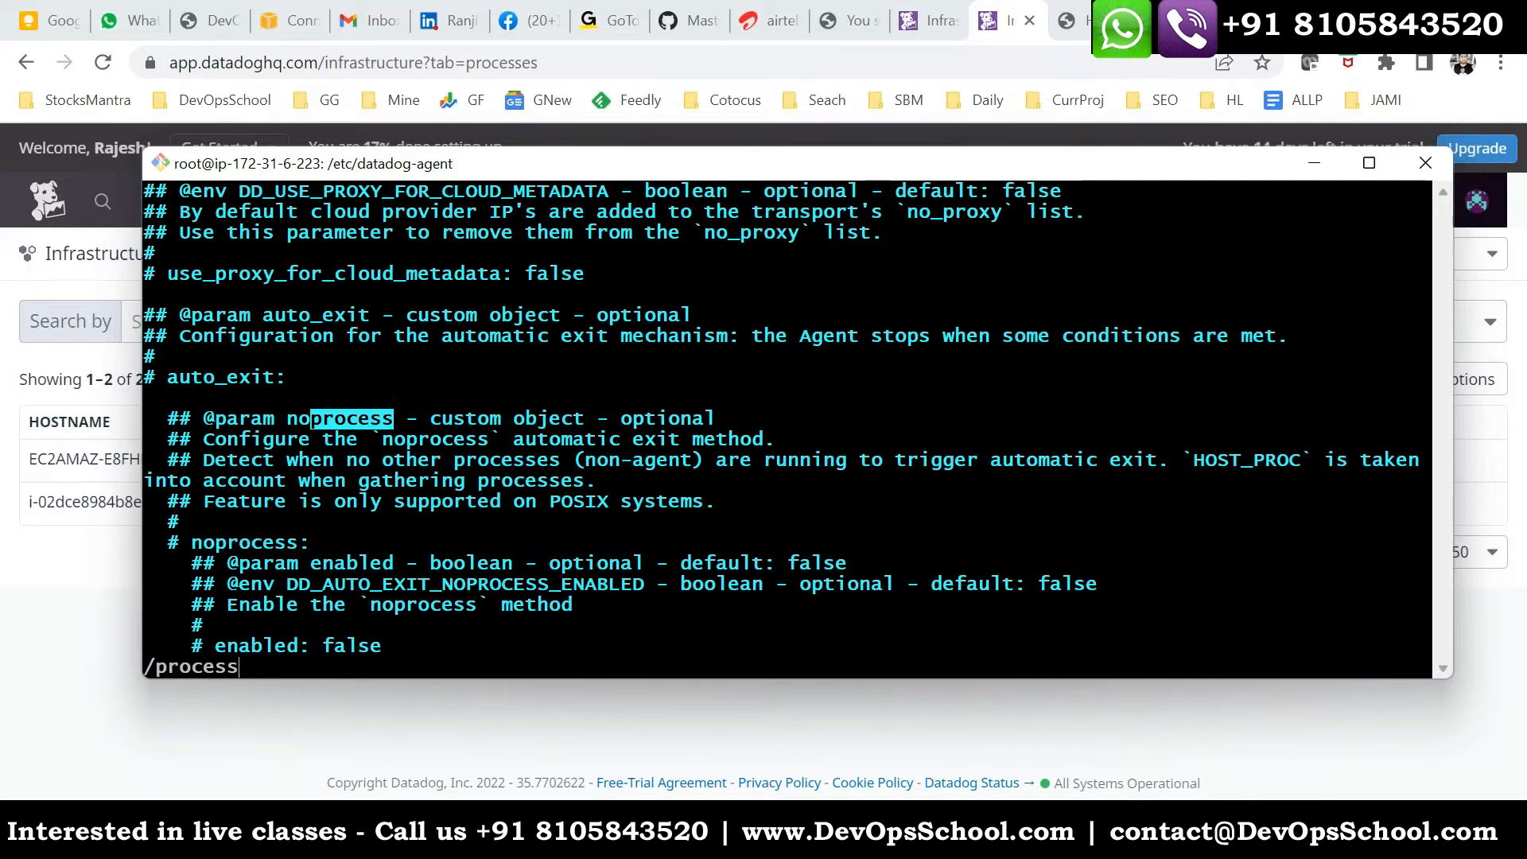
key("Return")
- Step through the "process" matches to the Process Collection Configuration section and highlight its heading
key("n")
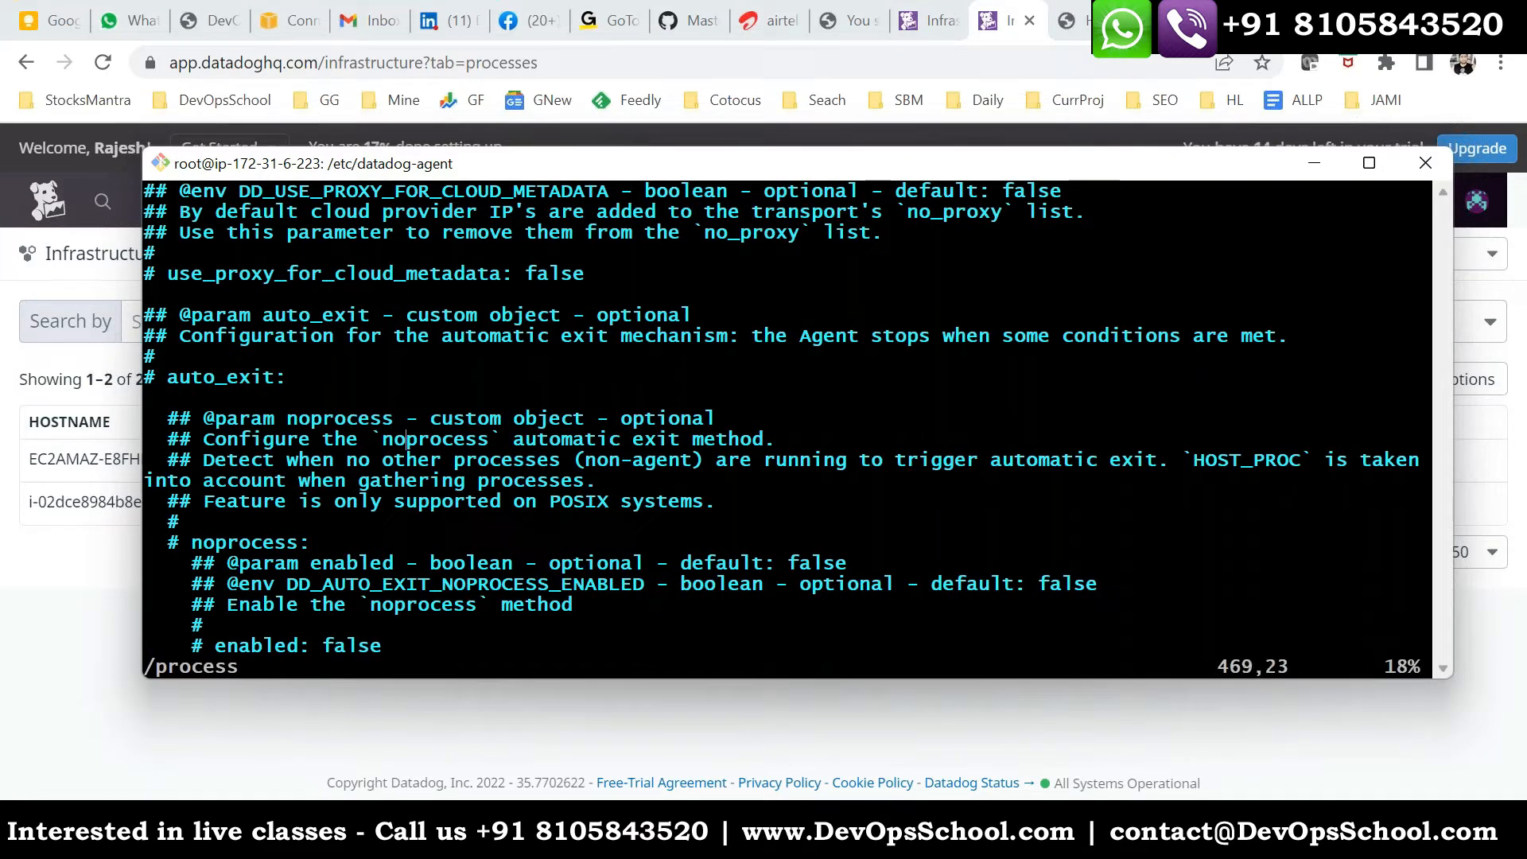
key("n")
key("Down")
key("n")
key("n")
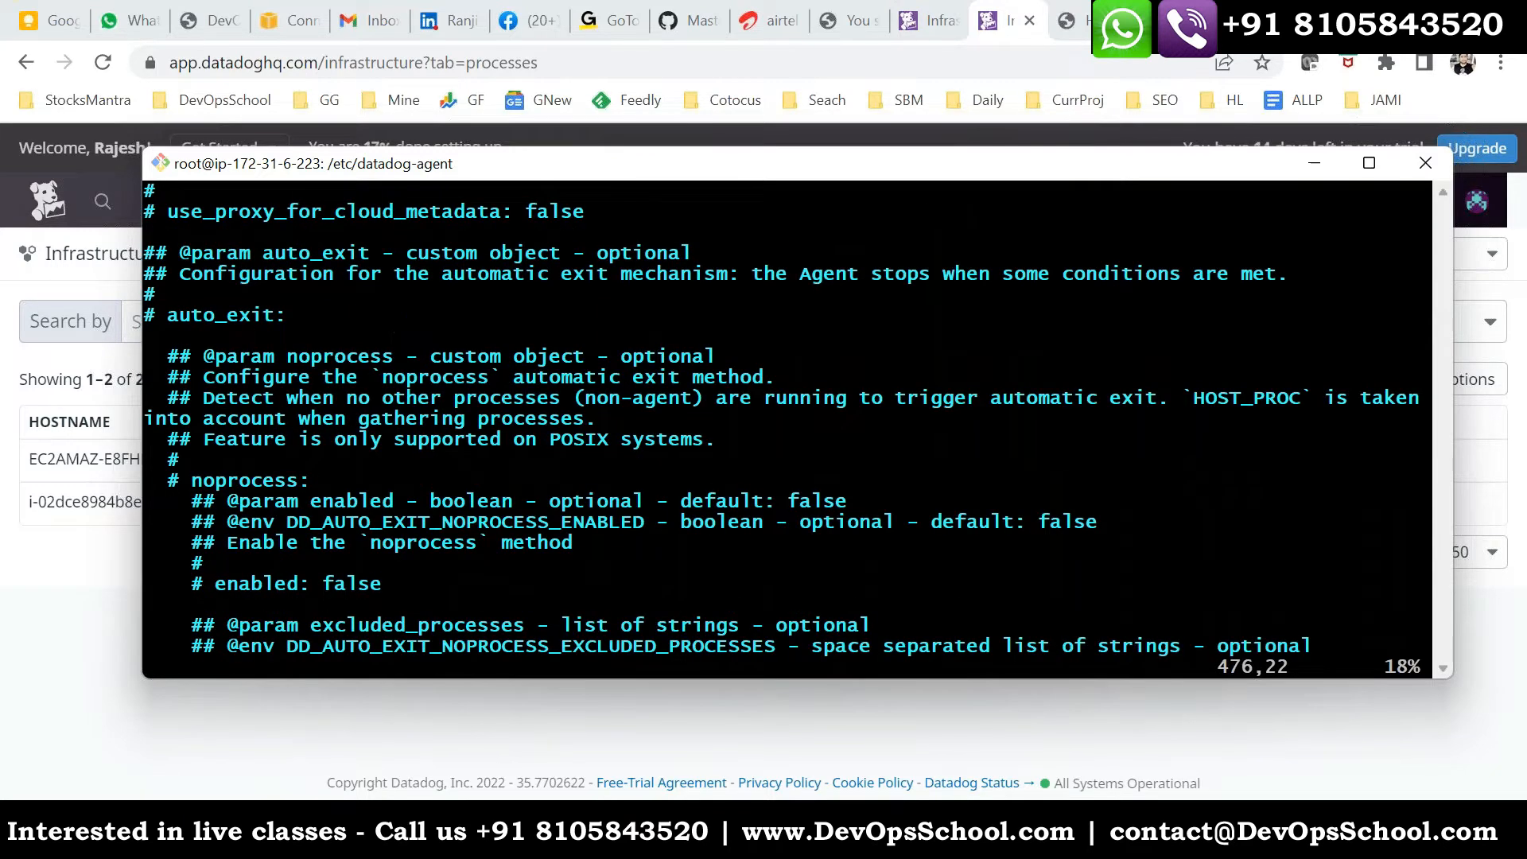
key("n")
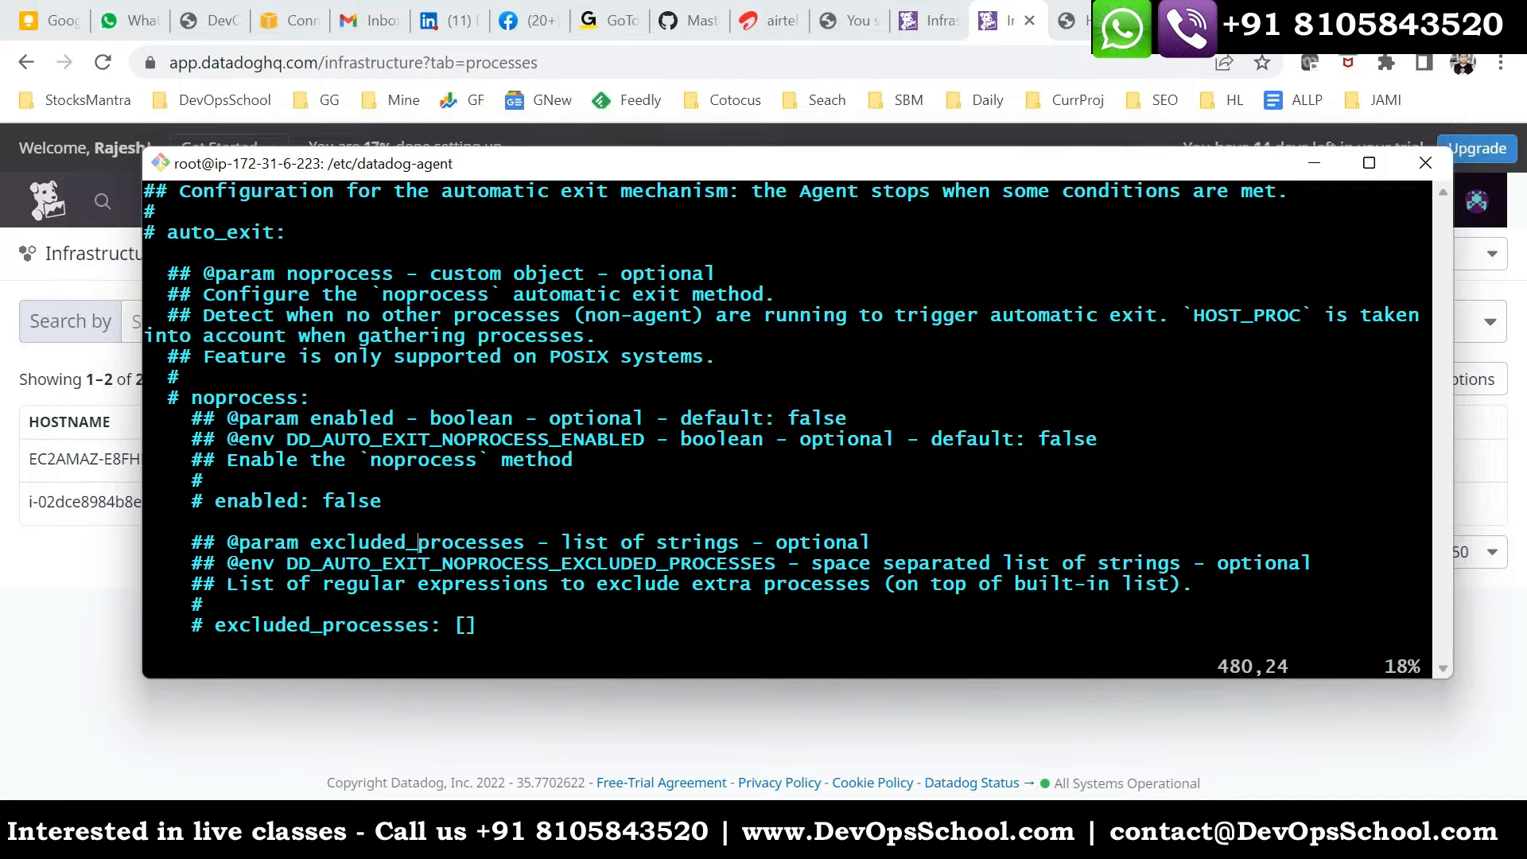
key("n")
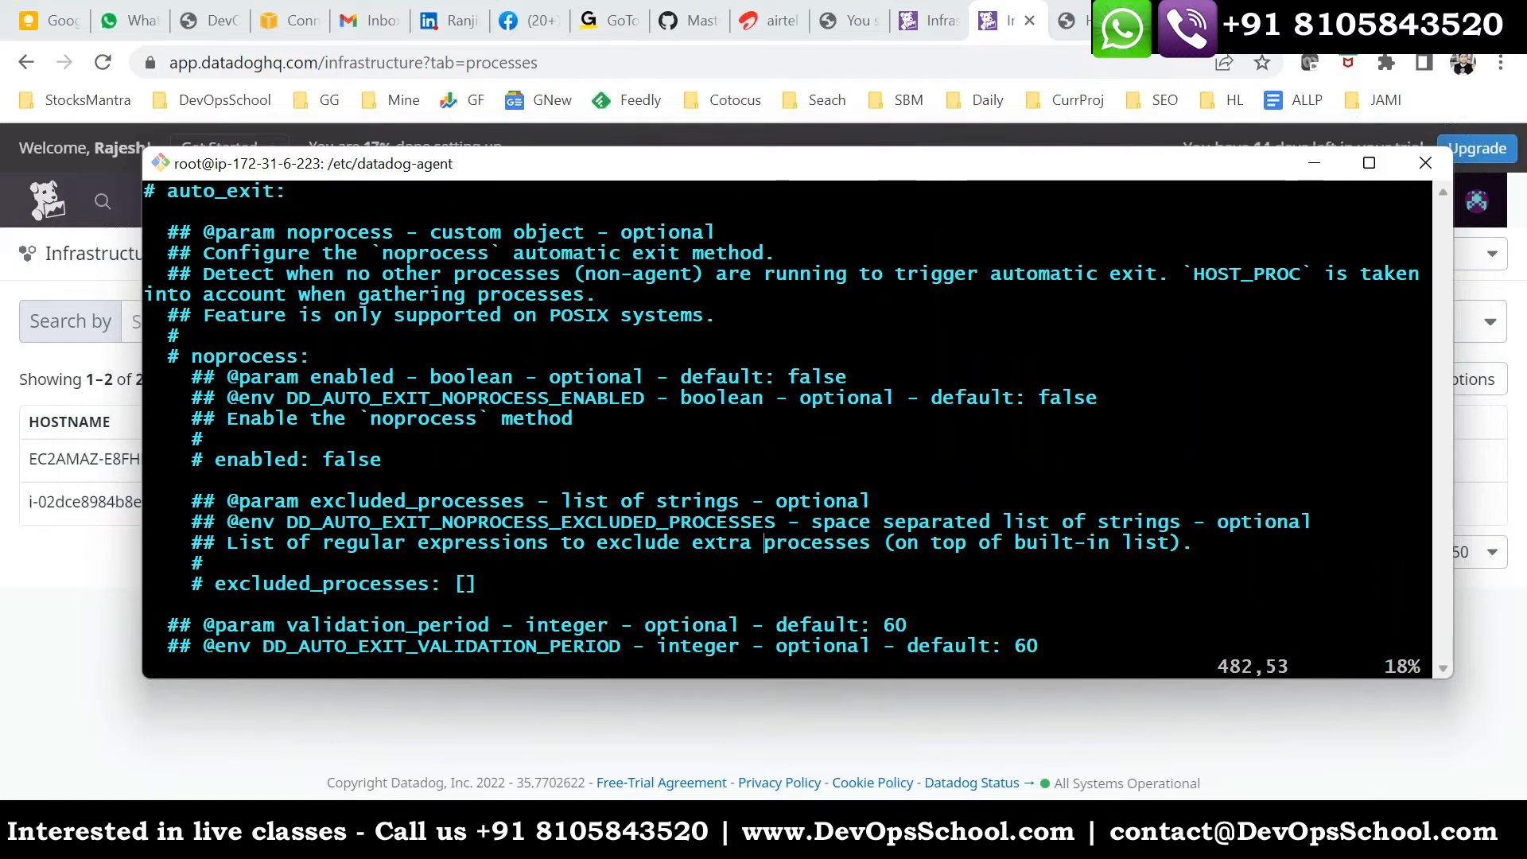
key("n")
key("n")
key("n")
key("n")
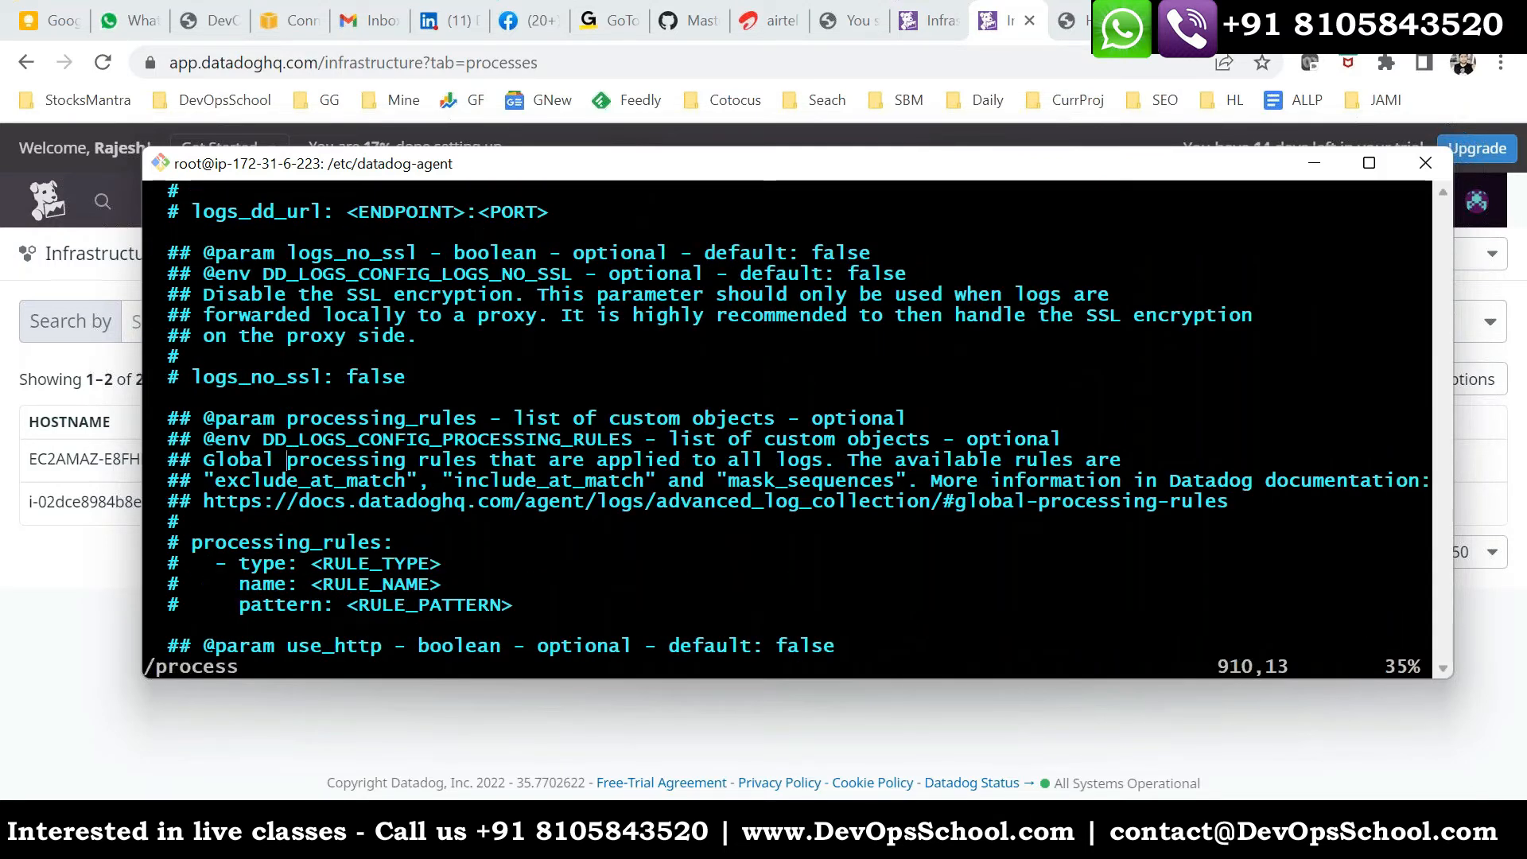
key("n")
key("n")
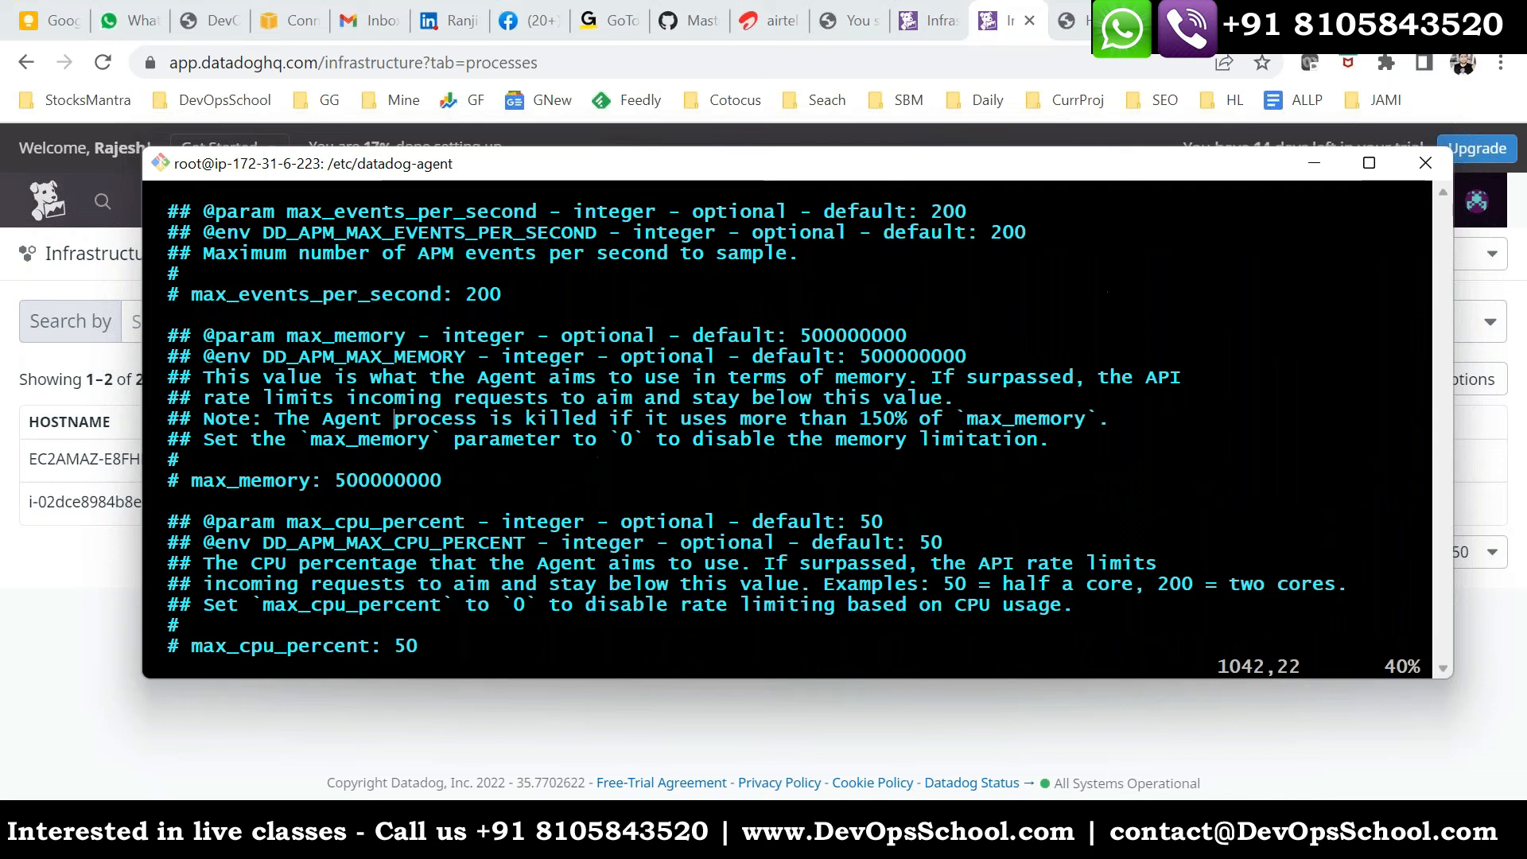
key("n")
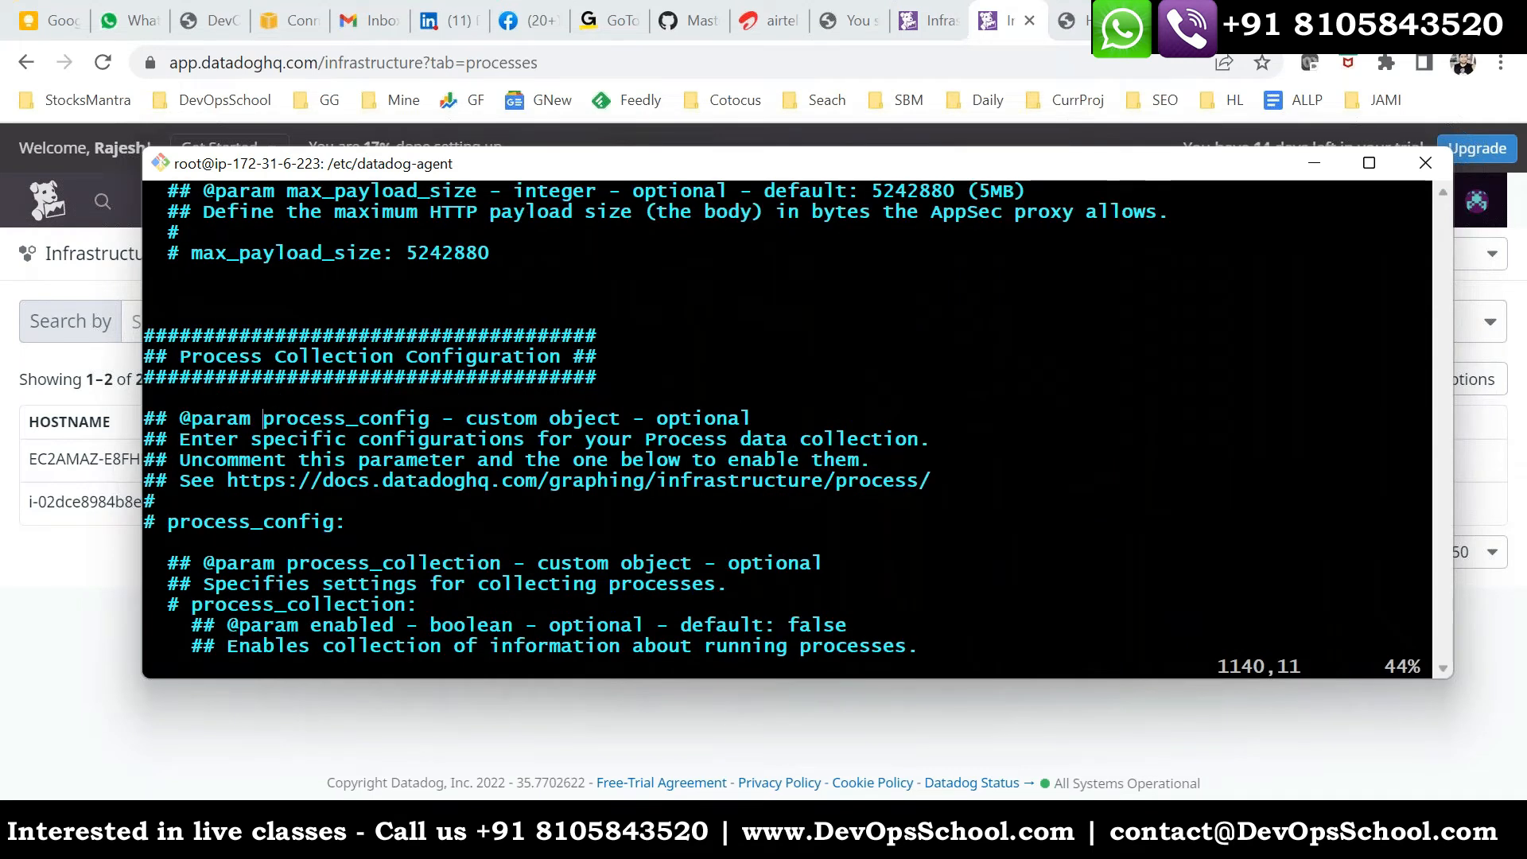
left_click_drag(594, 357, 168, 355)
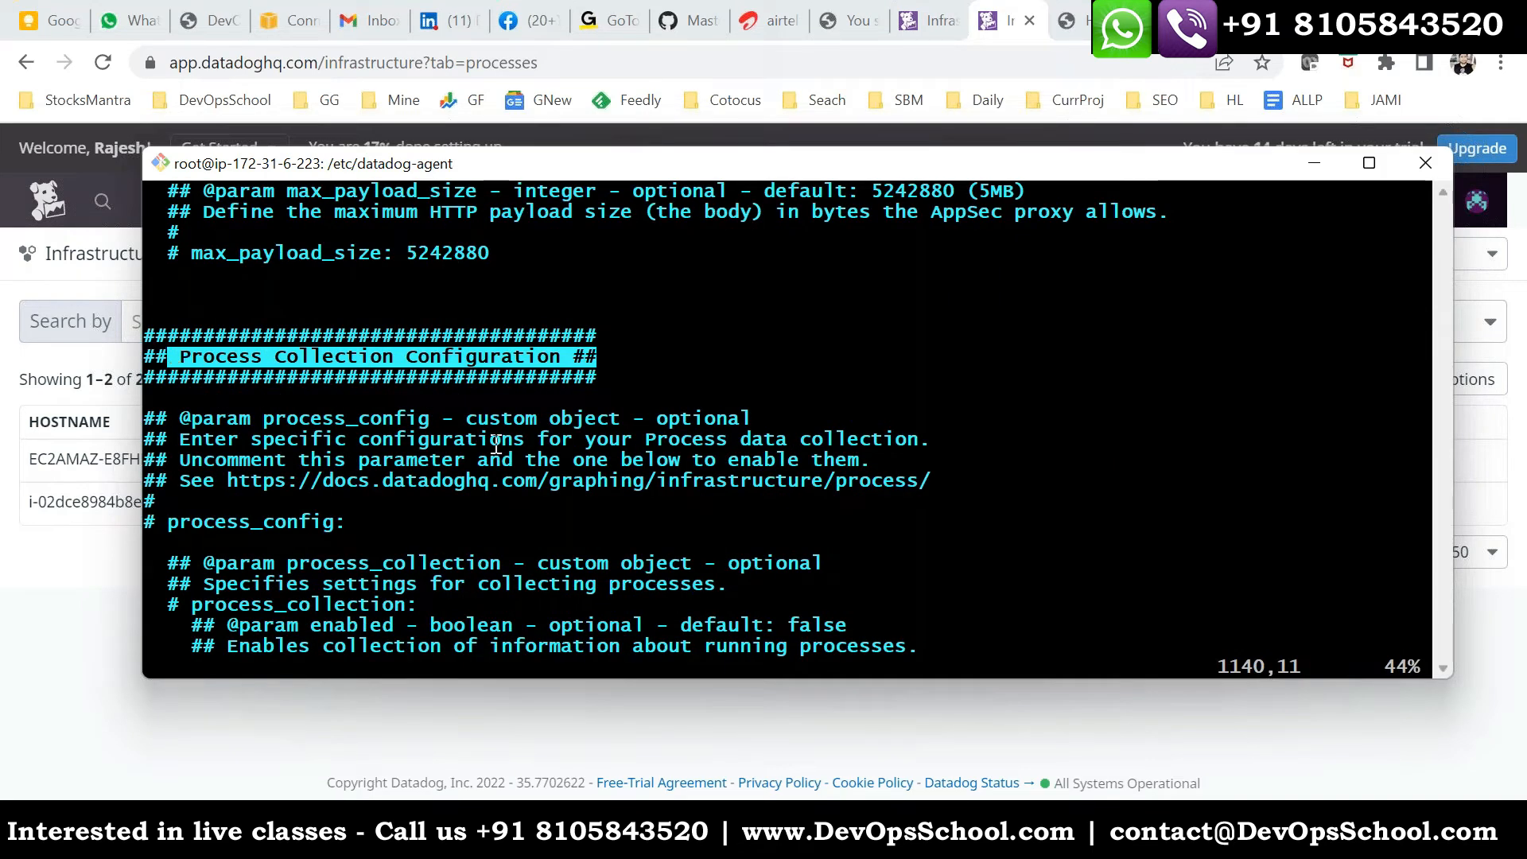
- Uncomment the process_config: line in the Process Collection Configuration section
key("j")
key("j")
key("j")
key("j")
key("j")
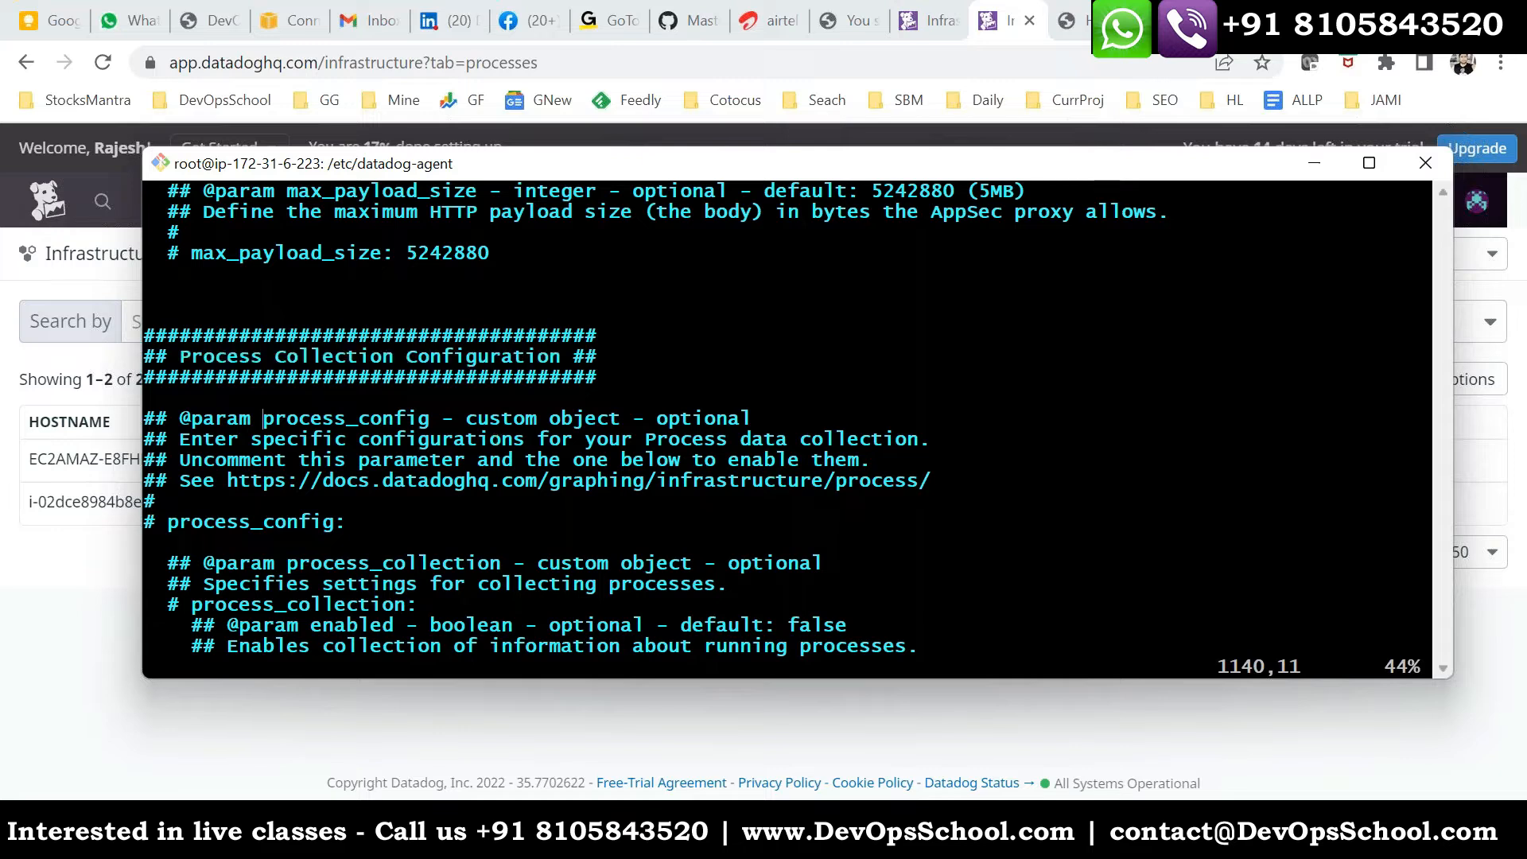
key("h")
key("h")
key("h")
key("h")
key("h")
key("h")
key("h")
key("i")
key("BackSpace")
key("BackSpace")
- Uncomment the enabled line under process_collection
key("Down")
key("Down")
key("Down")
key("Down")
key("Down")
key("Down")
key("Right")
key("Right")
key("Right")
key("Right")
key("Right")
key("Down")
- Set the enabled option under process_collection to true
key("Right")
key("BackSpace")
key("BackSpace")
key("Right")
key("Right")
key("Right")
key("Right")
key("Right")
key("Right")
key("Right")
key("Right")
key("BackSpace")
key("BackSpace")
key("BackSpace")
key("BackSpace")
key("BackSpace")
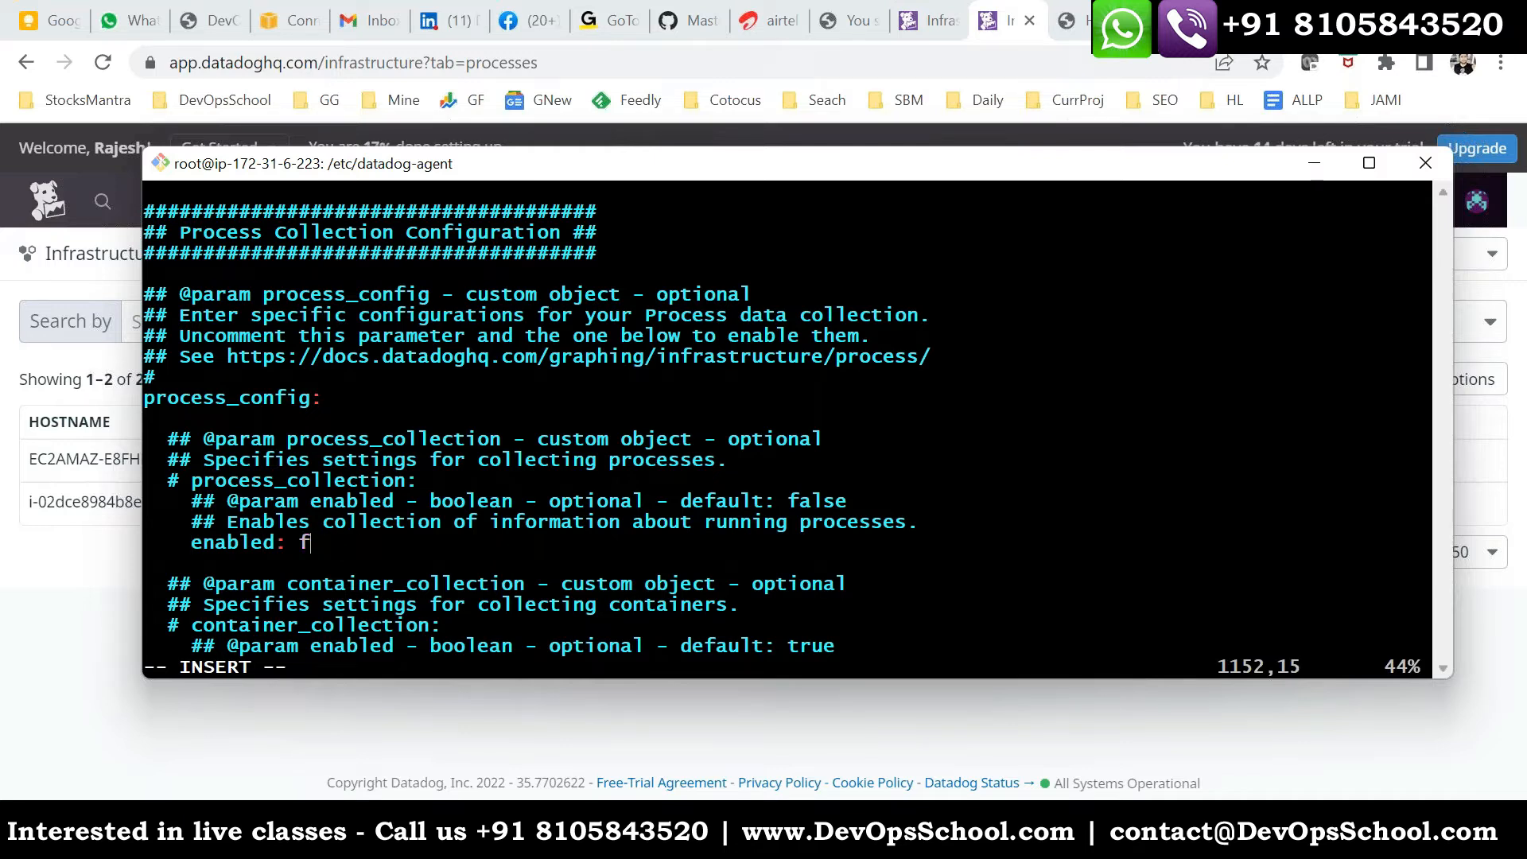
type("turn")
key("BackSpace")
key("BackSpace")
key("BackSpace")
type("rue")
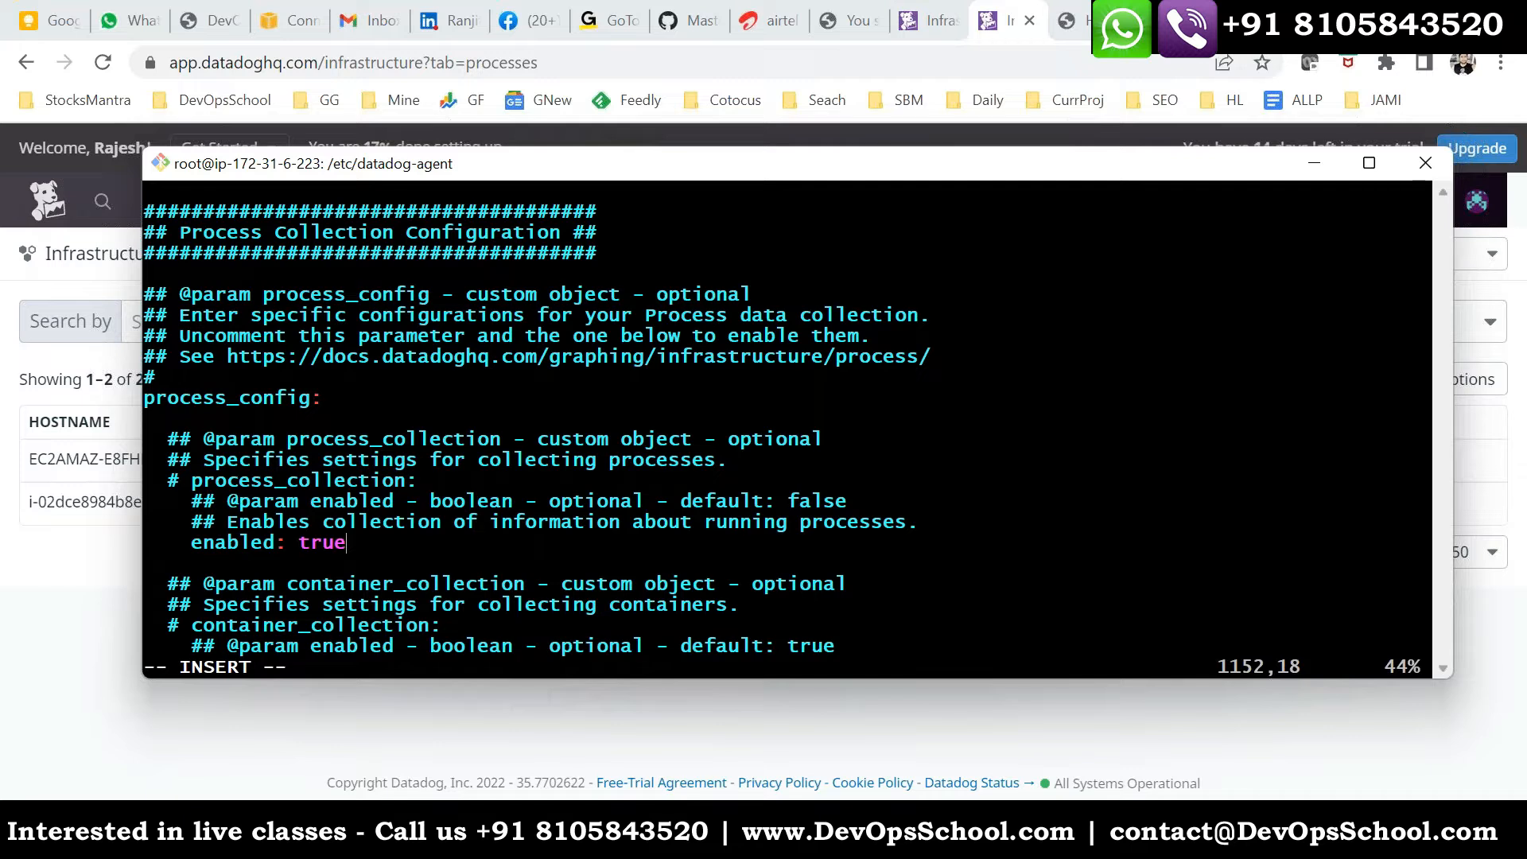
- Save the changes to datadog.yaml and quit the vi editor
key("Escape")
type(":wq")
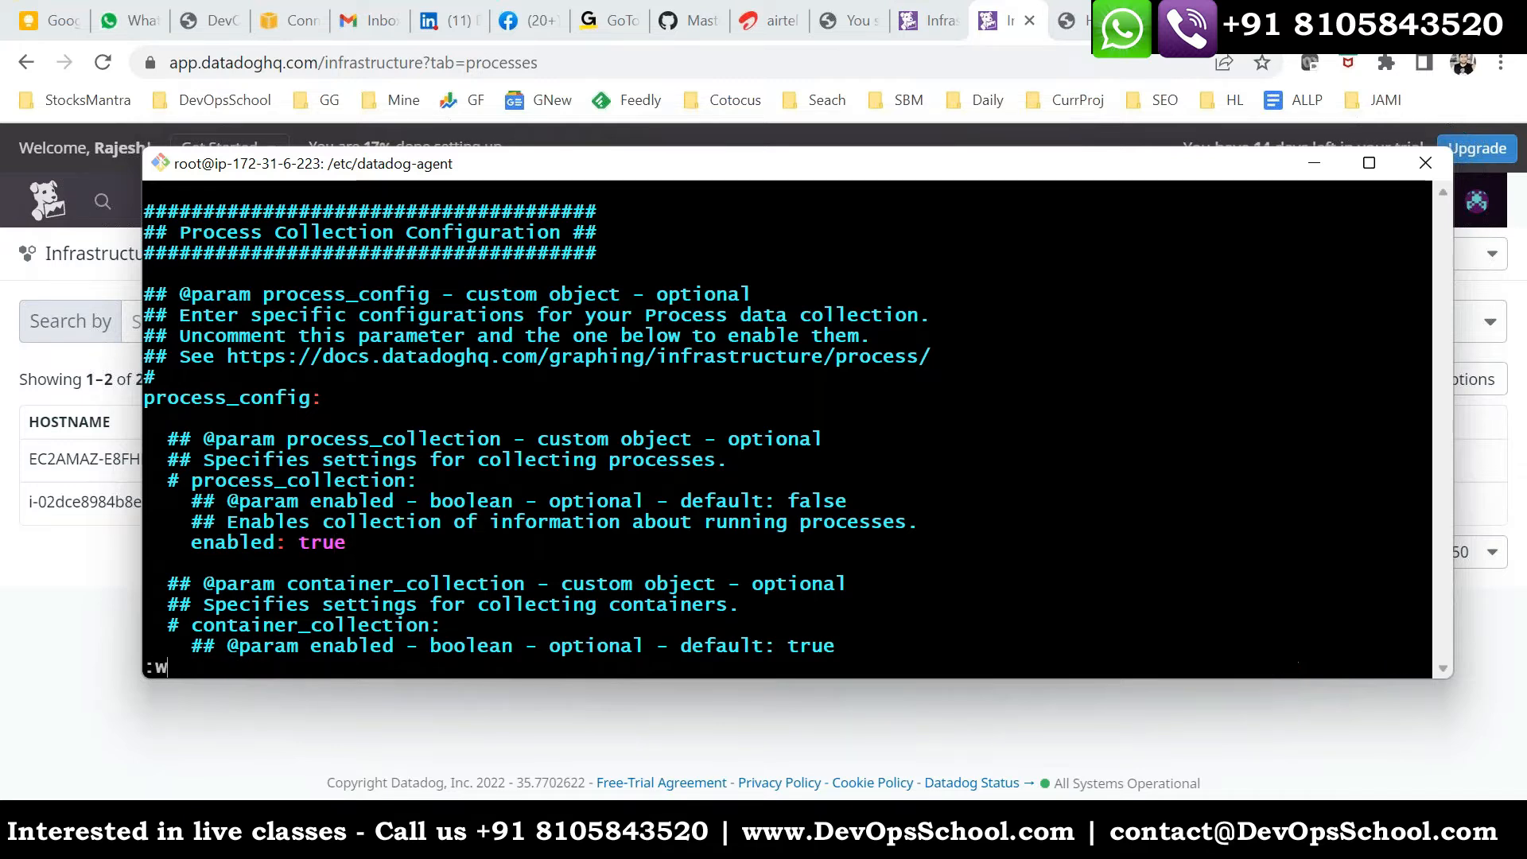
key("Return")
- Restart the Datadog Agent service with systemctl restart datadog-agent
key("Up")
key("Up")
key("Up")
key("Up")
key("Up")
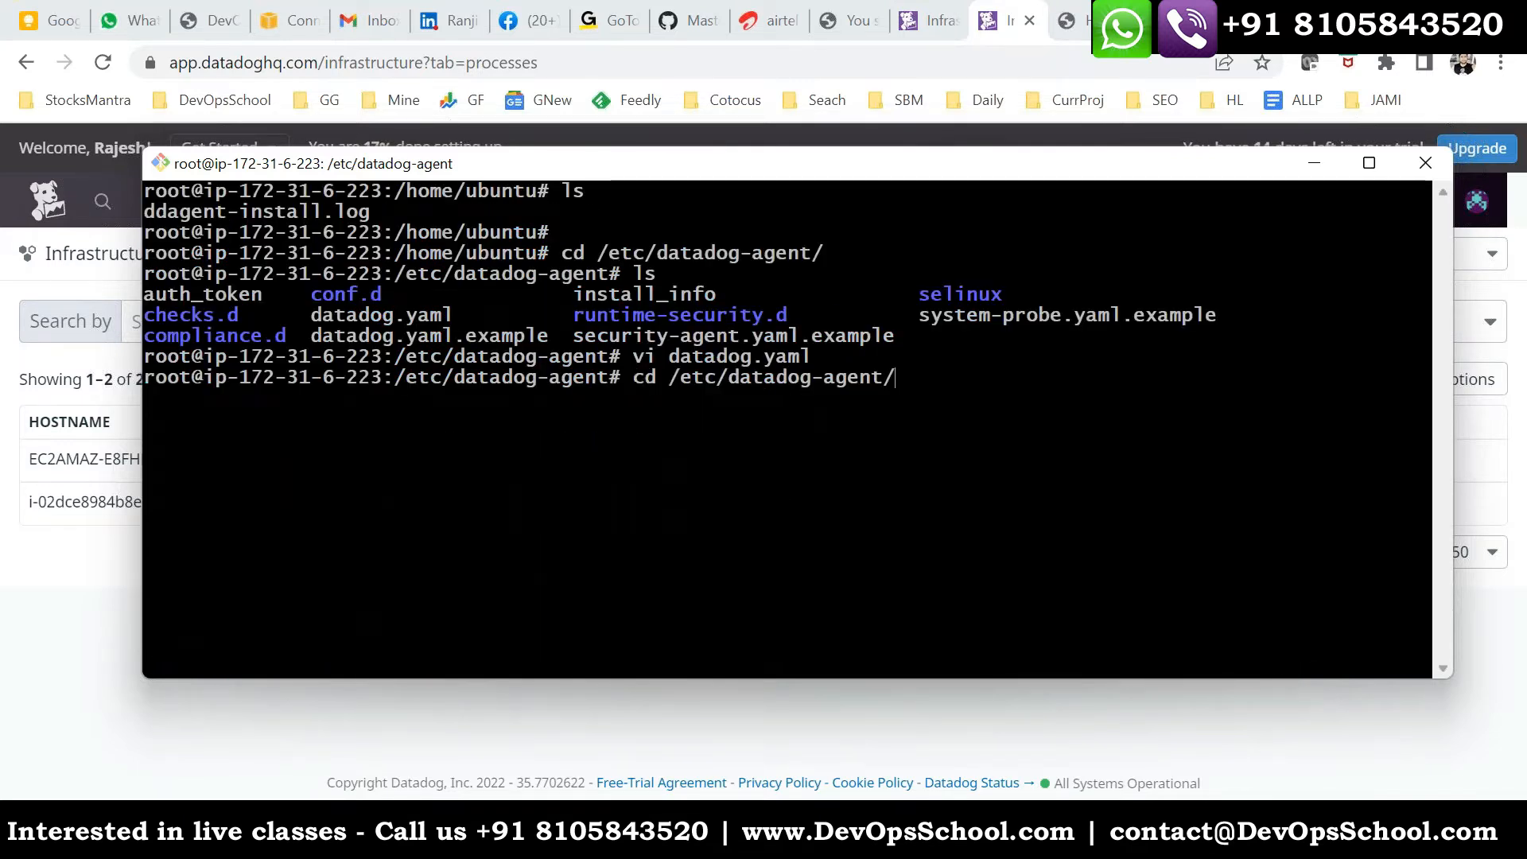
key("Left")
key("Left")
key("Left")
key("Left")
key("Left")
key("Left")
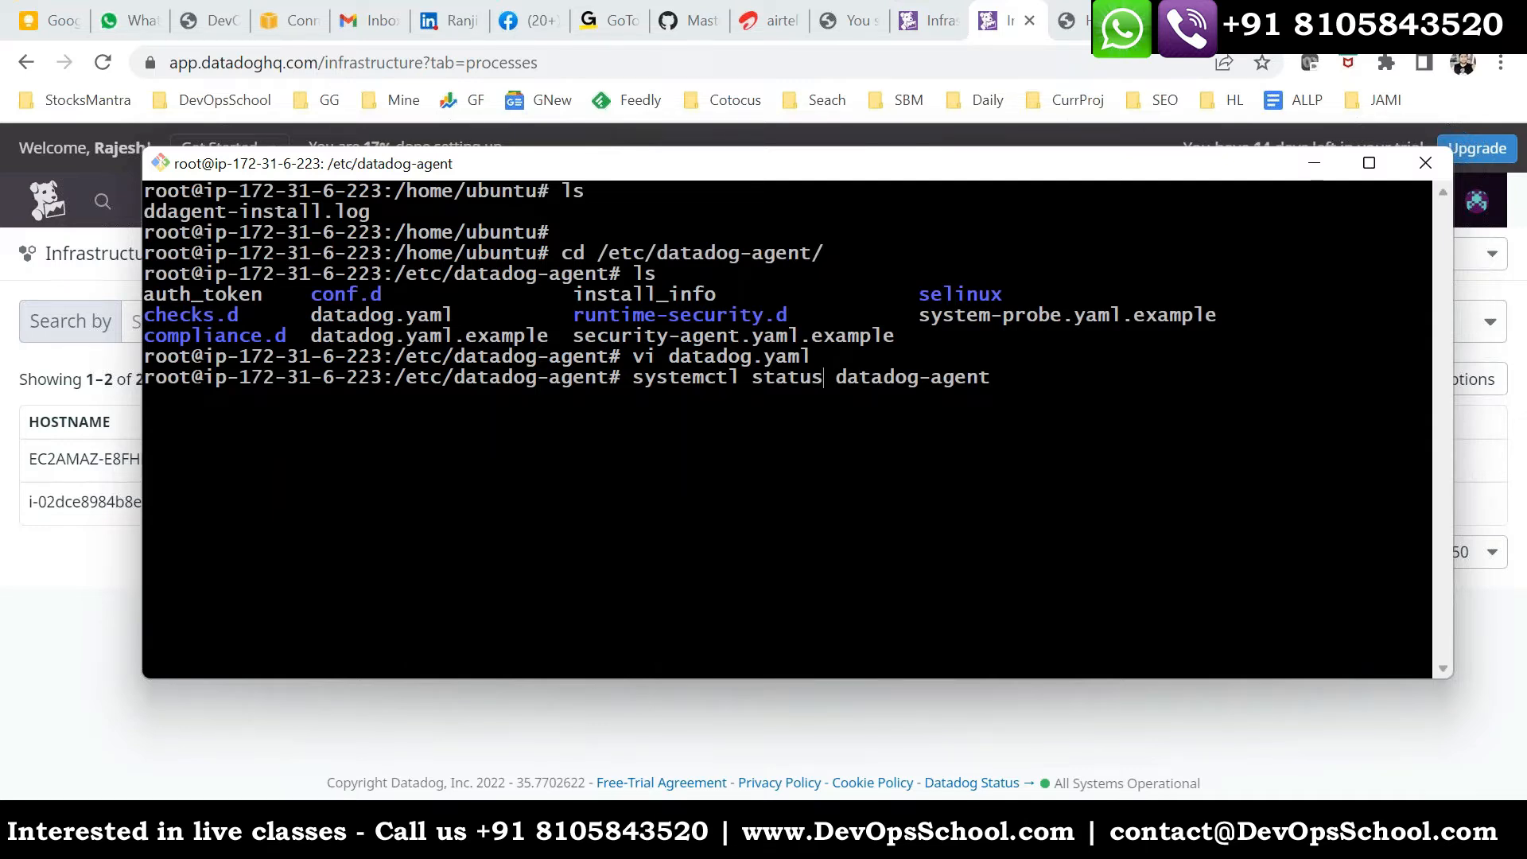
key("BackSpace")
key("BackSpace")
key("BackSpace")
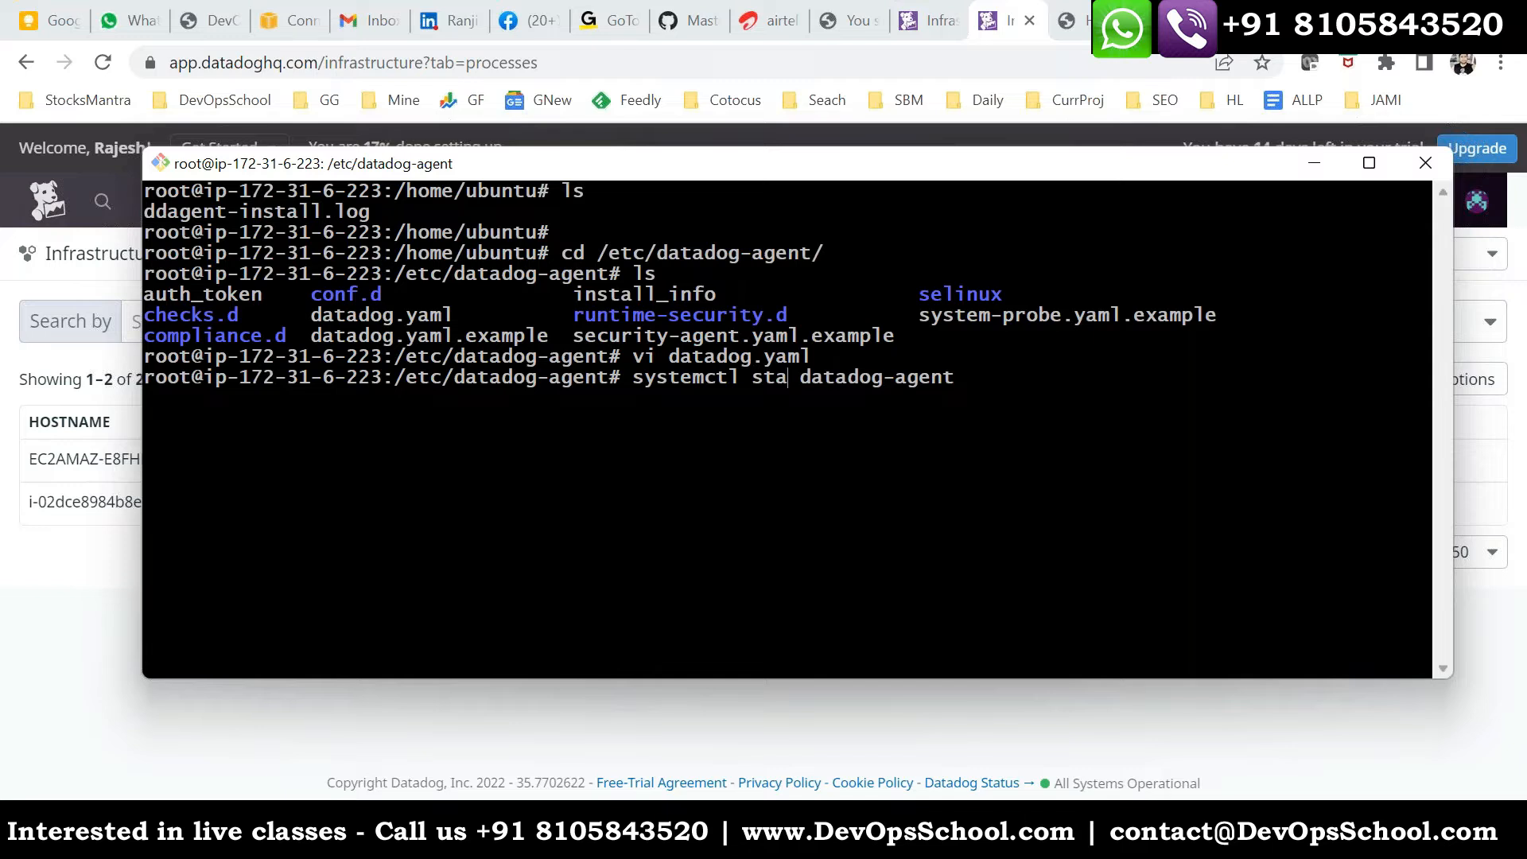
key("BackSpace")
key("BackSpace")
key("BackSpace")
type("restart dat")
key("BackSpace")
key("BackSpace")
type("t")
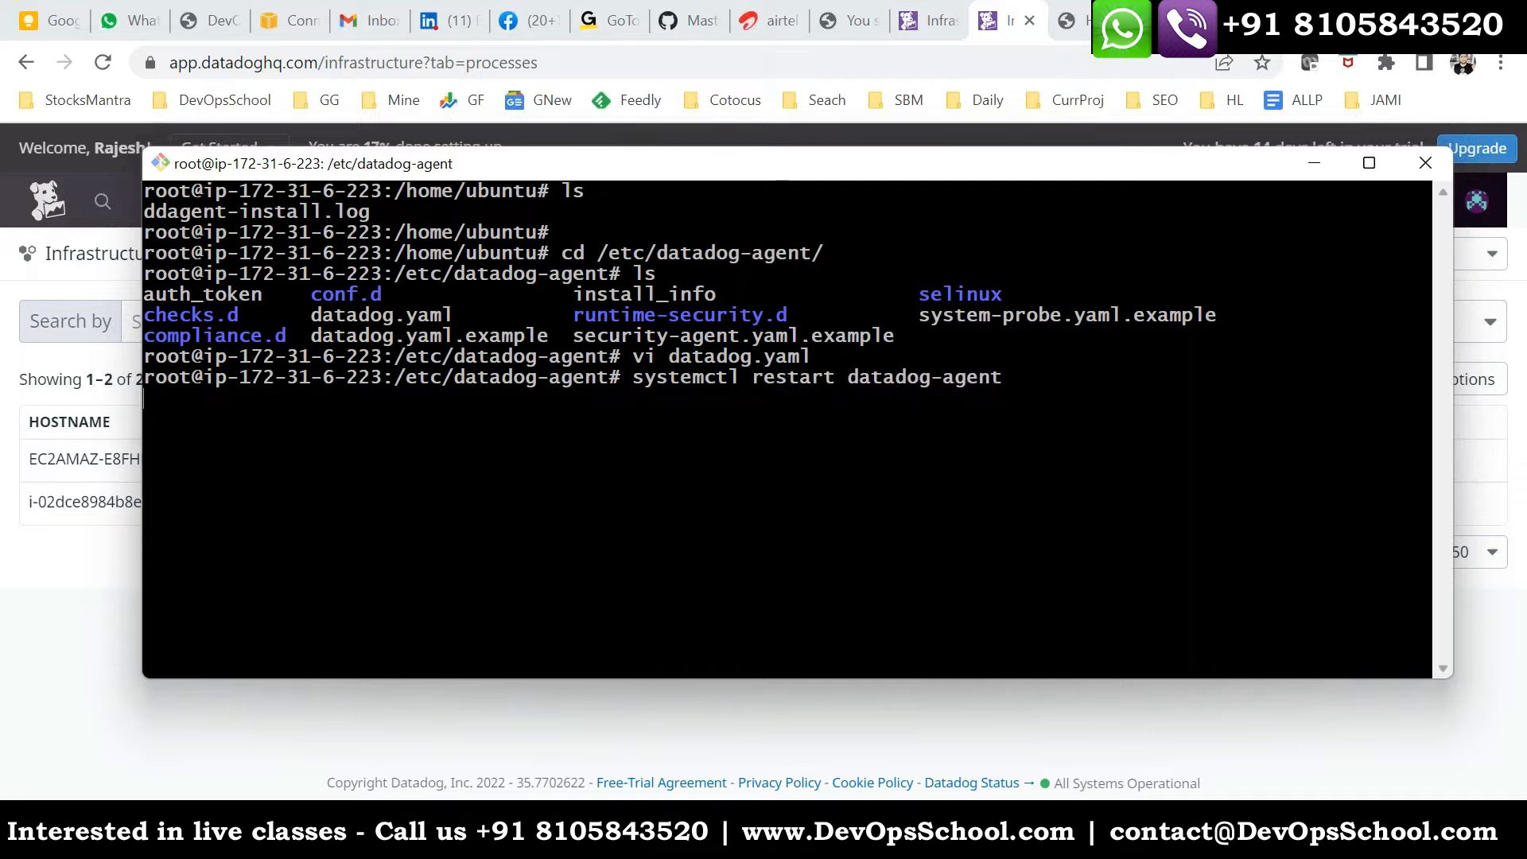
- Check the service with systemctl status datadog-agent, and return to the shell prompt
key("Up")
key("Left")
key("Left")
key("Left")
key("Left")
key("Left")
key("BackSpace")
key("BackSpace")
key("BackSpace")
key("BackSpace")
key("BackSpace")
key("BackSpace")
key("BackSpace")
key("BackSpace")
type("start")
key("BackSpace")
key("BackSpace")
type("tus")
key("Return")
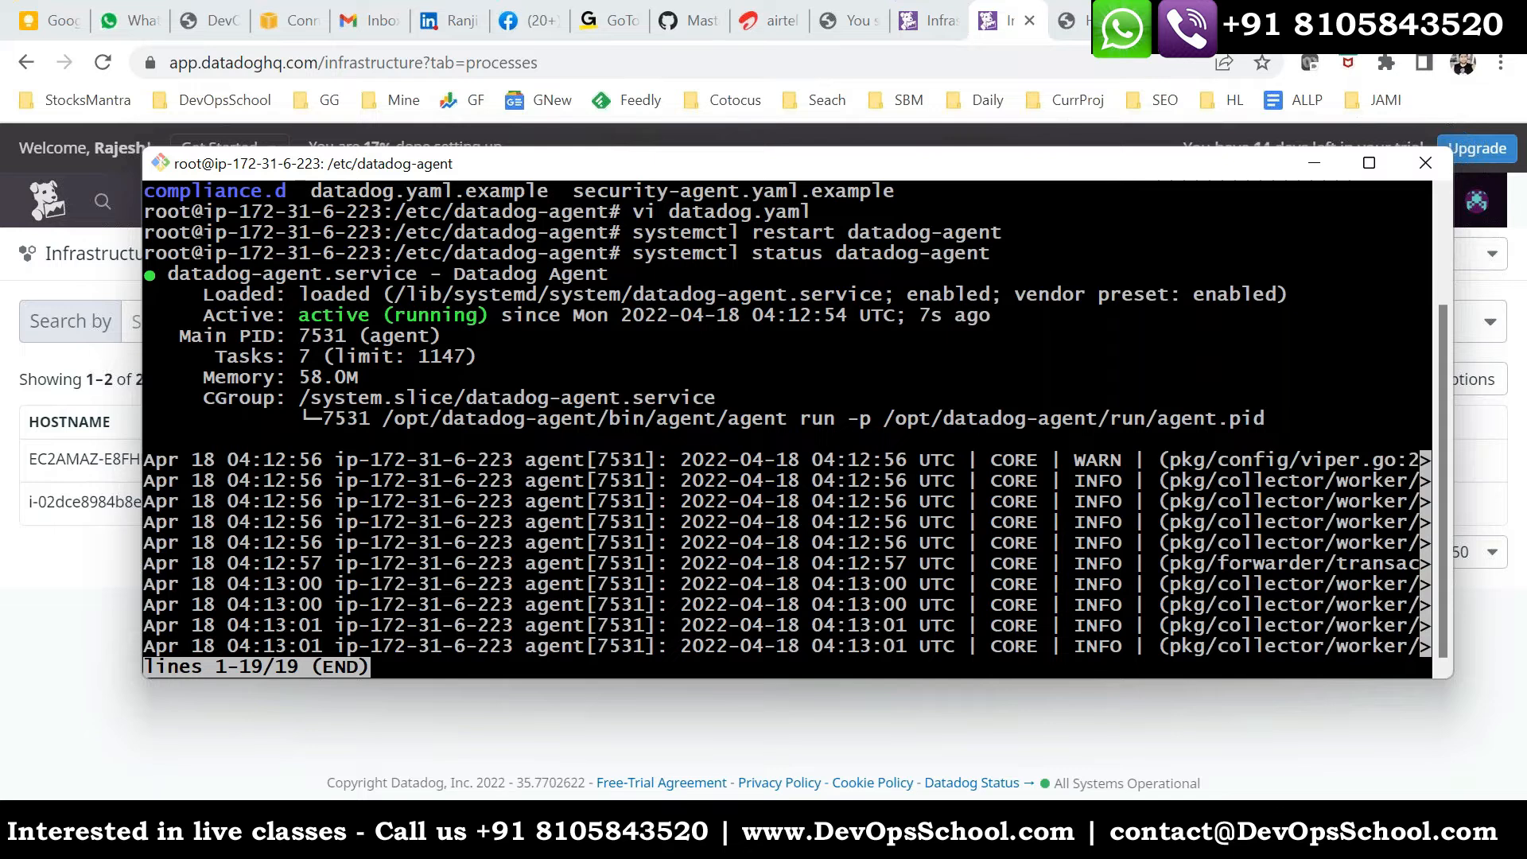
key("q")
key("Return")
key("ctrl+c")
key("Up")
key("Up")
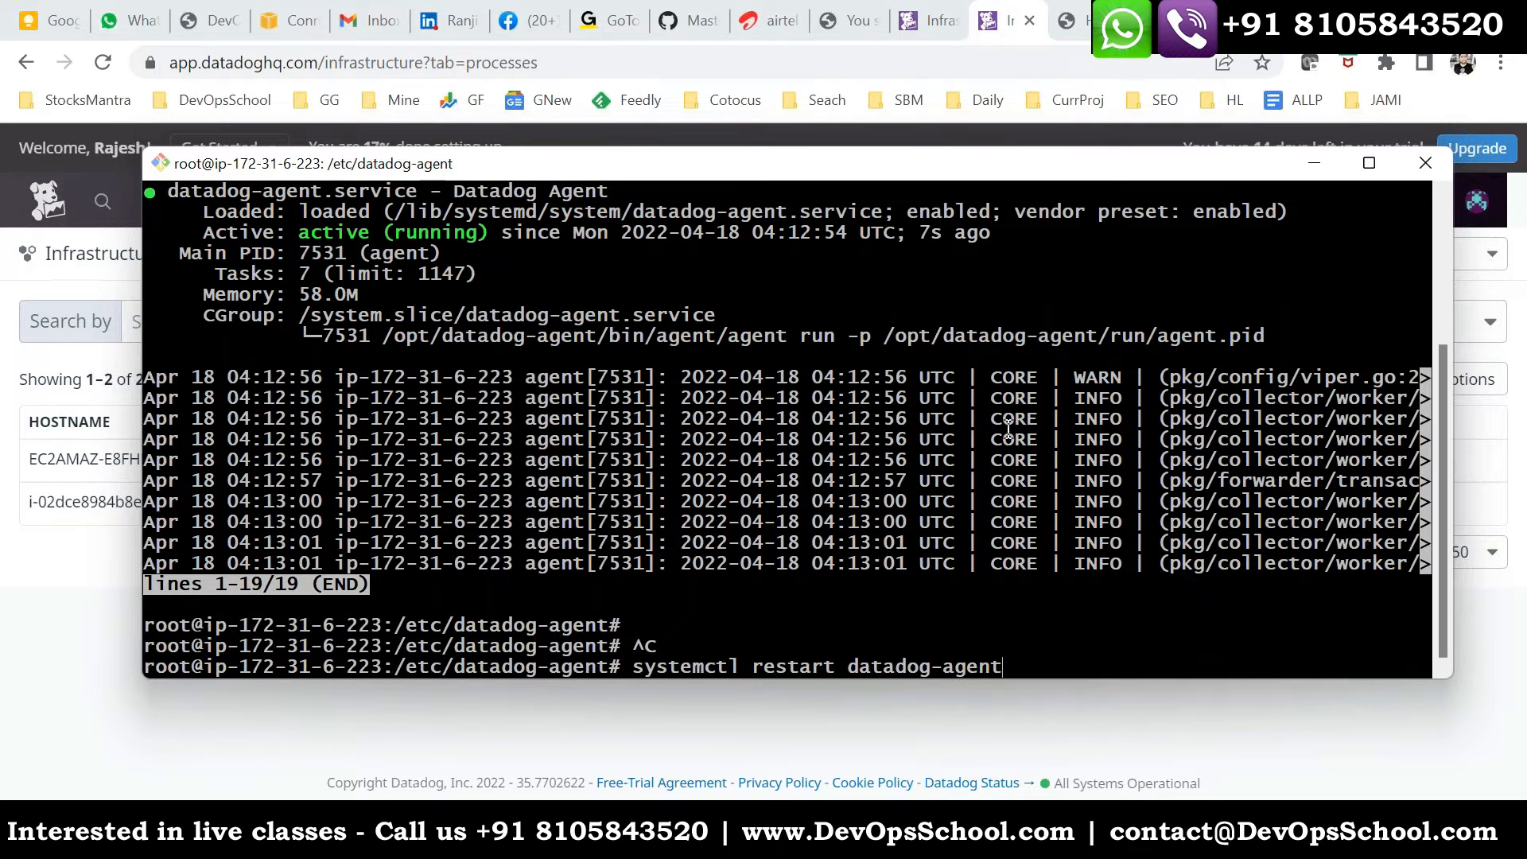
key("ctrl+c")
- Run datadog-agent help to list the agent's available commands
type("data")
key("BackSpace")
key("BackSpace")
type("tadog-agent help")
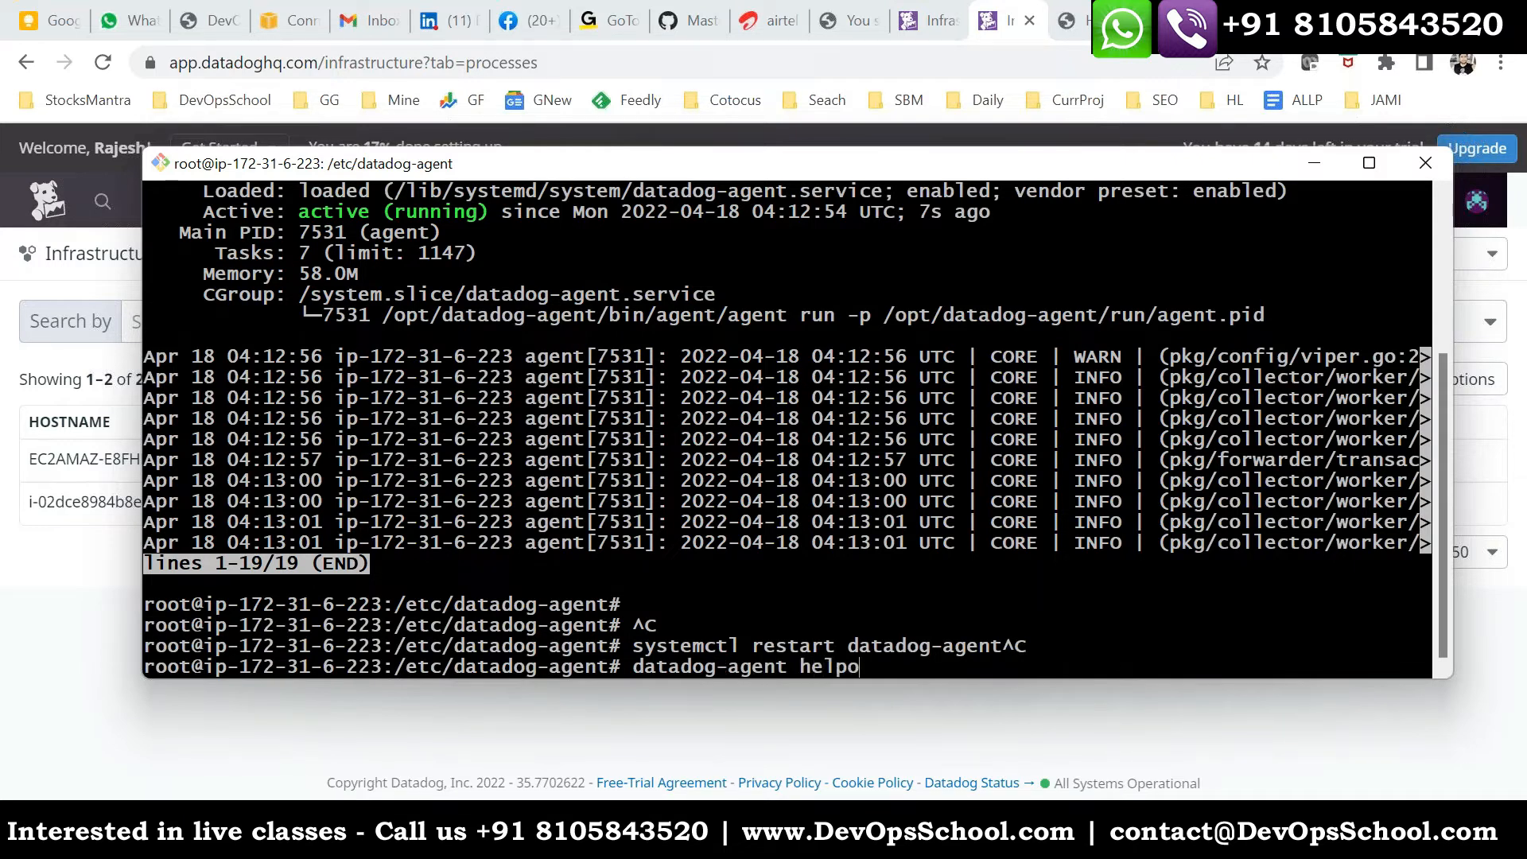
key("Return")
scroll(579, 409, "up", 6)
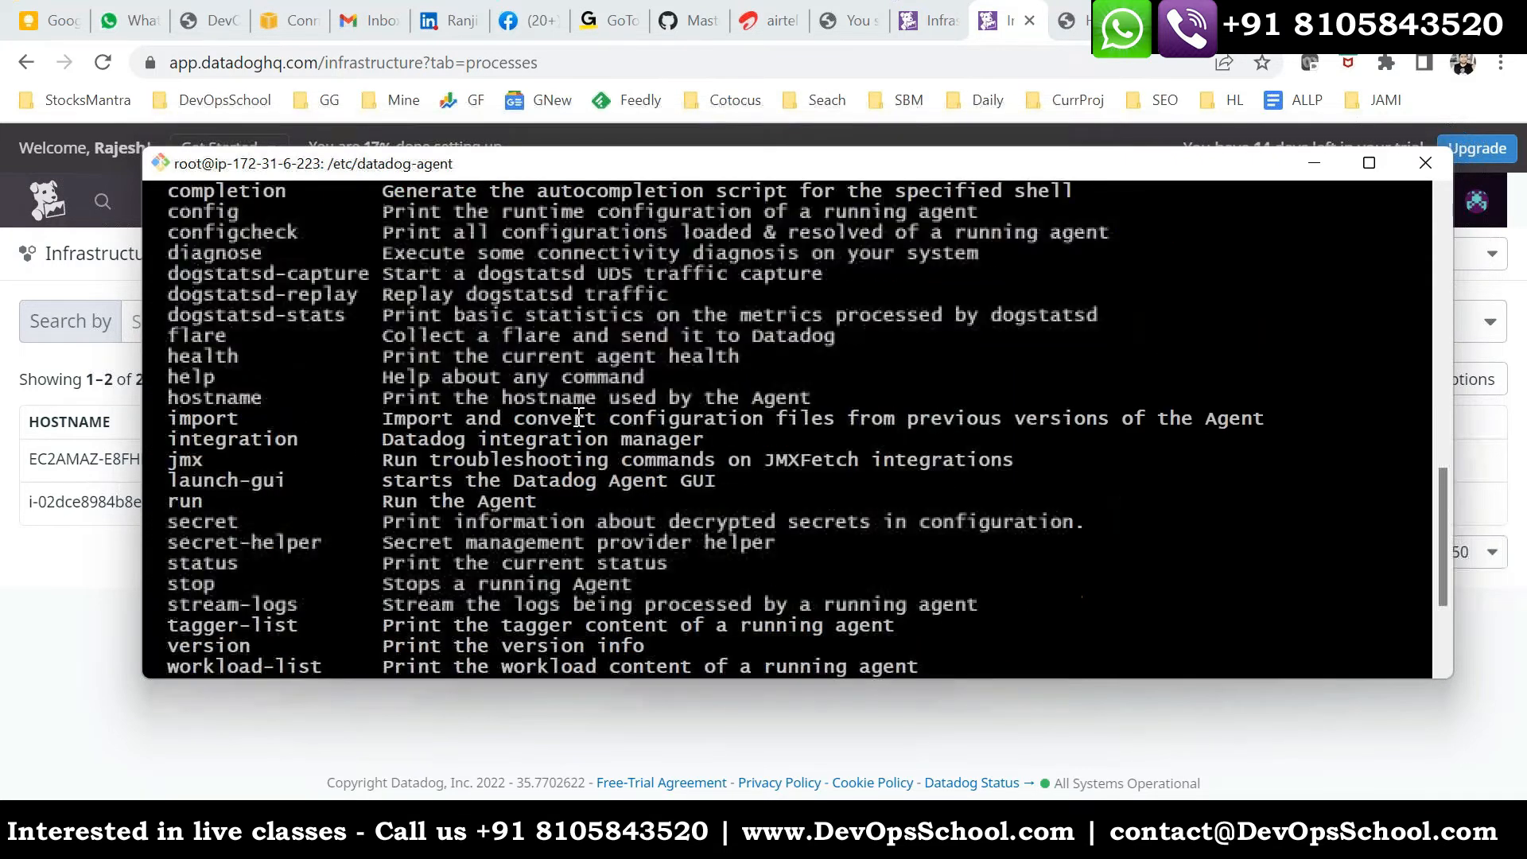
- Review the datadog-agent commands and their descriptions, including check, config, configcheck and the agent run and stop commands
left_click_drag(169, 357, 878, 605)
scroll(338, 437, "down", 3)
scroll(494, 571, "down", 1)
scroll(362, 385, "up", 2)
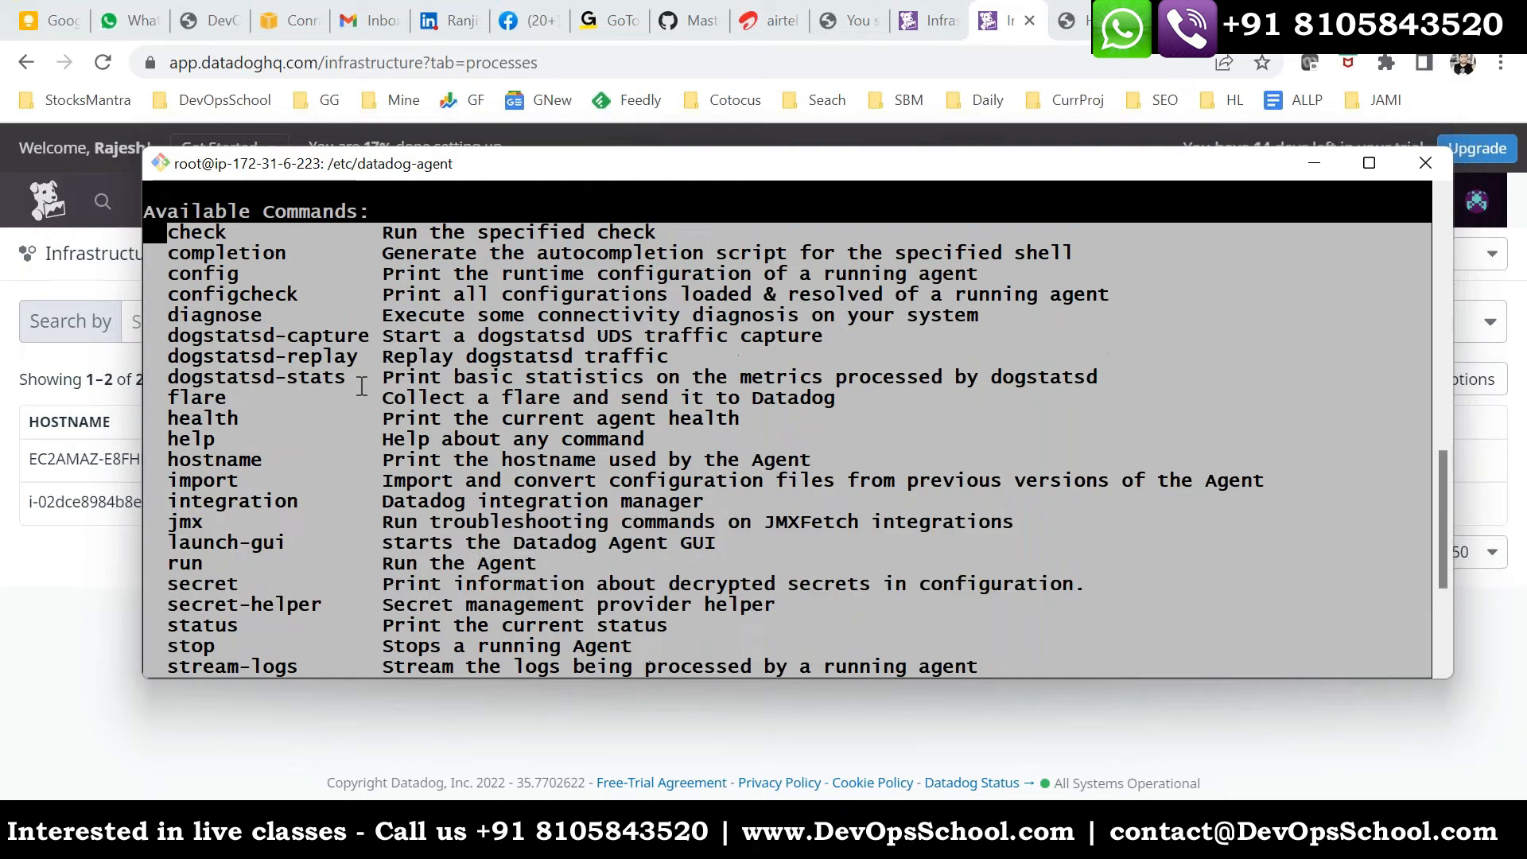
left_click(380, 394)
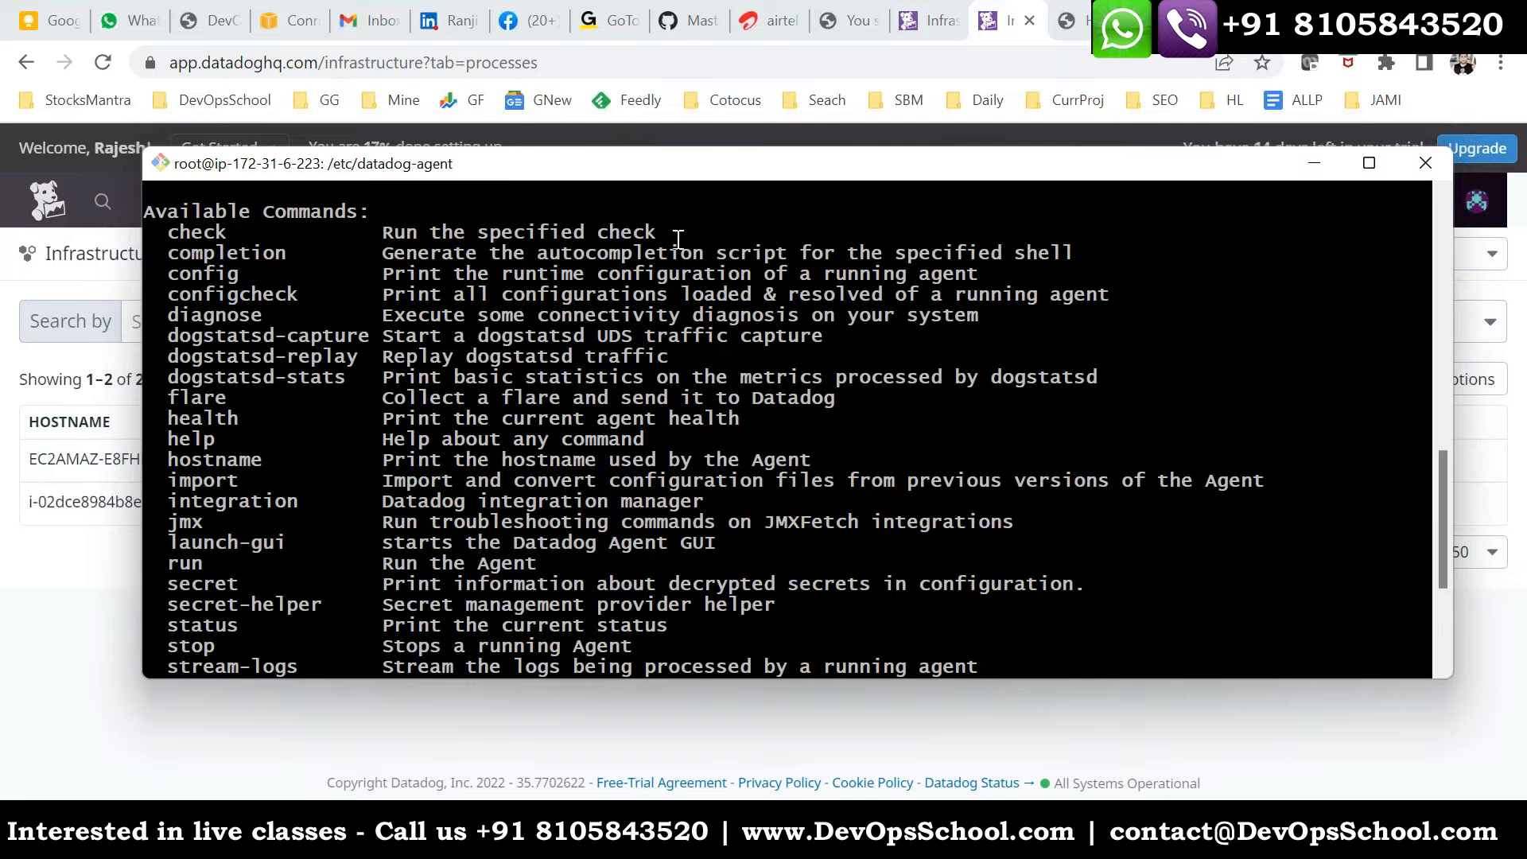
left_click_drag(166, 273, 220, 298)
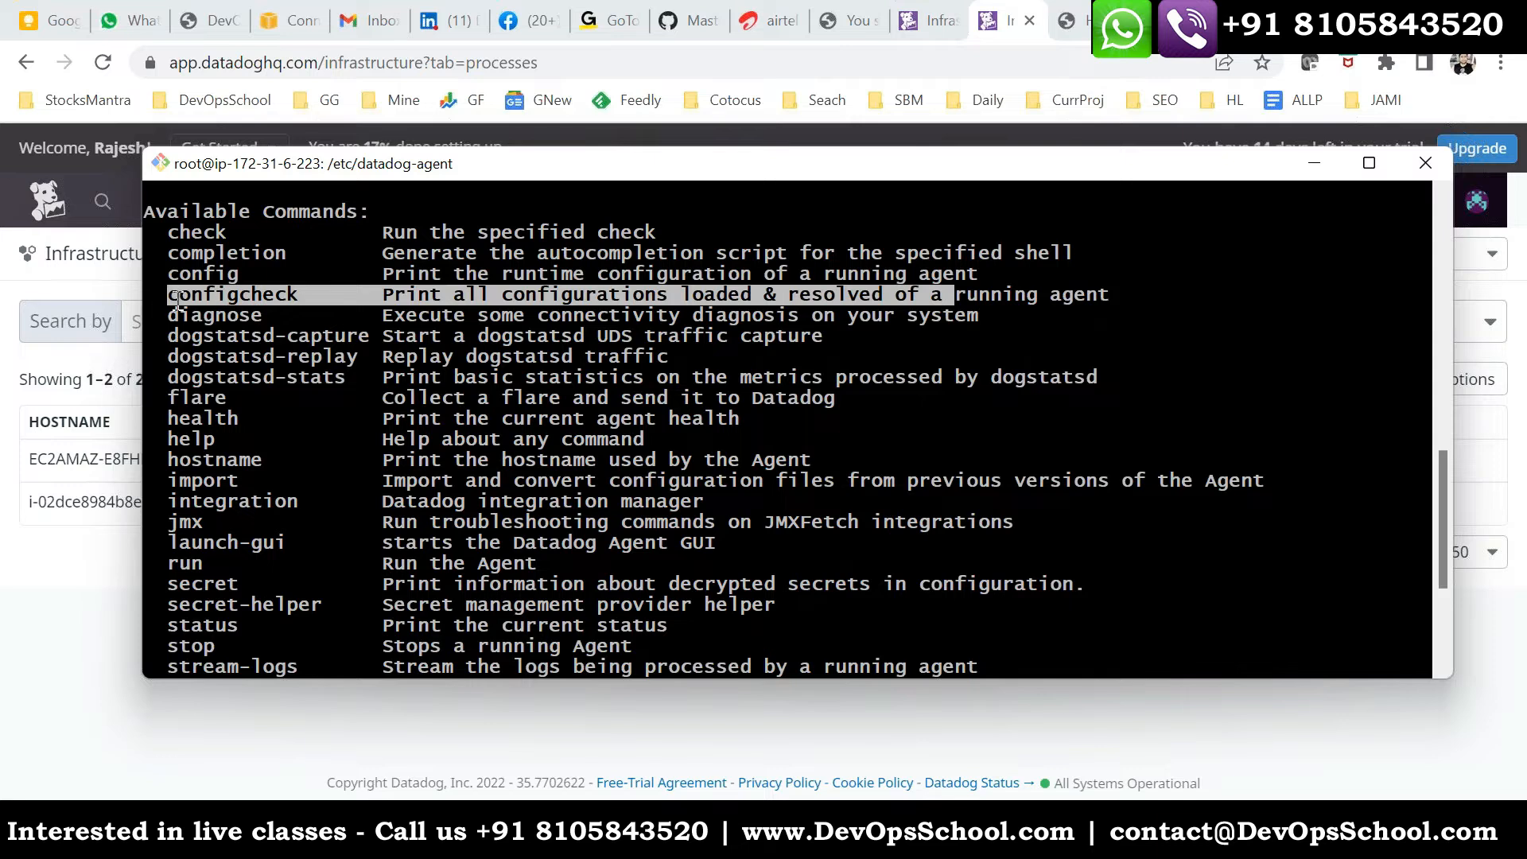
left_click_drag(167, 274, 276, 275)
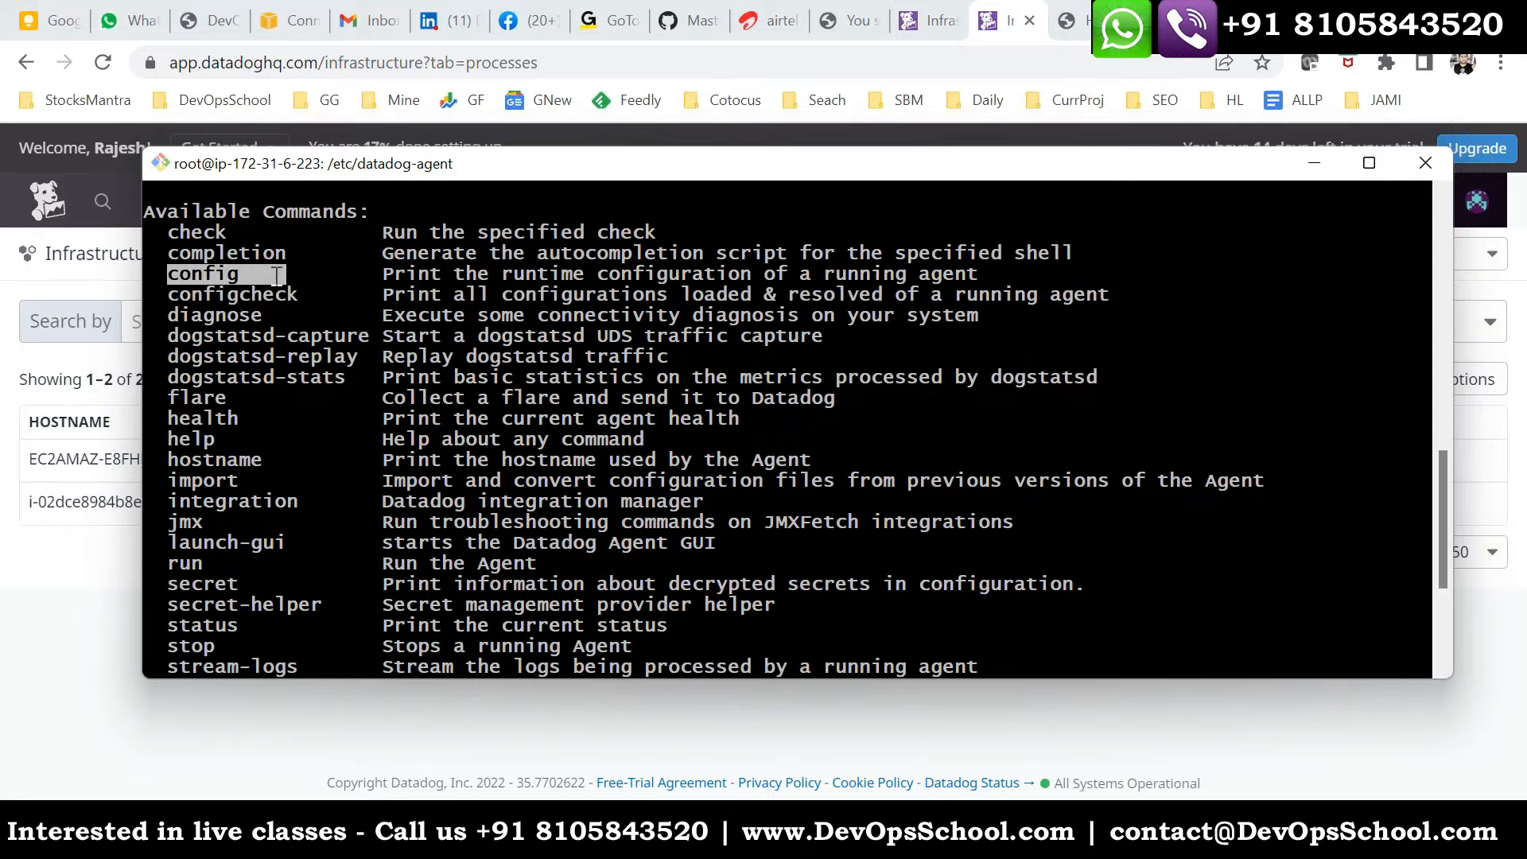
left_click_drag(607, 233, 413, 229)
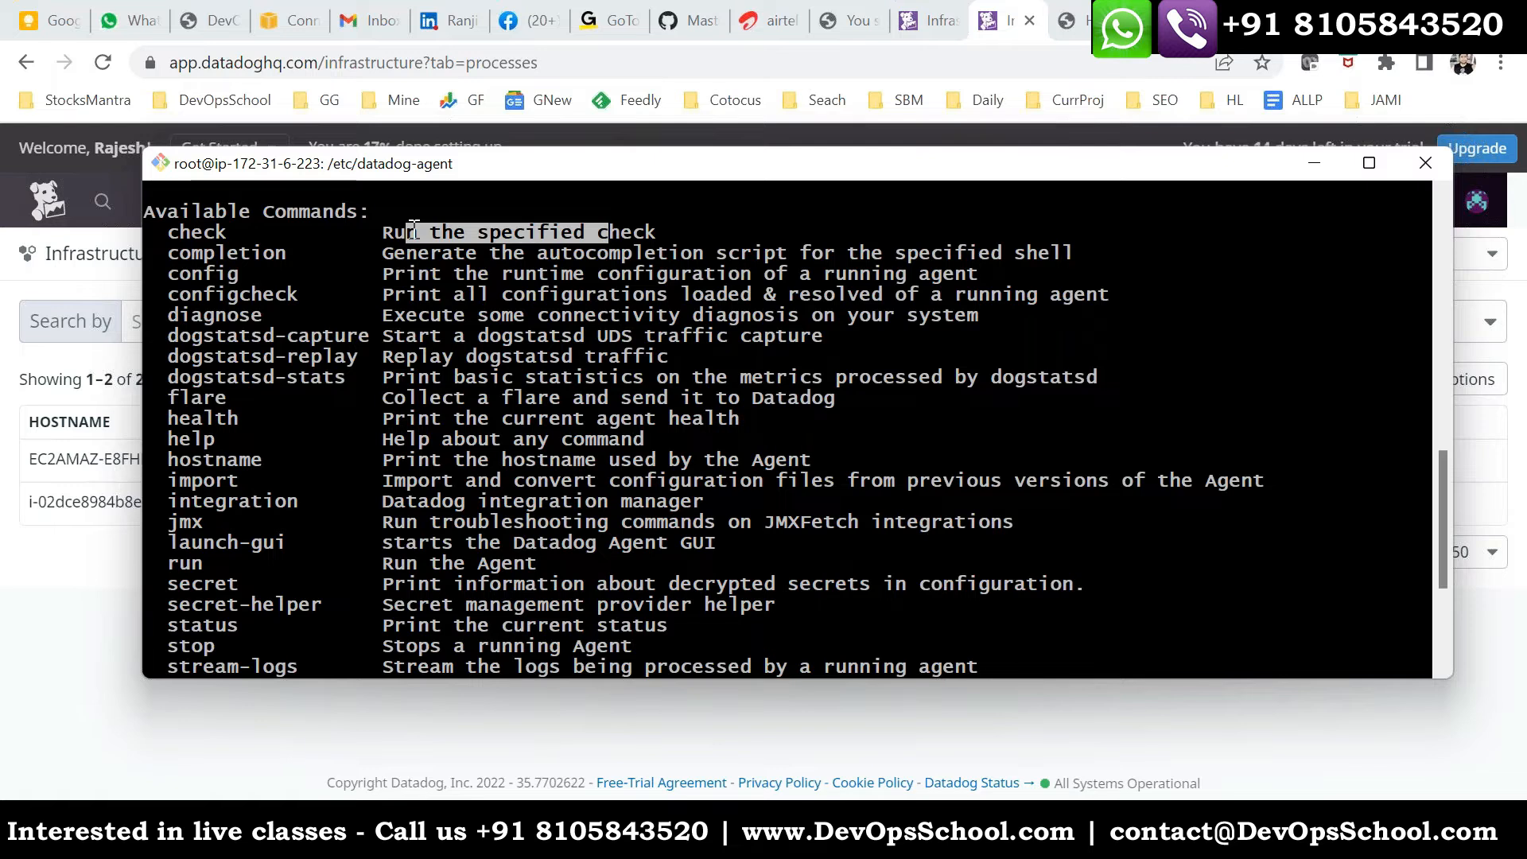
left_click_drag(191, 406, 196, 408)
left_click_drag(216, 460, 297, 484)
scroll(313, 544, "down", 1)
left_click_drag(536, 587, 419, 461)
scroll(545, 518, "down", 3)
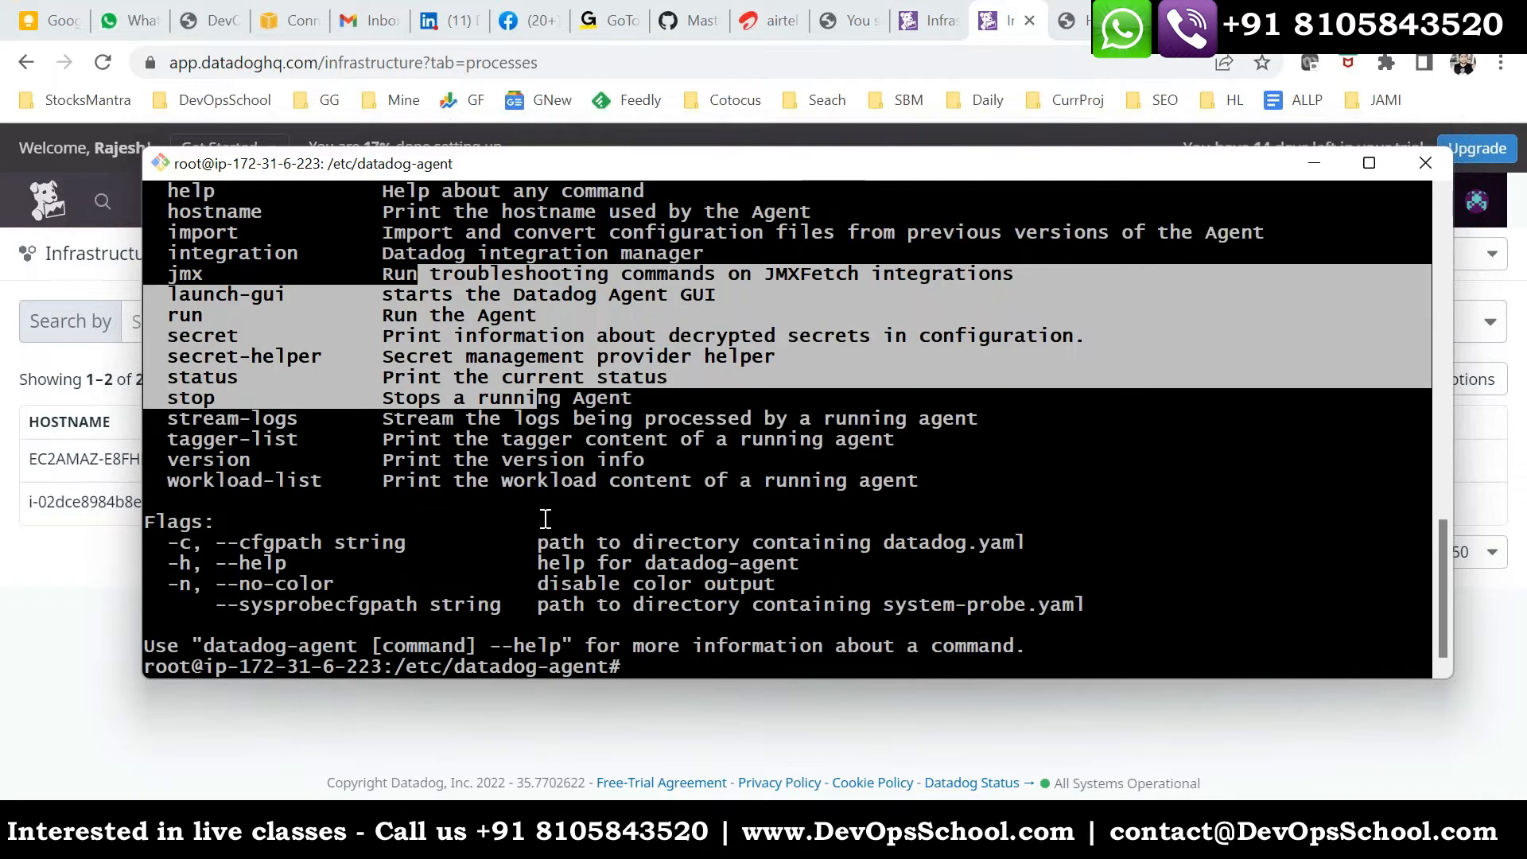
- Clear the terminal and recheck the service with systemctl status datadog-agent
type("clear")
key("Return")
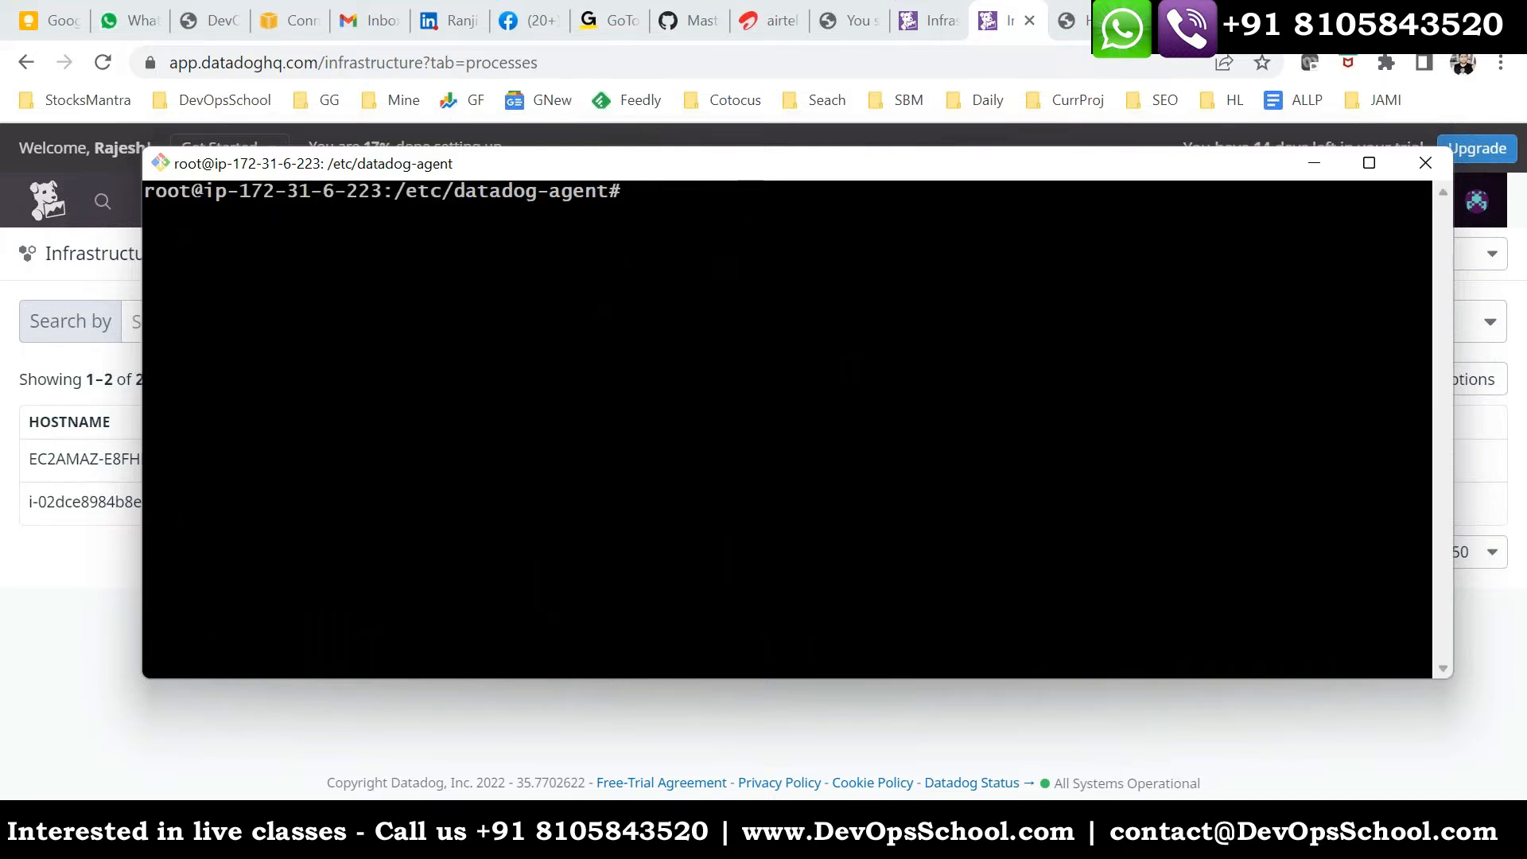
key("Up")
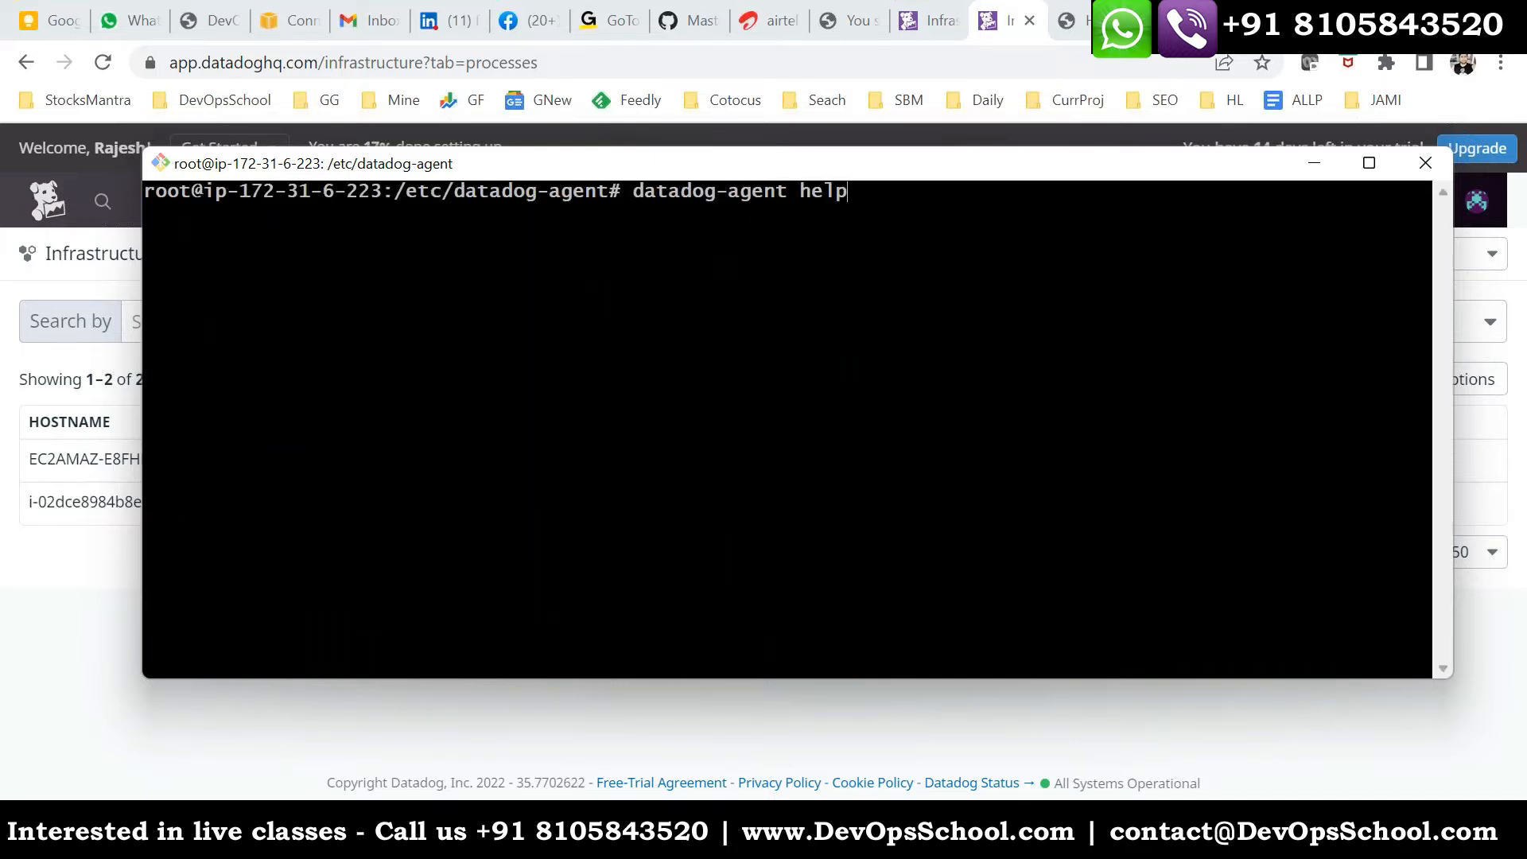
key("Up")
key("Return")
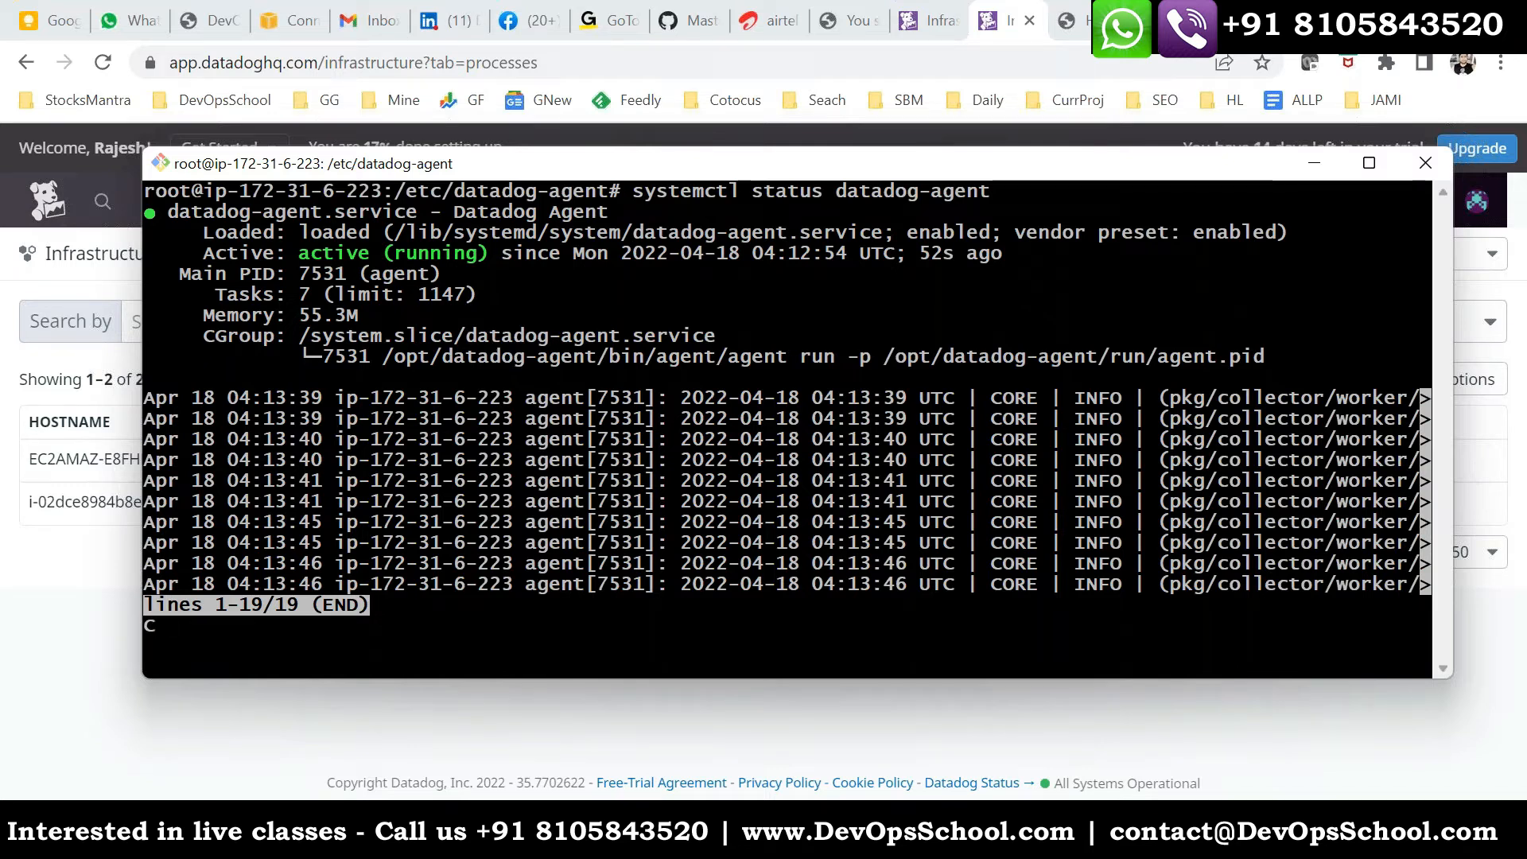
key("ctrl+c")
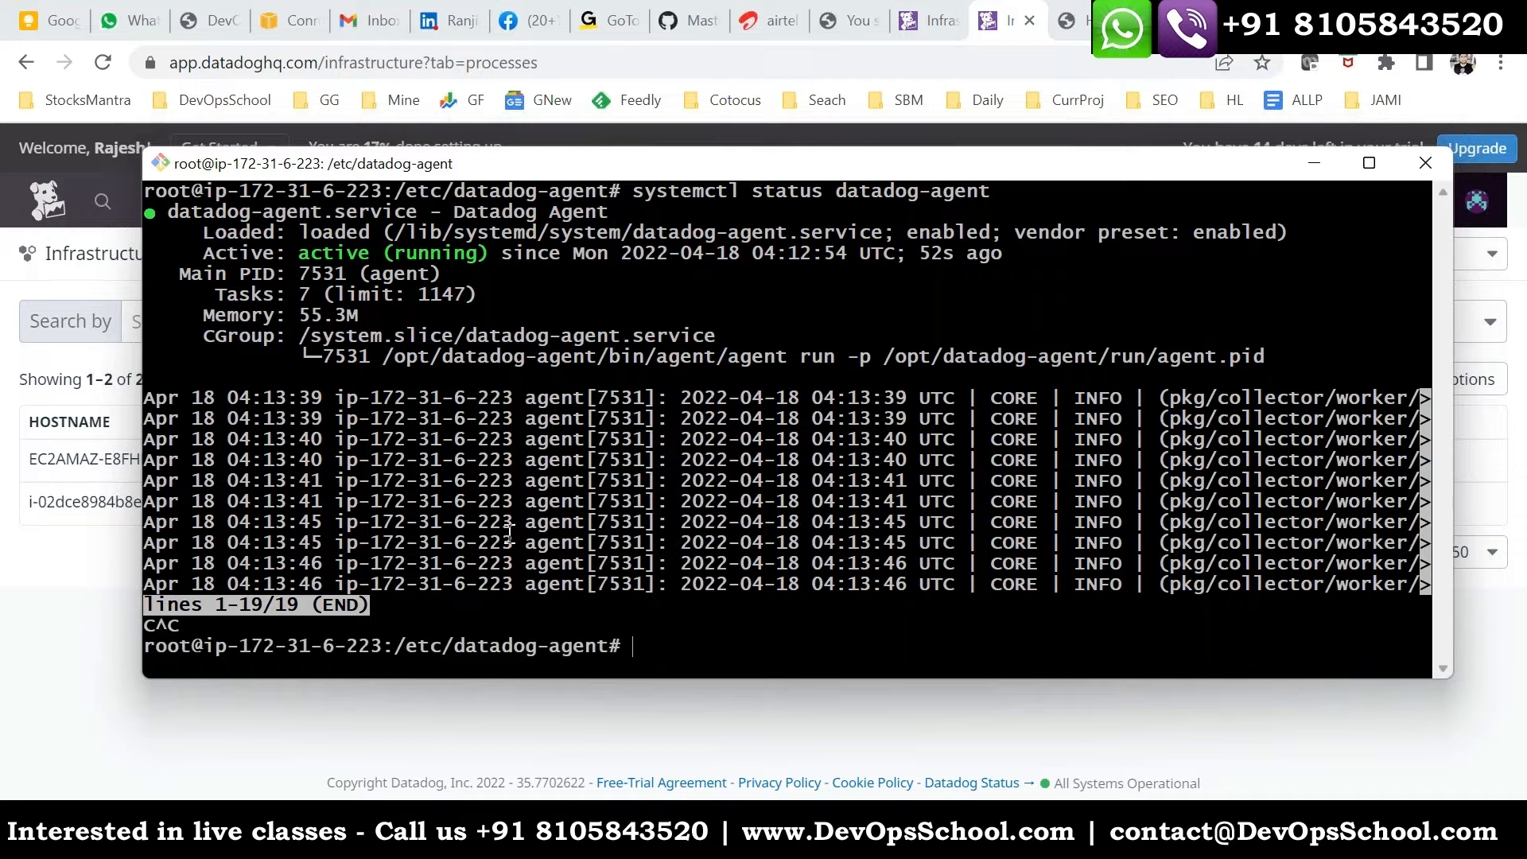
- Run datadog-agent help again and go back to its list of available commands
key("Up")
key("Up")
key("Up")
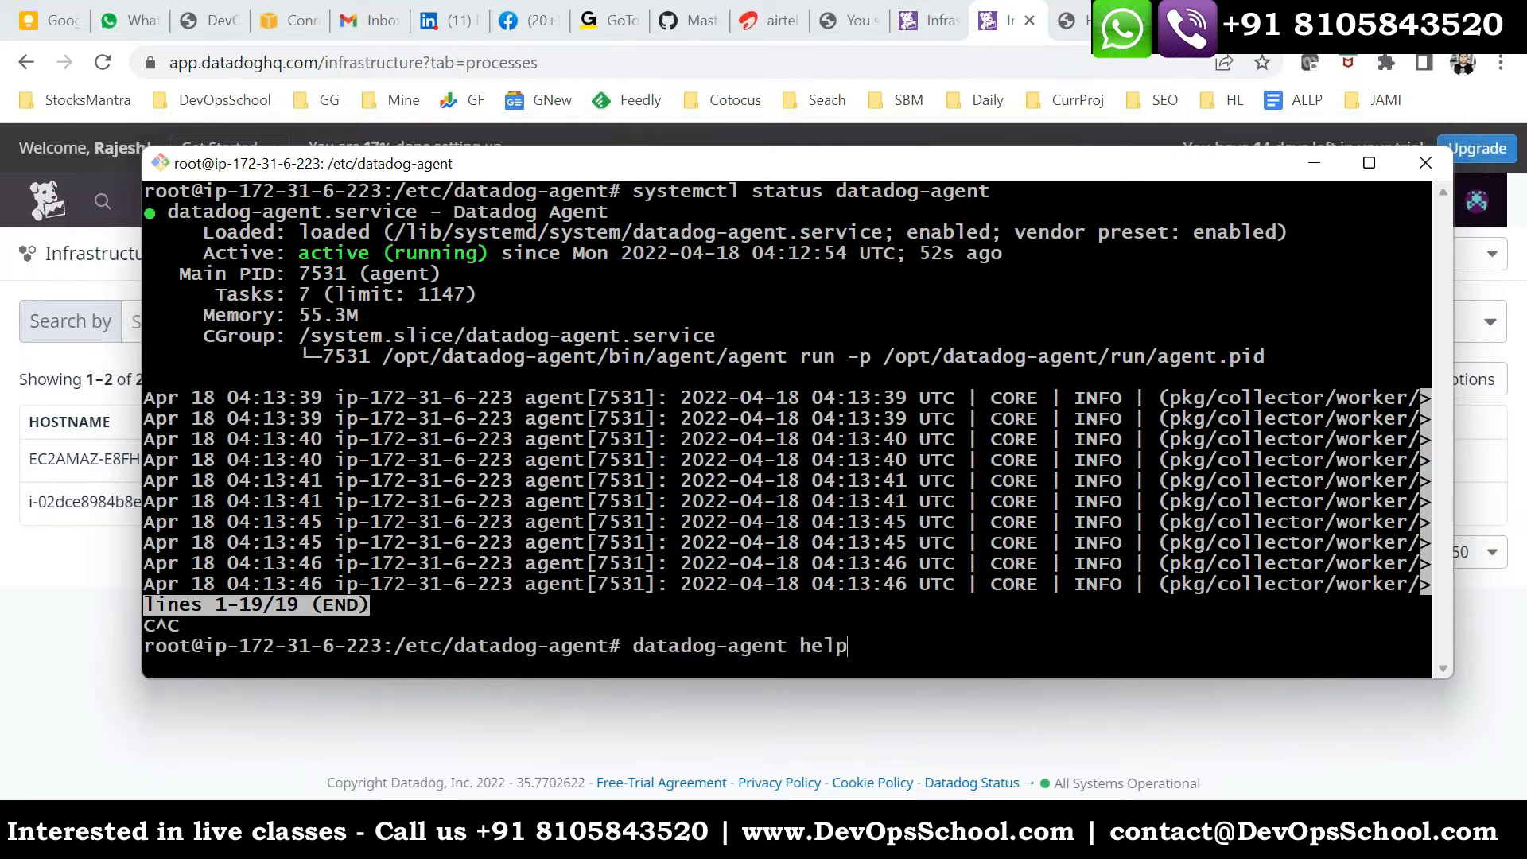
key("Return")
scroll(300, 389, "up", 6)
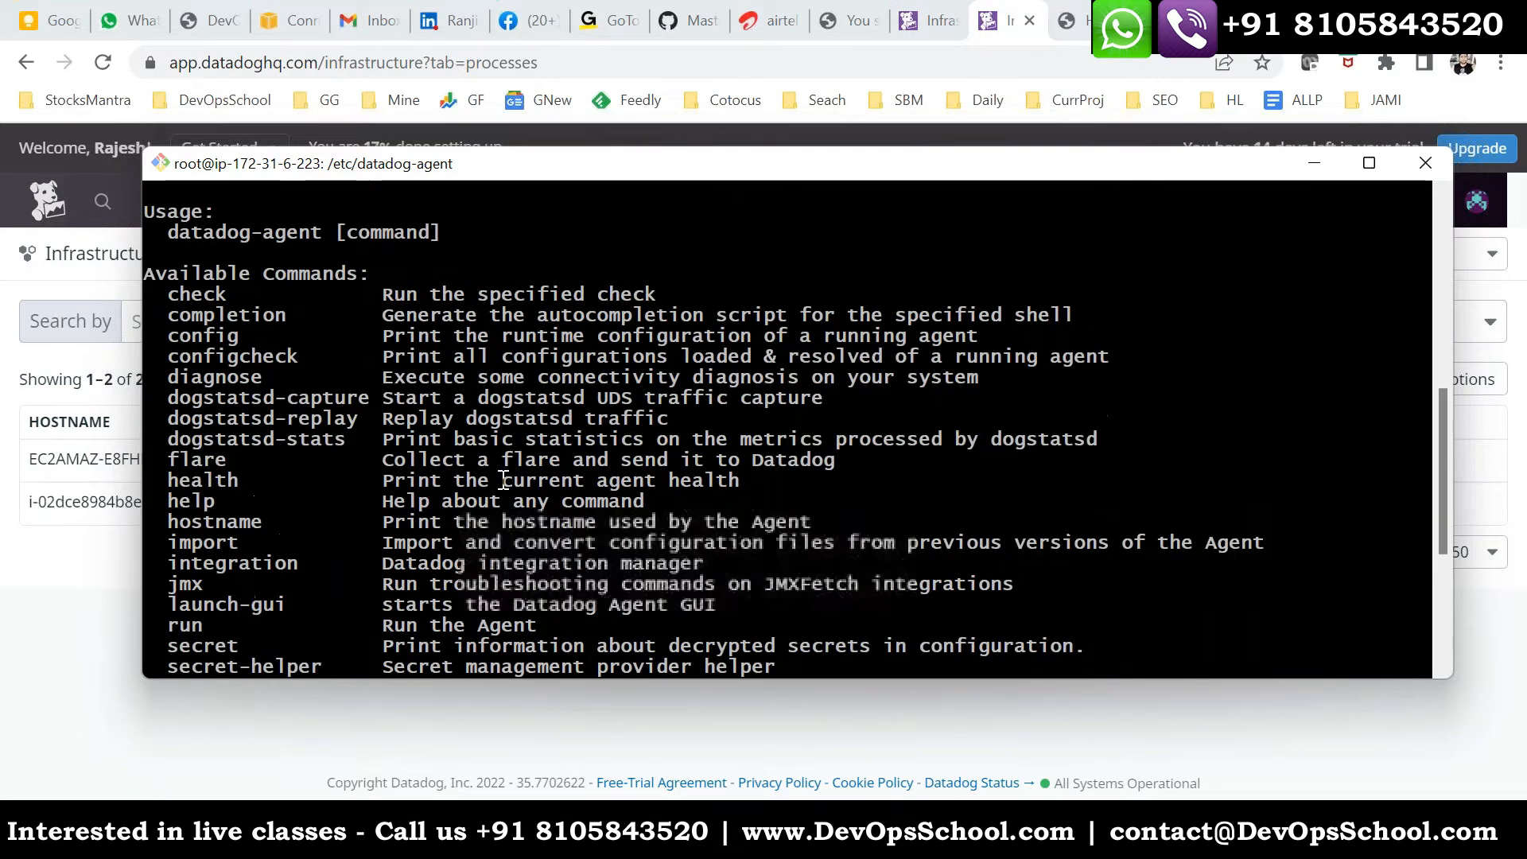
- Copy the configcheck command name from the help list and run datadog-agent configcheck
double_click(205, 355)
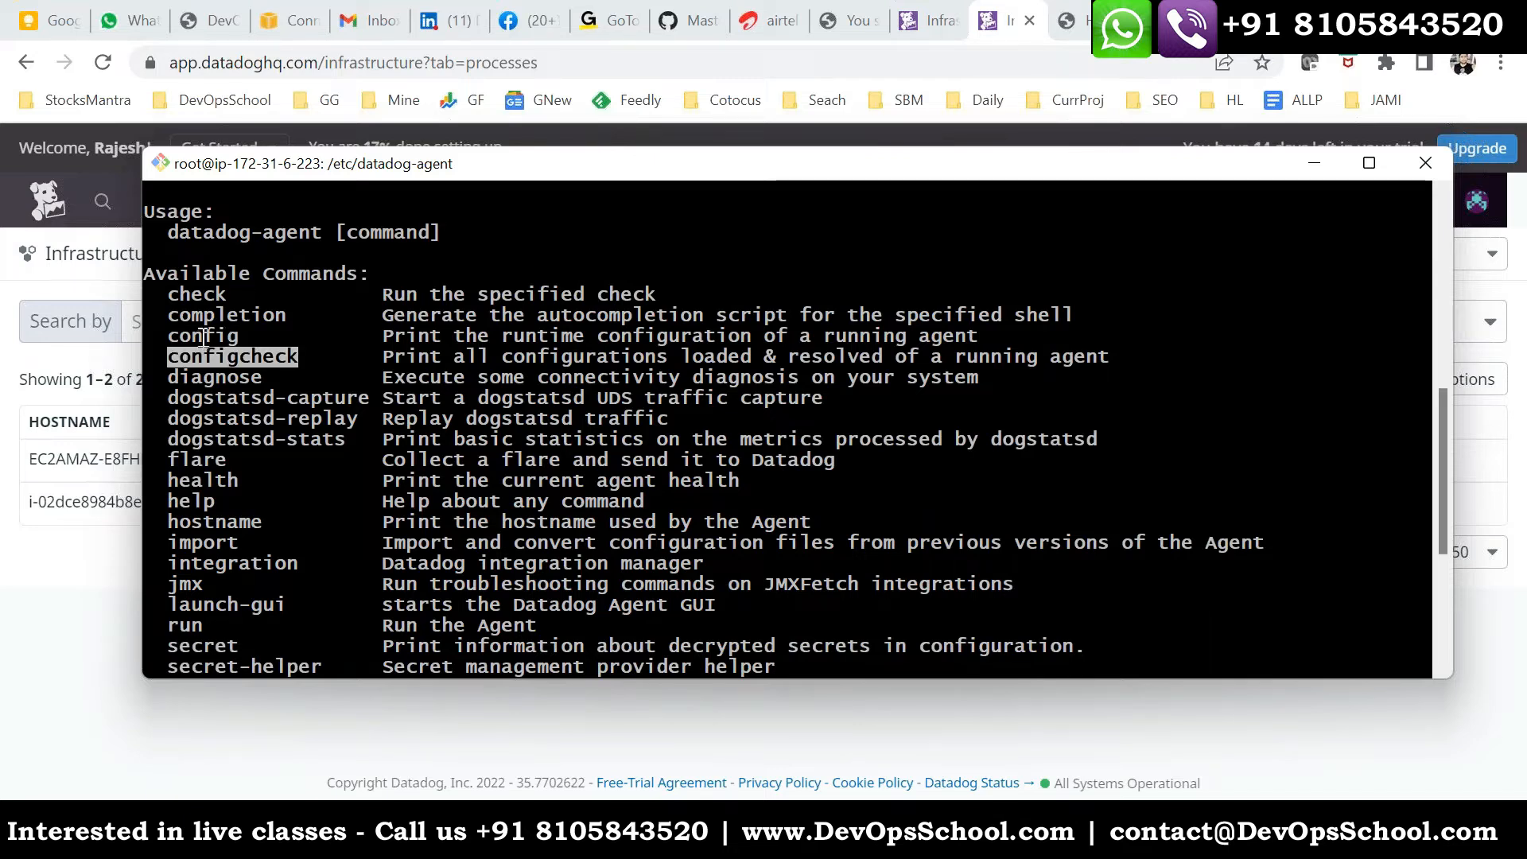
key("Up")
key("BackSpace")
key("BackSpace")
key("BackSpace")
key("BackSpace")
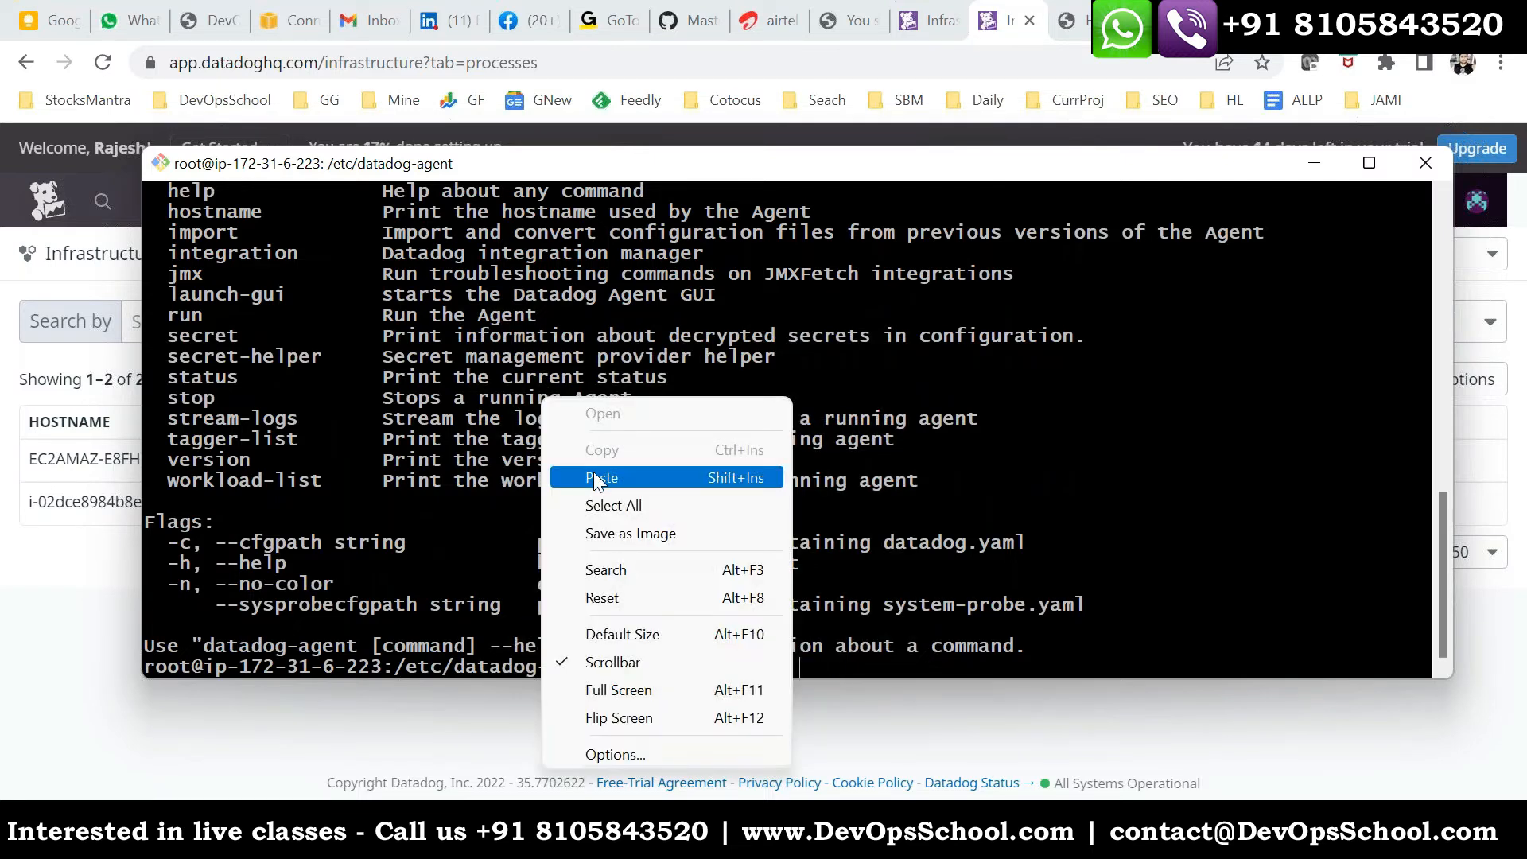
left_click(602, 478)
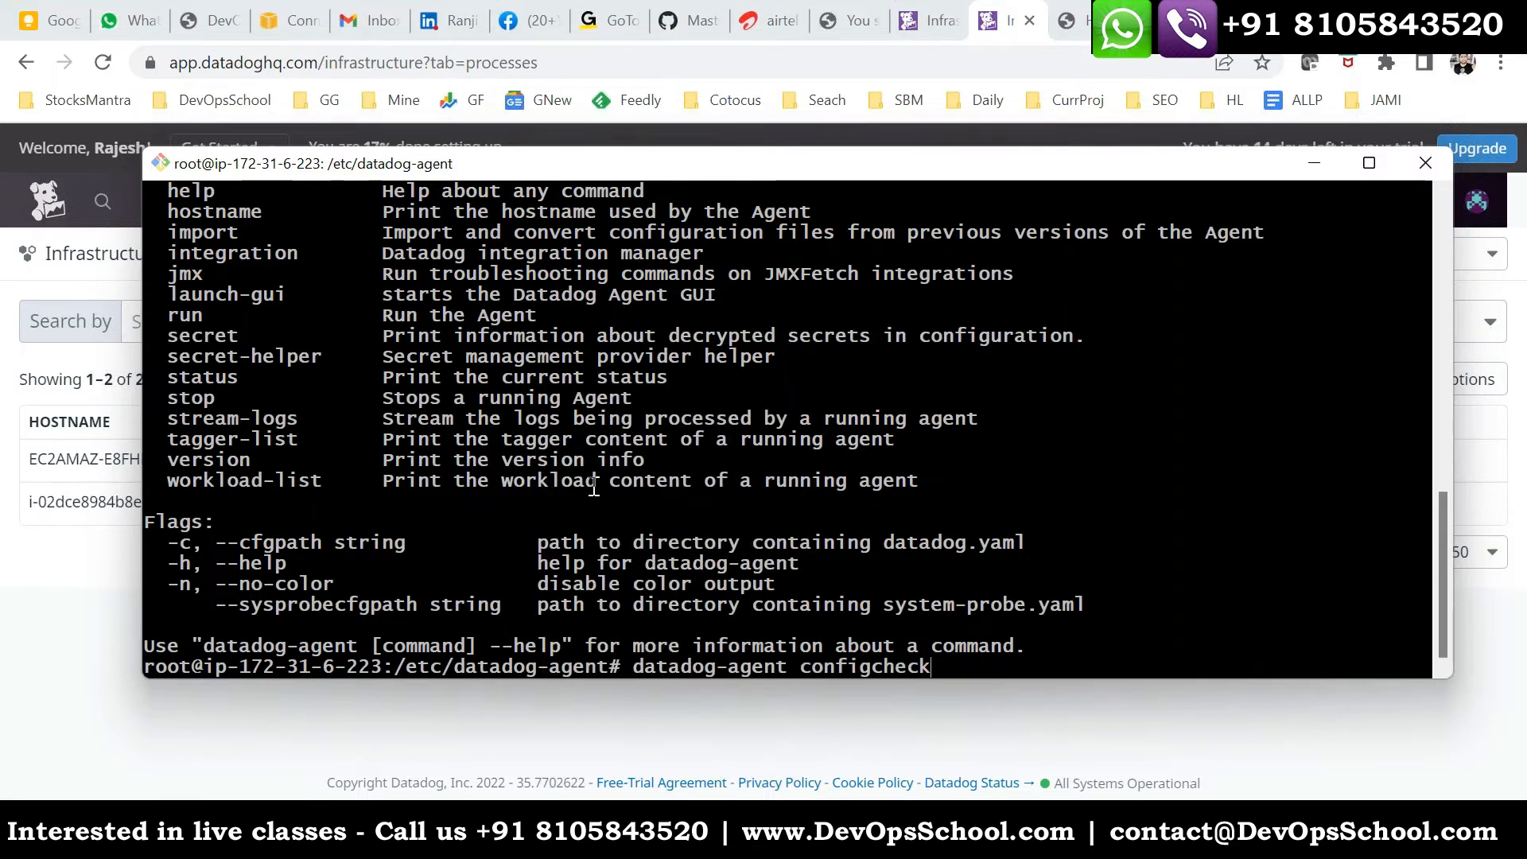
key("Return")
- Examine the configcheck output from the cpu and disk checks through the memory check
scroll(581, 476, "up", 18)
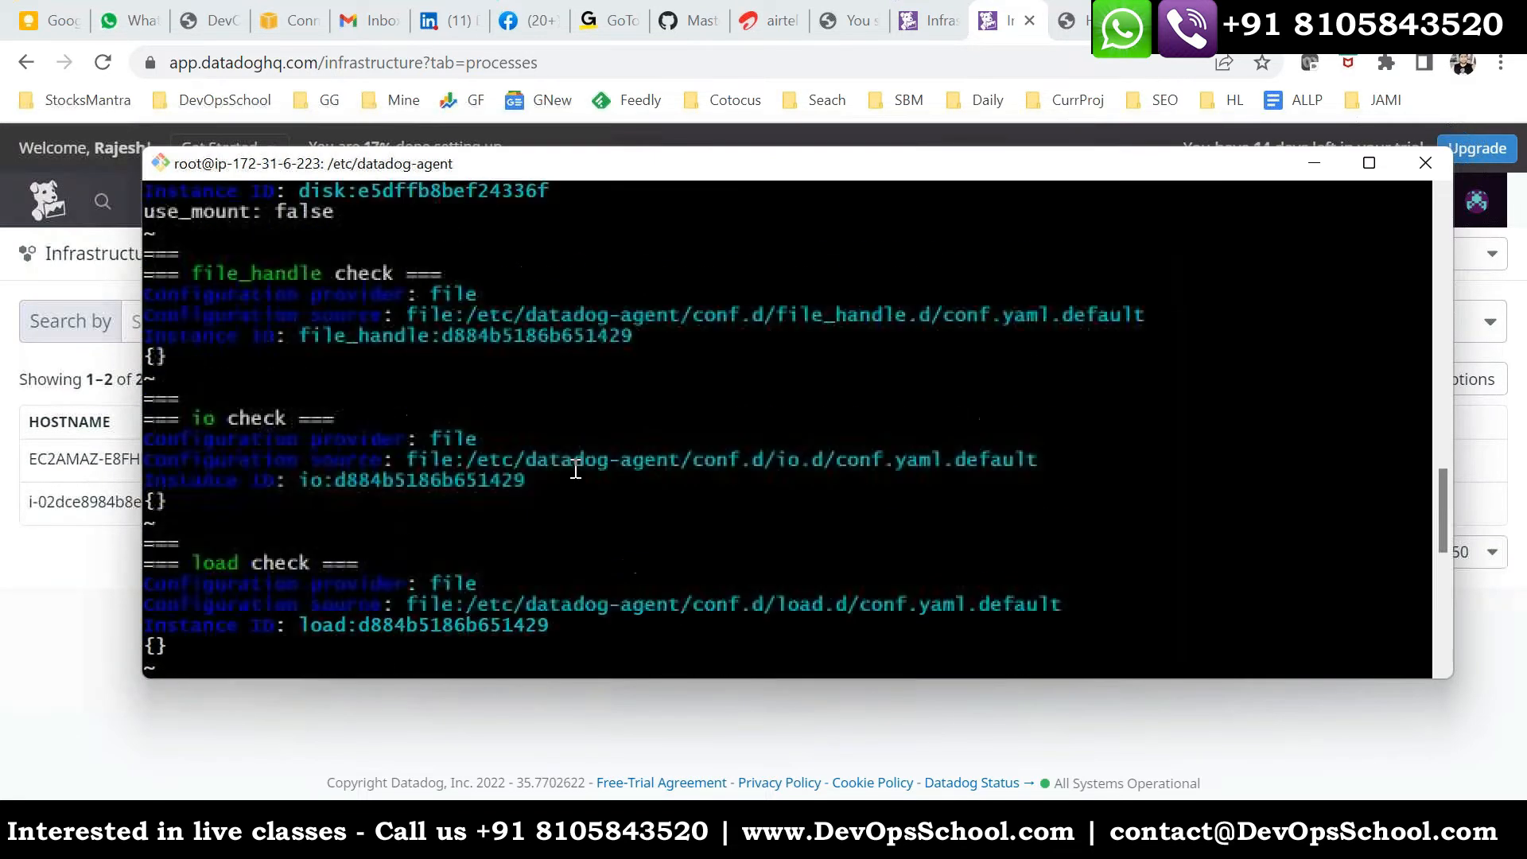
left_click_drag(206, 424, 480, 461)
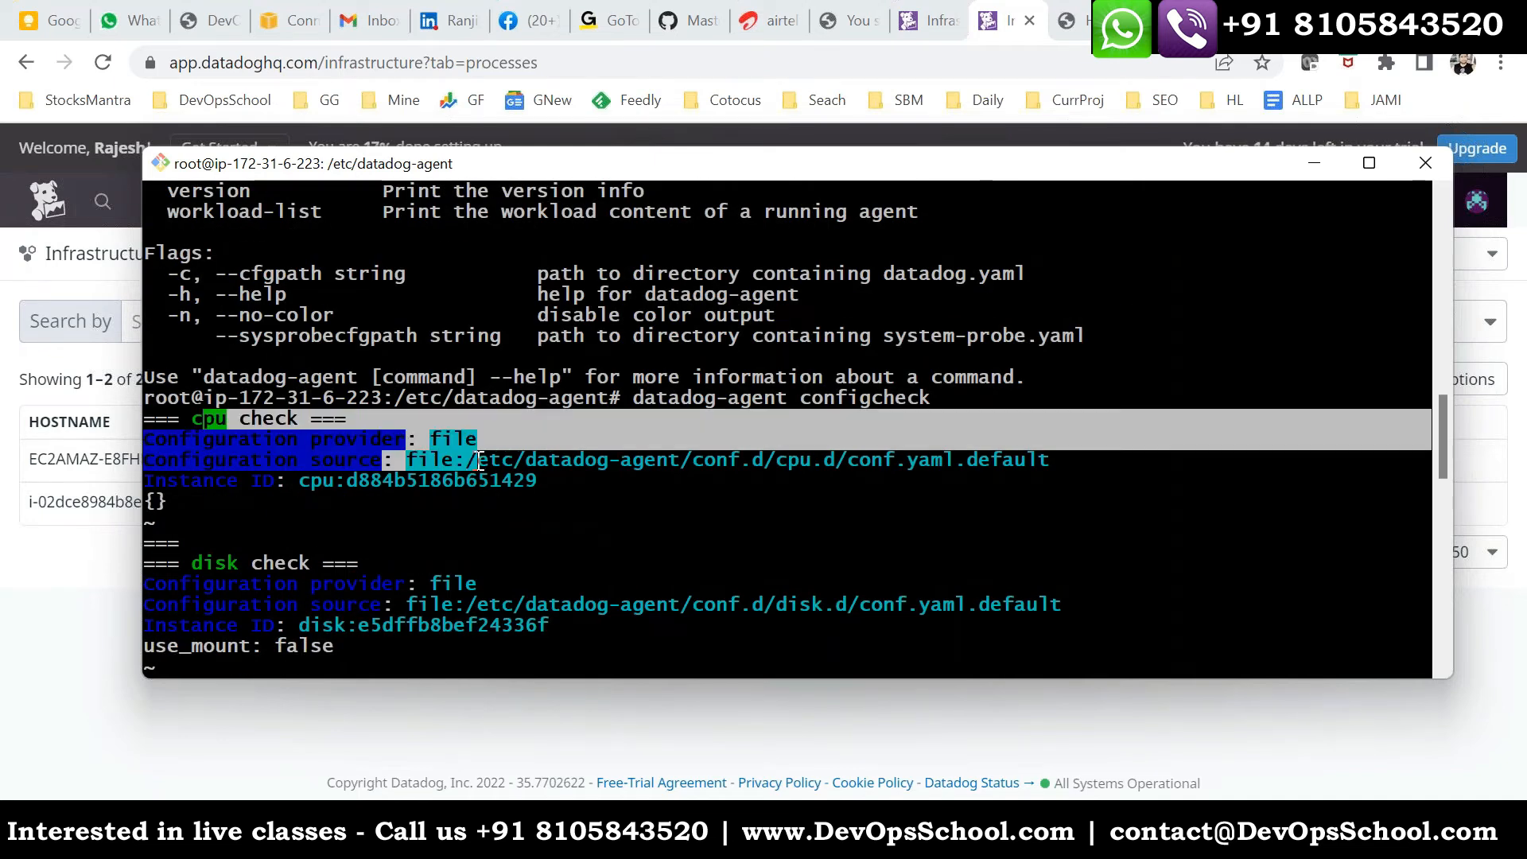
scroll(463, 524, "down", 2)
left_click_drag(190, 437, 334, 501)
scroll(409, 511, "down", 3)
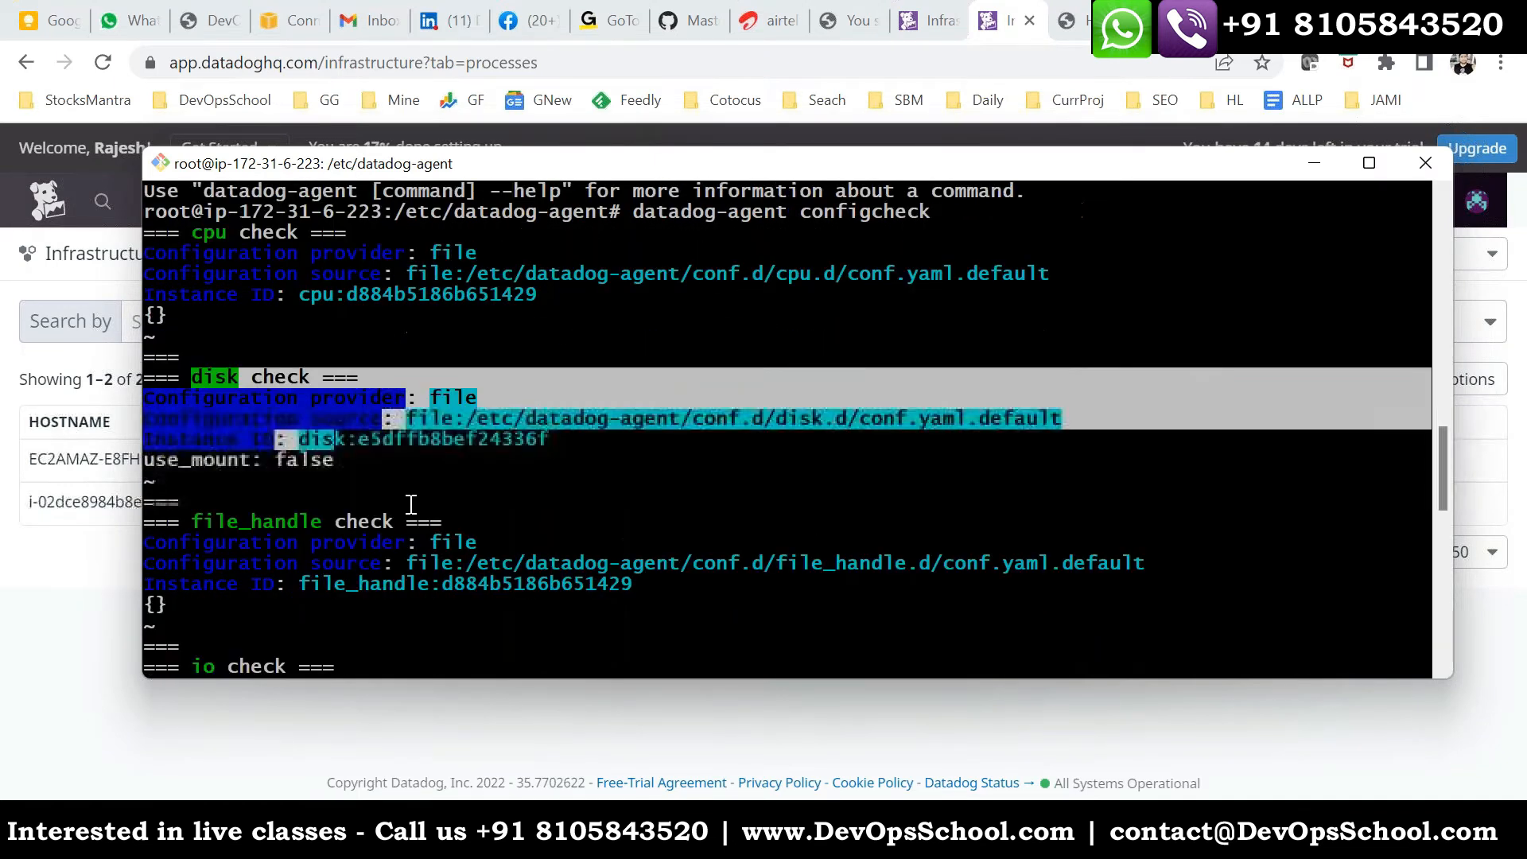
left_click_drag(269, 400, 469, 448)
scroll(502, 481, "down", 3)
left_click_drag(193, 350, 350, 420)
scroll(457, 480, "down", 2)
scroll(318, 446, "down", 2)
left_click_drag(245, 405, 322, 439)
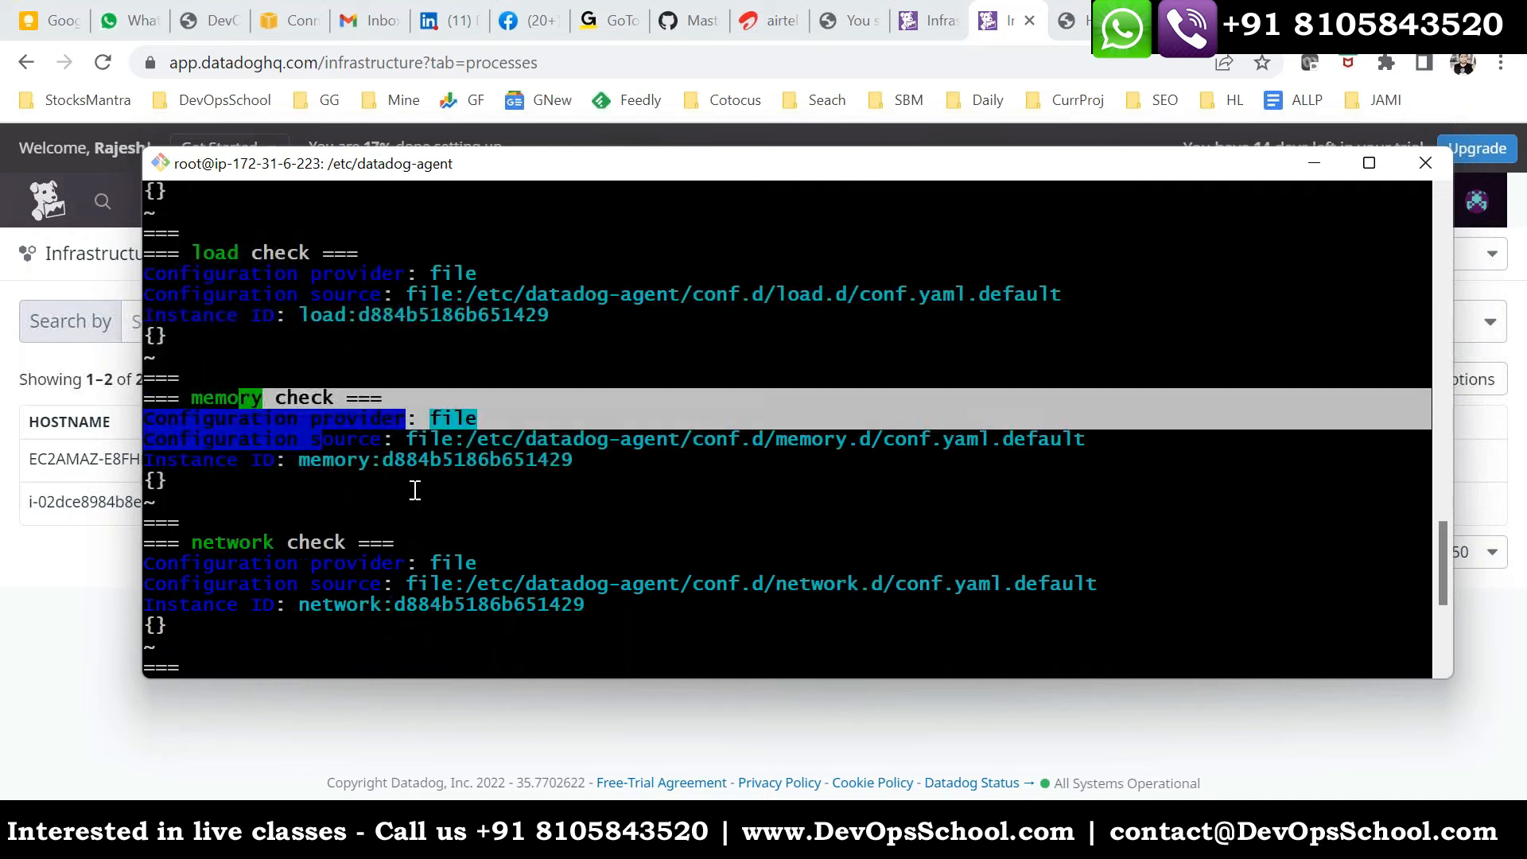
- Examine the network, ntp and uptime checks in the configcheck output, then look back over the earlier checks
scroll(414, 503, "down", 5)
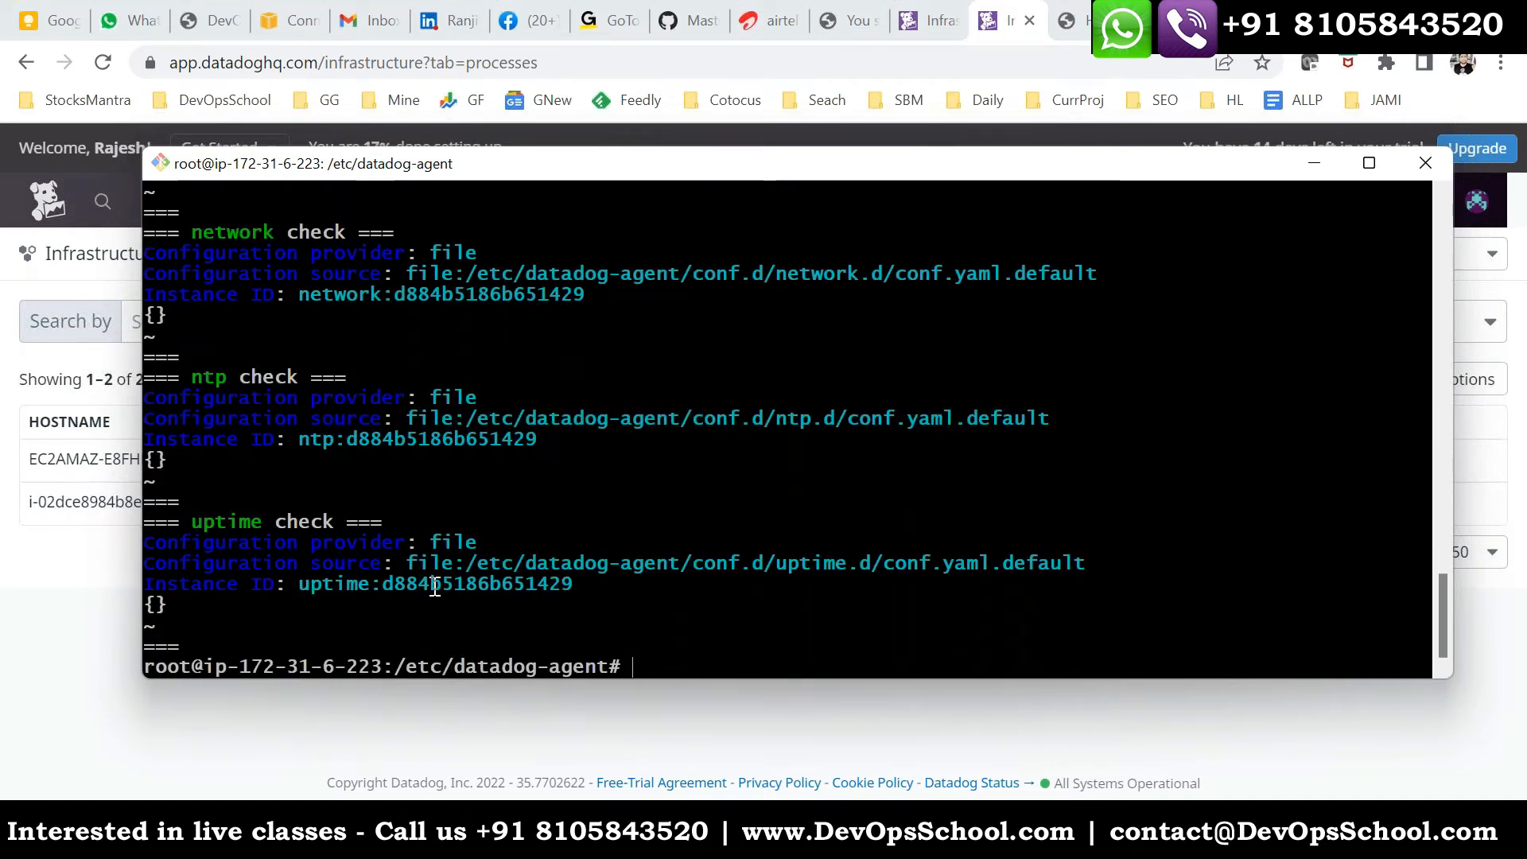
scroll(390, 523, "up", 2)
left_click_drag(227, 358, 372, 418)
scroll(404, 491, "down", 2)
left_click_drag(194, 377, 346, 439)
left_click_drag(205, 521, 555, 603)
scroll(470, 561, "up", 9)
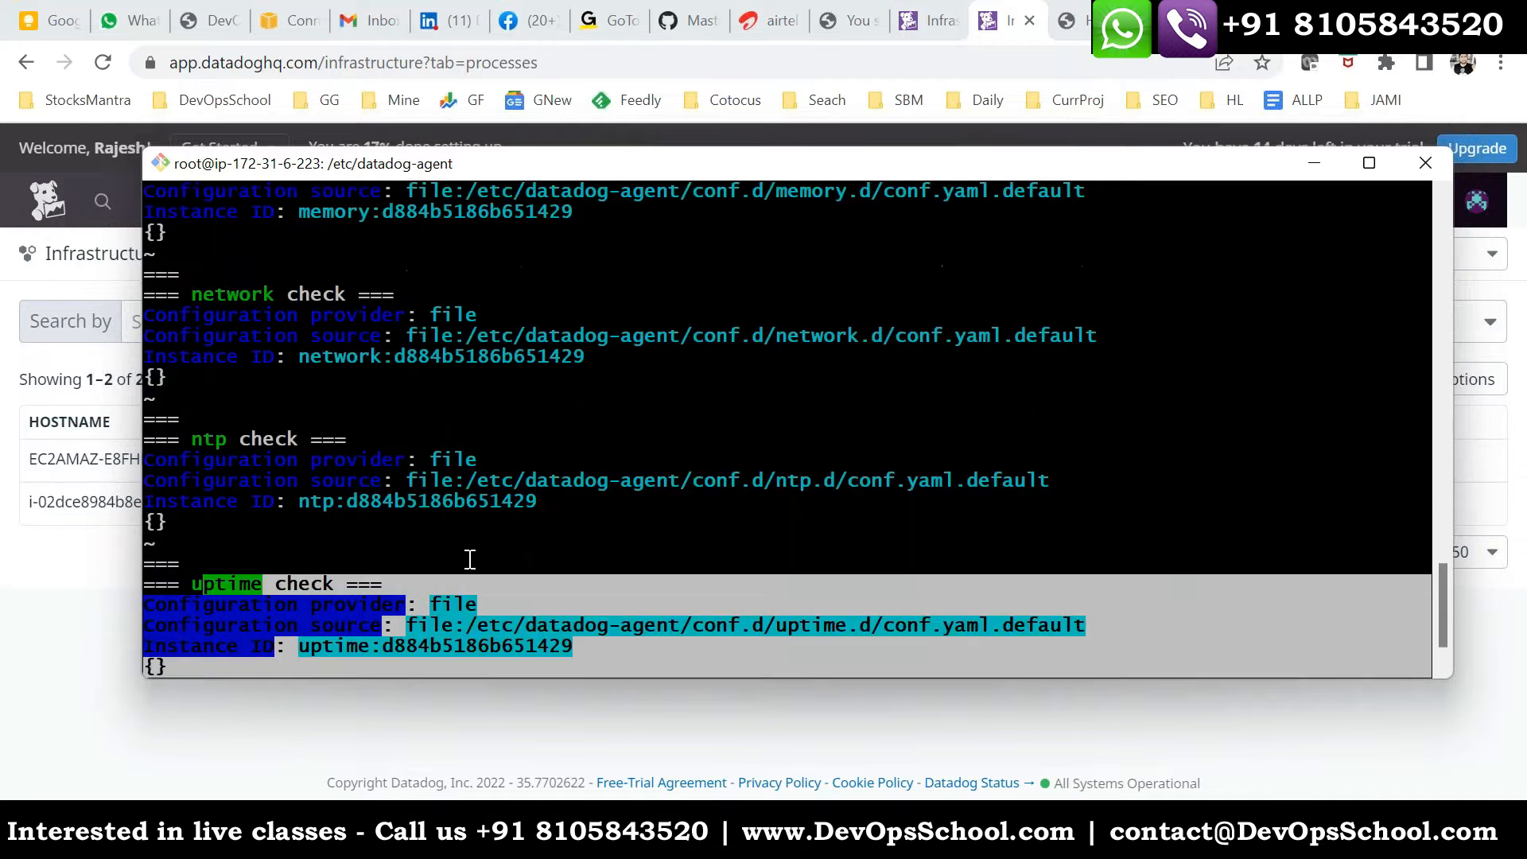
scroll(474, 552, "up", 7)
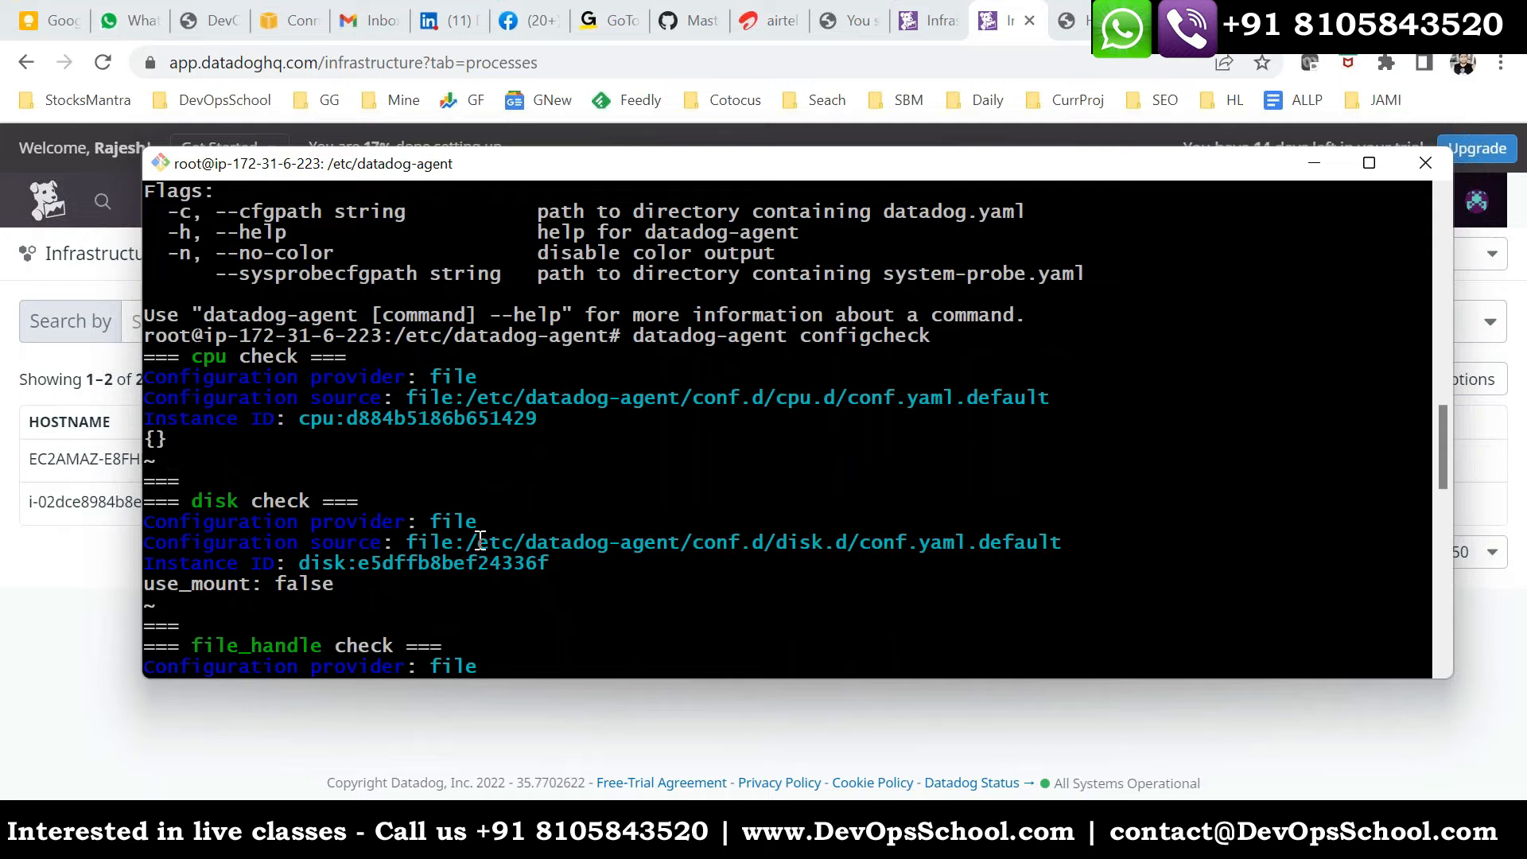
scroll(481, 541, "down", 12)
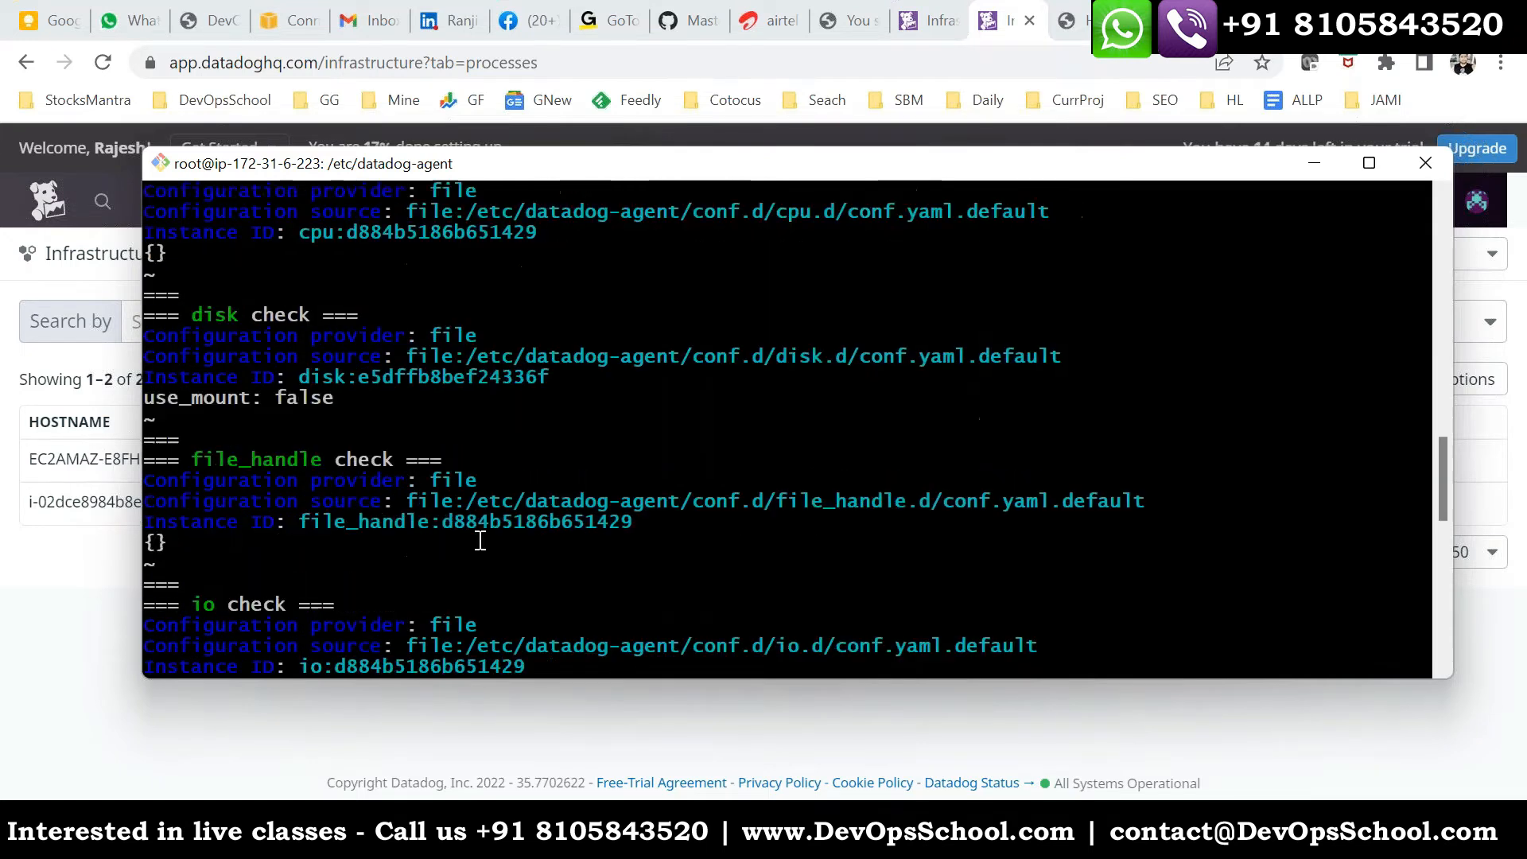
- Rerun datadog-agent help and bring up its Available Commands section below the configcheck output
type("c")
key("Return")
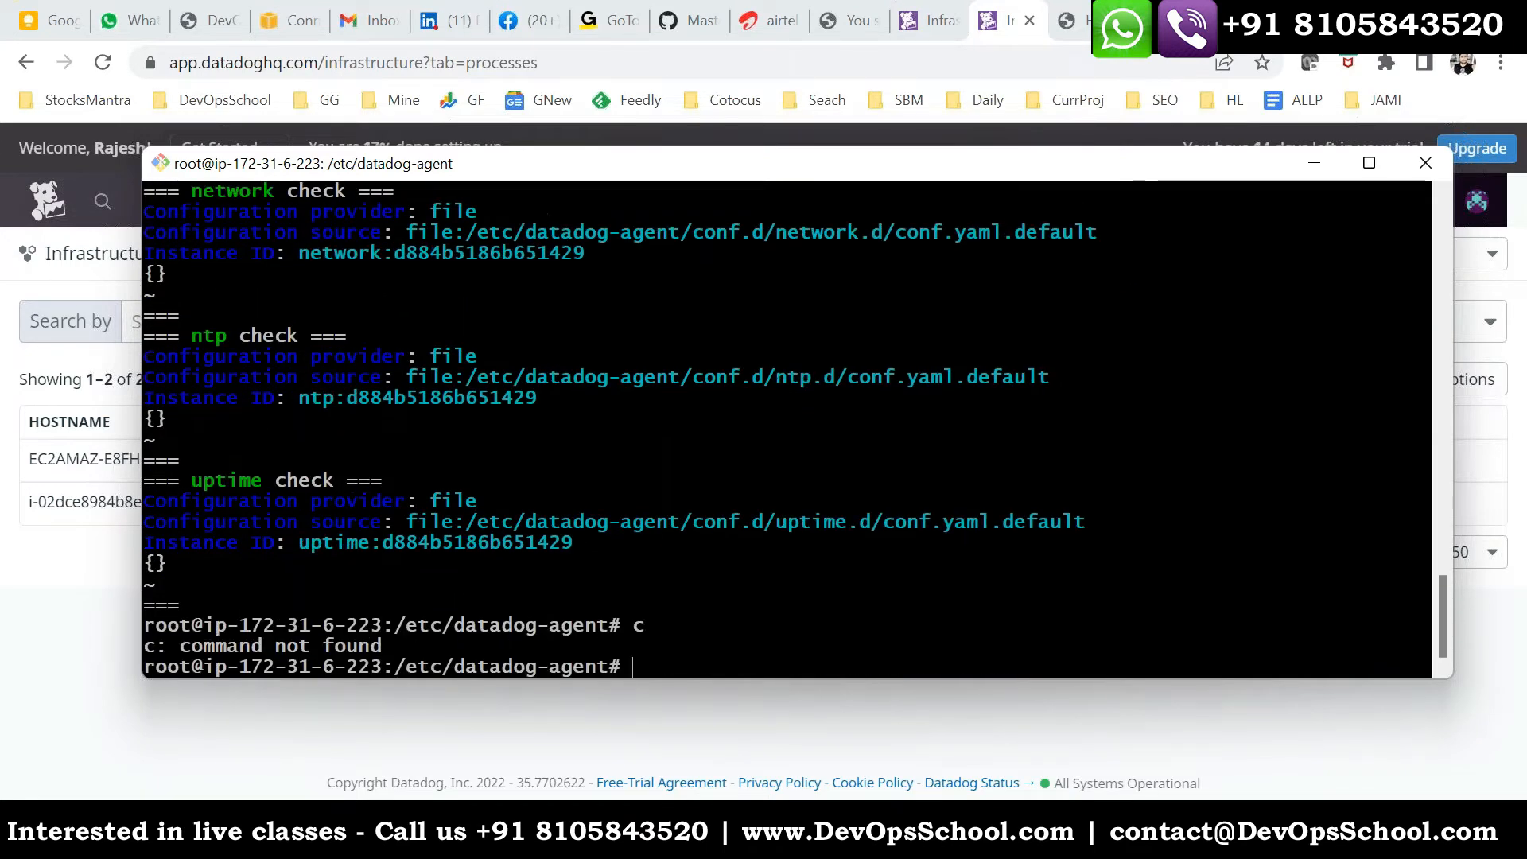
key("Up")
key("Up")
key("Return")
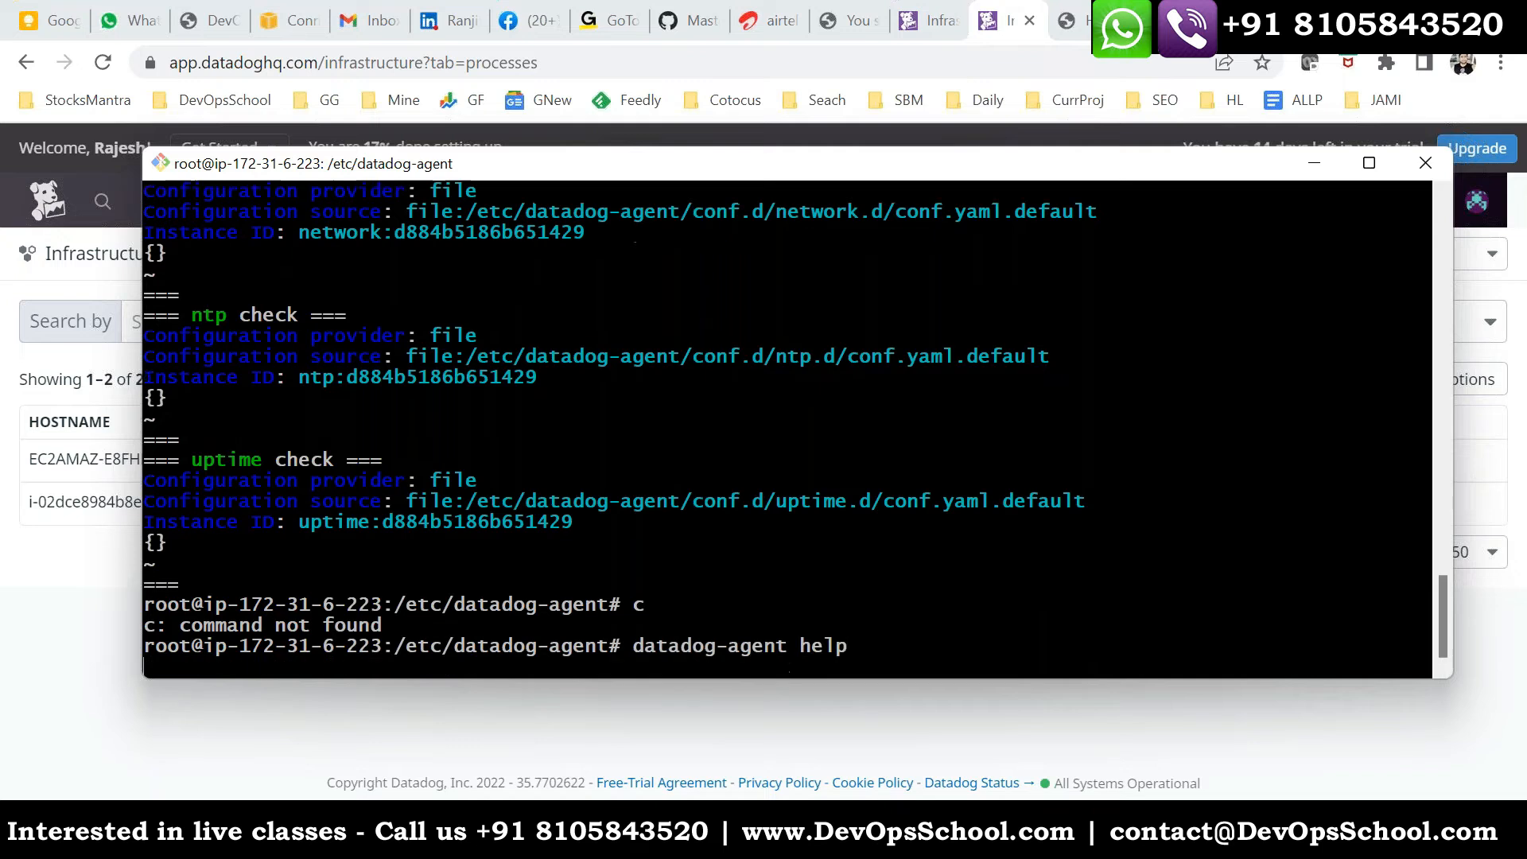
scroll(211, 272, "up", 2)
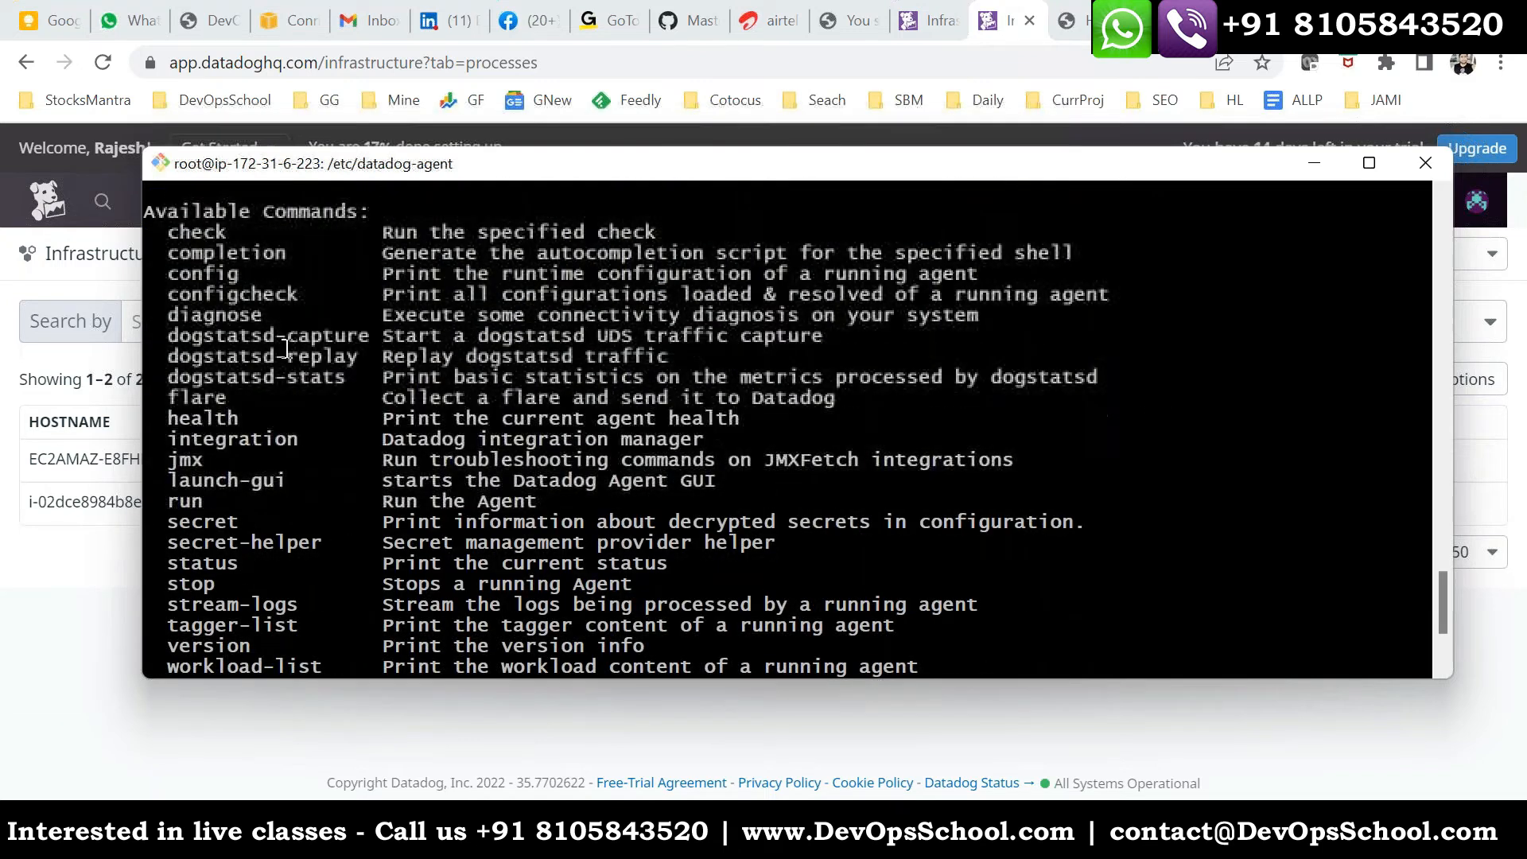
- Run datadog-agent config to print the runtime configuration of the running agent
double_click(211, 273)
scroll(517, 436, "down", 5)
key("Return")
key("Up")
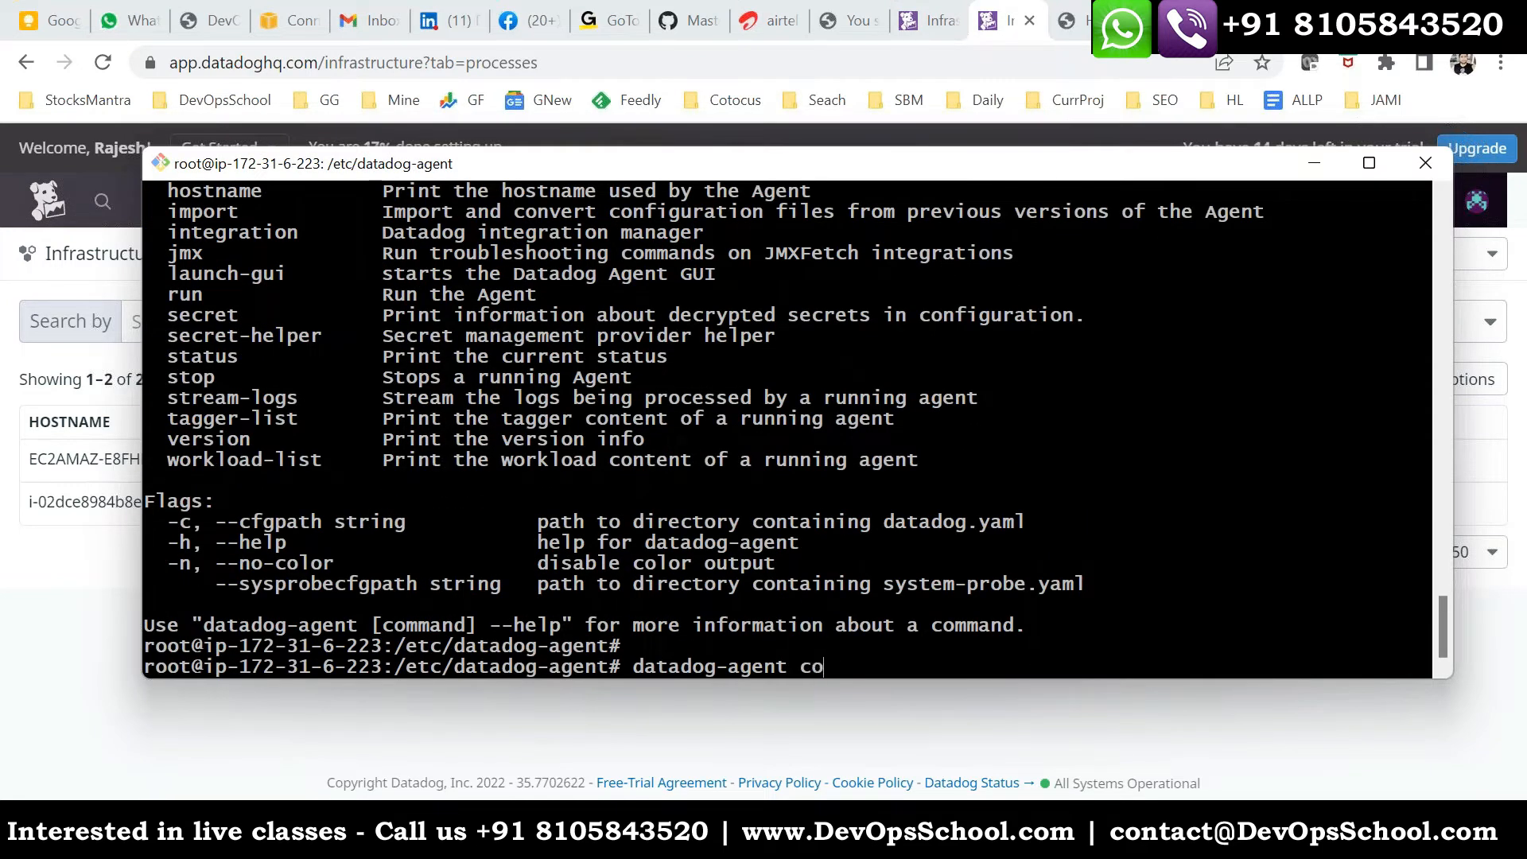
key("Return")
- Examine the runtime configuration output from the system-probe settings back through the statsd, SNMP traps, serializer and security agent settings
scroll(429, 506, "up", 5)
scroll(431, 506, "up", 20)
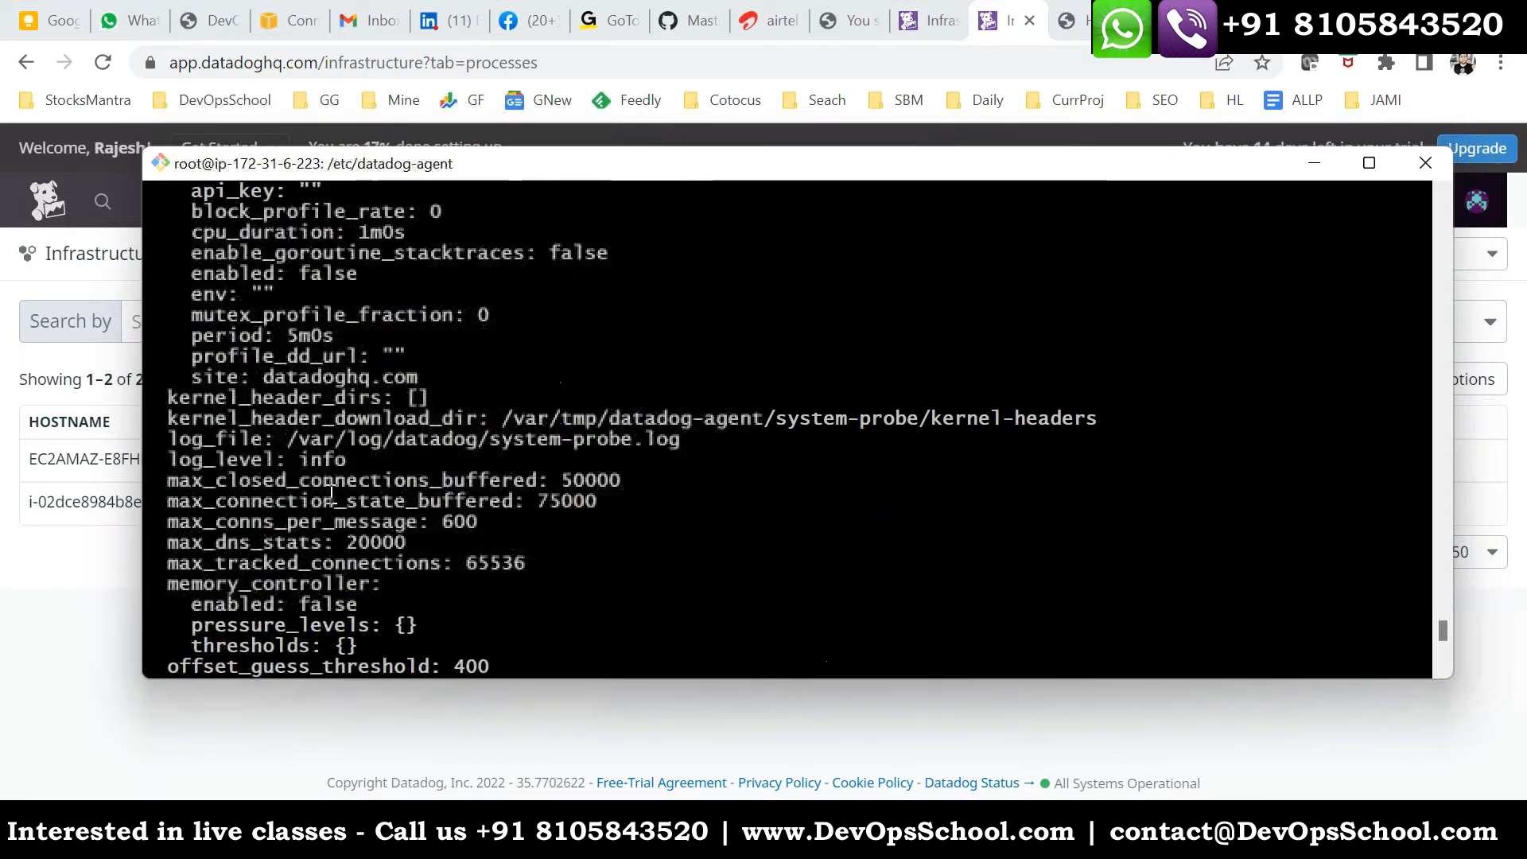
scroll(332, 493, "up", 15)
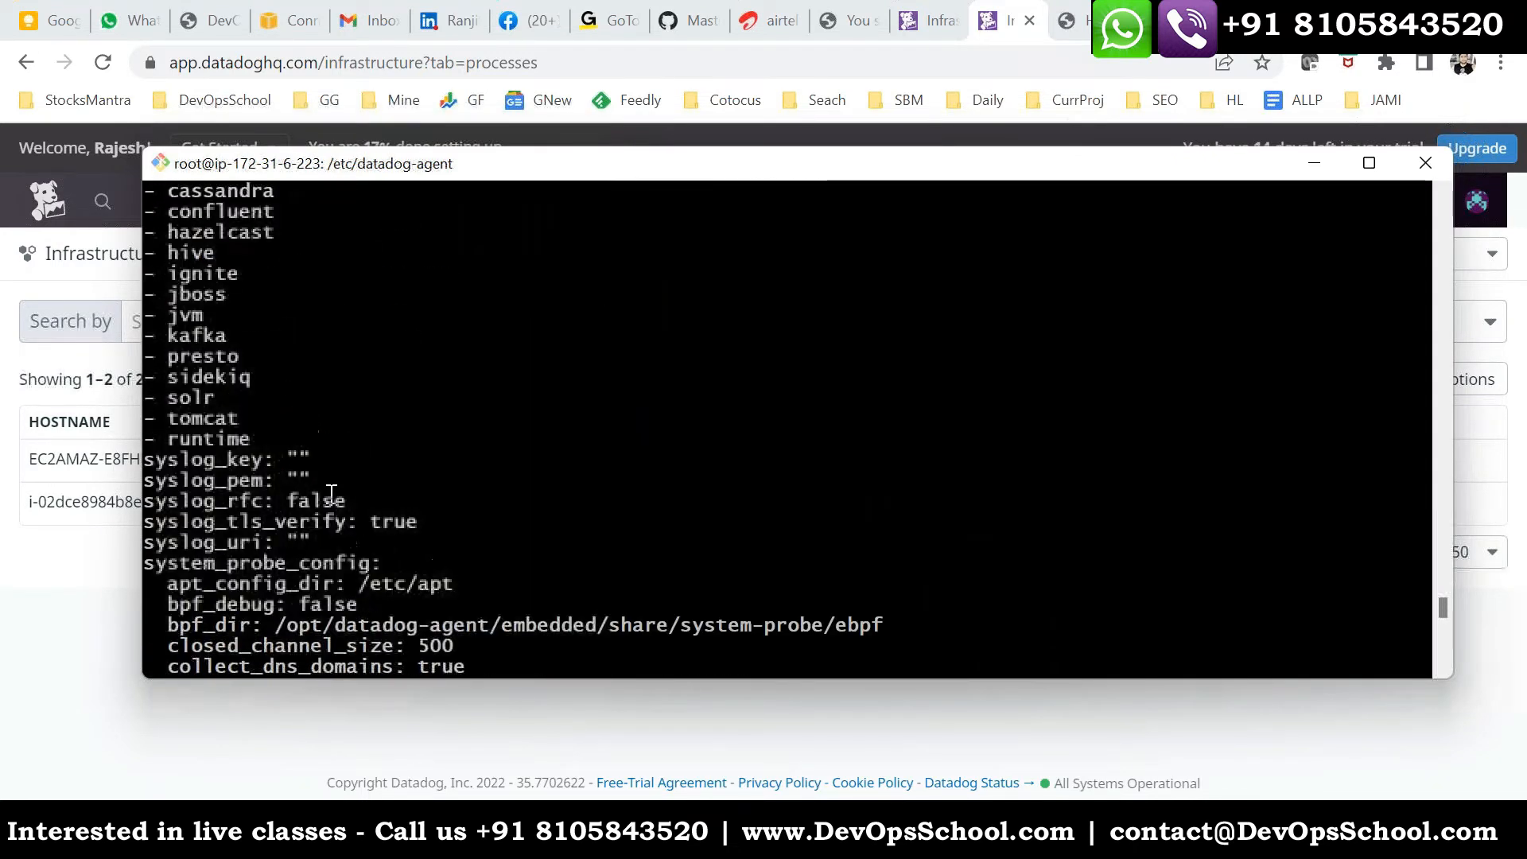
scroll(347, 494, "up", 2)
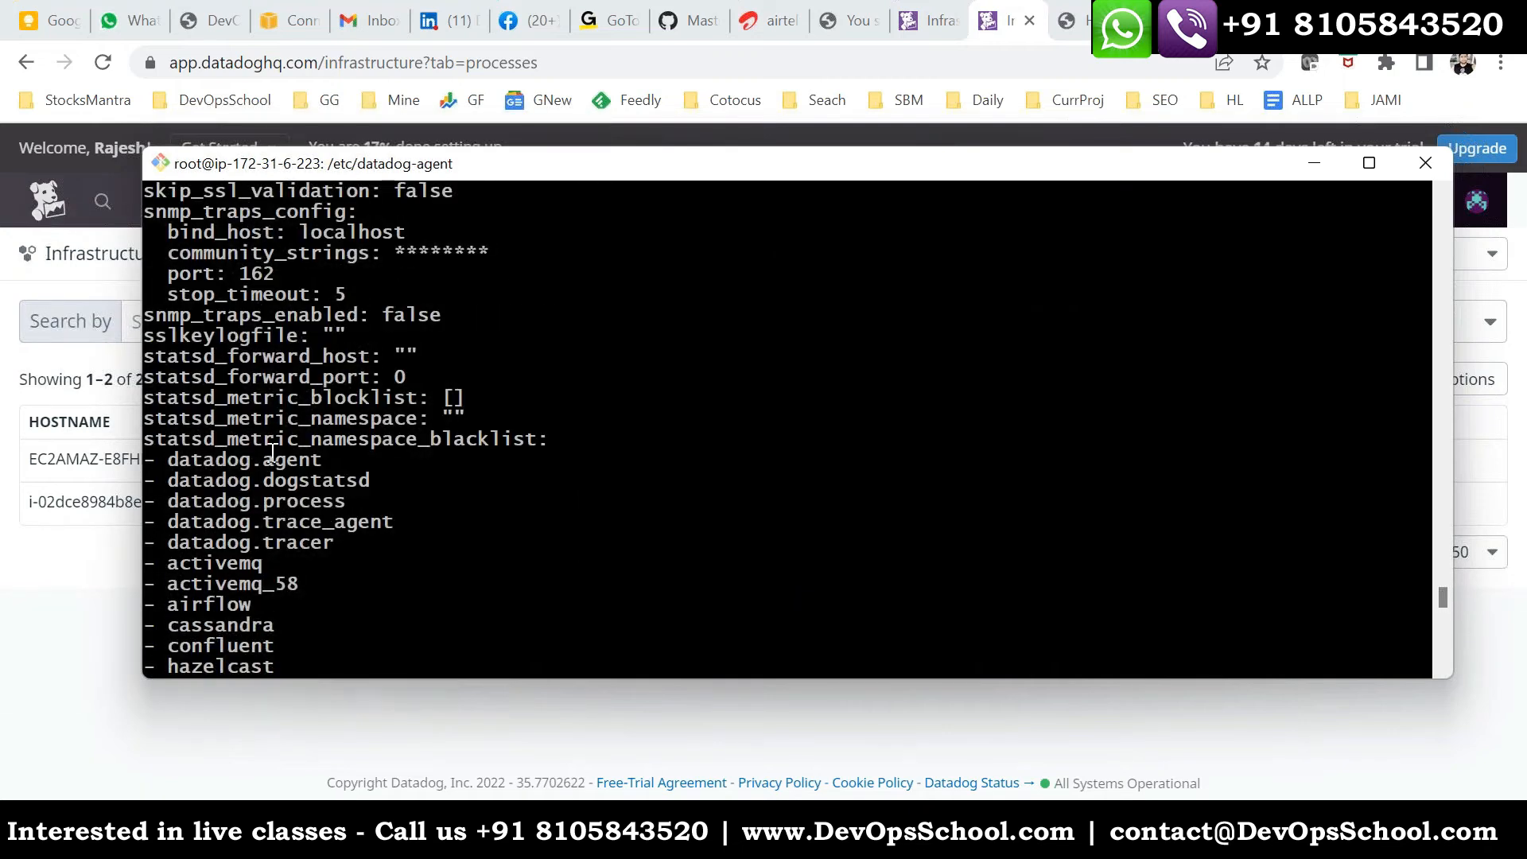
scroll(318, 410, "up", 3)
scroll(187, 377, "up", 7)
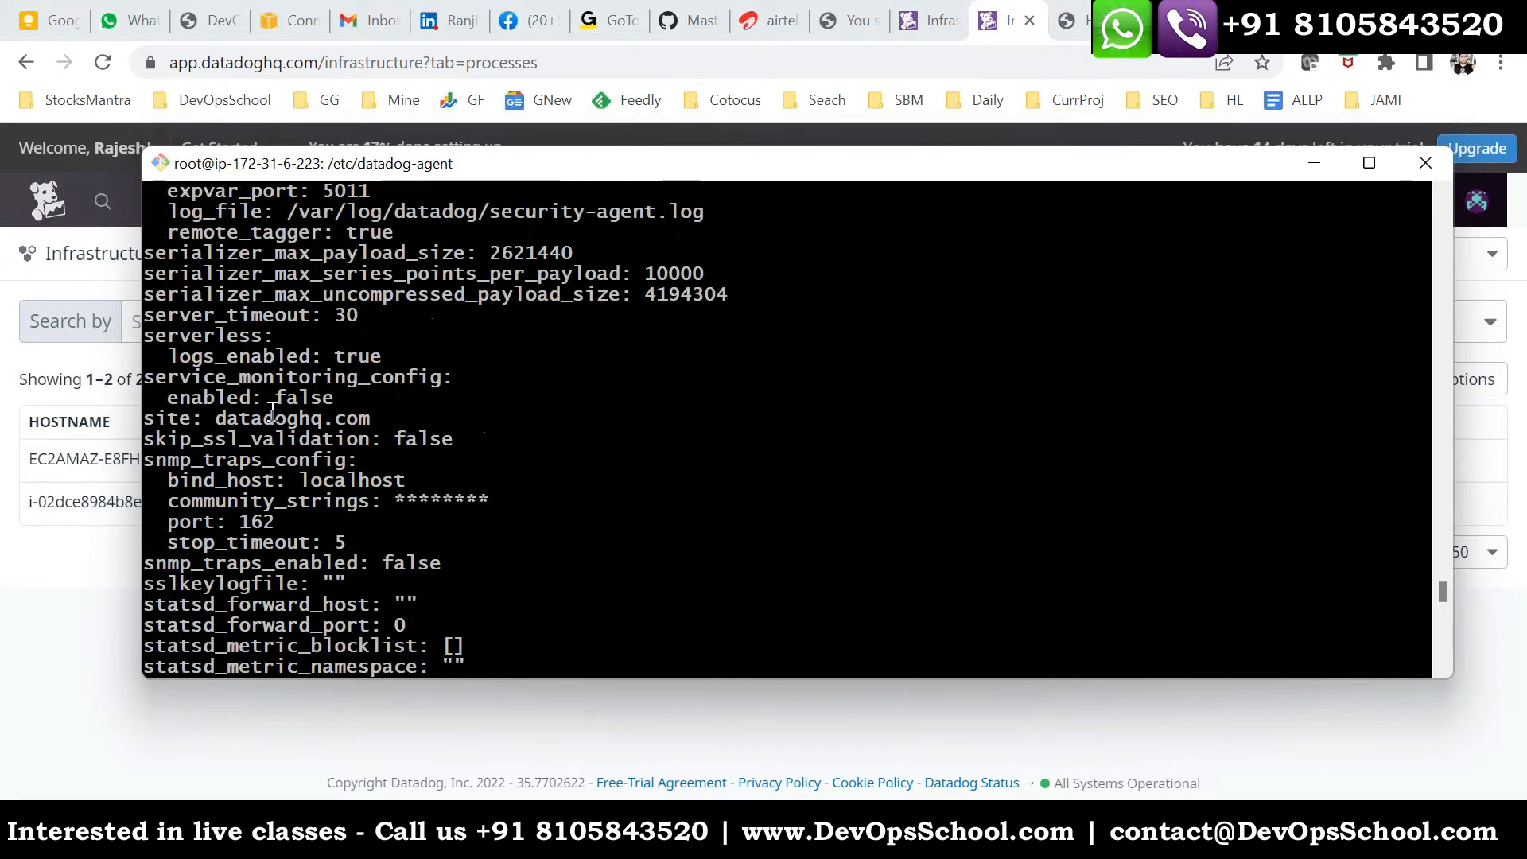
scroll(361, 498, "down", 15)
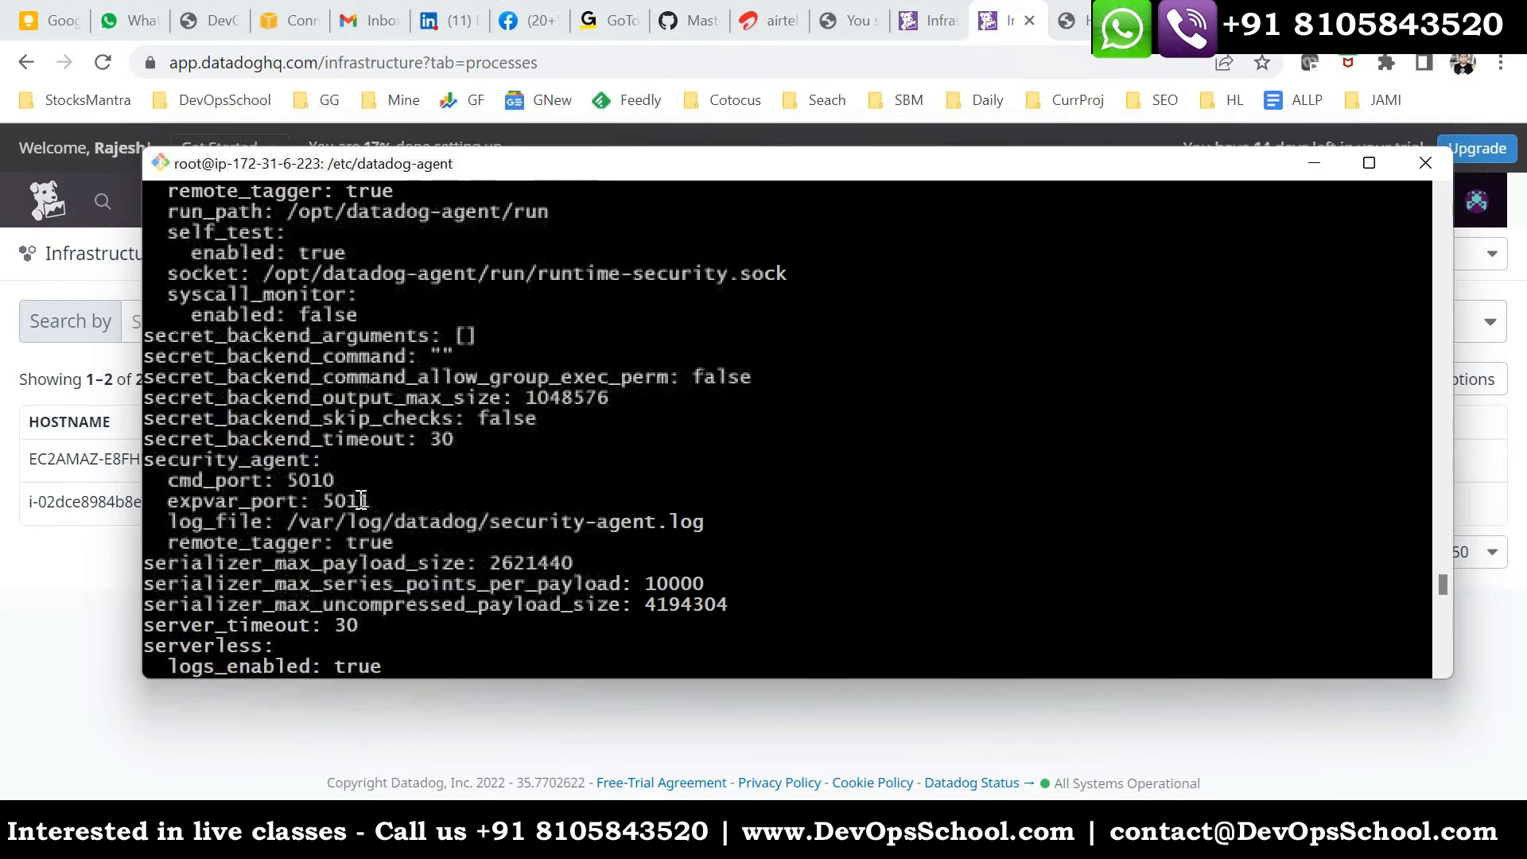
- Rerun datadog-agent config filtered with grep process and highlight the process_config entry in the output
key("Up")
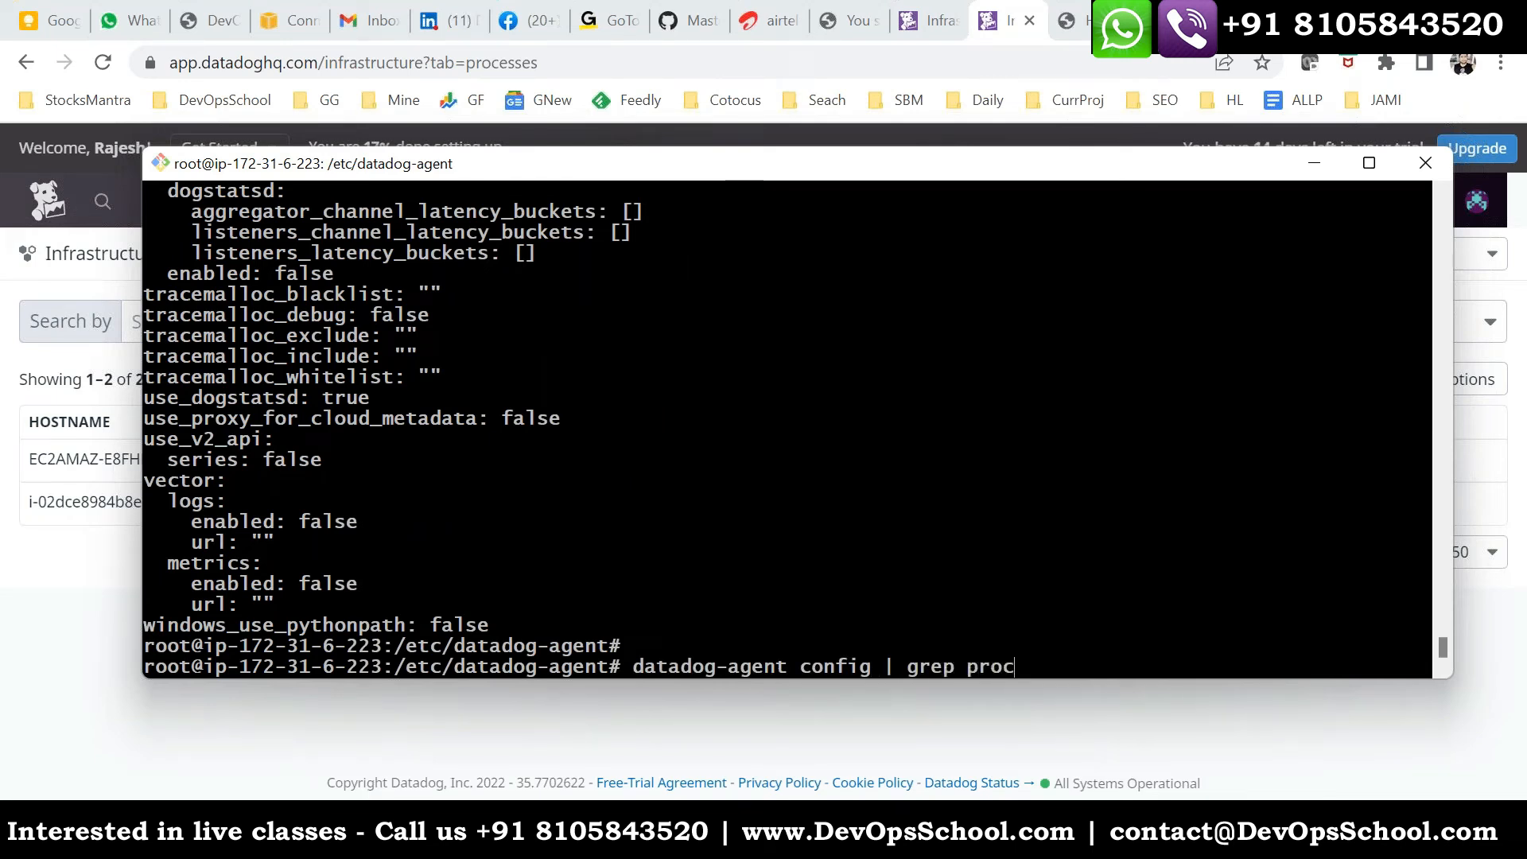
type("| grep process")
key("Return")
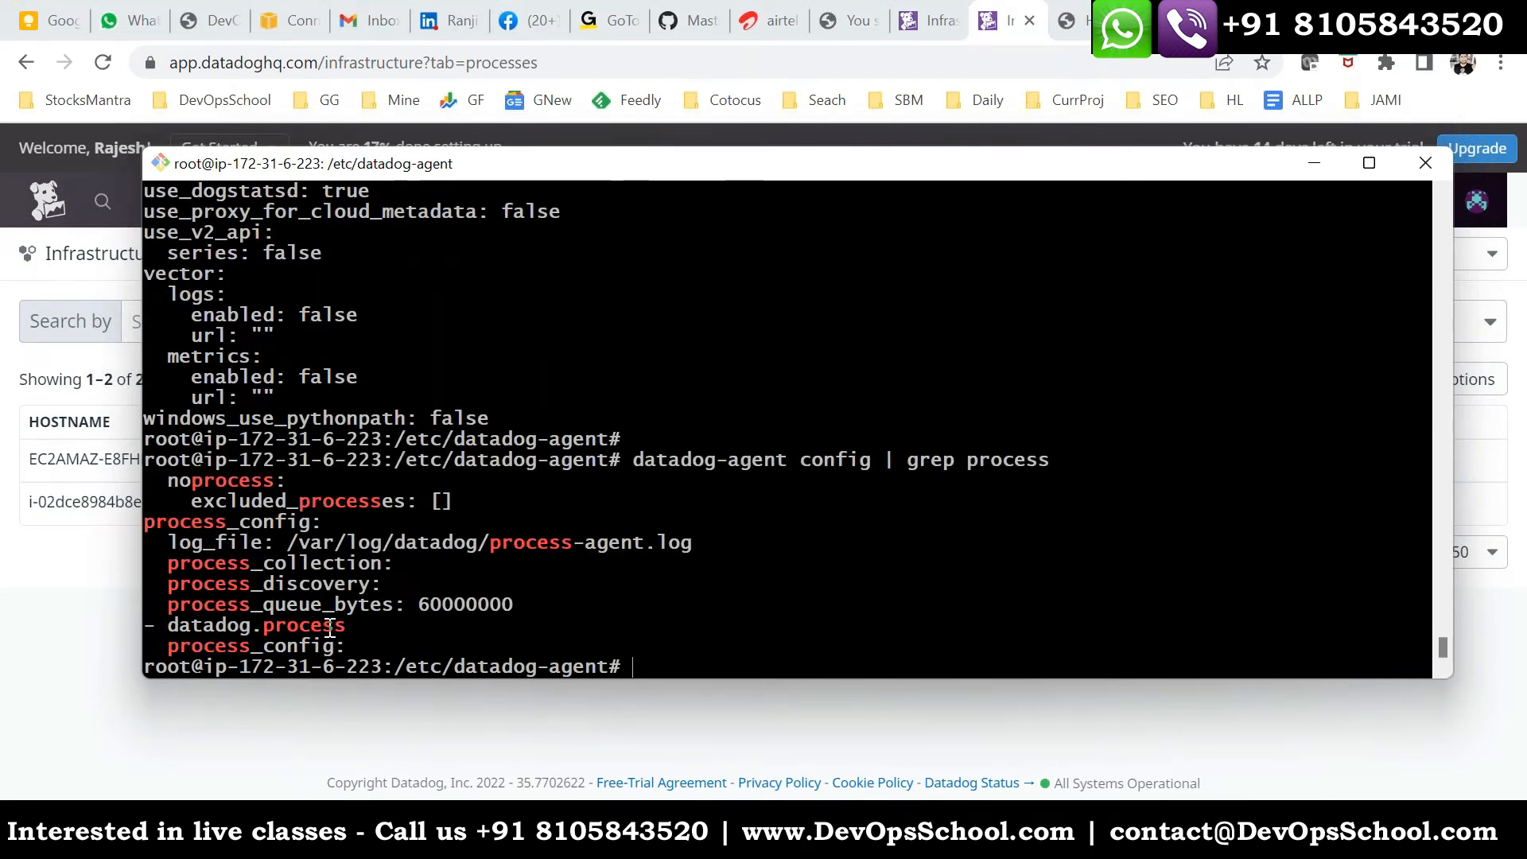
double_click(201, 627)
double_click(203, 646)
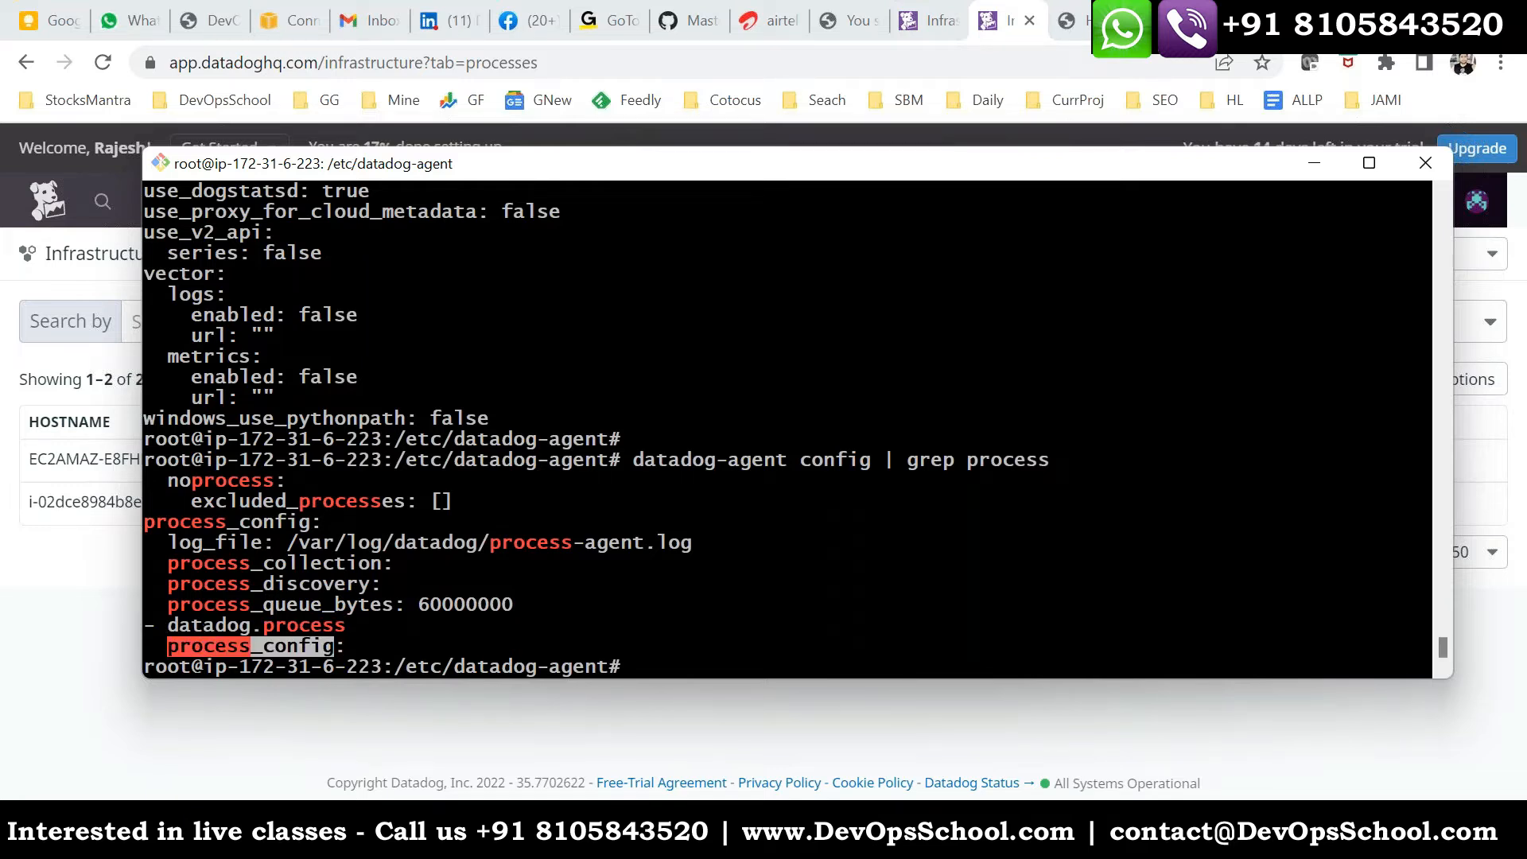
- Return to the Datadog Infrastructure List, reload it, open the Linux host's process list and review it down to the agent processes
left_click(88, 673)
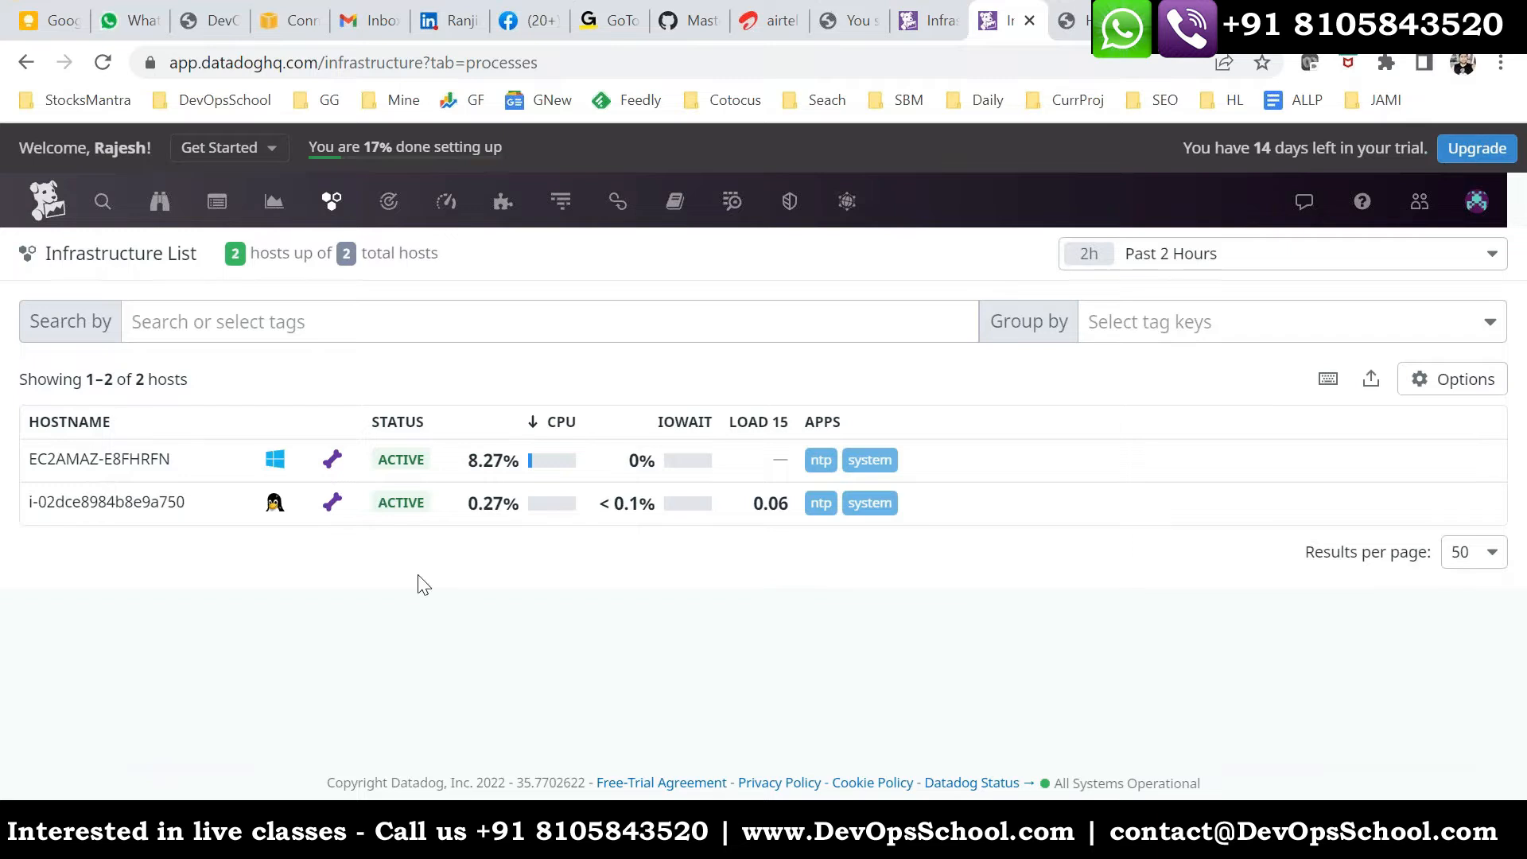
left_click(104, 66)
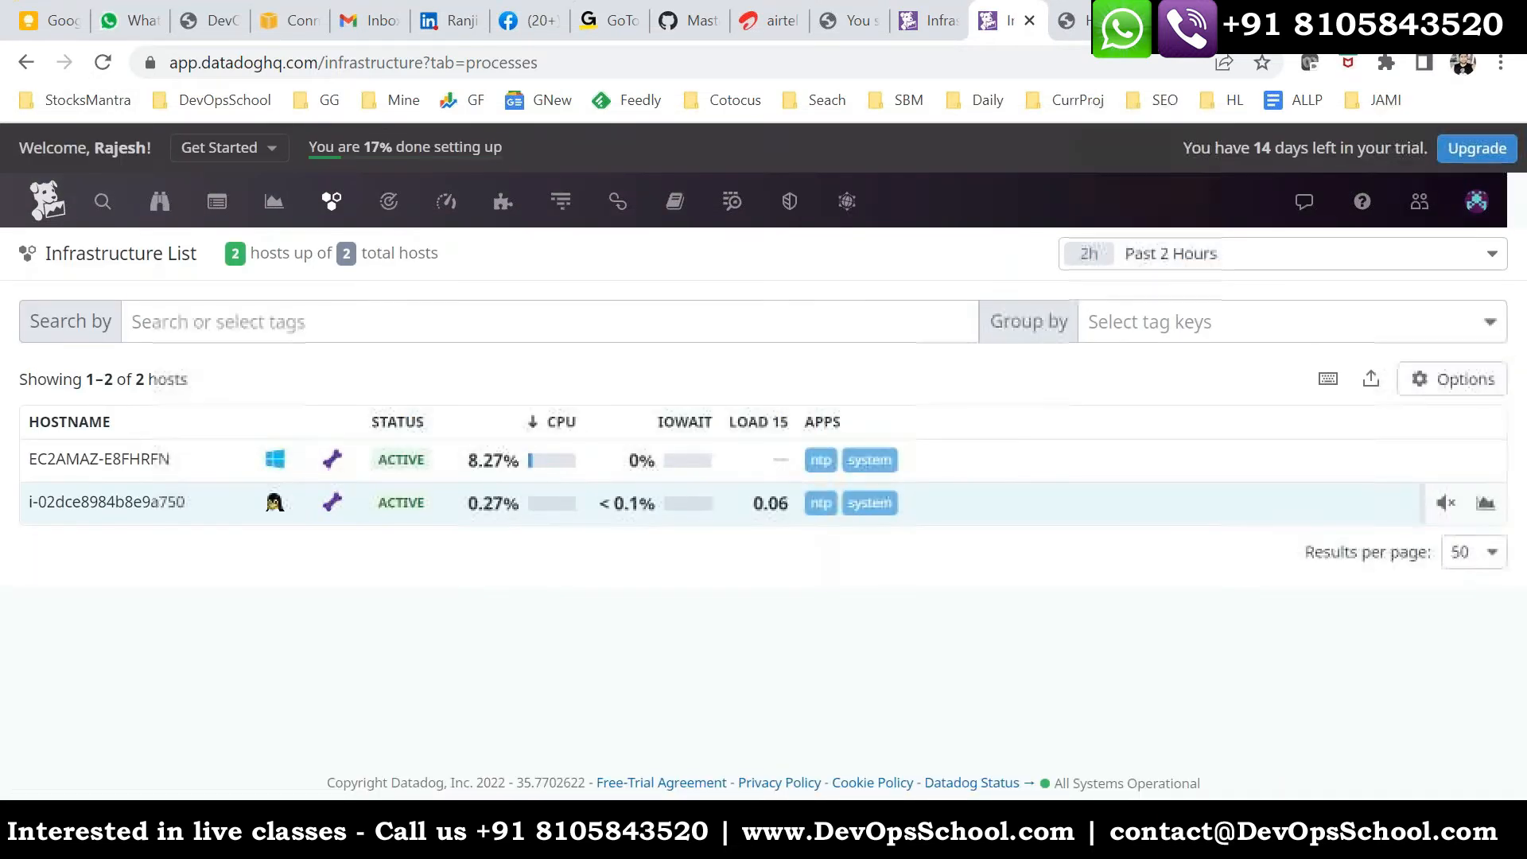
left_click(274, 505)
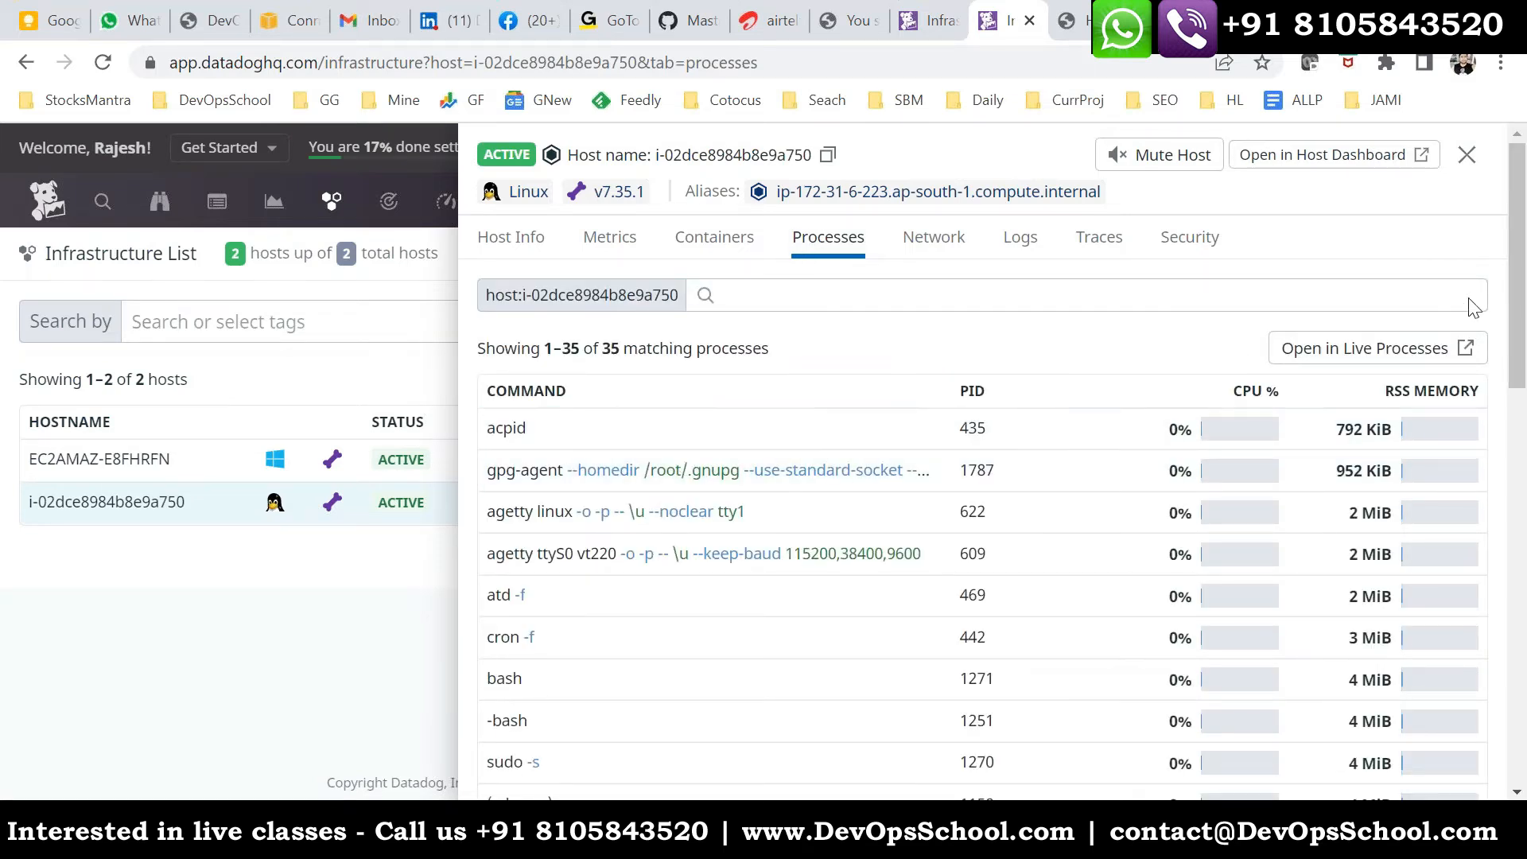
scroll(1068, 478, "down", 3)
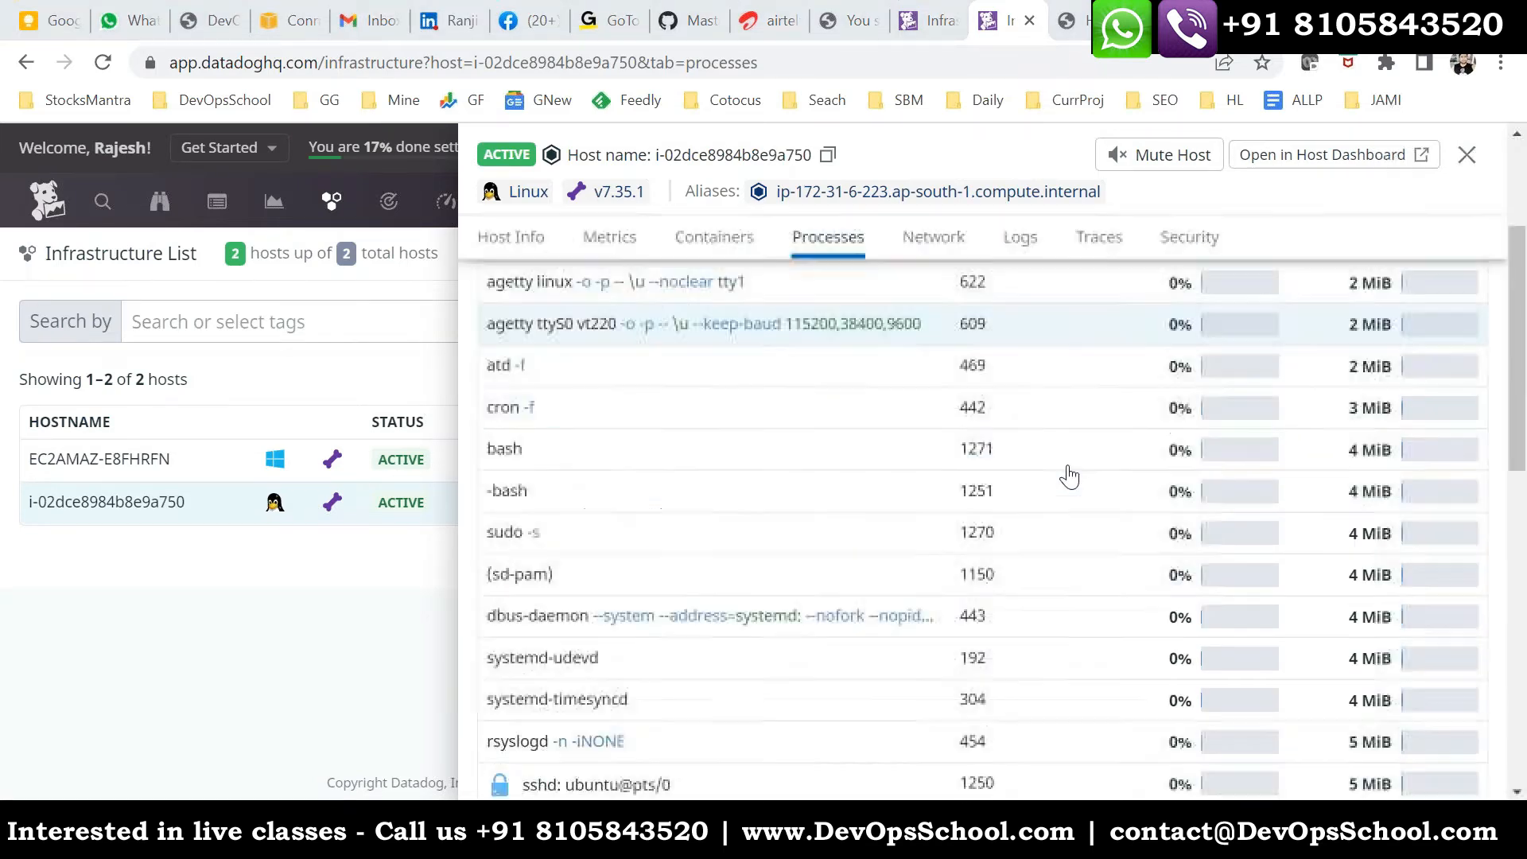
scroll(541, 302, "up", 1)
scroll(559, 458, "down", 9)
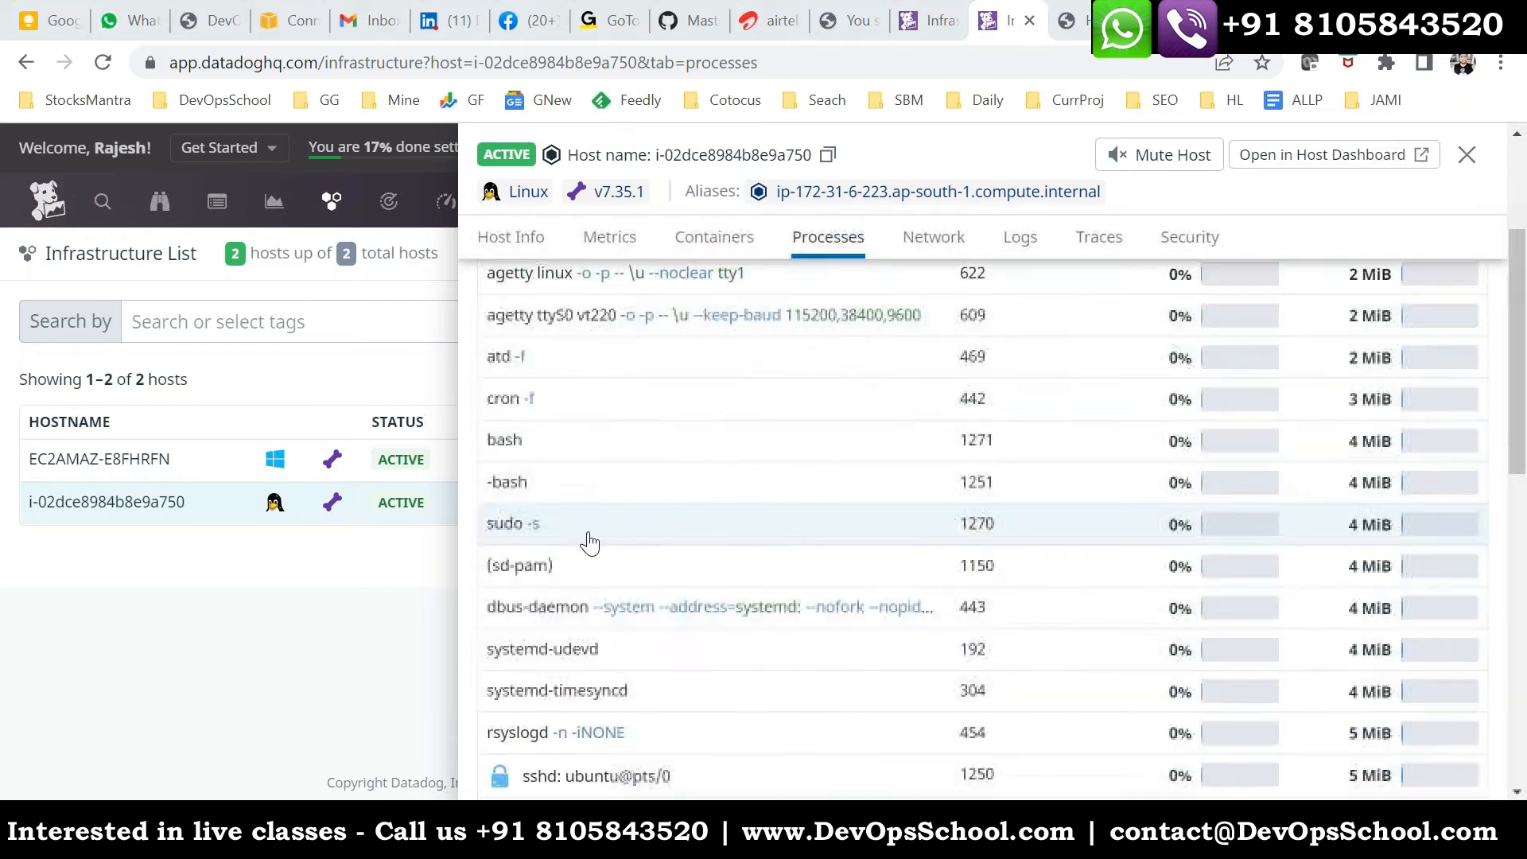
scroll(685, 688, "down", 3)
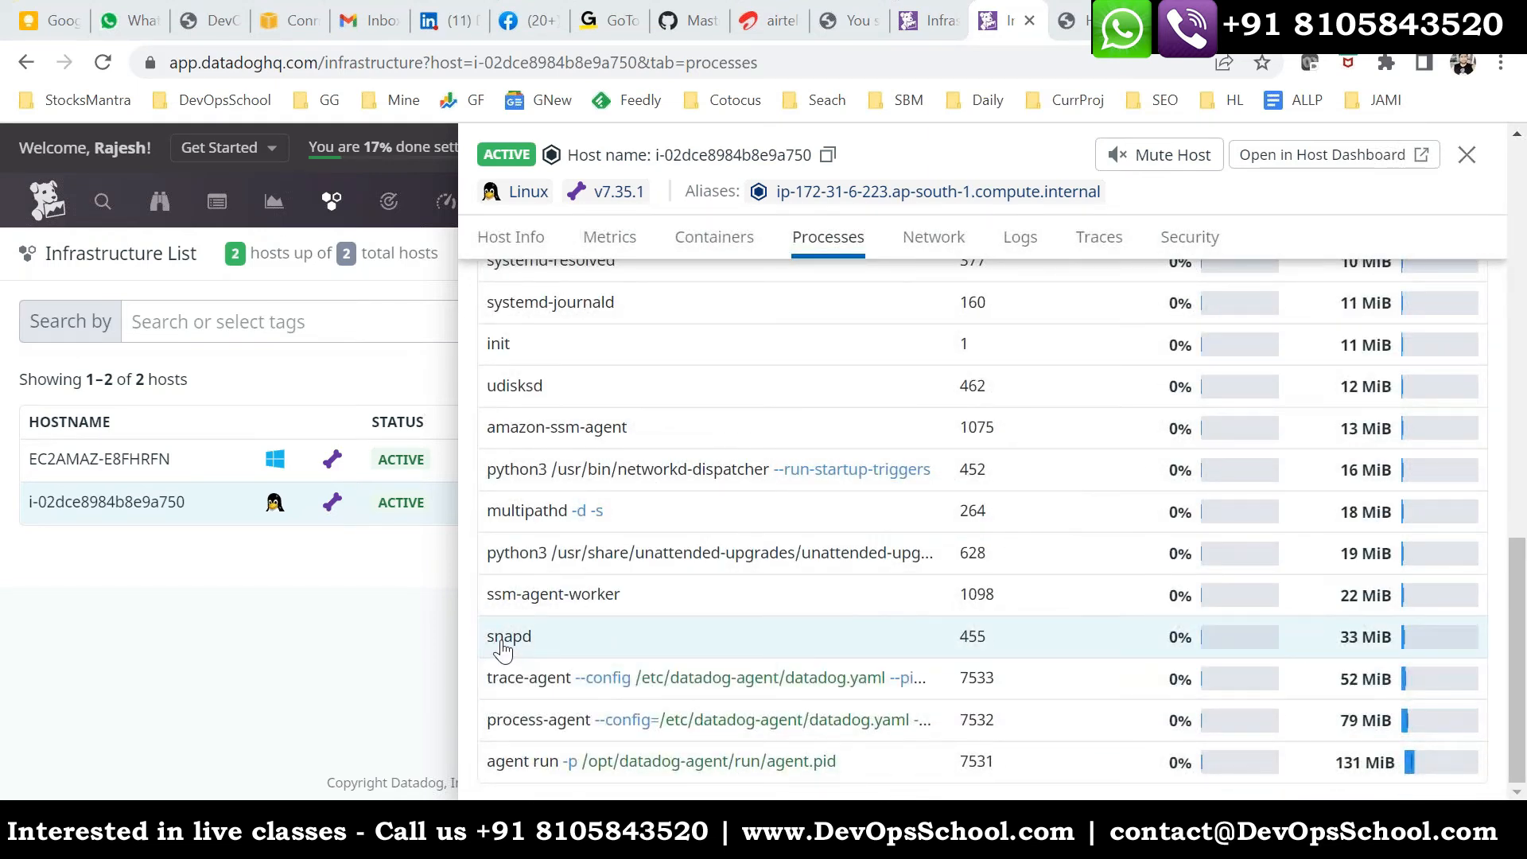
- Check the snapd process's PID, CPU and memory usage on the Linux host, and look at the Discover Live Processes page
left_click_drag(1001, 642, 960, 639)
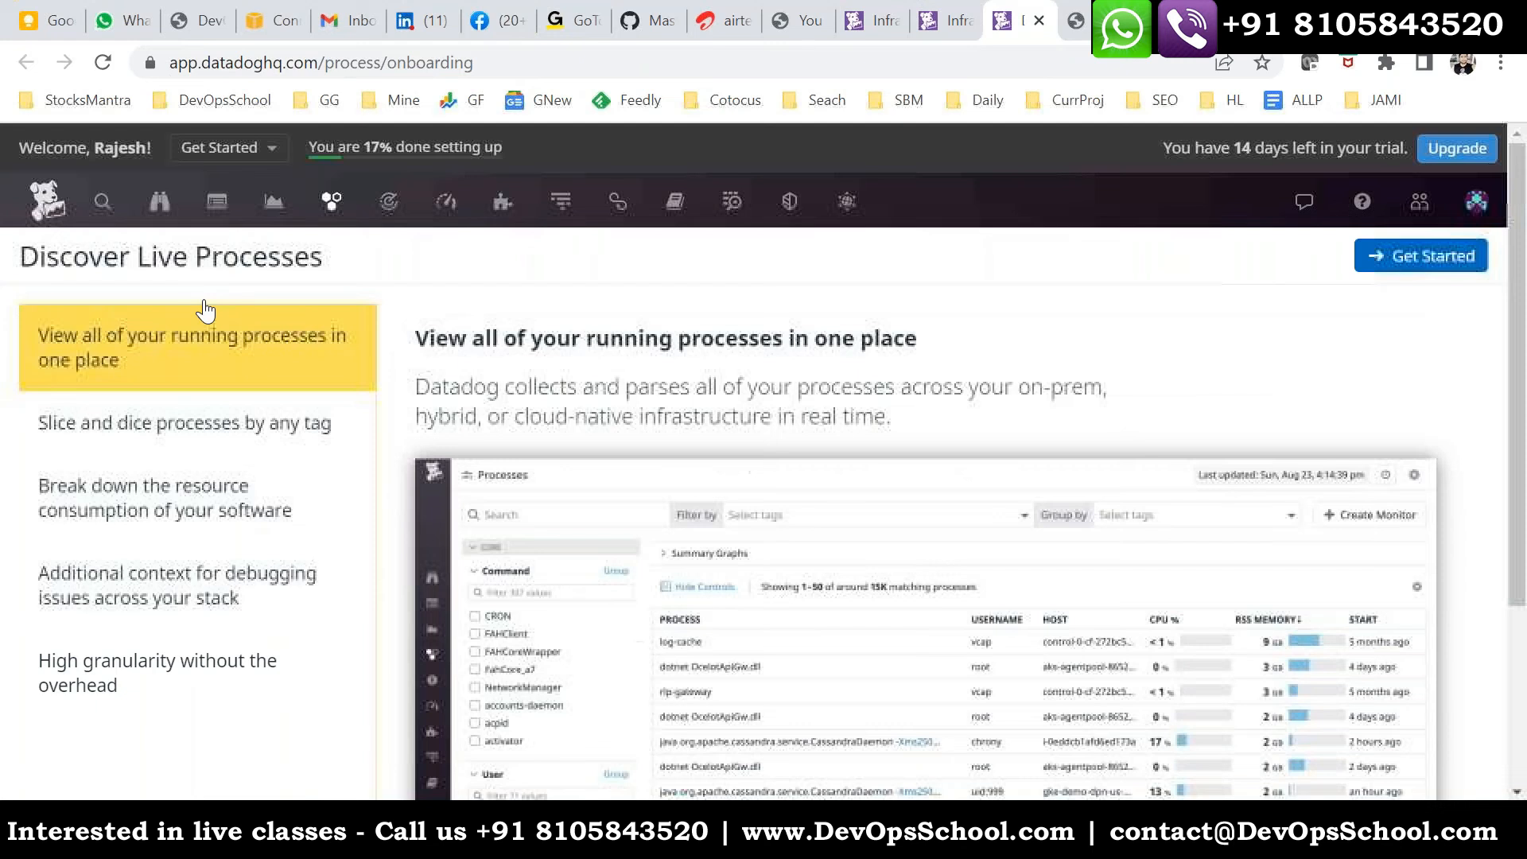
left_click_drag(310, 256, 176, 253)
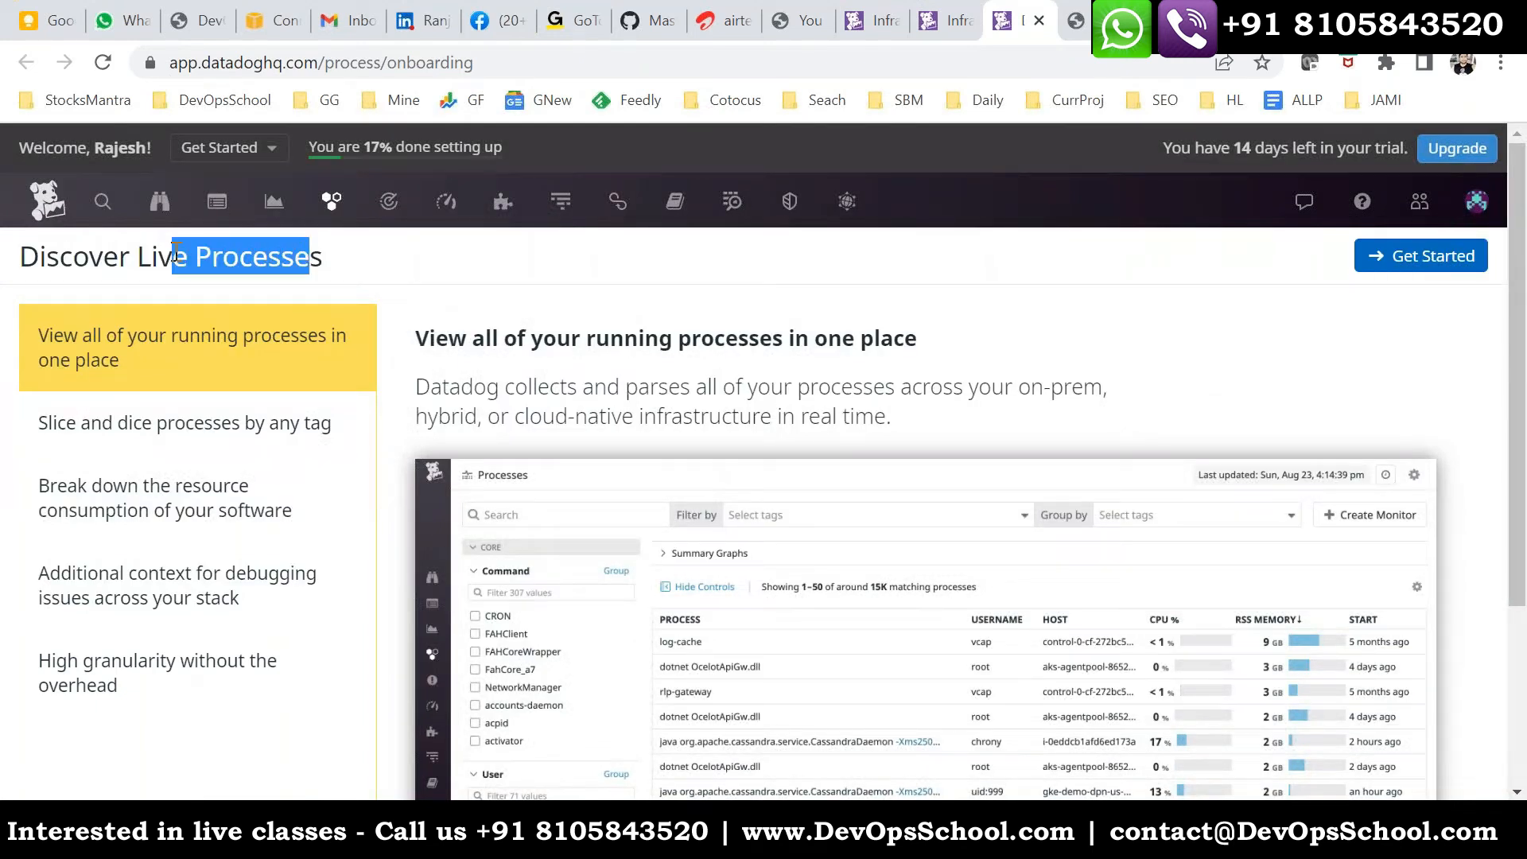
left_click(936, 33)
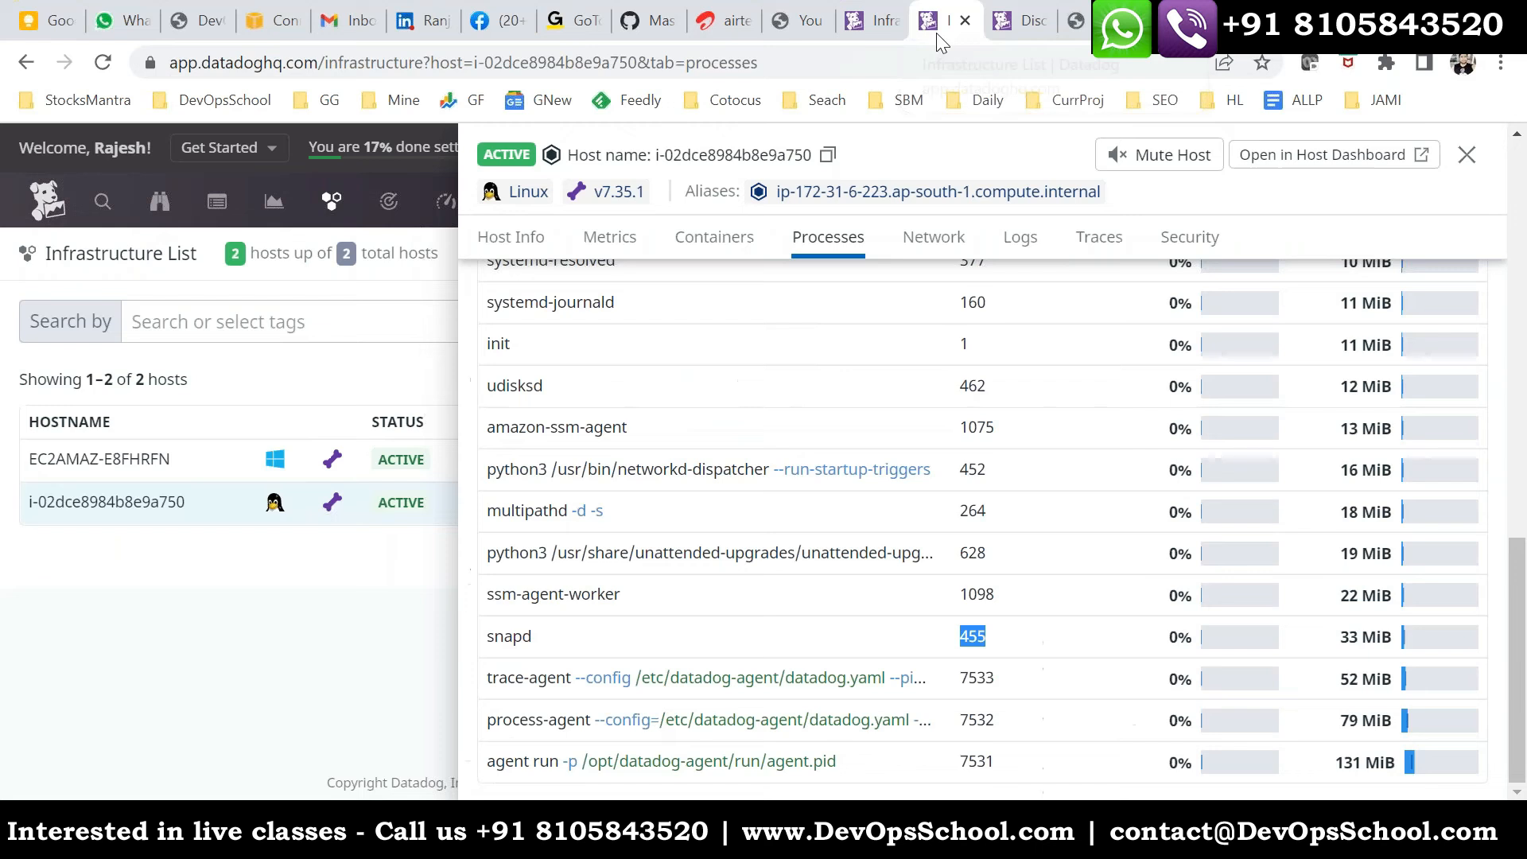
mouse_move(1164, 657)
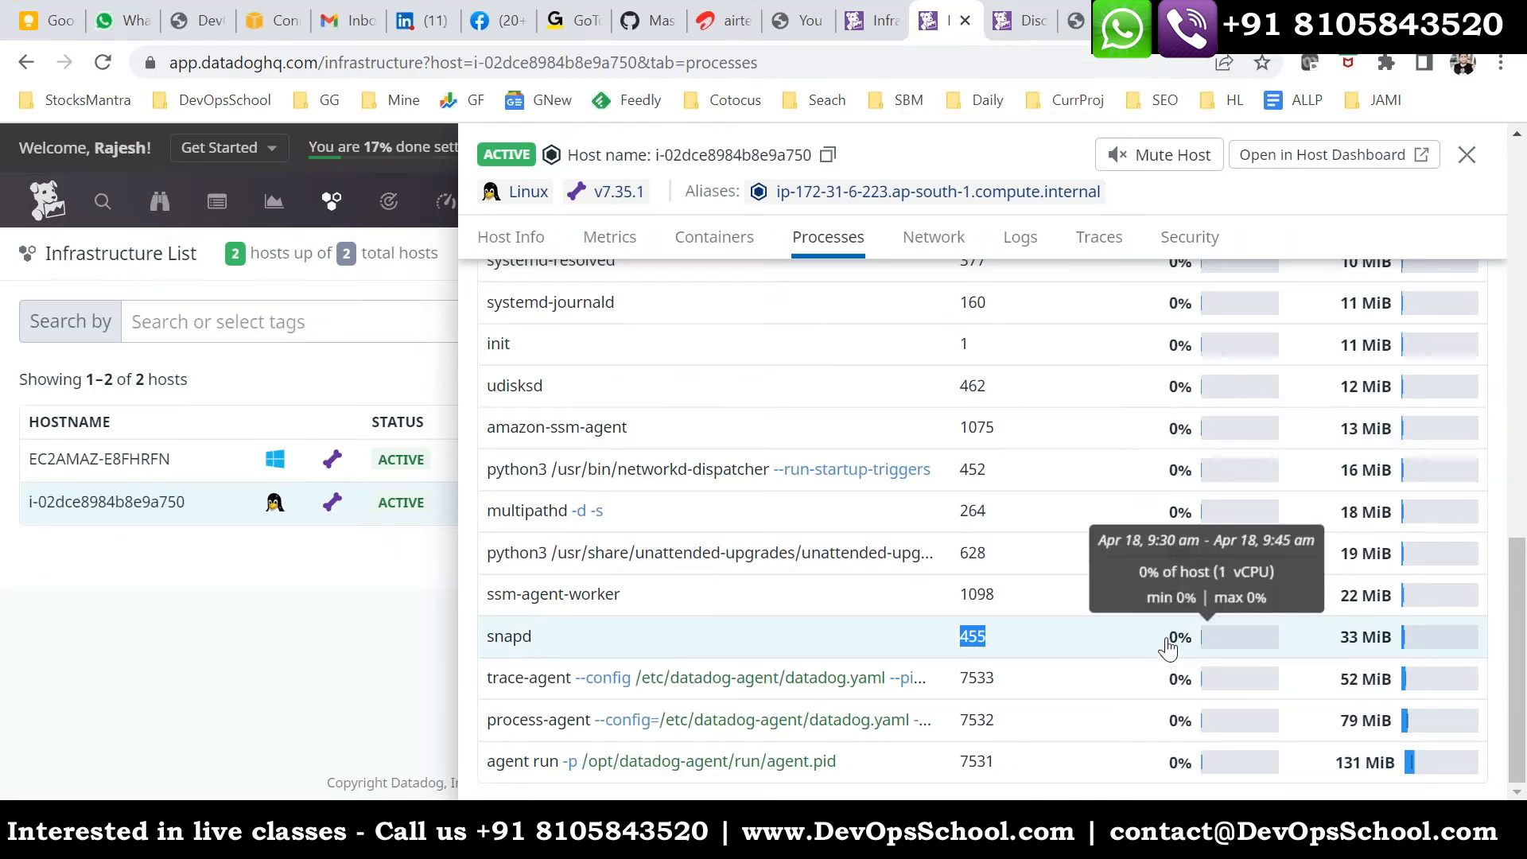
left_click_drag(1401, 648, 1335, 646)
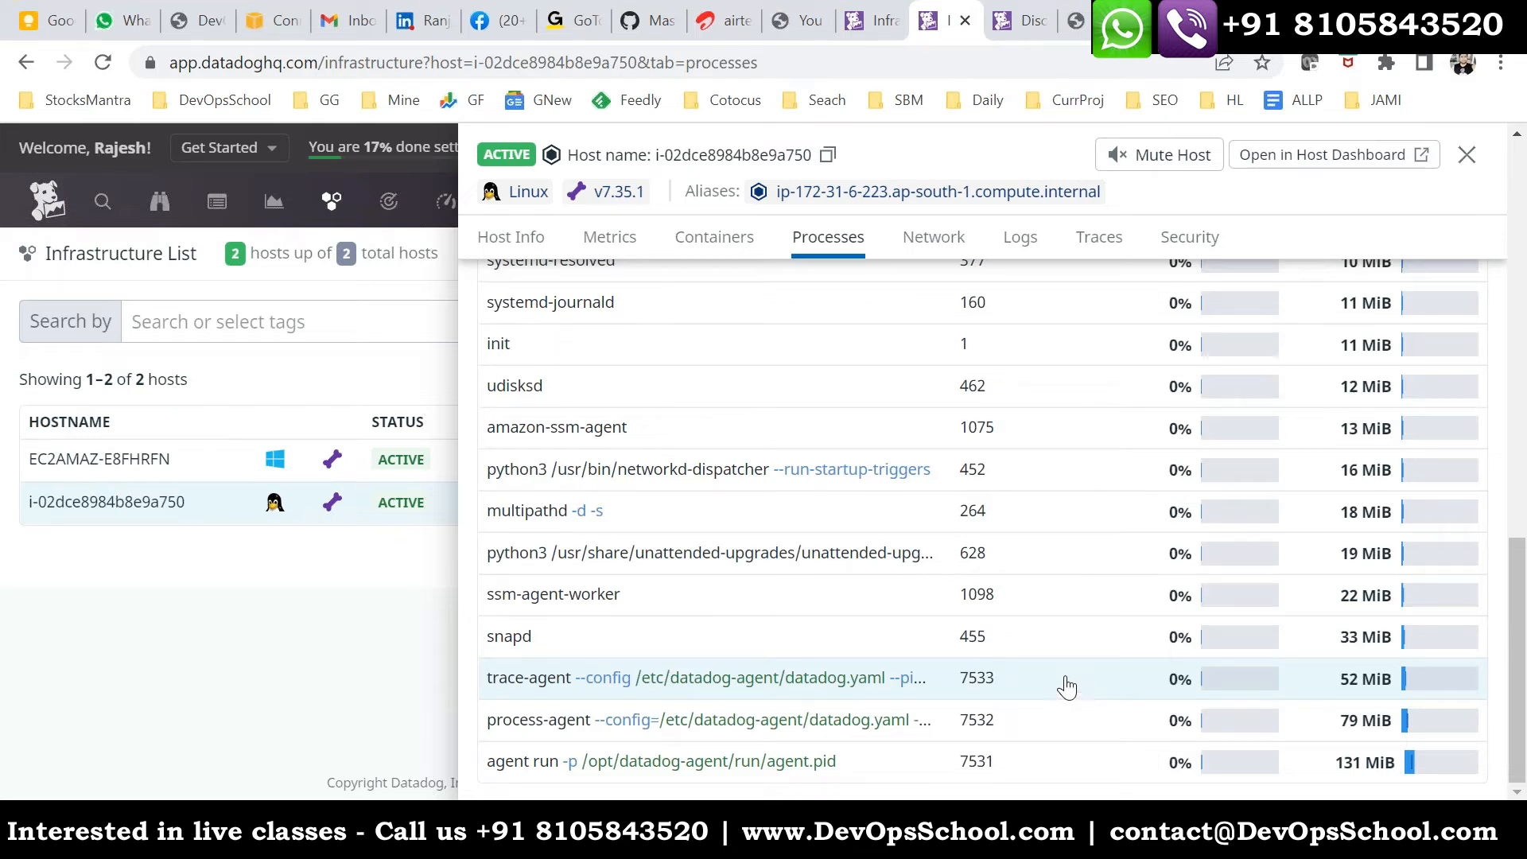
- Examine the Linux host's metrics, processes and containers views, including the install the process agent link, then return to its processes
left_click(609, 237)
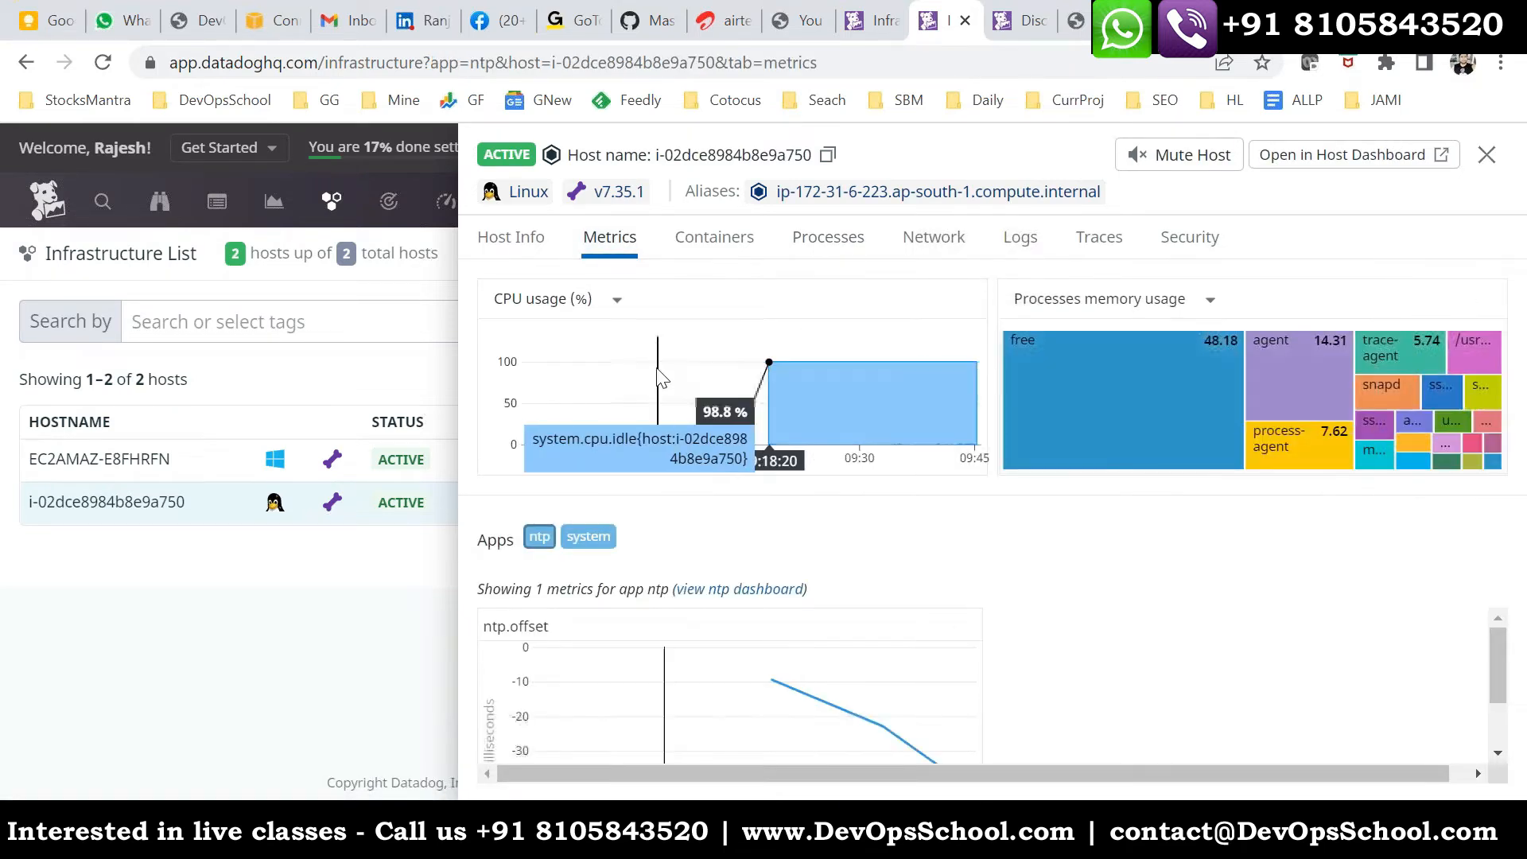
left_click(822, 244)
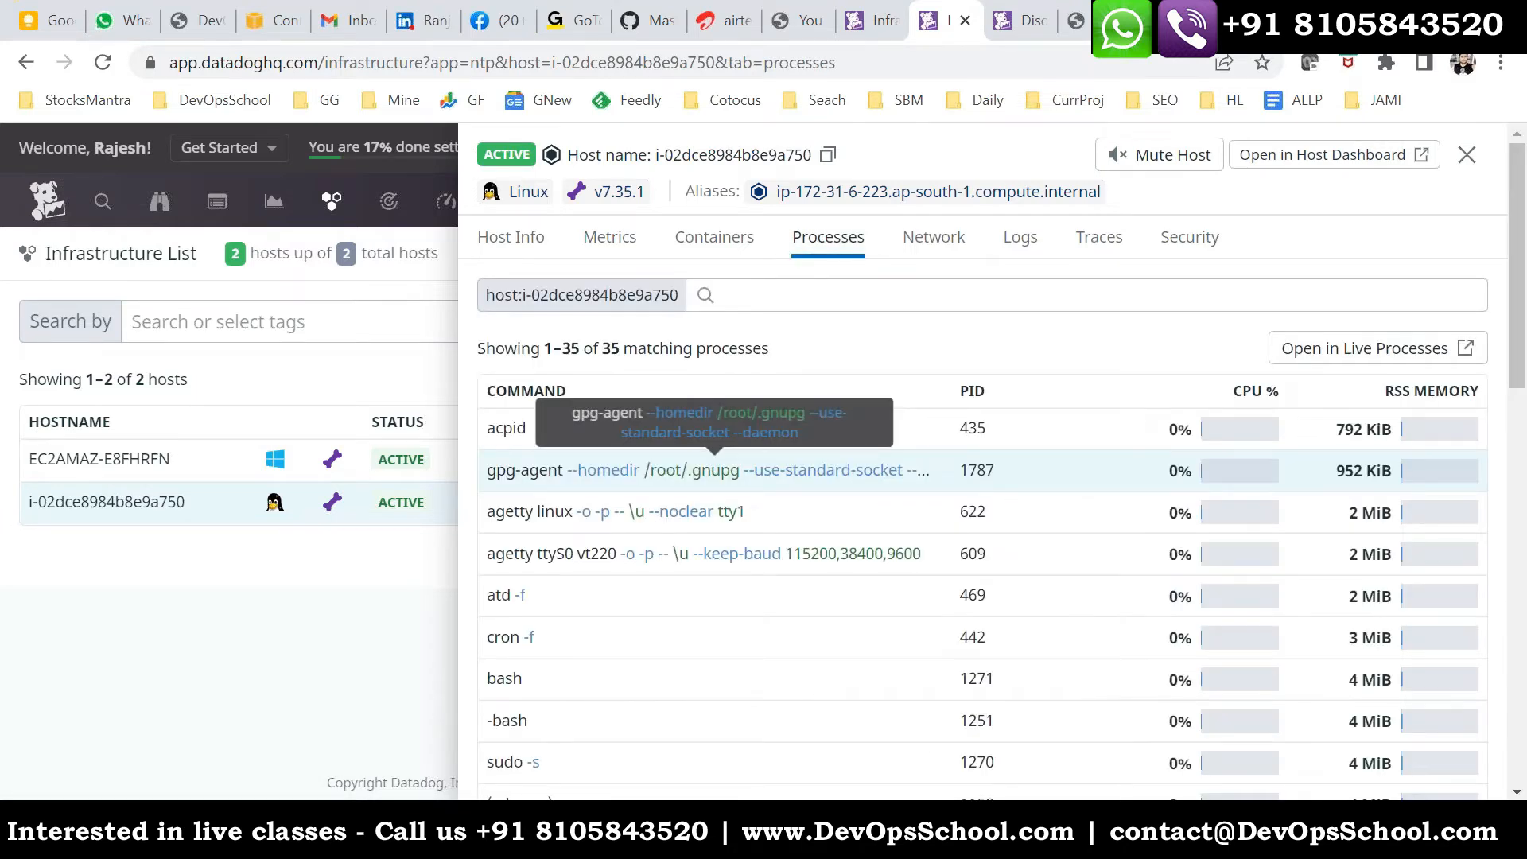
left_click(720, 241)
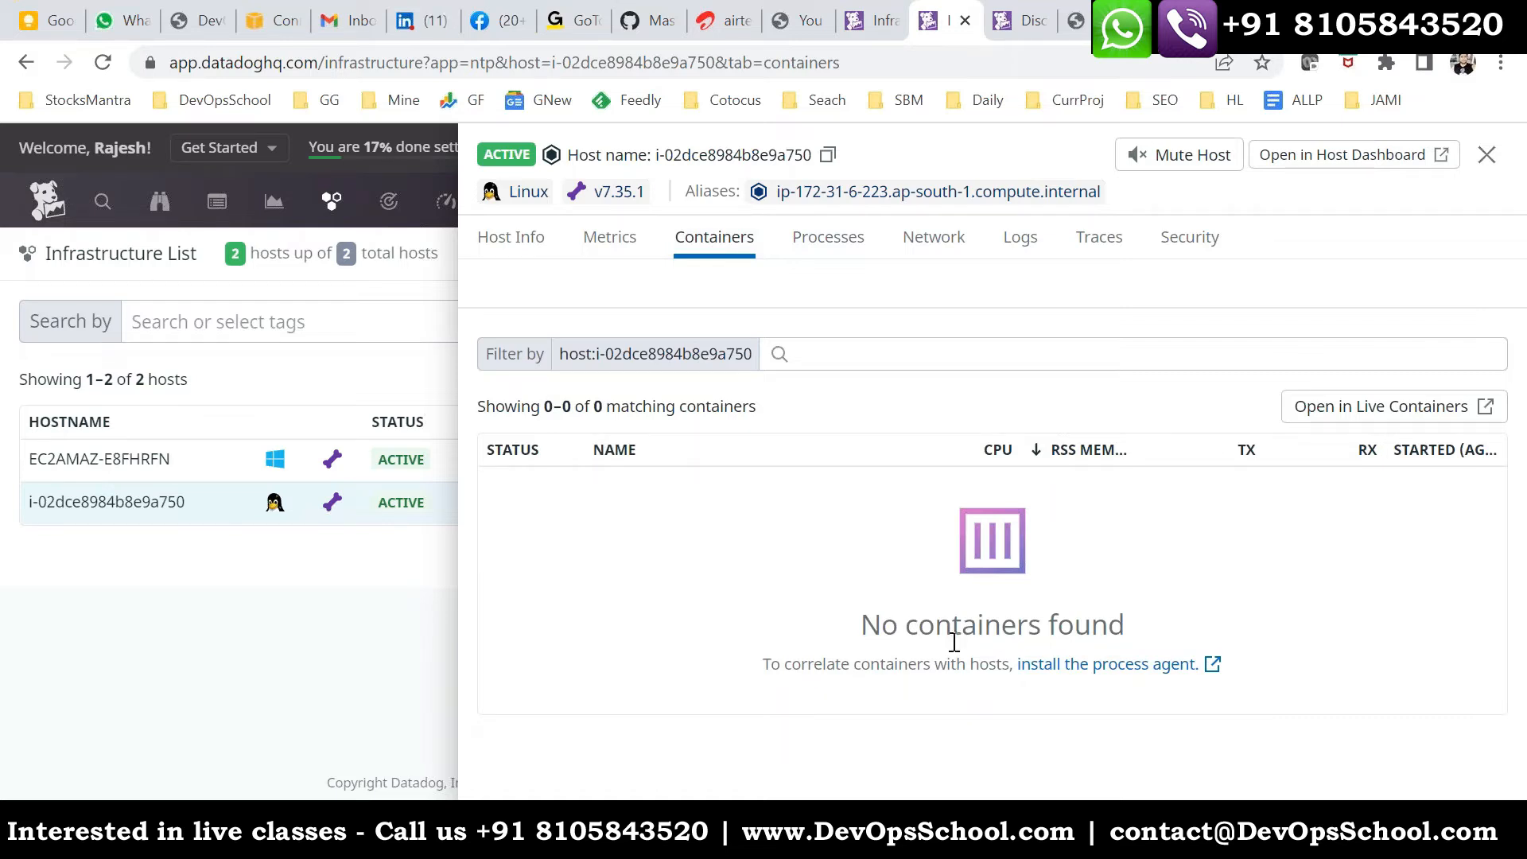
left_click_drag(868, 619, 1157, 636)
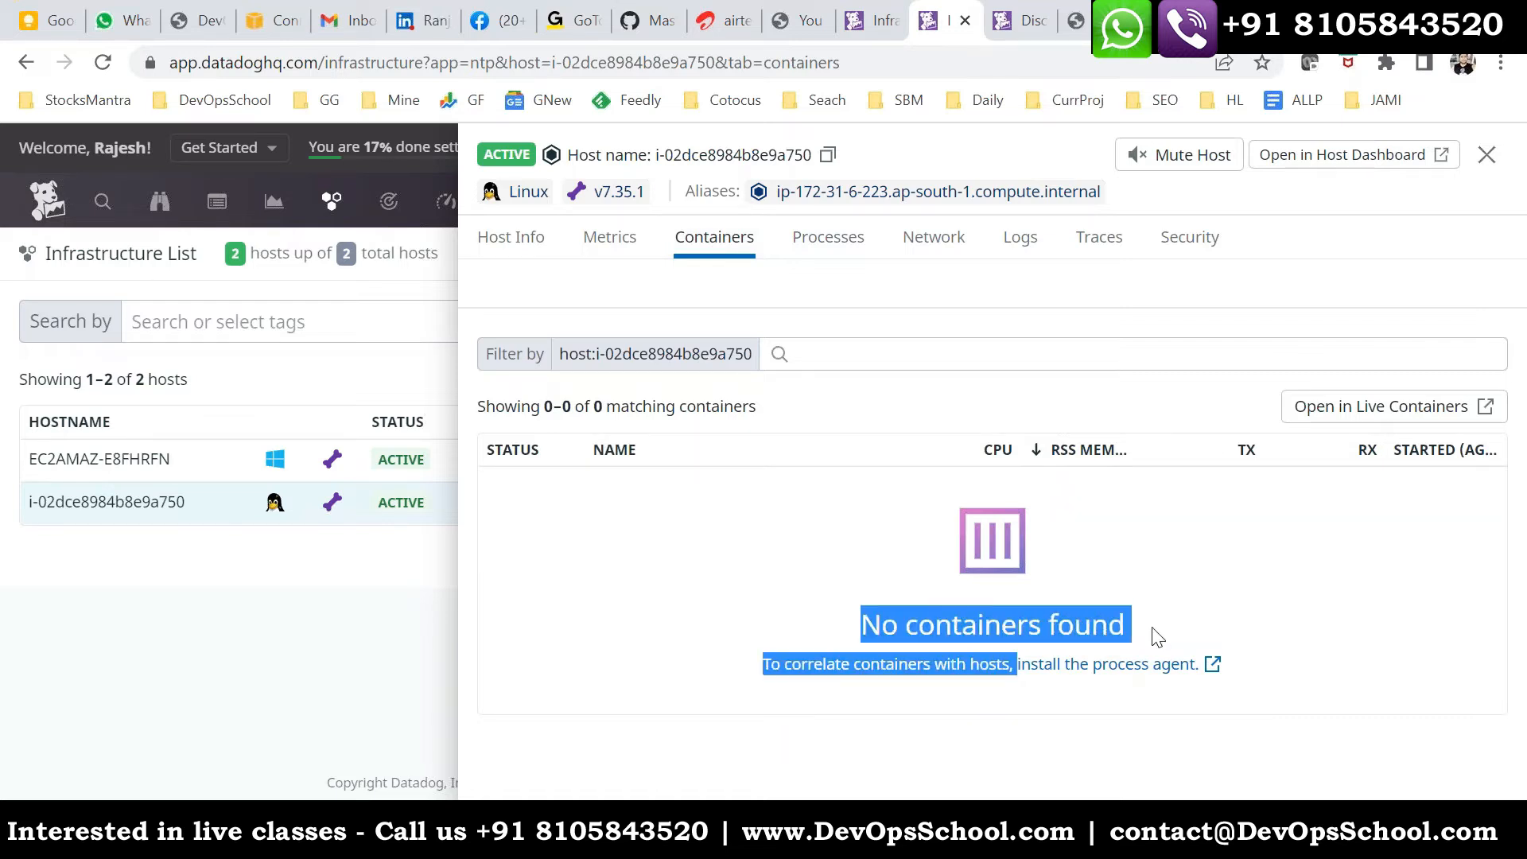
left_click(1143, 736)
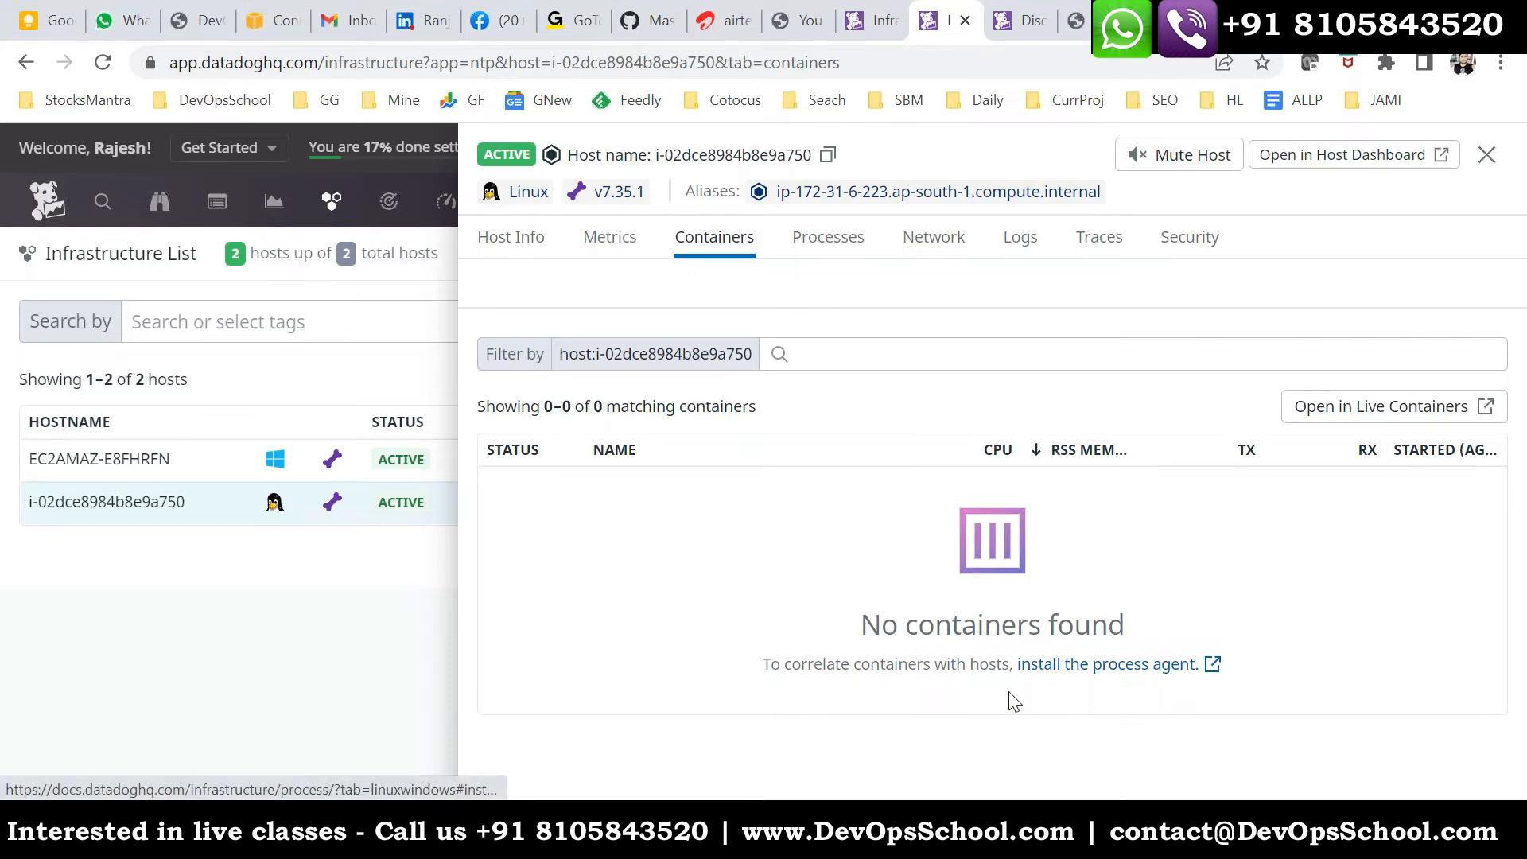
mouse_move(1007, 668)
left_mouse_down()
mouse_move(1200, 667)
mouse_move(1017, 660)
left_mouse_up()
left_click(1040, 706)
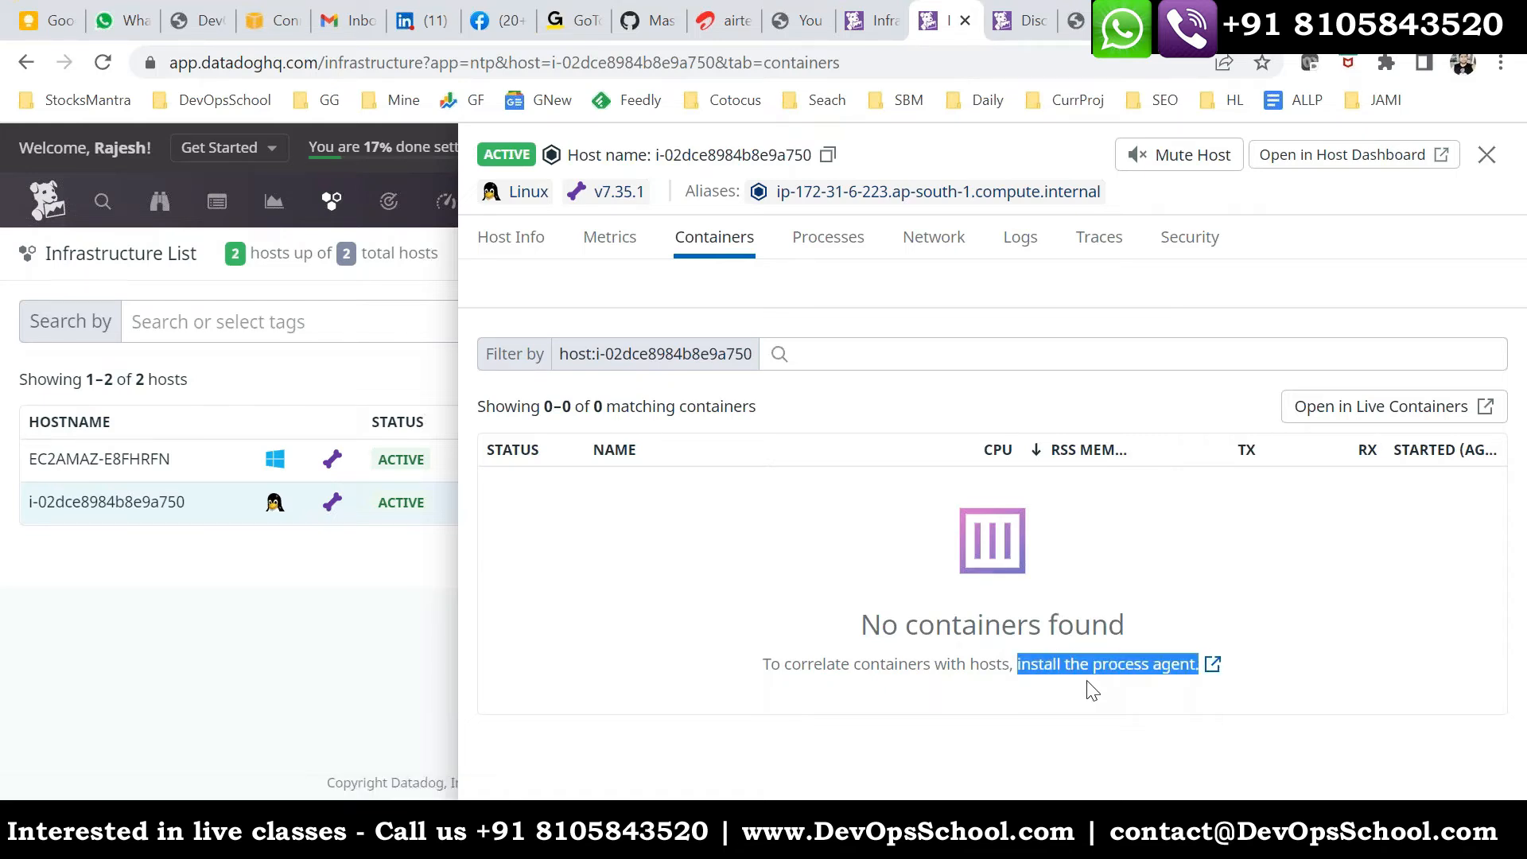
left_click(1094, 691)
left_click(796, 246)
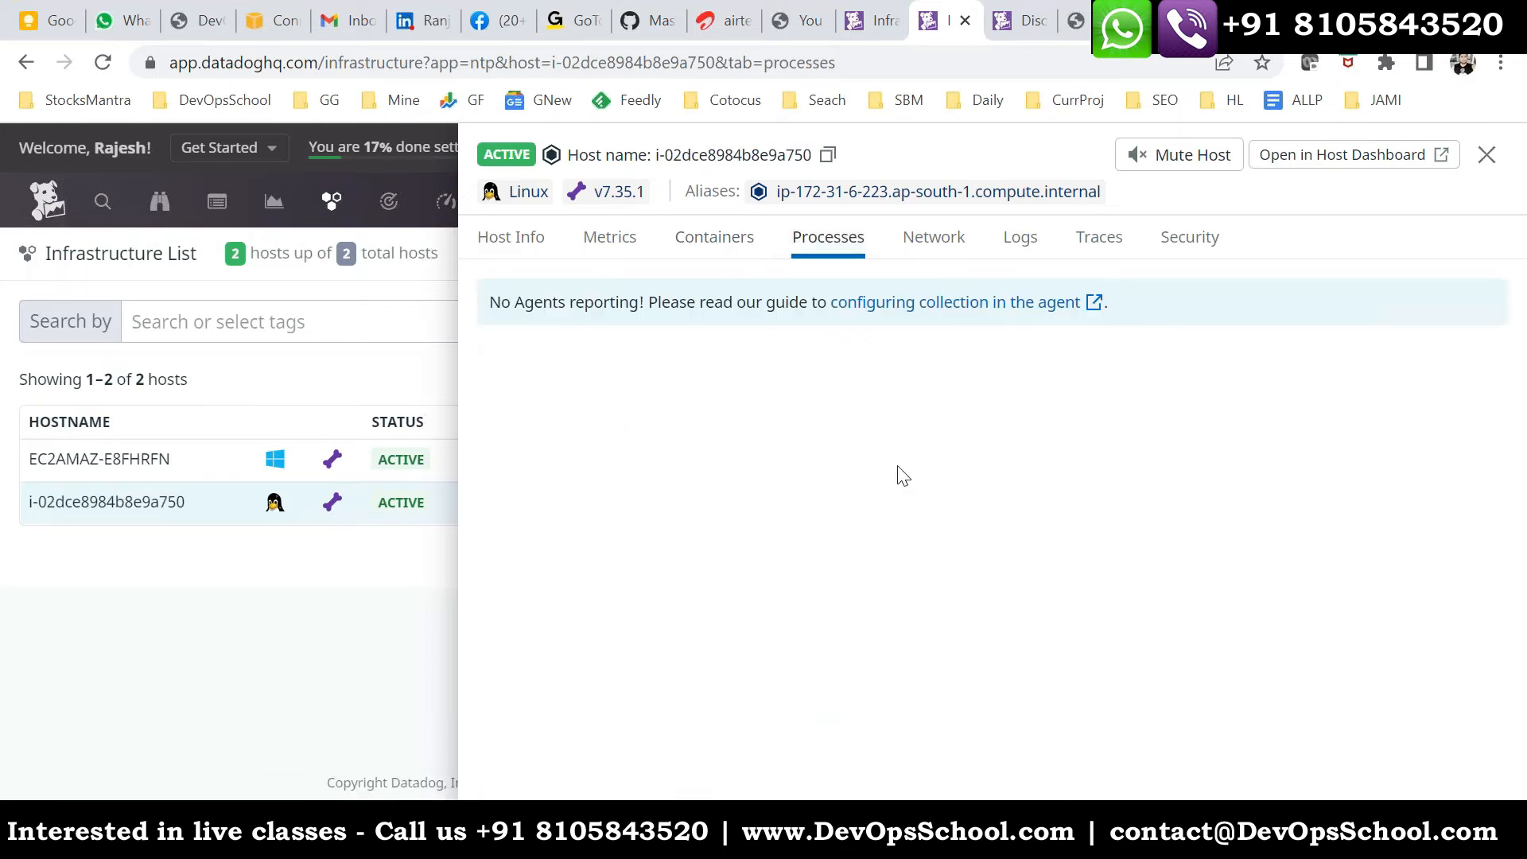
- Search the DevOpsSchool blog for "datadog process" and open the article "How to enable Live Process monitoring in Datadog Agent?"
left_click(1157, 21)
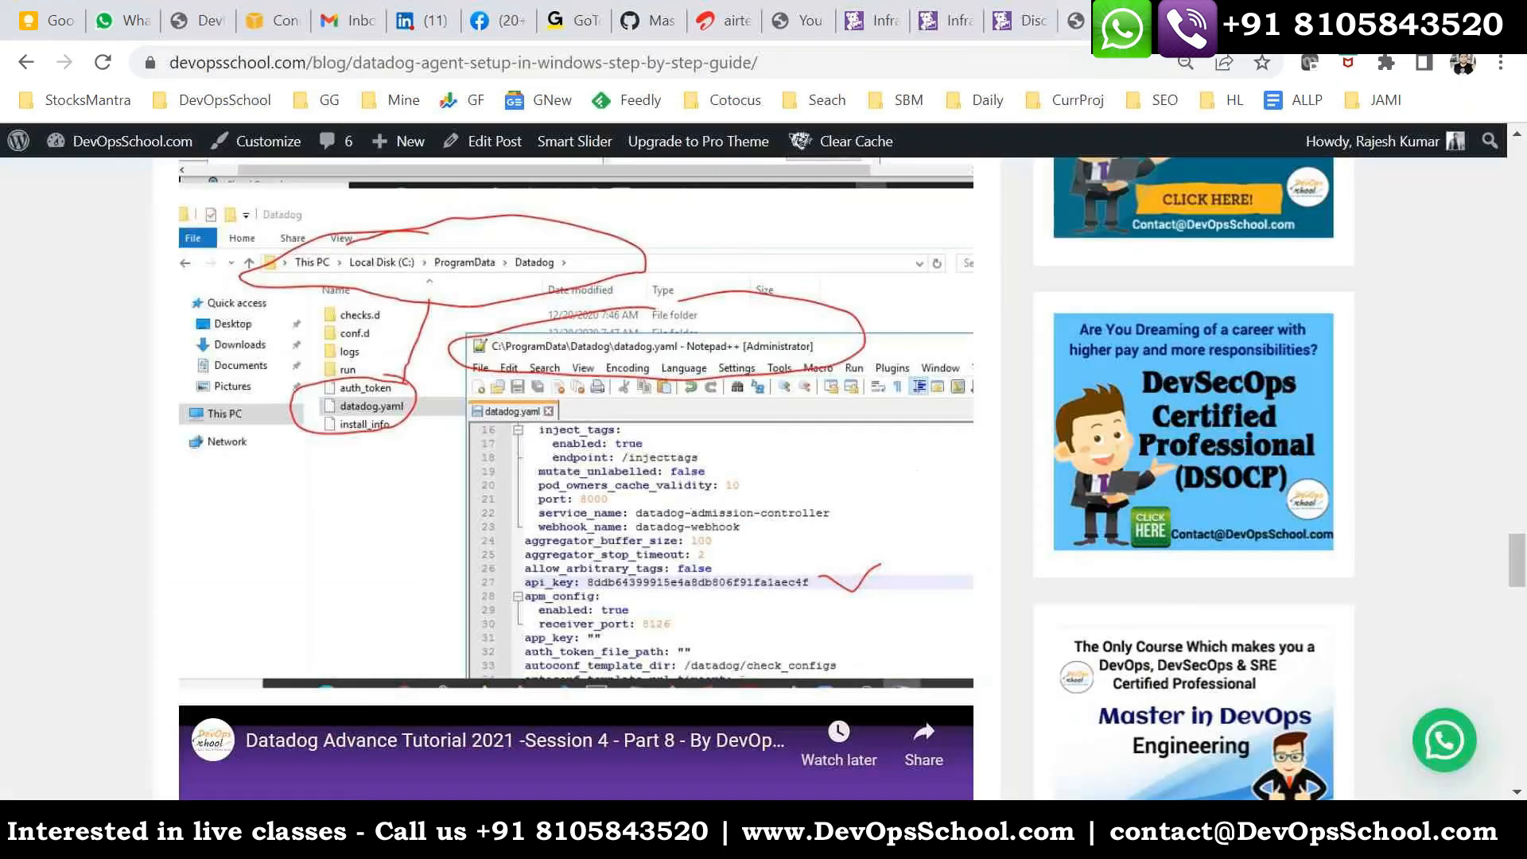
scroll(825, 401, "up", 20)
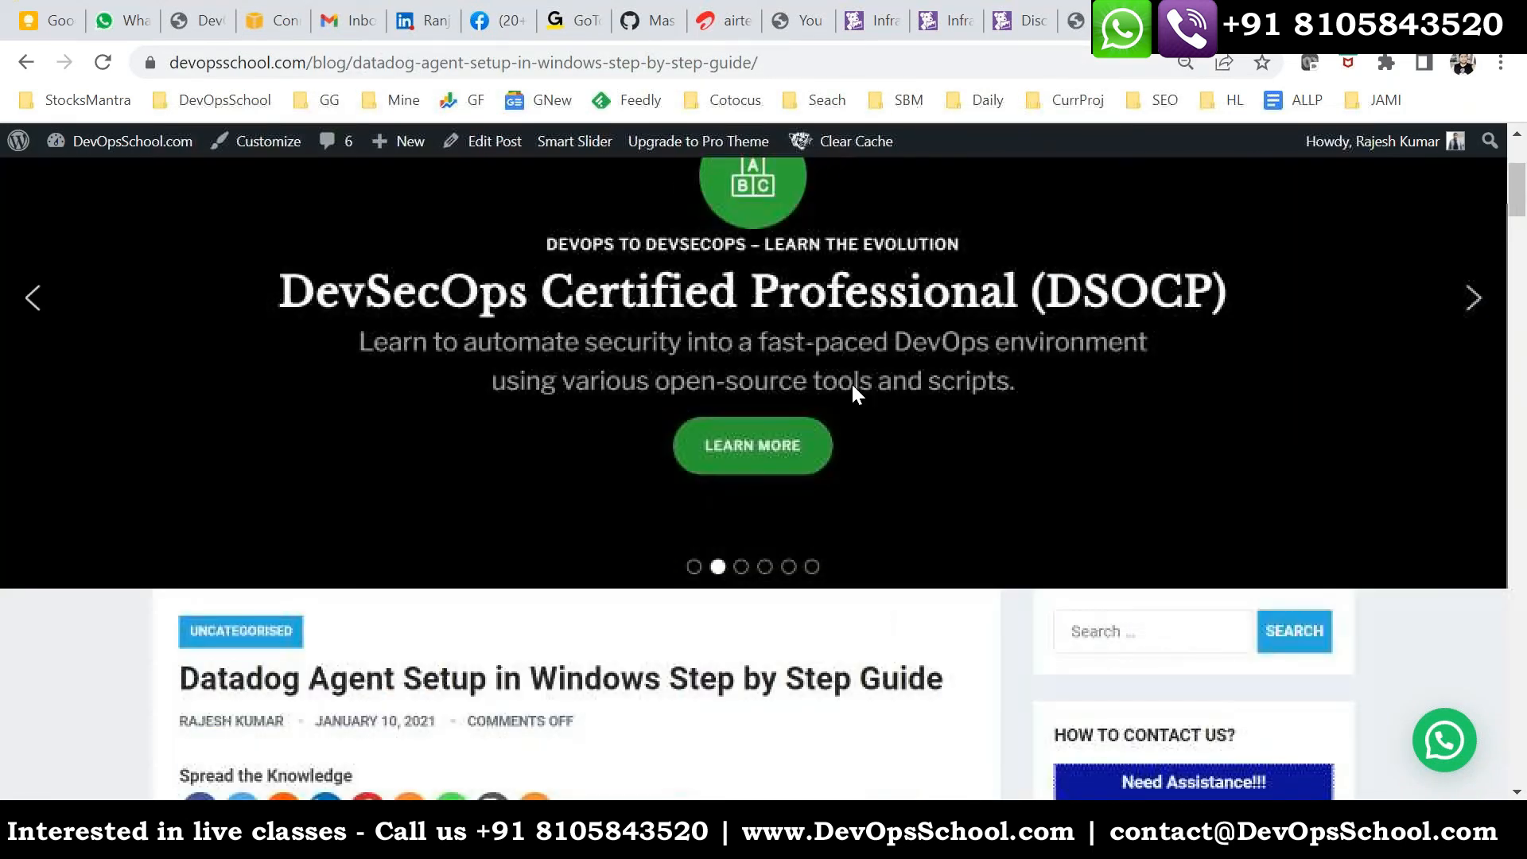
scroll(853, 385, "up", 2)
scroll(853, 385, "down", 5)
left_click(1116, 309)
type("d")
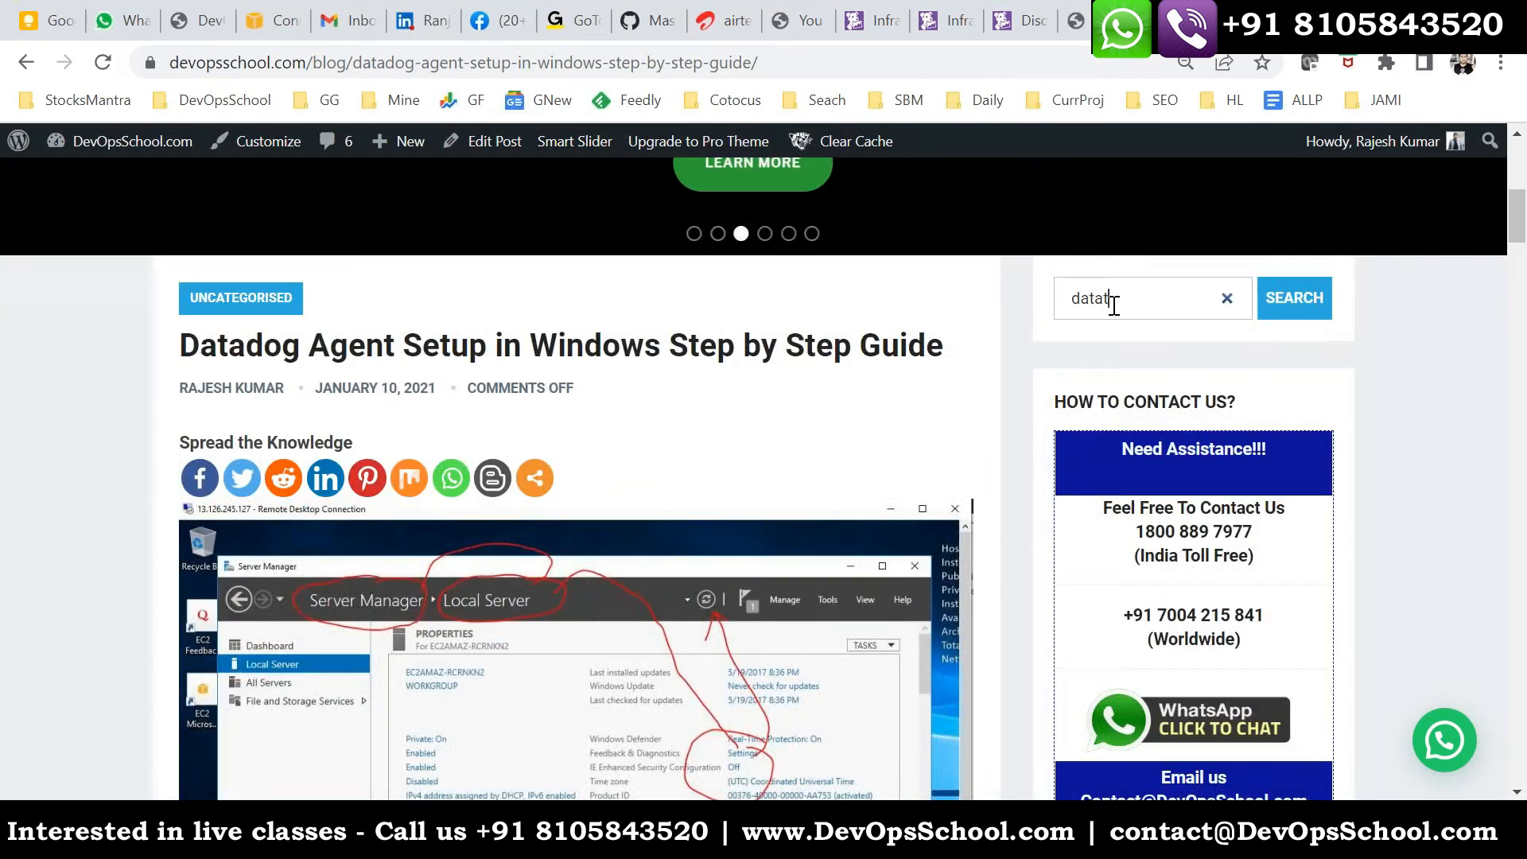
type("atadog process")
key("Return")
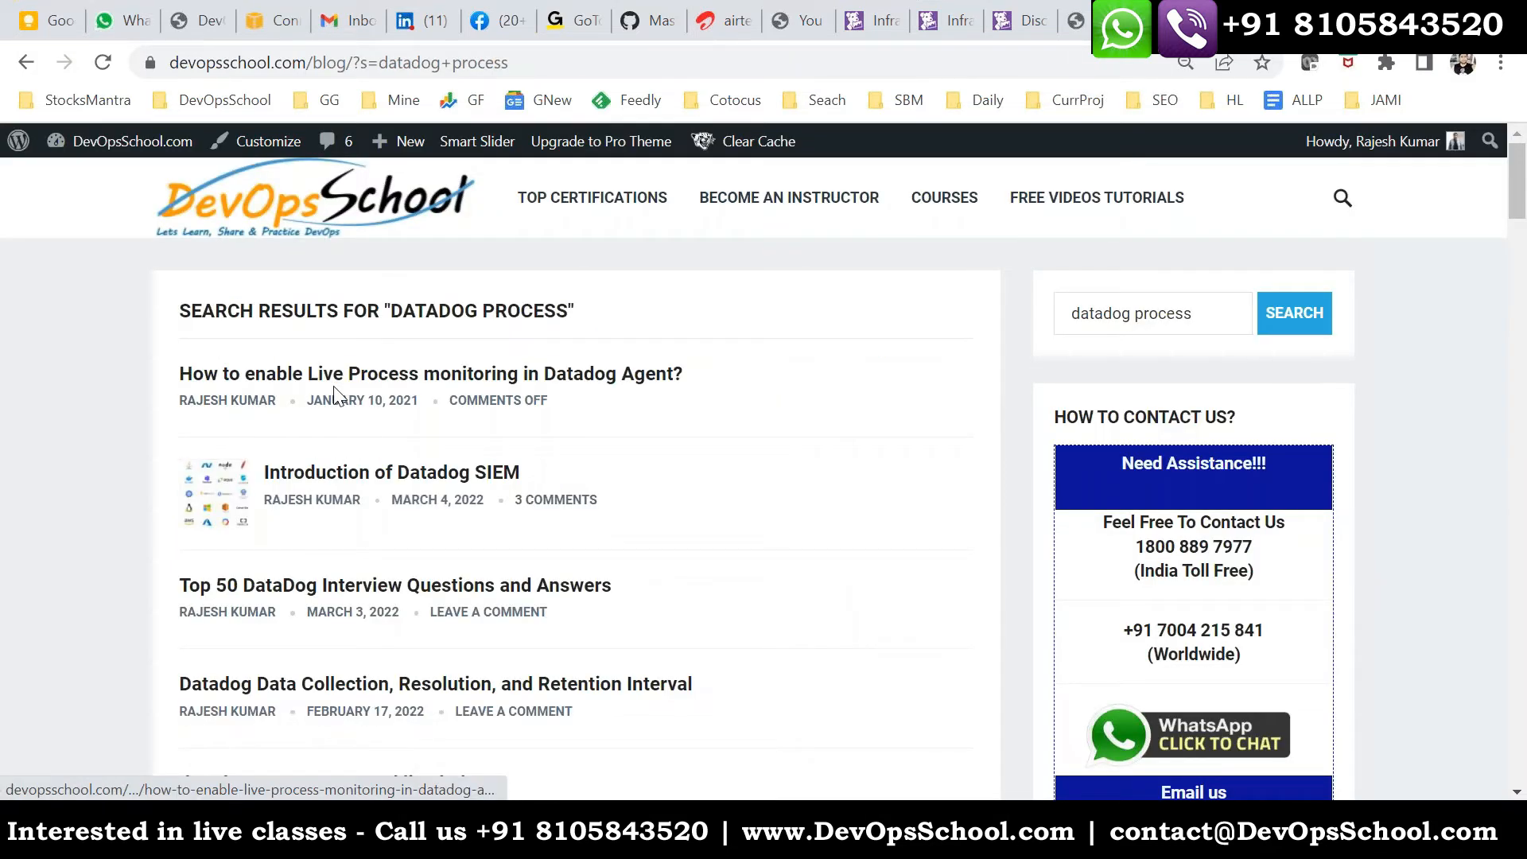
left_click(355, 386)
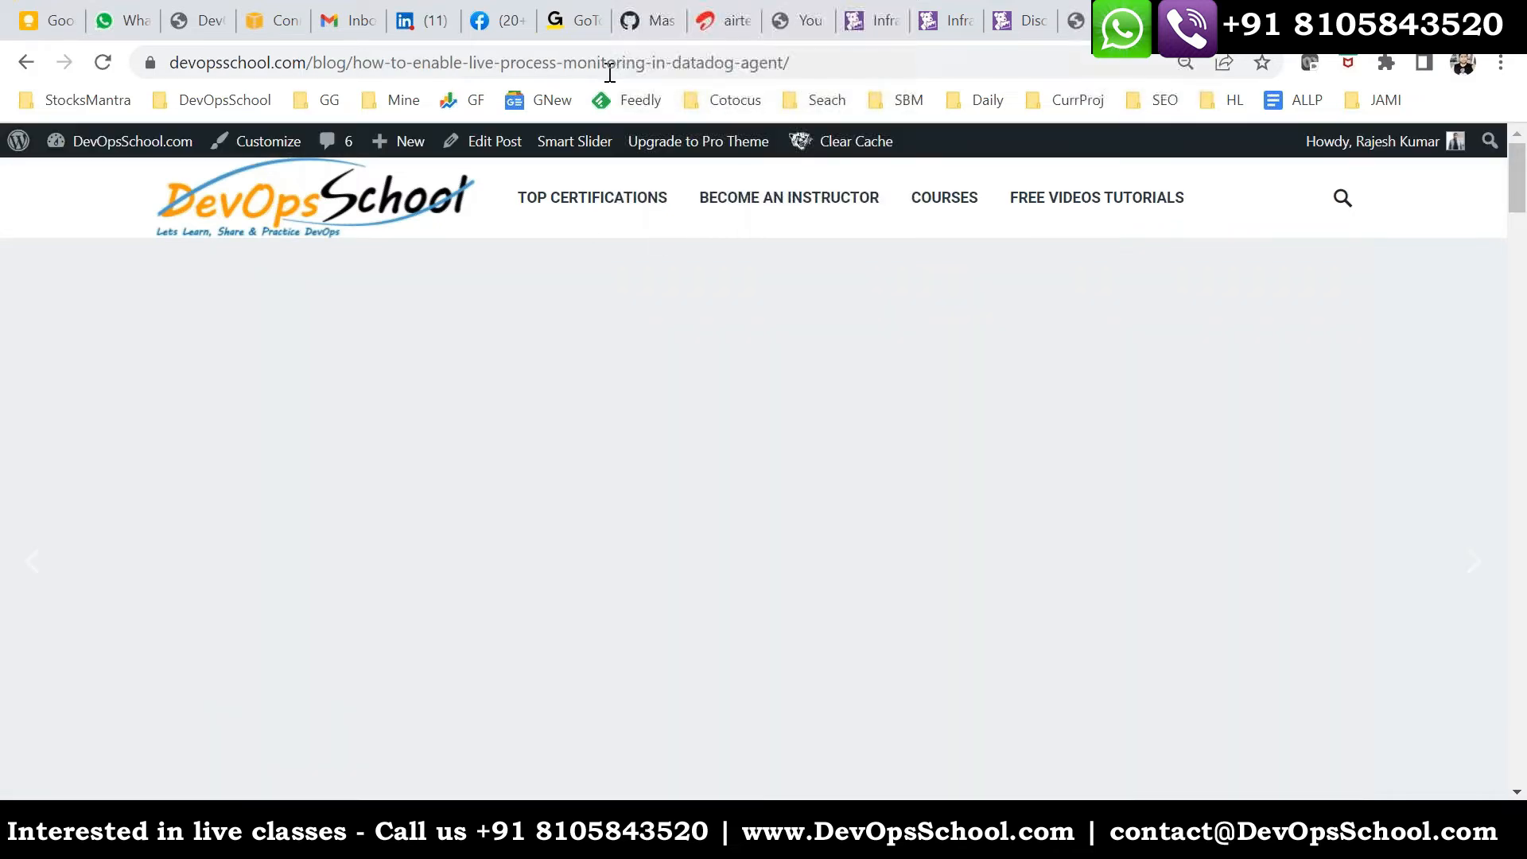
- Add a "Process Monitoring" heading with the live process monitoring article's URL below the demo list in asda.txt, and save the file
left_click(611, 67)
key("ctrl+c")
left_click(883, 832)
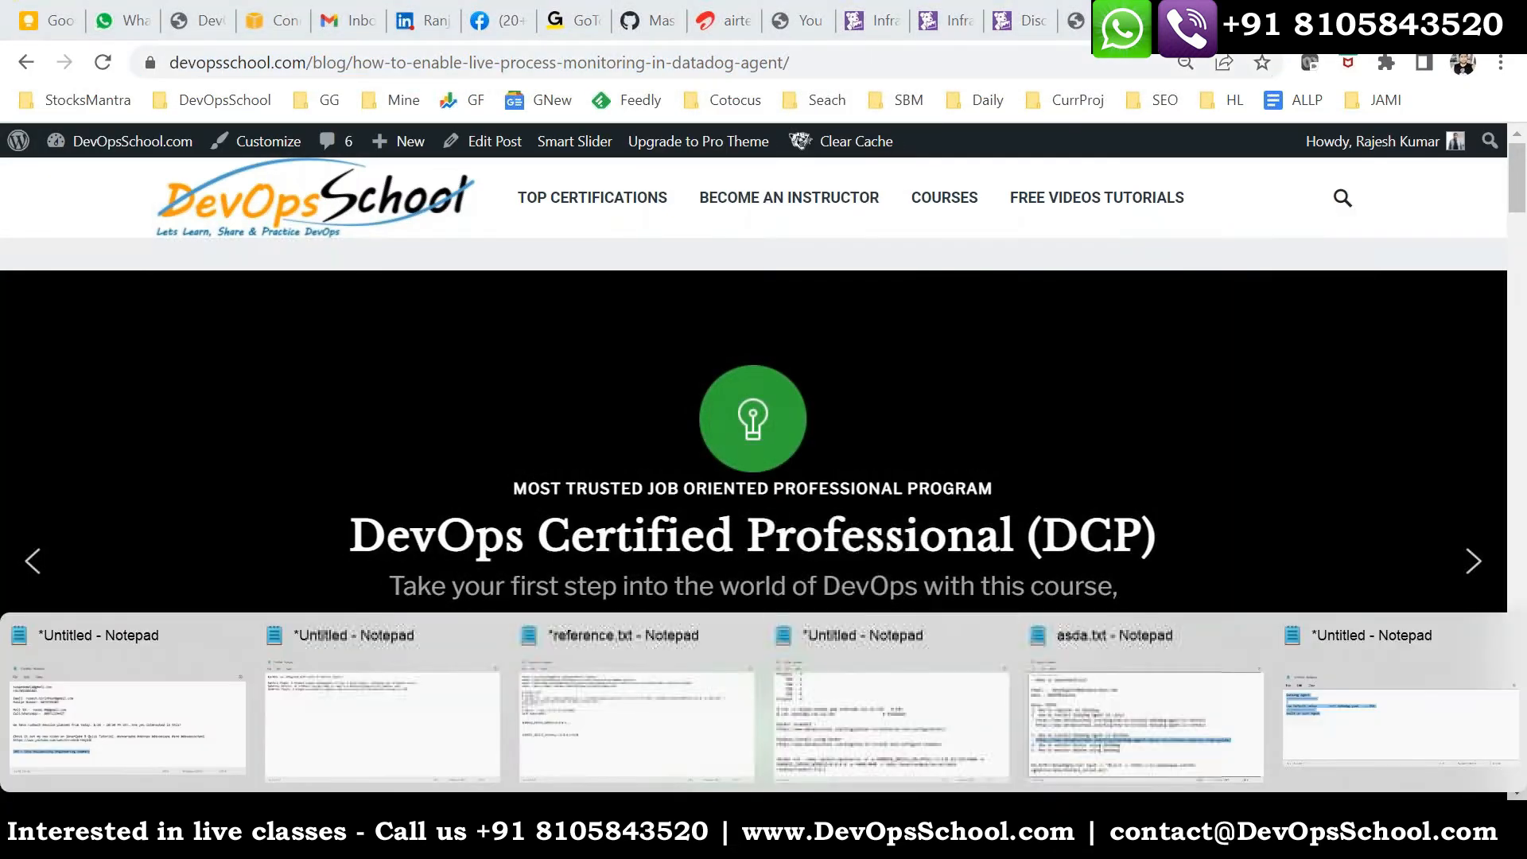
left_click(1123, 718)
scroll(8, 312, "down", 2)
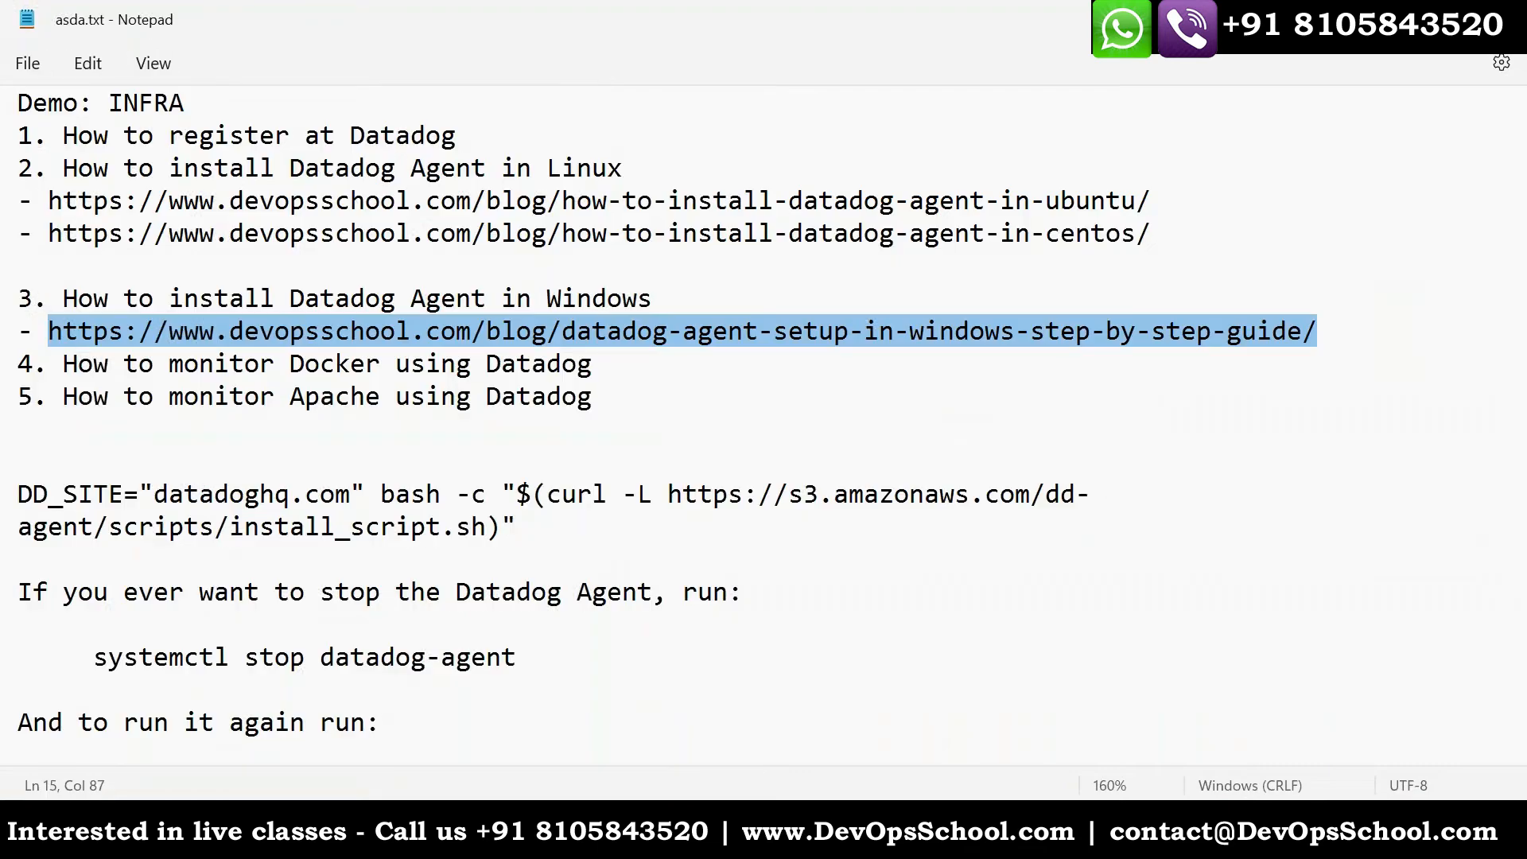
left_click(624, 398)
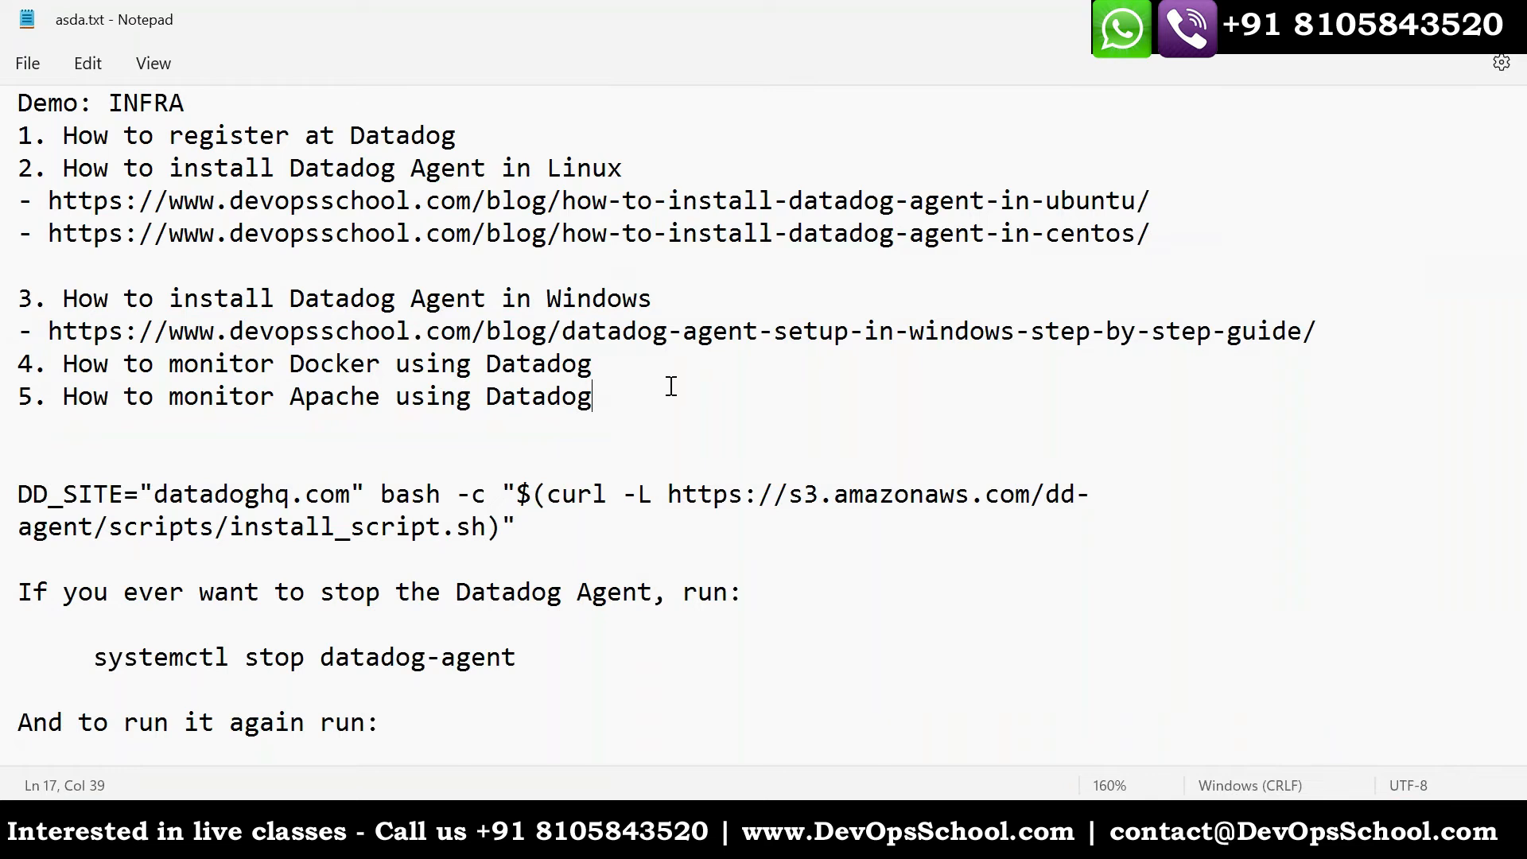
key("Return")
key("Return")
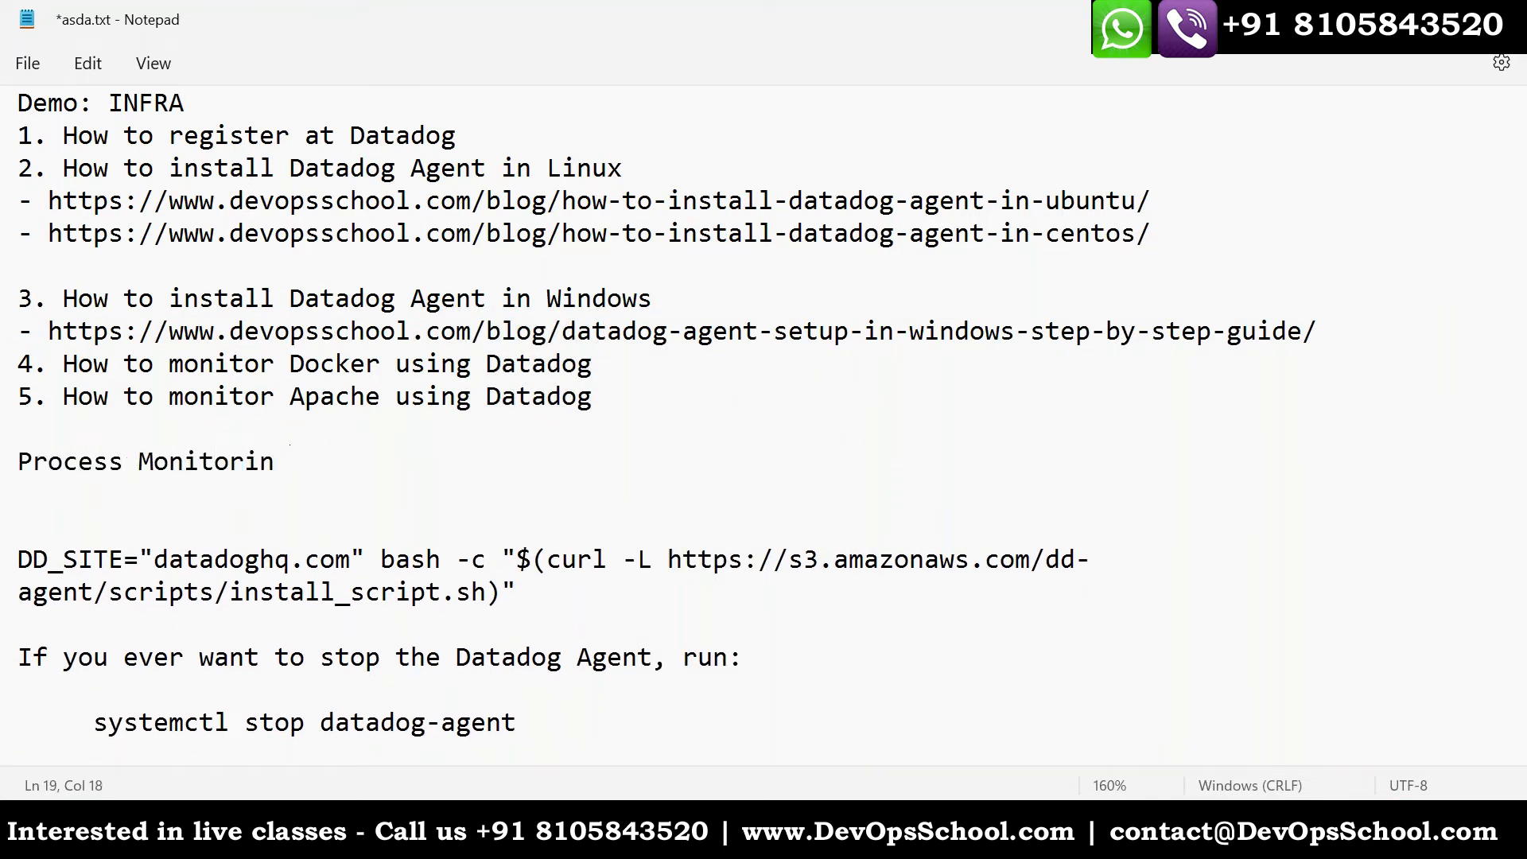
type("Process Monitoring")
key("Return")
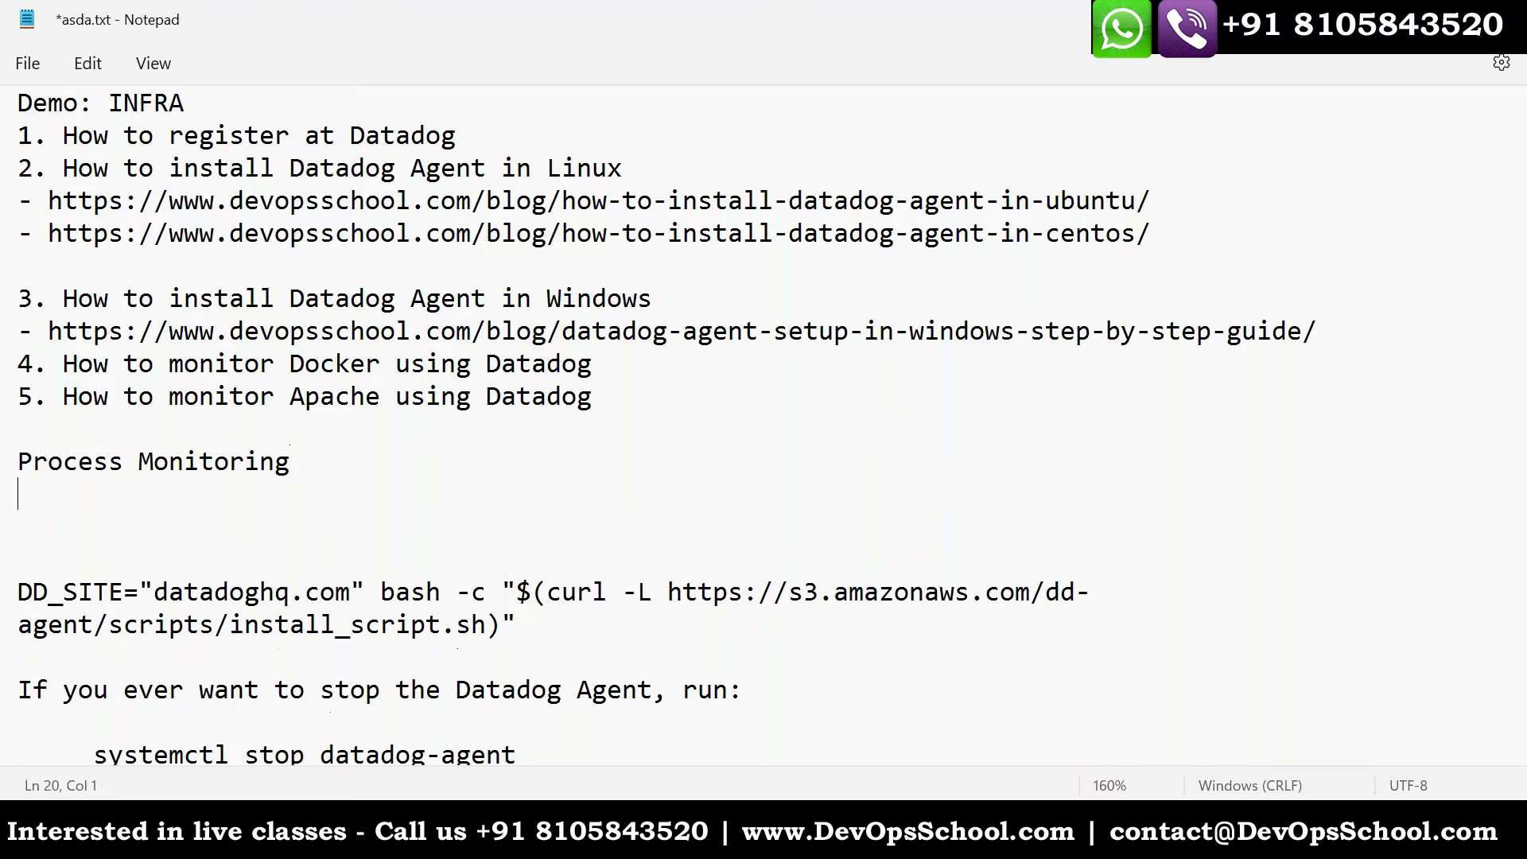
type("-")
key("ctrl+v")
key("ctrl+s")
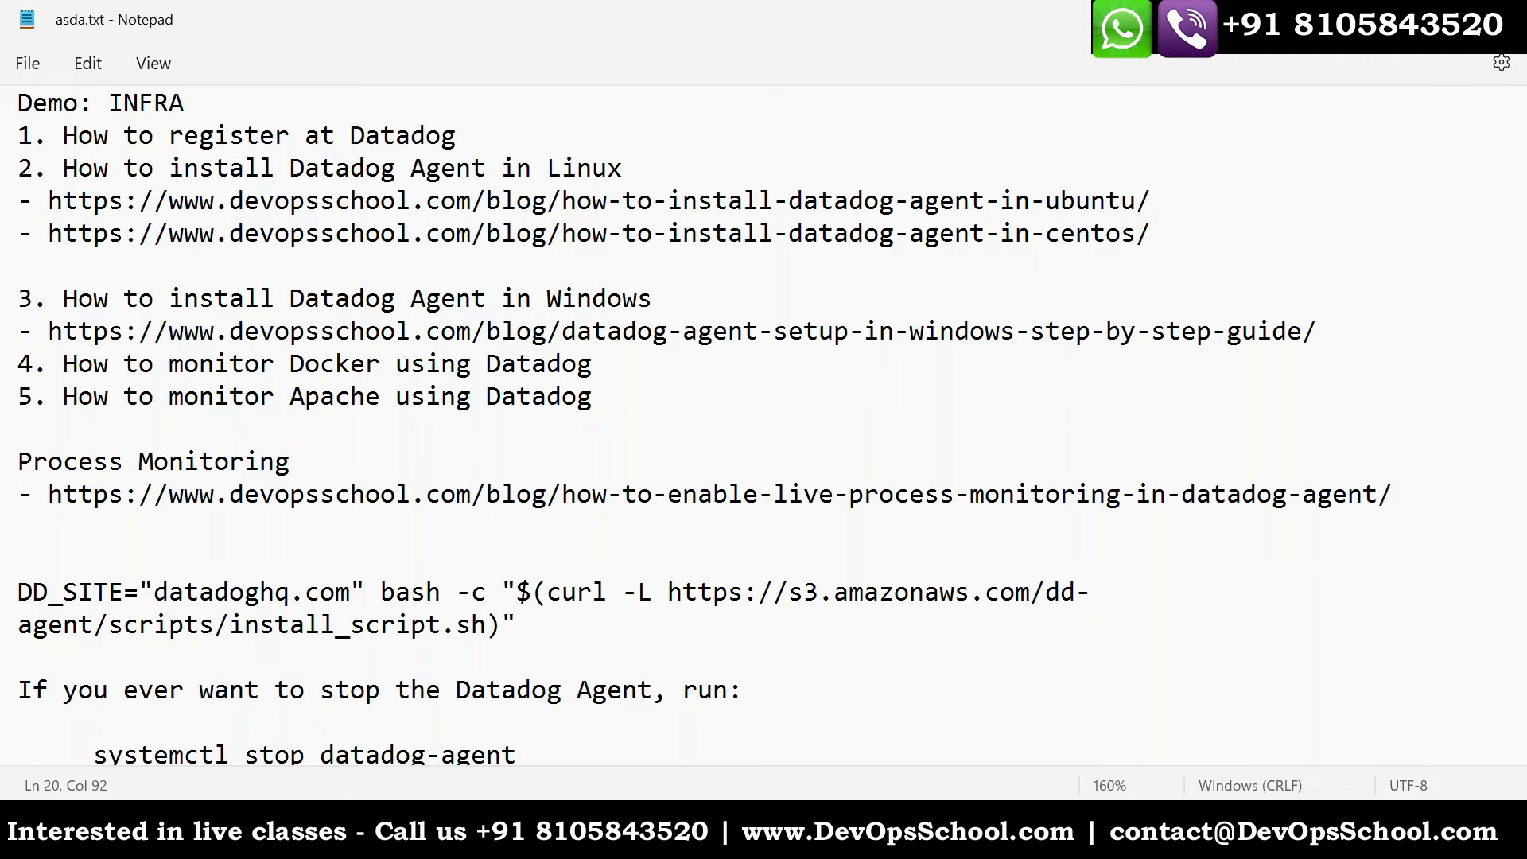
- Review the live process monitoring article's configuration screenshots and its notes entry, and look at the Discover Live Processes page and the CentOS install article
key("alt+Tab")
scroll(823, 593, "down", 10)
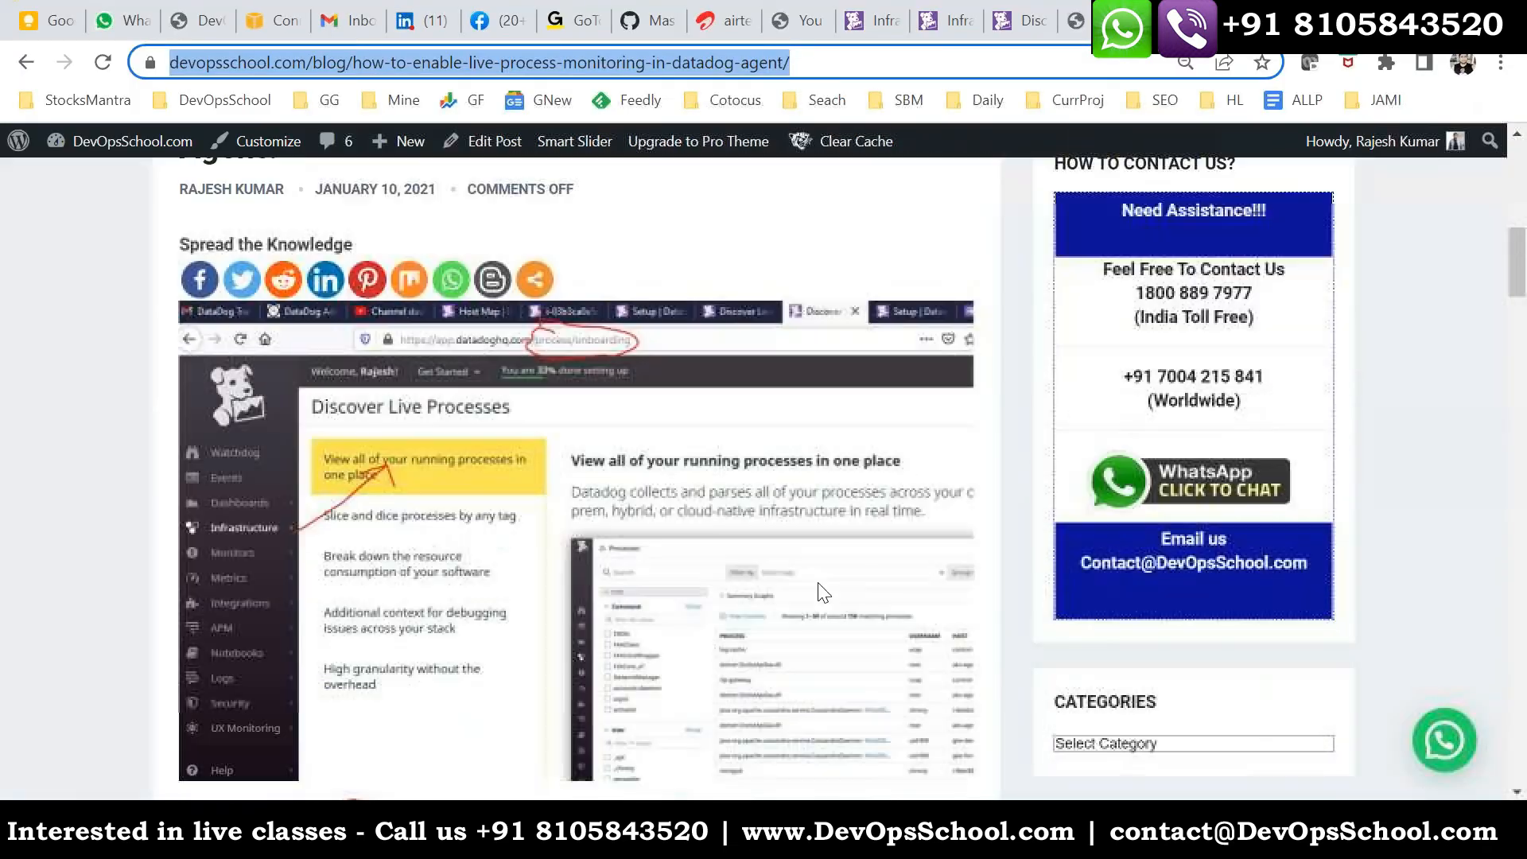
scroll(823, 593, "down", 10)
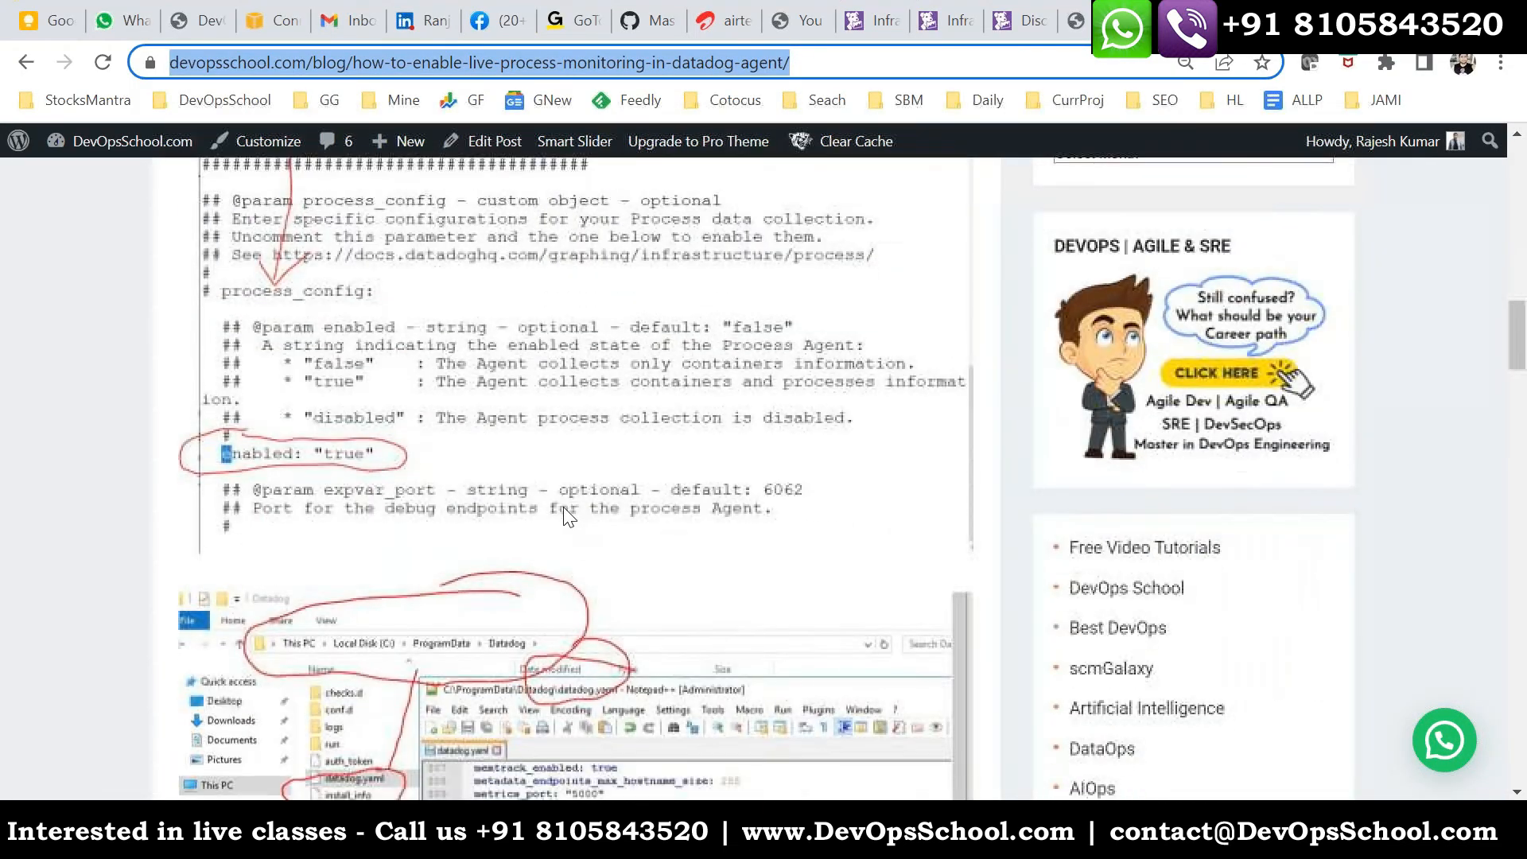
scroll(567, 513, "down", 14)
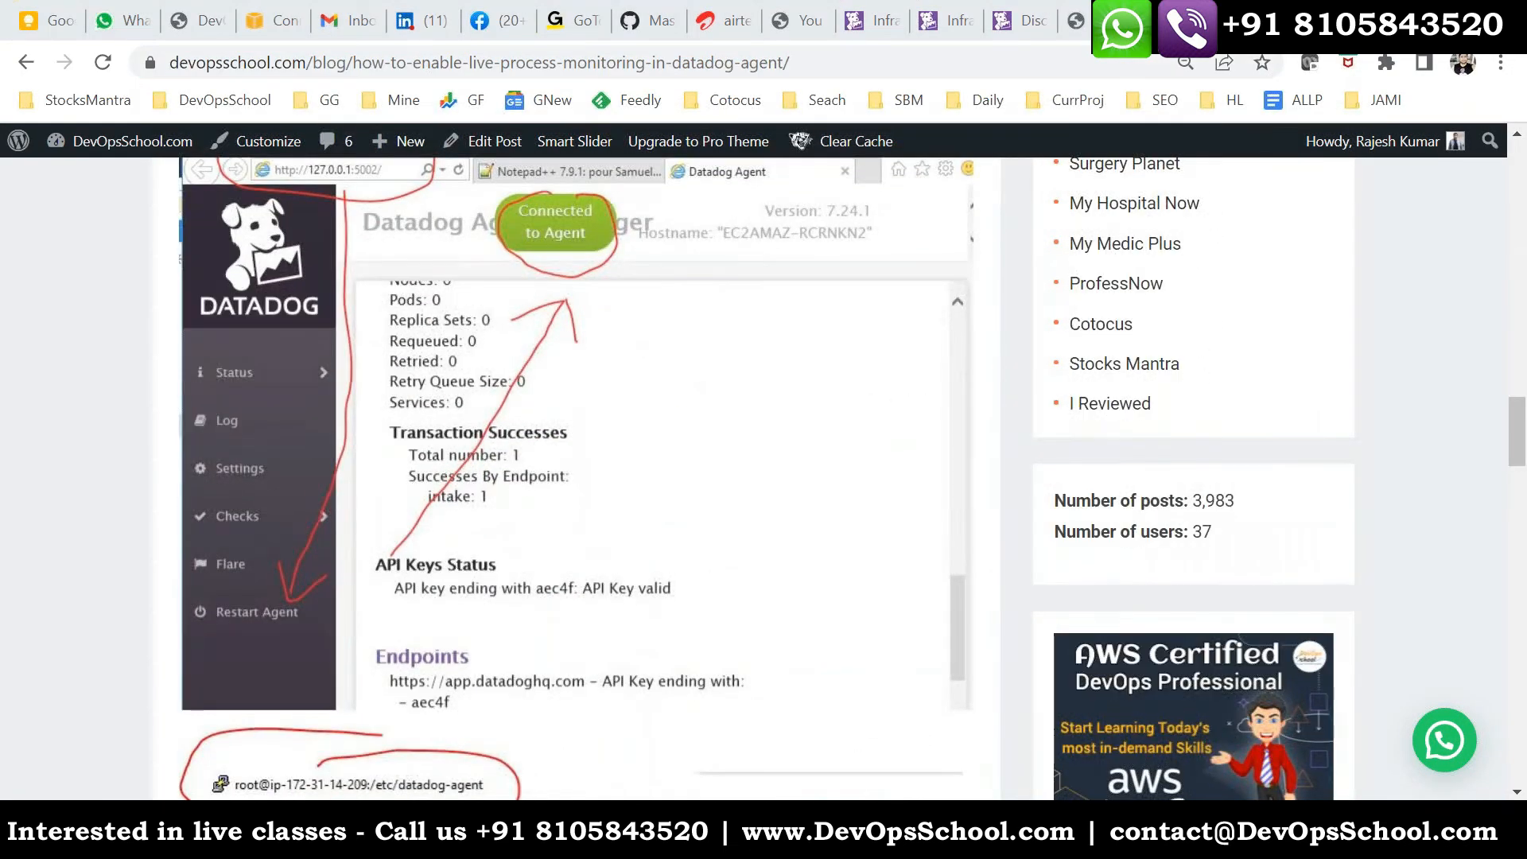
key("alt+Tab")
left_click_drag(19, 461, 525, 512)
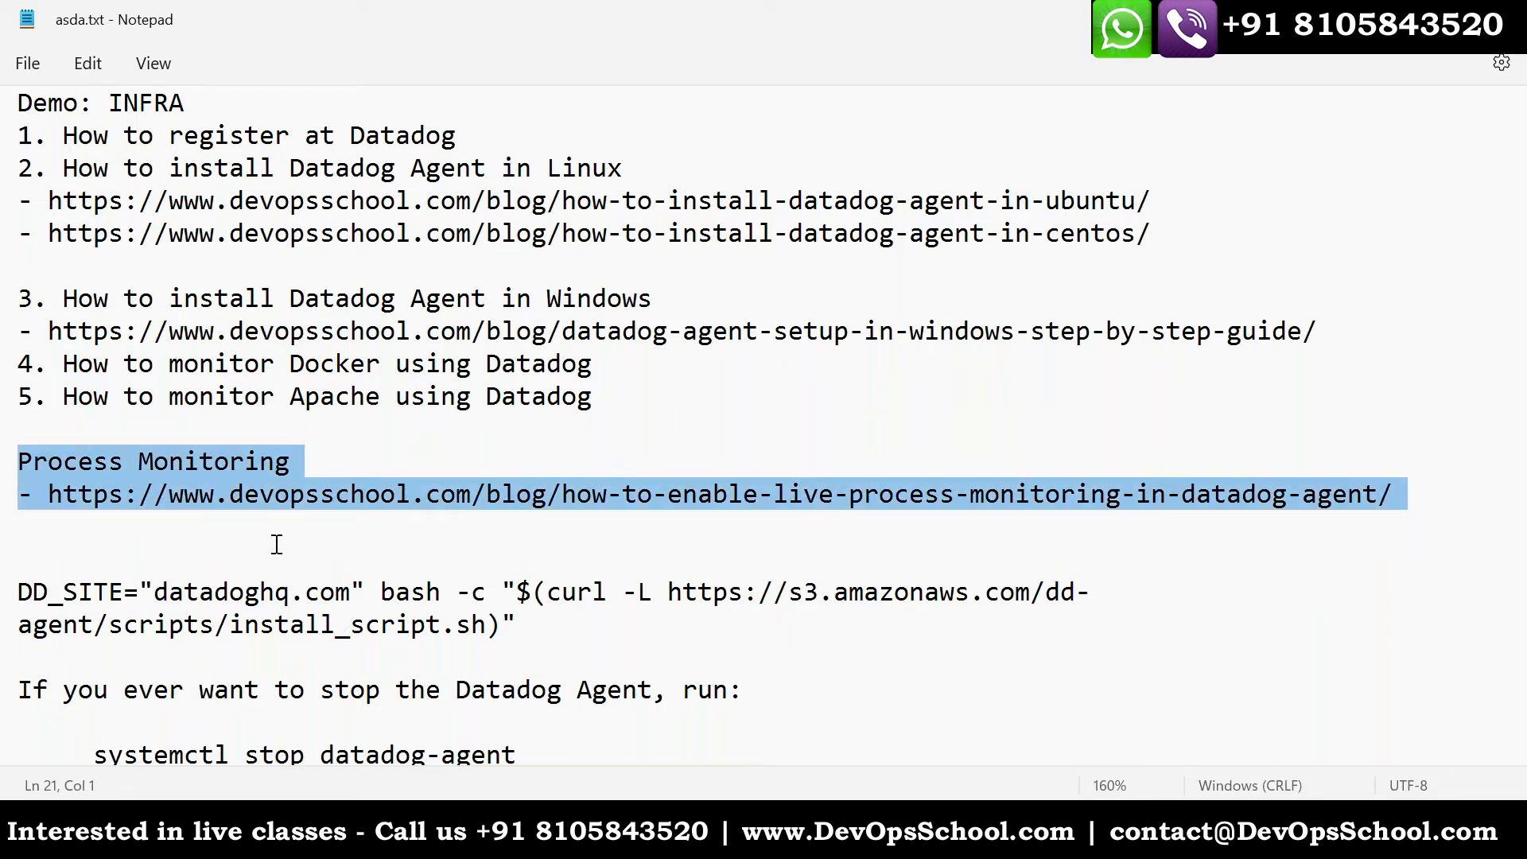
key("alt+Tab")
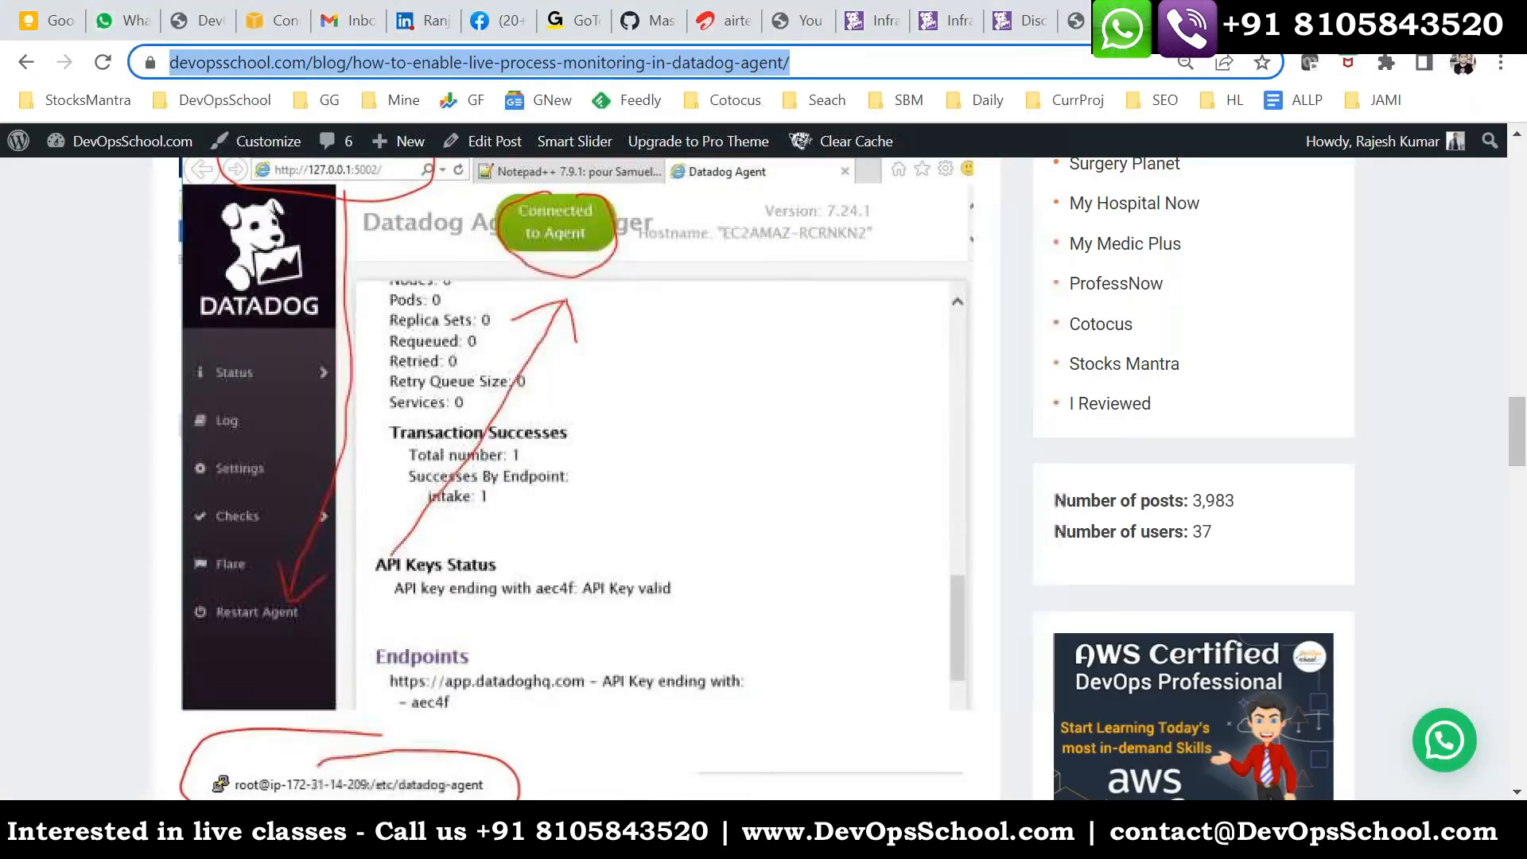
left_click(1078, 24)
left_click(1027, 24)
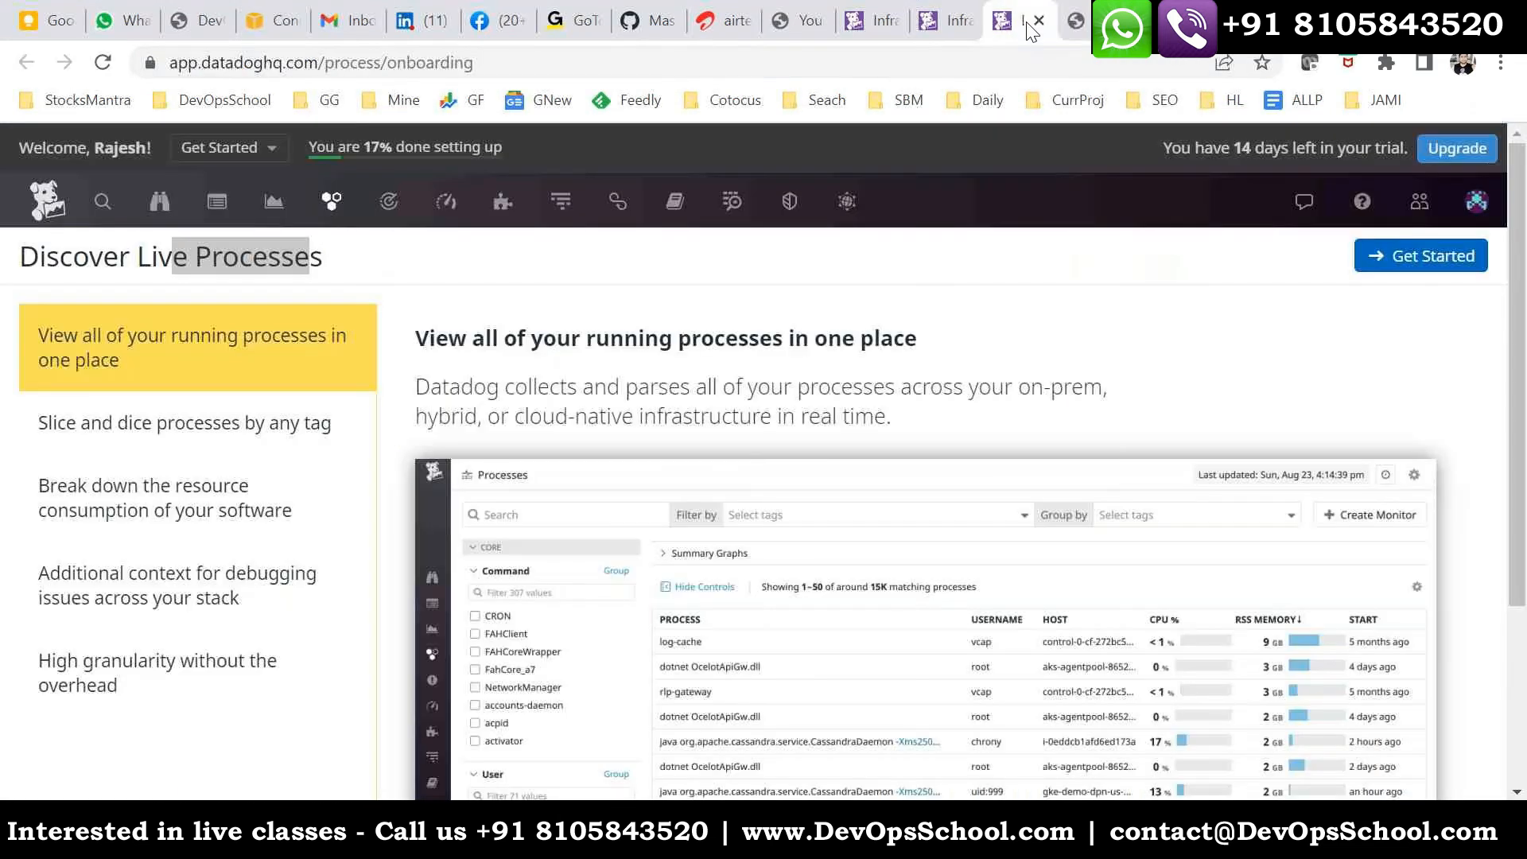
left_click(1075, 22)
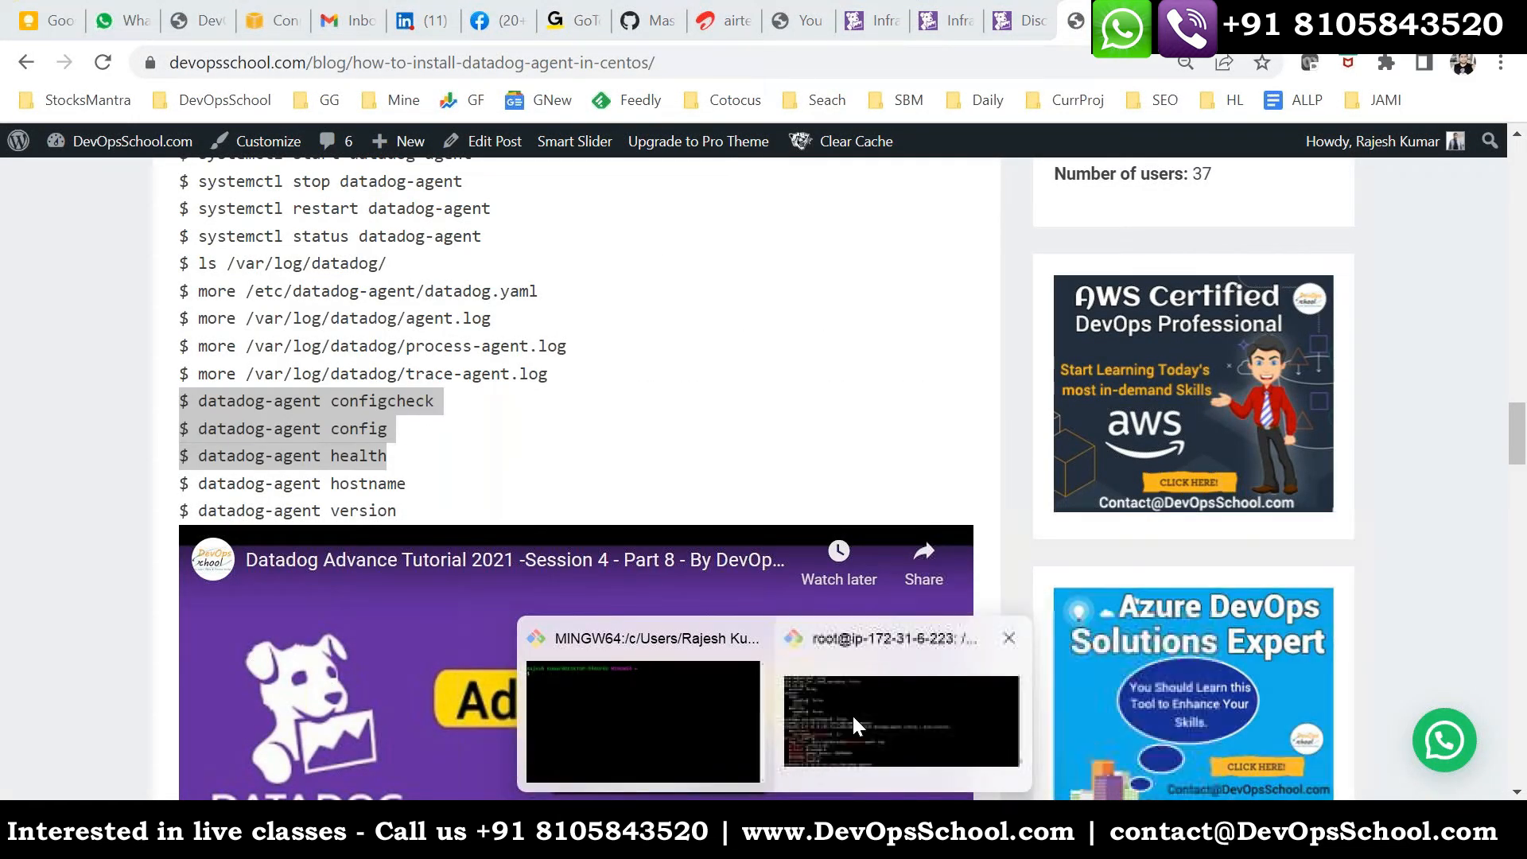
- Switch to the Linux host's root terminal and clear its screen
left_click(846, 713)
key("ctrl+c")
type("clear")
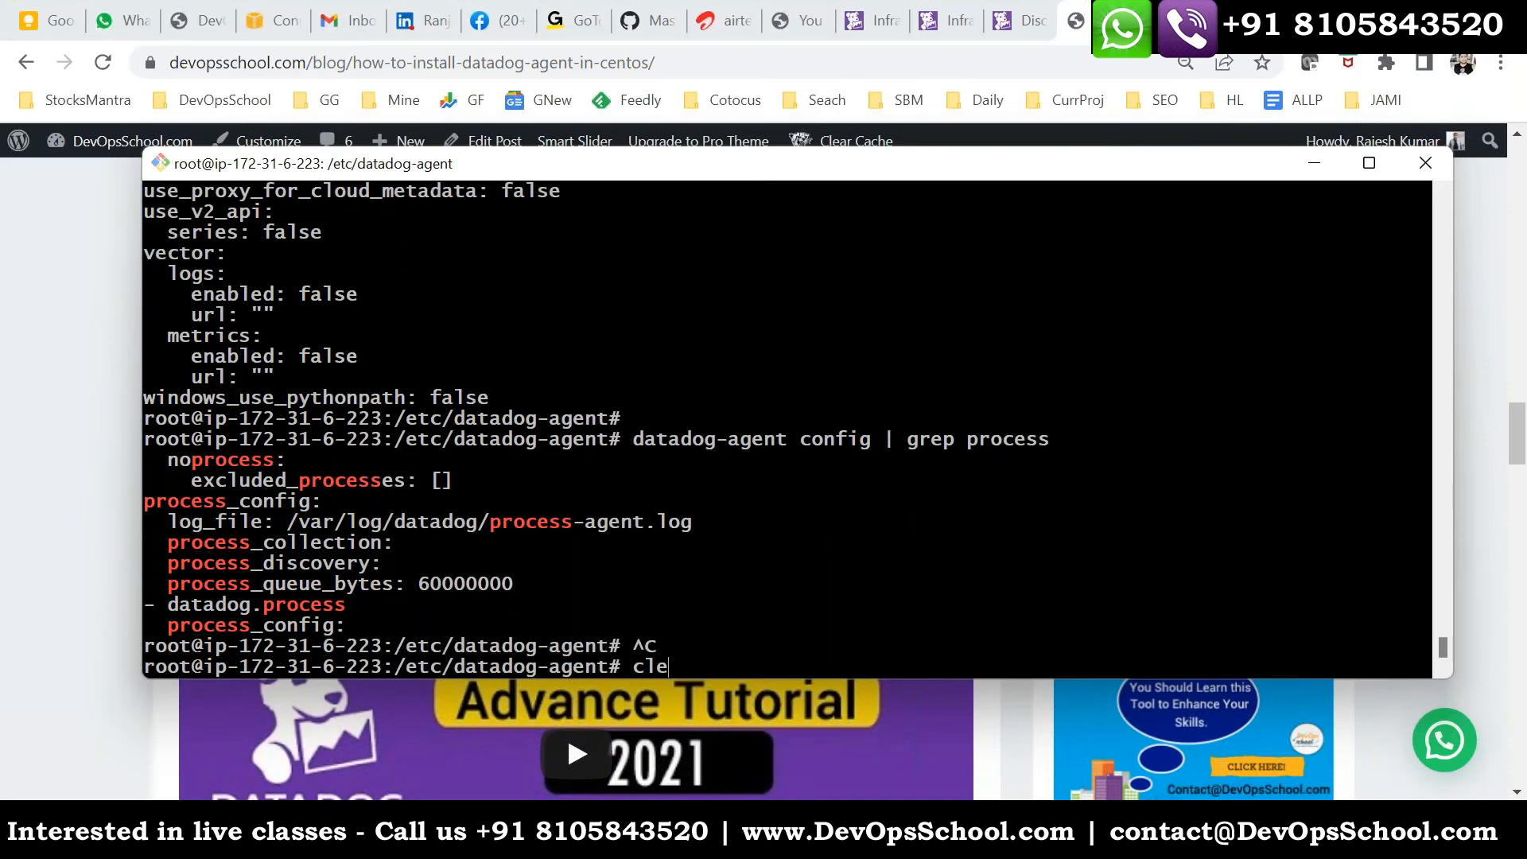
key("Return")
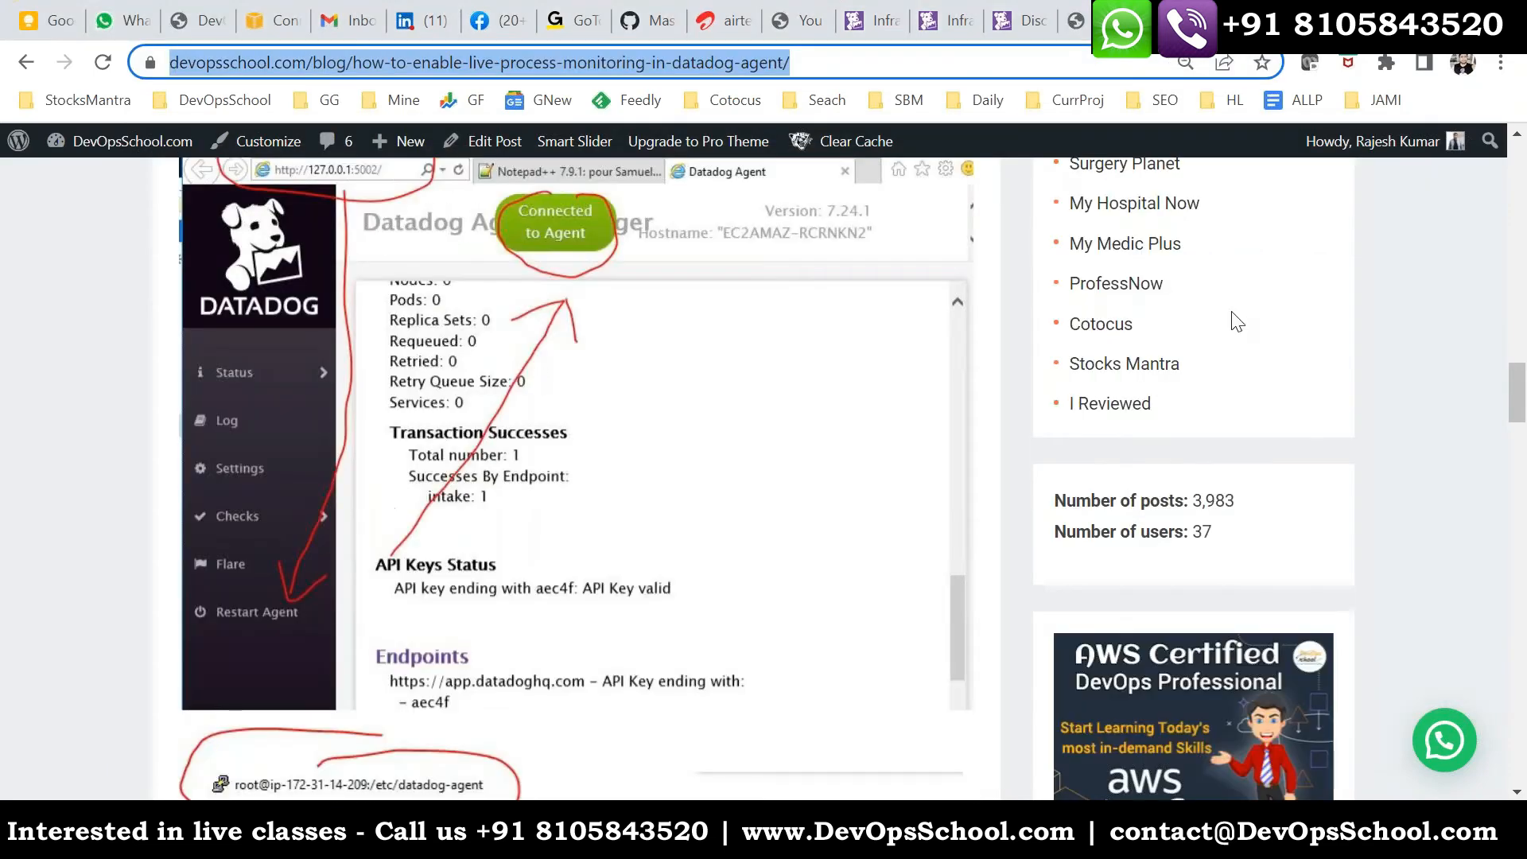
- Search the DevOpsSchool blog for "docker install", open the article "Docker Installation and Configurations" and examine its installation instructions
scroll(1233, 317, "up", 10)
scroll(1207, 273, "down", 10)
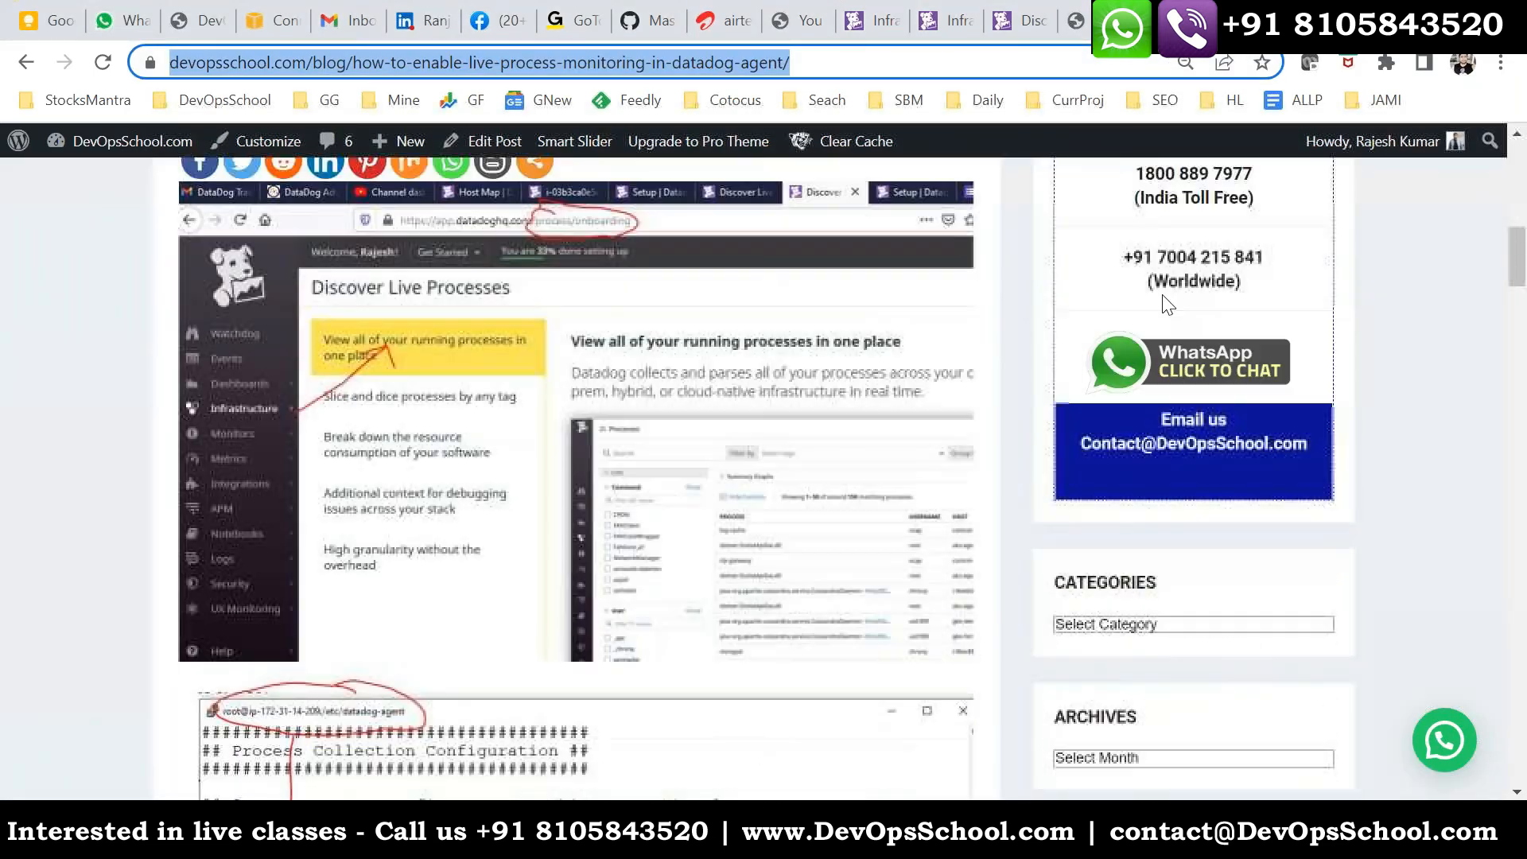
scroll(1167, 304, "up", 4)
left_click(1113, 301)
type("docker install")
key("Return")
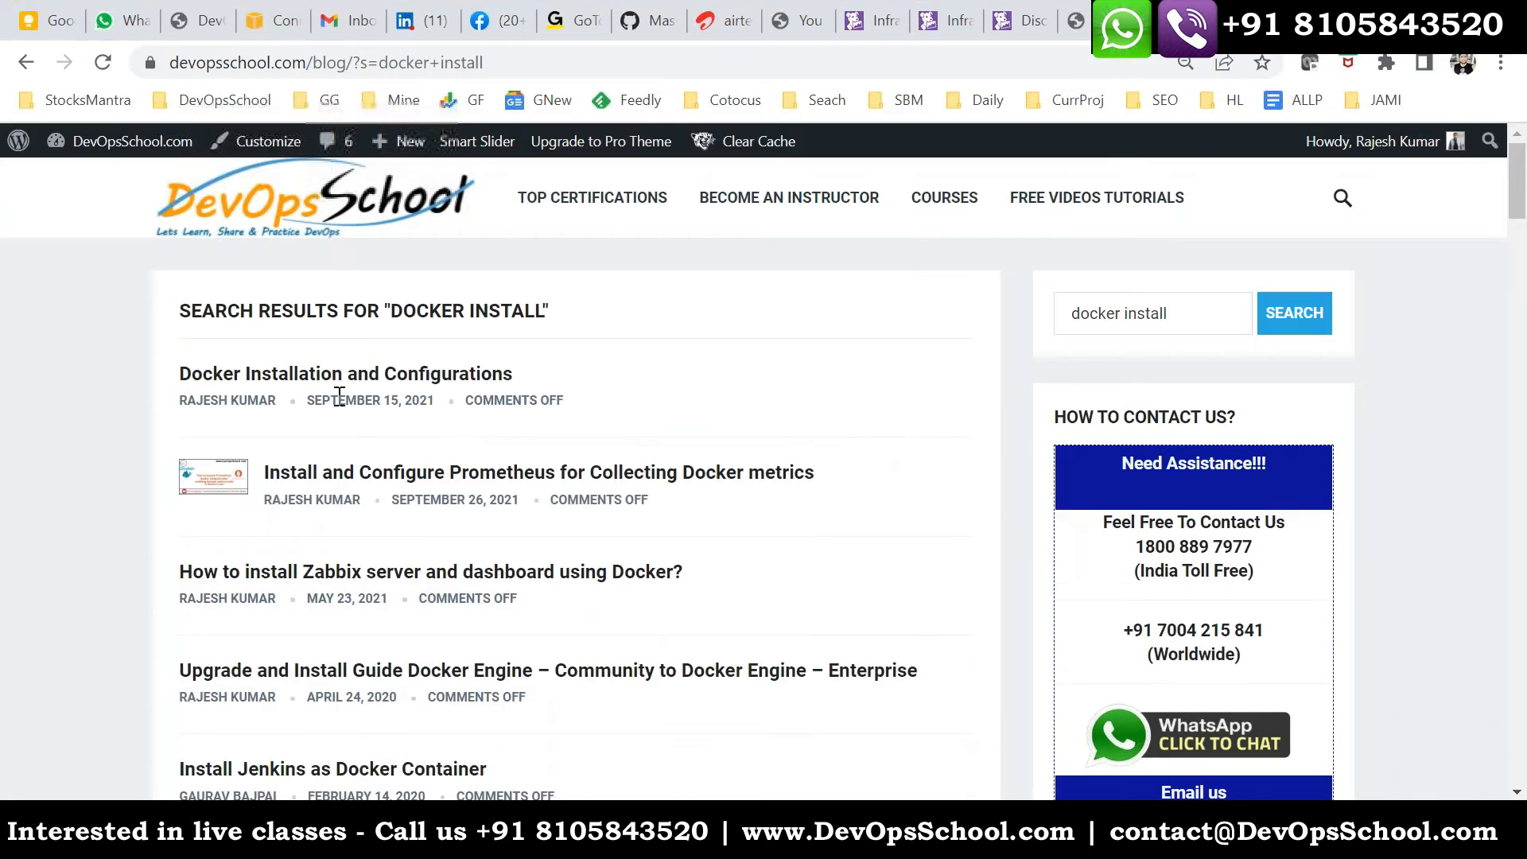
left_click(337, 372)
scroll(640, 581, "down", 15)
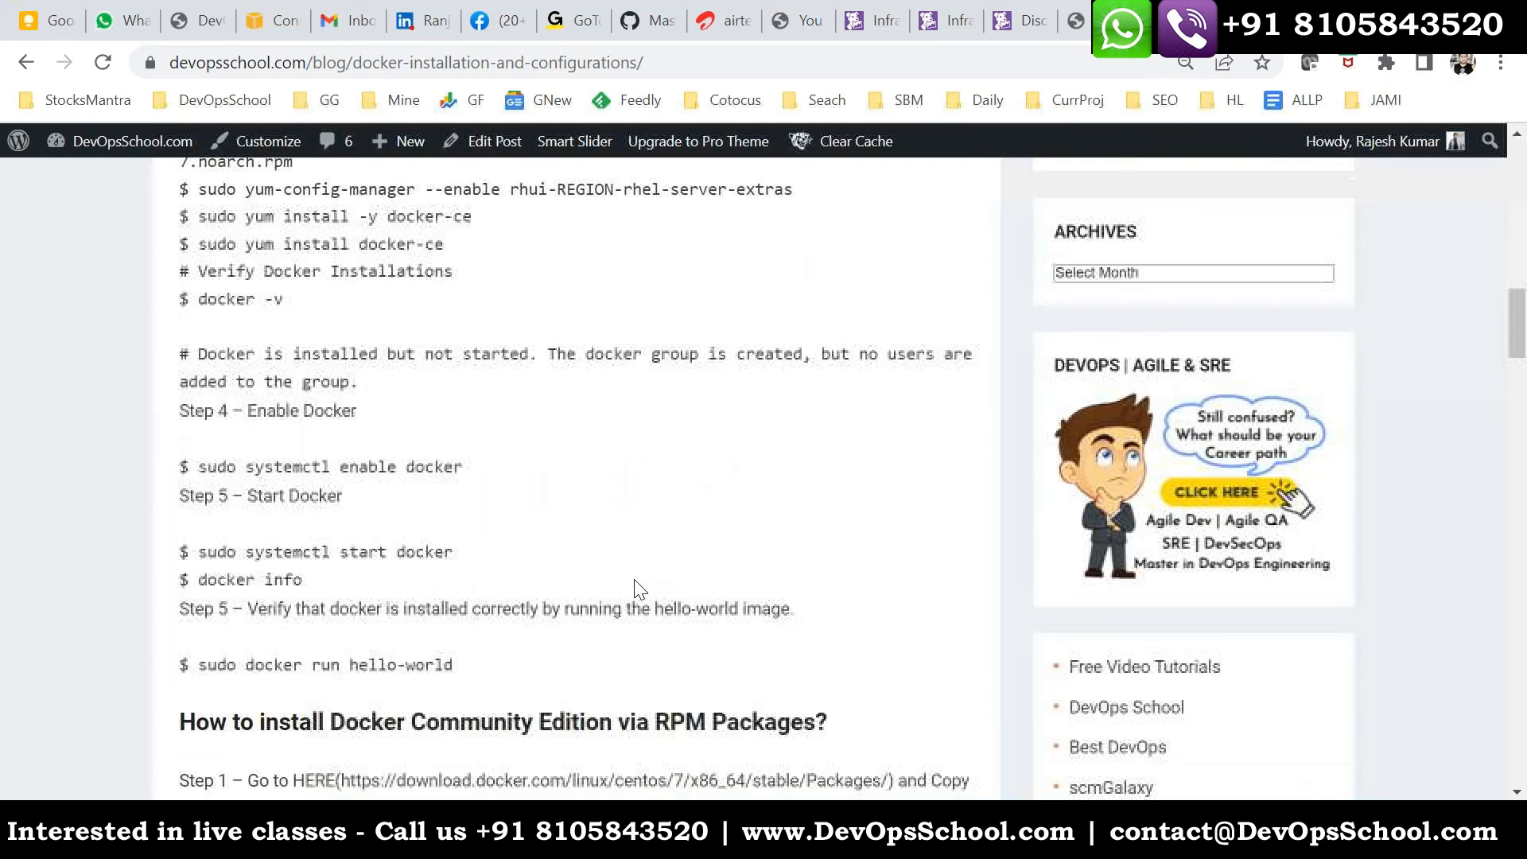
scroll(636, 589, "down", 11)
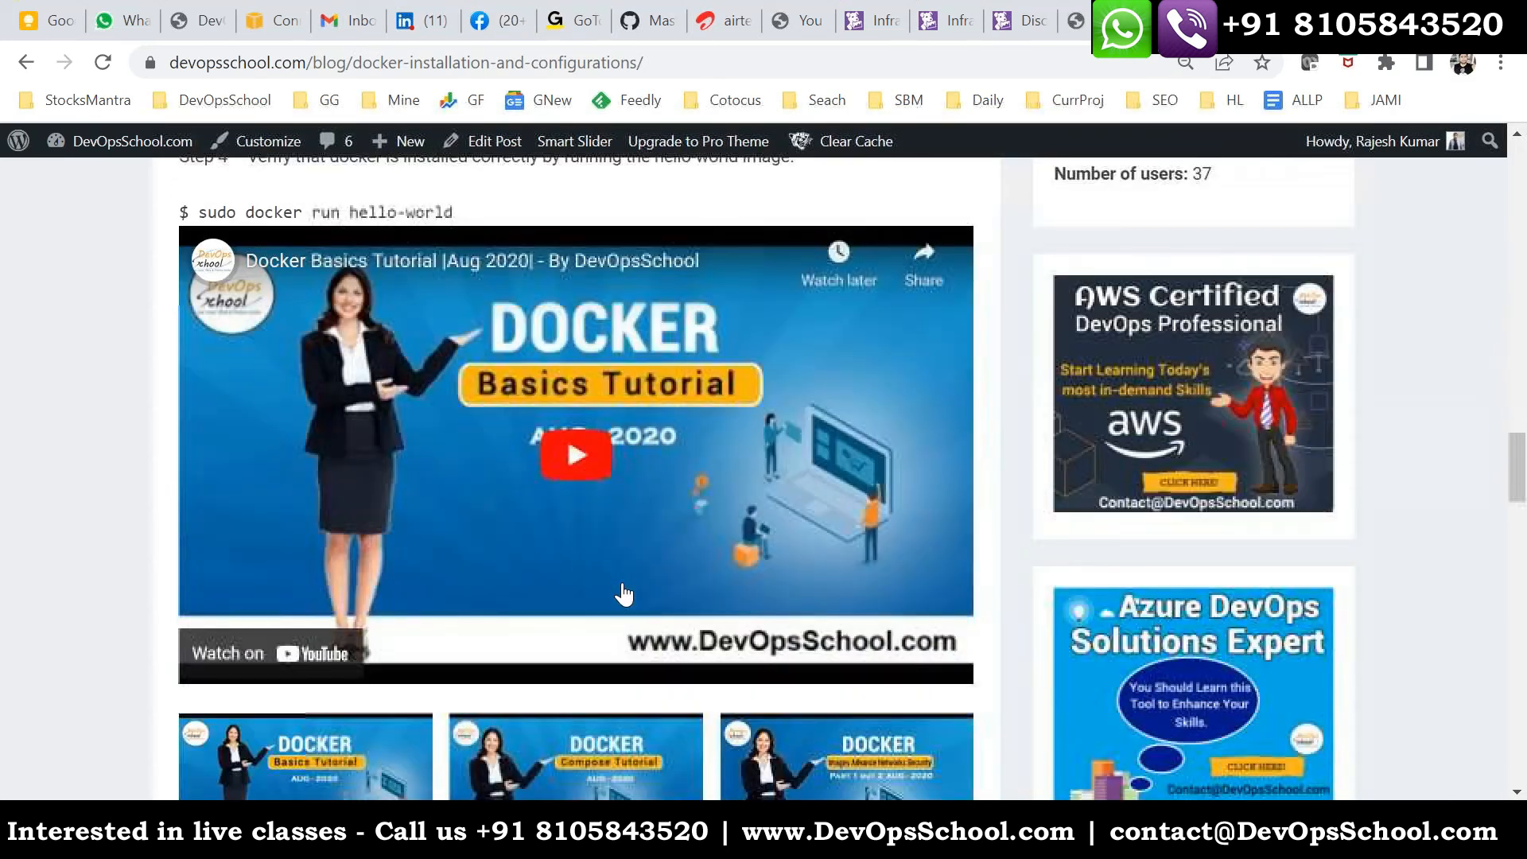
scroll(624, 594, "up", 20)
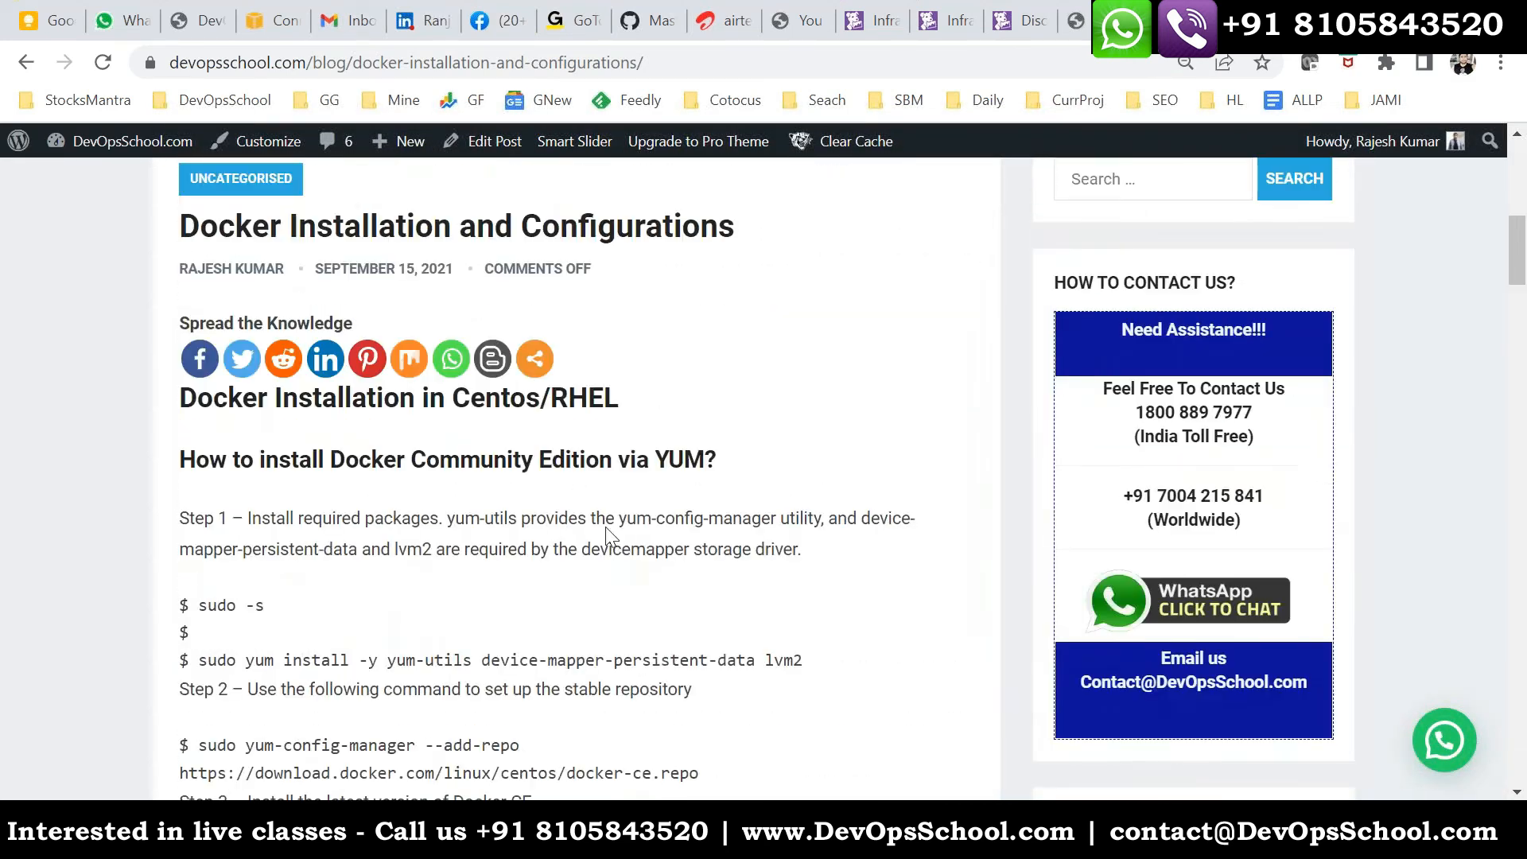
- Search Google for "docker install ubuntu 20.04" and open the DigitalOcean tutorial on installing Docker on Ubuntu 20.04 in a new tab
key("ctrl+t")
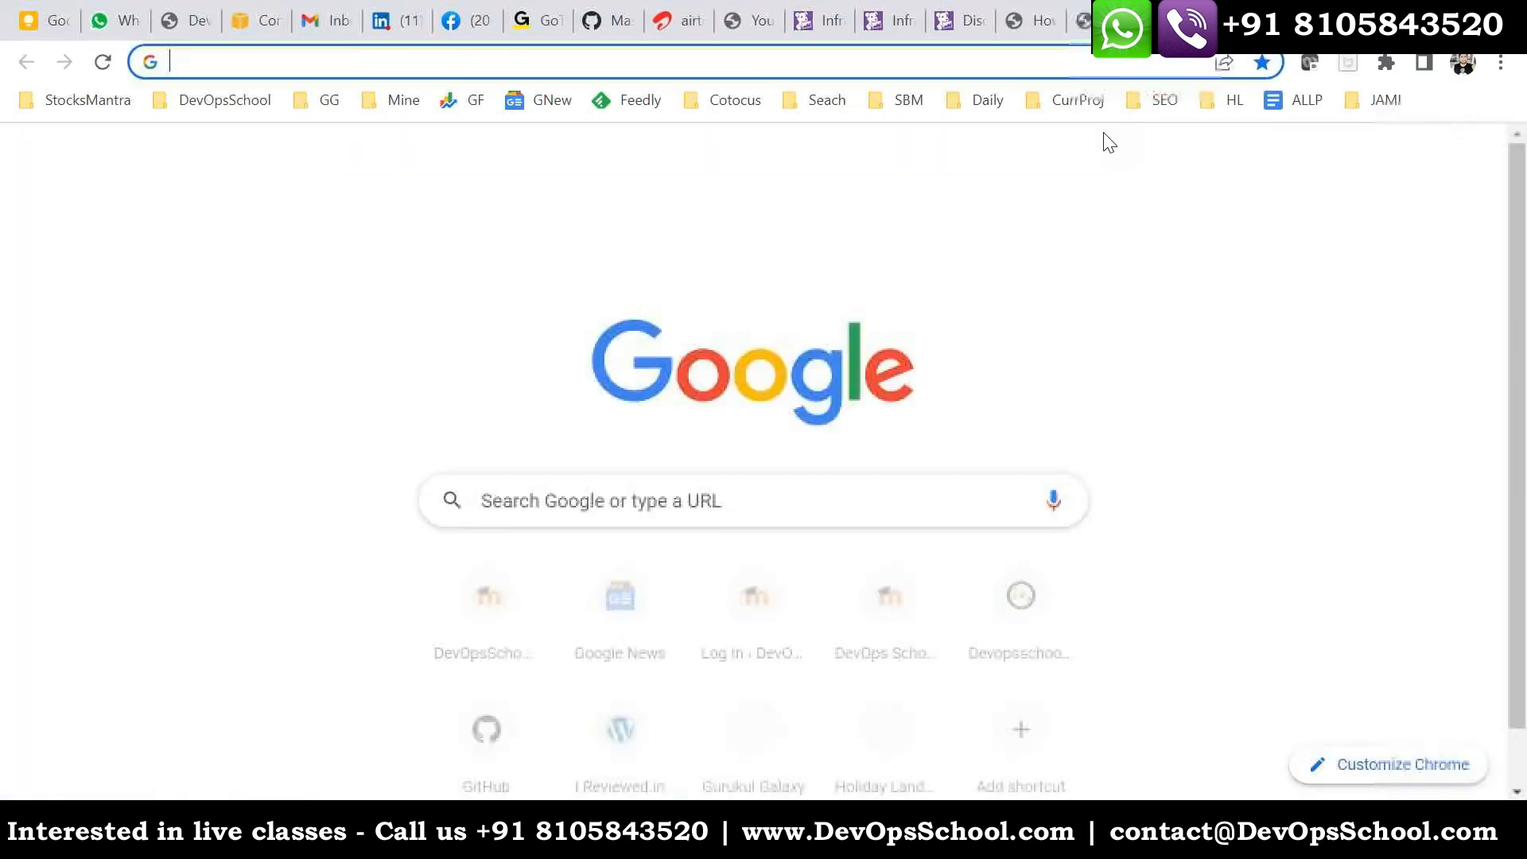
type("docker install ub")
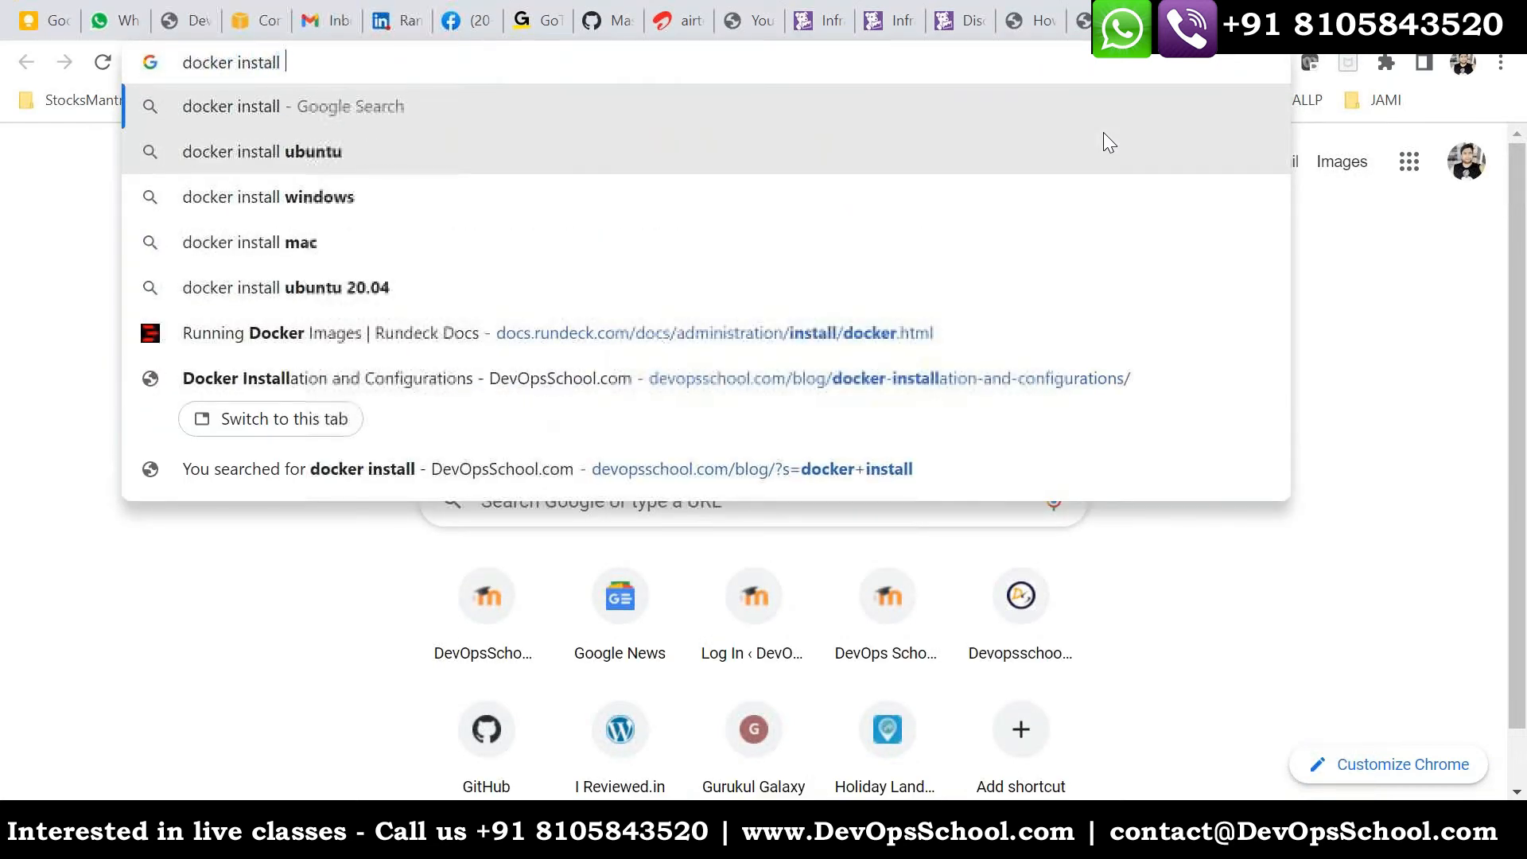
key("Down")
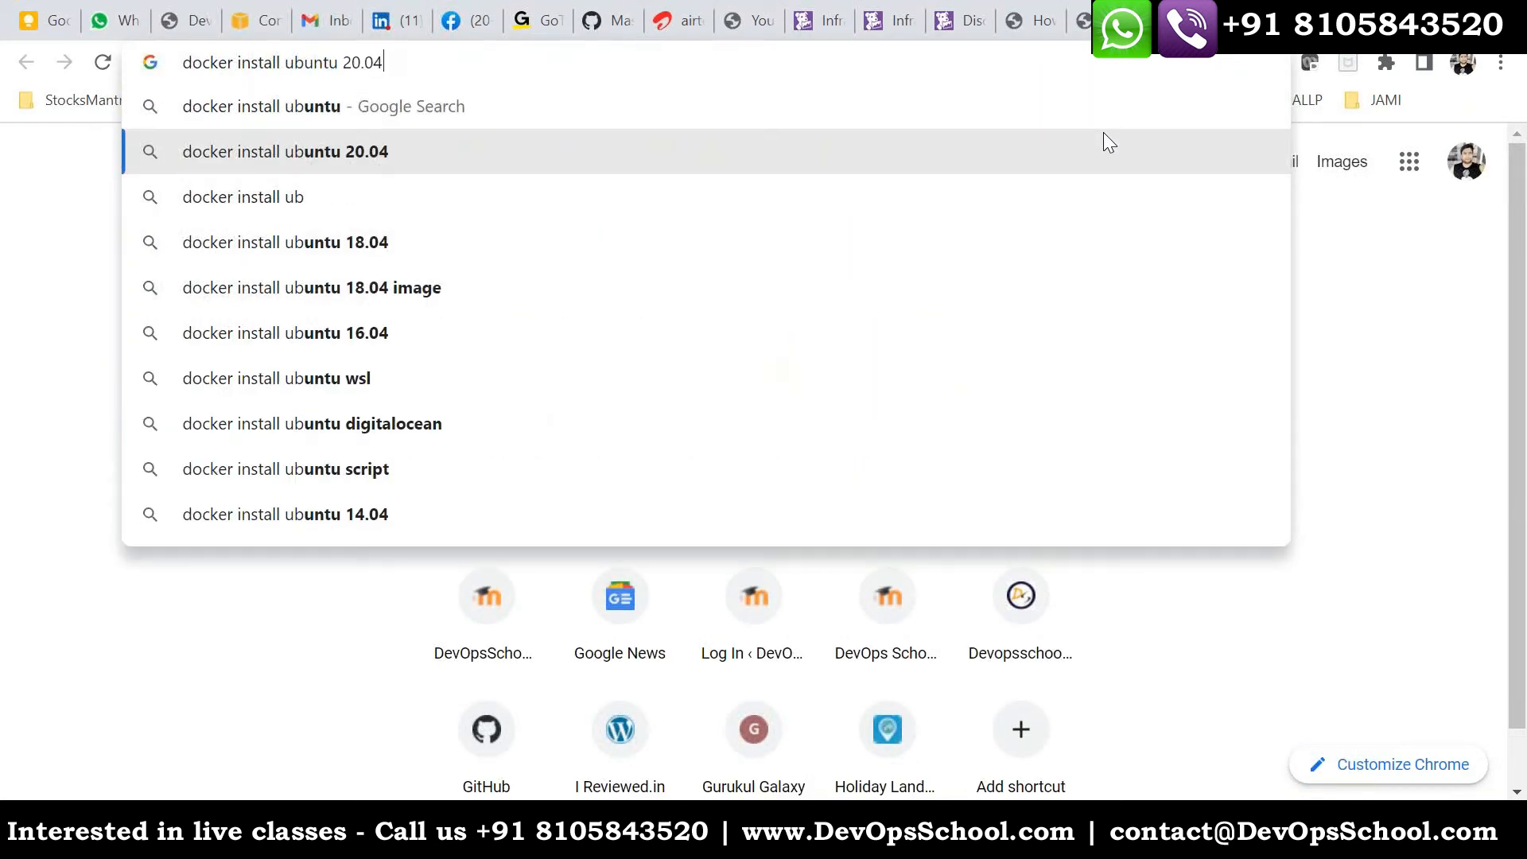
key("Return")
right_click(369, 357)
left_click(401, 374)
key("ctrl+Tab")
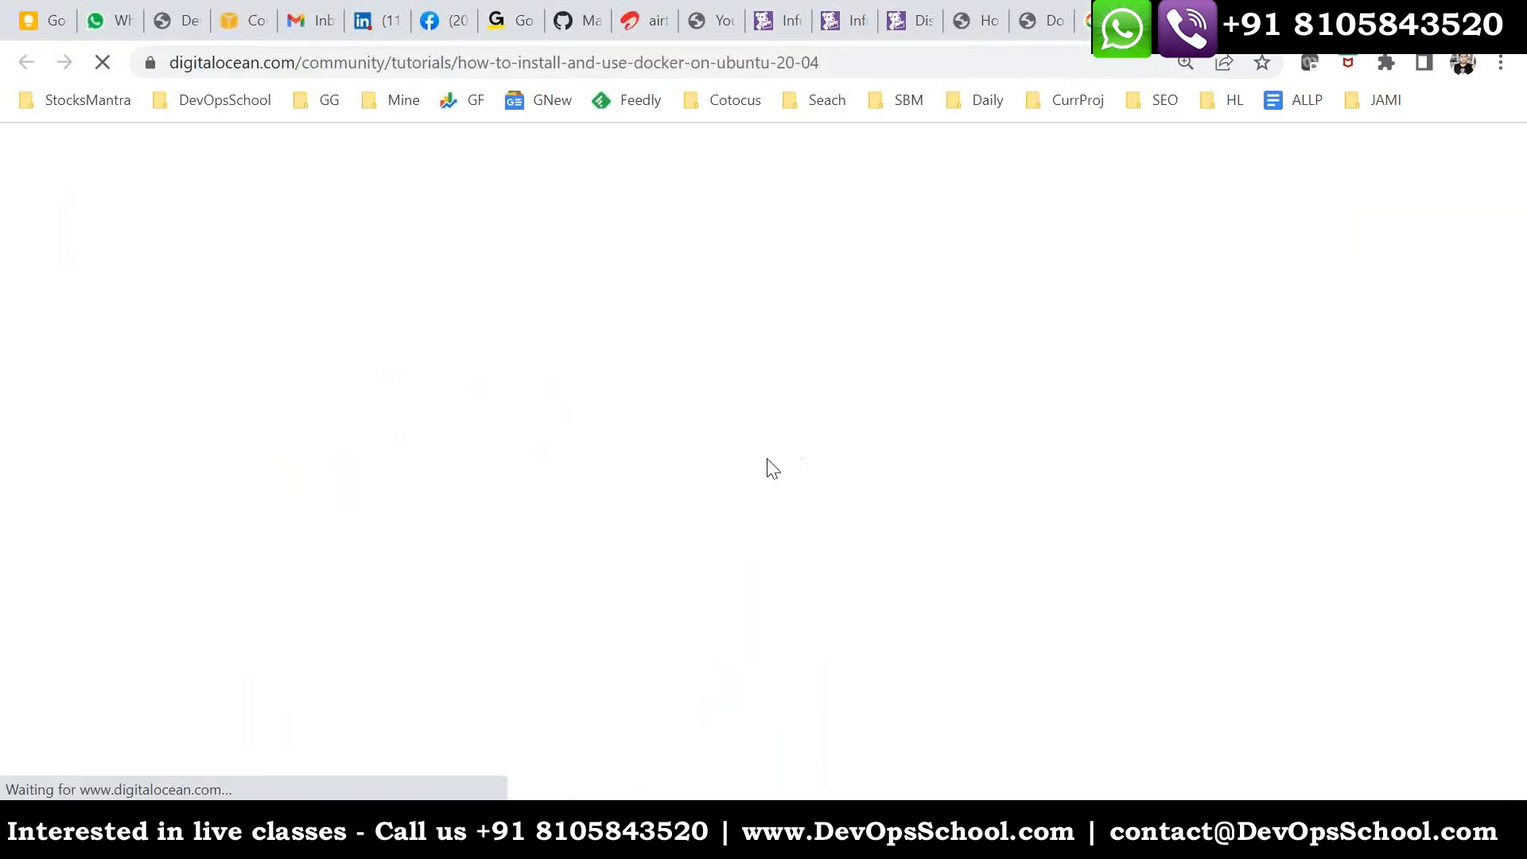
- Update the package lists in the Linux host's terminal with apt-get update
key("alt+Tab")
type("a")
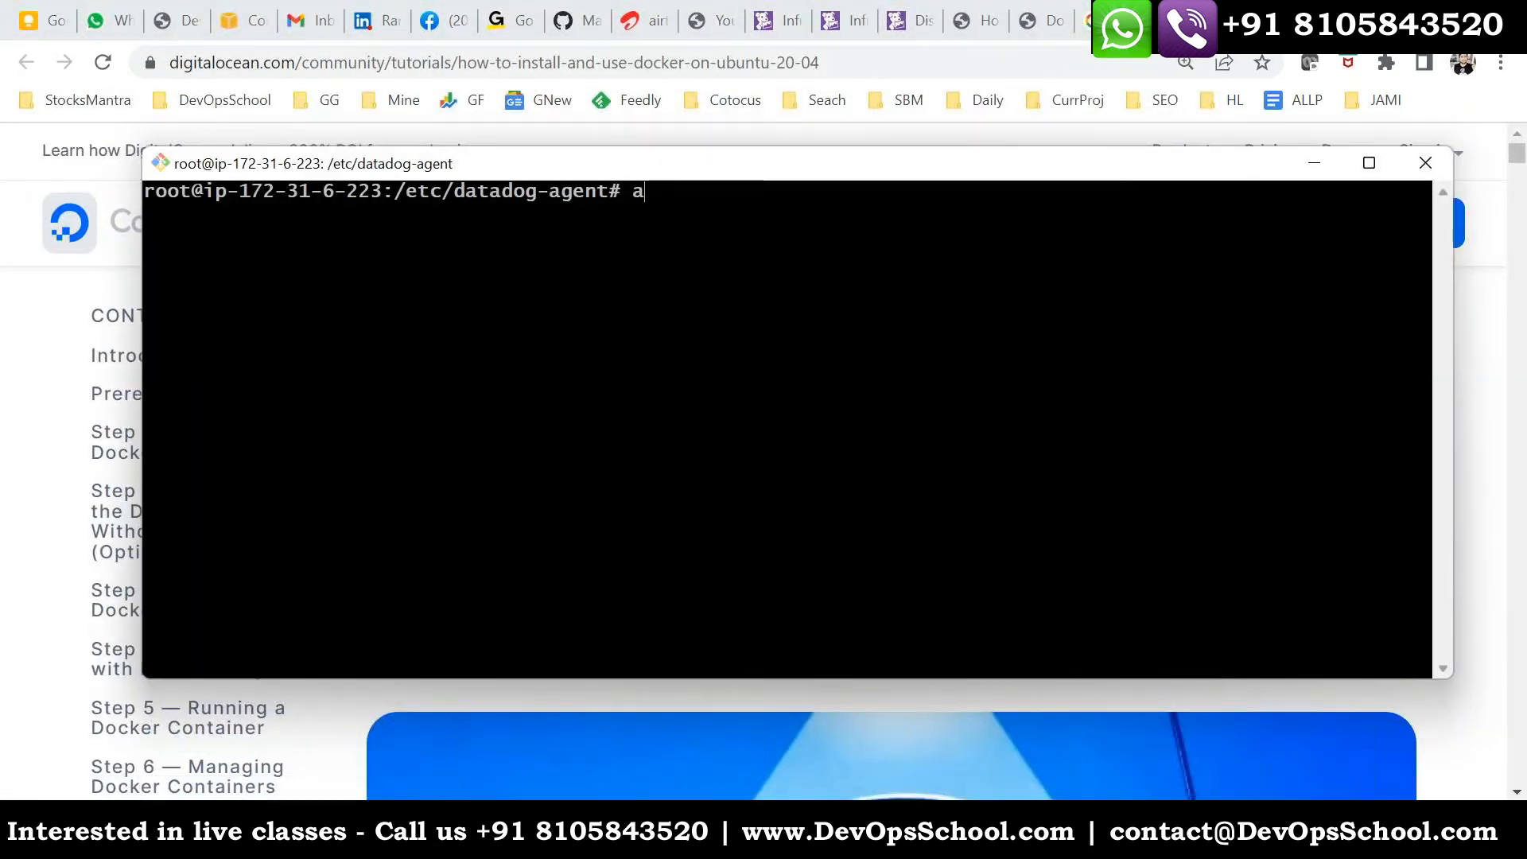
type("pt-get update")
key("BackSpace")
key("BackSpace")
type("te")
key("Return")
- Copy the tutorial's prerequisites command and run it on the host to install apt-transport-https, ca-certificates, curl and software-properties-common
key("alt+Tab")
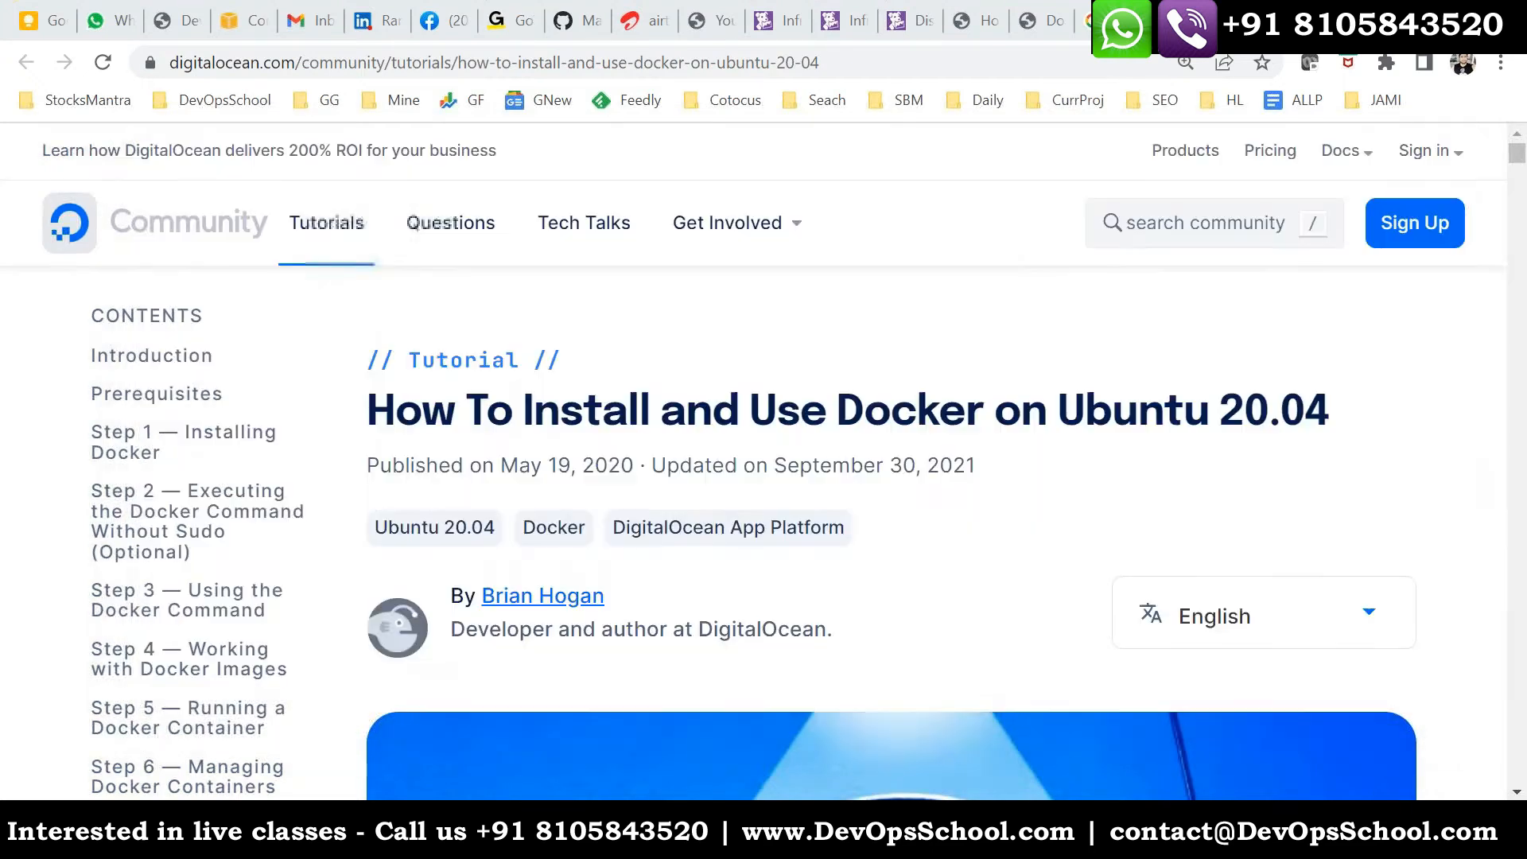
scroll(980, 478, "down", 15)
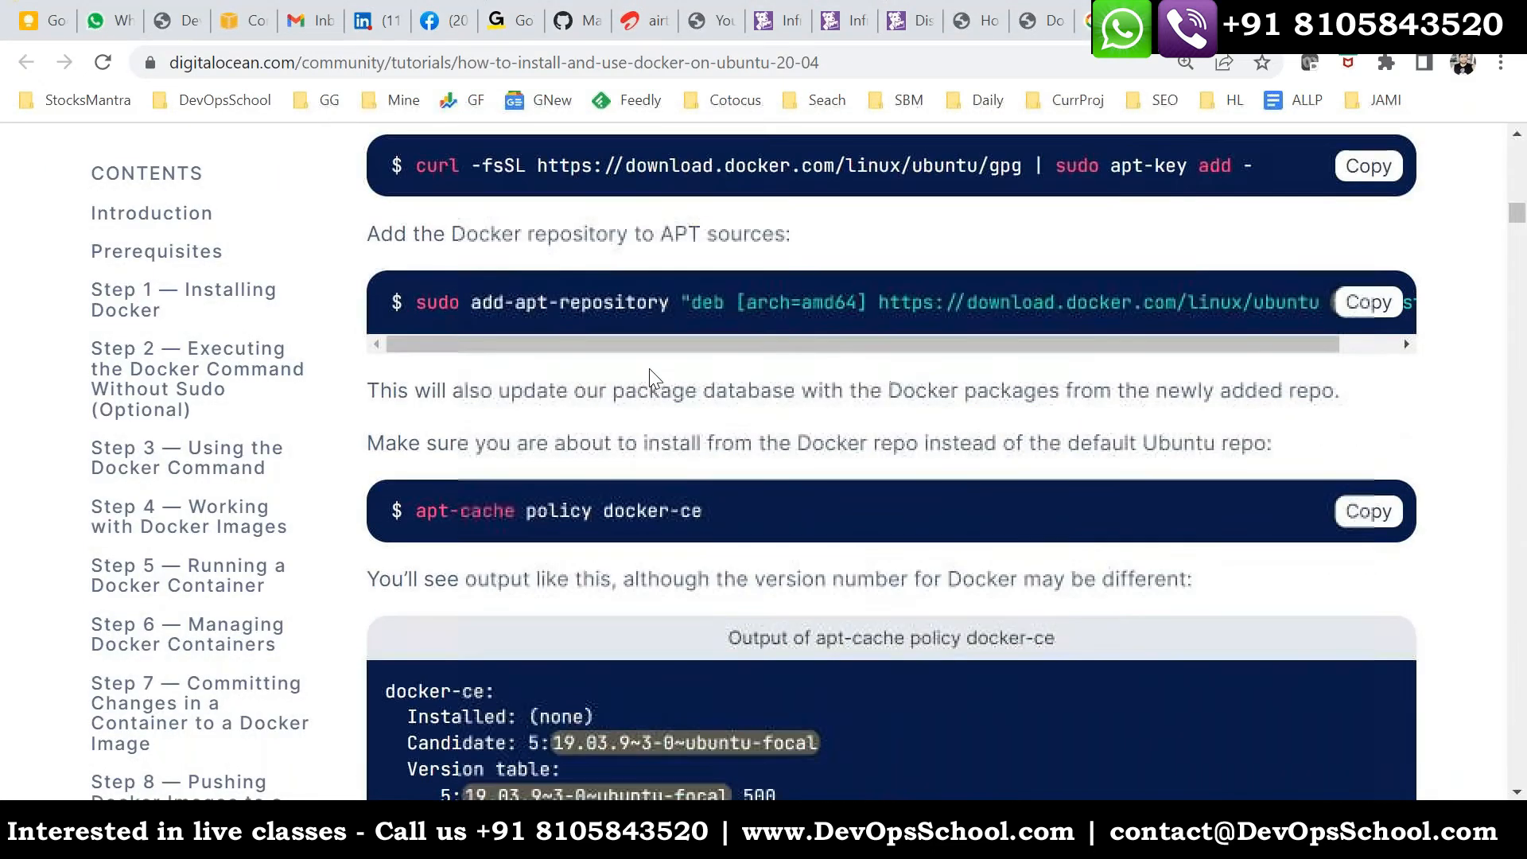
scroll(641, 373, "up", 4)
left_click(1366, 392)
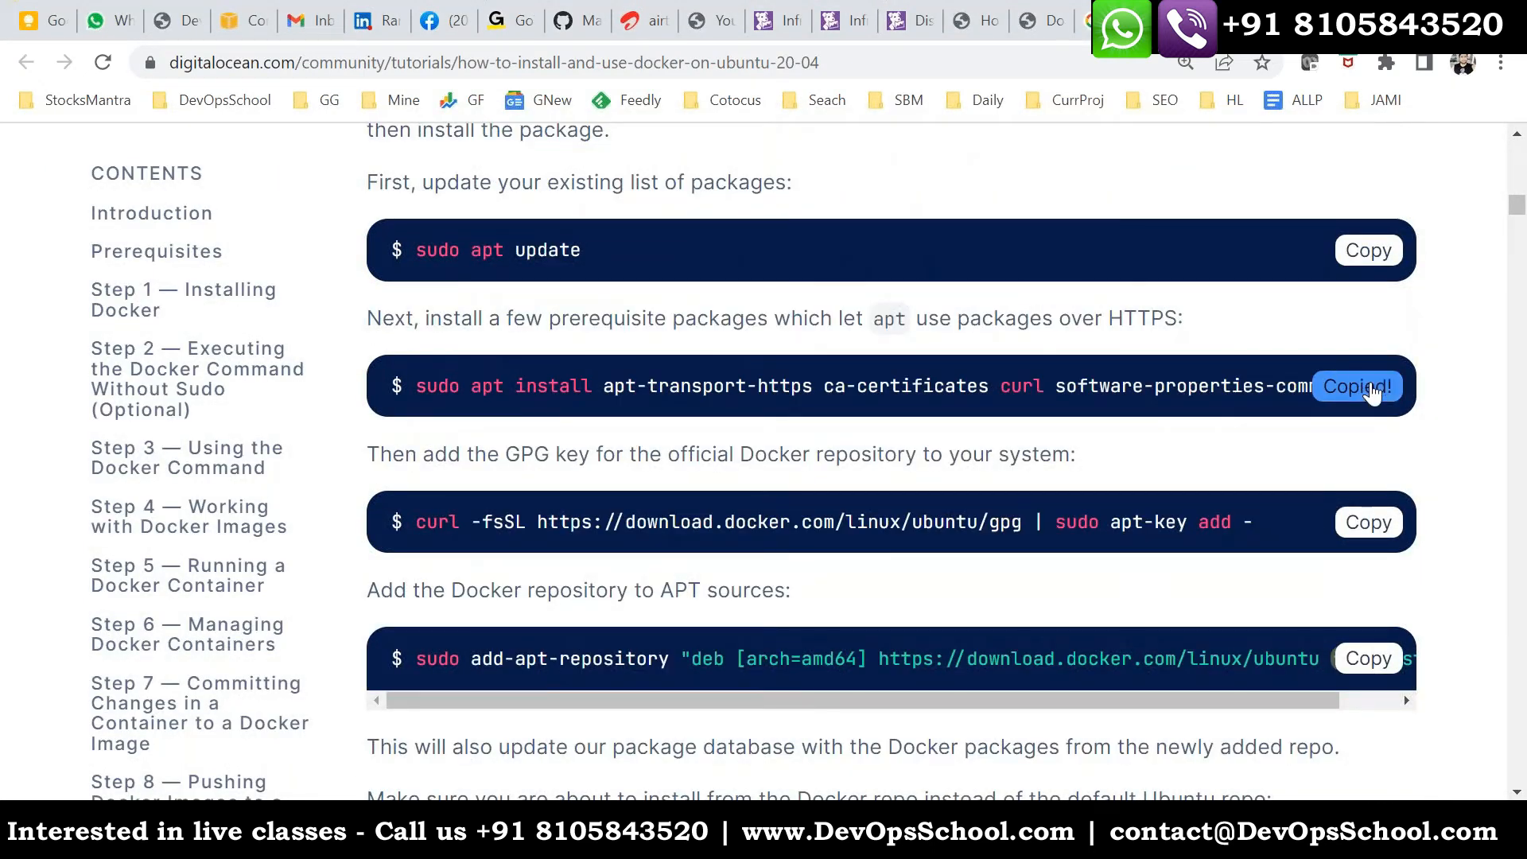
key("alt+Tab")
right_click(865, 477)
key("Return")
- Add the official Docker repository's GPG key on the host by running the tutorial's curl and apt-key command
key("alt+Tab")
left_click(1366, 523)
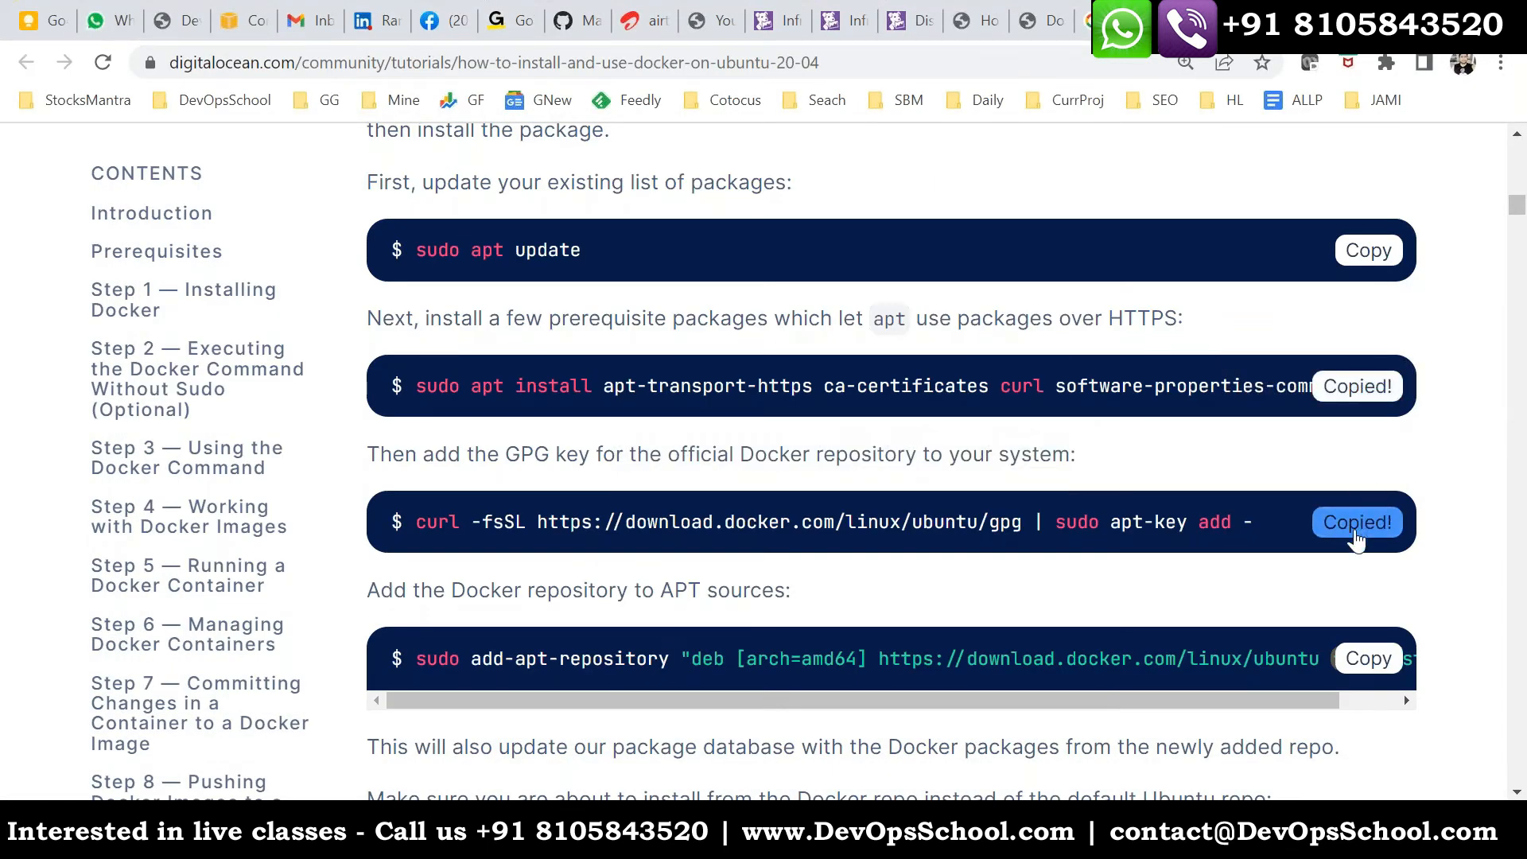
key("alt+Tab")
right_click(609, 328)
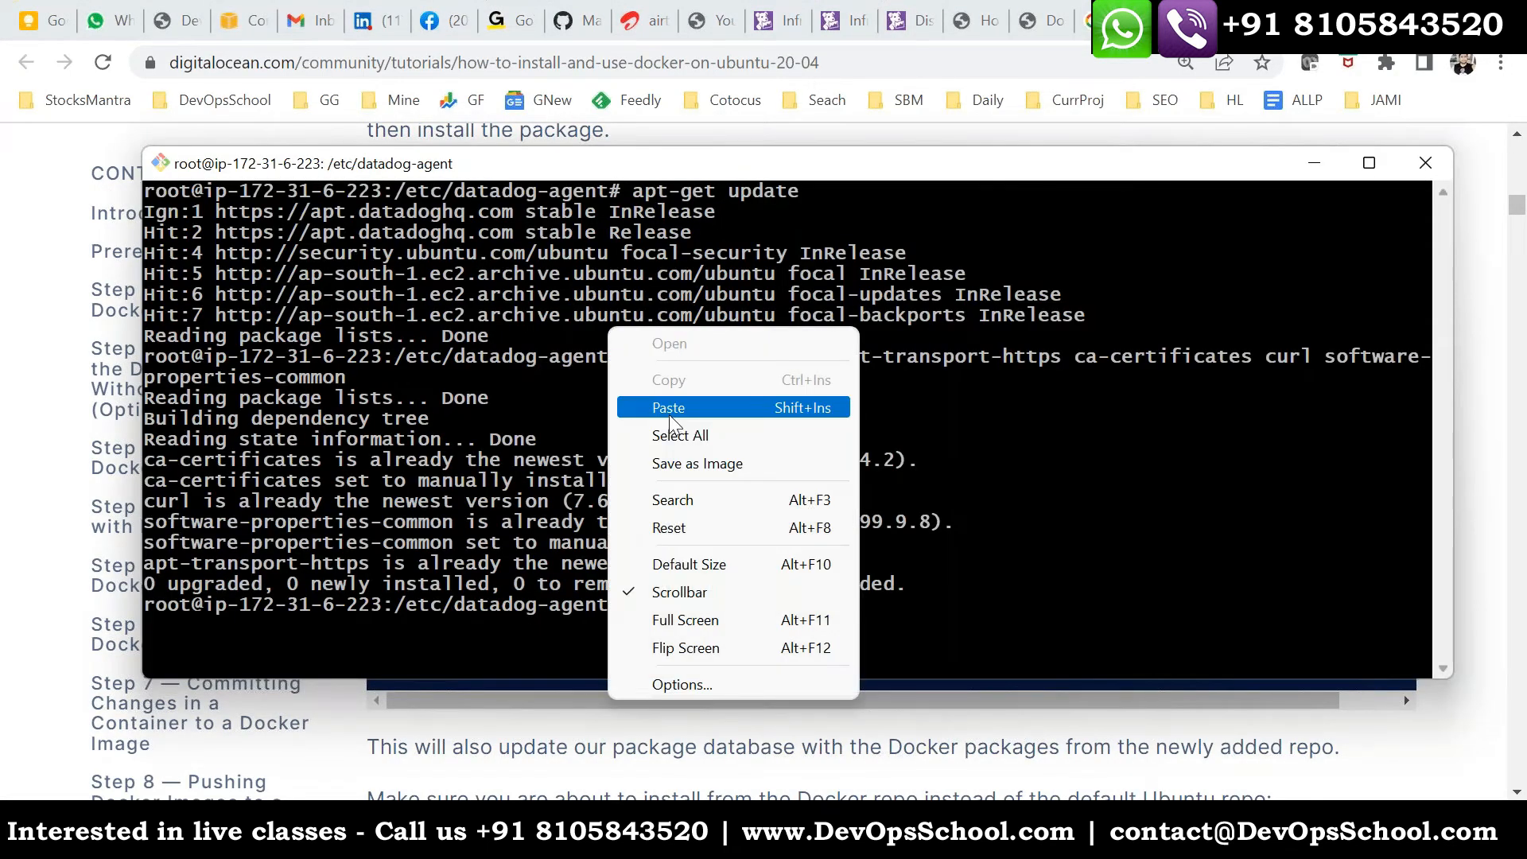
left_click(669, 407)
key("Return")
- Add the Docker repository to the host's APT sources by running the tutorial's add-apt-repository command
key("alt+Tab")
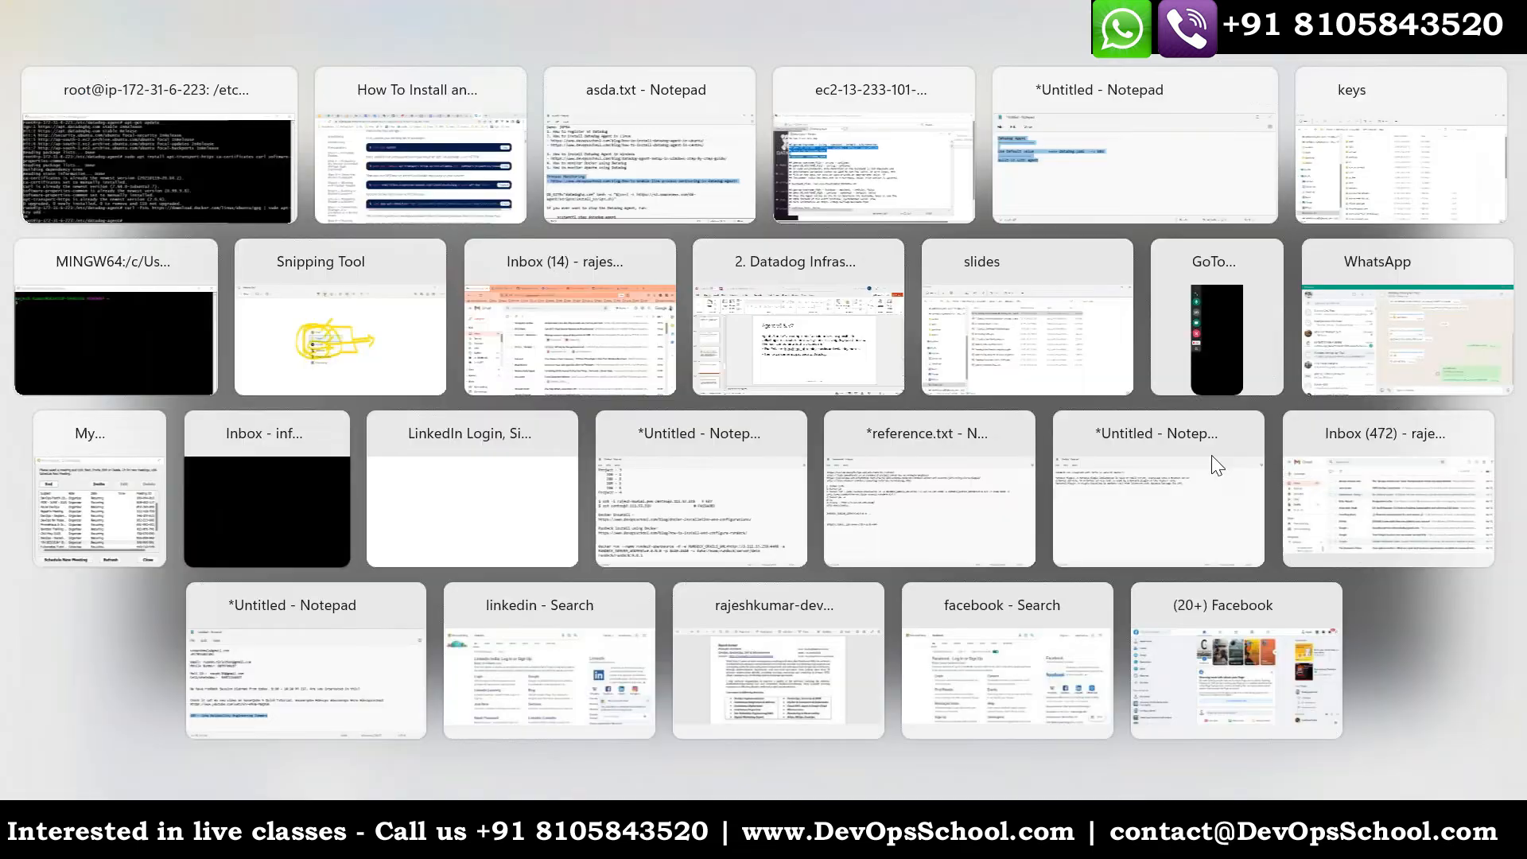
left_click(1368, 420)
key("alt+Tab")
right_click(509, 305)
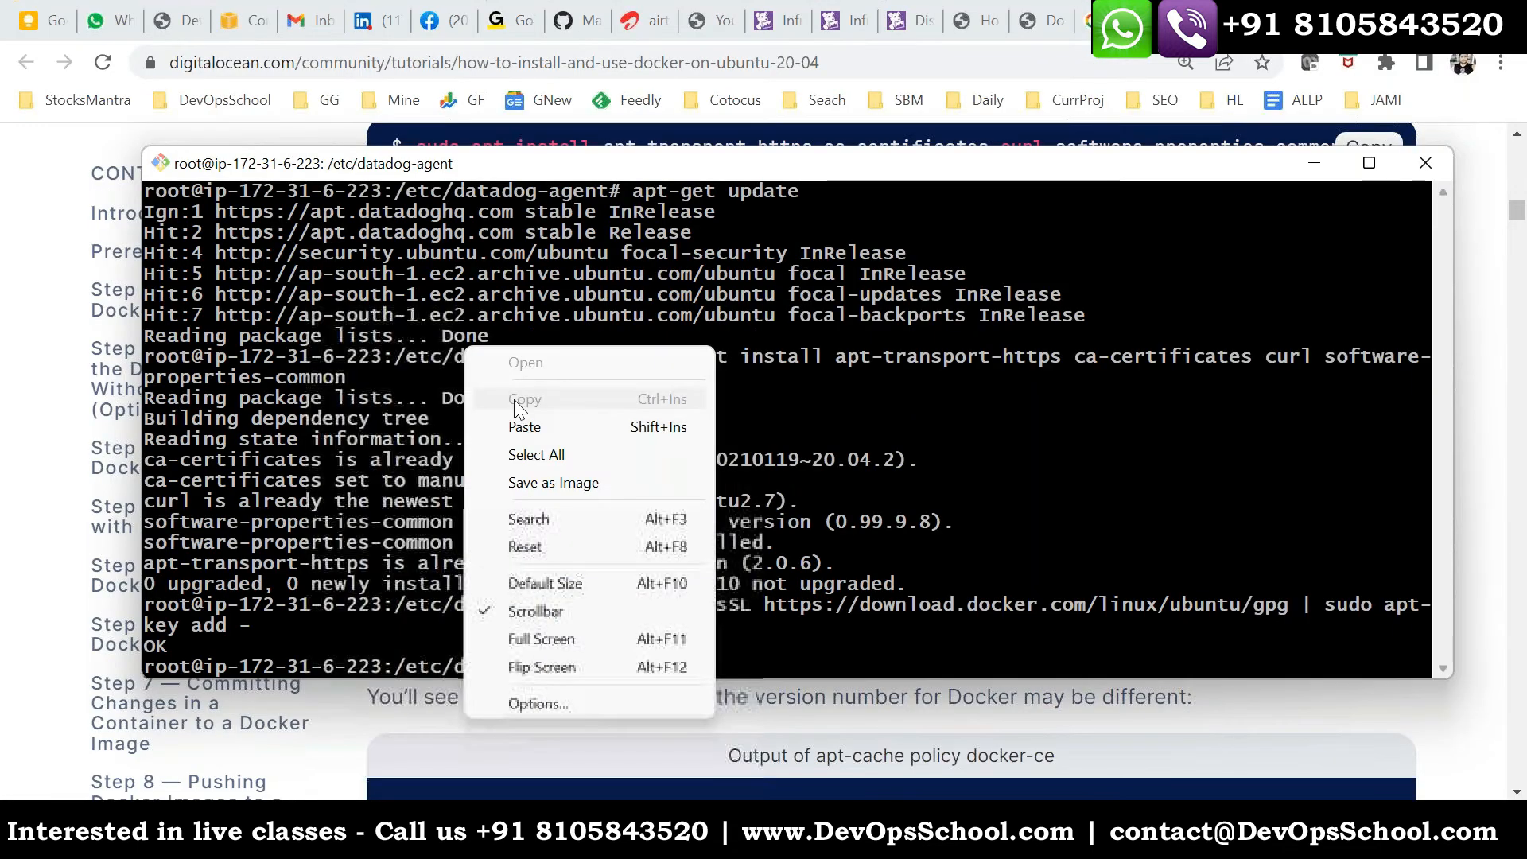
left_click(514, 400)
- Copy the tutorial's apt-cache policy docker-ce command and run it on the host to check the install source
key("alt+Tab")
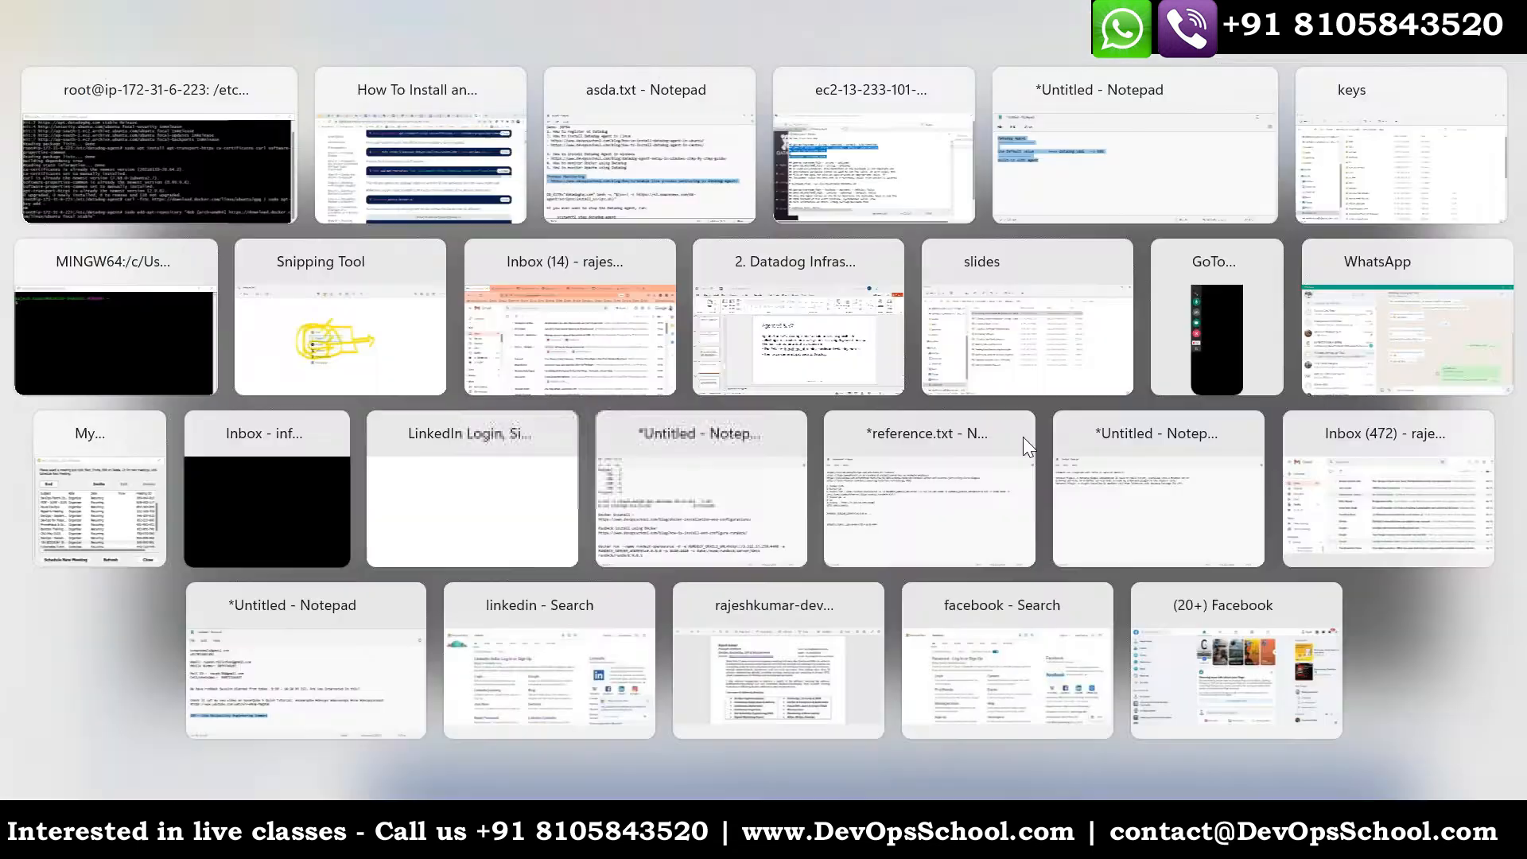
scroll(1312, 319, "down", 4)
left_click(1366, 272)
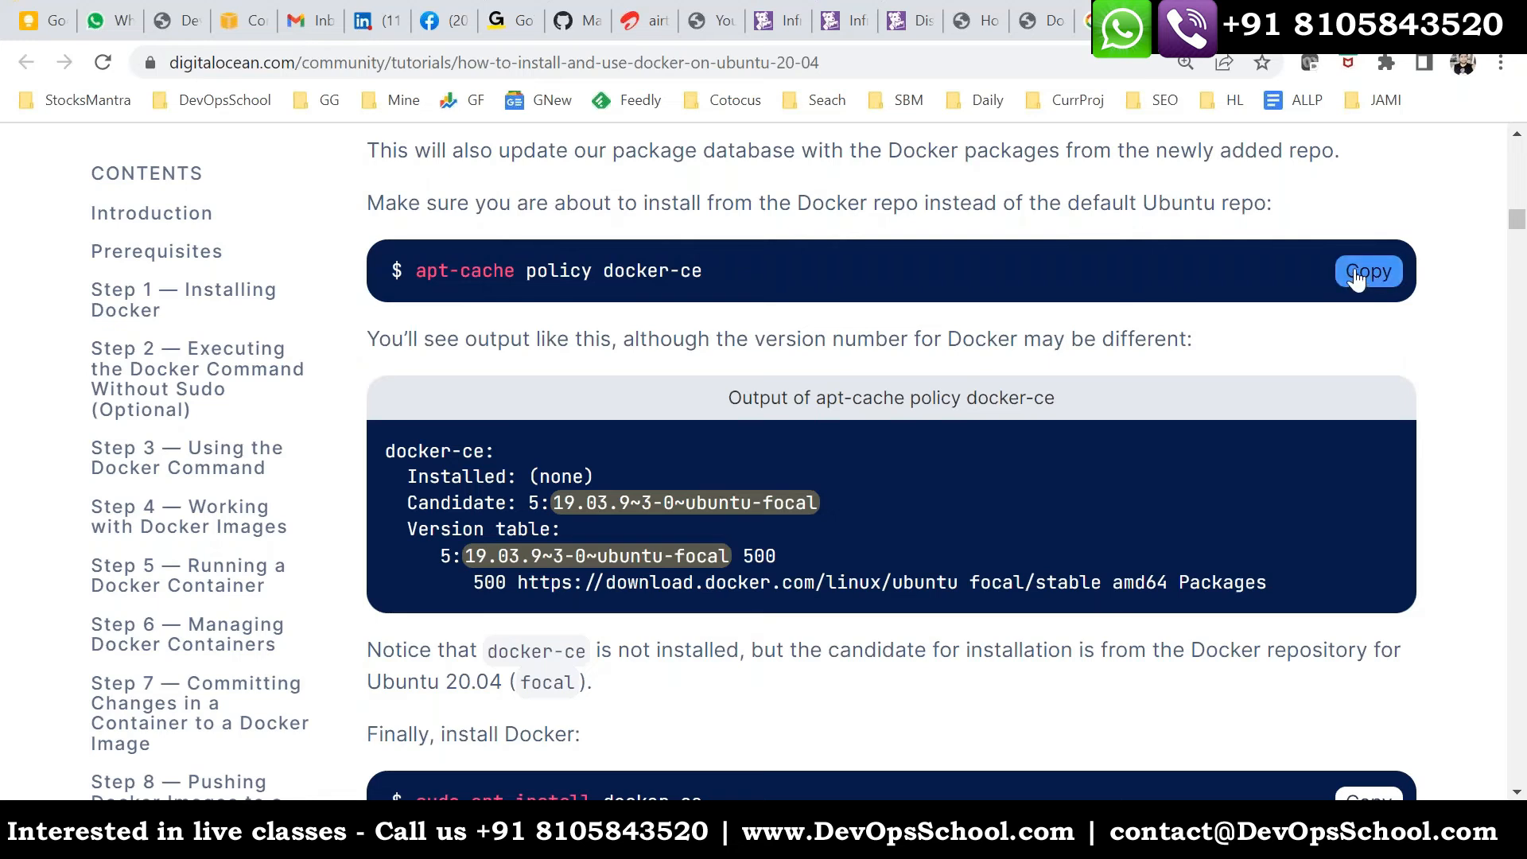
scroll(990, 438, "down", 3)
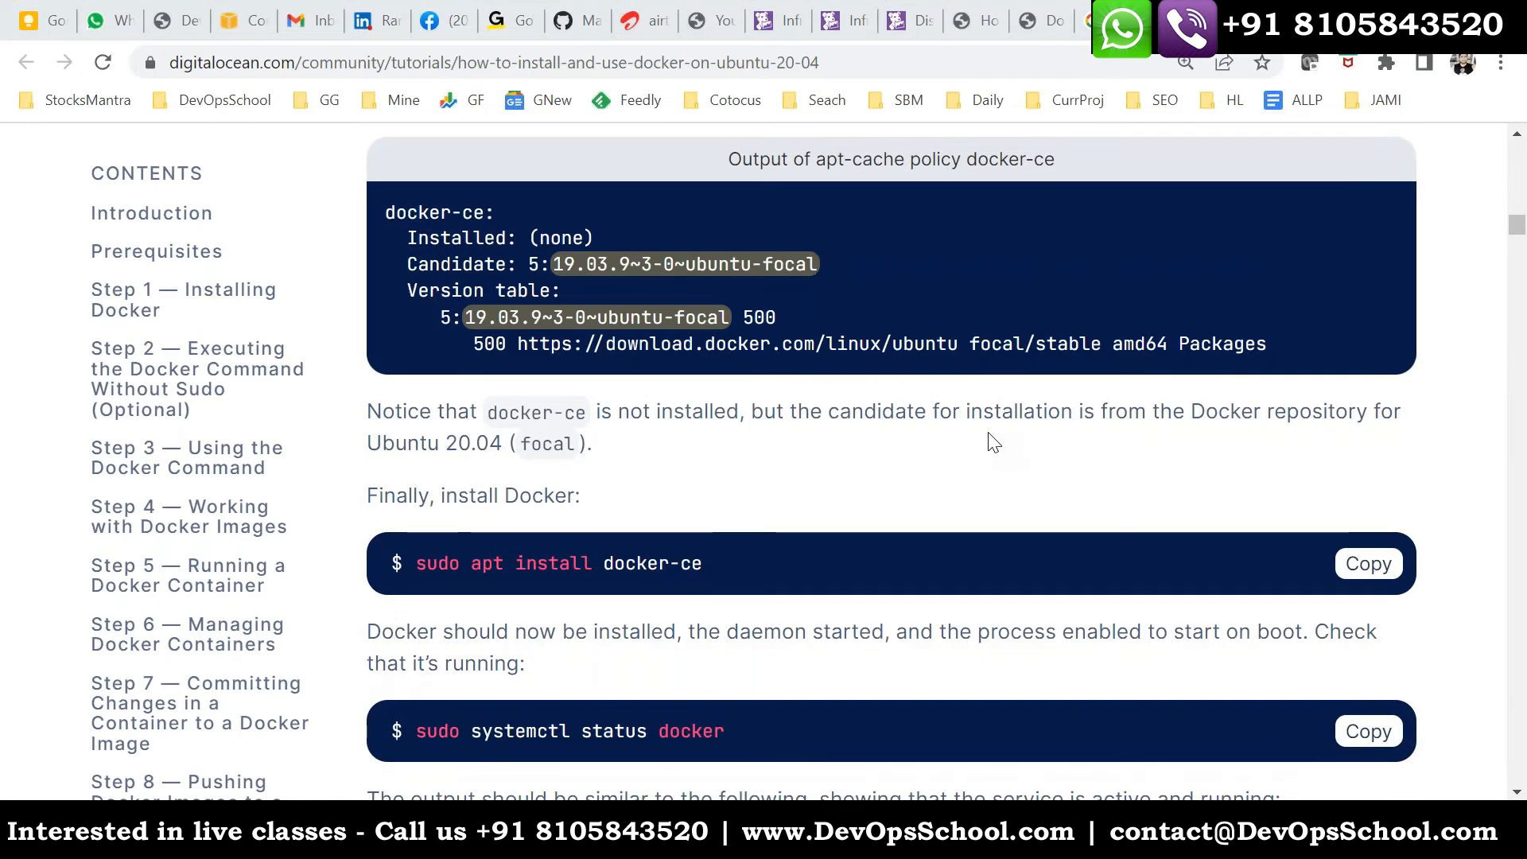
key("alt+Tab")
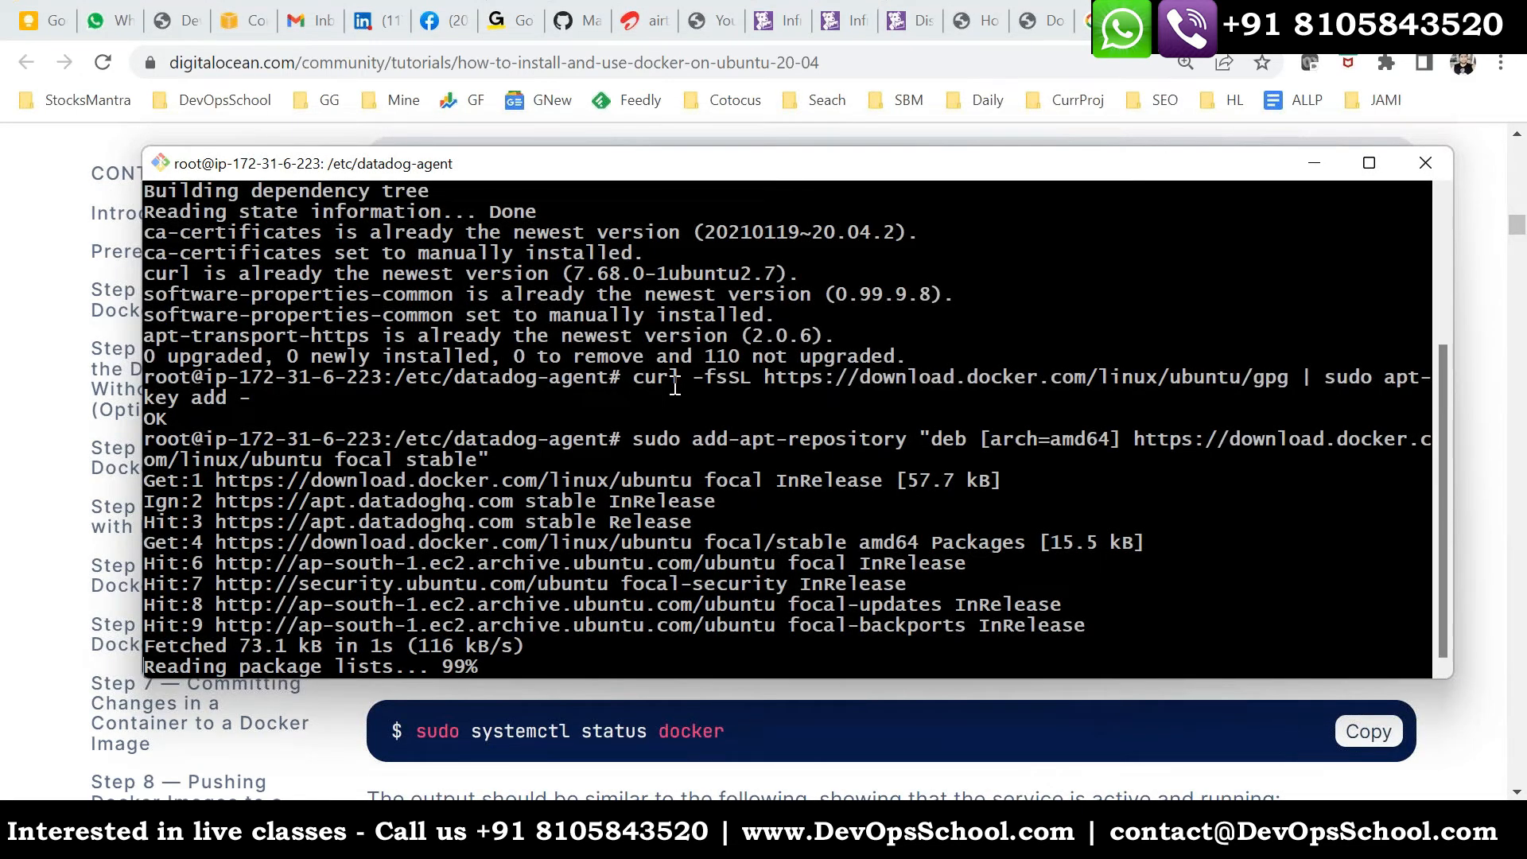
right_click(627, 362)
left_click(686, 441)
key("Return")
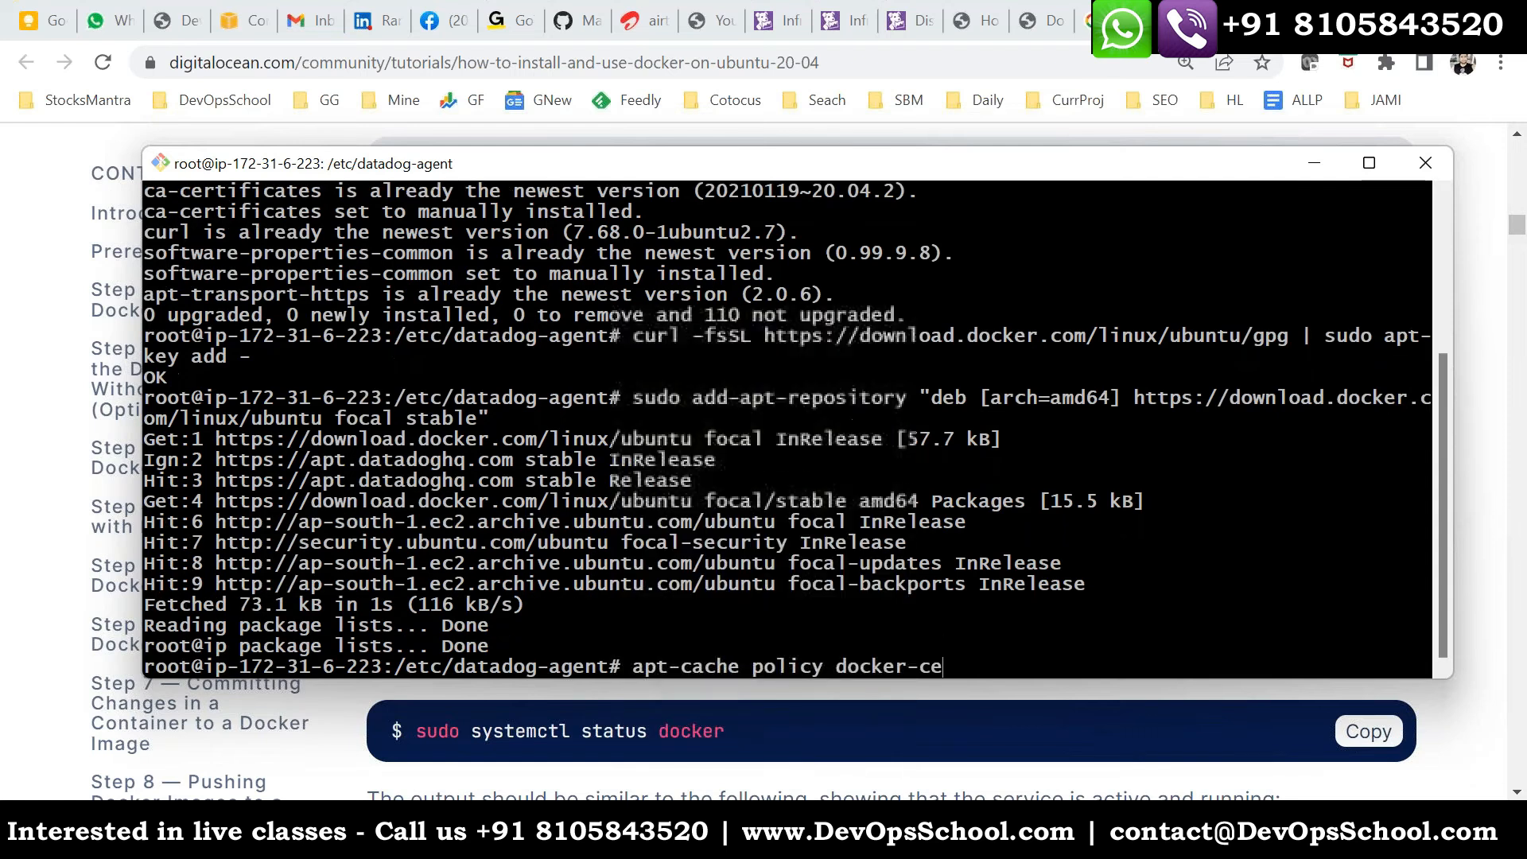
- Install Docker on the host by running the tutorial's sudo apt install docker-ce command and accepting the installation
key("alt+Tab")
scroll(1344, 521, "down", 1)
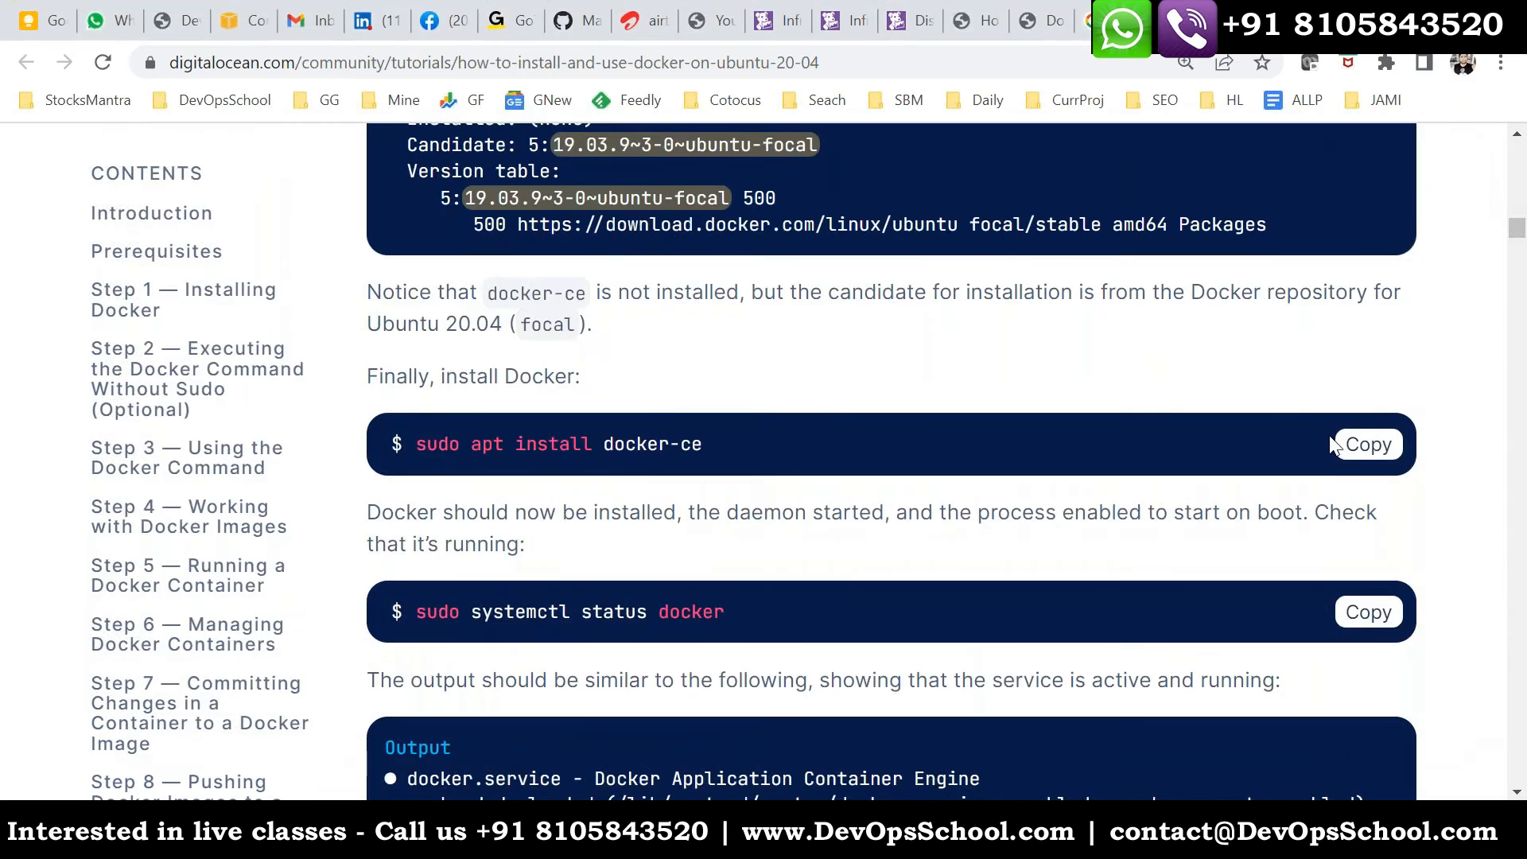
left_click(1323, 447)
key("alt+Tab")
right_click(726, 344)
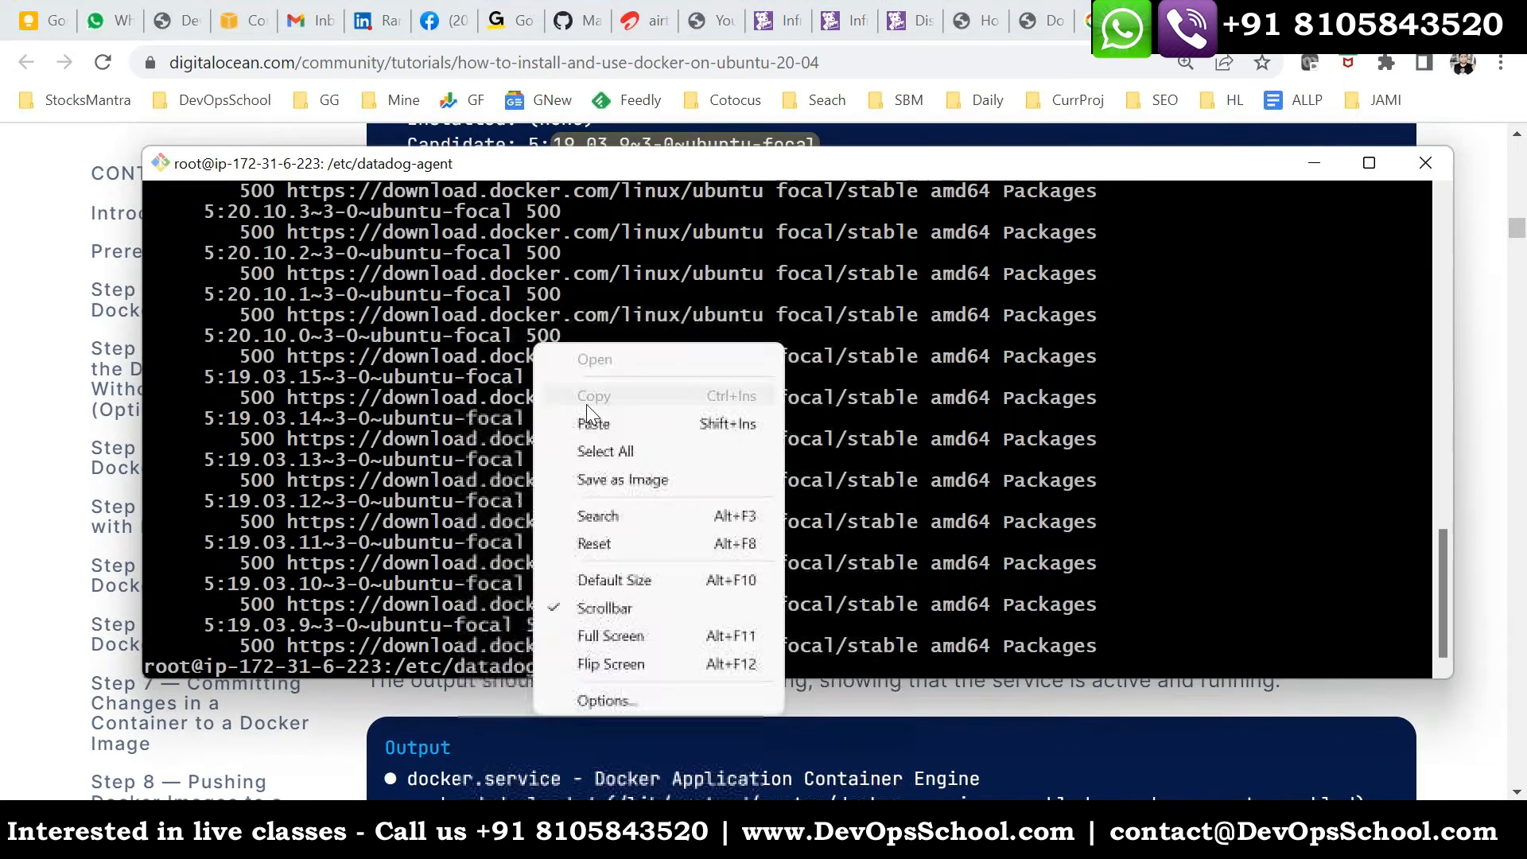
left_click(763, 419)
key("Return")
type("y")
key("Return")
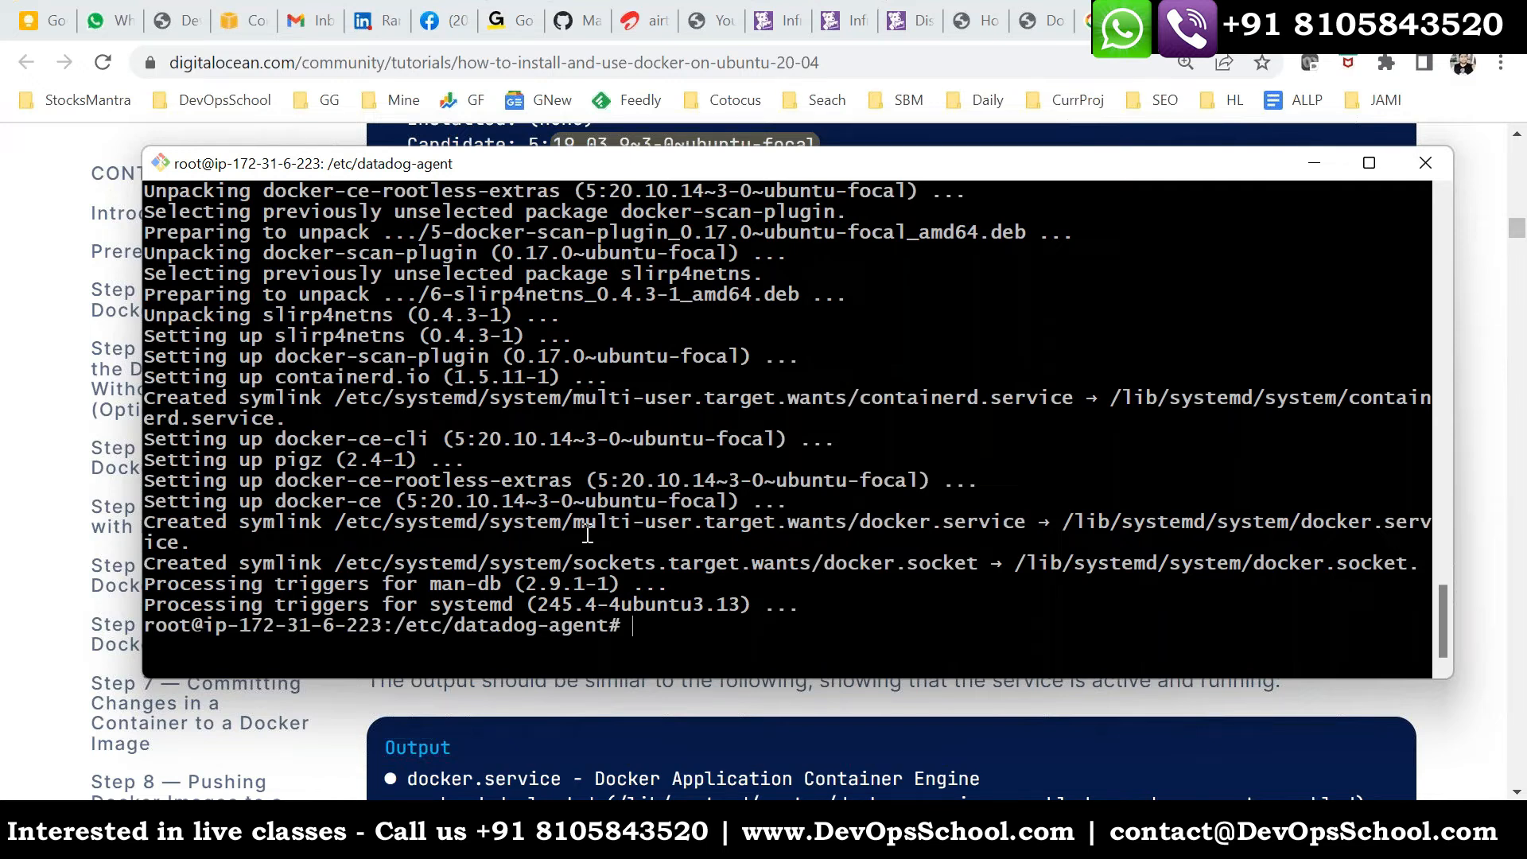
- Check the host for running Docker processes with ps -eaf | grep docker
type("ps")
key("BackSpace")
key("BackSpace")
type("ps -eaf | grep docker")
key("Return")
left_click_drag(237, 605, 702, 624)
left_click(788, 530)
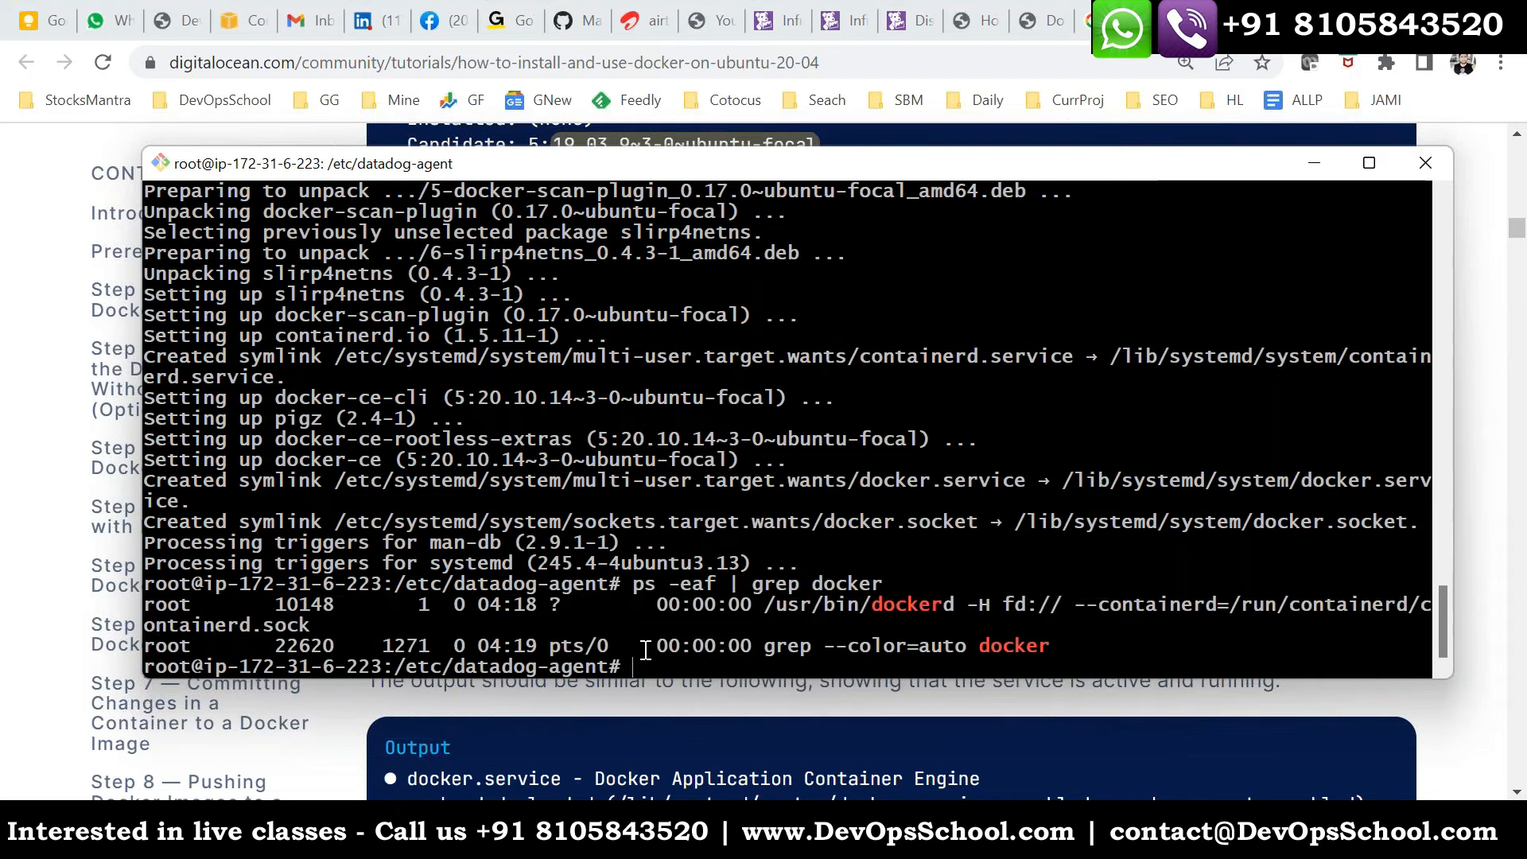
- Switch to Datadog in the browser, view the Linux host's containers and processes, and search its processes for docker
key("alt+Tab")
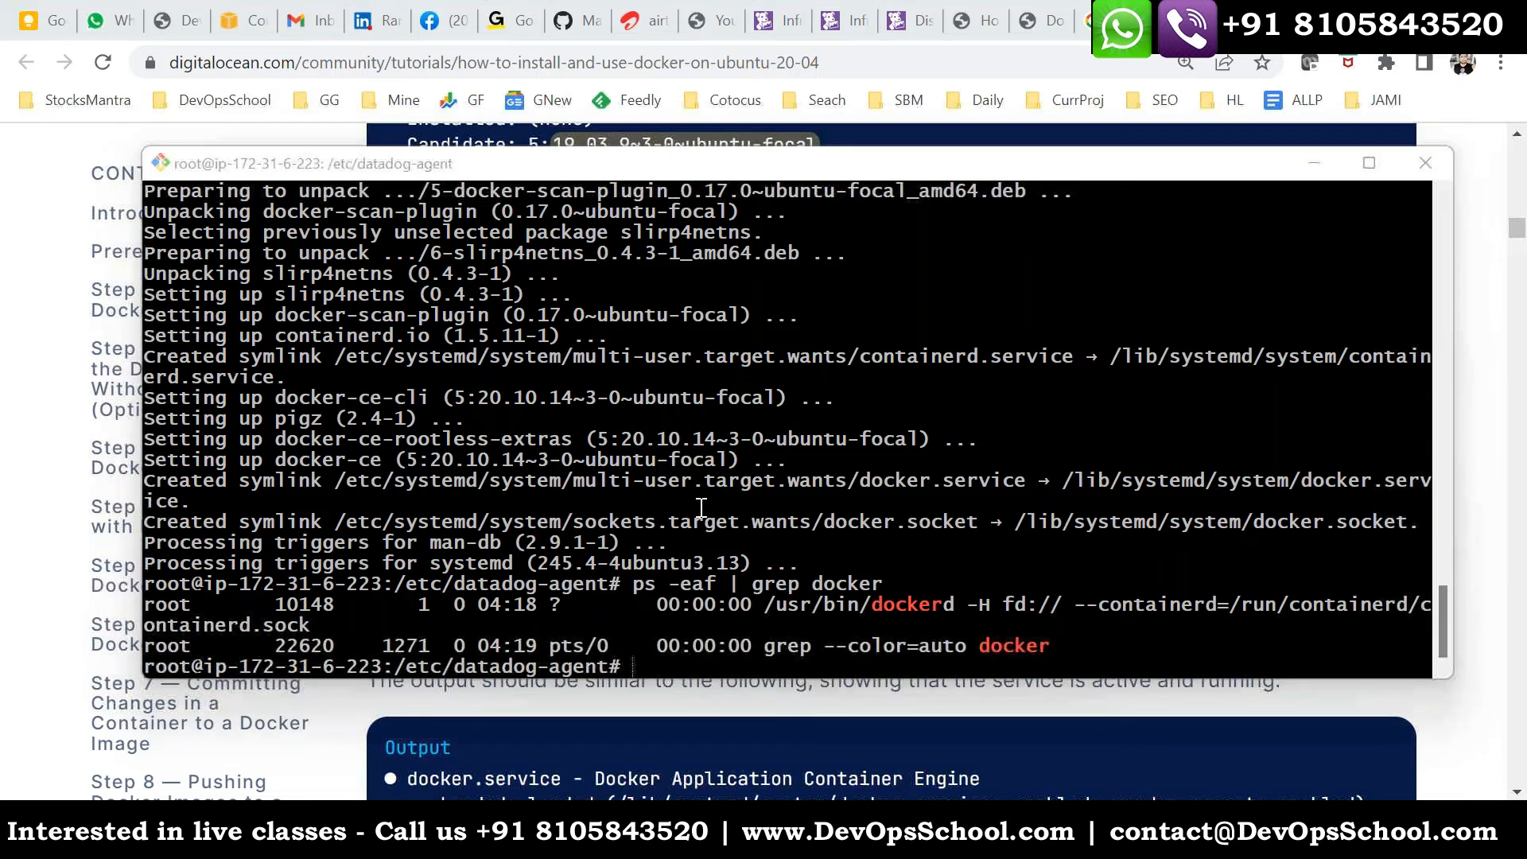
key("alt+Tab")
left_click(851, 21)
left_click(708, 237)
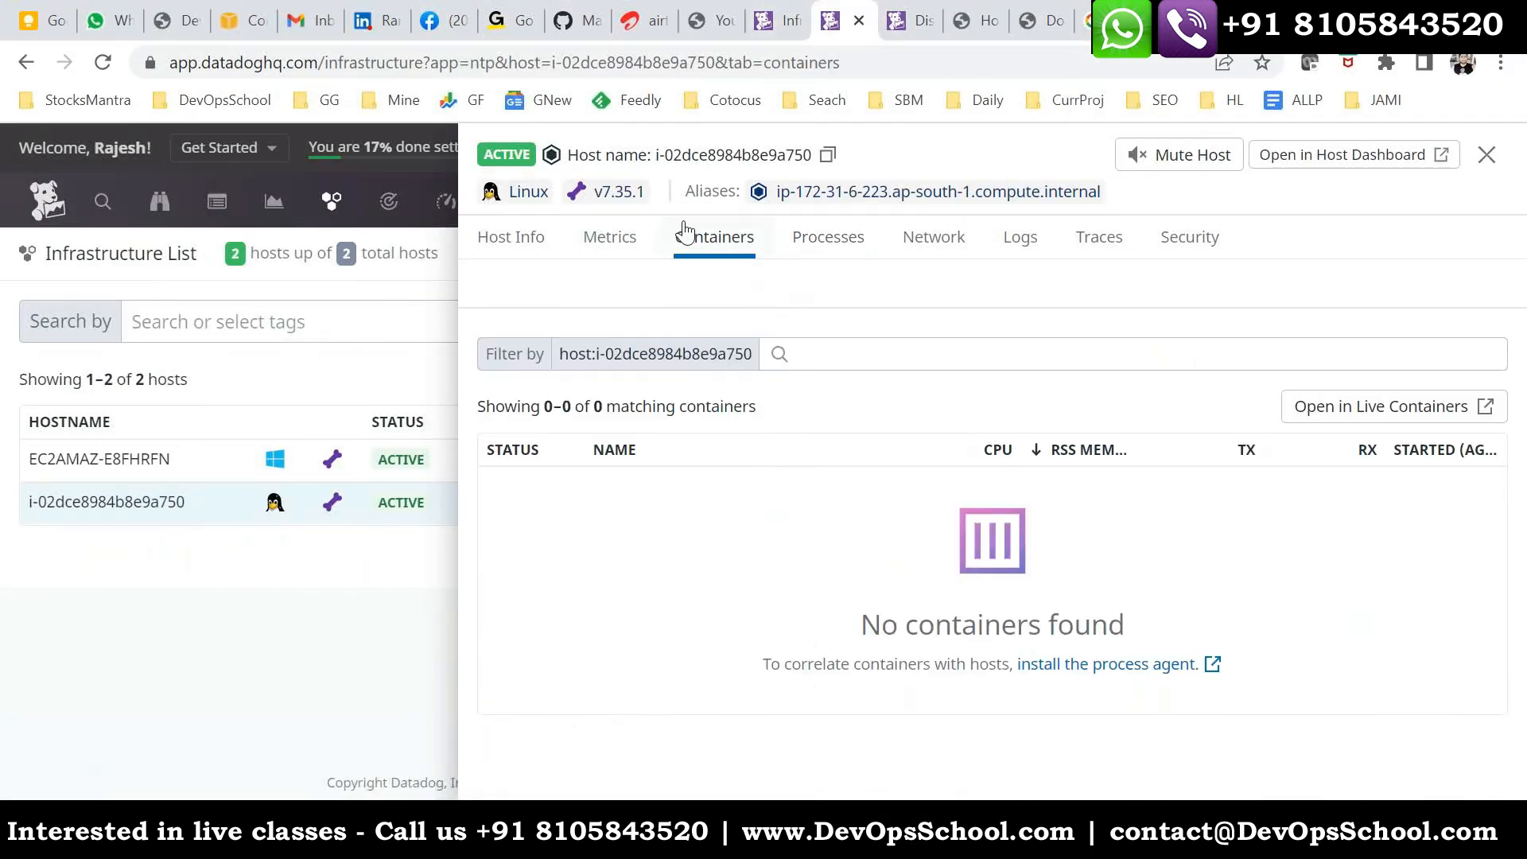
left_click(819, 239)
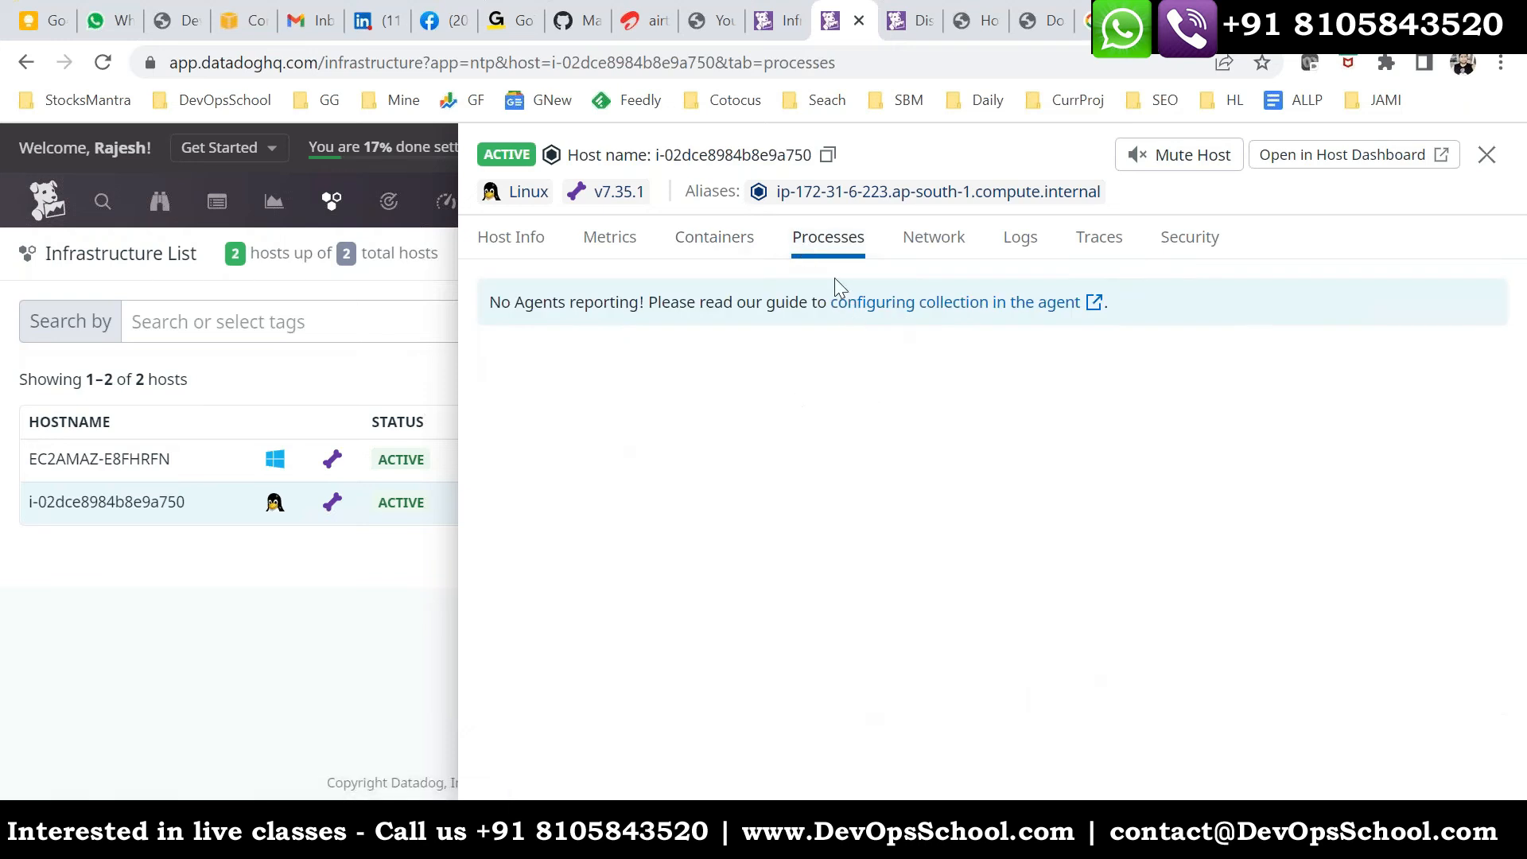
scroll(703, 557, "down", 2)
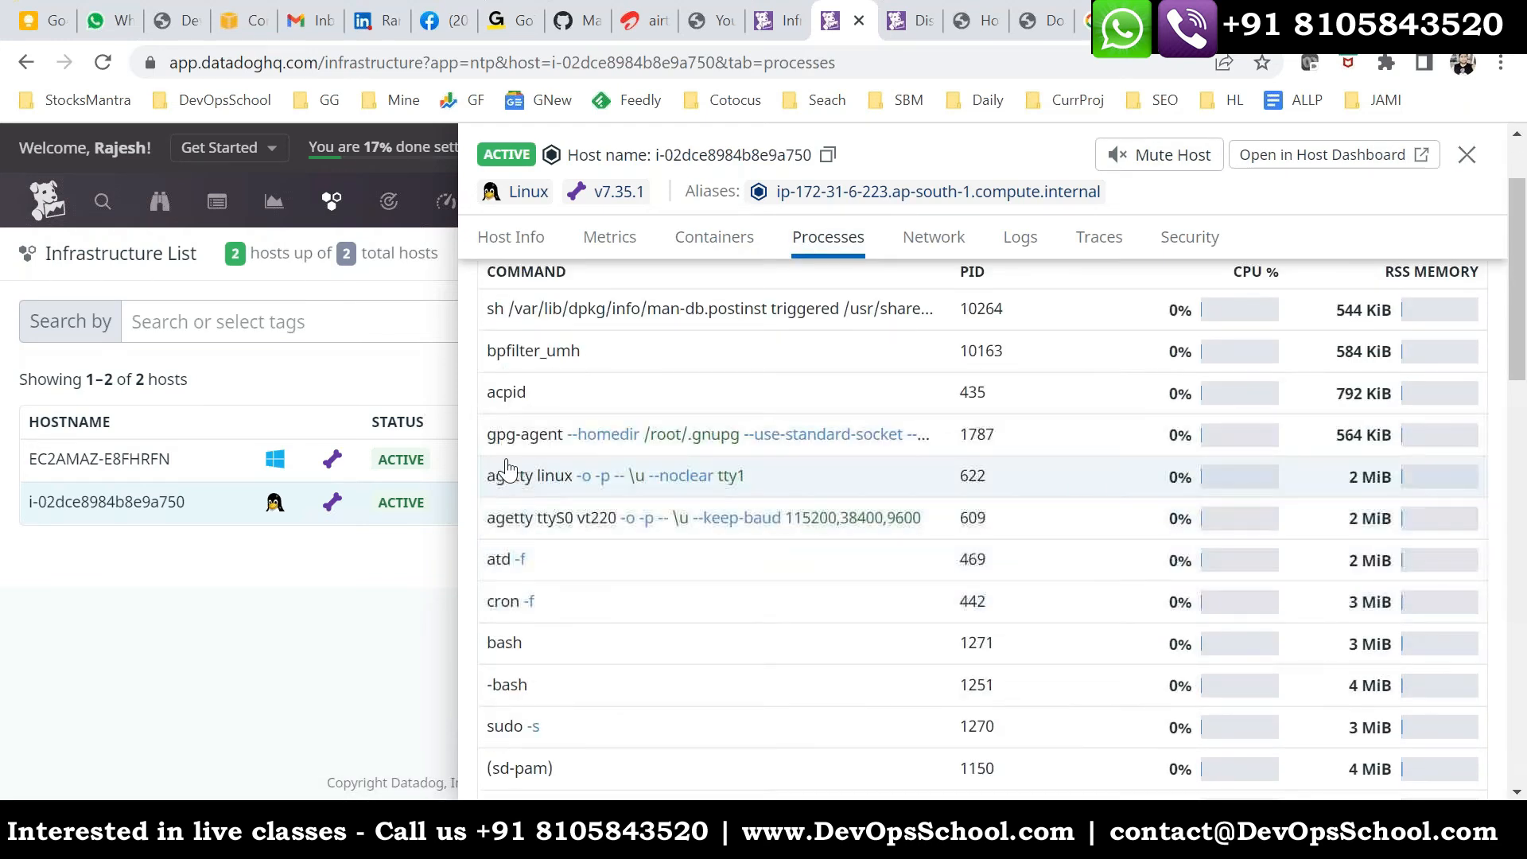
scroll(628, 614, "down", 7)
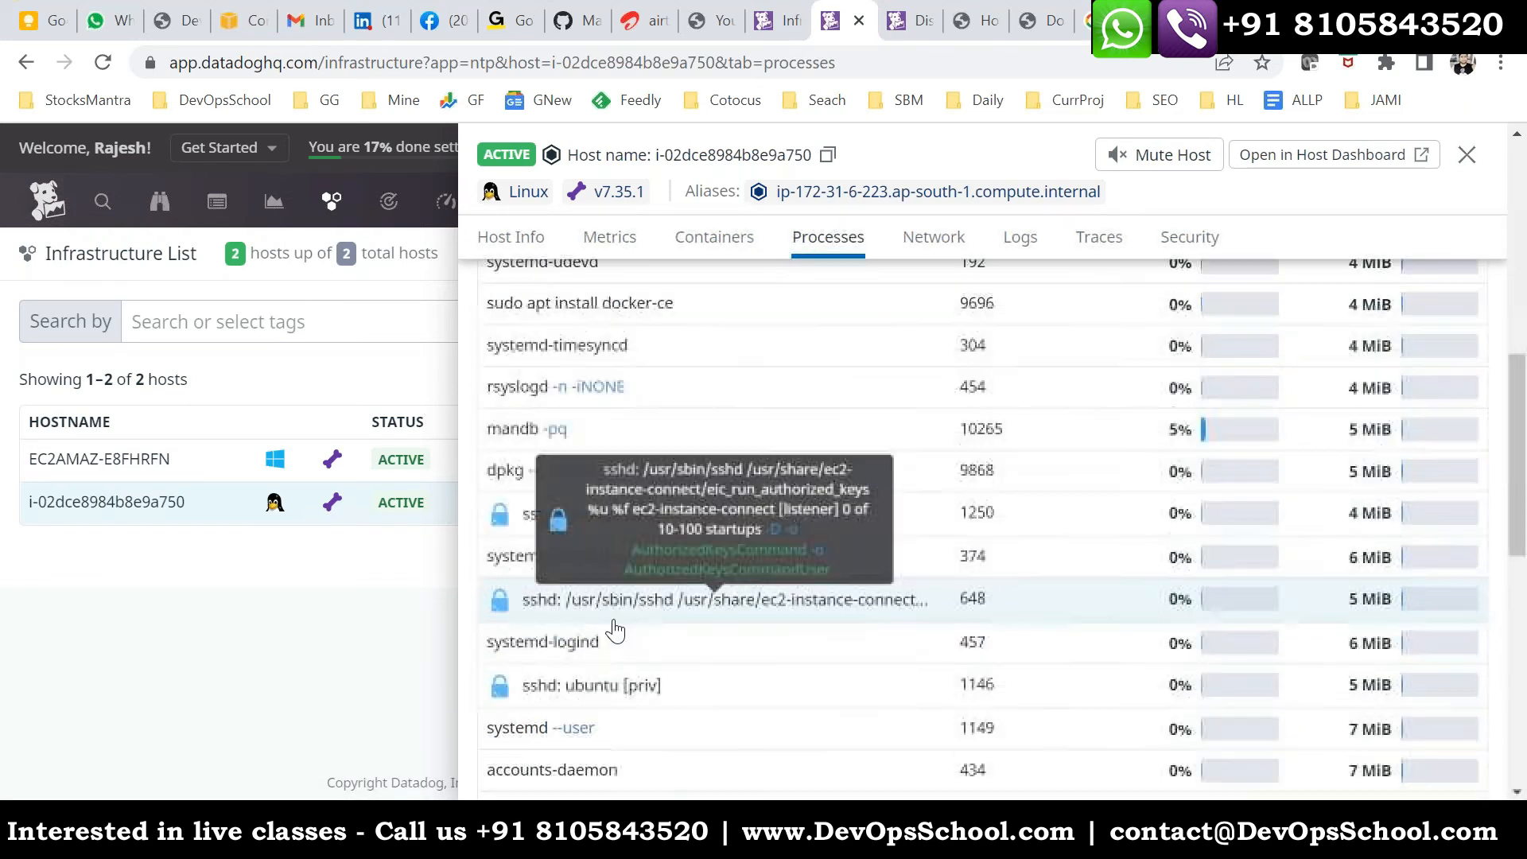
scroll(617, 630, "down", 9)
scroll(1040, 493, "up", 18)
left_click(776, 295)
type("docke")
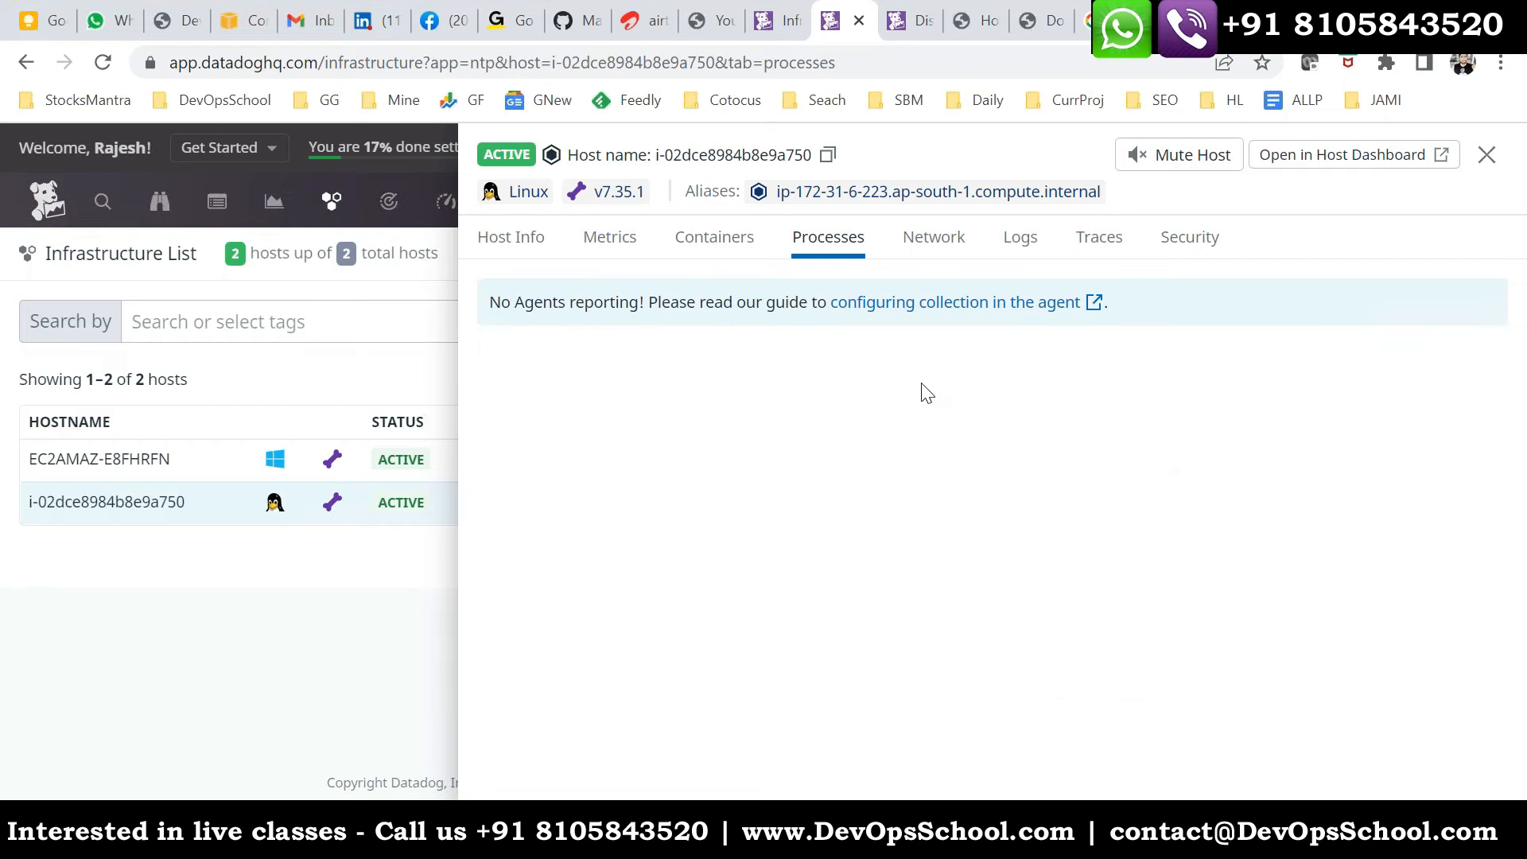
- Compare the Linux host's container and process views again and filter the process list by docker
left_click(720, 238)
left_click(827, 243)
left_click(733, 244)
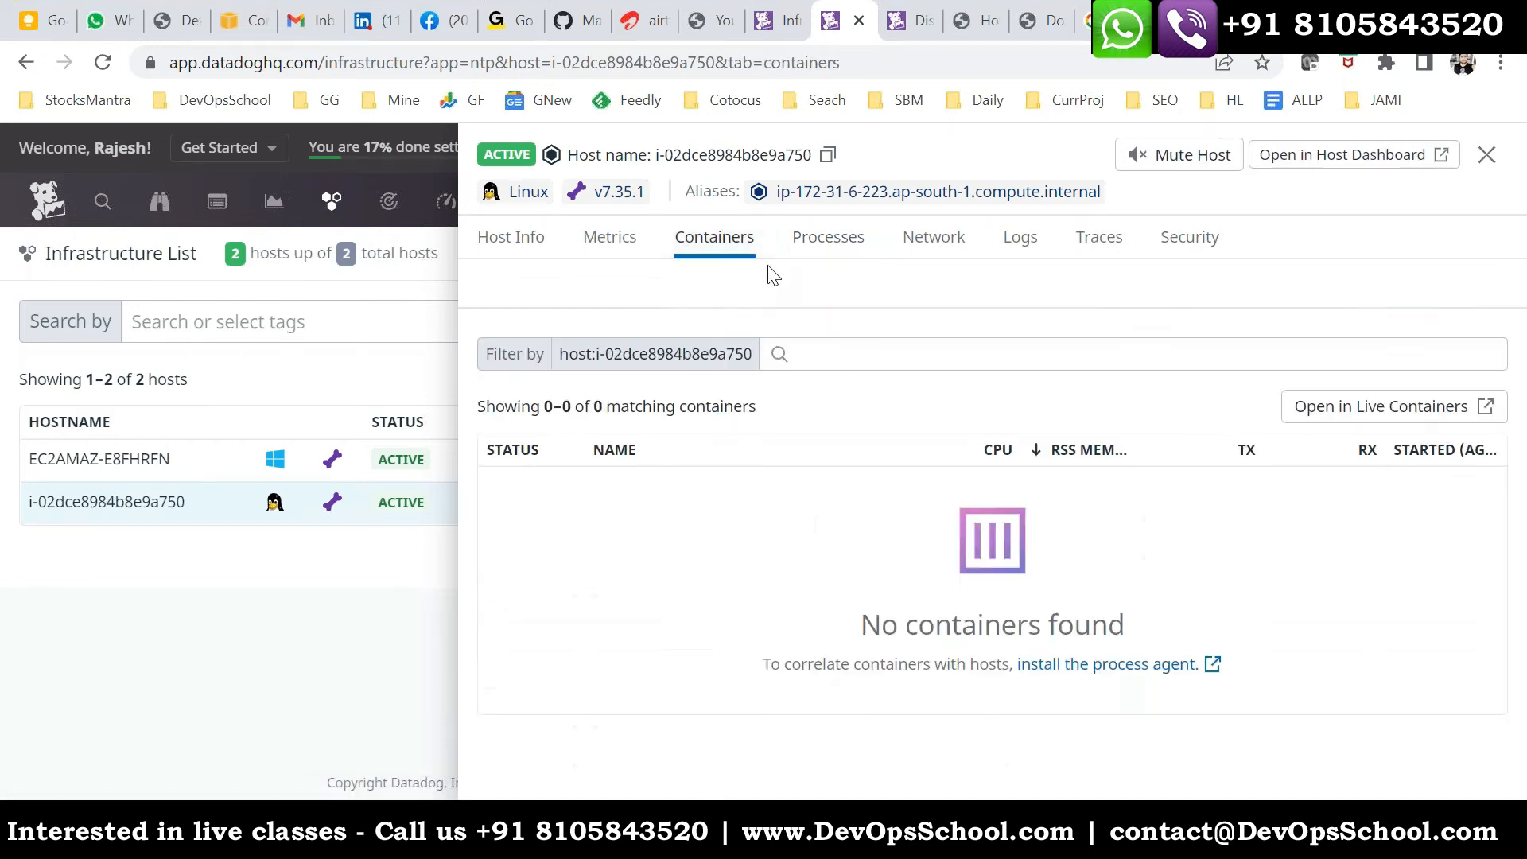
left_click(806, 245)
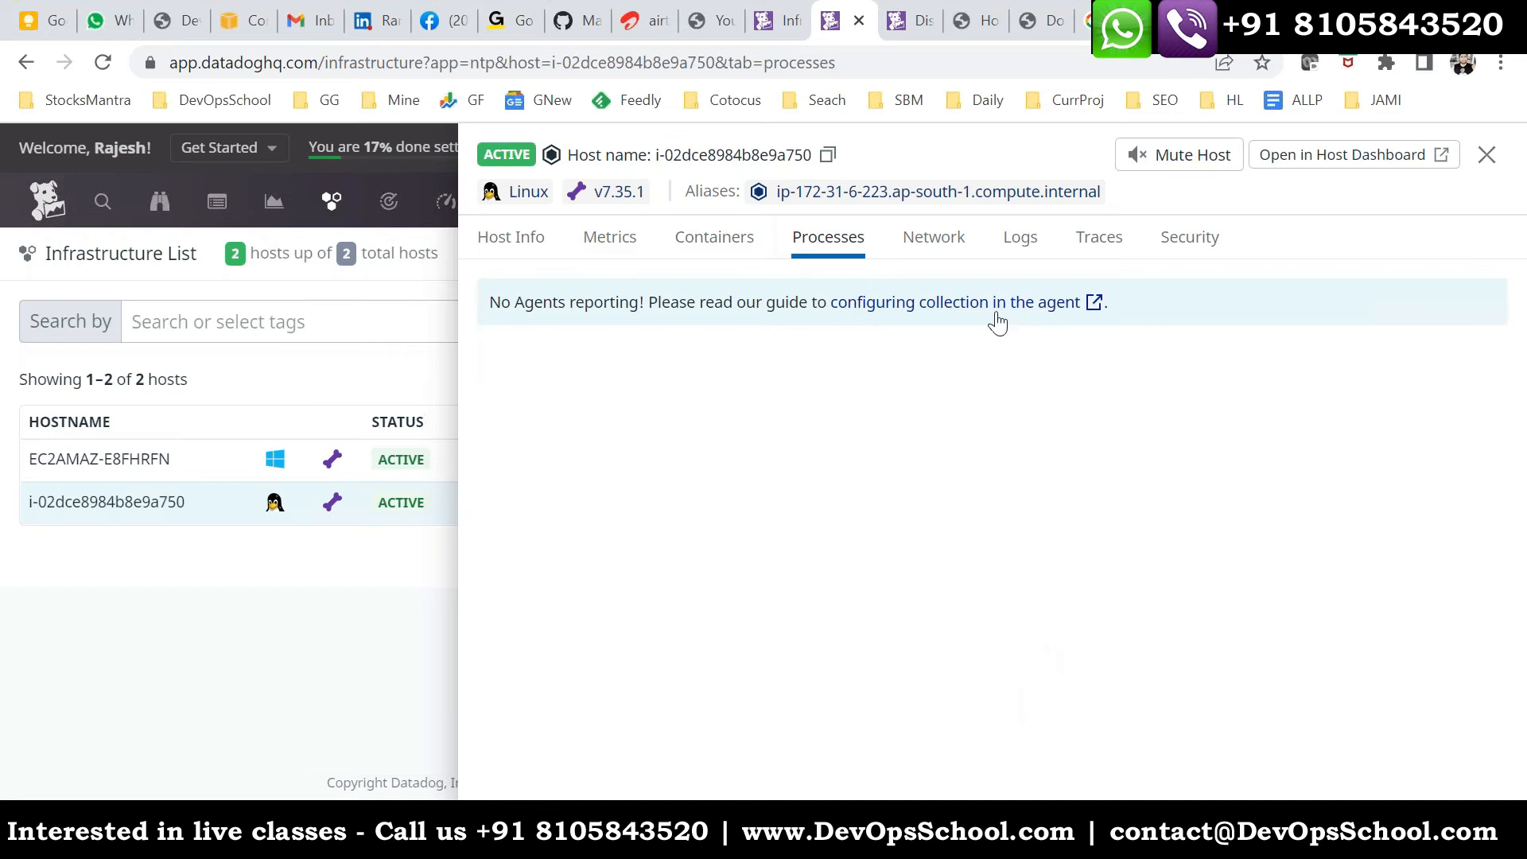
left_click(795, 295)
type("docker")
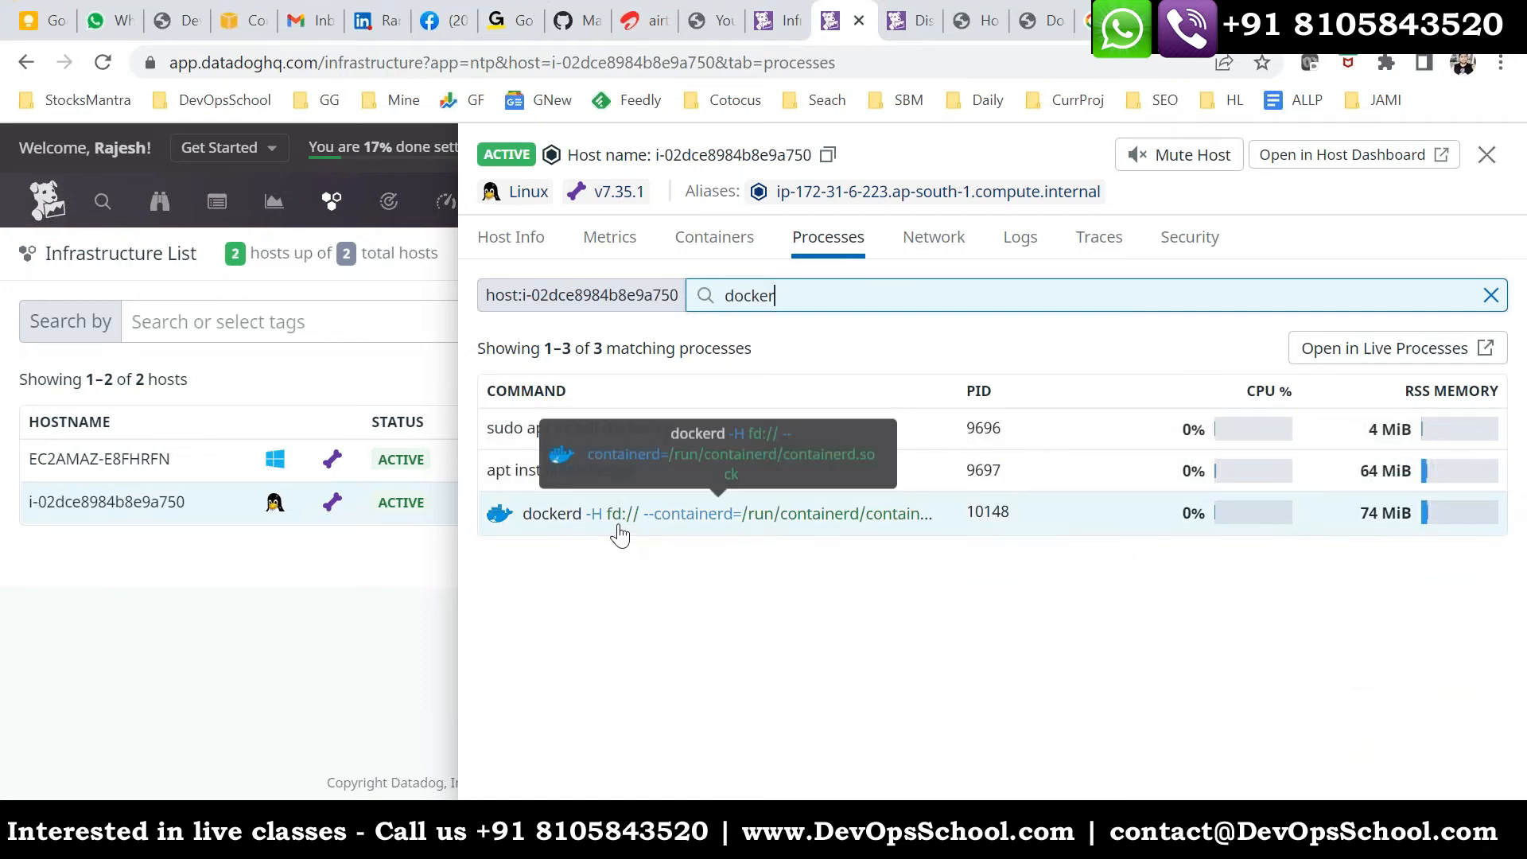
- Check the Linux host's container list in Datadog
left_click(731, 240)
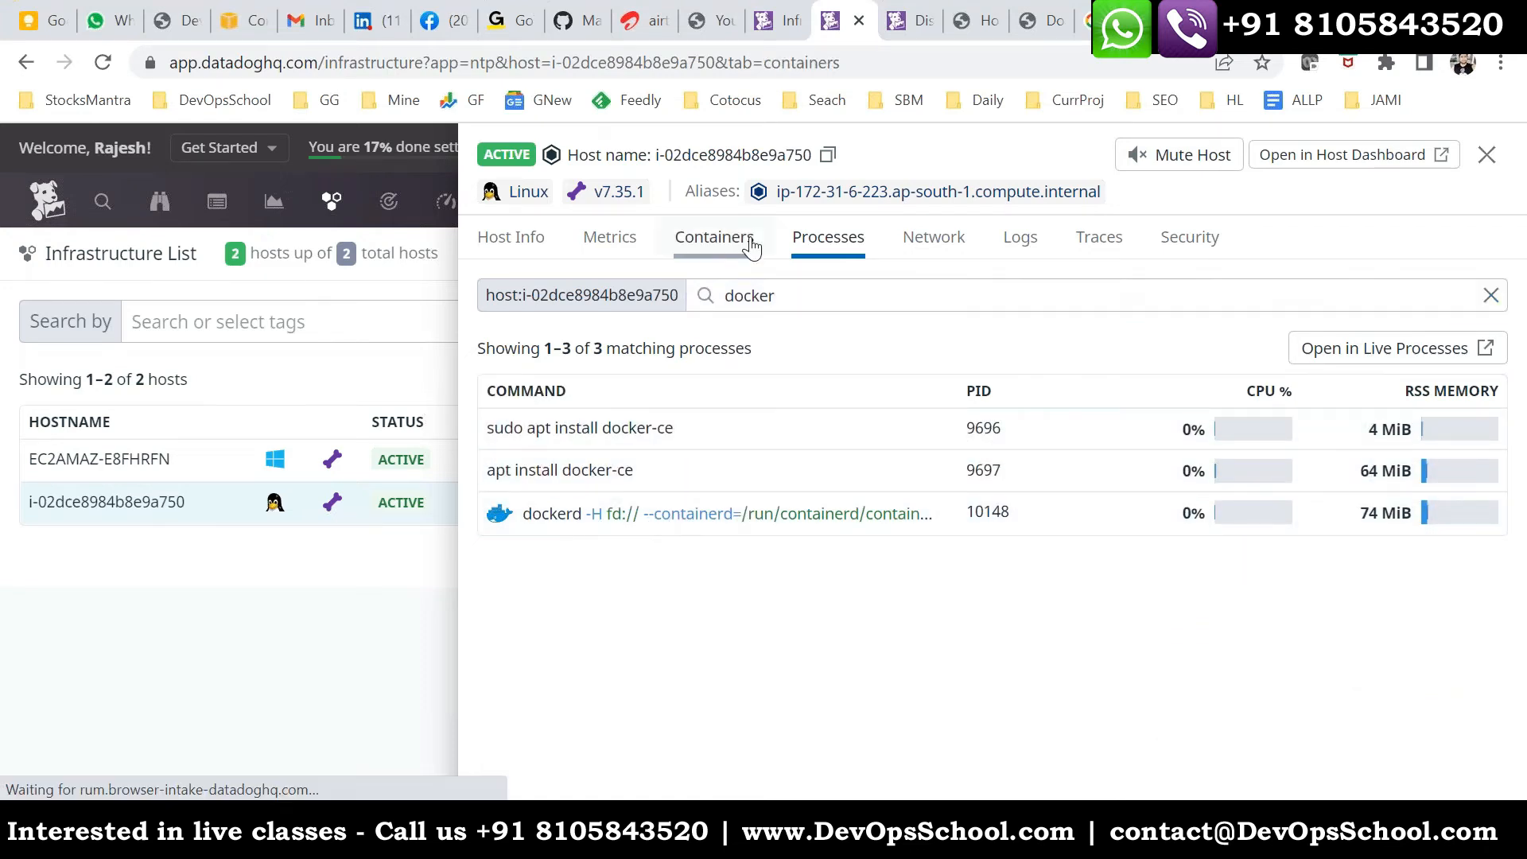
left_click(815, 355)
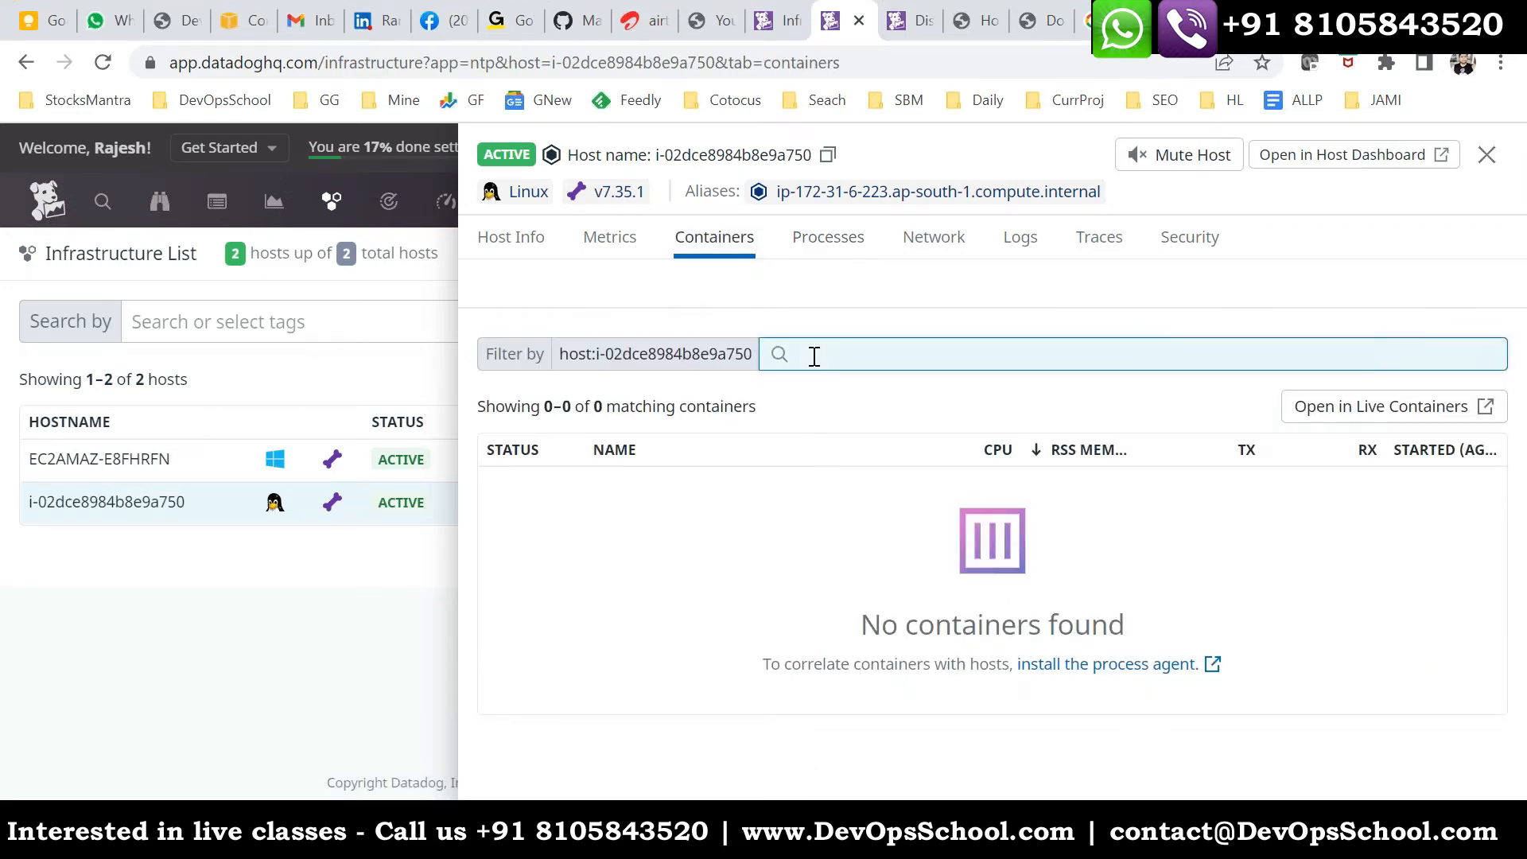
left_click_drag(861, 625, 1104, 621)
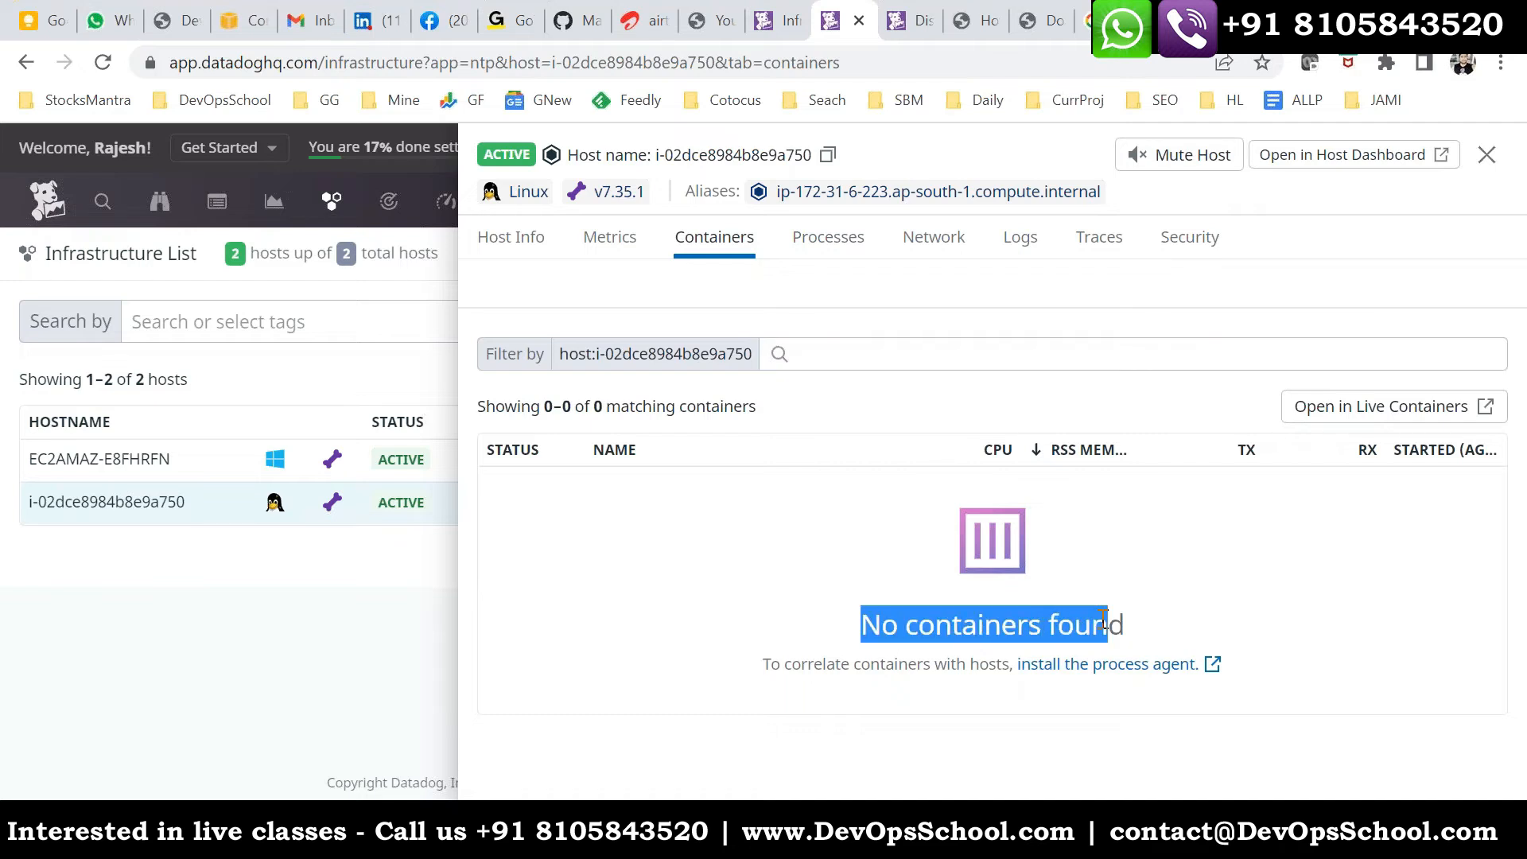
- Switch to the host's terminal, clear it, and start a detached Ubuntu container with docker run -itd ubuntu
mouse_move(1037, 834)
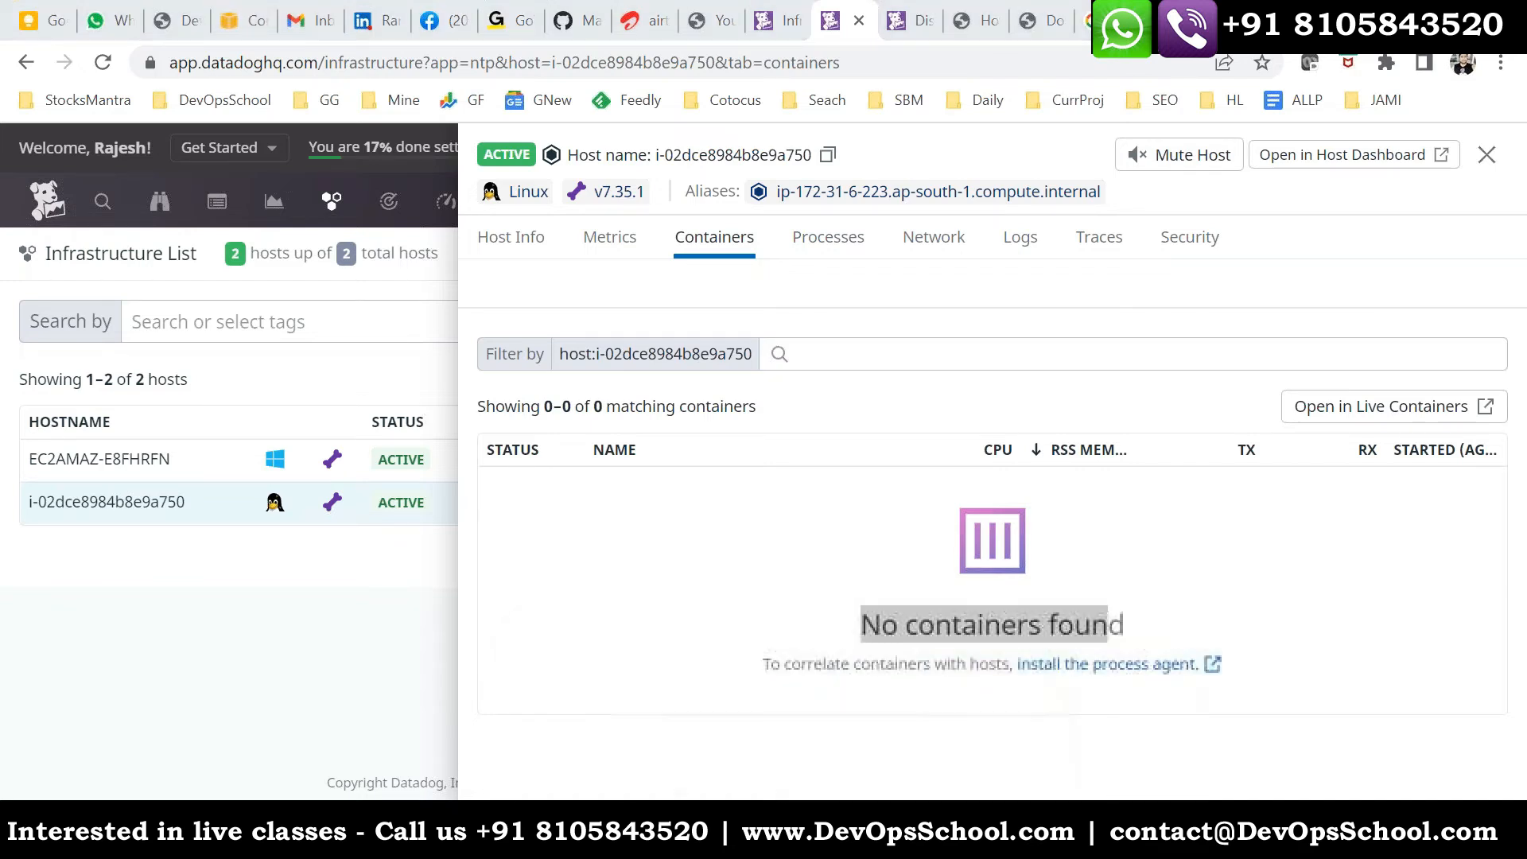
left_click(889, 723)
type("c;e")
key("BackSpace")
key("BackSpace")
type("lear")
key("Return")
type("docker")
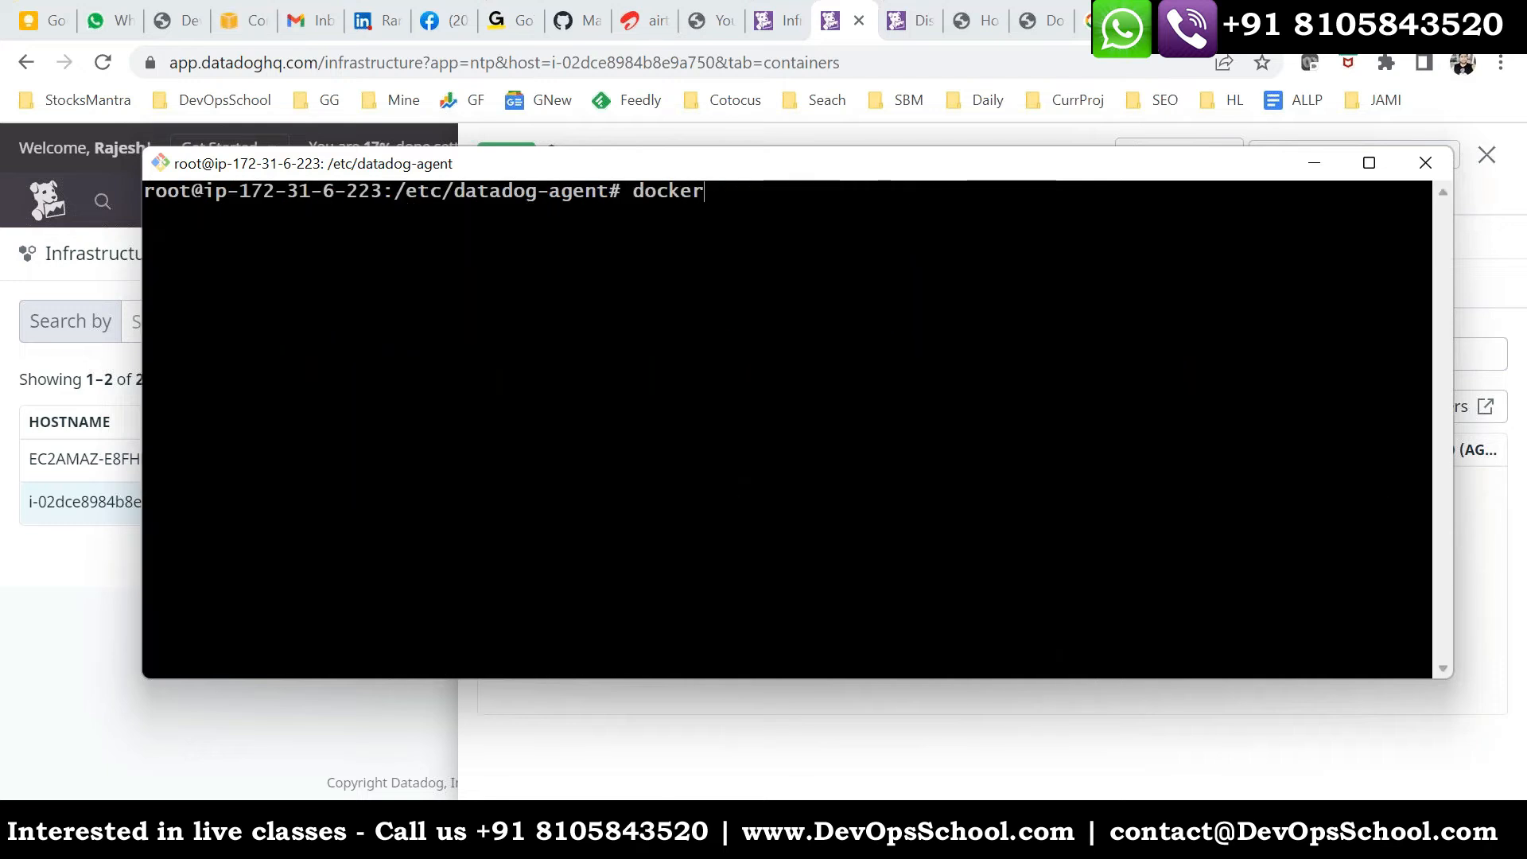
type(" run -itd ubuntu")
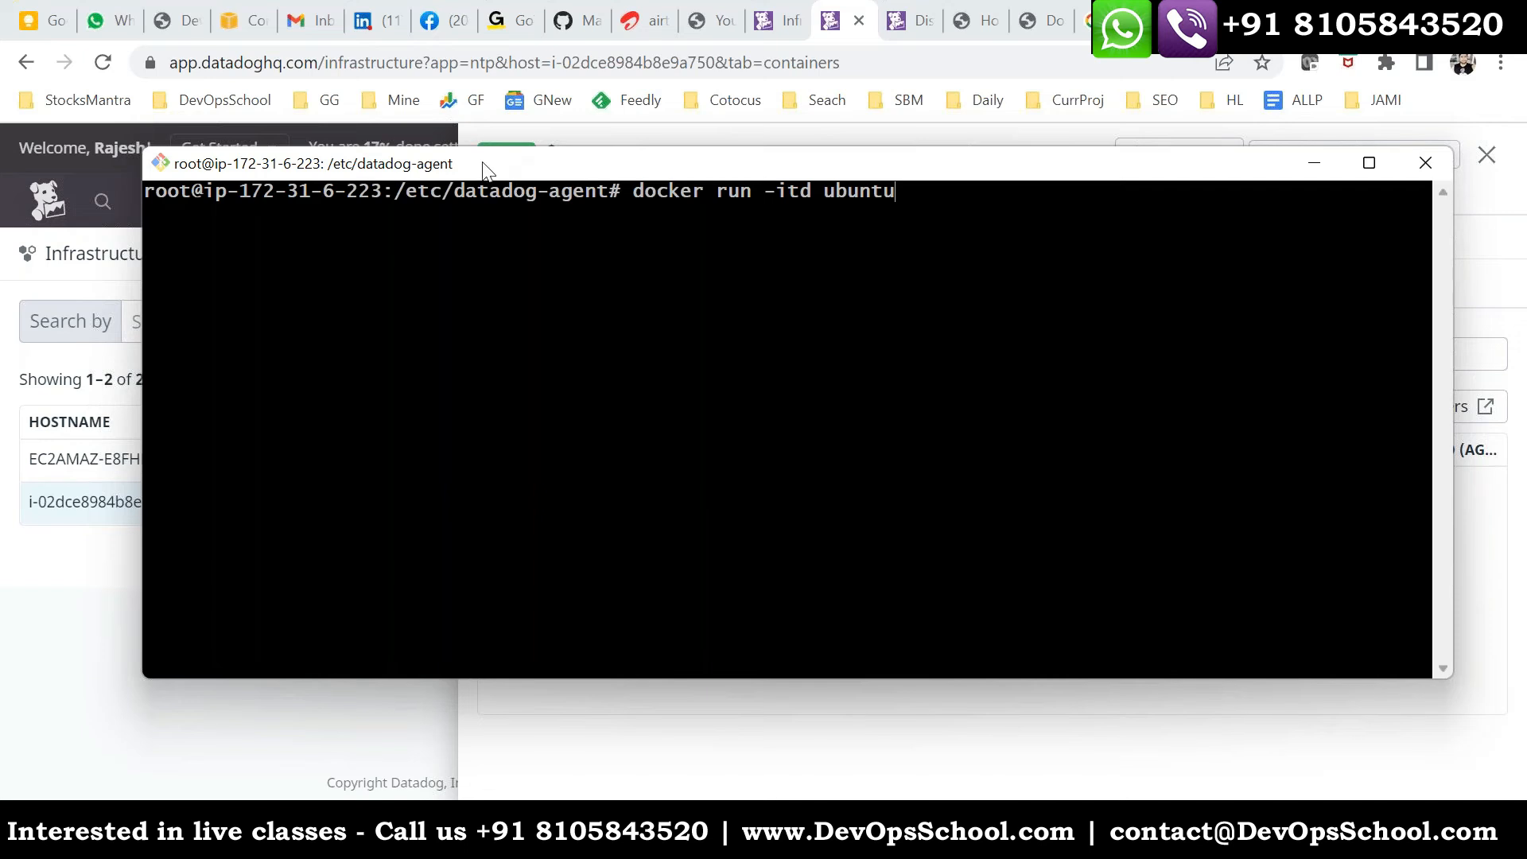
mouse_move(487, 164)
left_mouse_down()
mouse_move(393, 151)
mouse_move(493, 191)
left_mouse_up()
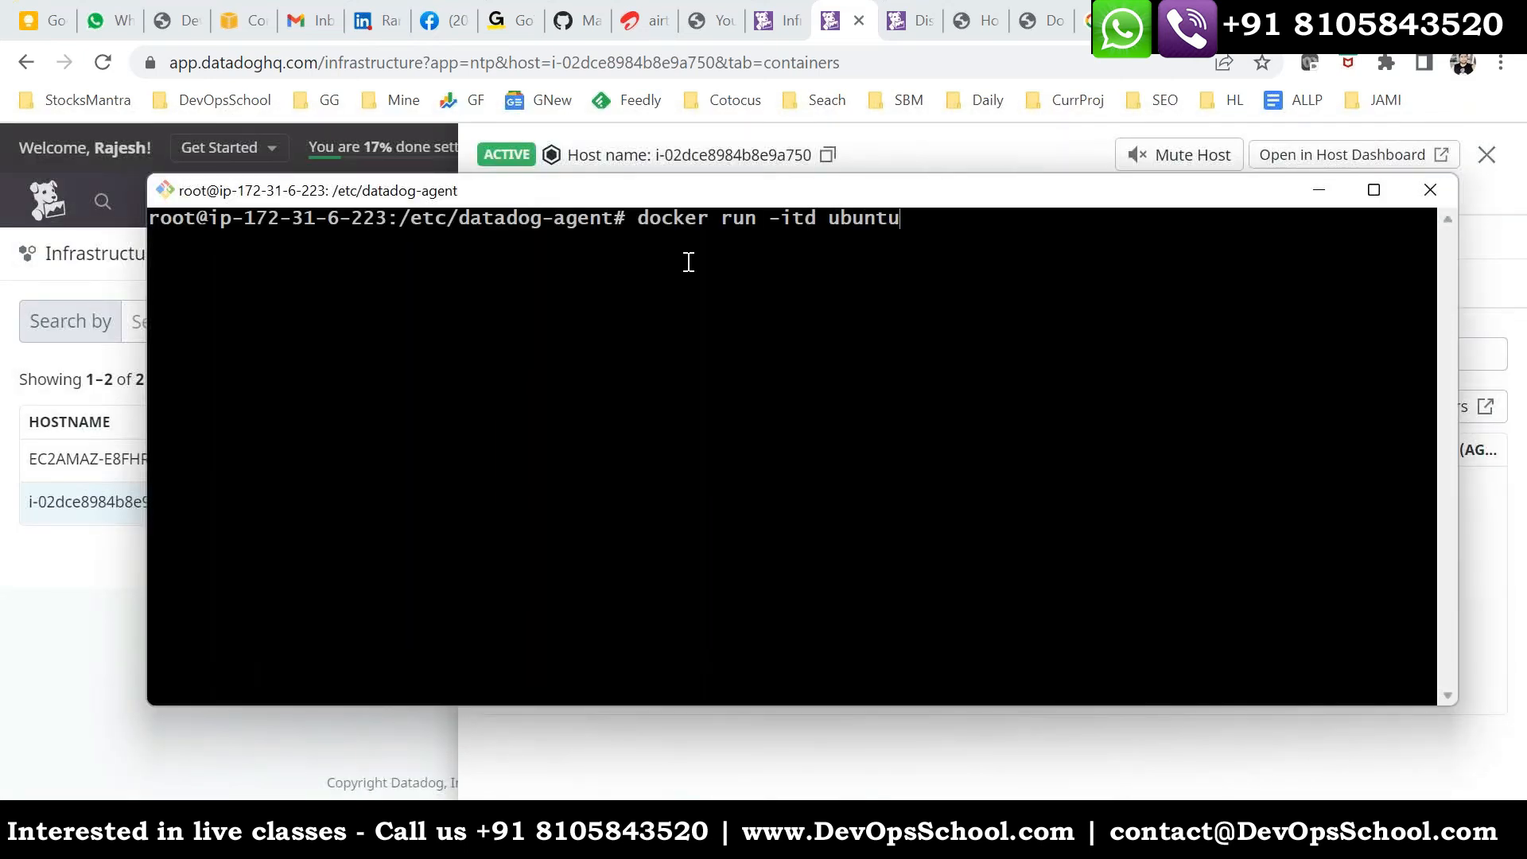
key("Return")
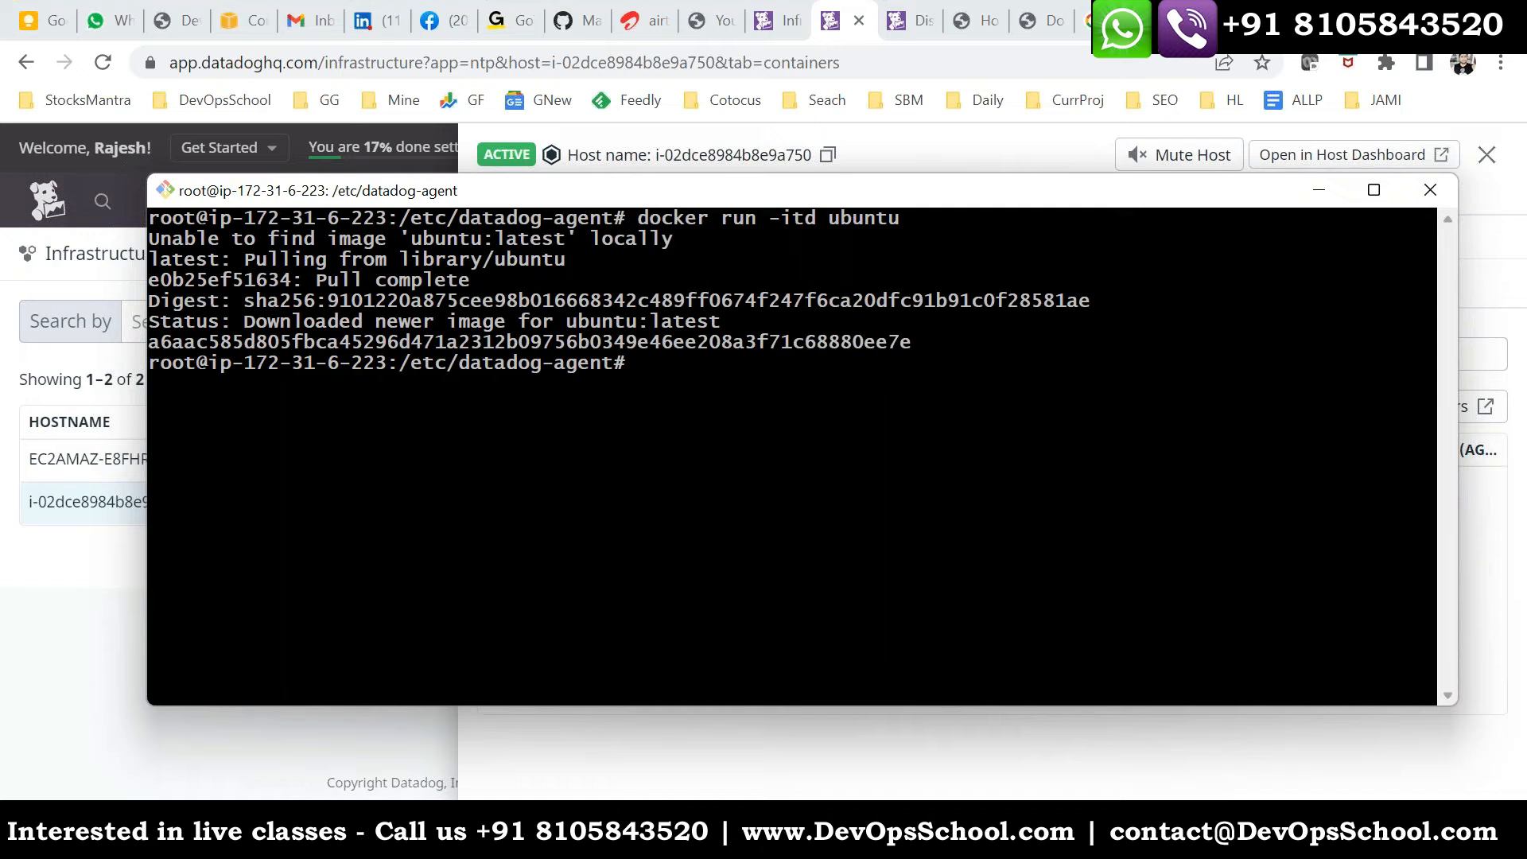
- Start two more detached Ubuntu containers by repeating docker run -itd ubuntu
key("Up")
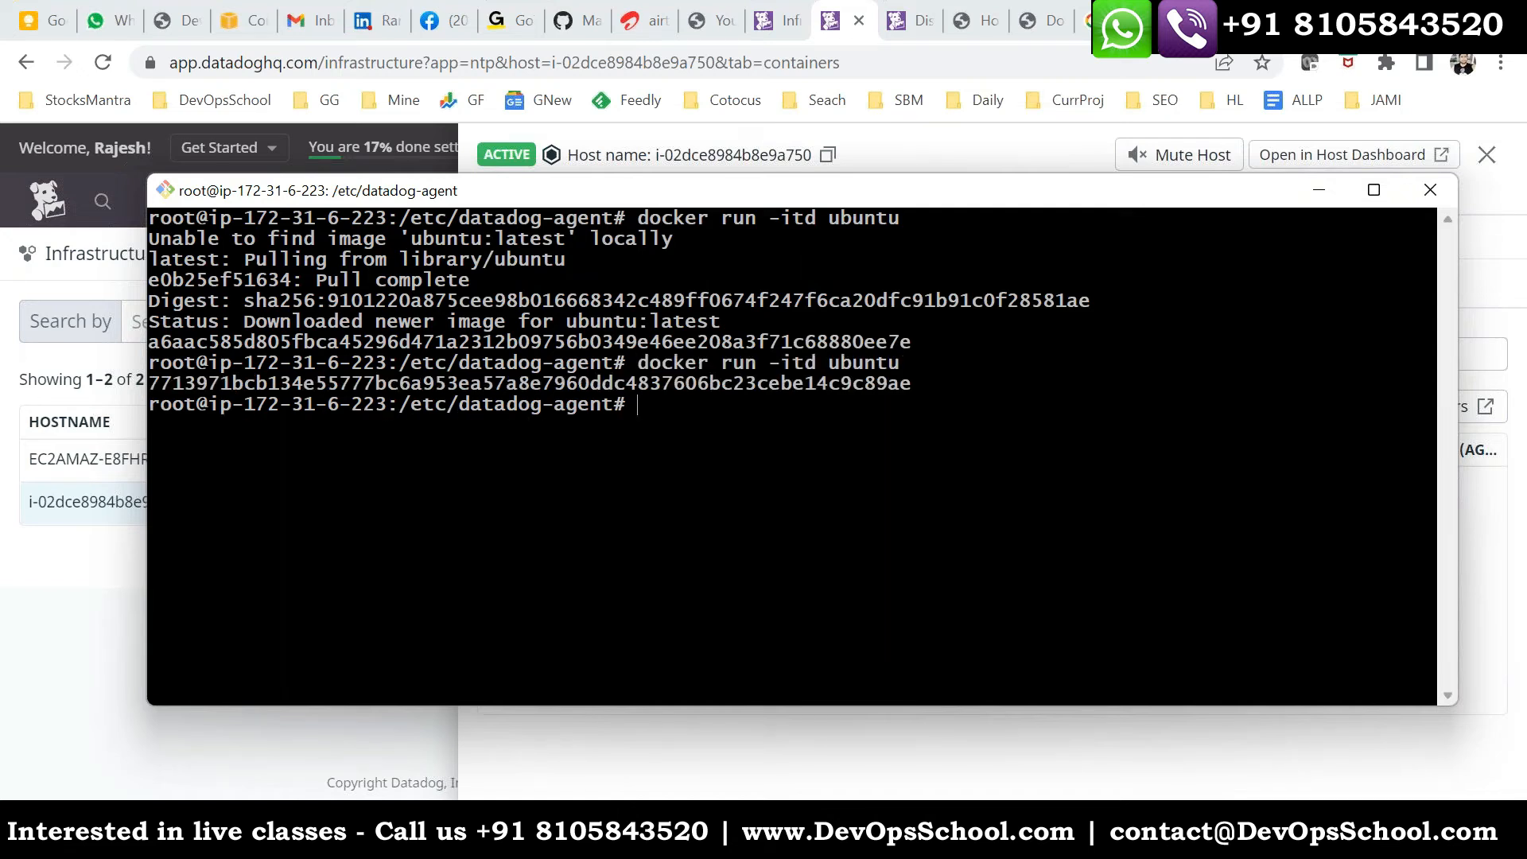
key("Up")
key("Return")
- Clear the terminal and list the running containers with docker ps
type("cle")
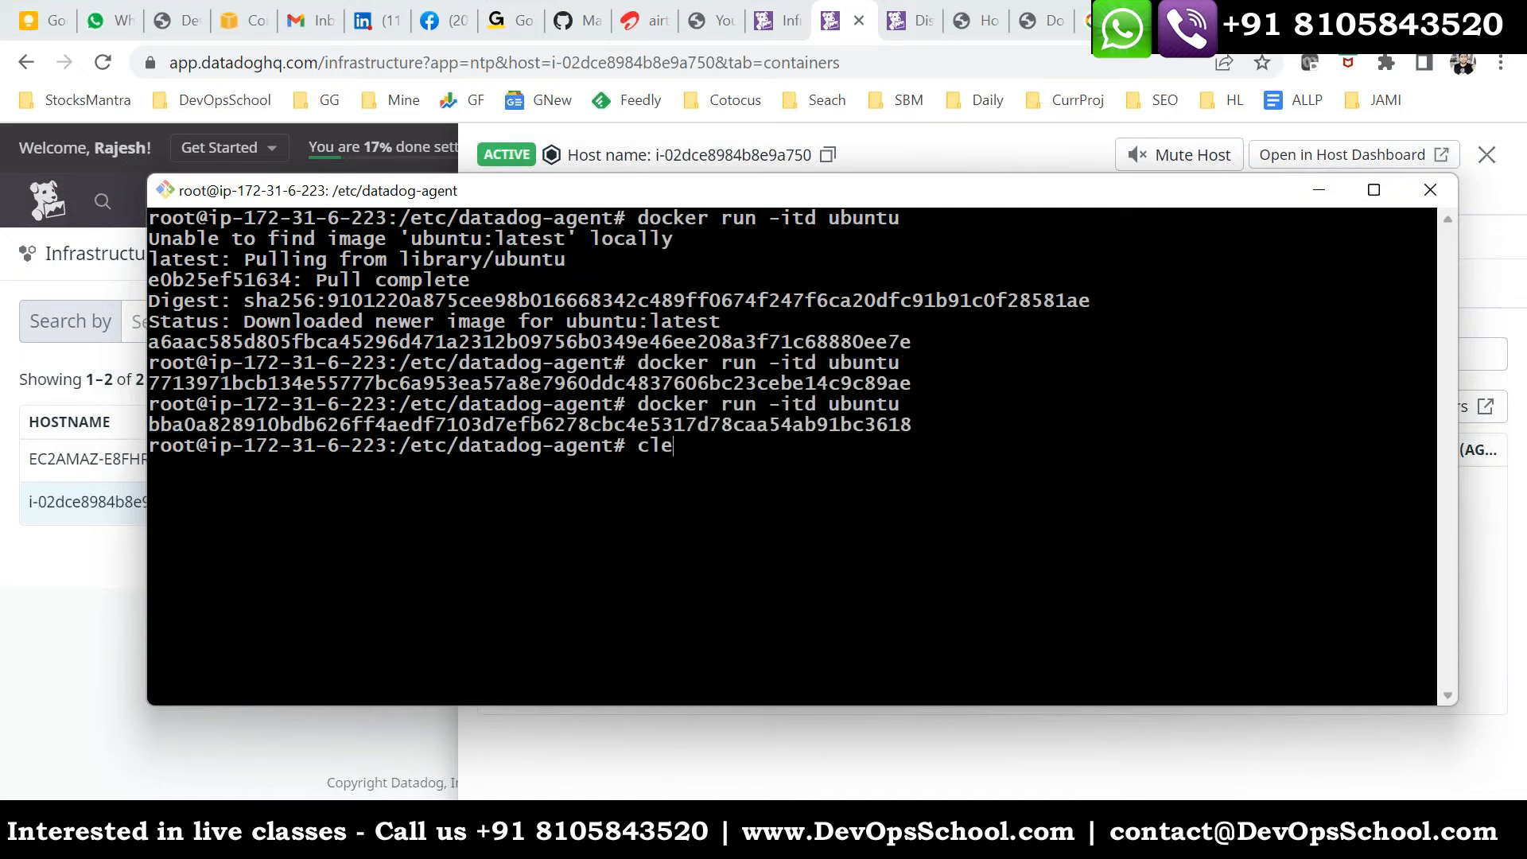
type("ar")
key("Return")
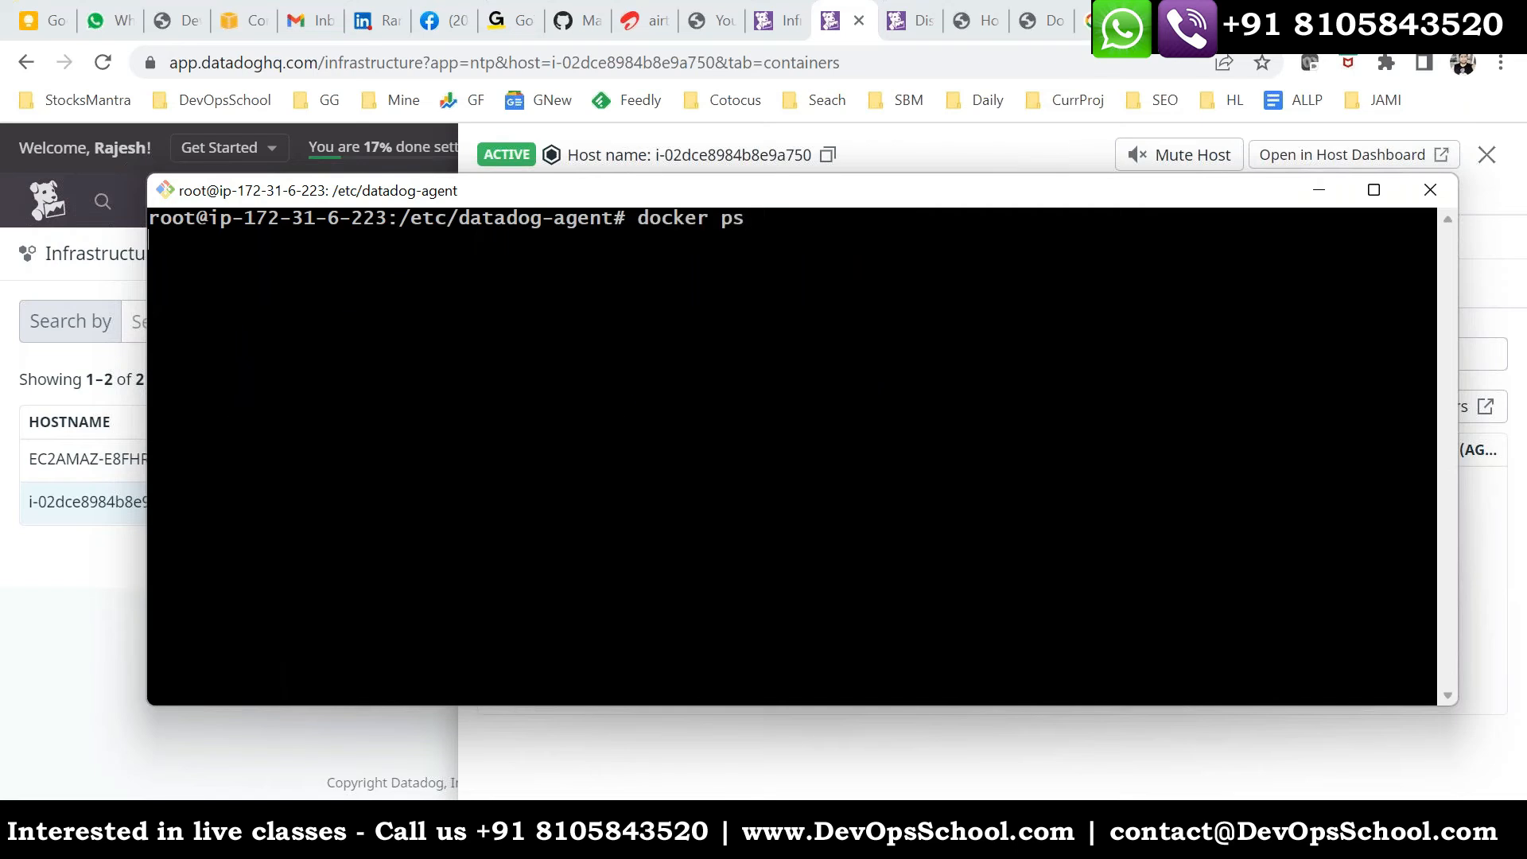
type("docker ps")
key("Return")
- Examine the docker ps listing, highlighting the container rows and each container's name
left_click_drag(192, 260, 559, 300)
left_click(1057, 313)
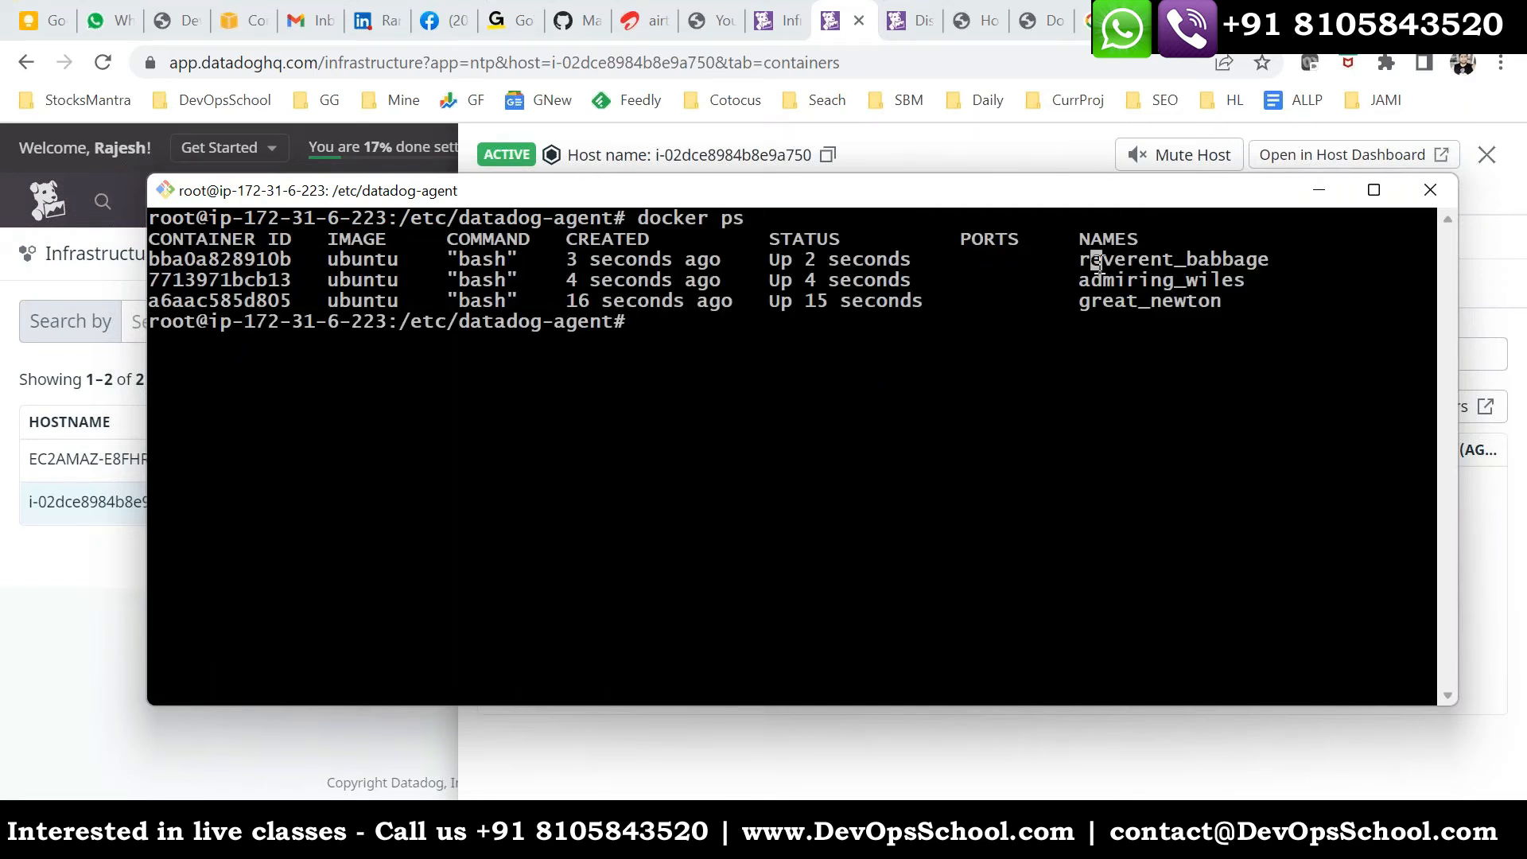
double_click(1098, 262)
double_click(1111, 262)
double_click(1113, 281)
left_click(1128, 282)
double_click(1116, 300)
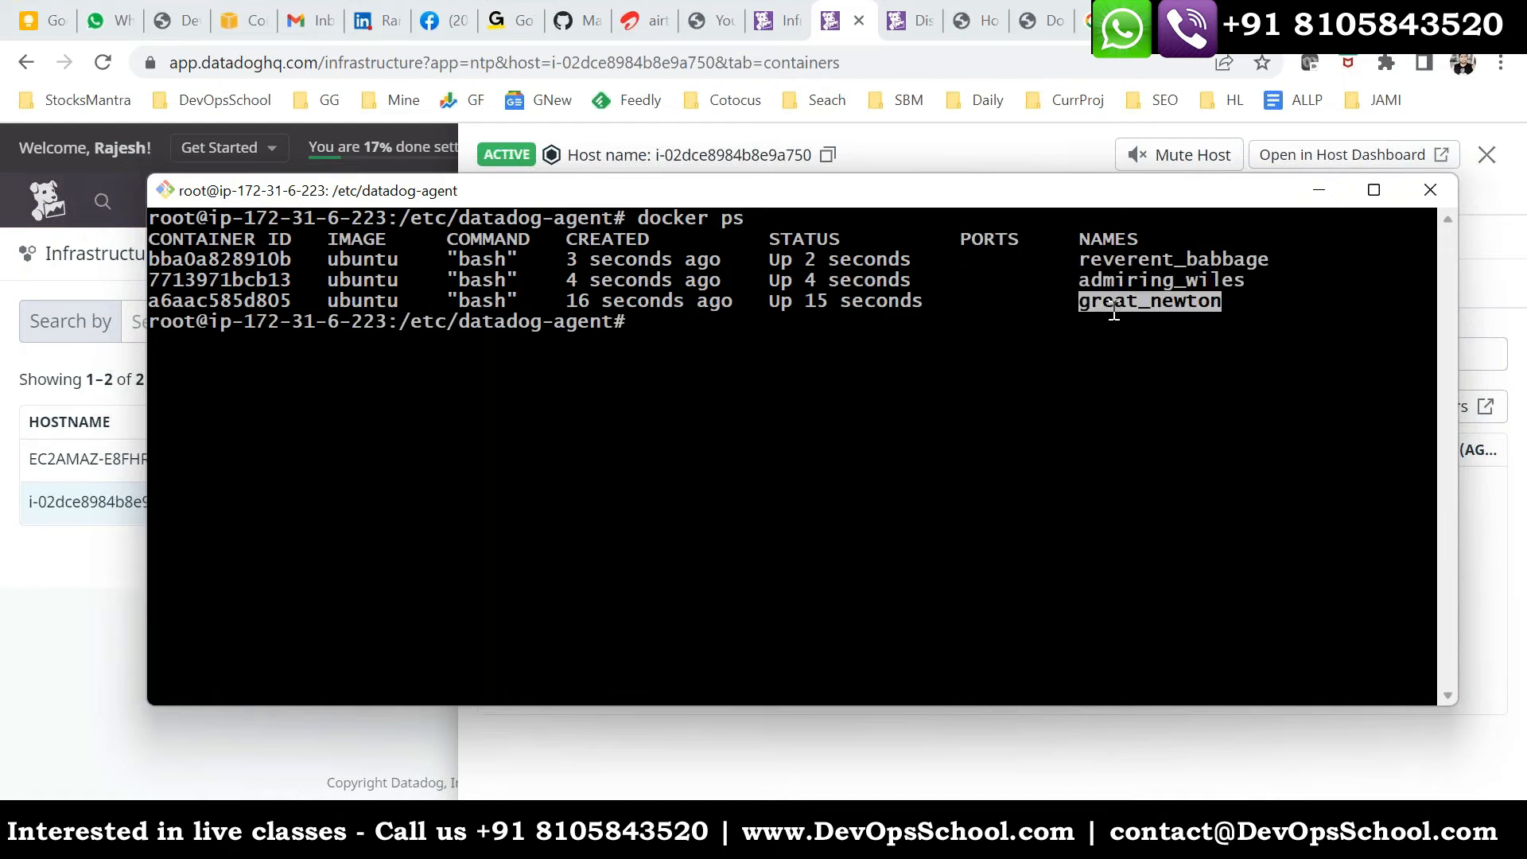
double_click(1124, 264)
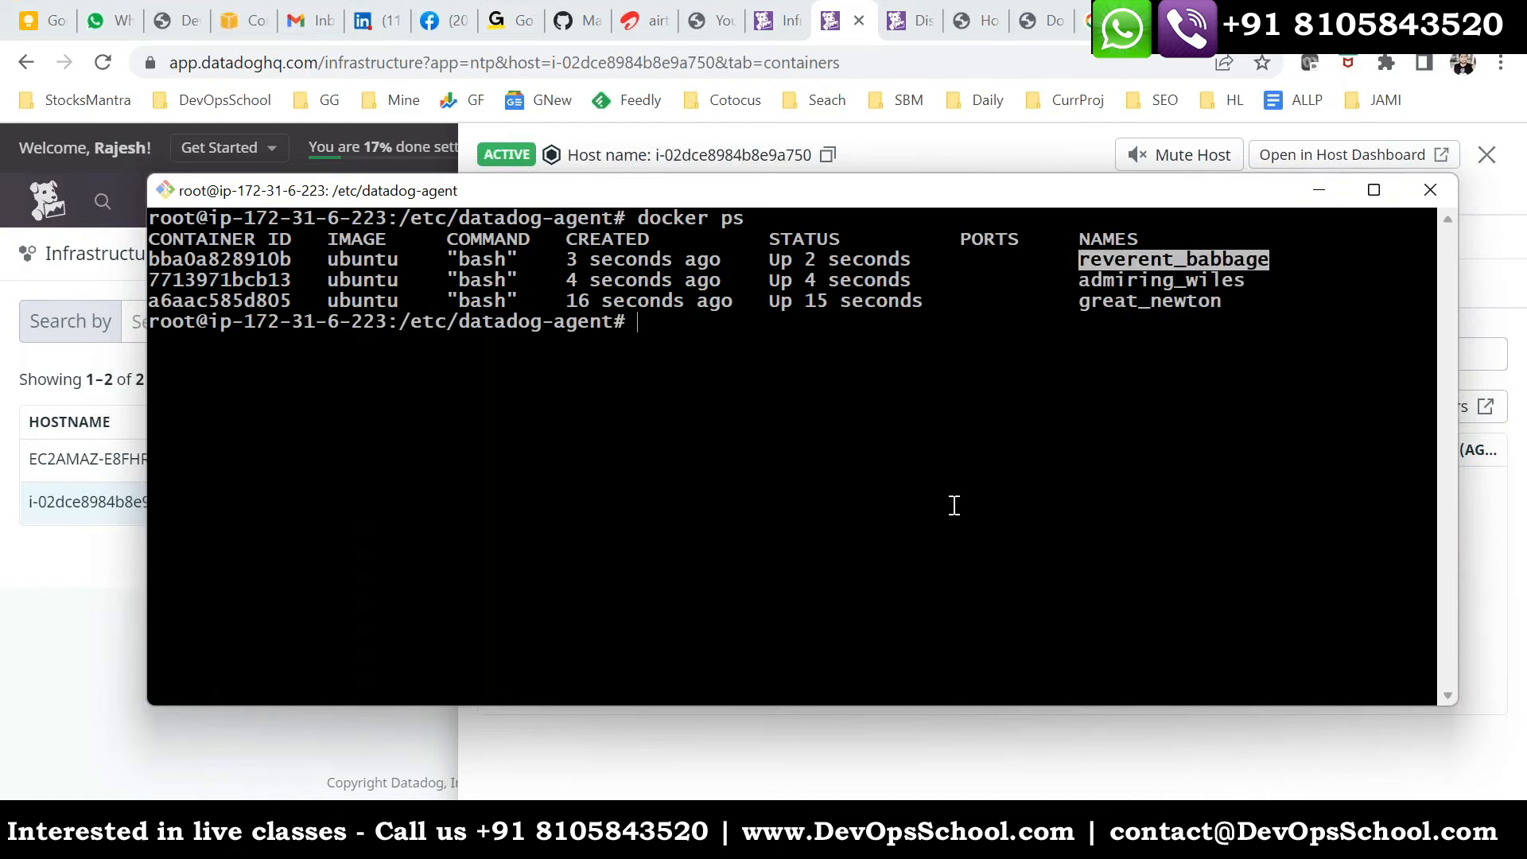
- Return to the Linux host's container list in Datadog and open it in Live Containers
key("alt+Tab")
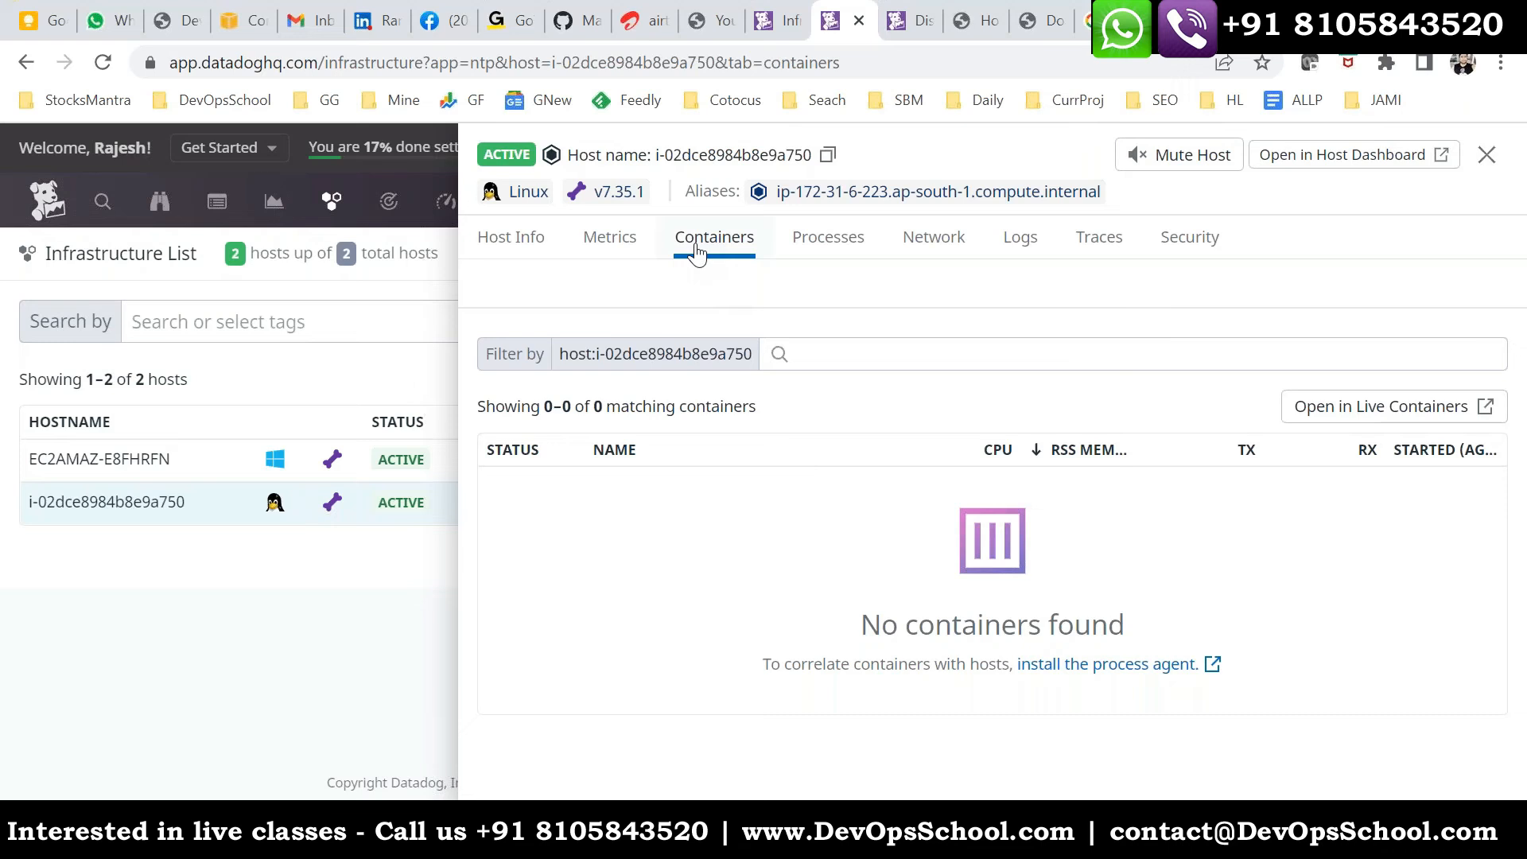
left_click_drag(756, 237, 673, 237)
left_click(984, 348)
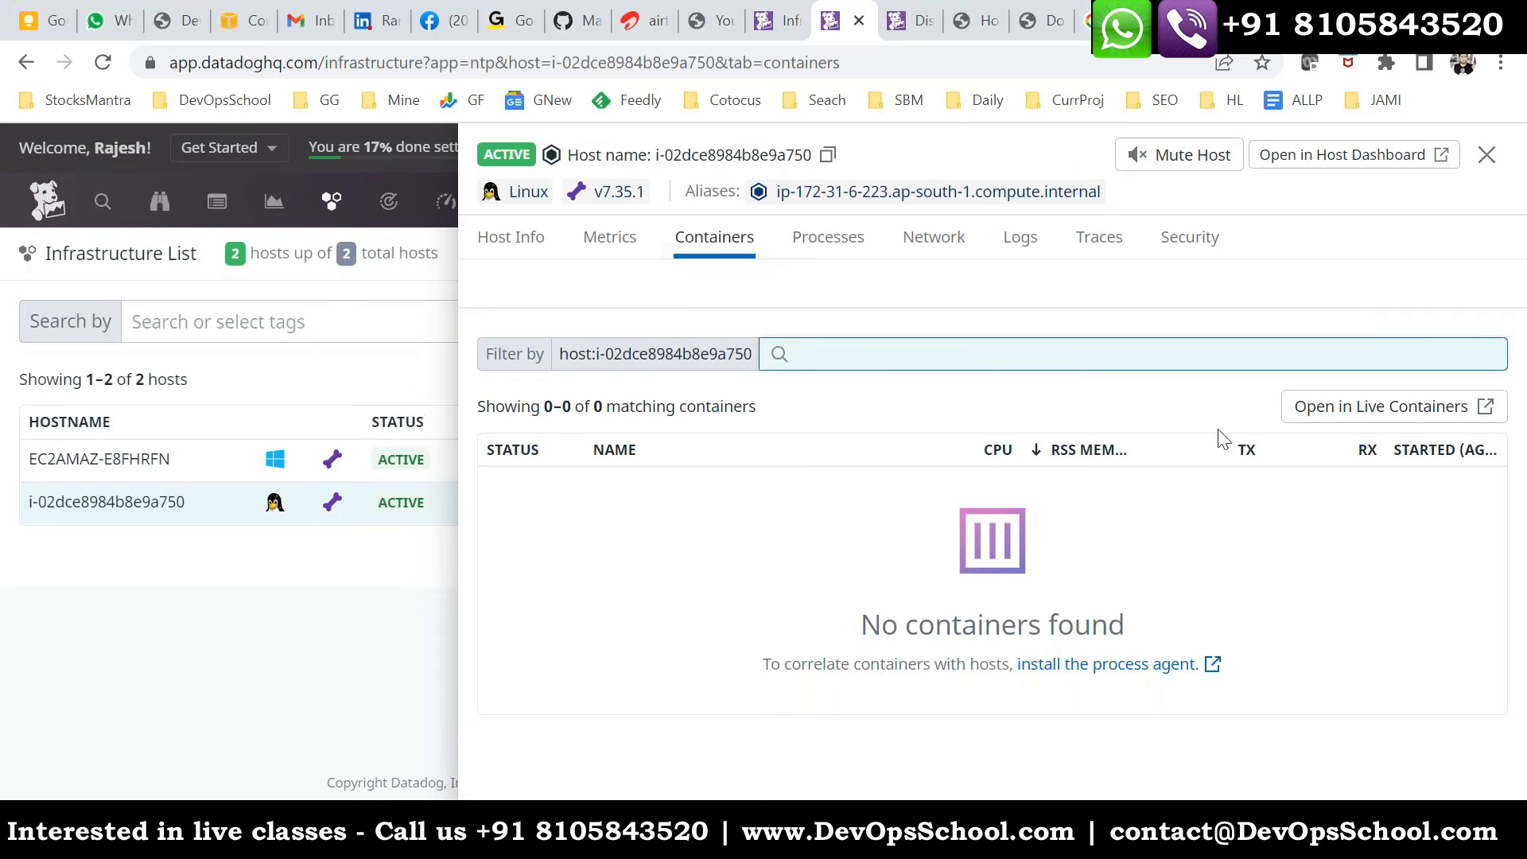
left_click(1338, 419)
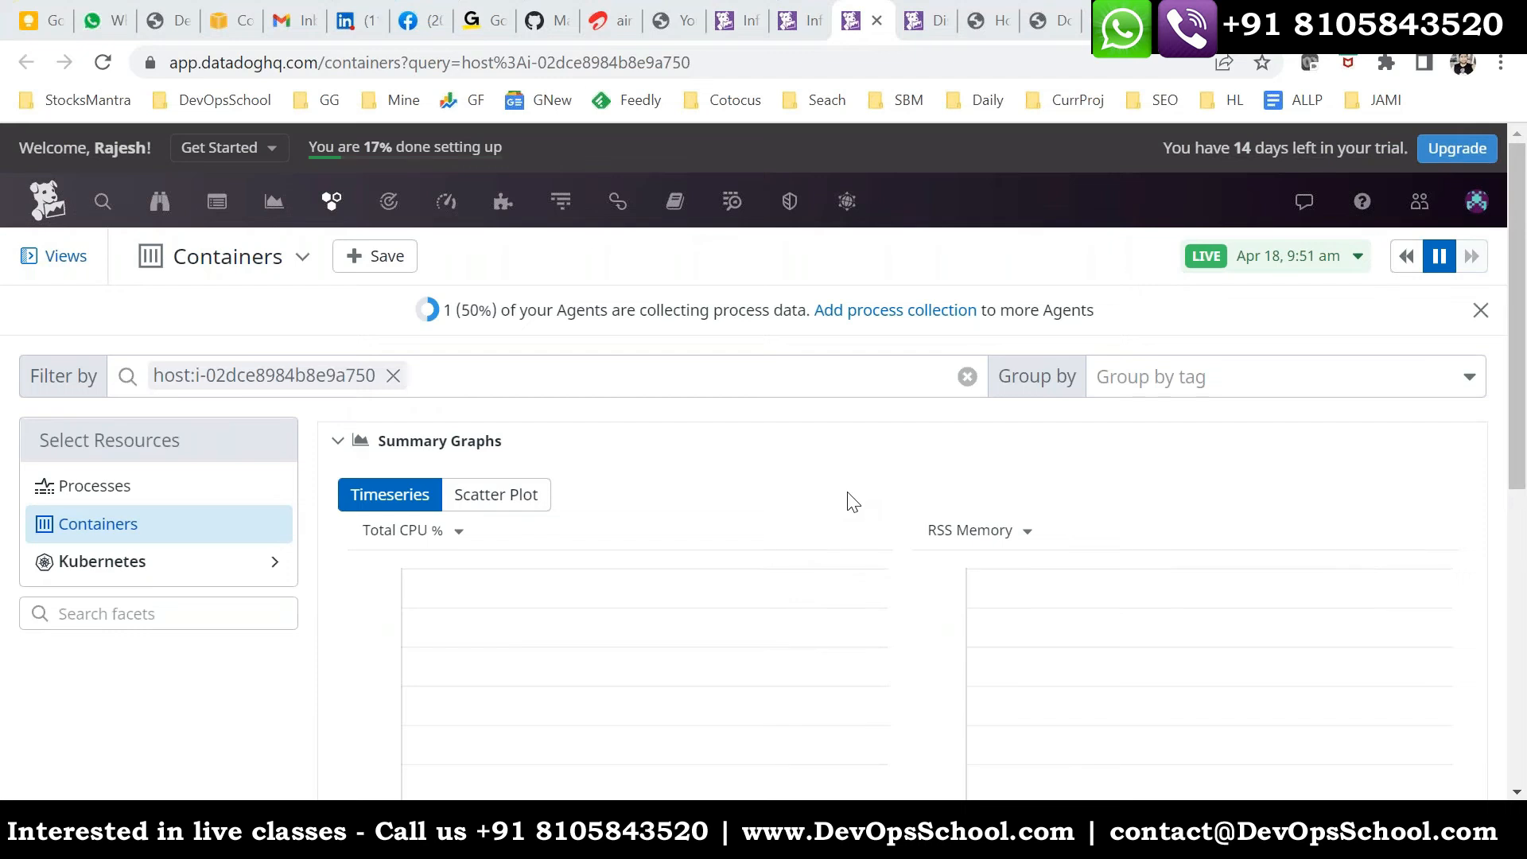
- Reload the Live Containers page for the Linux host twice and check its container table for the running containers
scroll(852, 501, "down", 6)
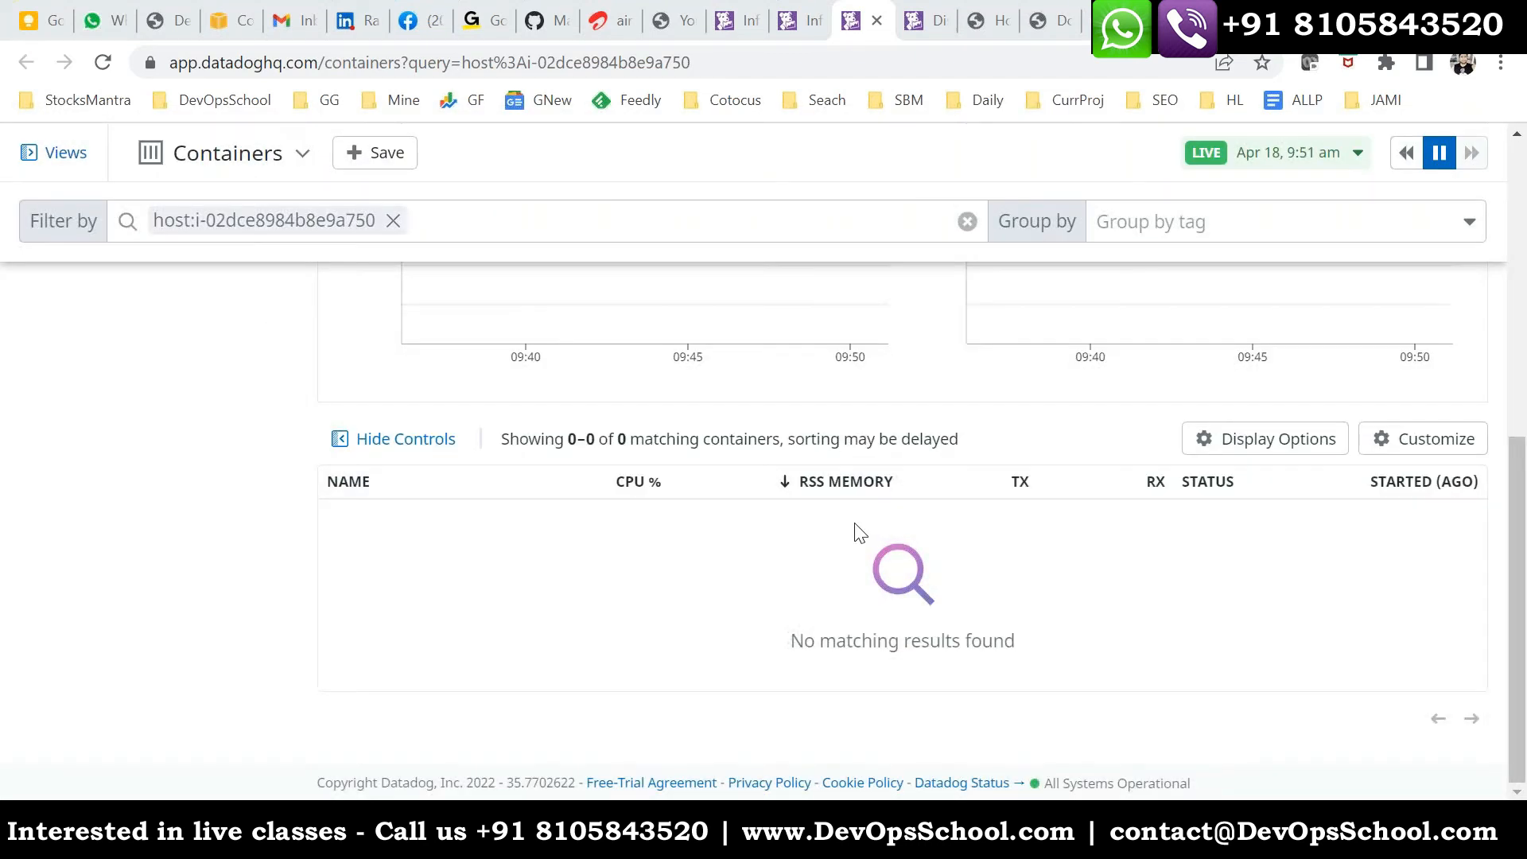
scroll(855, 534, "up", 6)
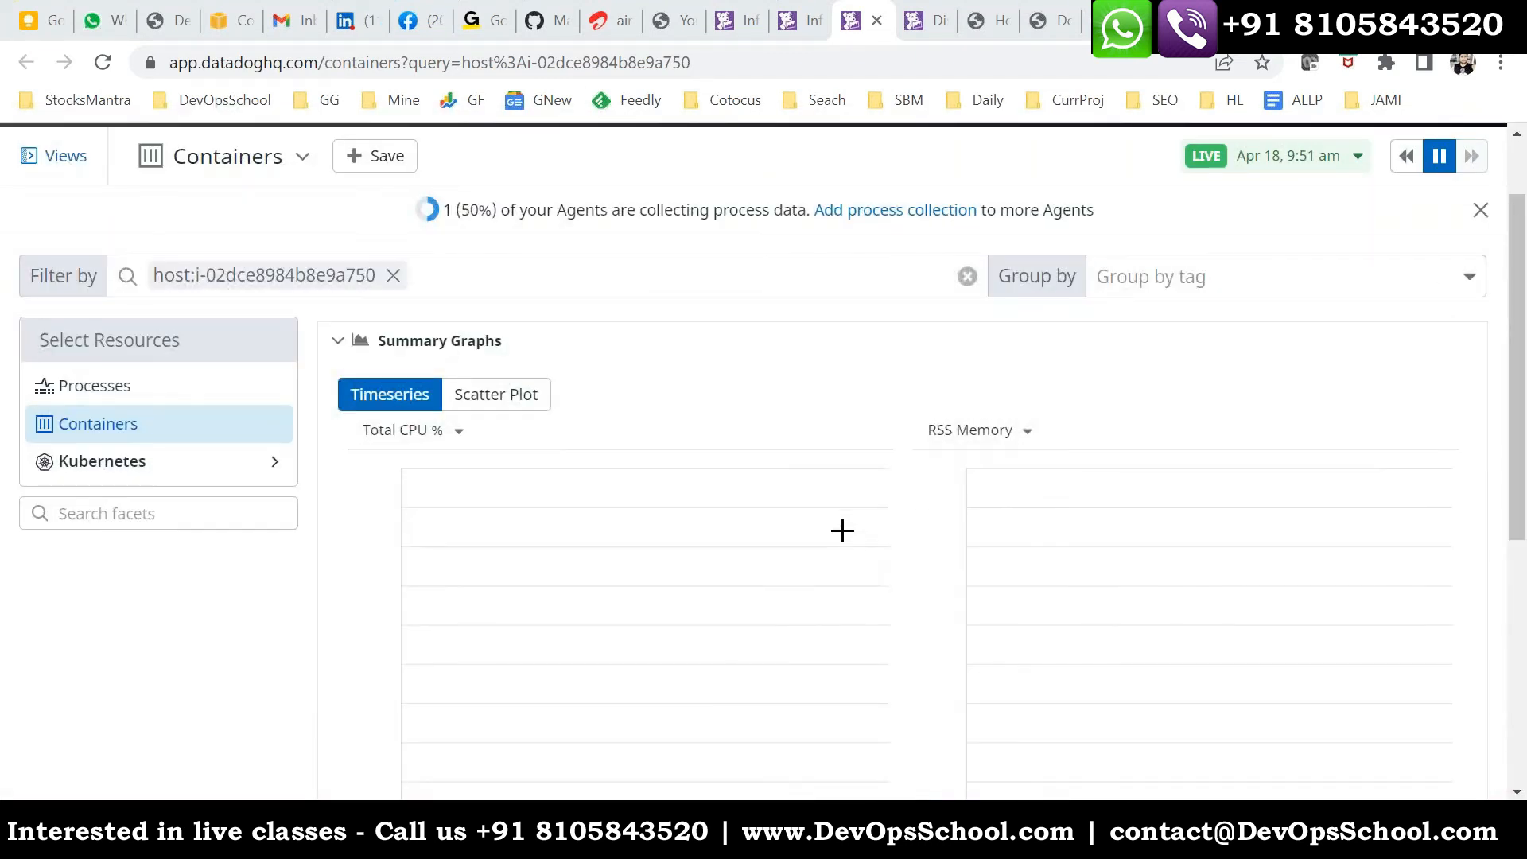
left_click(726, 64)
key("Return")
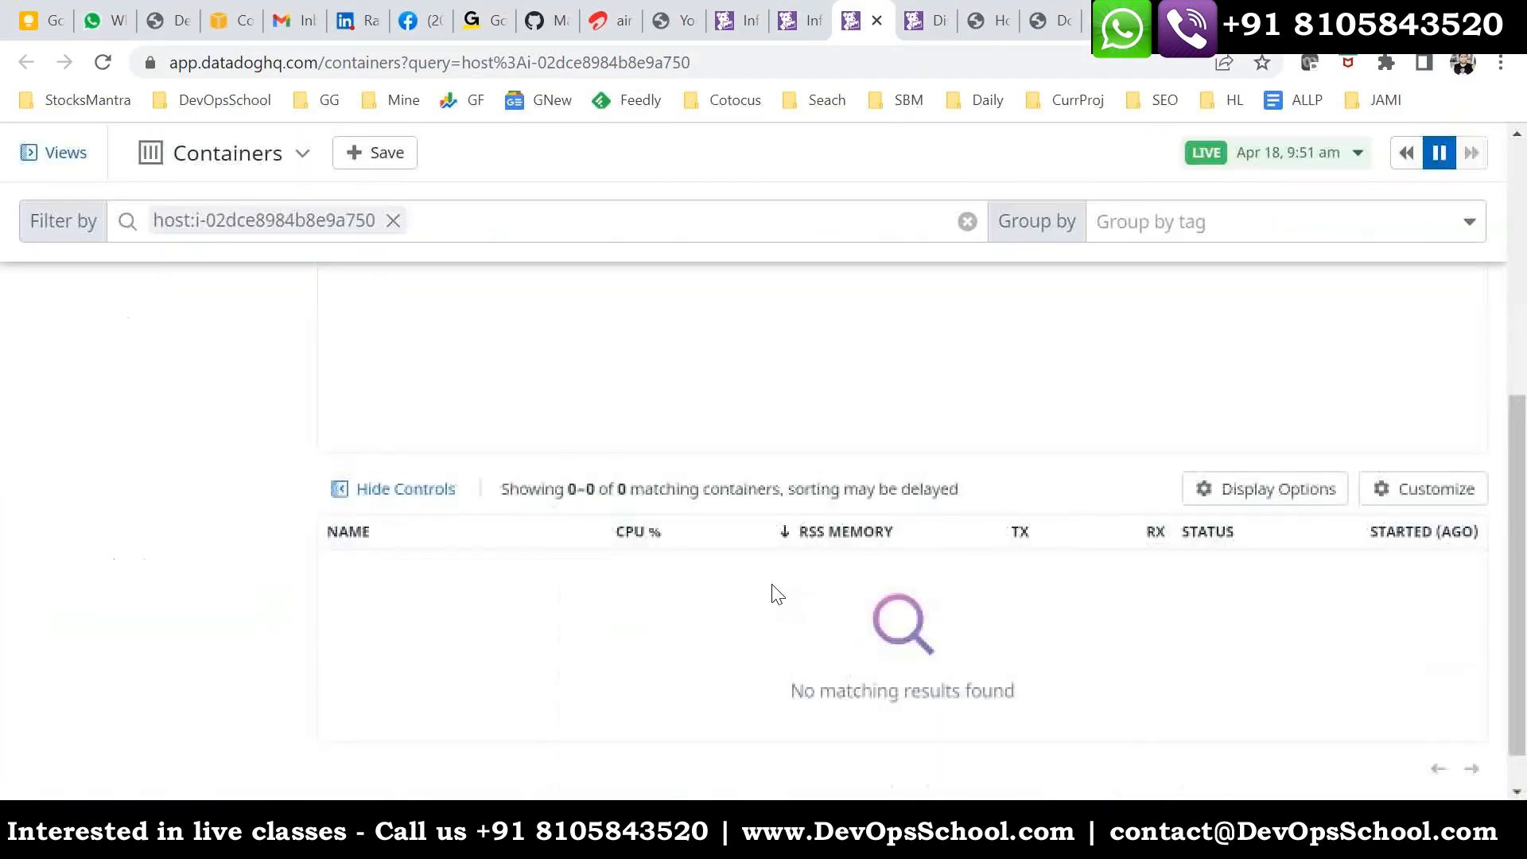
scroll(778, 594, "up", 6)
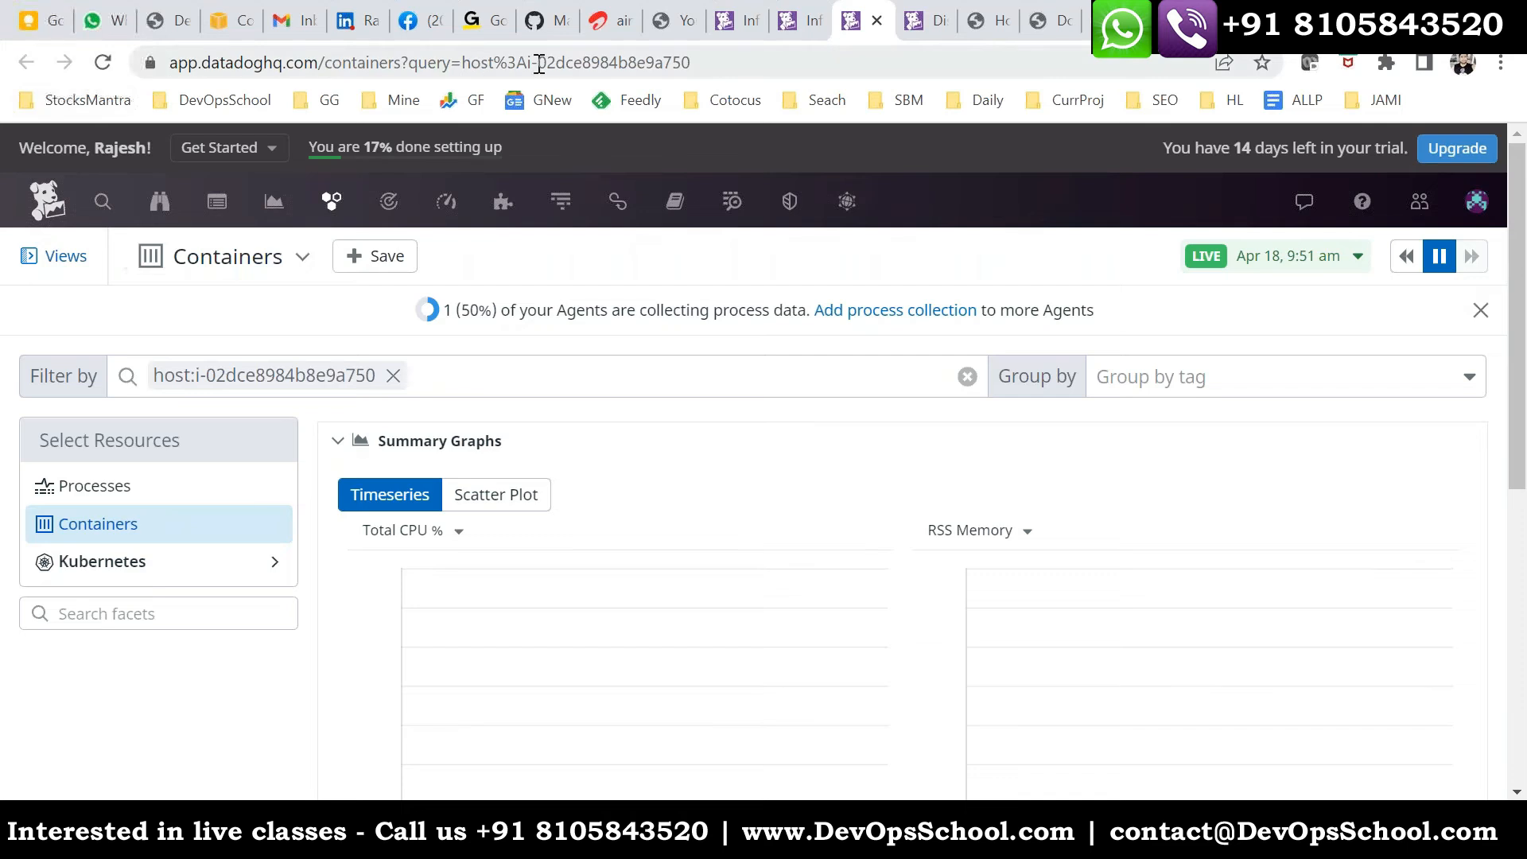
left_click(715, 61)
key("Return")
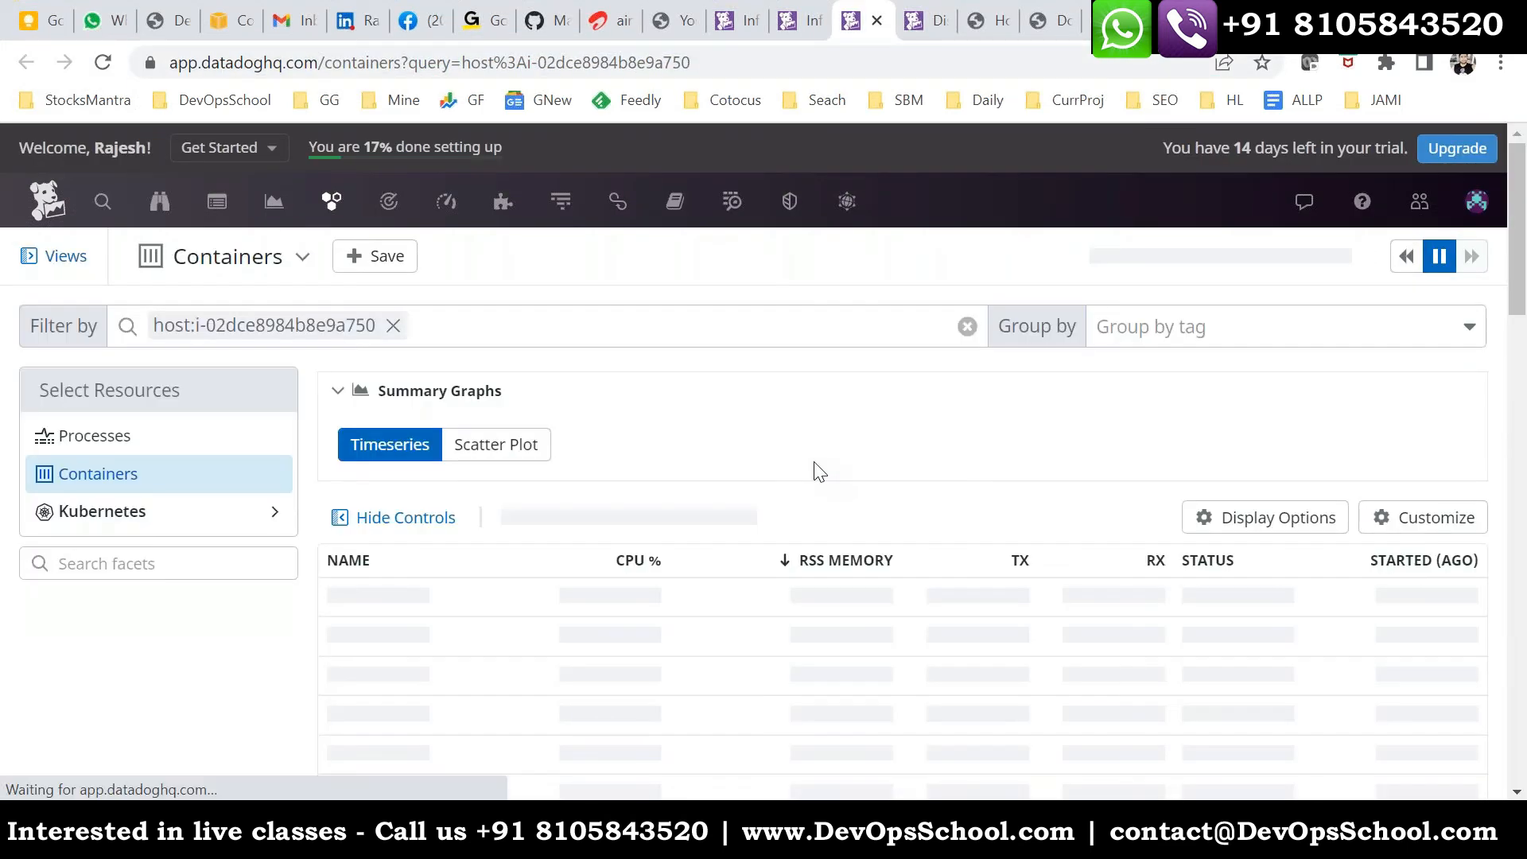
scroll(819, 489, "down", 1)
scroll(809, 557, "down", 1)
- Switch to the Linux host's terminal and start a detached Apache container with docker run -itd httpd
mouse_move(1037, 842)
mouse_move(770, 841)
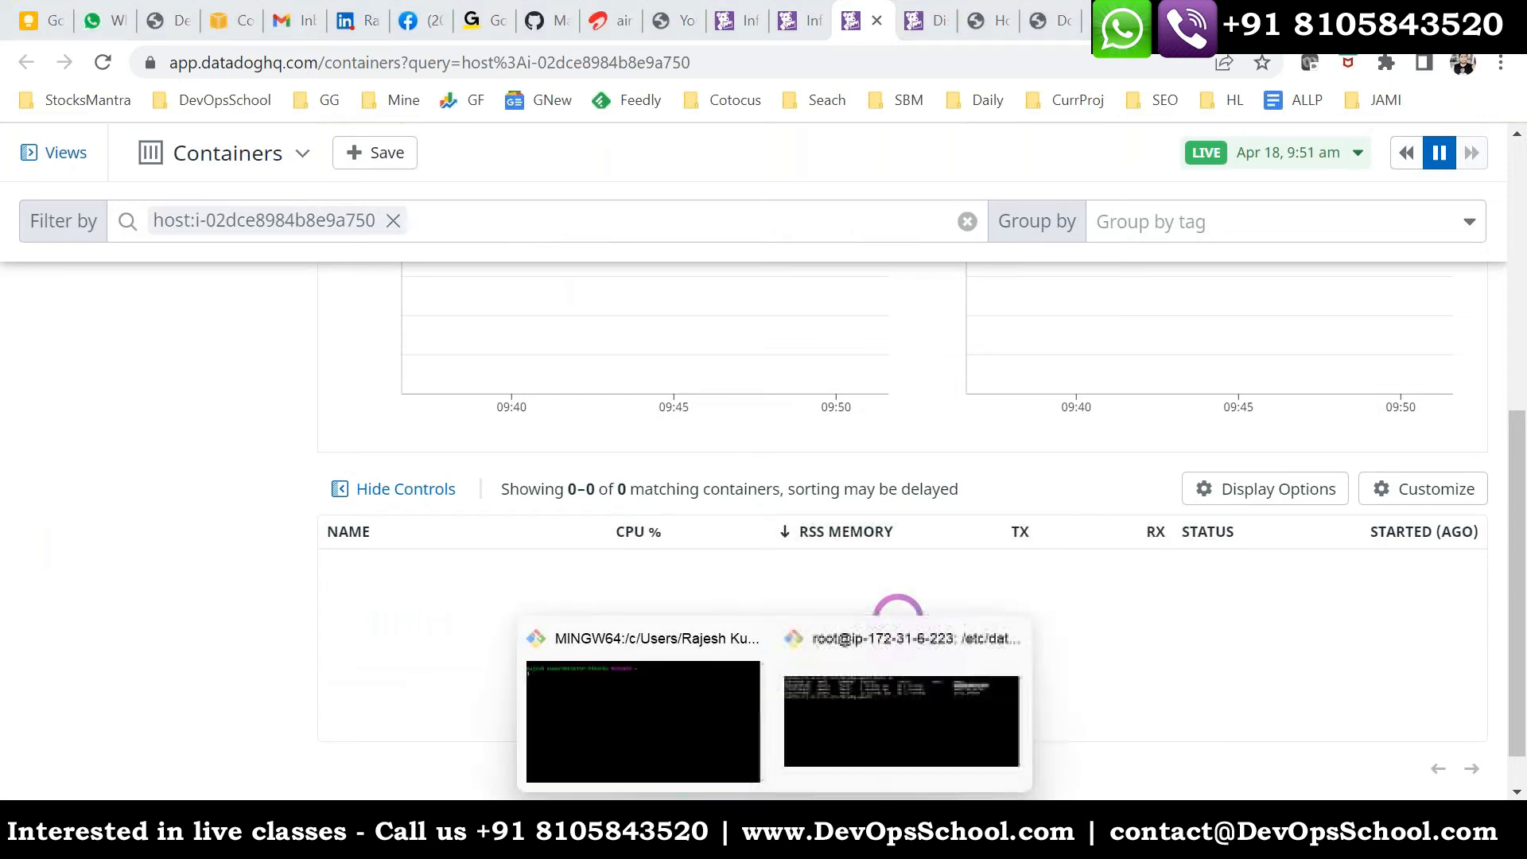
left_click(879, 726)
left_click_drag(498, 257, 737, 300)
triple_click(605, 385)
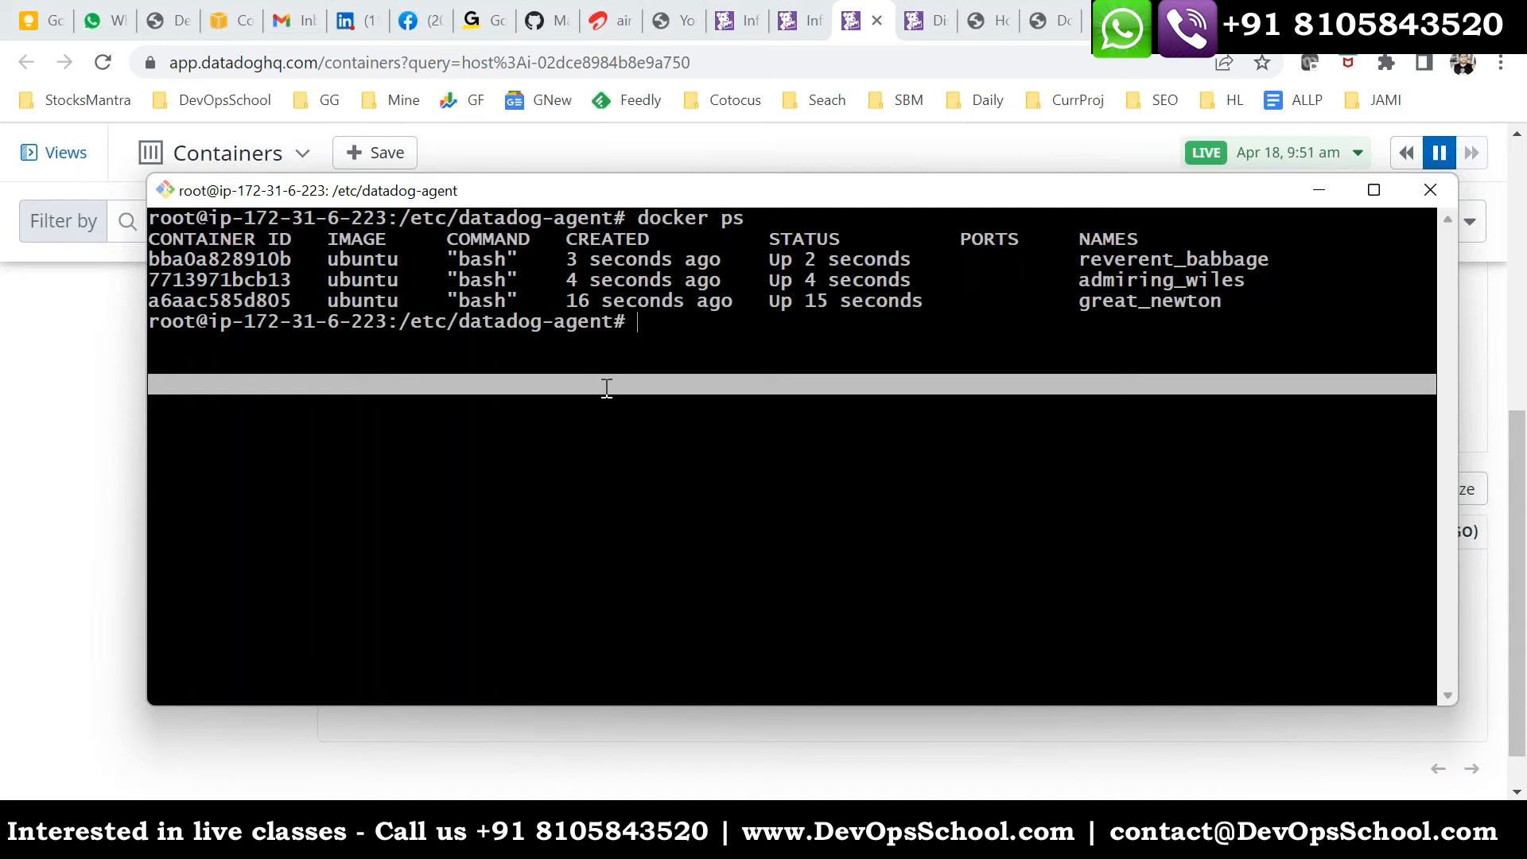
key("Up")
key("Up")
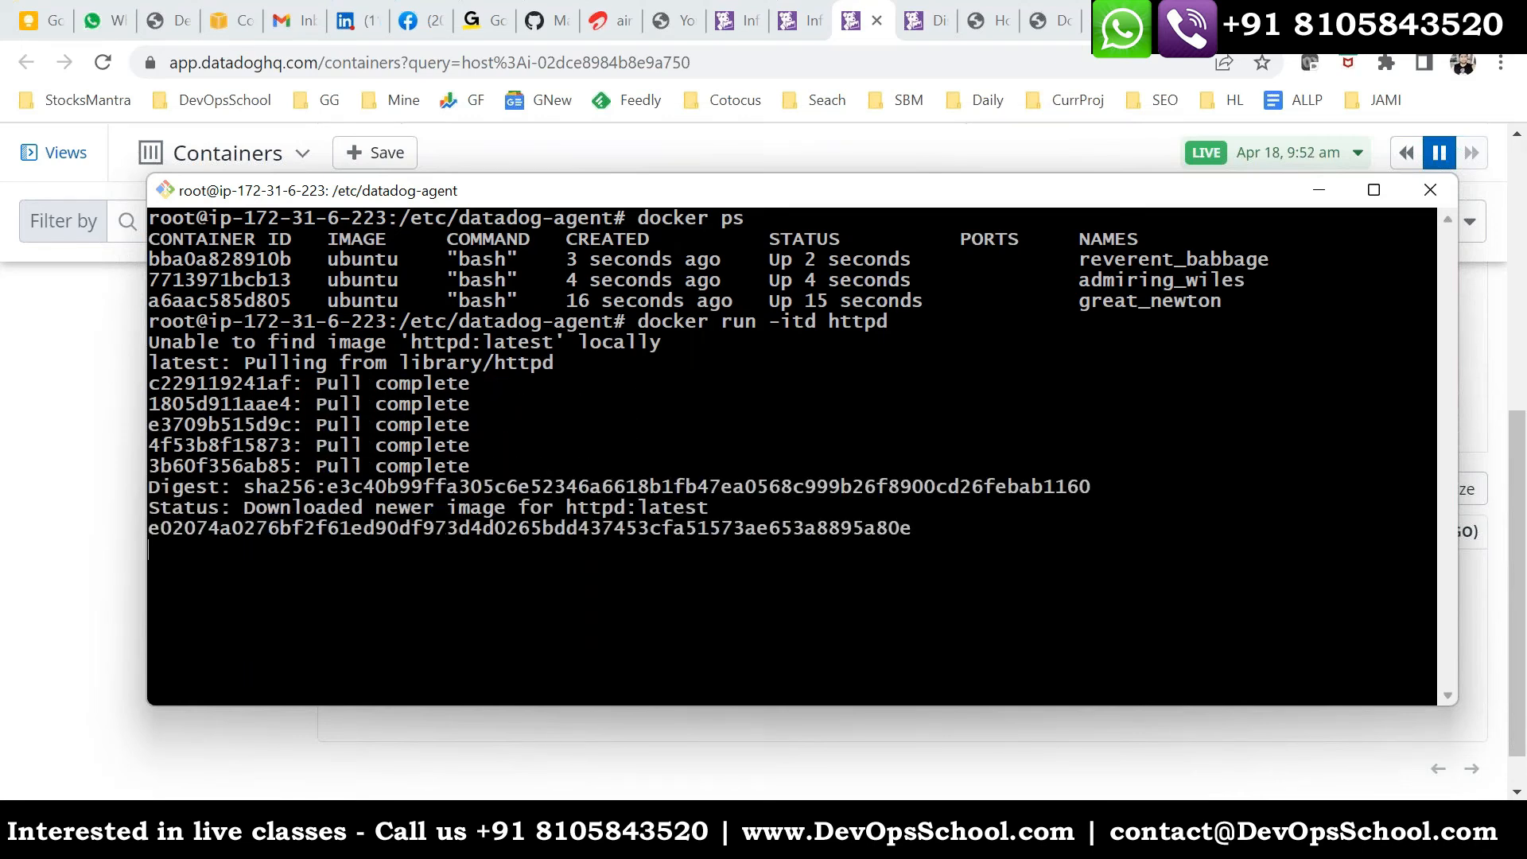
- List the running containers with docker ps and highlight the httpd container's name and command
key("Up")
key("Up")
key("Return")
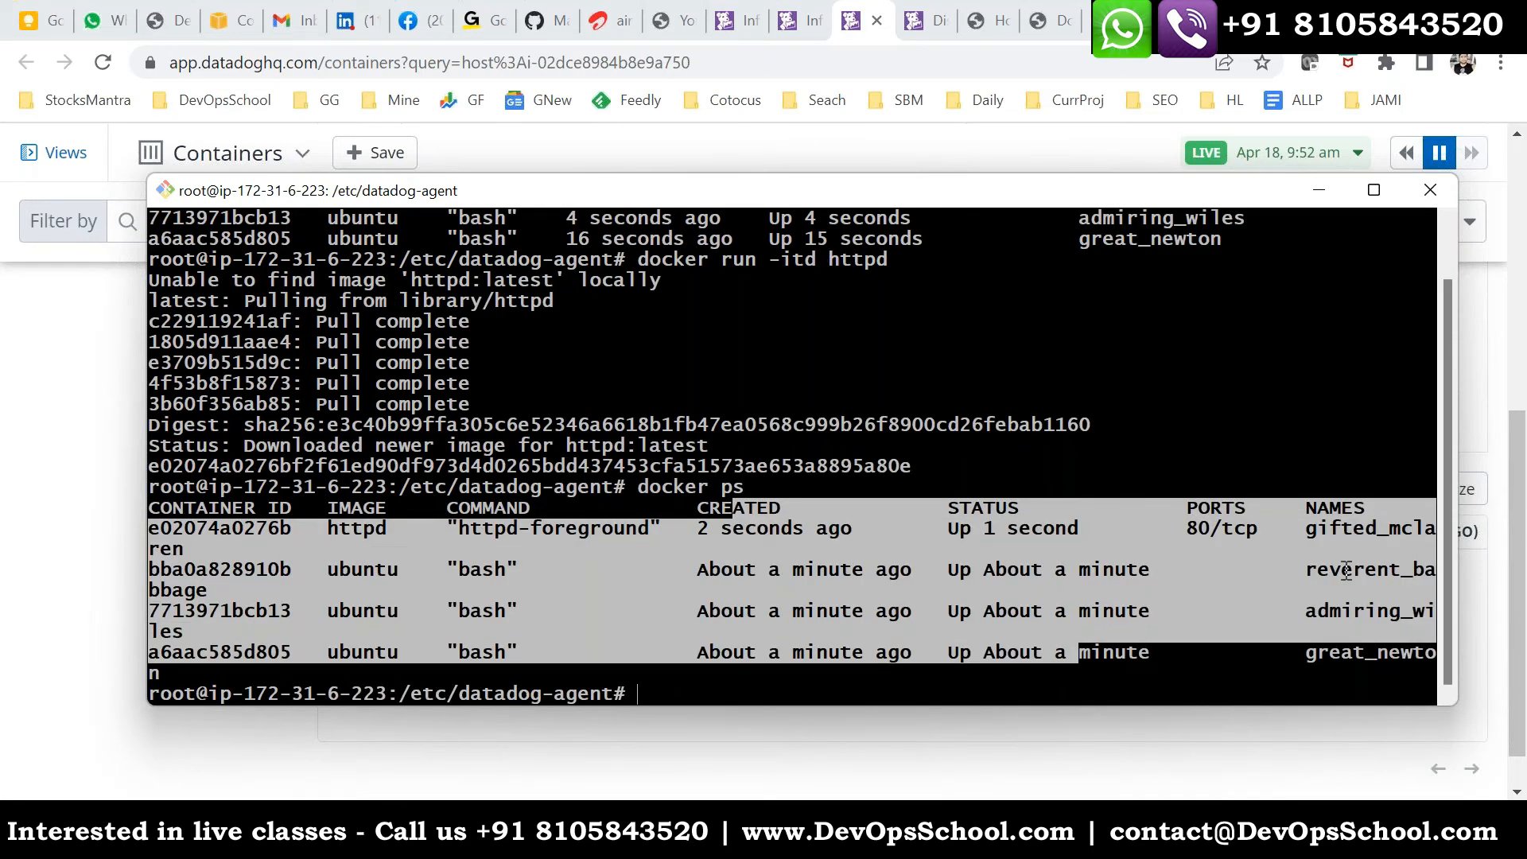
double_click(1348, 530)
double_click(602, 539)
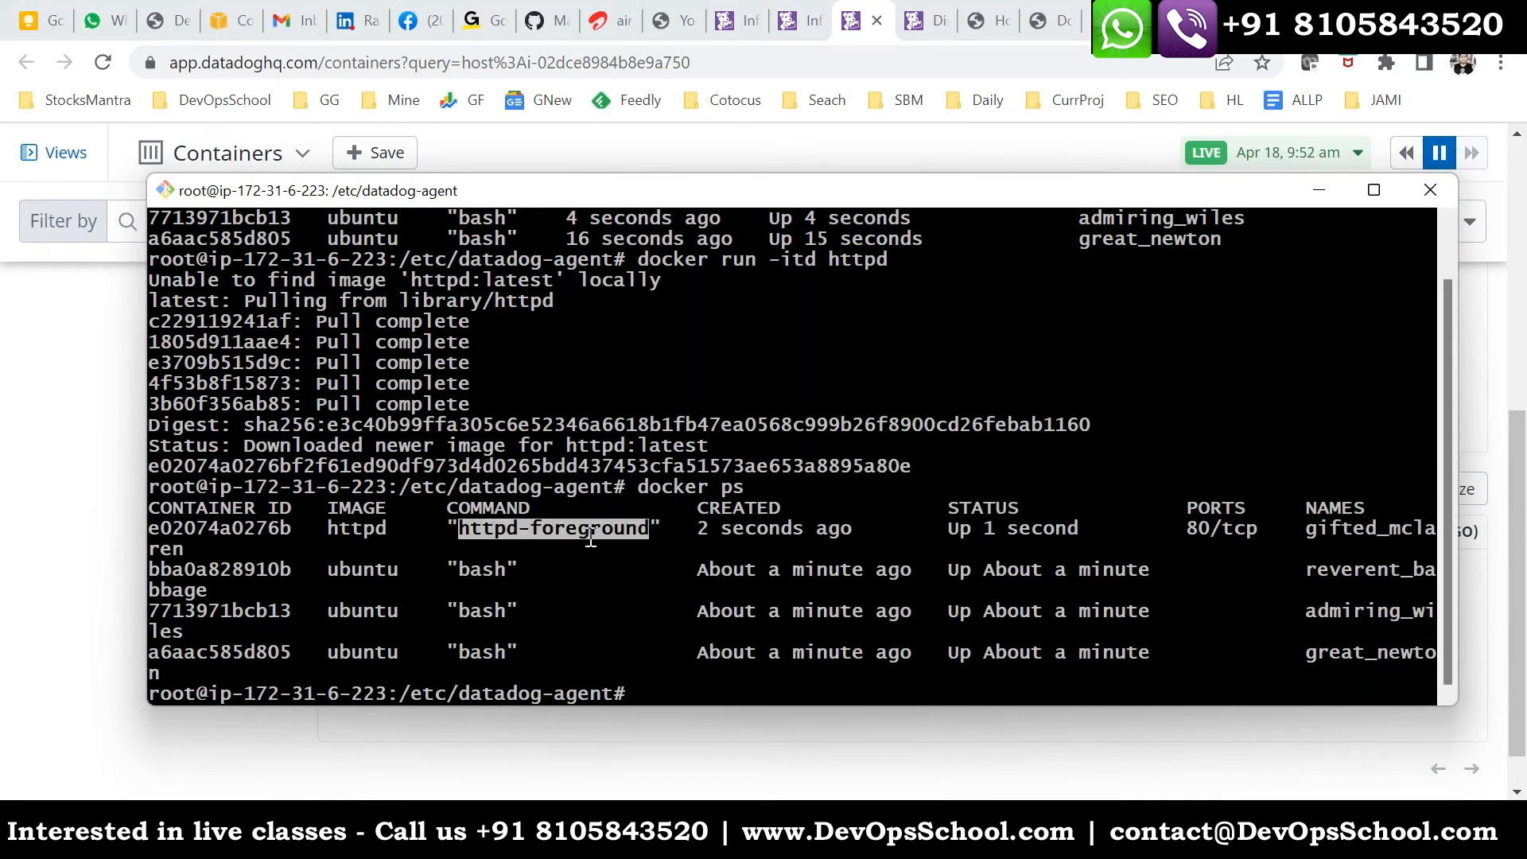
- Return to Live Containers in Datadog, reload the page and check the table for the httpd container
key("alt+Tab")
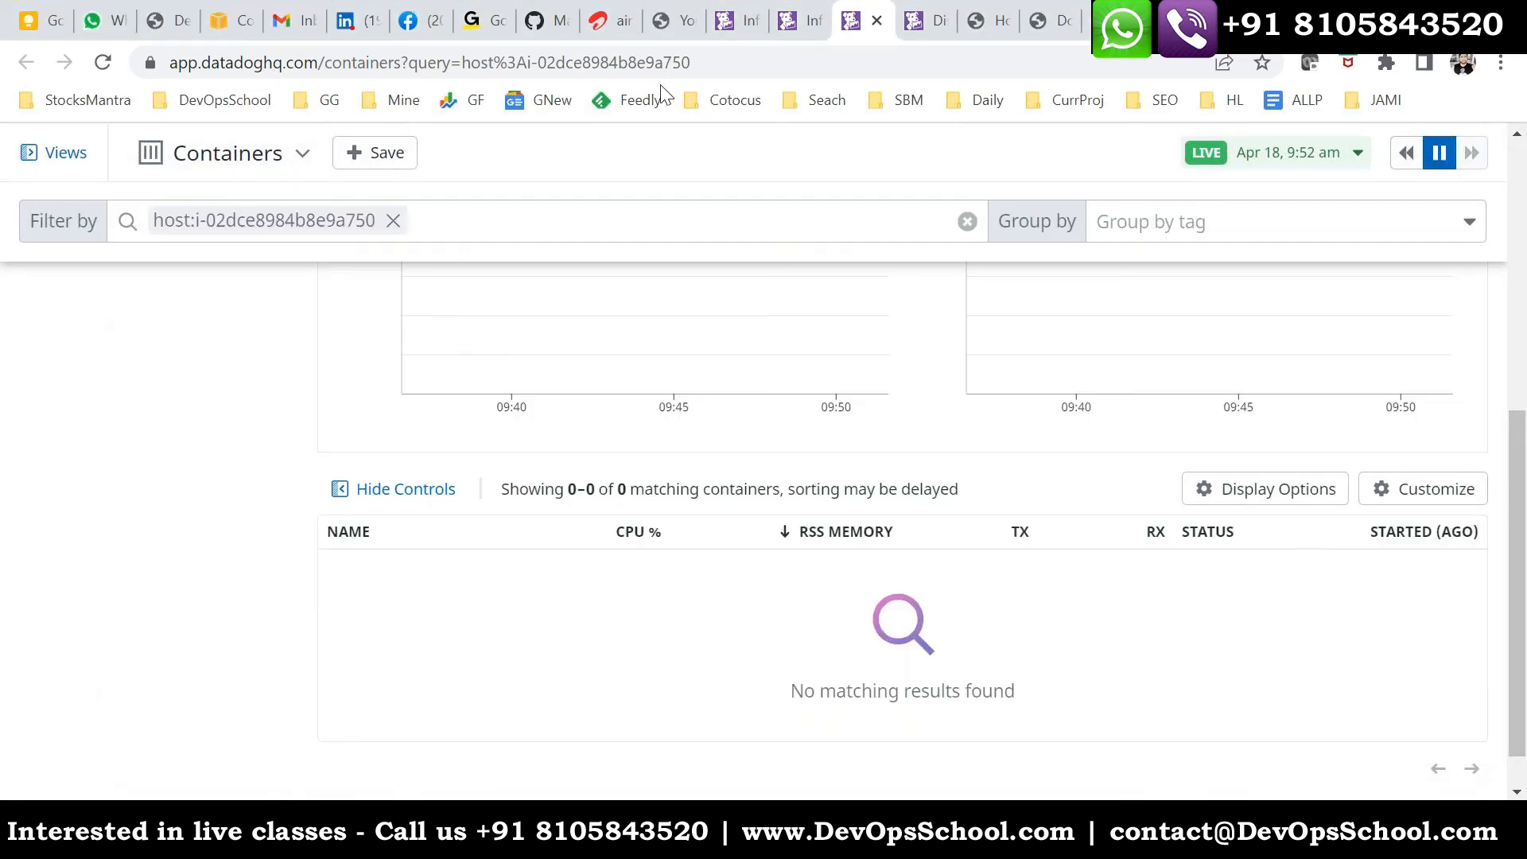
left_click(713, 69)
key("Return")
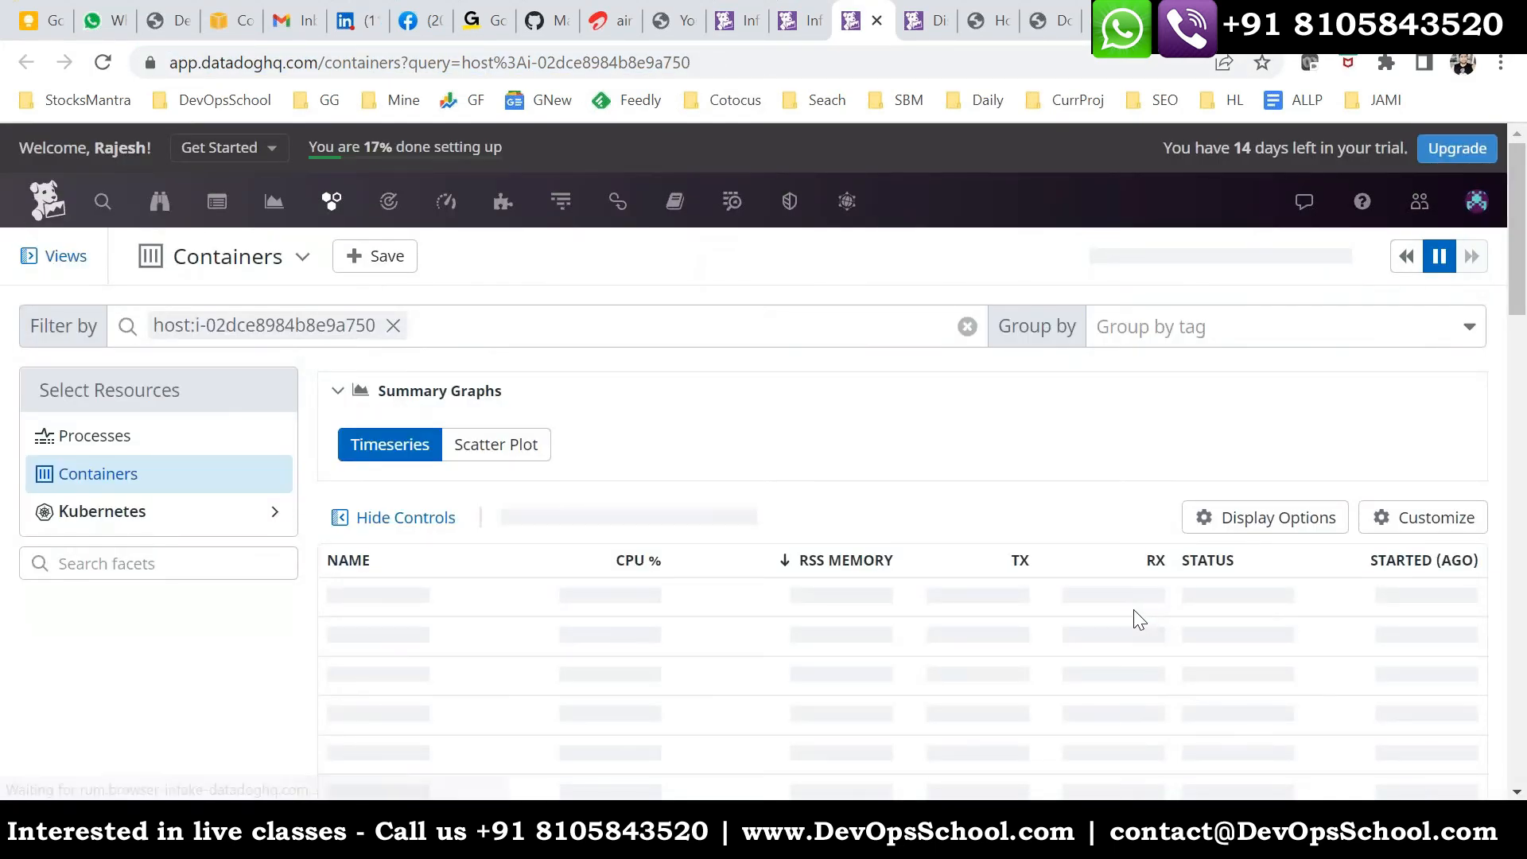
scroll(1010, 596, "down", 3)
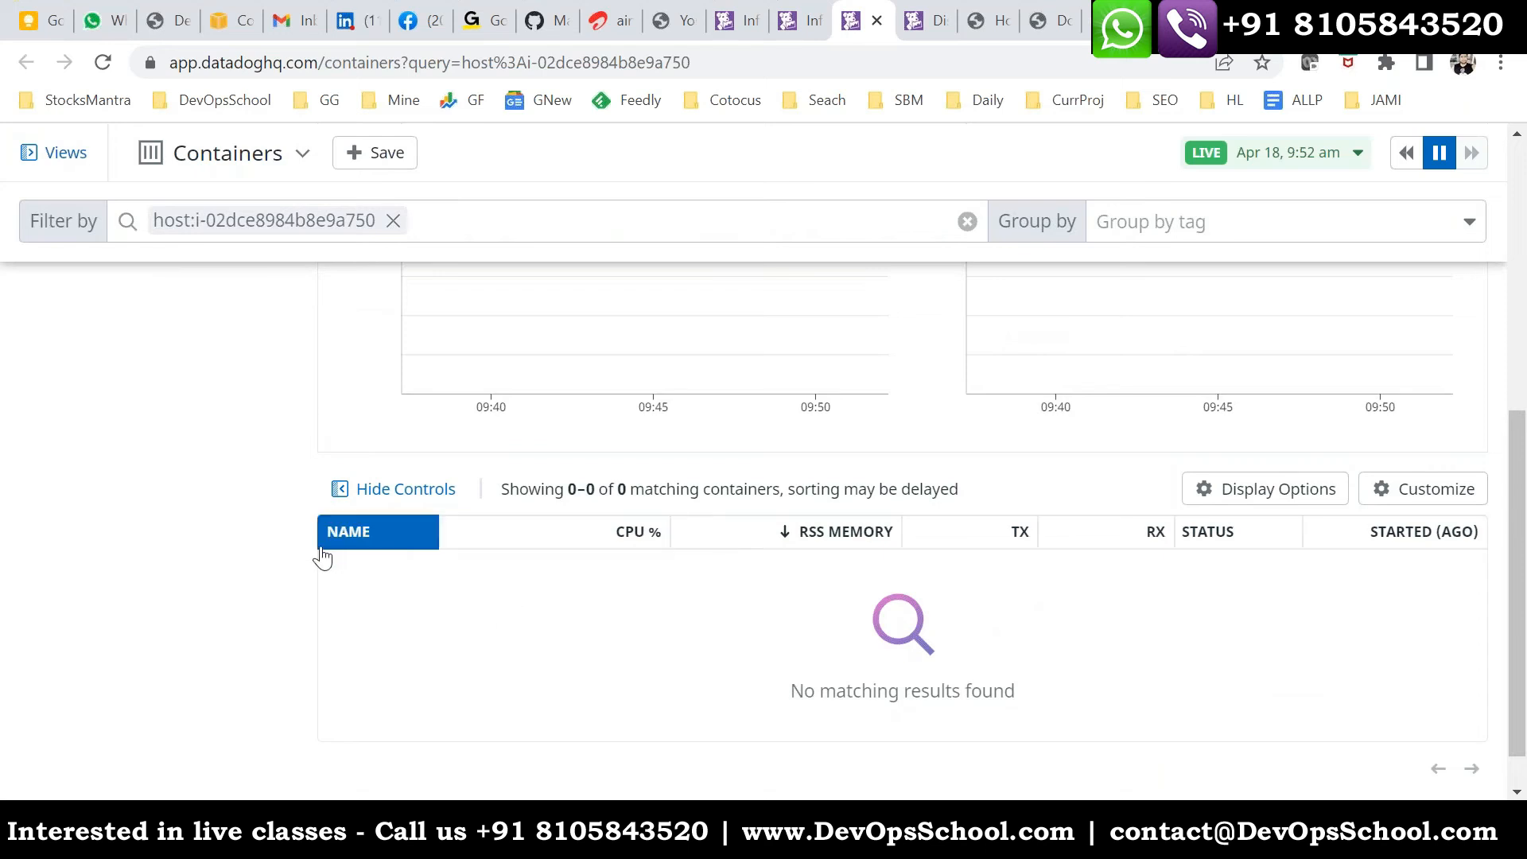
- Open the process agent installation docs from the Linux host's container list and highlight the process_config setting with enabled: 'true'
left_click(803, 21)
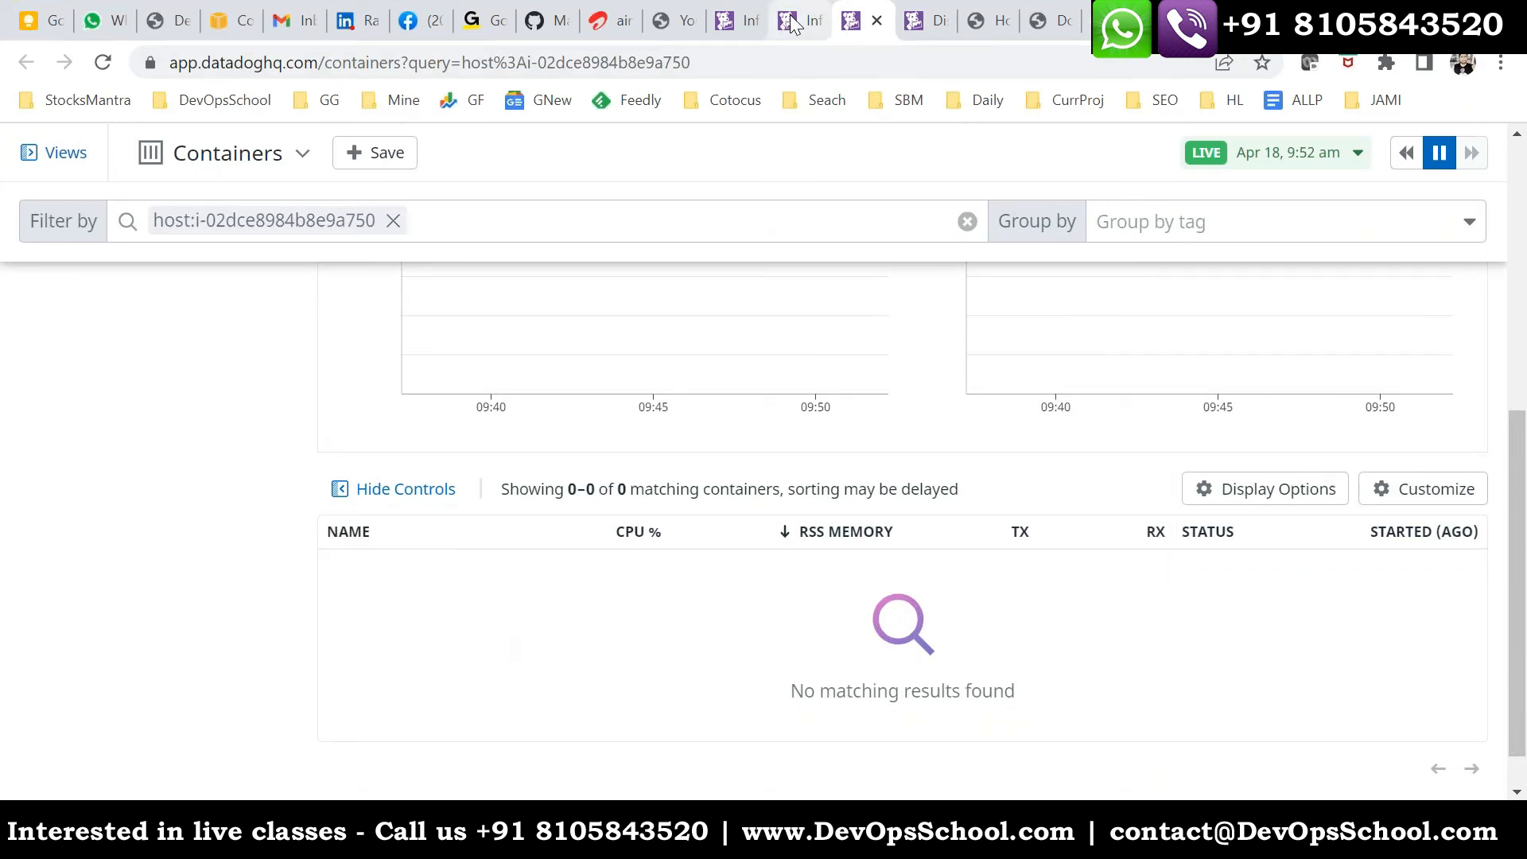
left_click(808, 241)
left_click(720, 251)
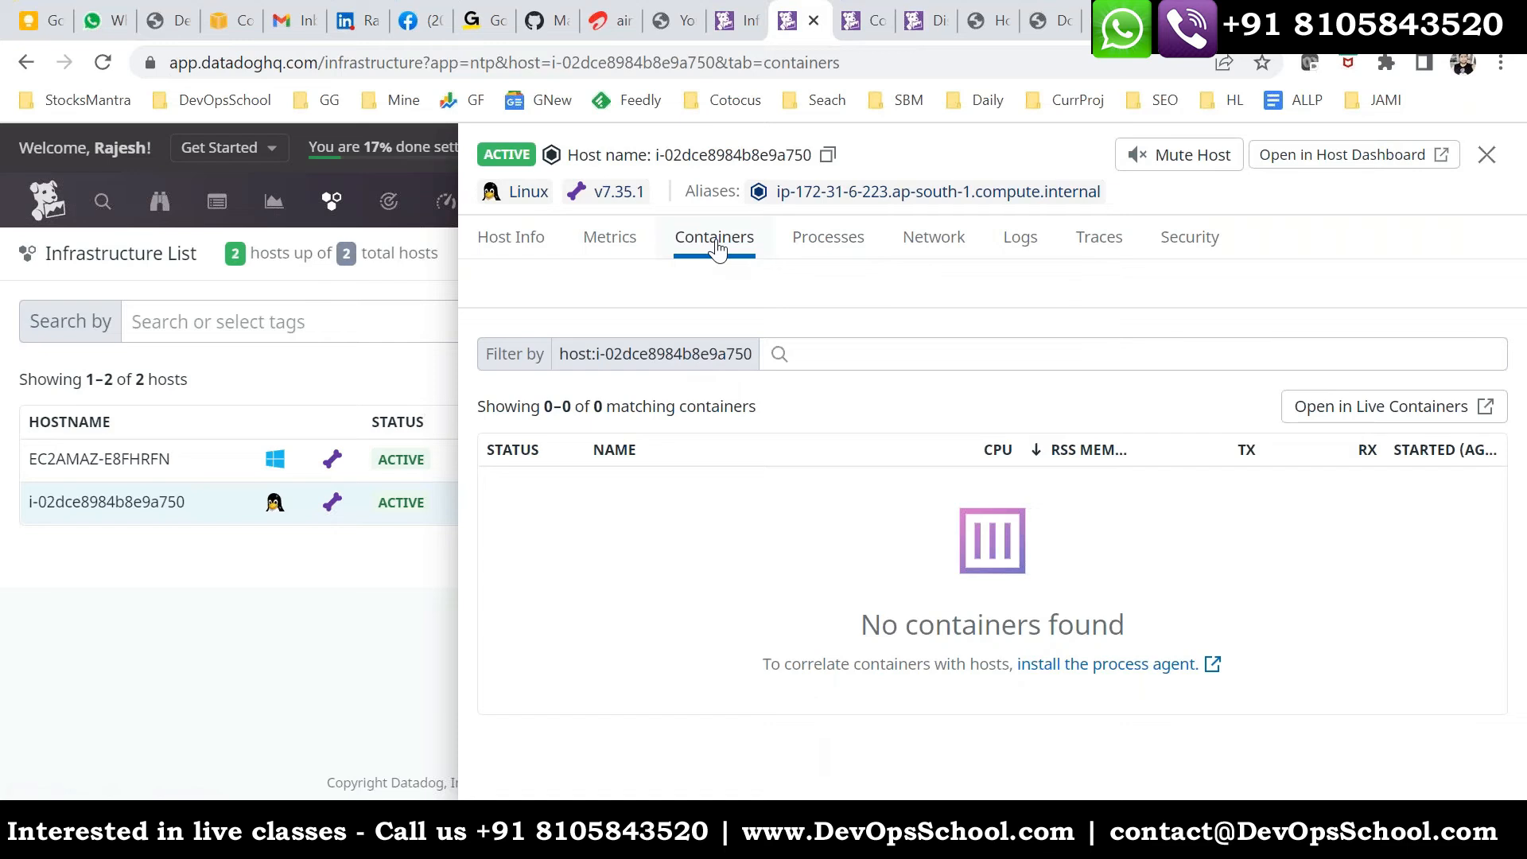
left_click(1092, 665)
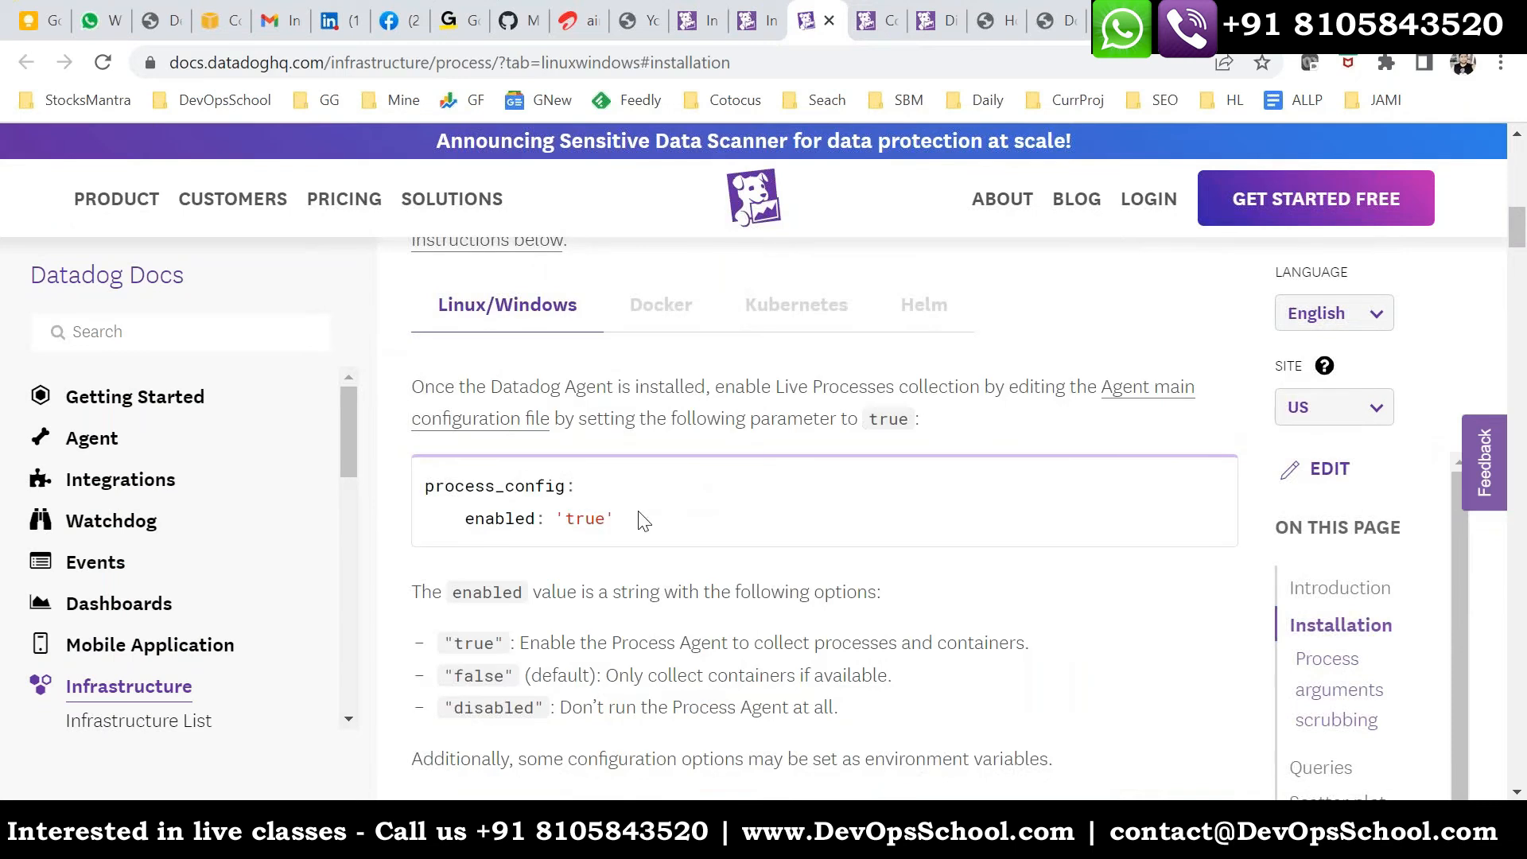
left_click_drag(643, 521, 434, 486)
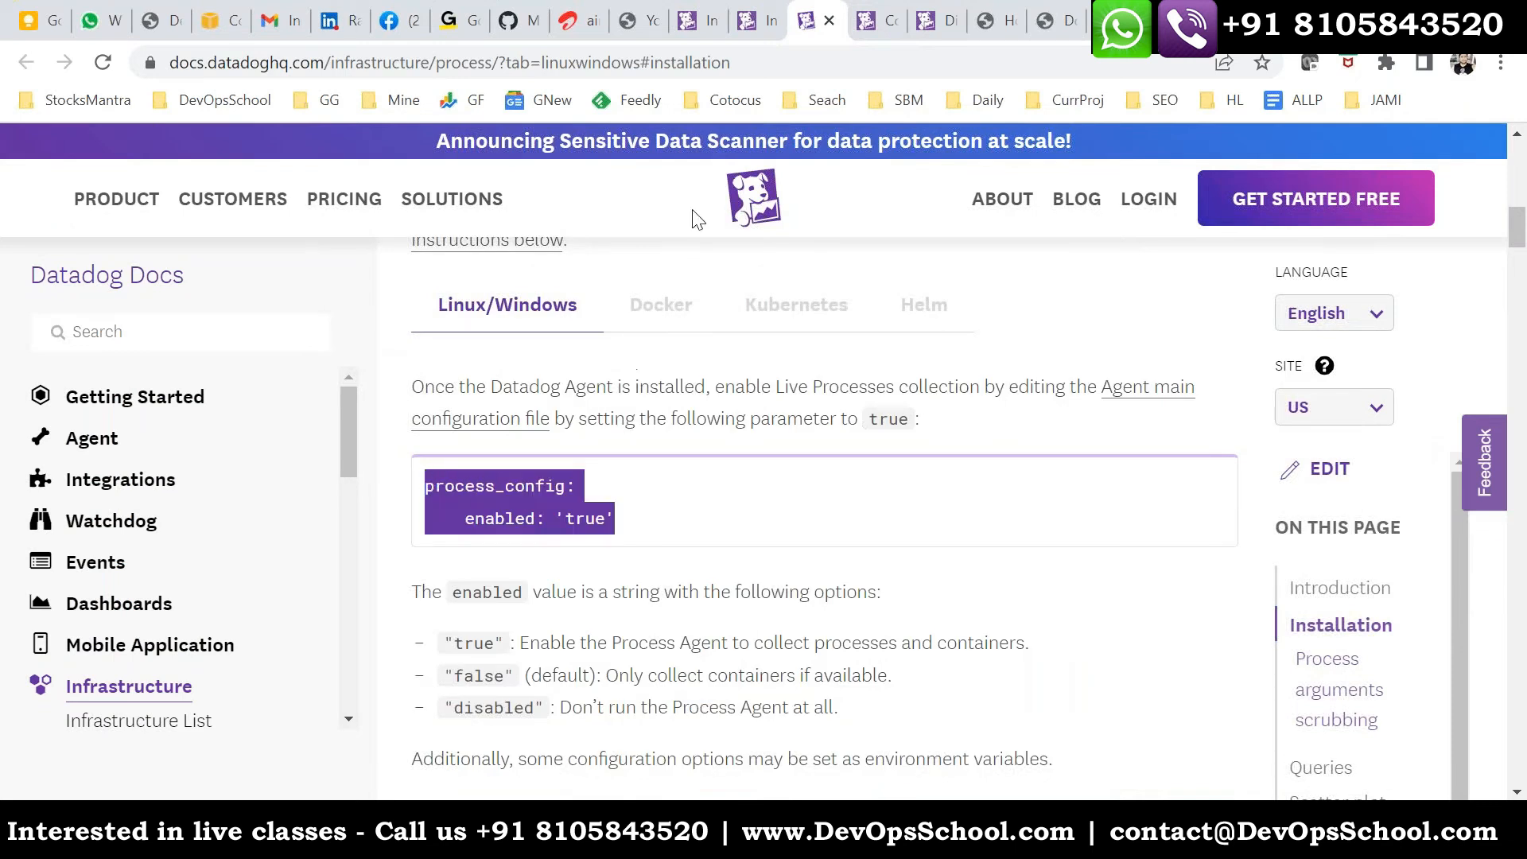
- Return to the Linux host's details and check its processes, metrics and containers
left_click(757, 21)
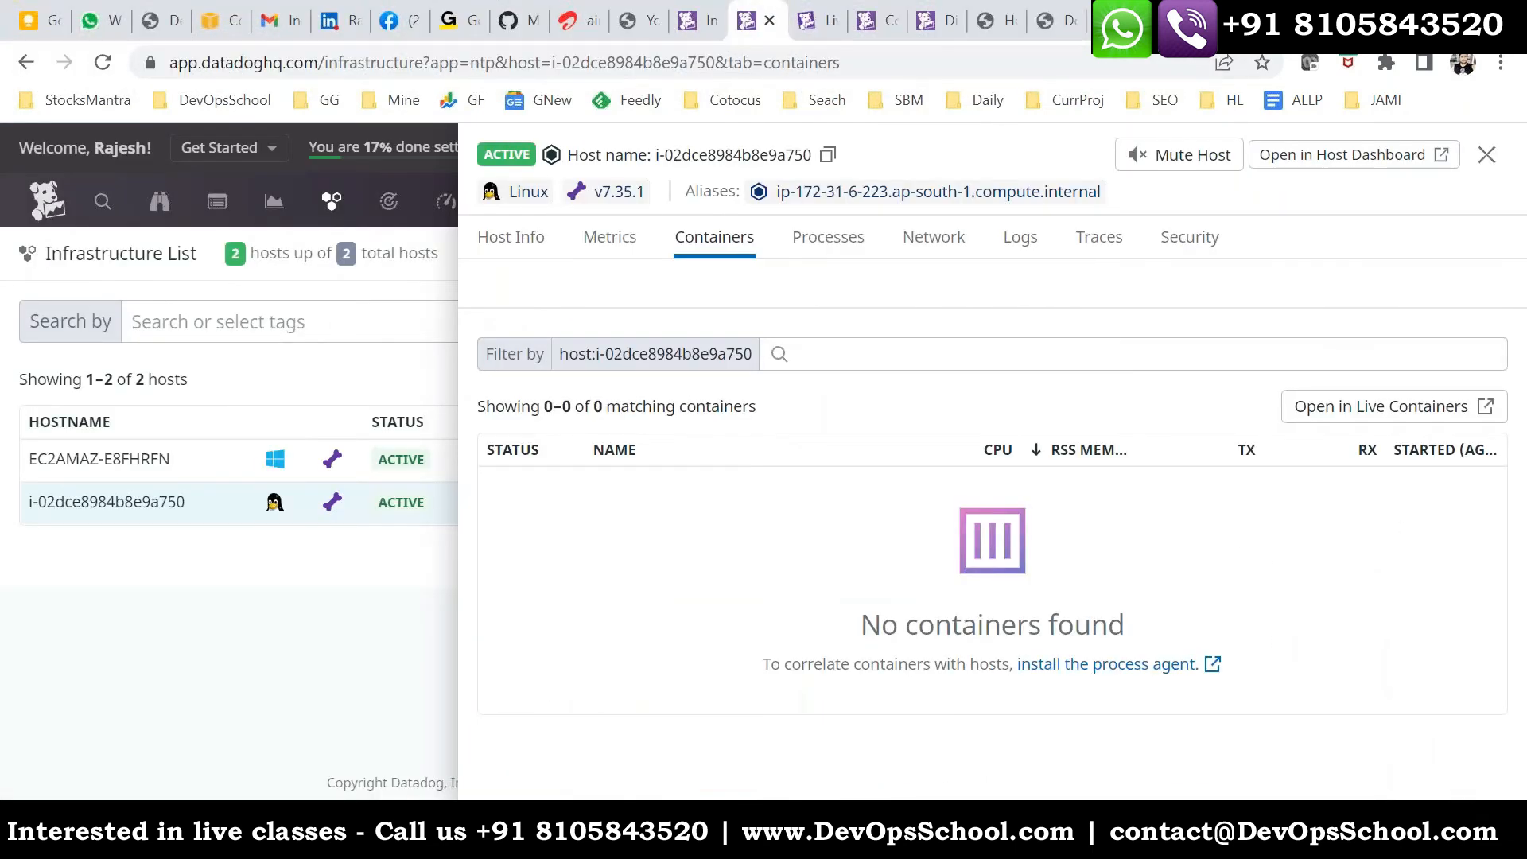
left_click(833, 238)
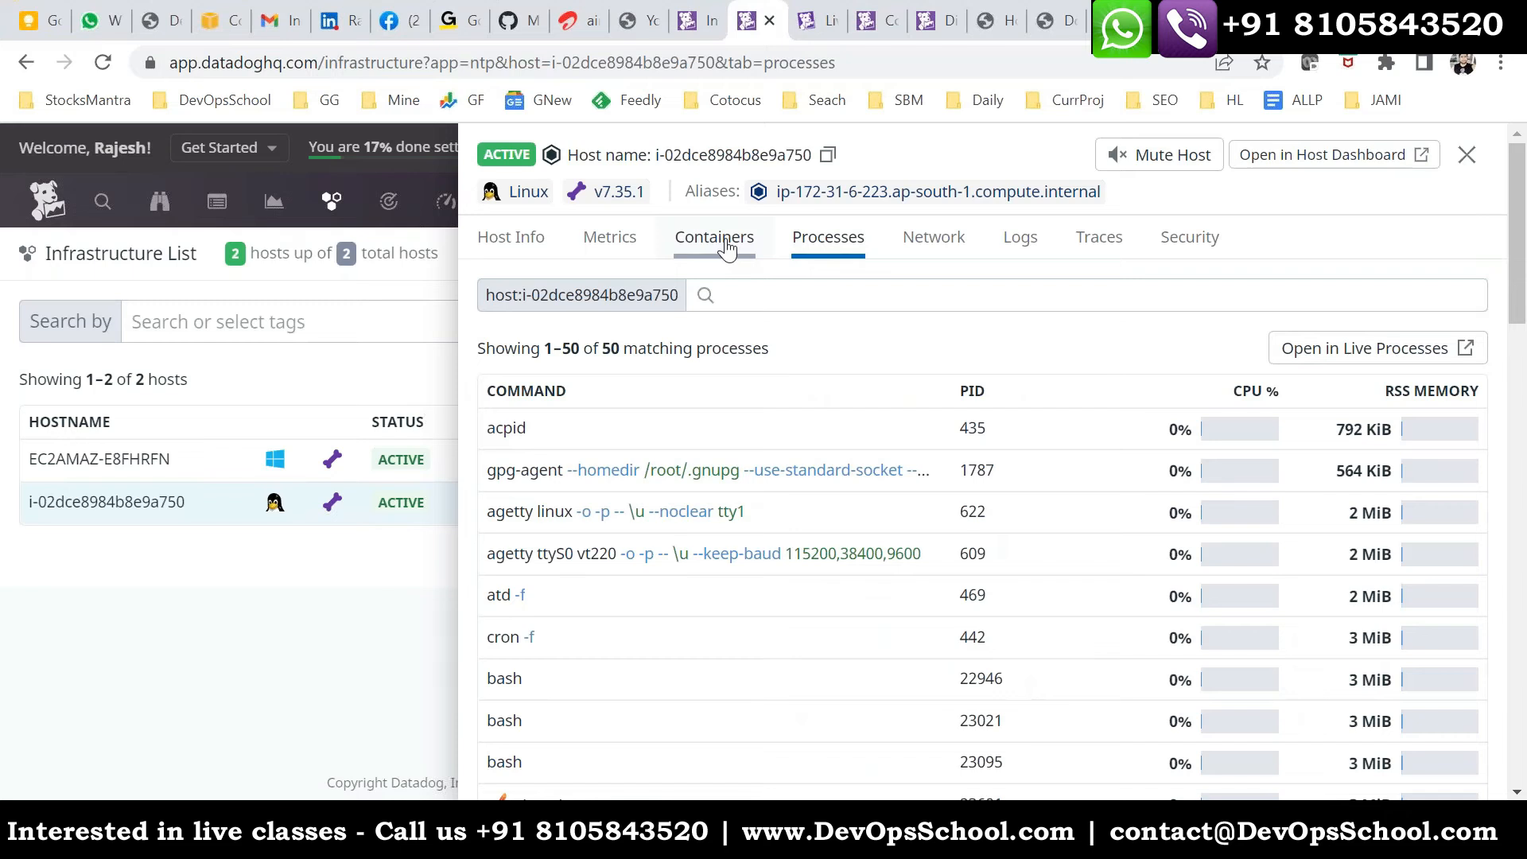
left_click(727, 243)
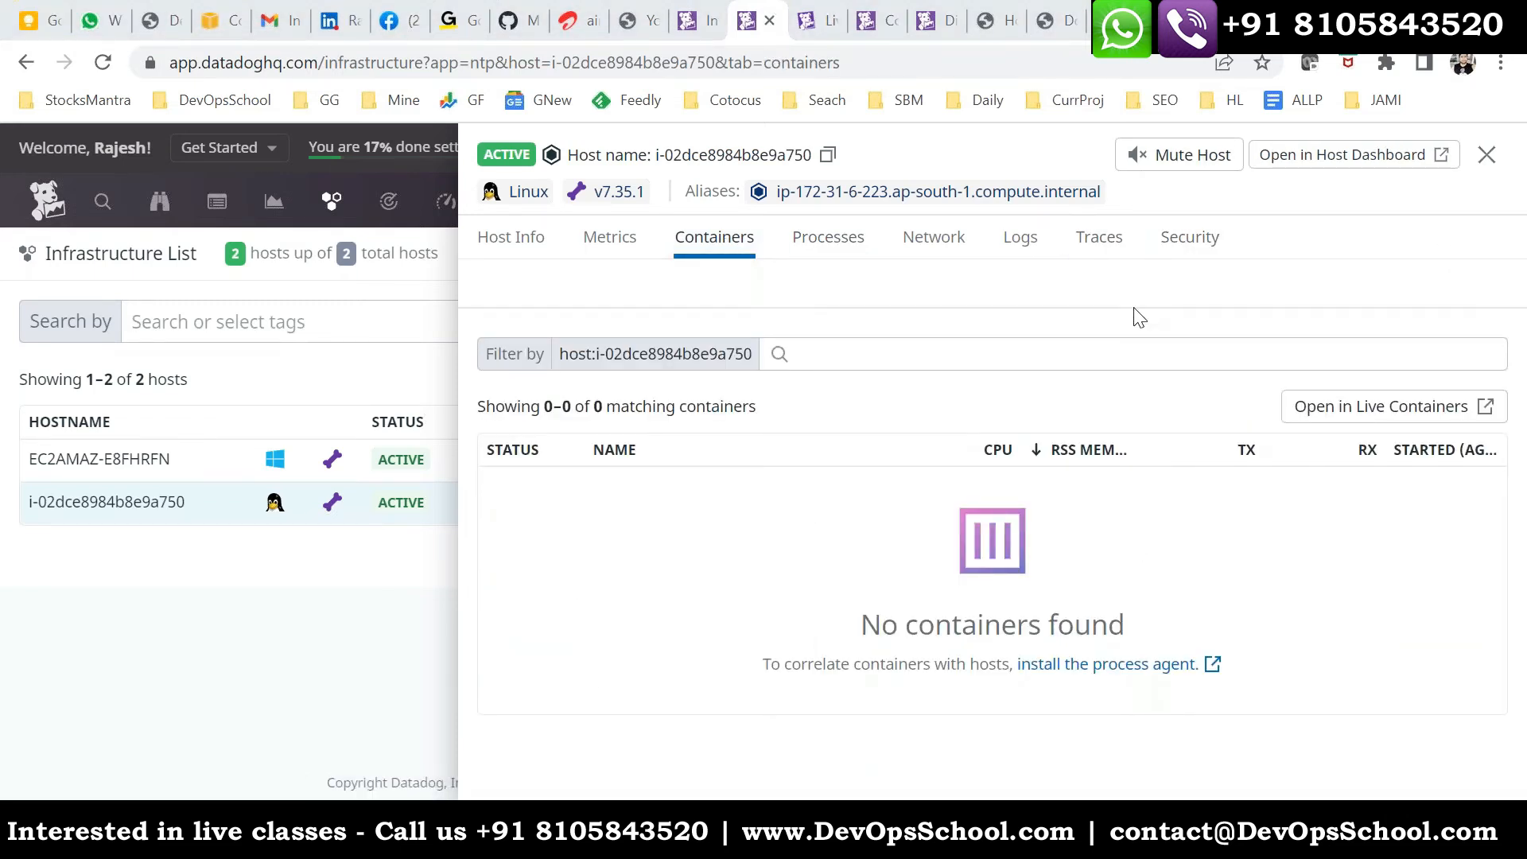
left_click(996, 367)
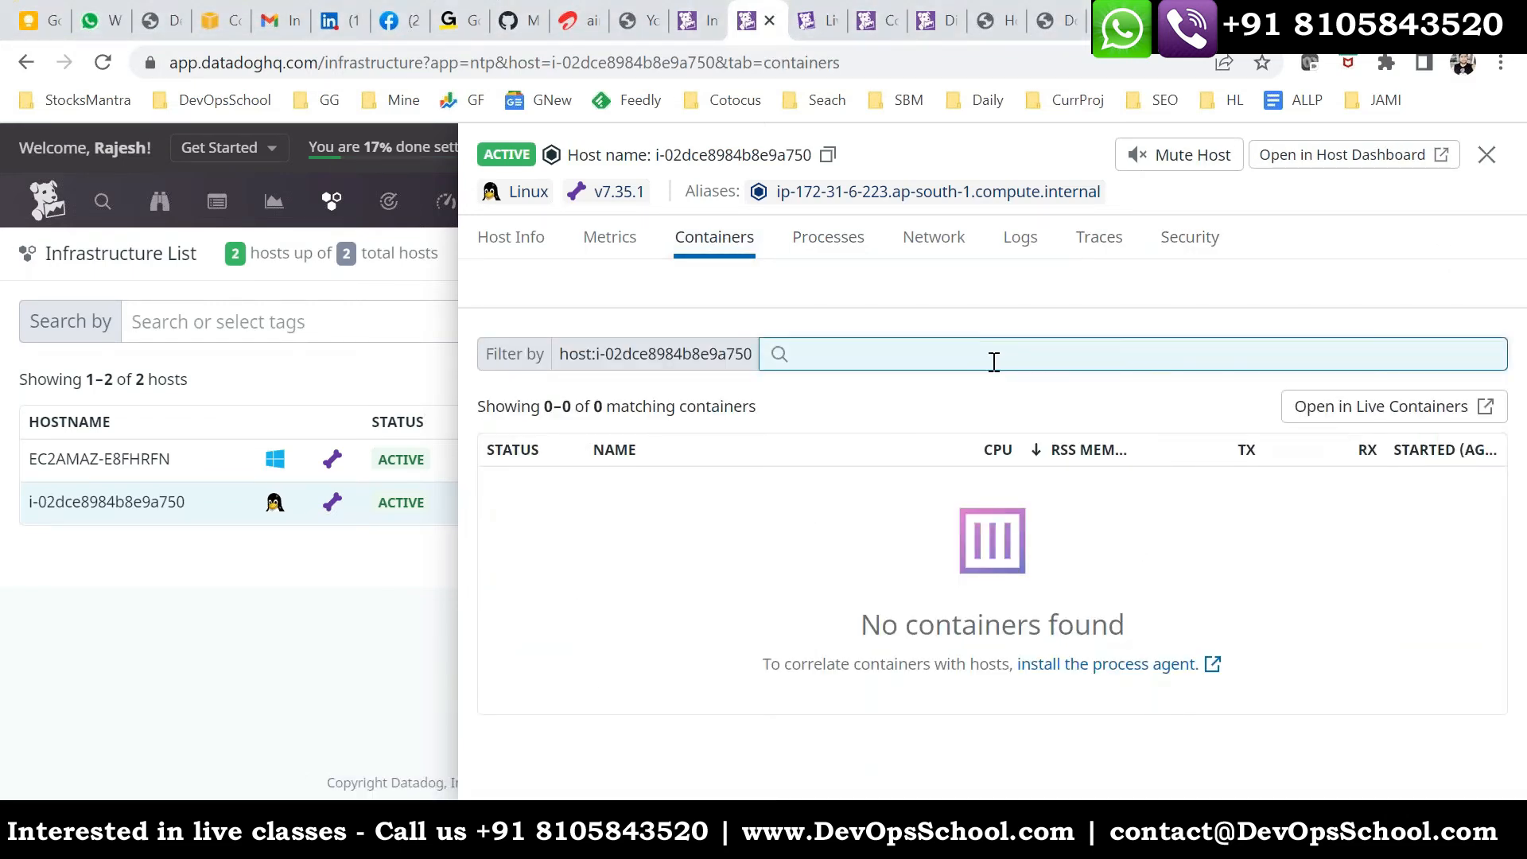
left_click(609, 237)
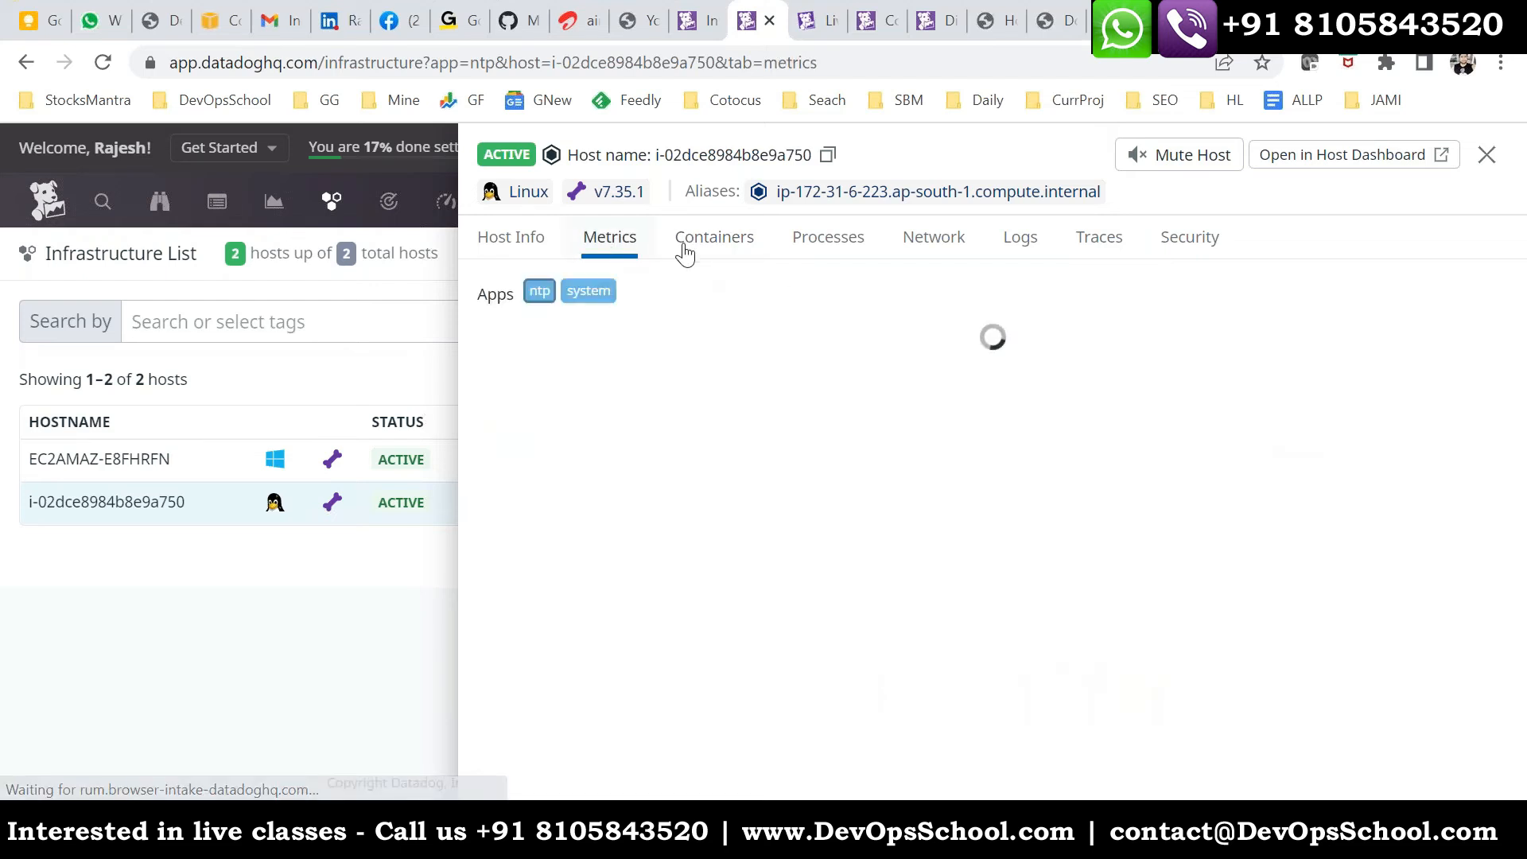
left_click(719, 239)
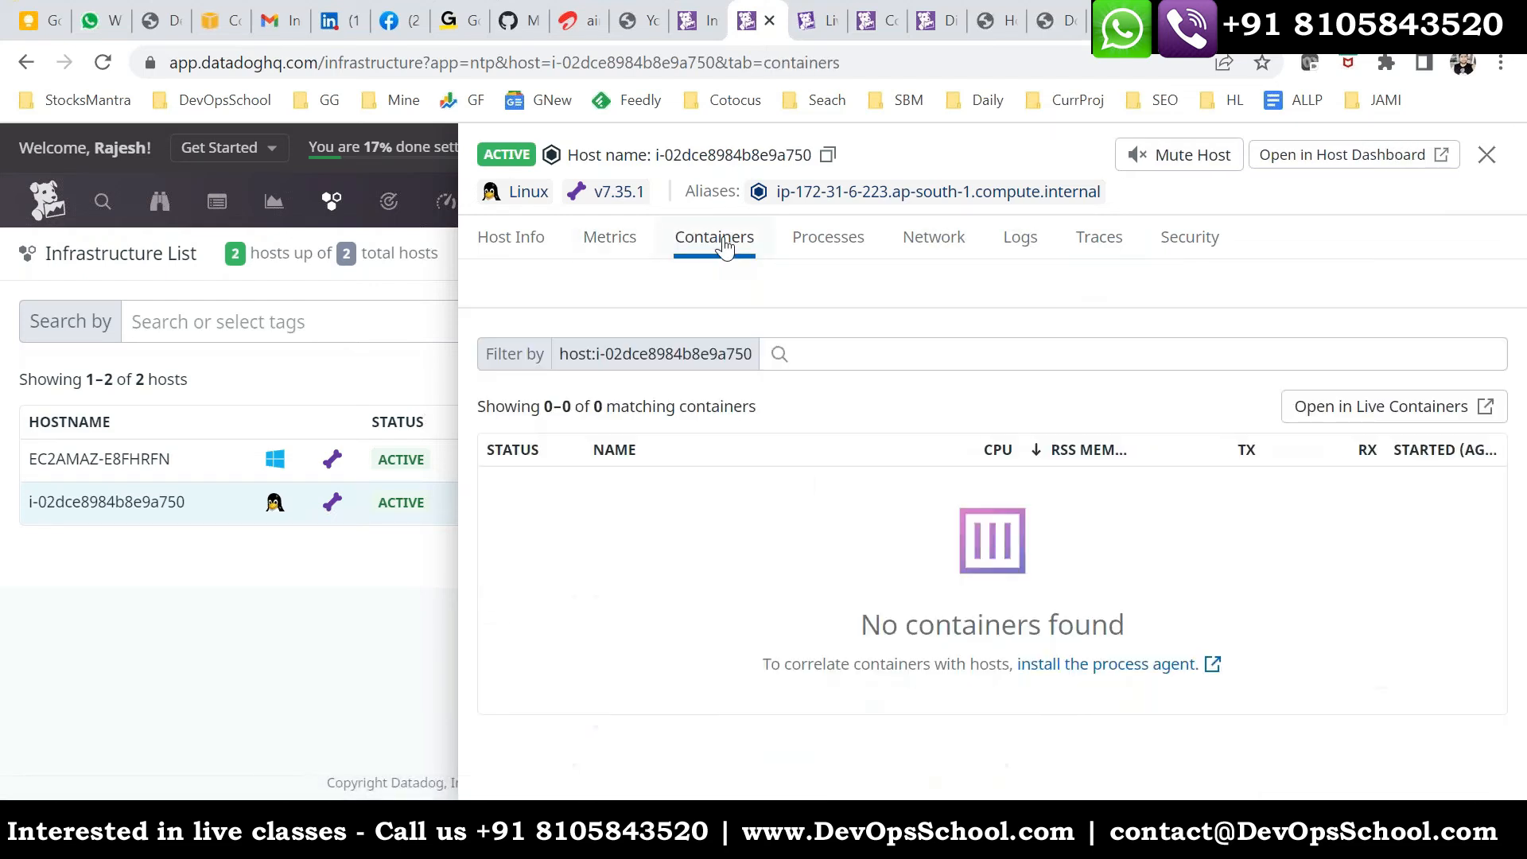
- Go back to the Live Containers page, reload it twice more and recheck the host's container table
left_click(803, 30)
left_click(851, 61)
left_click(898, 18)
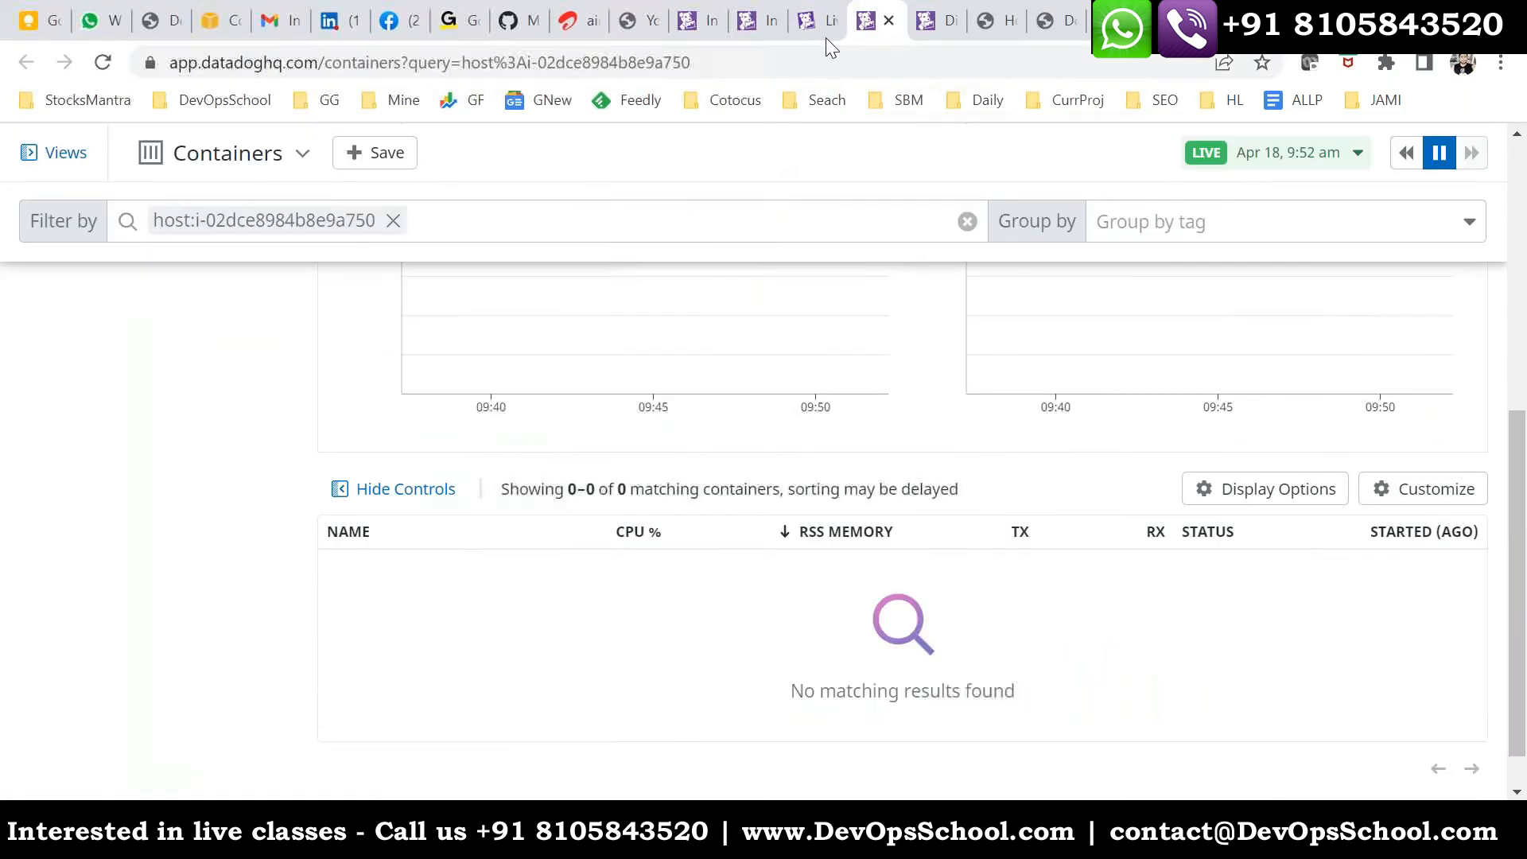
left_click(789, 59)
key("Return")
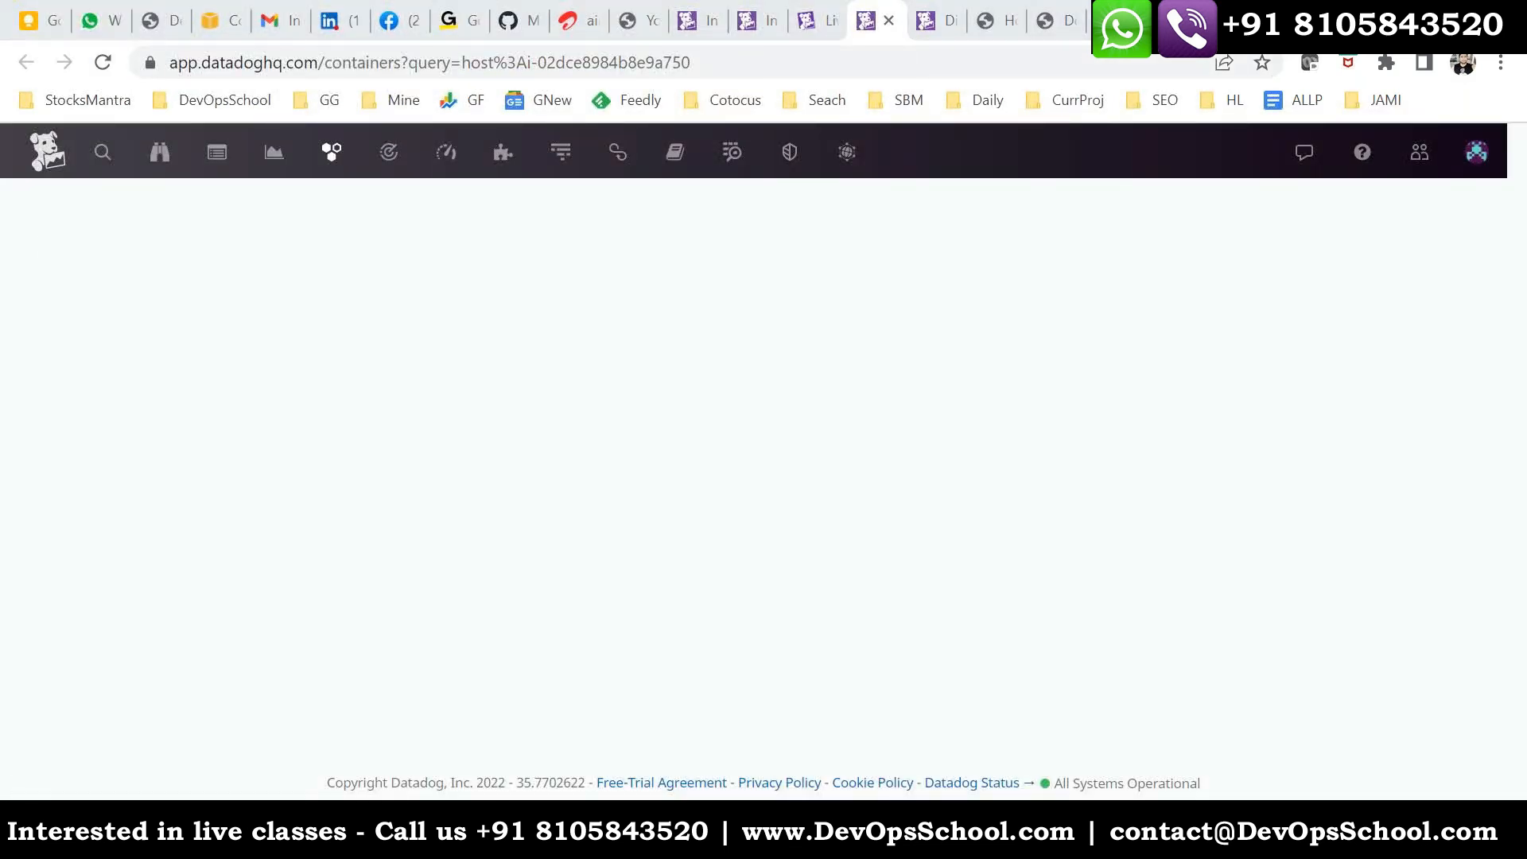
scroll(988, 572, "down", 5)
scroll(607, 338, "up", 3)
left_click(723, 64)
key("Return")
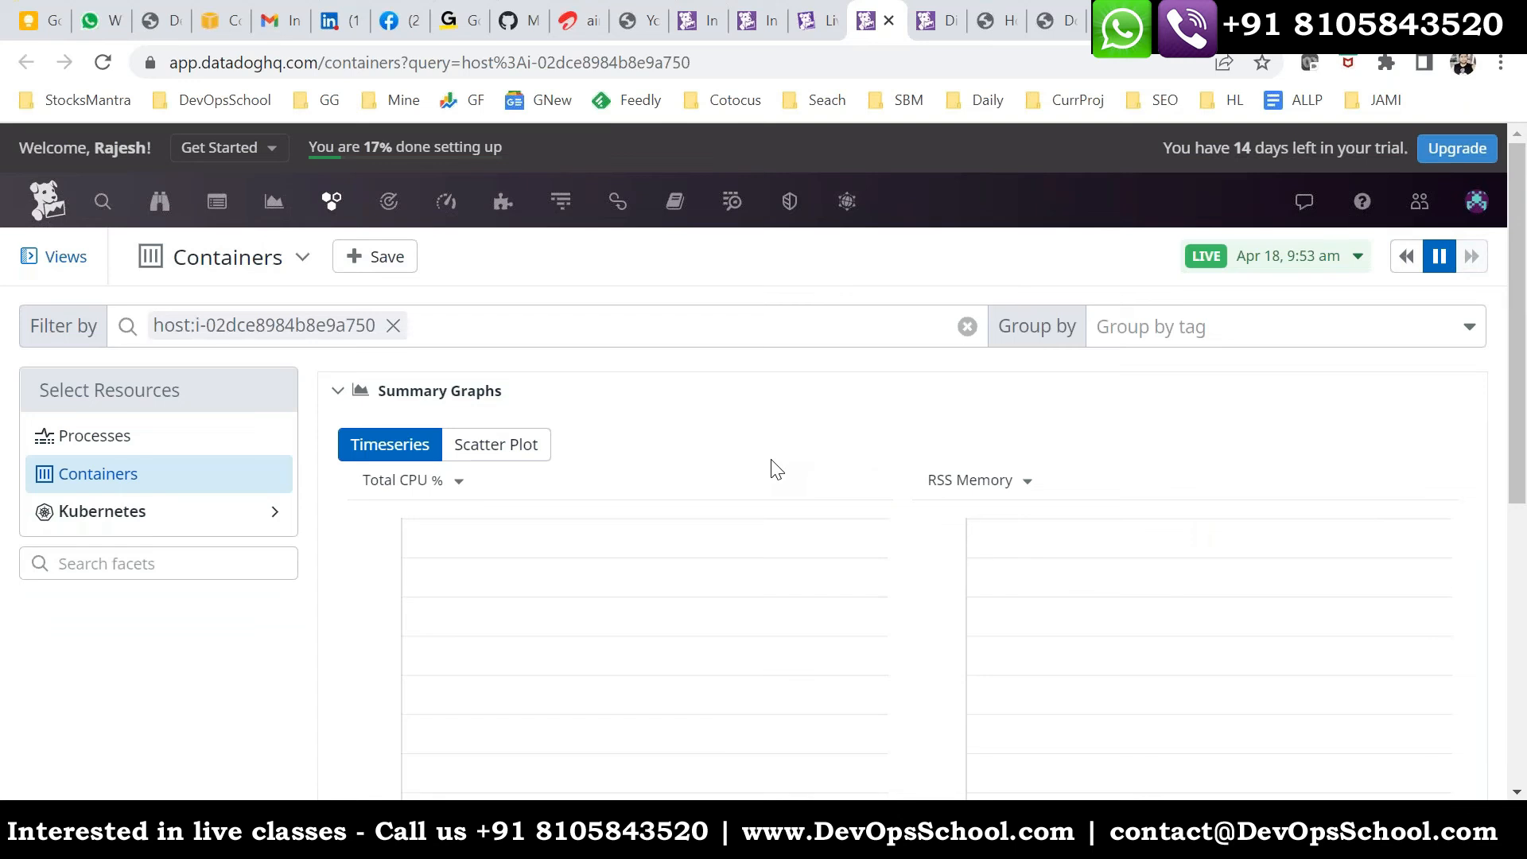
scroll(705, 505, "down", 5)
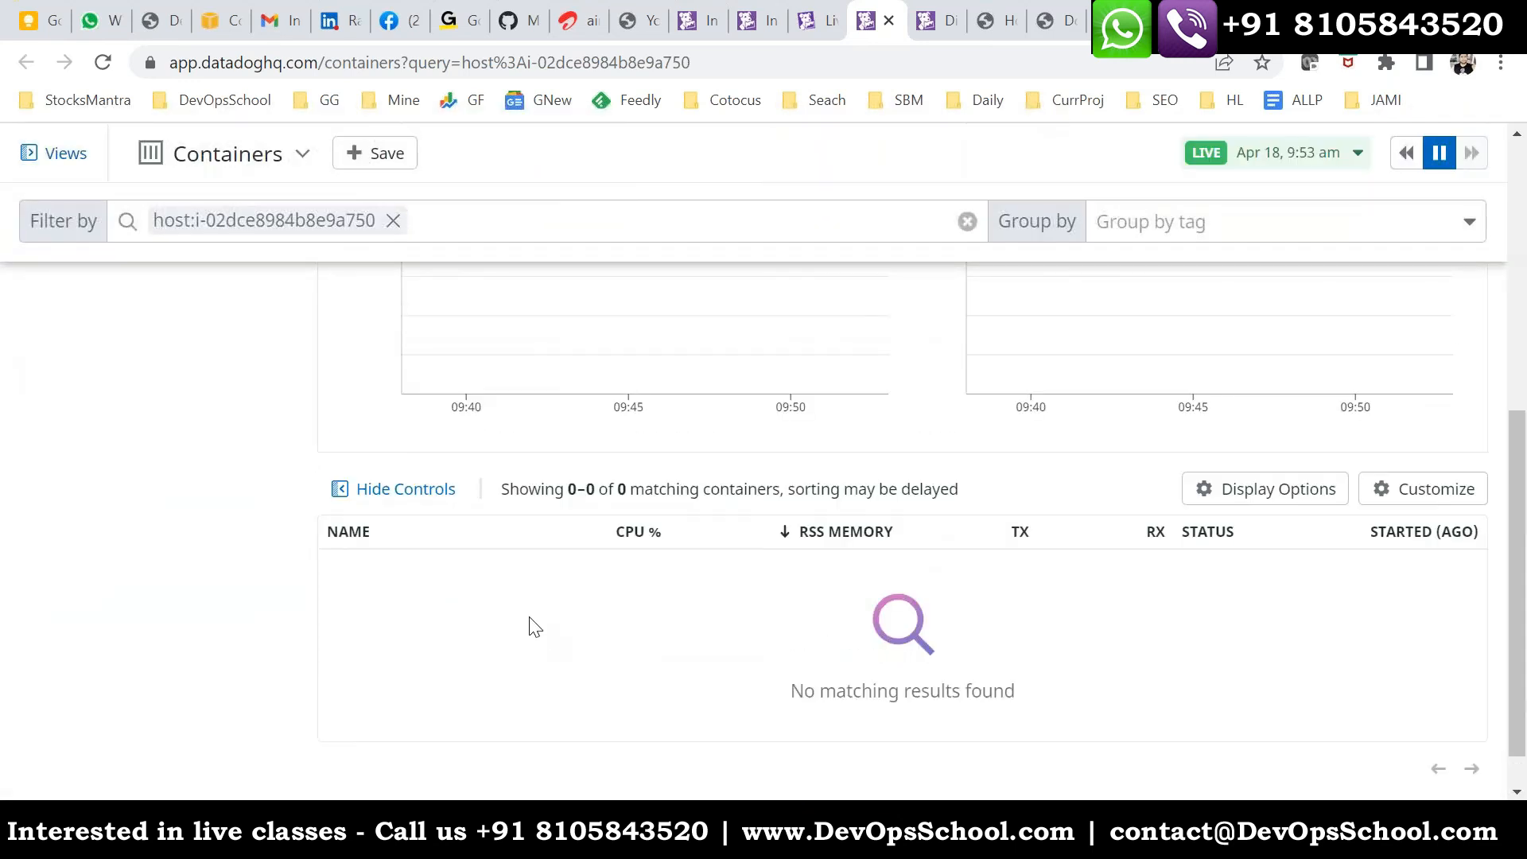
- Open the asda.txt notes in Notepad and highlight the item "4. How to monitor Docker using Datadog"
left_click(827, 829)
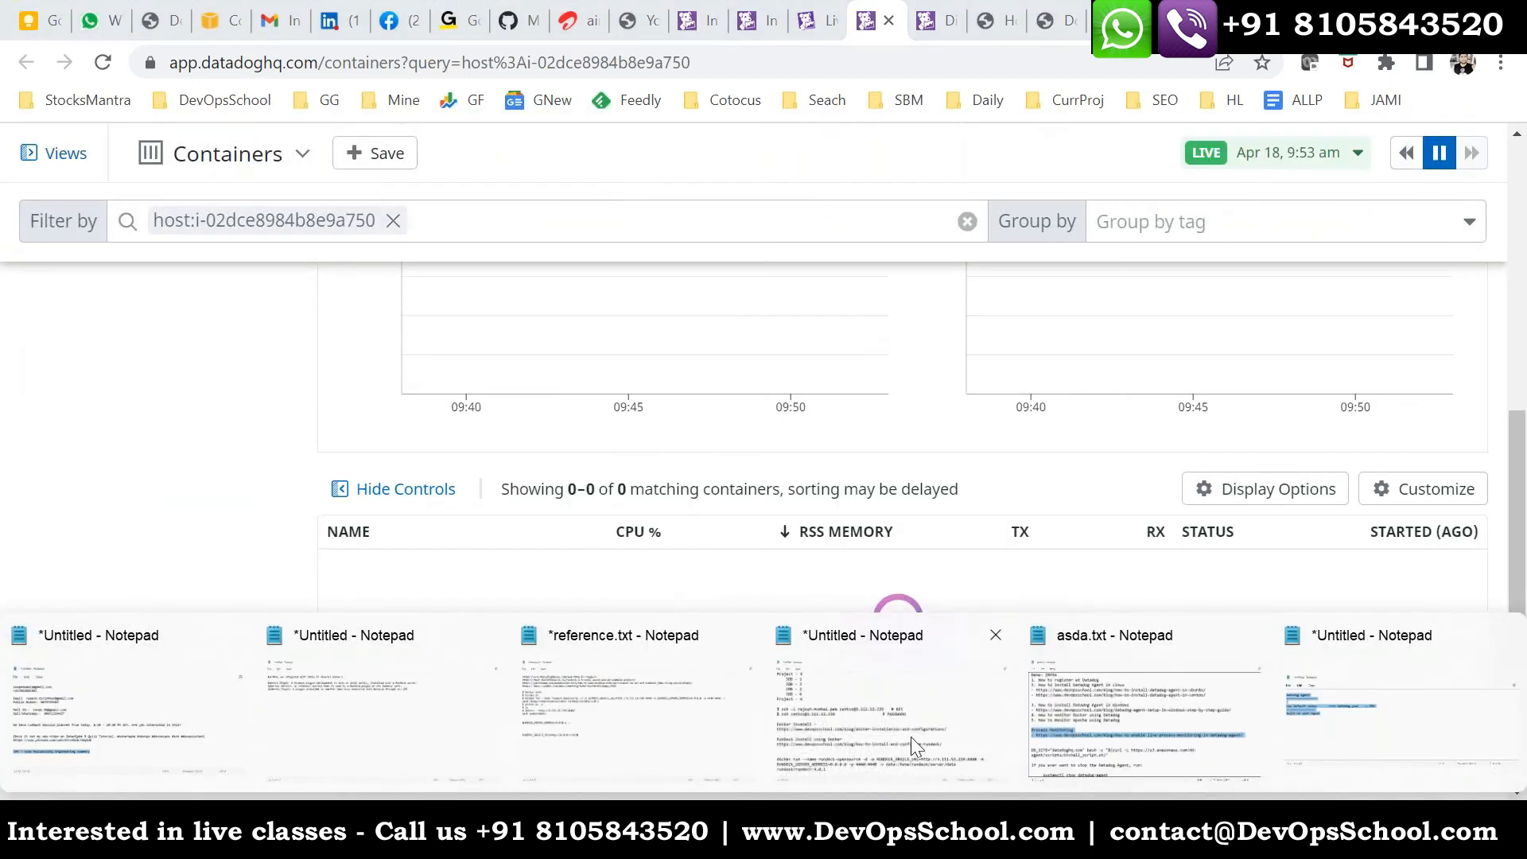
left_click(1103, 724)
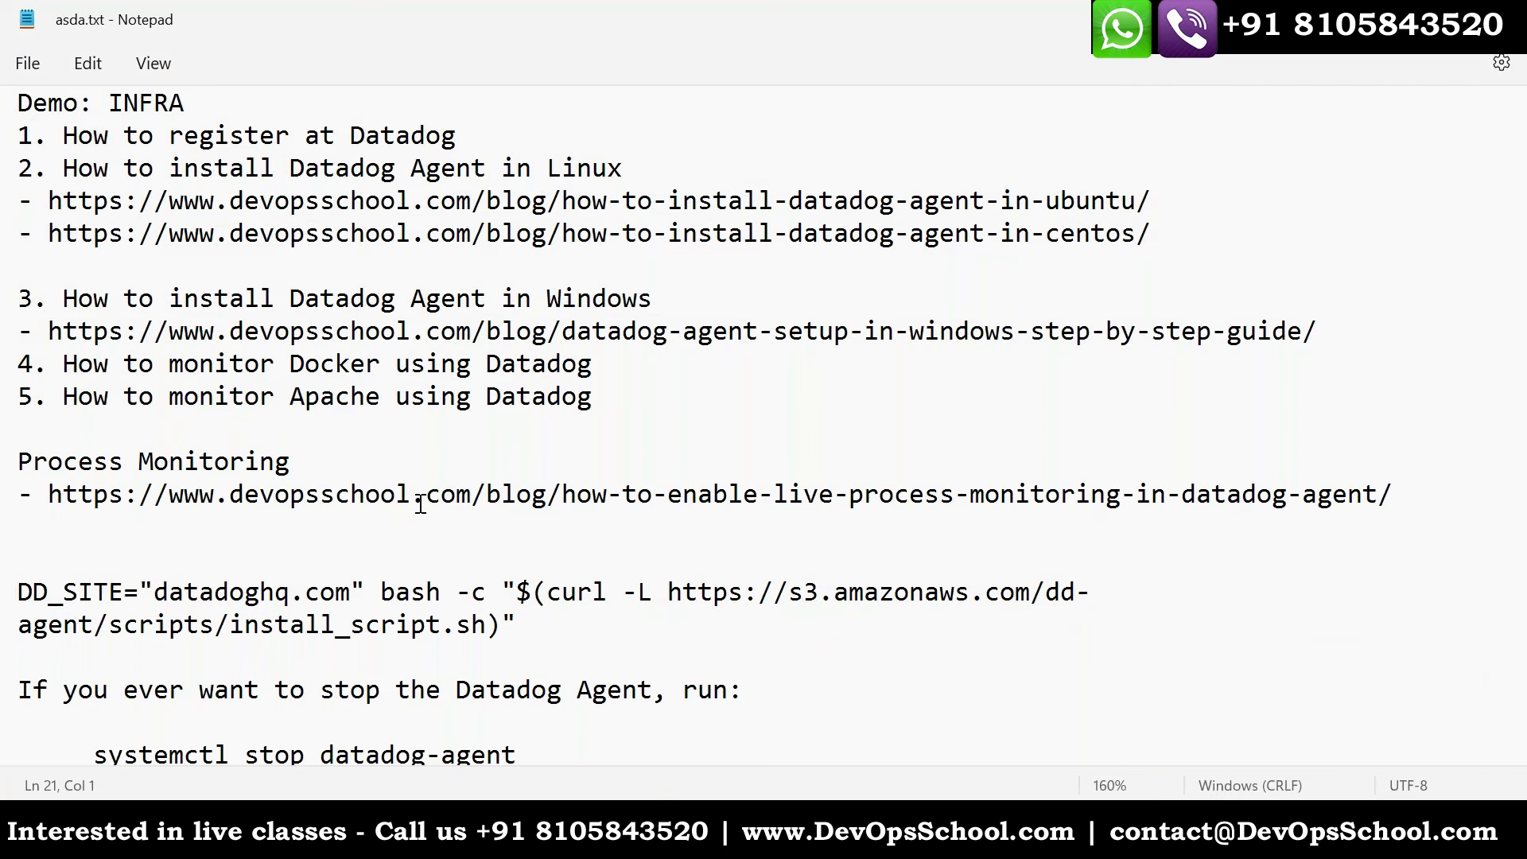
scroll(421, 503, "up", 2)
scroll(415, 529, "down", 1)
scroll(415, 529, "down", 2)
scroll(191, 446, "up", 2)
left_click_drag(590, 368, 20, 358)
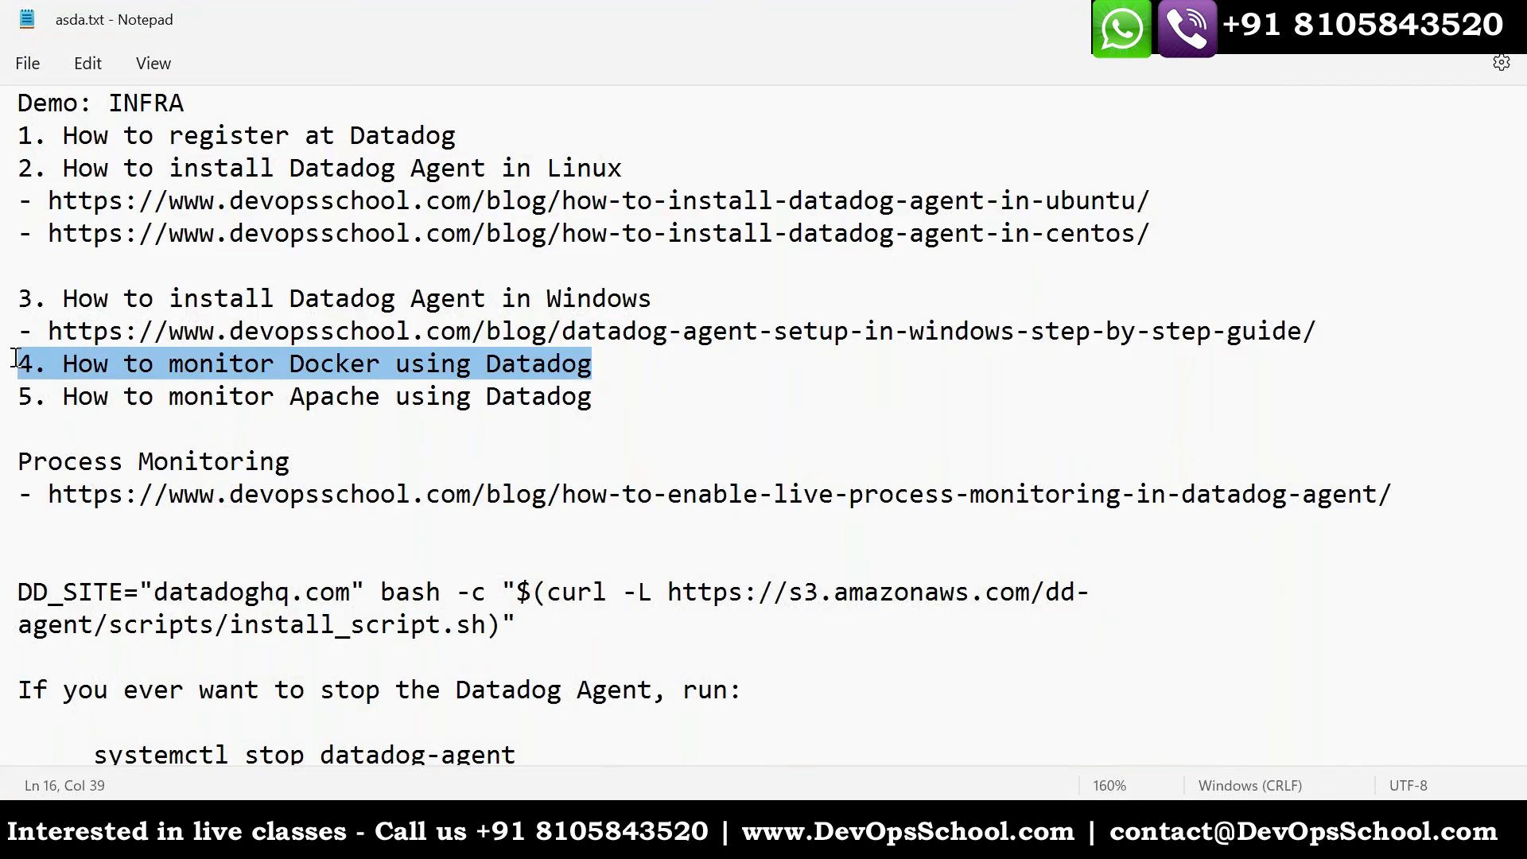
- Search the DevOpsSchool blog in the browser for "datadog docker" and open the article on enabling Docker container monitoring in Datadog Agent
key("alt+Tab")
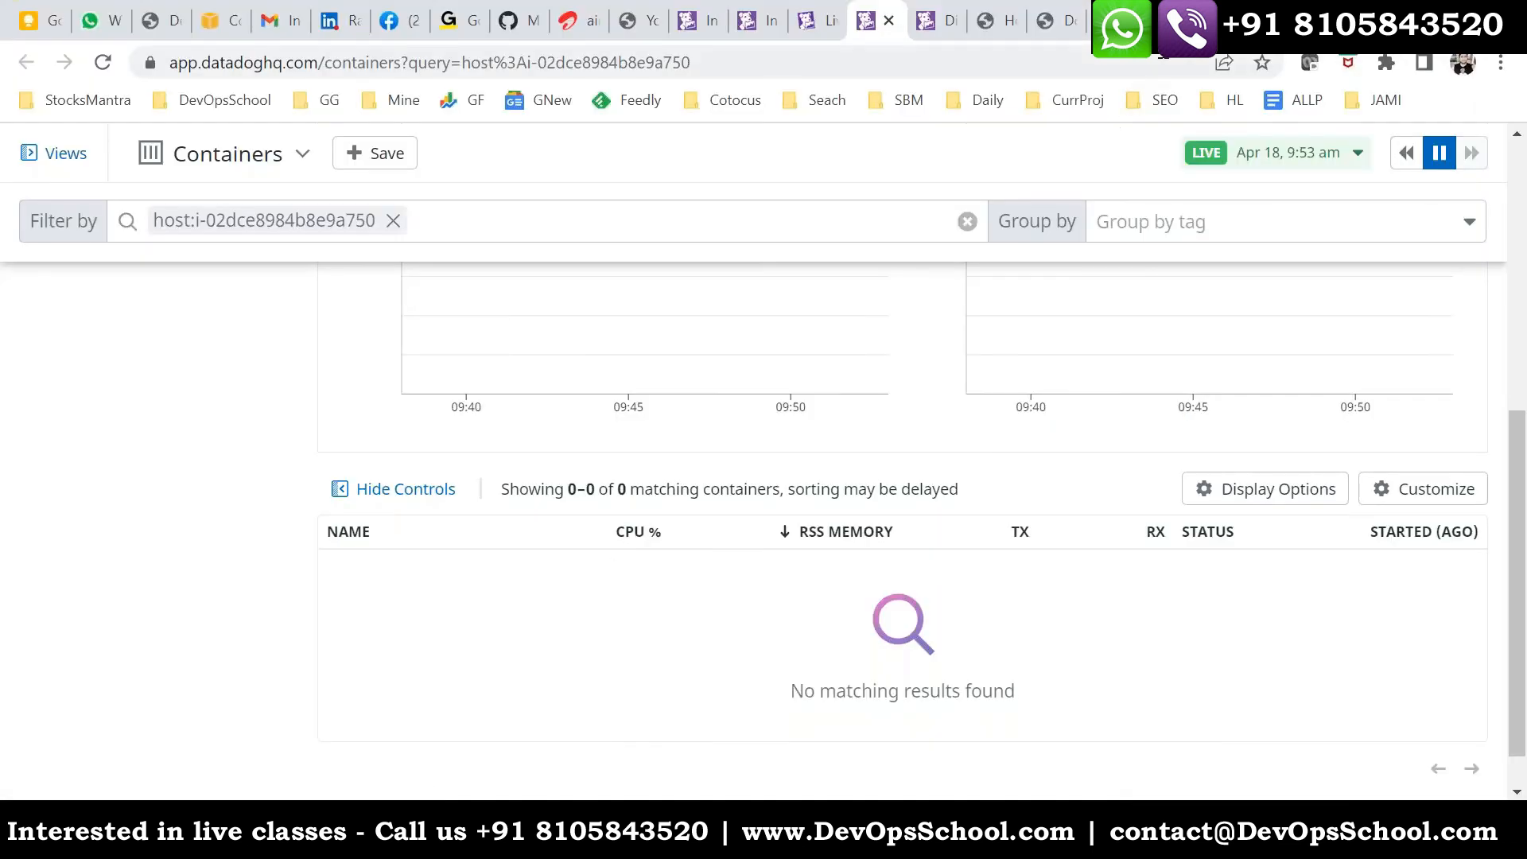
left_click(1065, 26)
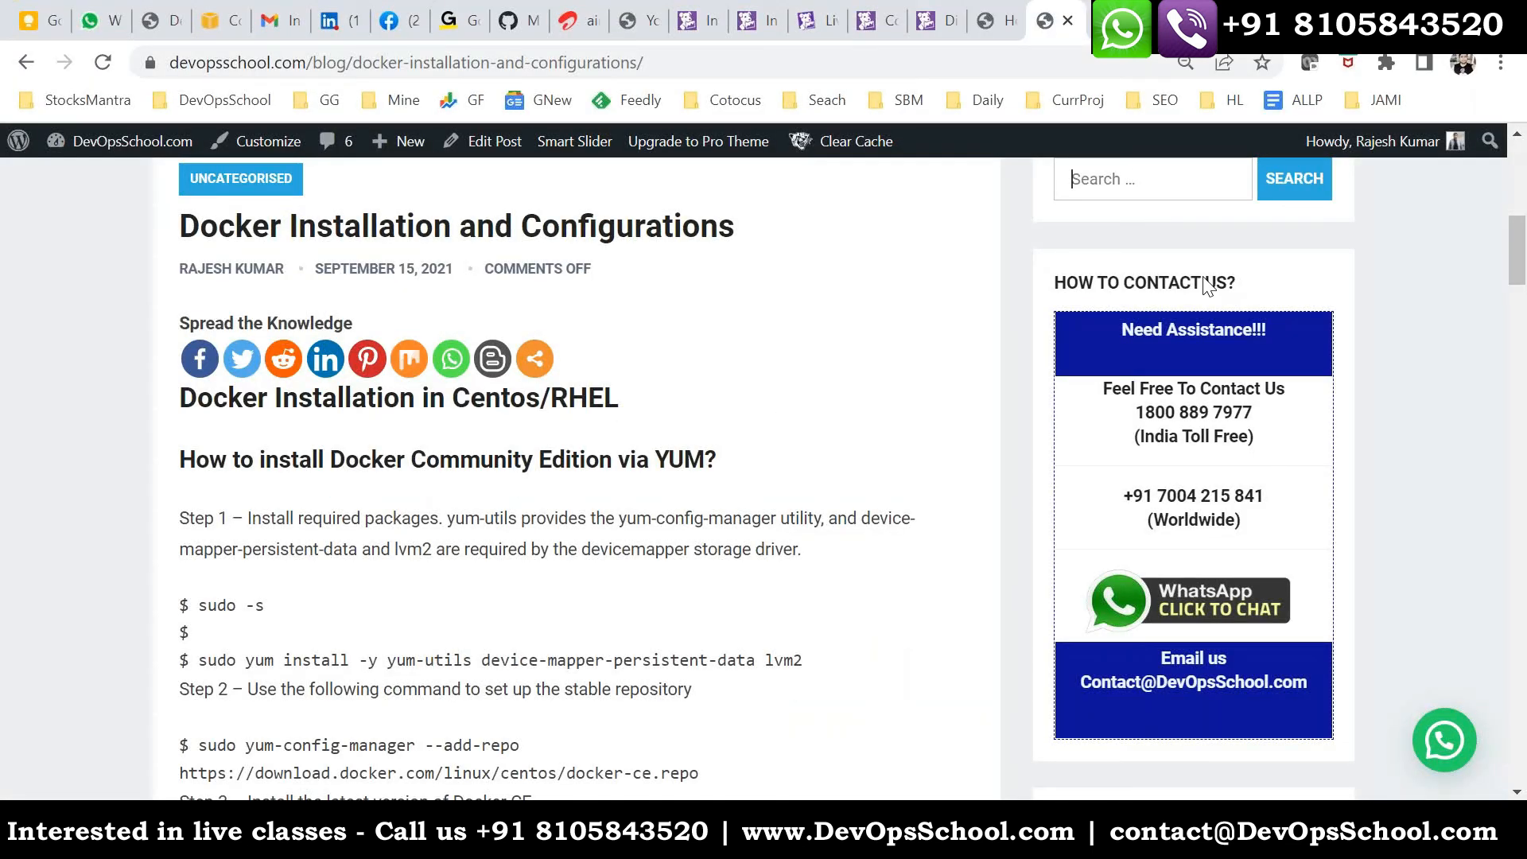
scroll(1167, 318, "up", 4)
type("datadog d")
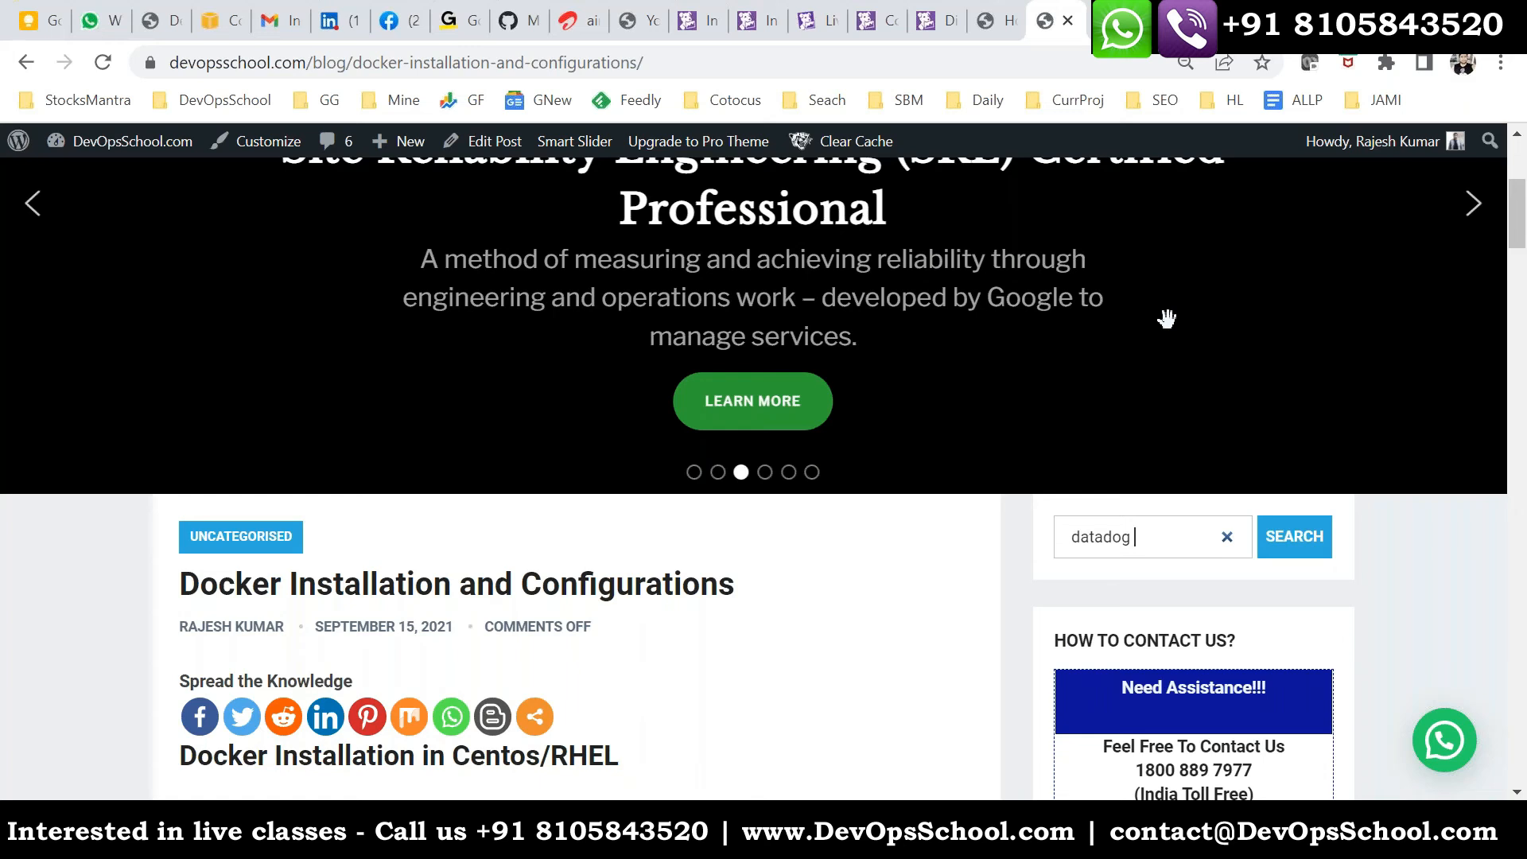
type("docker")
key("Return")
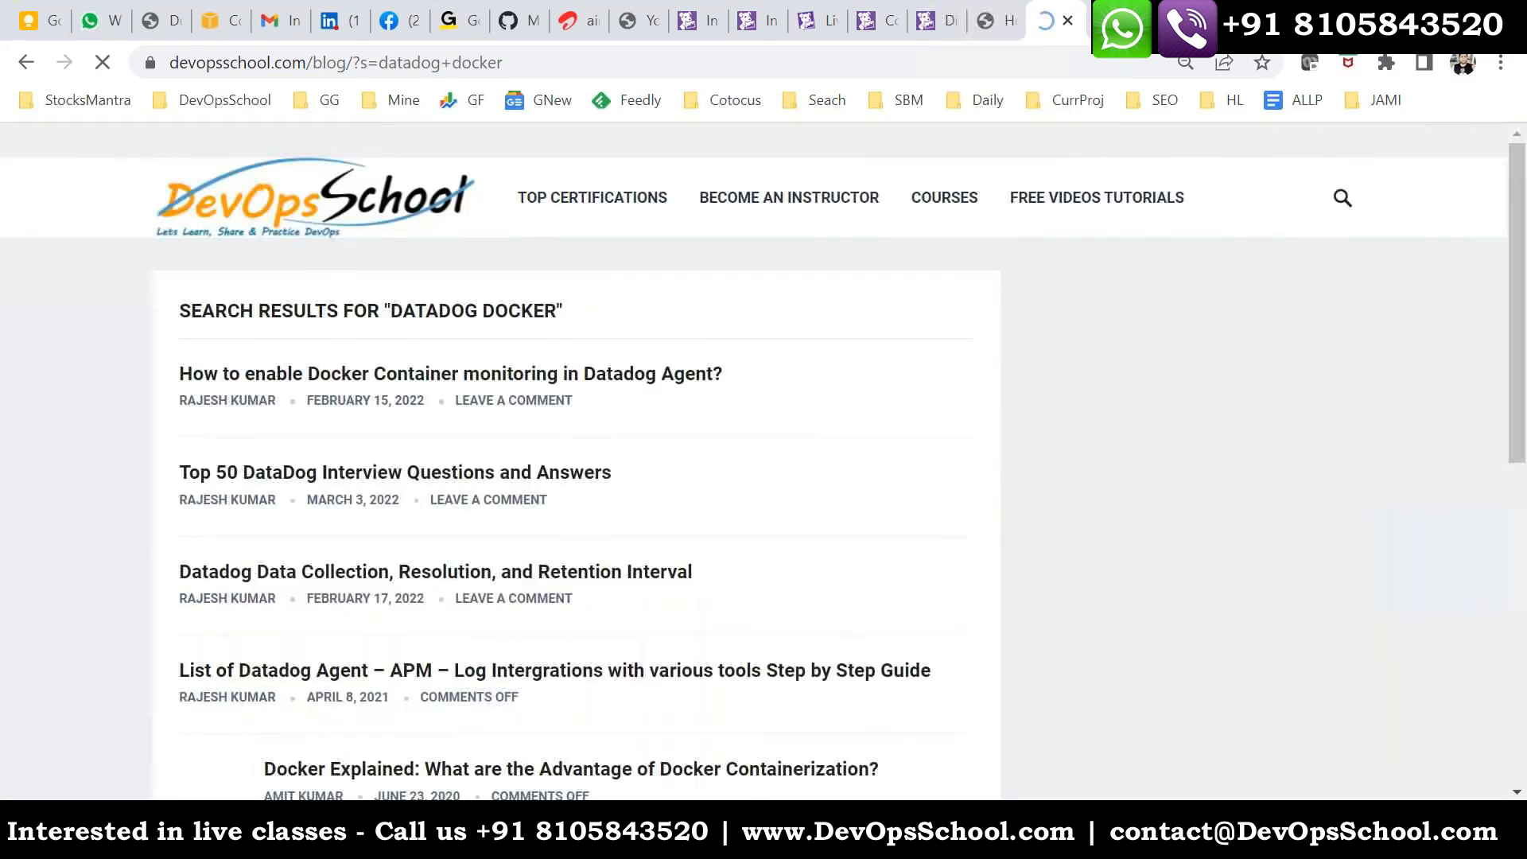
left_click(436, 380)
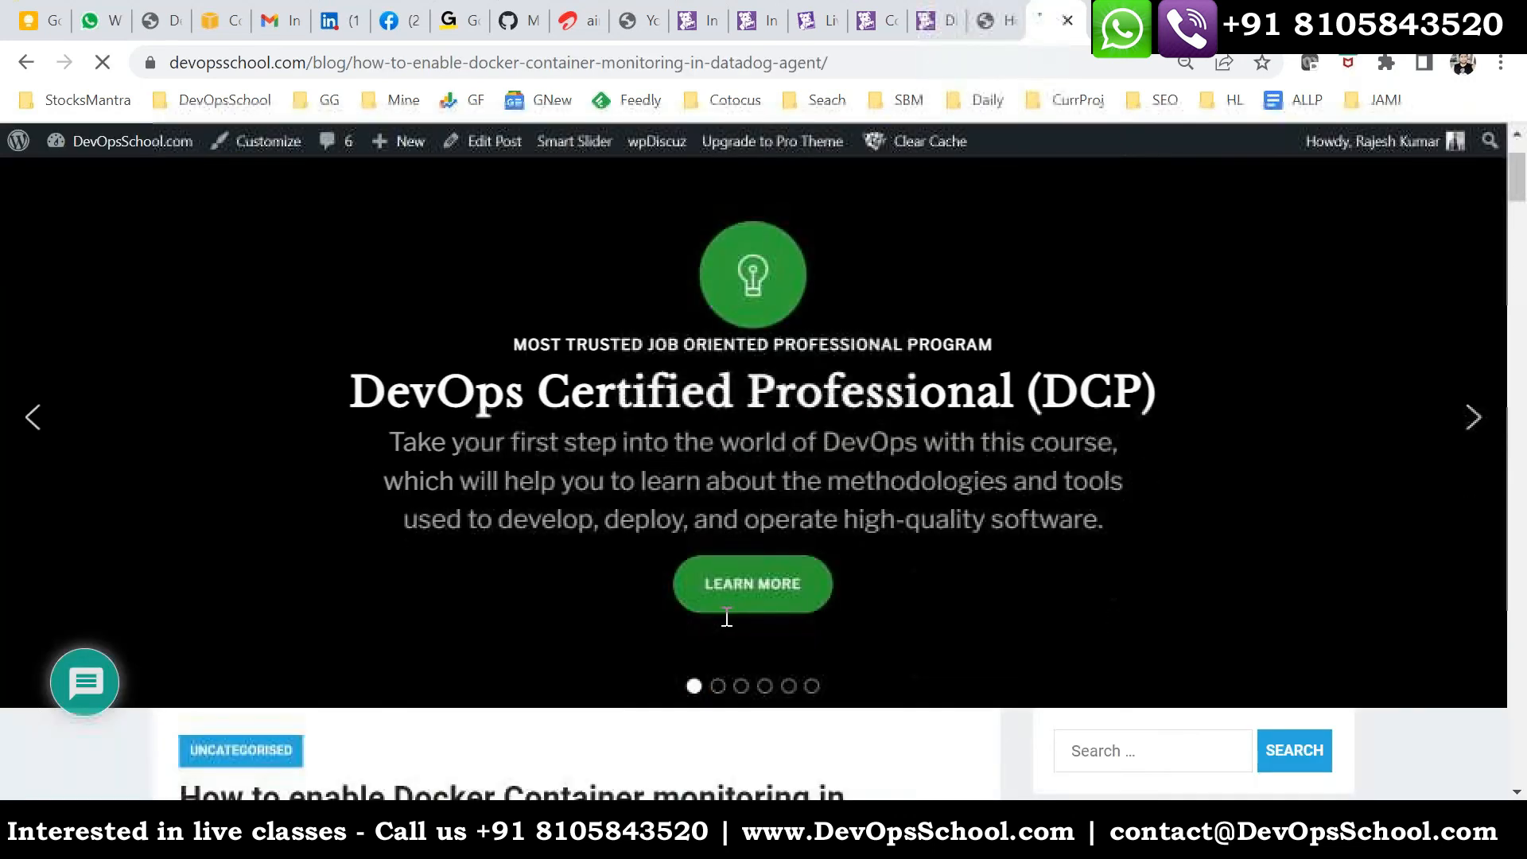
- Review the article's docker.d configuration example, then copy the article's address and paste it beneath item 4 in the asda.txt notes
scroll(726, 620, "down", 10)
scroll(712, 627, "down", 15)
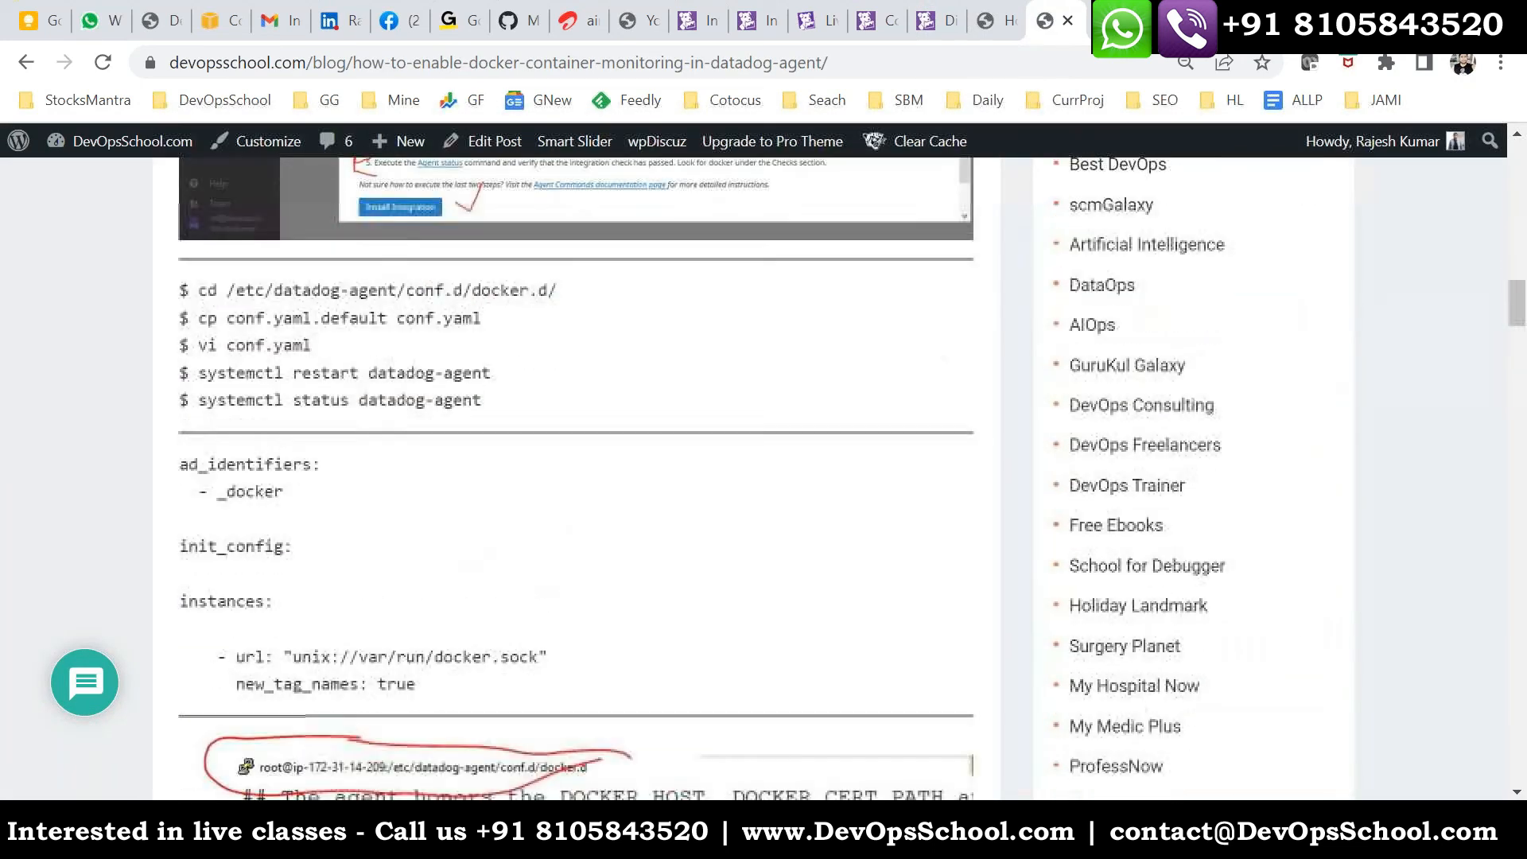
scroll(676, 639, "down", 11)
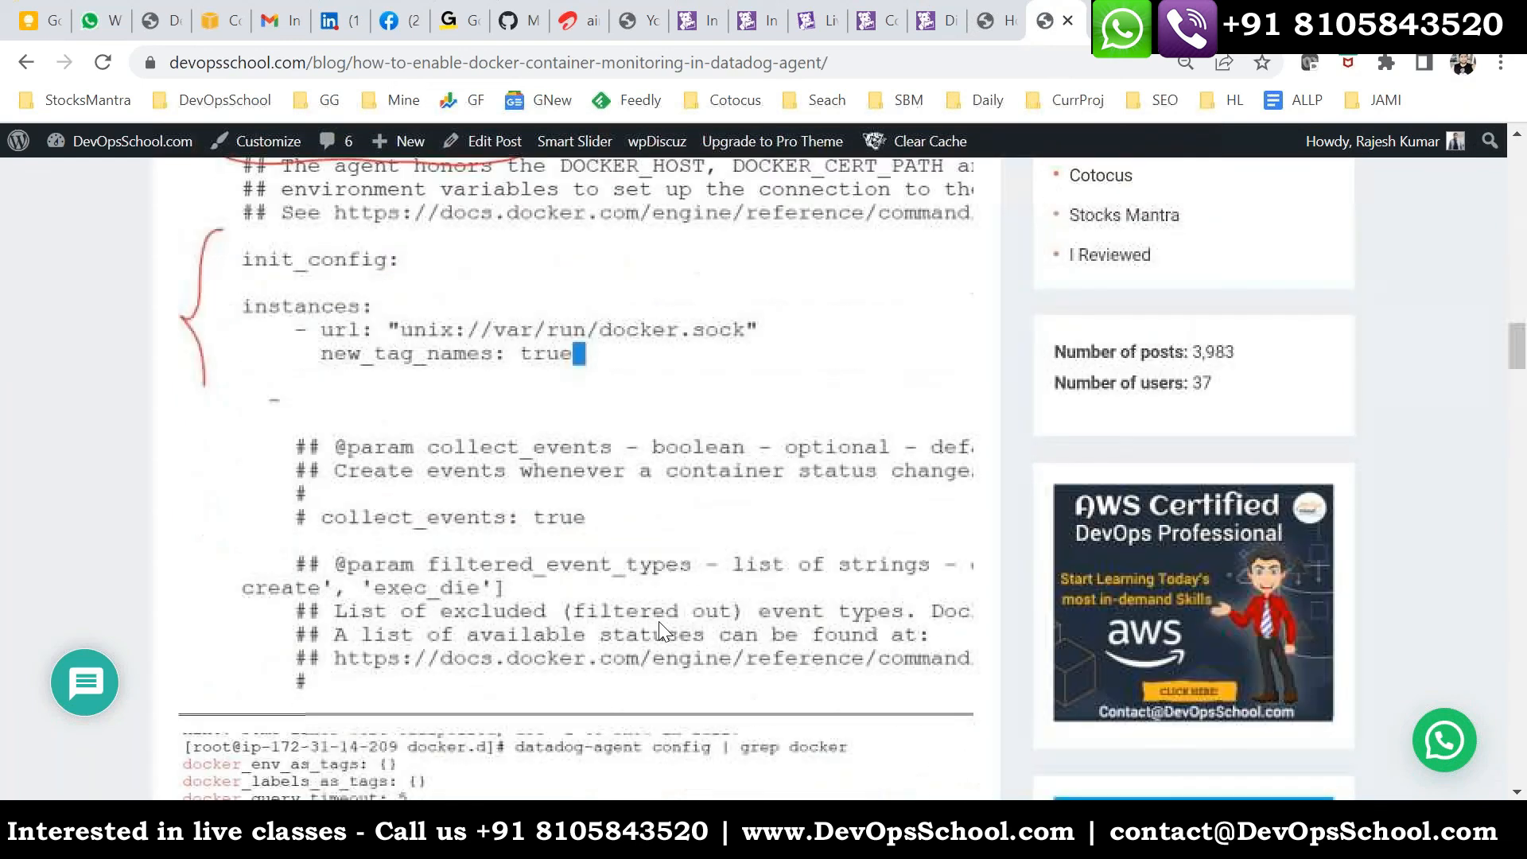
scroll(656, 623, "up", 4)
left_click(602, 68)
key("ctrl+c")
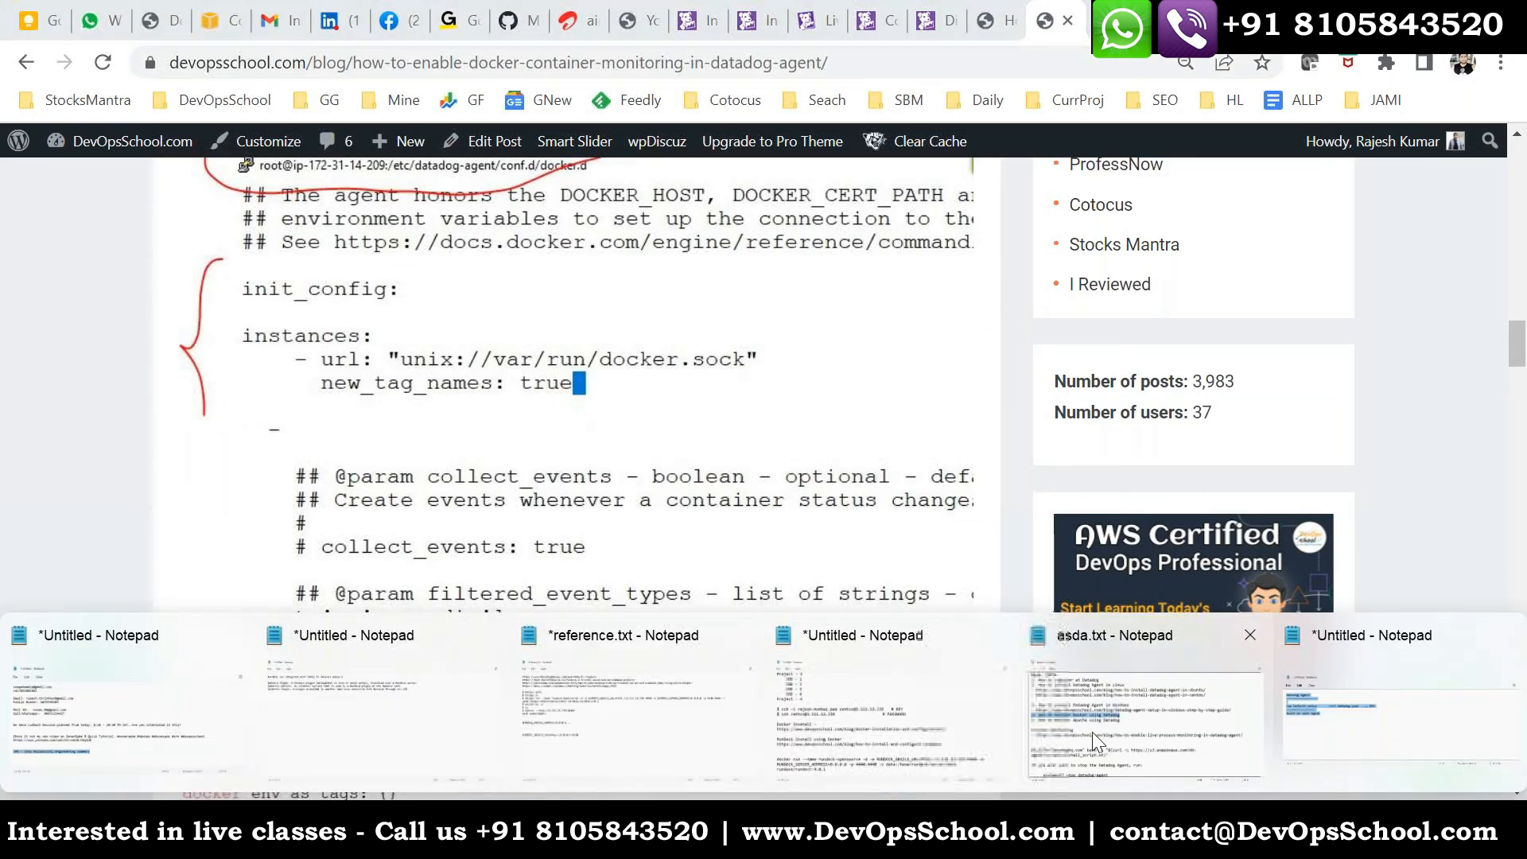
left_click(1091, 732)
left_click(604, 365)
key("Return")
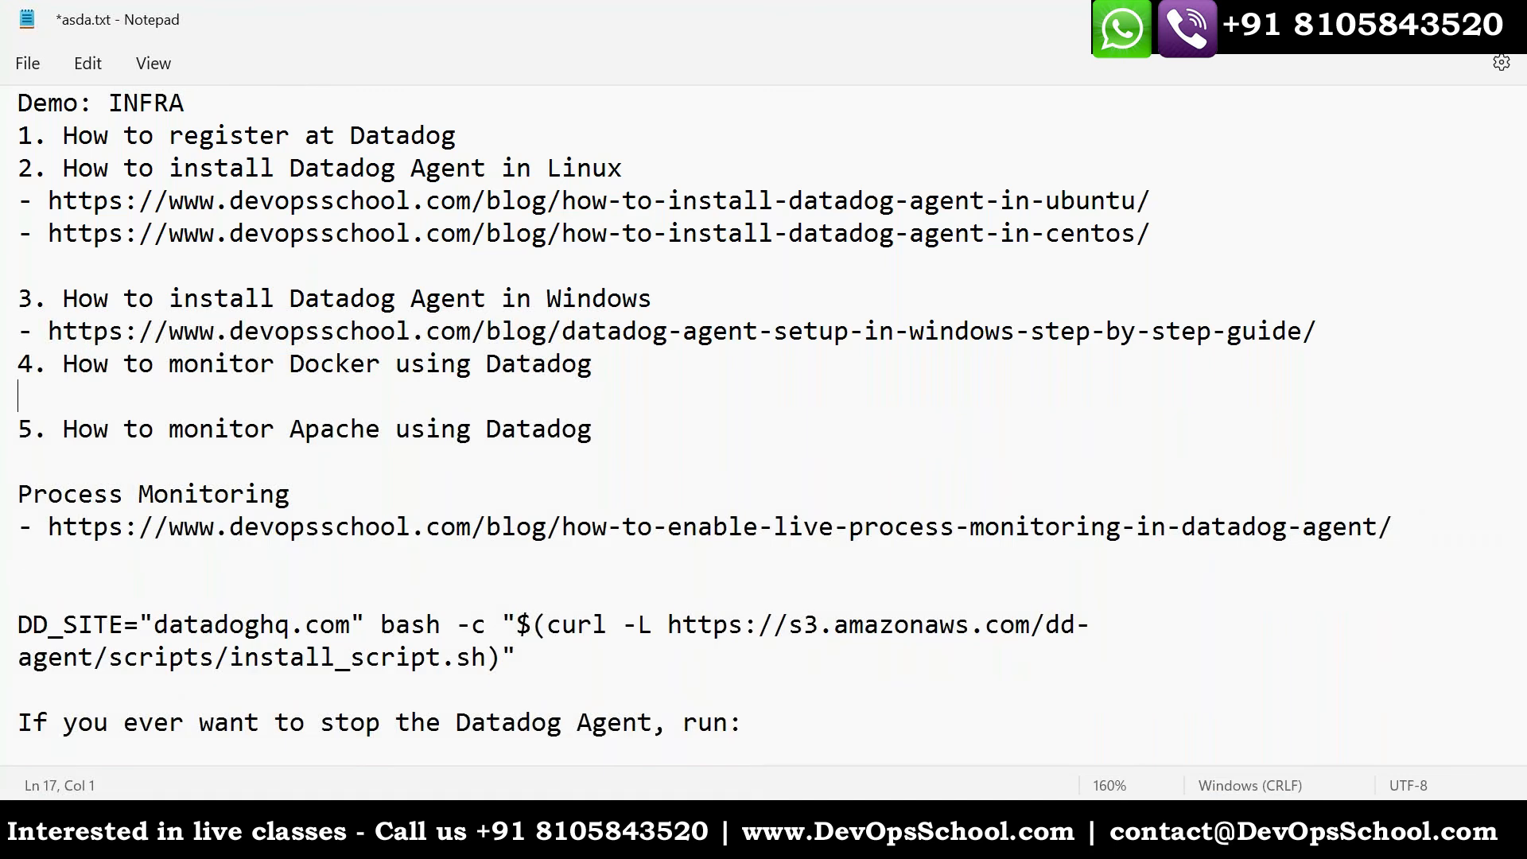
key("ctrl+v")
key("Return")
- Extend item 4 of the notes to read "How to monitor Docker/Container using Datadog" and save the file
left_click(380, 366)
type("/Co")
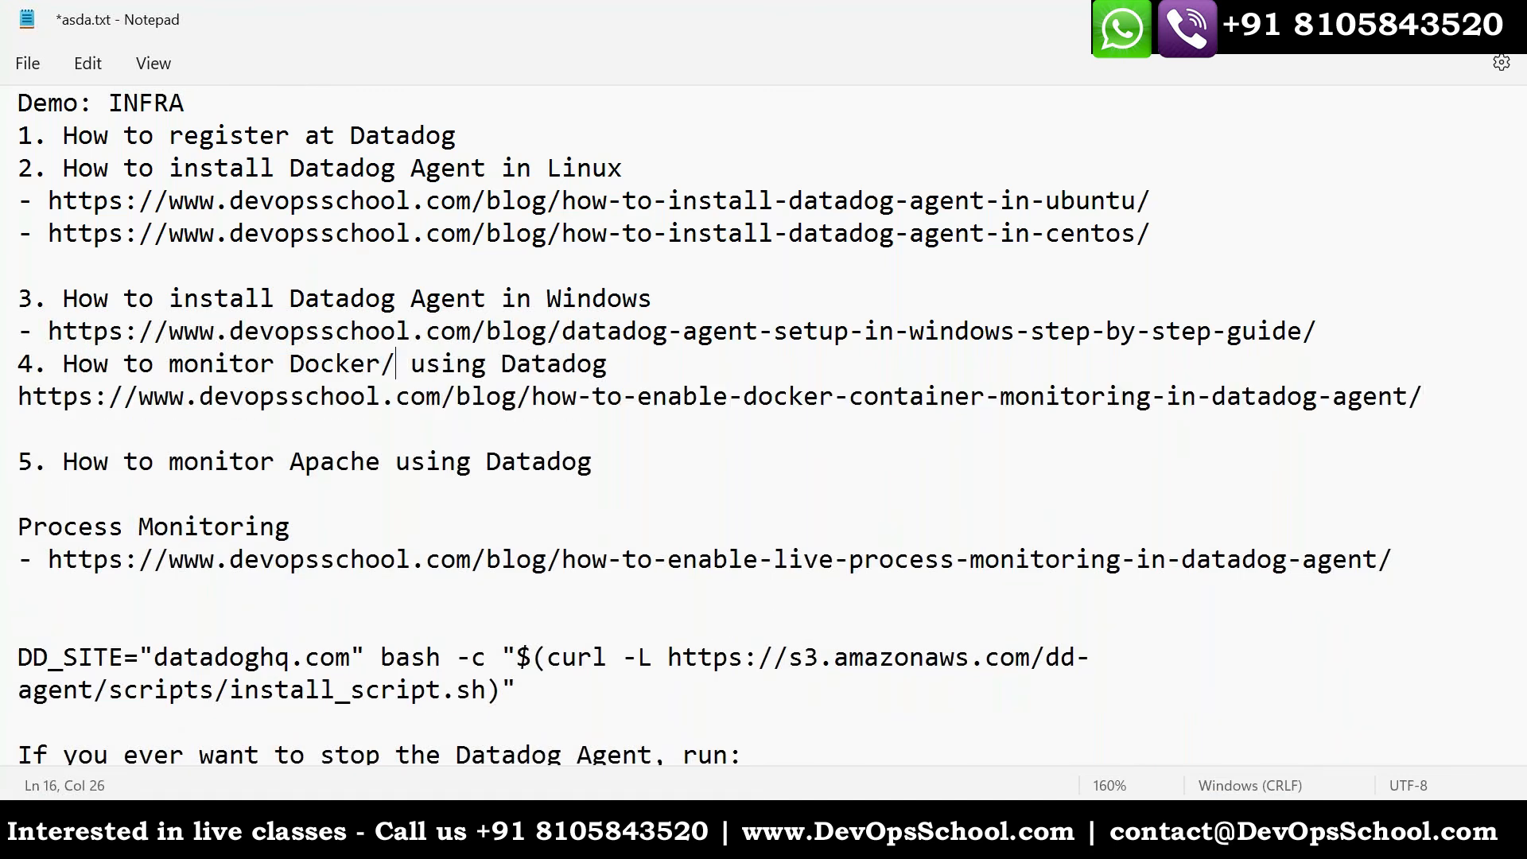
type("nt usin")
key("BackSpace")
type("tainer")
key("ctrl+s")
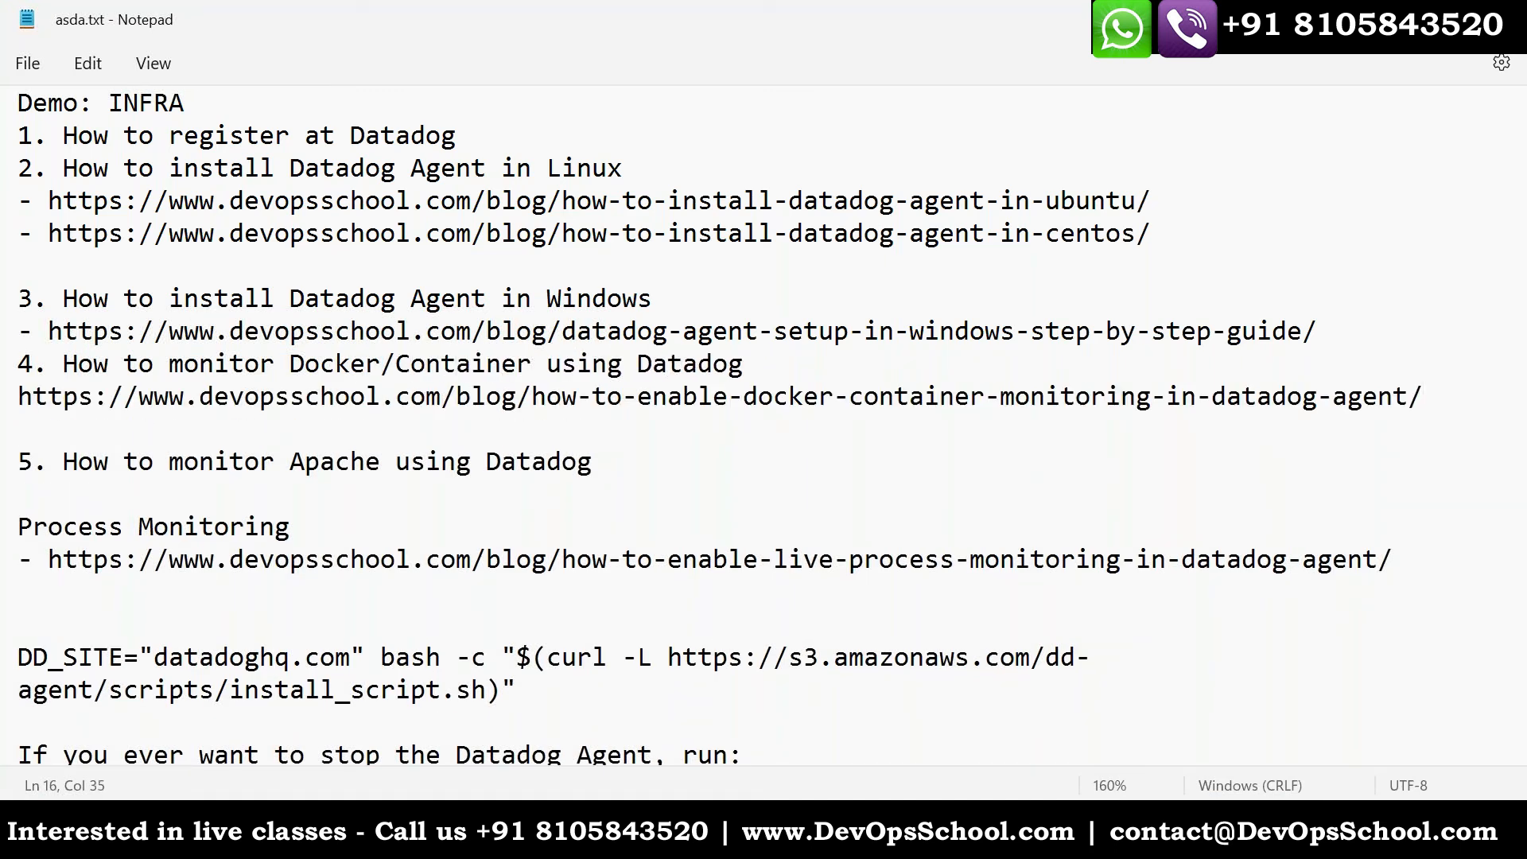
- Highlight the Docker/Container monitoring item and its article link in the notes
left_click(11, 366)
left_click(34, 368)
left_click_drag(196, 365, 766, 394)
left_click(1238, 395)
left_click_drag(1333, 396, 231, 359)
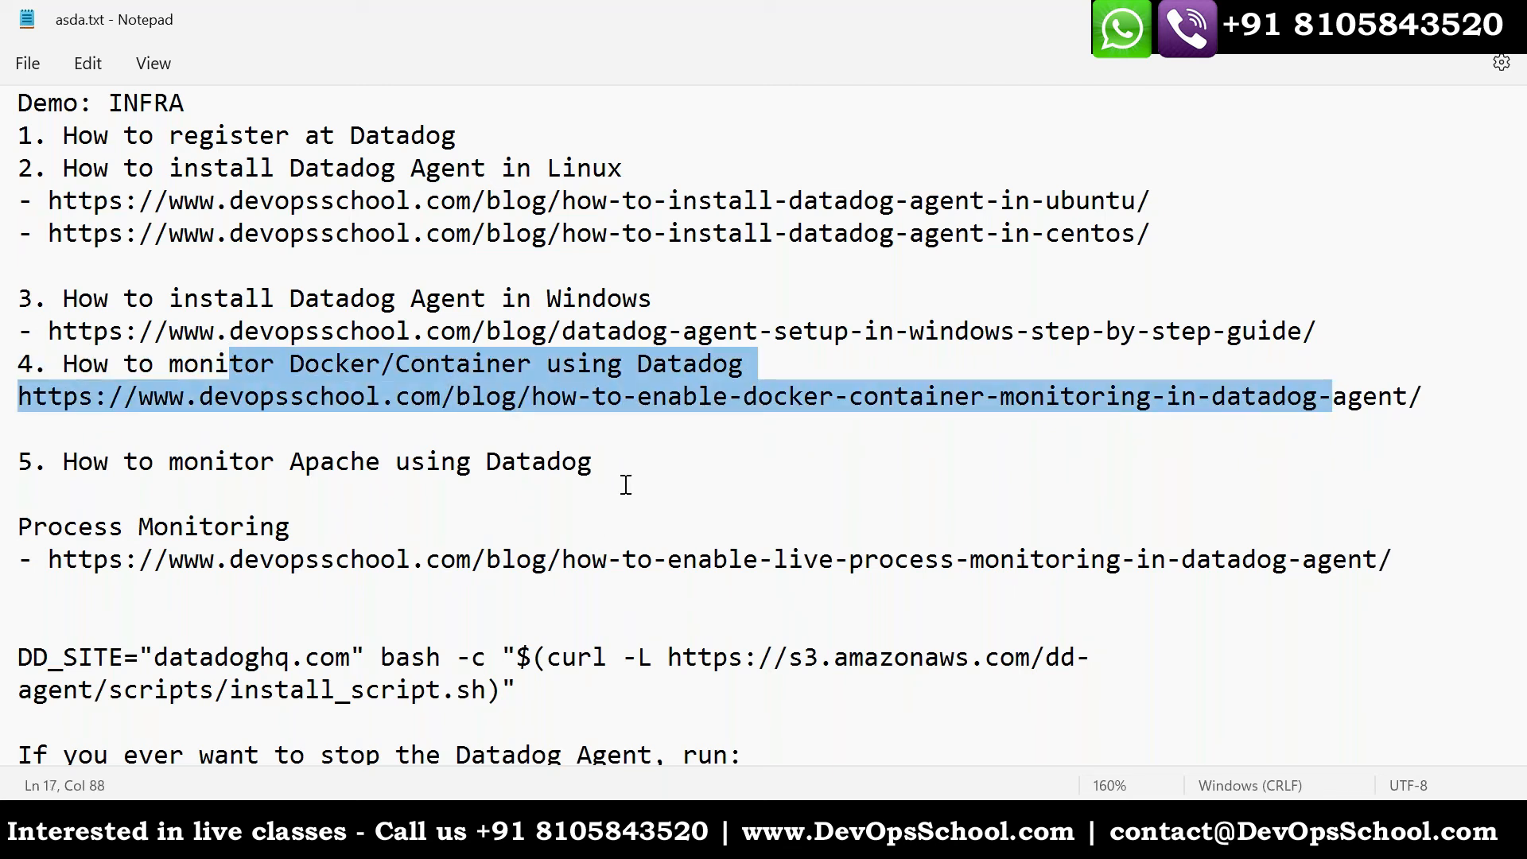
- Add a separator line of equals signs at the end of the notes and save the file
scroll(620, 609, "down", 4)
scroll(620, 608, "down", 2)
left_click(548, 597)
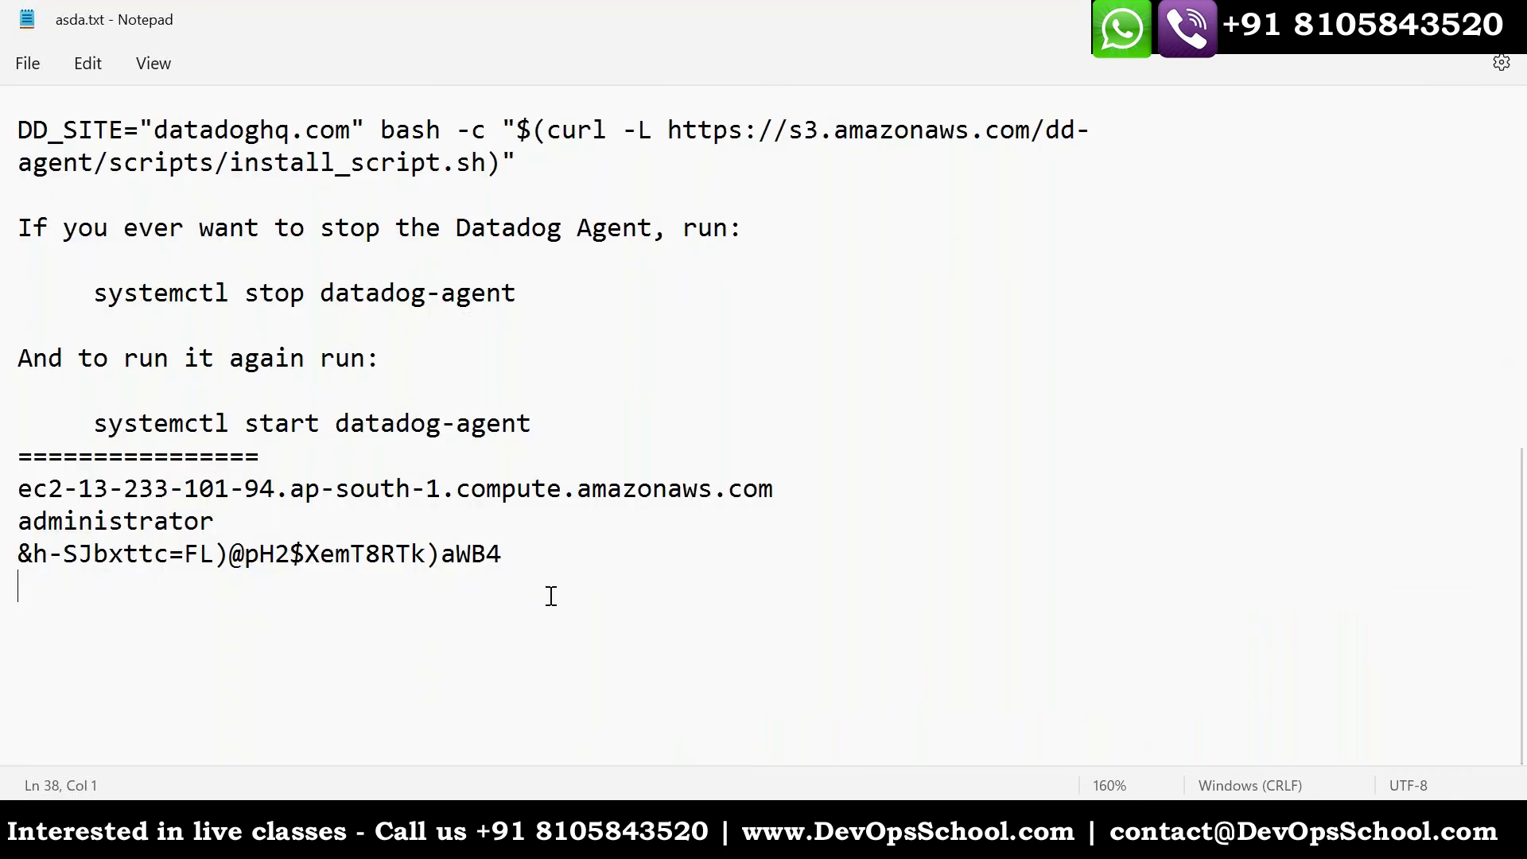
type("===============================================")
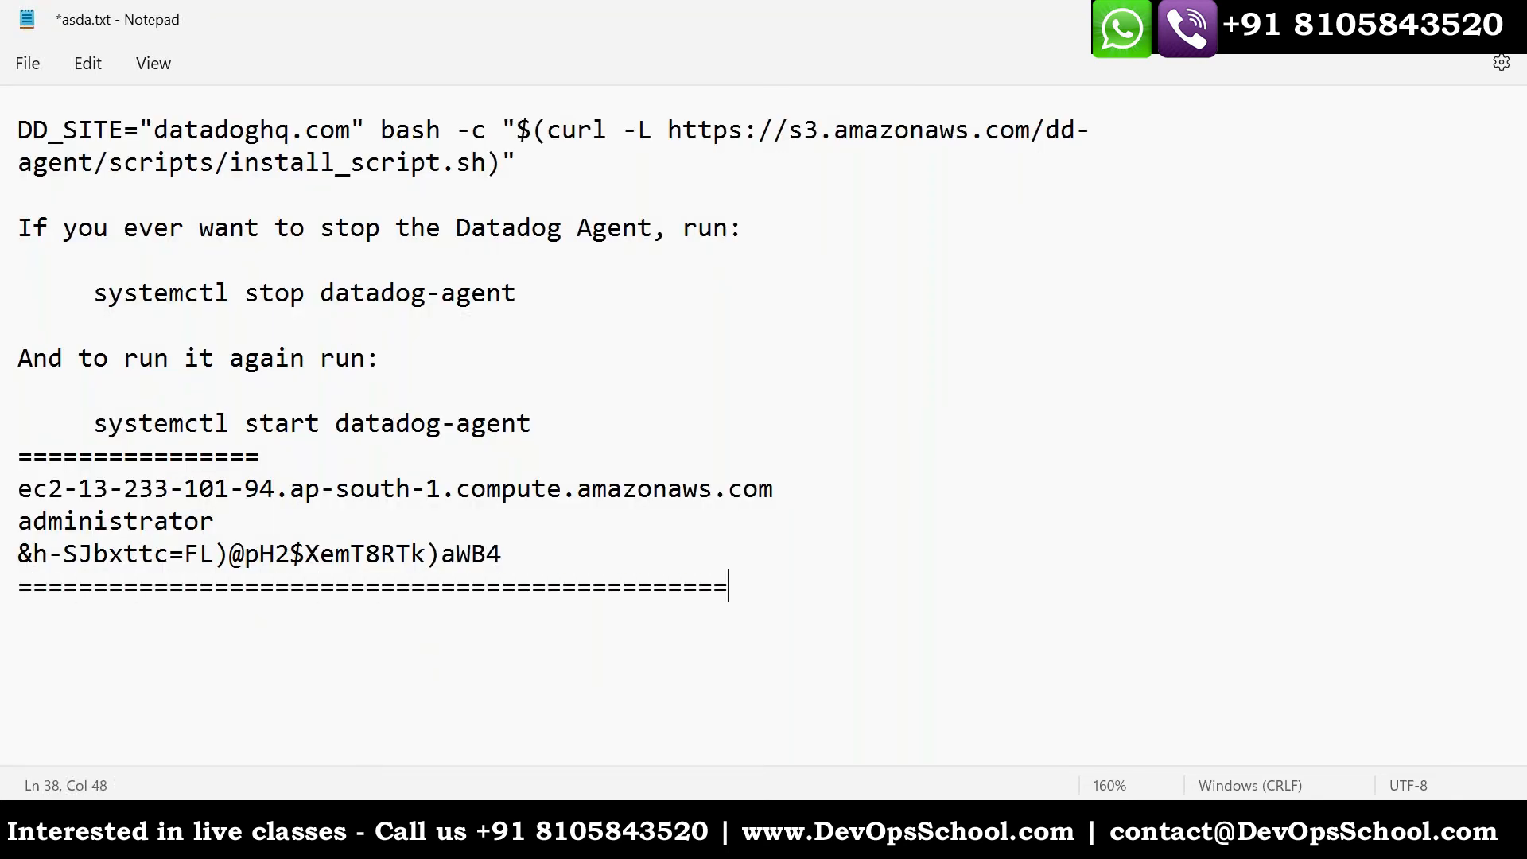
key("Return")
key("ctrl+s")
- Write the question "What is Datadog?" below the new separator line
type("What is Datadog:?")
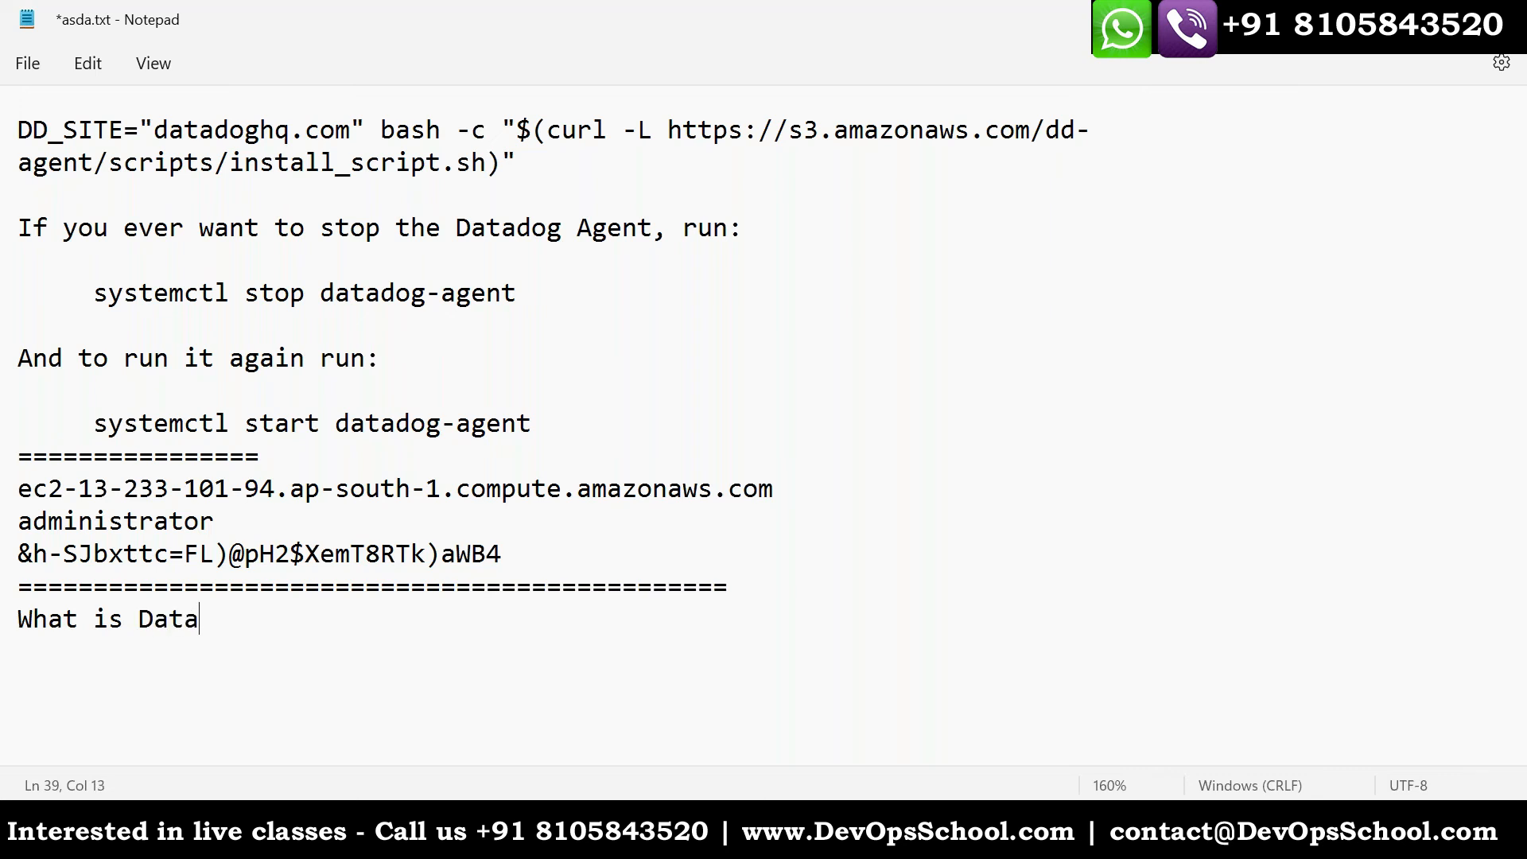
key("BackSpace")
key("BackSpace")
type("?")
- Add an indented line under the question reading "INFRA - LOG - APM - SYN* - UX - Security"
key("Return")
key("Tab")
key("Tab")
type("INFRA -")
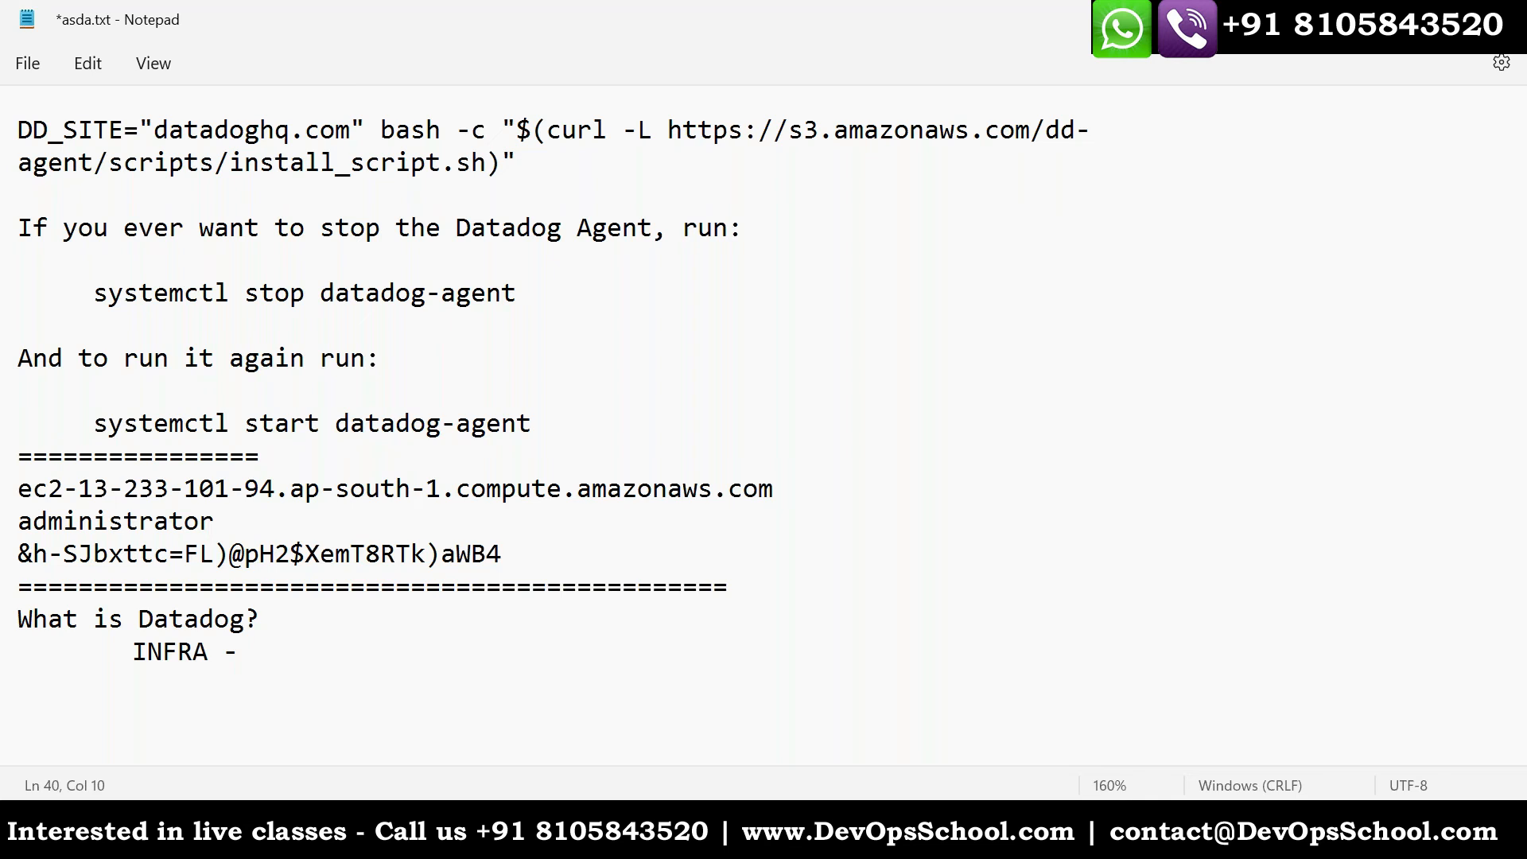
type(" LOG - APM ")
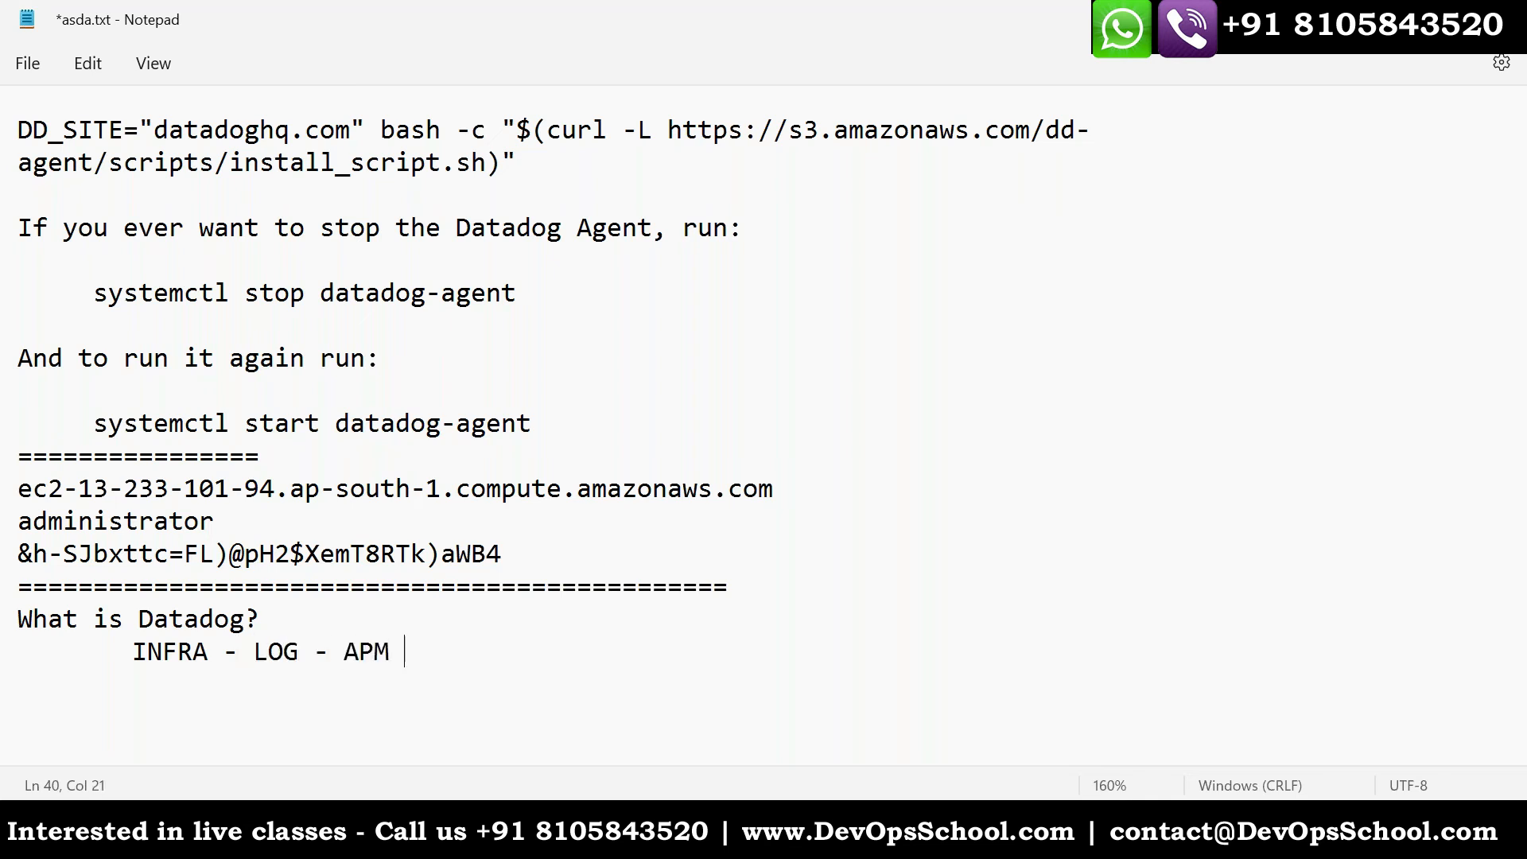
type("- SYN* - UX - Se")
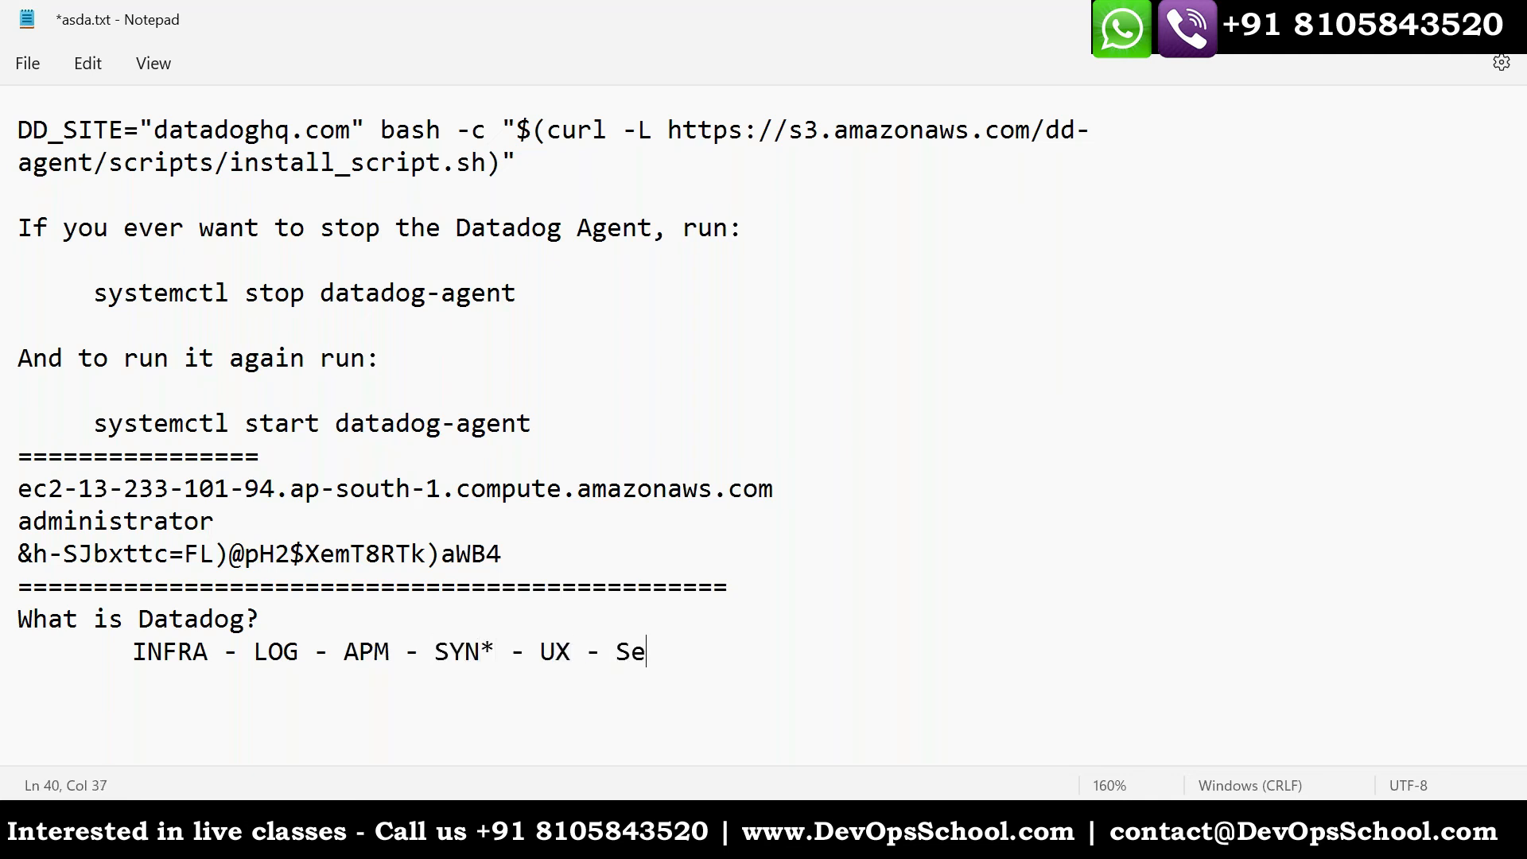
type("curity")
- Underline the INFRA-to-Security line with a row of dashes and write "obser*" indented beneath it
key("Return")
key("Tab")
key("Tab")
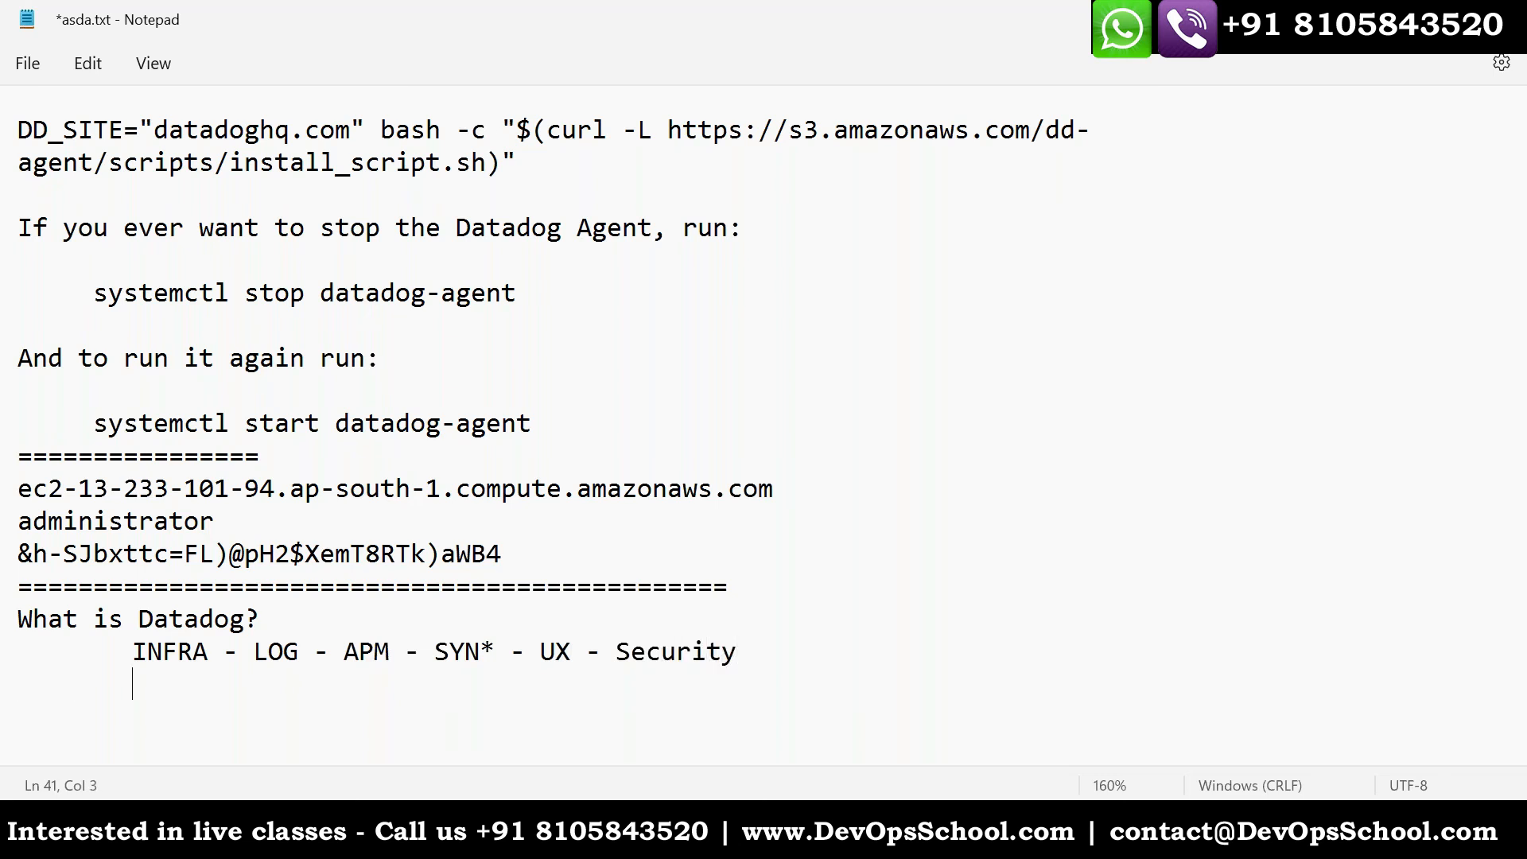
type("----------------------------------------")
key("Return")
- Add the question "Why we need it?" directly under the "obser*" line and save the notes
key("Tab")
key("Tab")
key("Tab")
key("Tab")
key("Tab")
key("Tab")
type("obser*")
key("Return")
key("Return")
key("Return")
key("Tab")
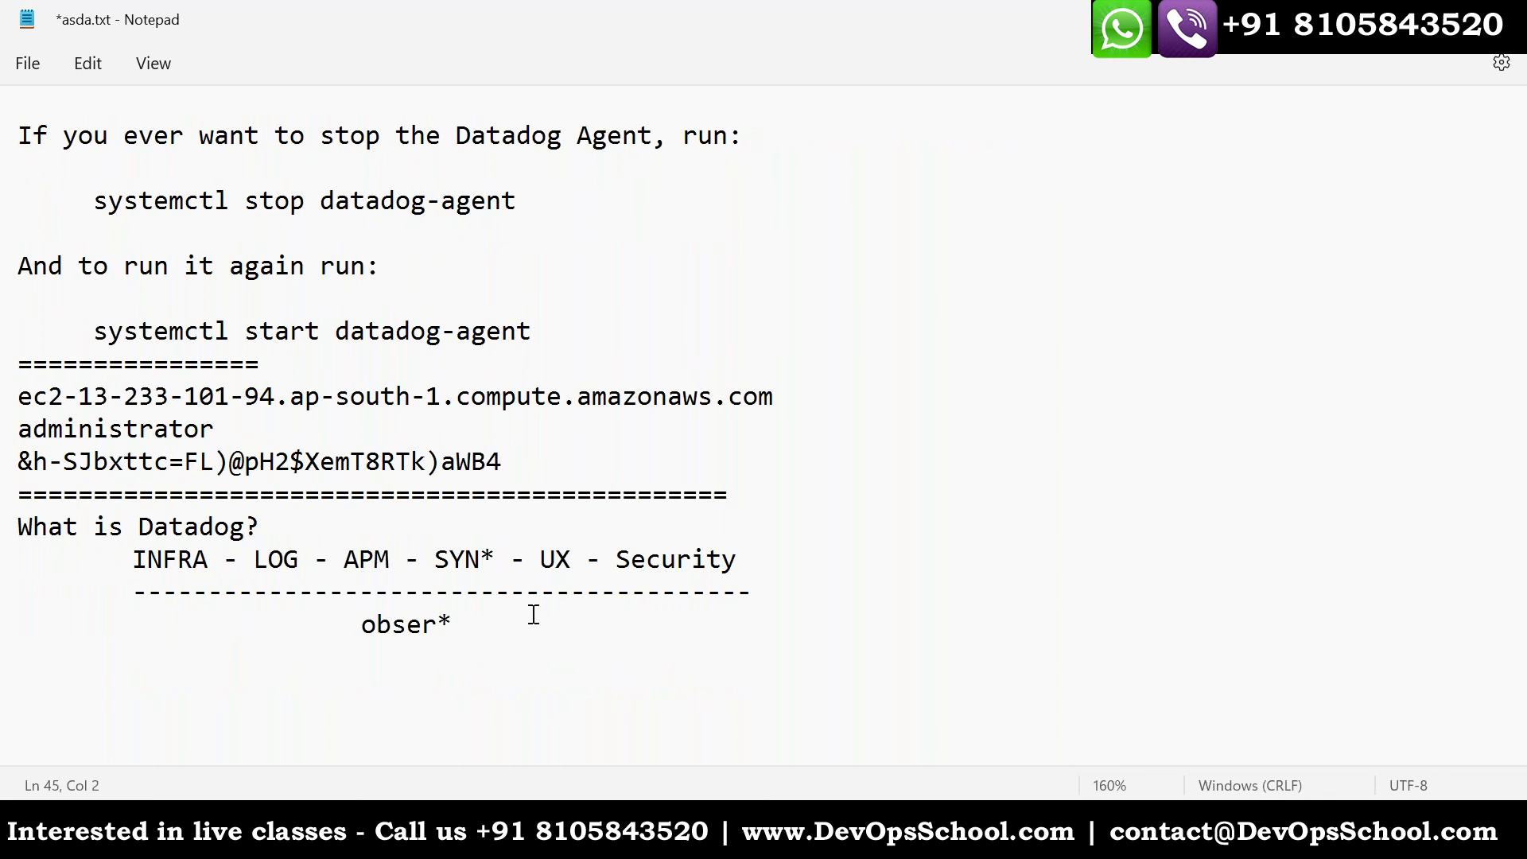
scroll(532, 613, "down", 1)
left_click(245, 558)
key("BackSpace")
type("Why ")
type("n")
key("BackSpace")
type("we need it?")
key("ctrl+s")
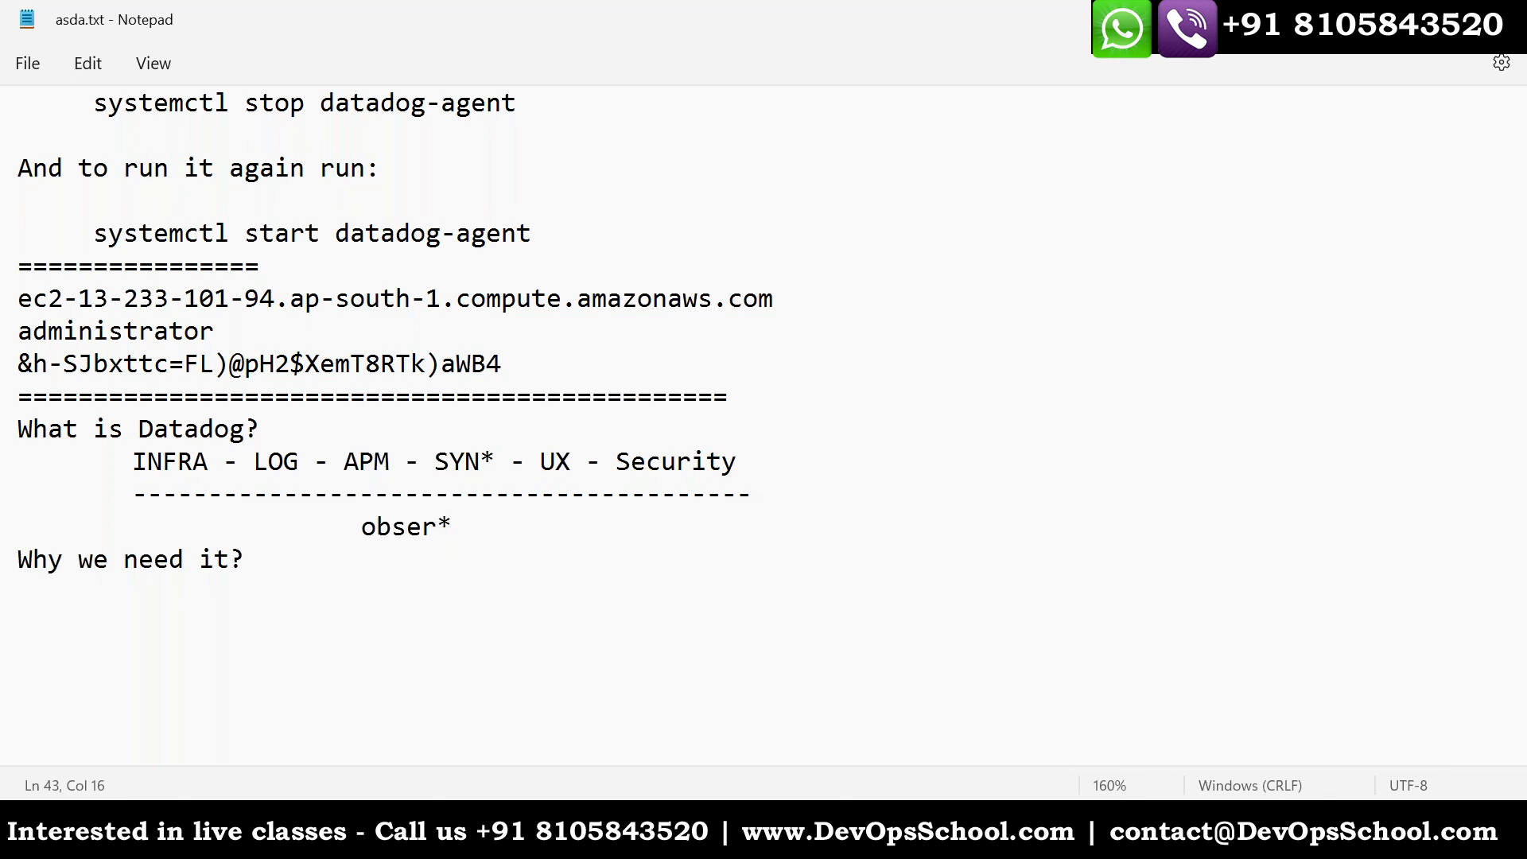
- Add a "Datadog Agent" heading underlined with dashes below the last question and save the notes
key("Return")
type("Datadog ")
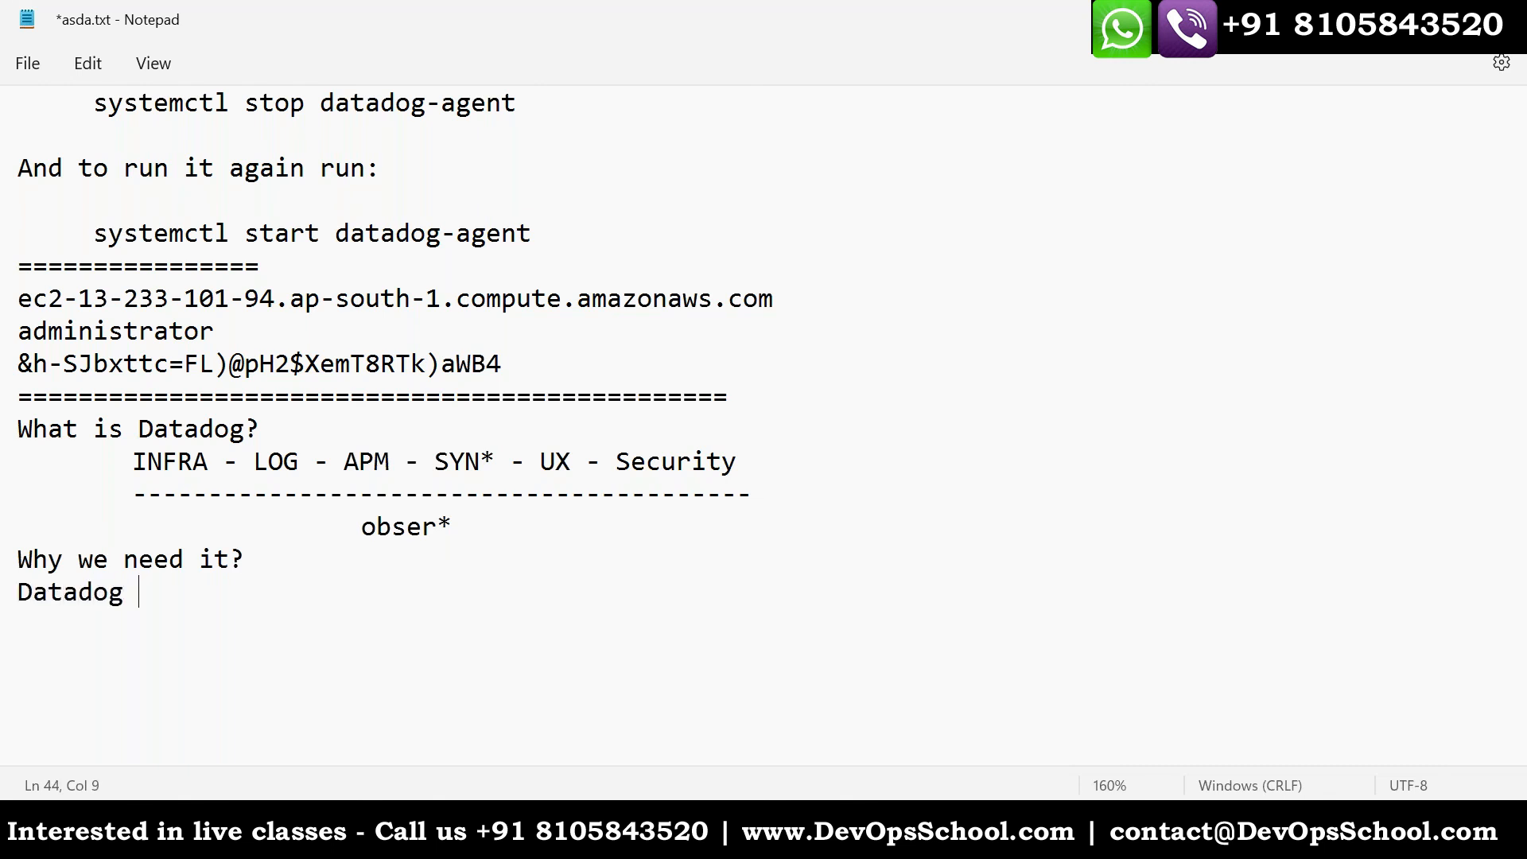
type("Agent")
key("Return")
type("-------------")
key("ctrl+s")
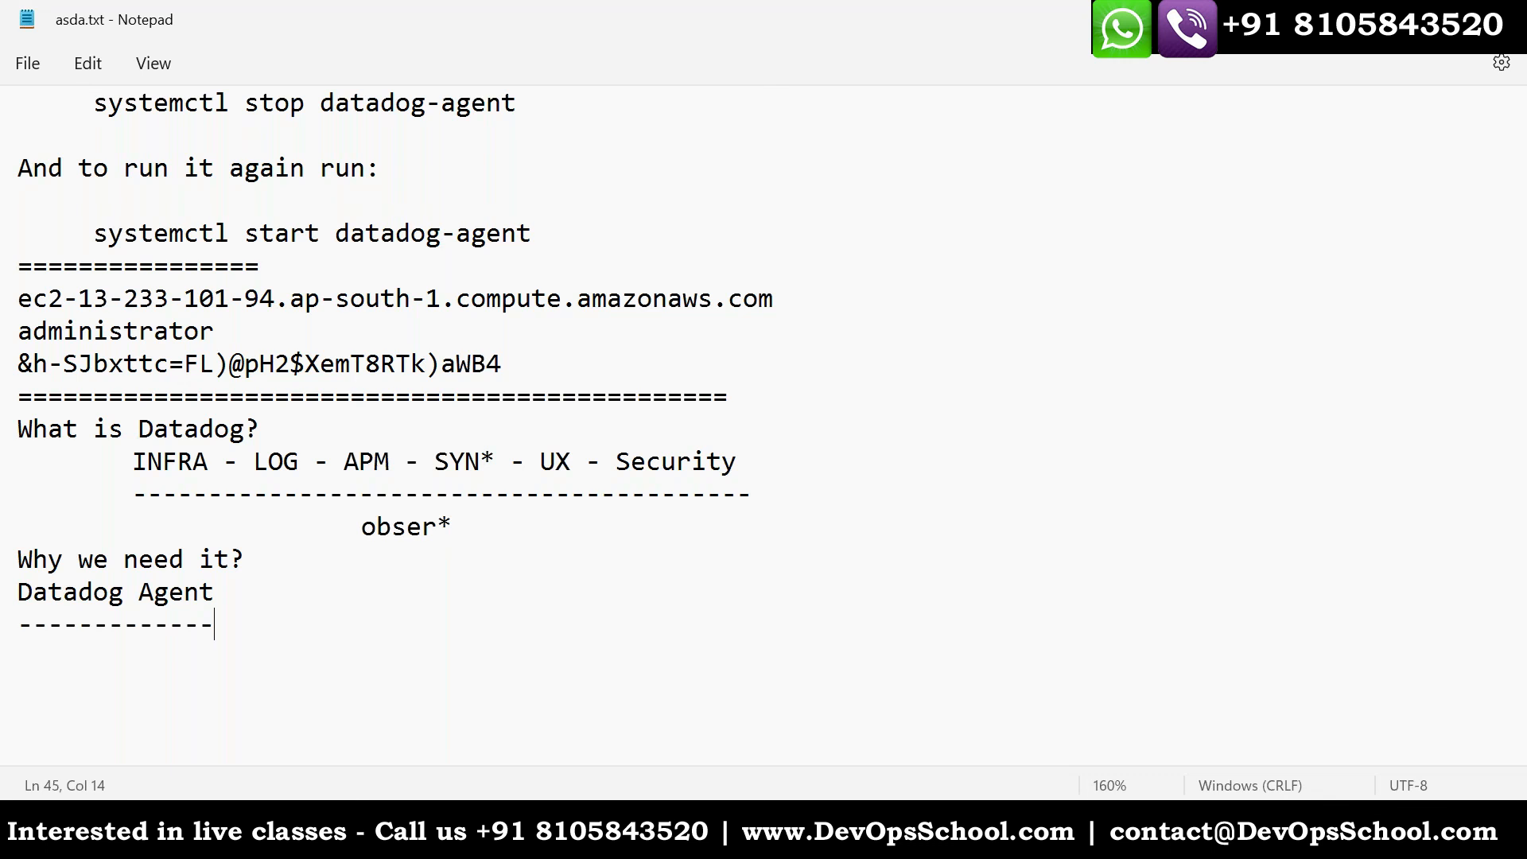
- List the lines "datadog-agent - for us" and "ddagent - agent" under the Datadog Agent heading
key("Return")
type("datado")
type("g-agher")
key("BackSpace")
key("BackSpace")
key("BackSpace")
type("ent - for us")
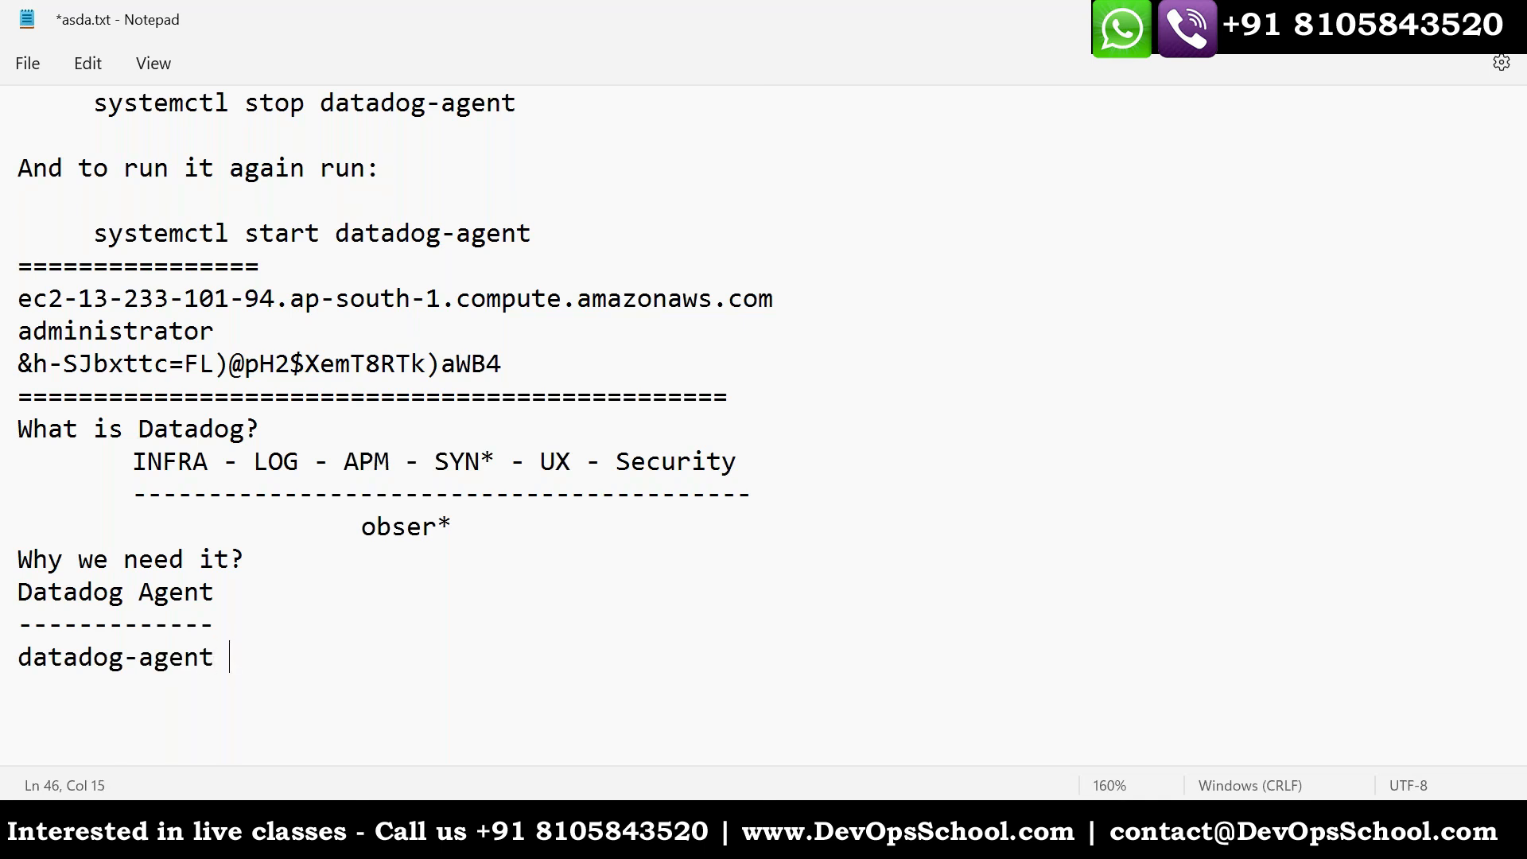
key("Return")
type("ddagent - agent")
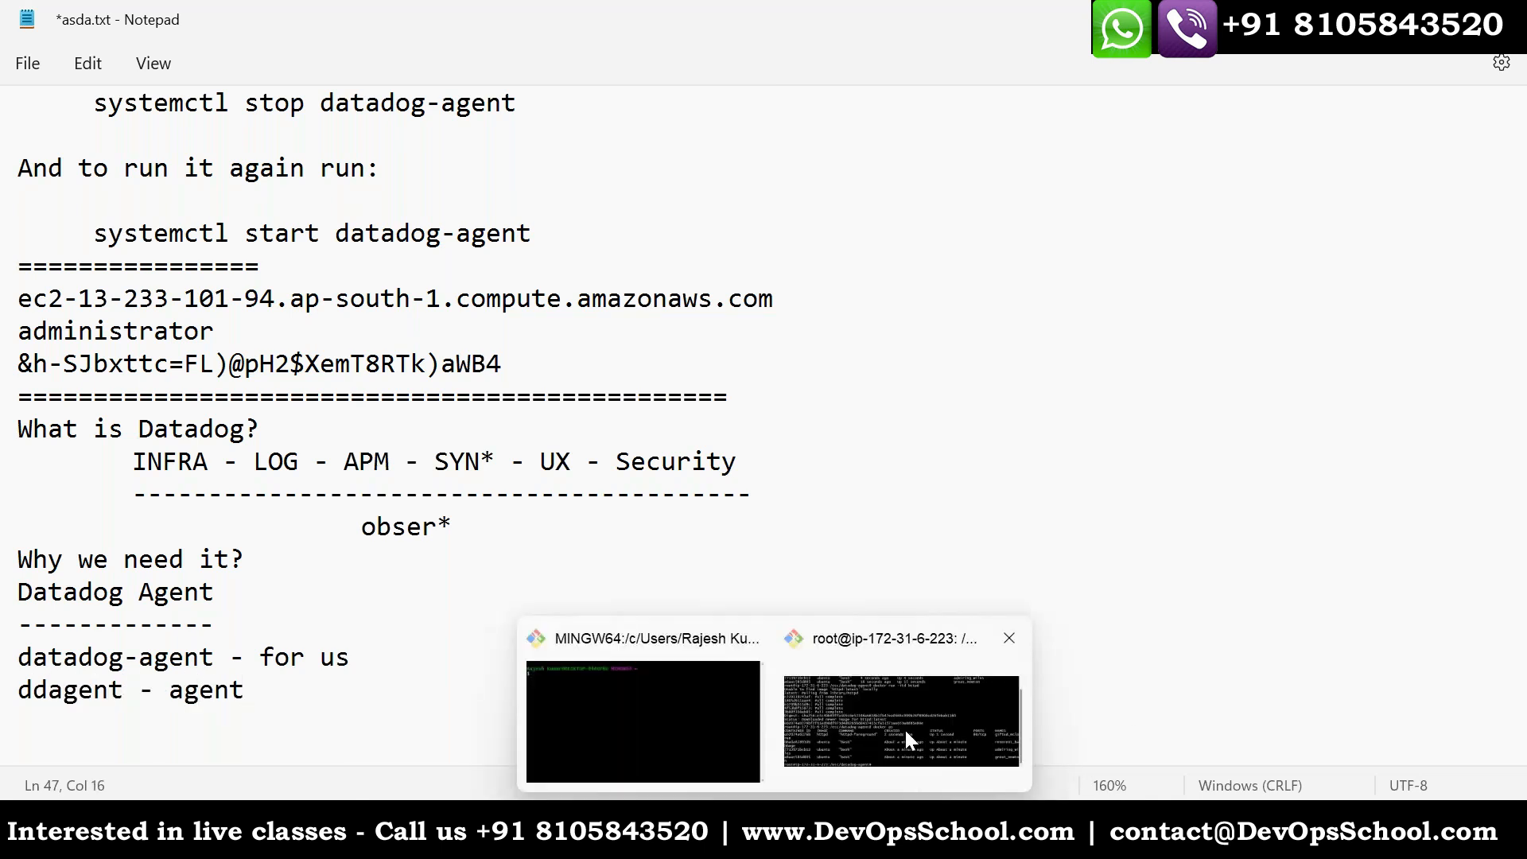
- Switch to the Linux host's terminal and list the running Datadog processes with "ps -eaf | grep datadog"
left_click(904, 728)
type("ps -eaf | f")
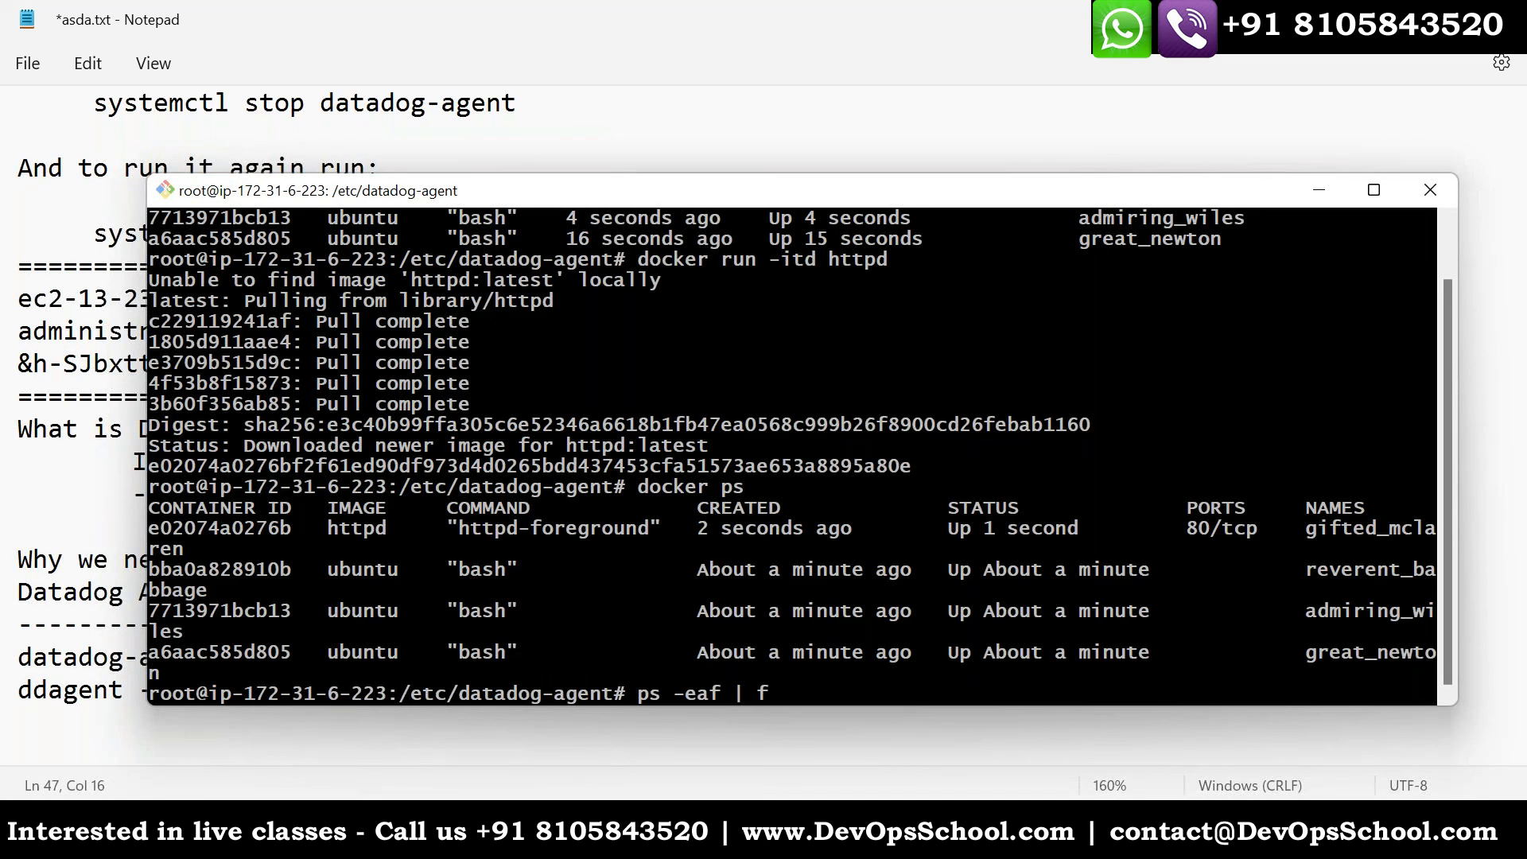
key("BackSpace")
type("gre datadog")
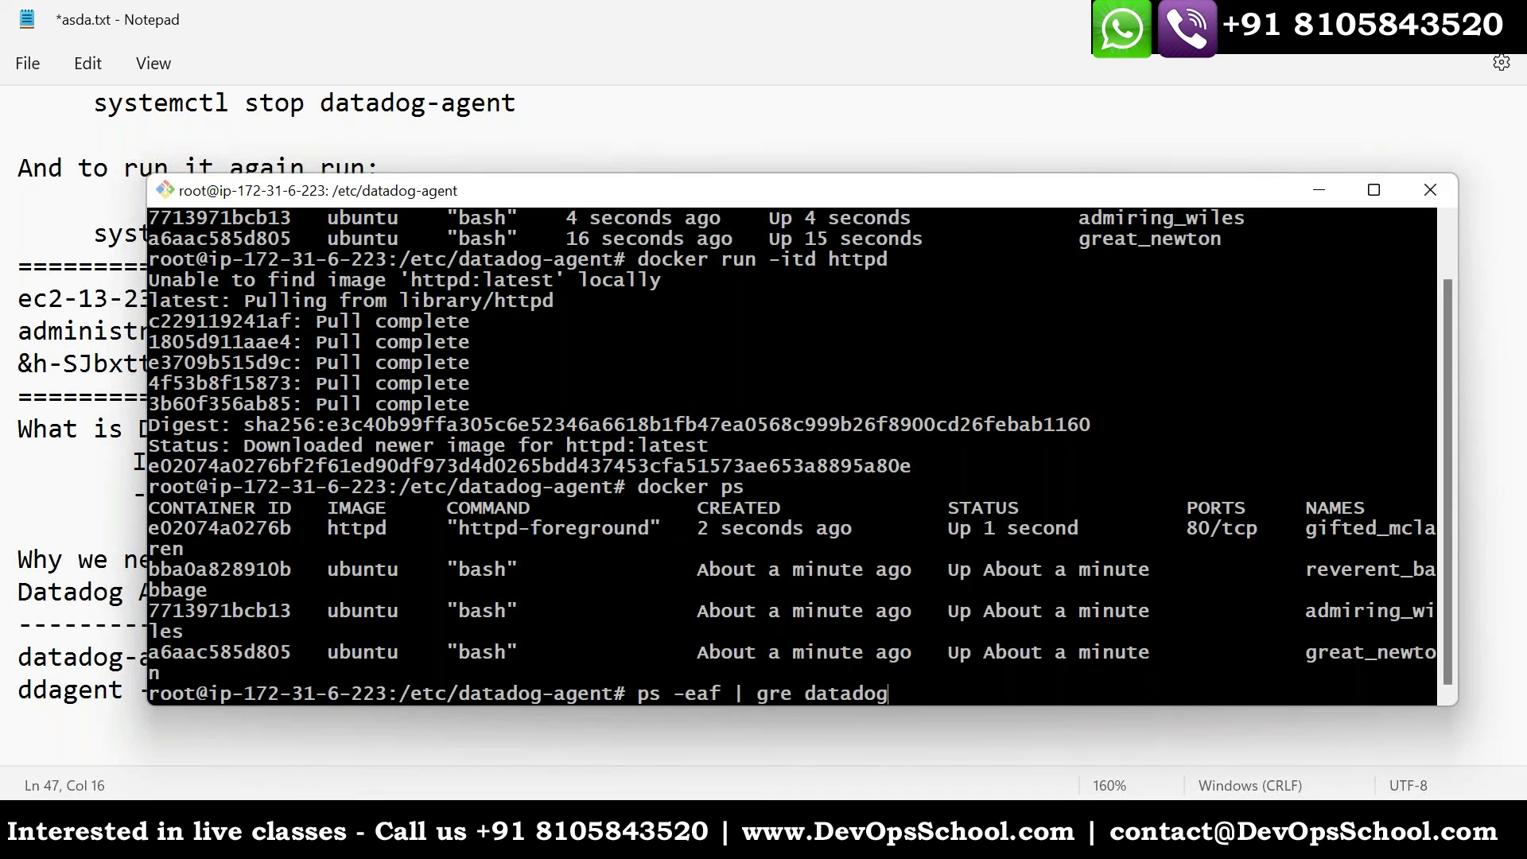
key("Return")
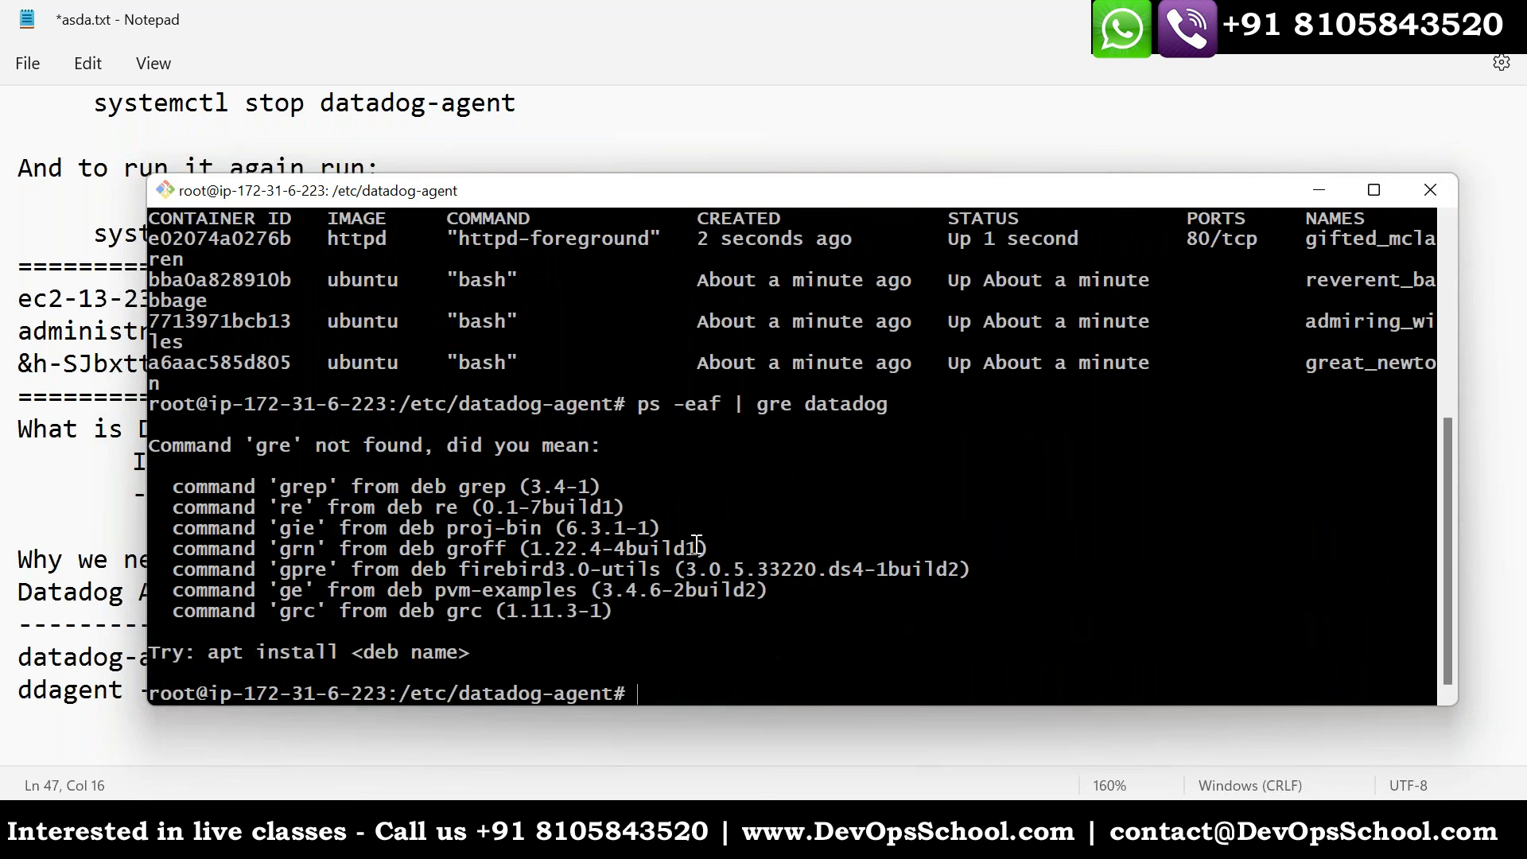
key("Up")
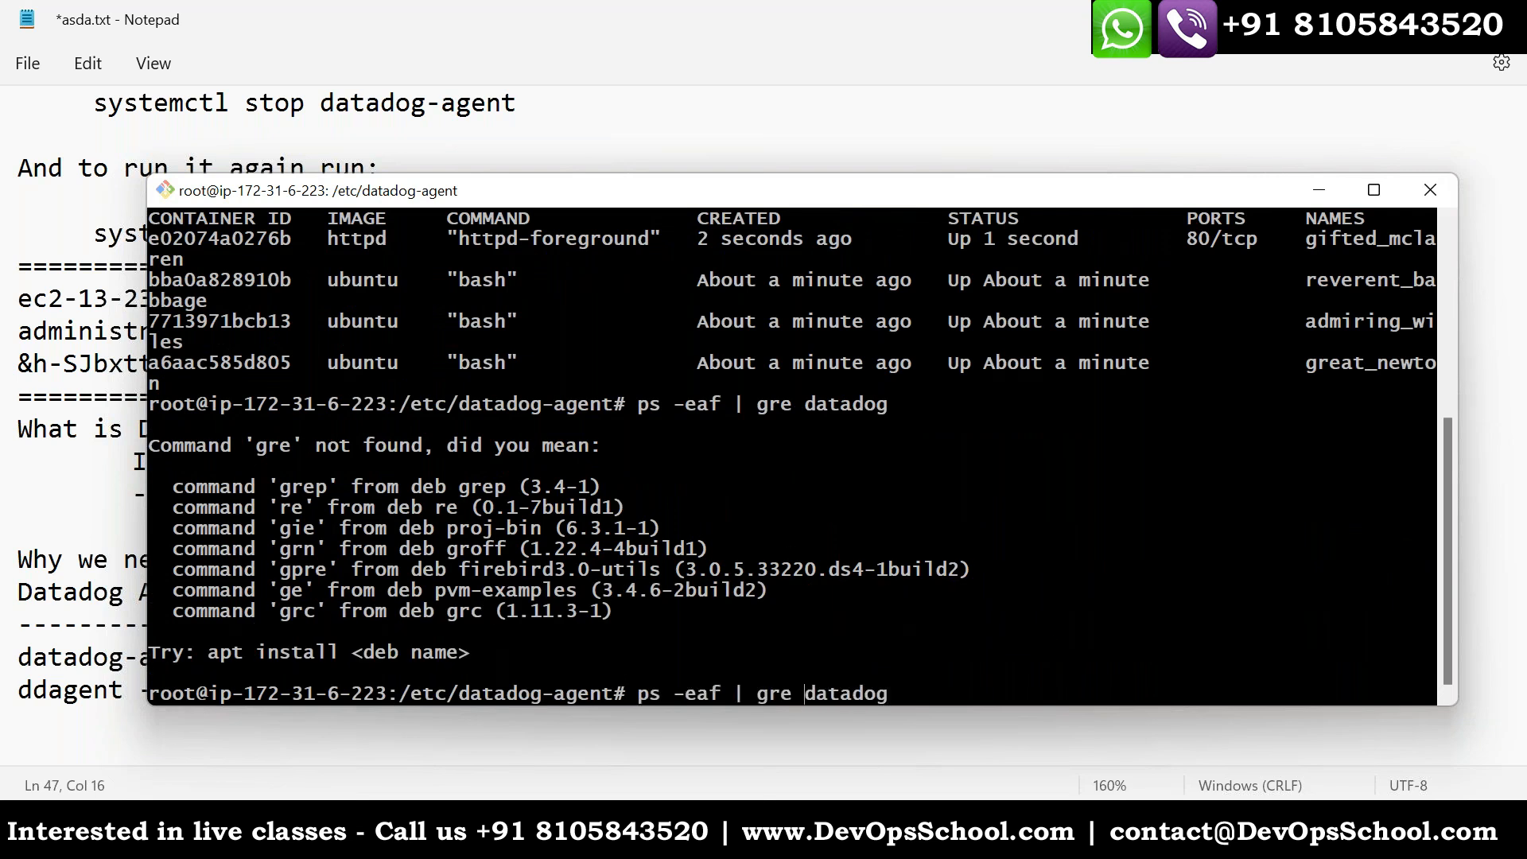
type("p")
key("Return")
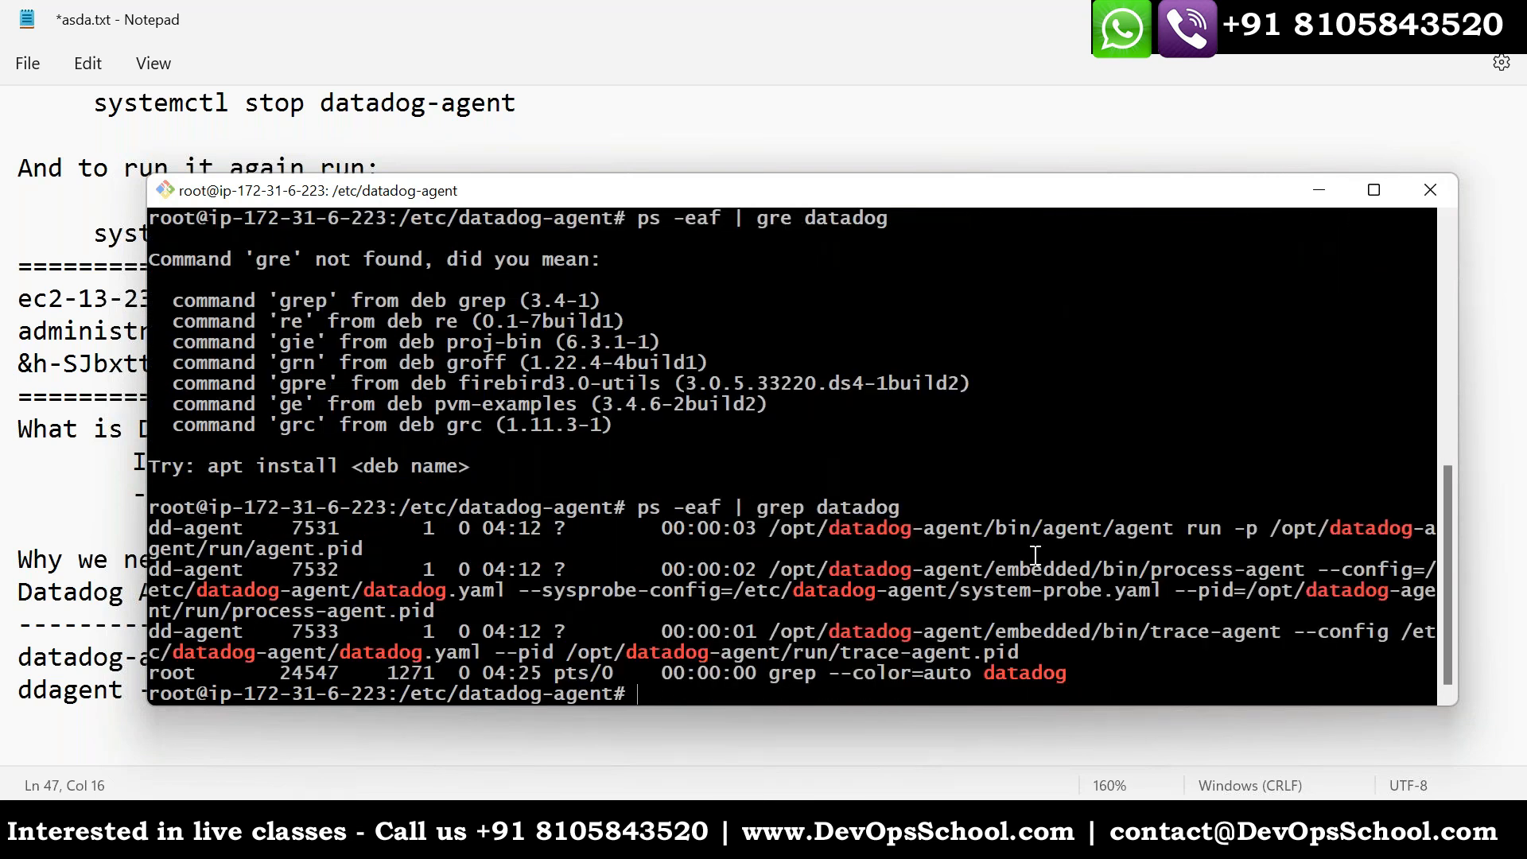
- Highlight the agent, process-agent and trace-agent entries in the process listing
left_click_drag(1174, 528, 1110, 531)
left_click_drag(1312, 571, 1176, 572)
mouse_move(1278, 636)
left_mouse_down()
mouse_move(1150, 635)
mouse_move(1079, 533)
left_mouse_up()
- Return to the asda.txt notes and highlight the datadog-agent name and the whole Datadog Agent section
key("alt+Tab")
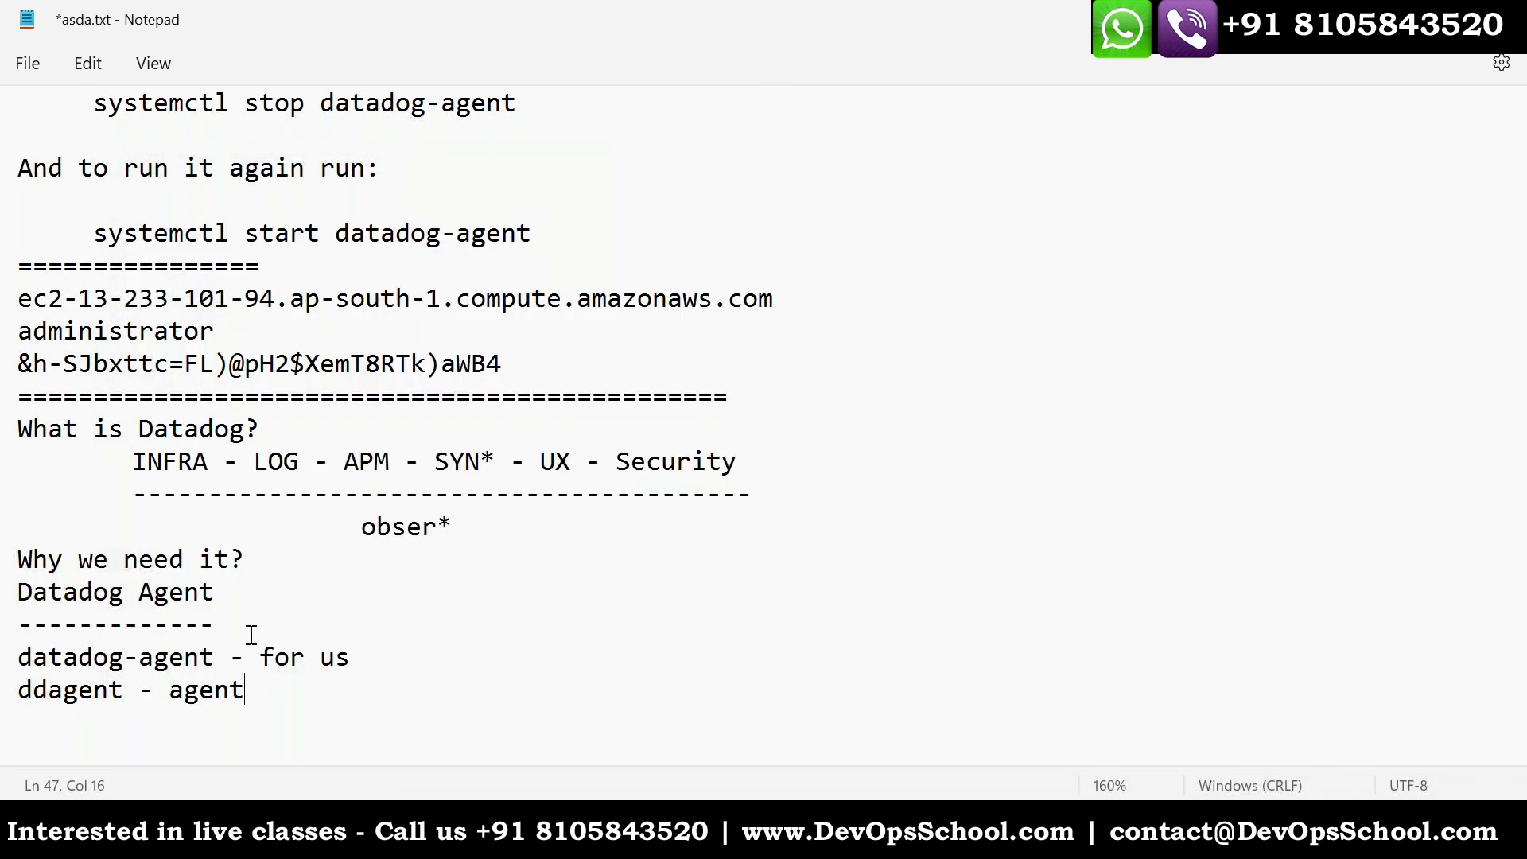
left_click_drag(229, 657, 14, 654)
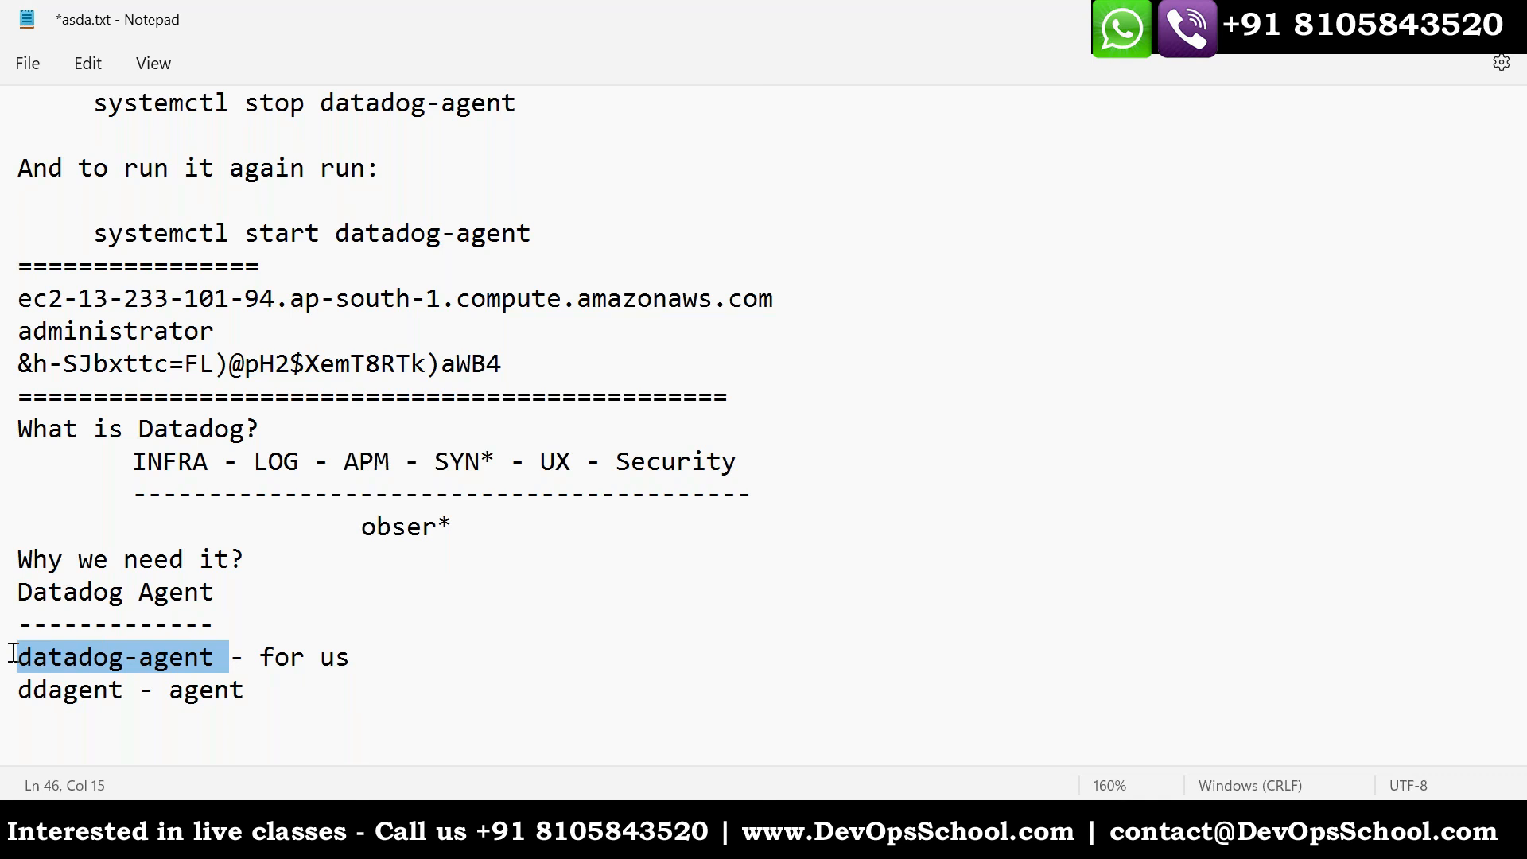
left_click_drag(263, 689, 14, 590)
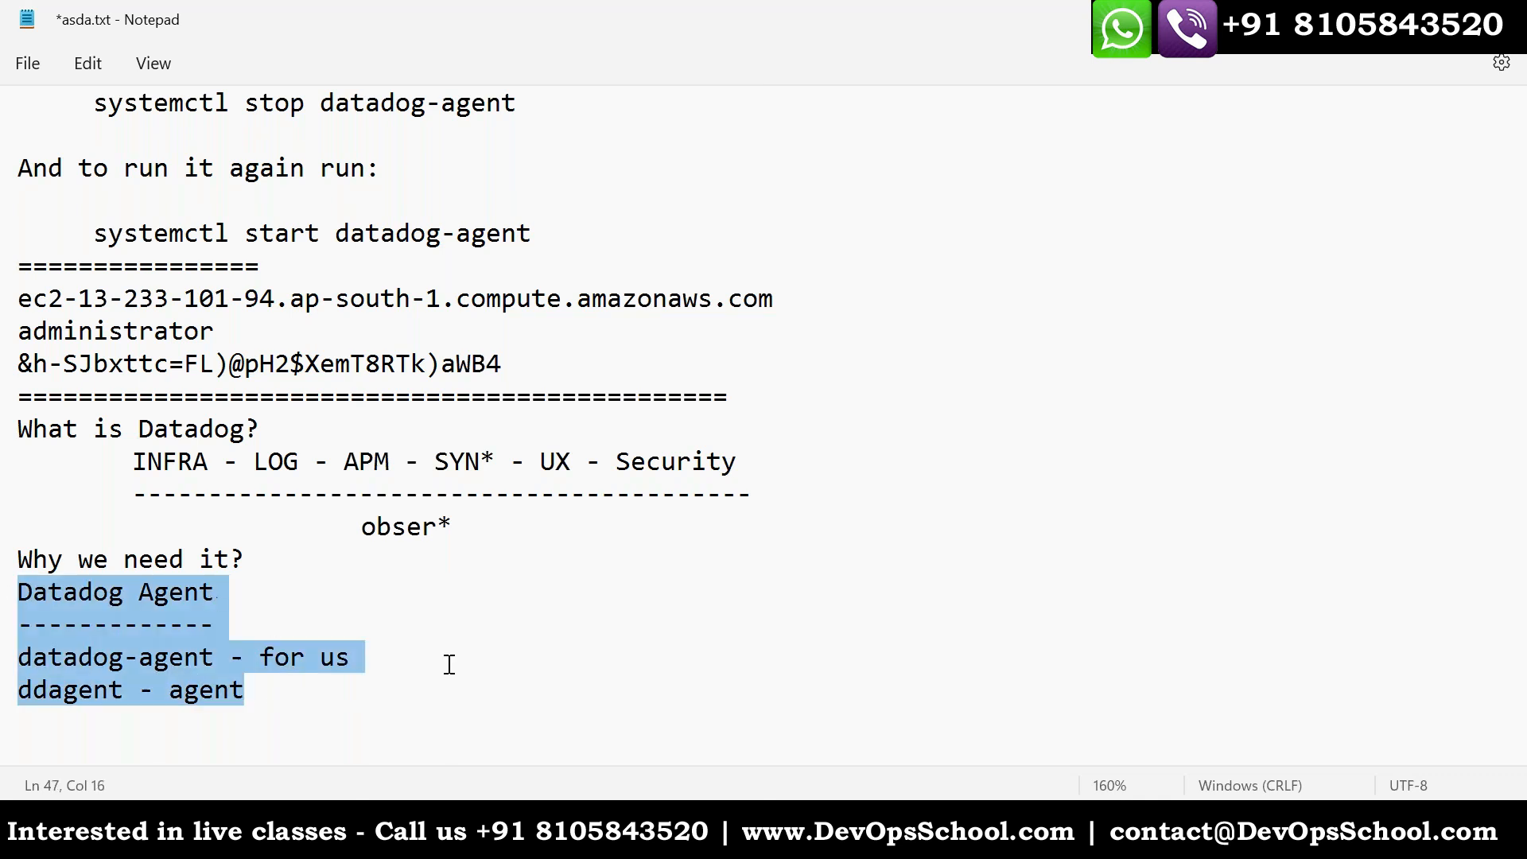
- Bring the Datadog Agent outline on default values, datadog.yaml and ENV from the untitled note to the end of asda.txt
mouse_move(932, 839)
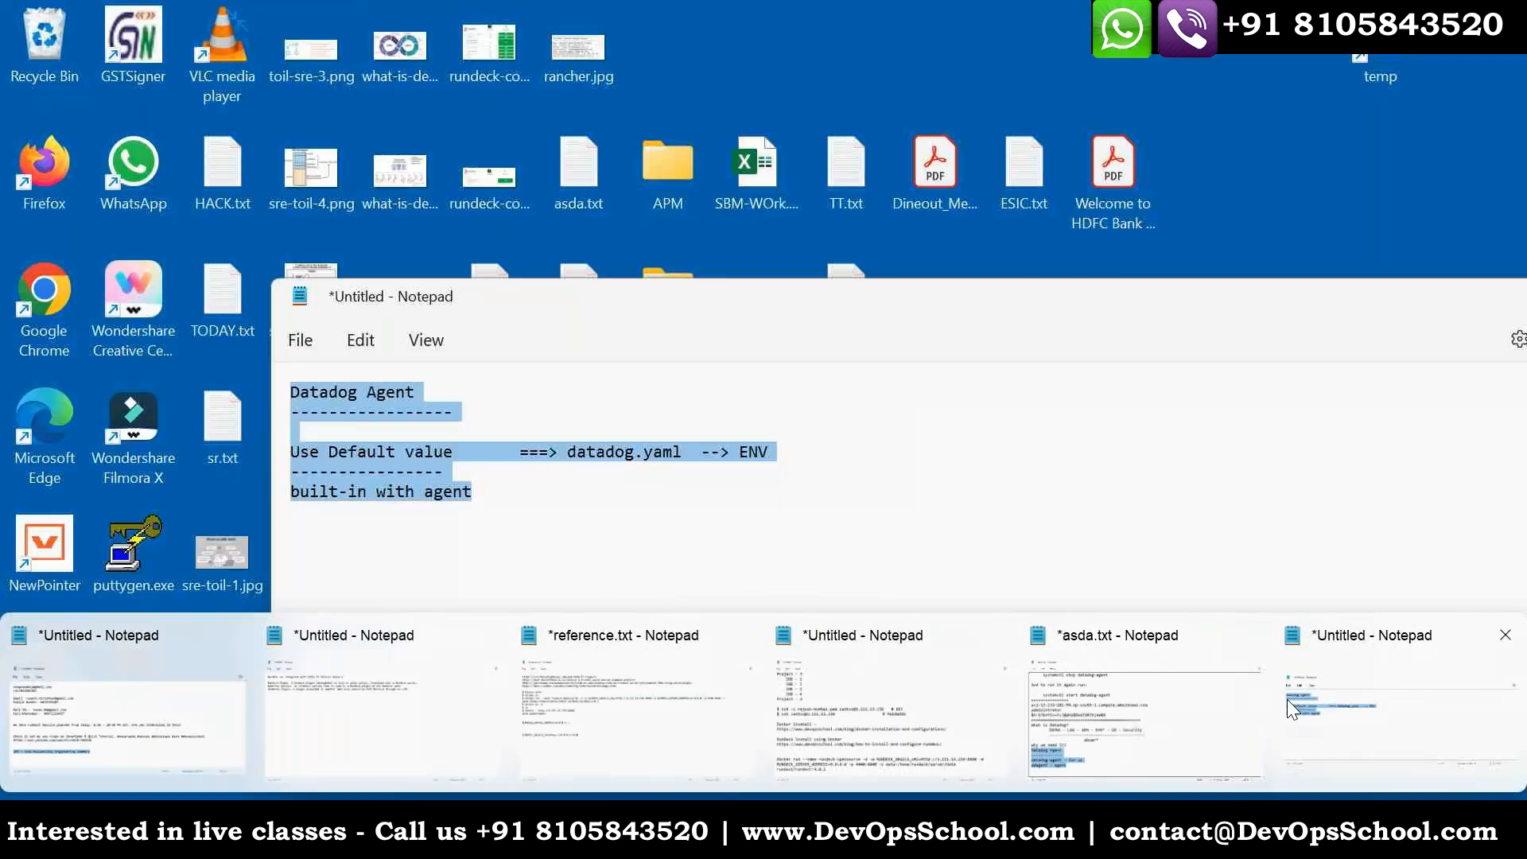
left_click(1287, 699)
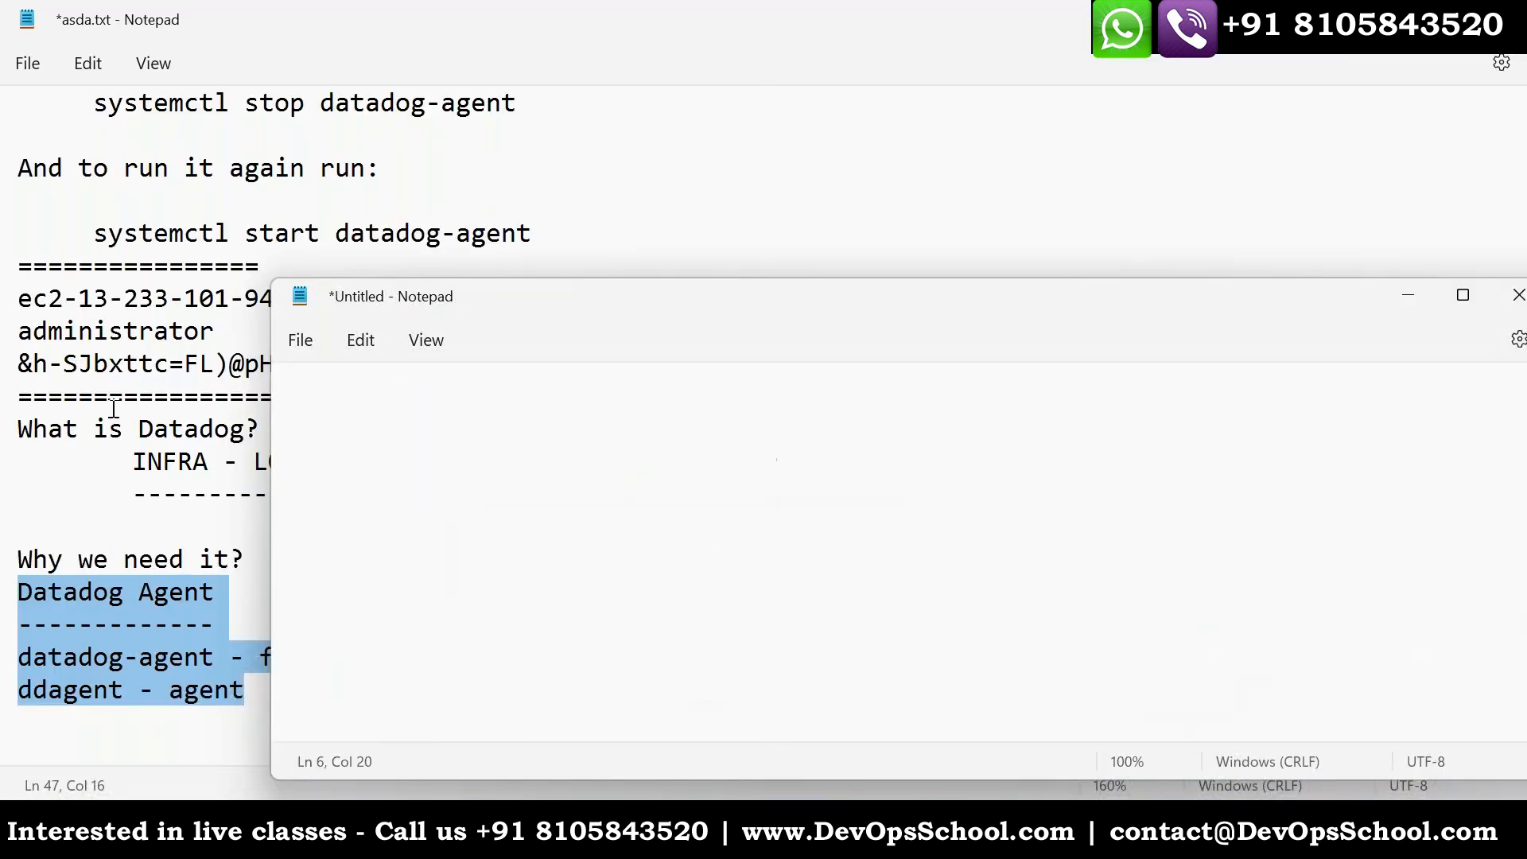
left_click(112, 591)
scroll(266, 654, "down", 2)
left_click(268, 571)
type("Datadog Agent -----------------  Use Default value\t\t===> datadog.yaml  --> ENV ---------------- built-in with agent")
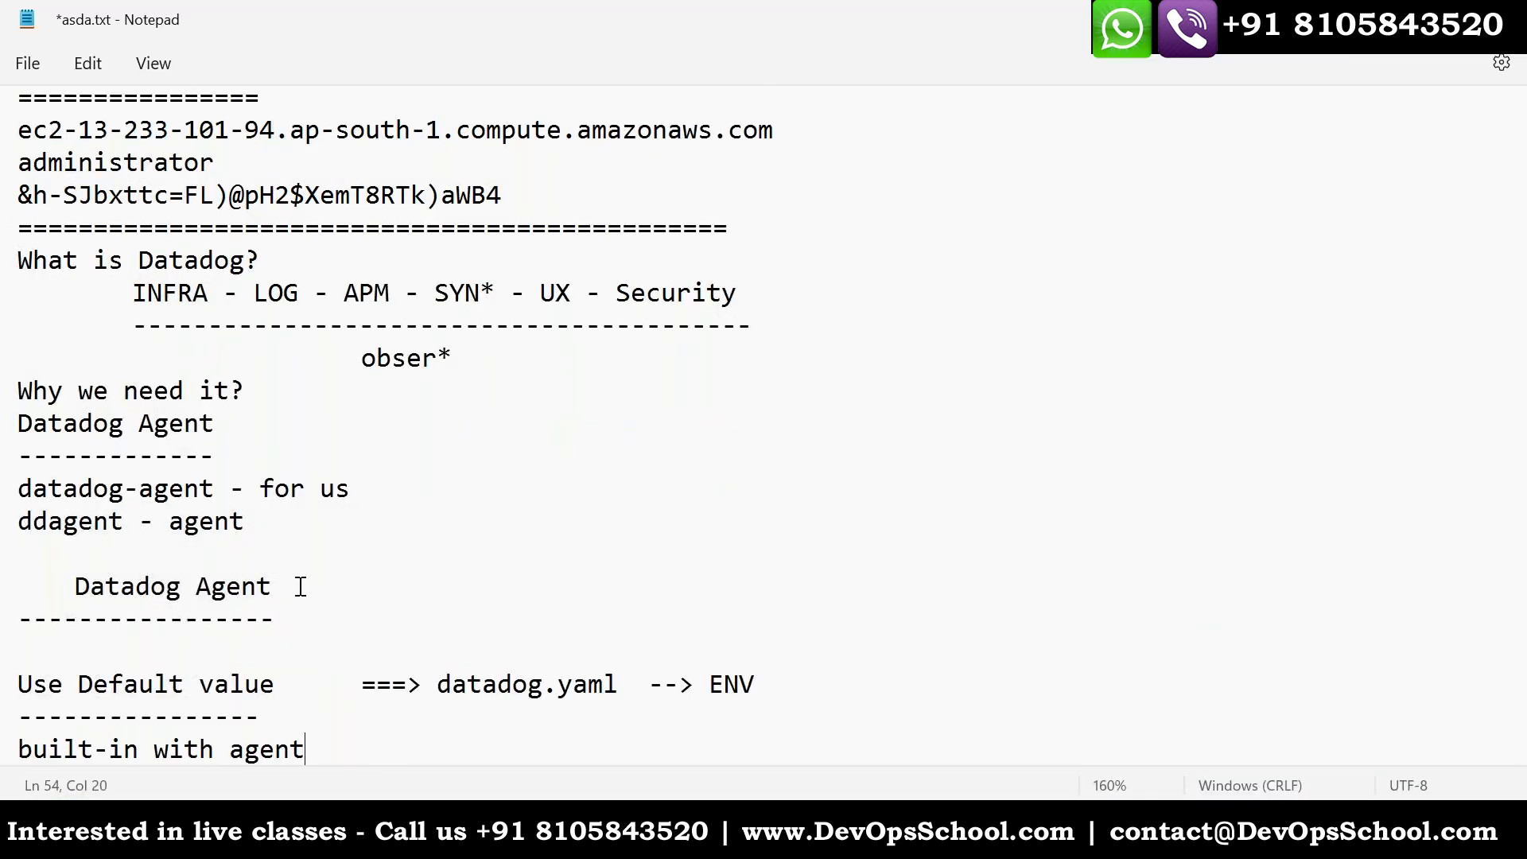
- Remove the indentation before the pasted "Datadog Agent" heading and save the notes
left_click_drag(73, 586, 13, 584)
type("\\")
key("BackSpace")
key("ctrl+s")
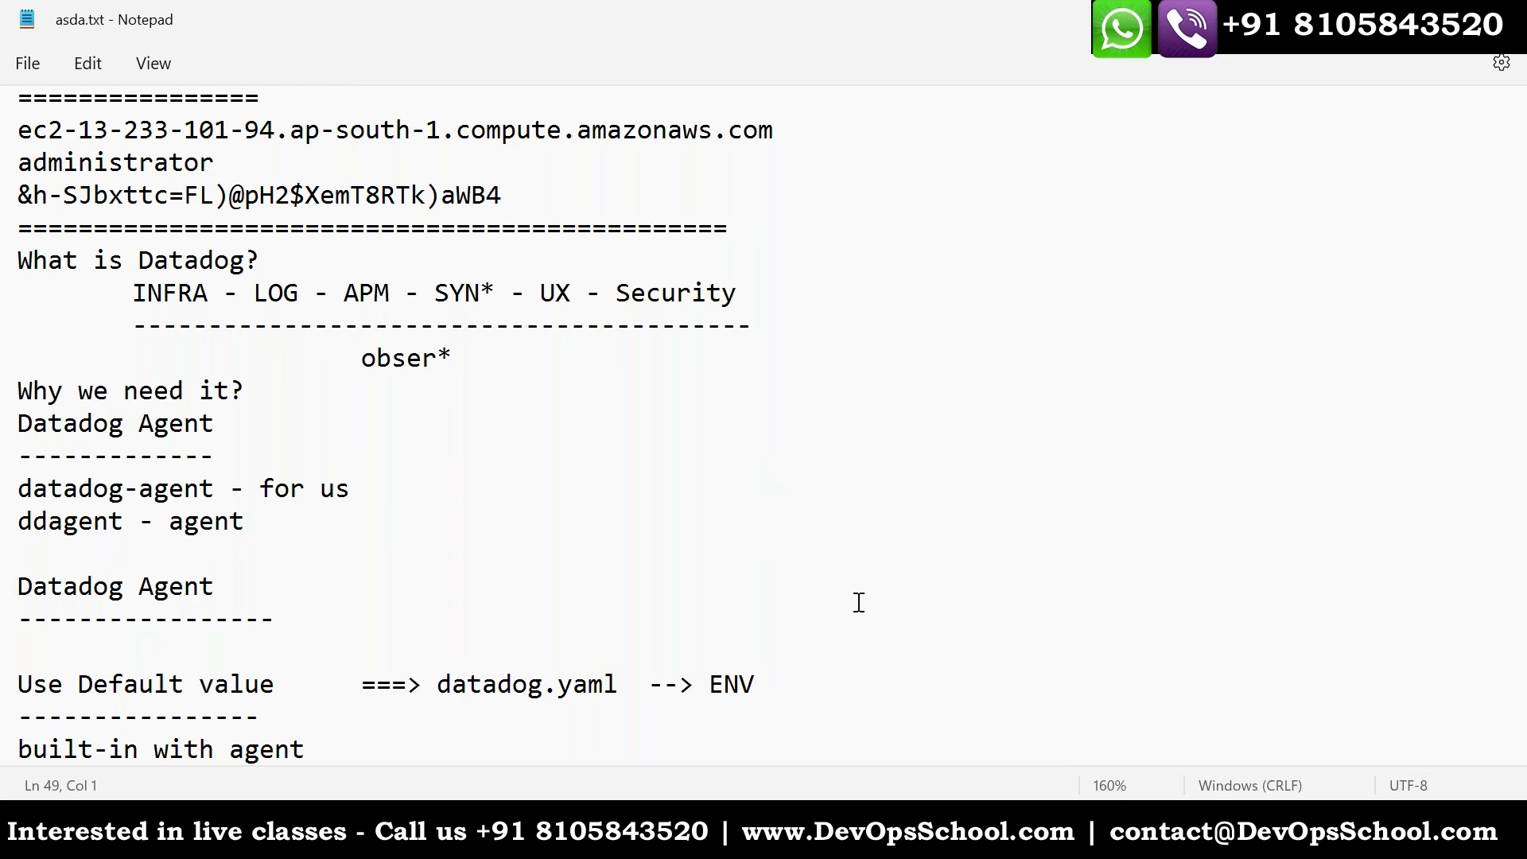
- Switch to the Windows server's remote desktop, bring up the Datadog Agent Manager and highlight port 5002 in its address
key("alt+Tab")
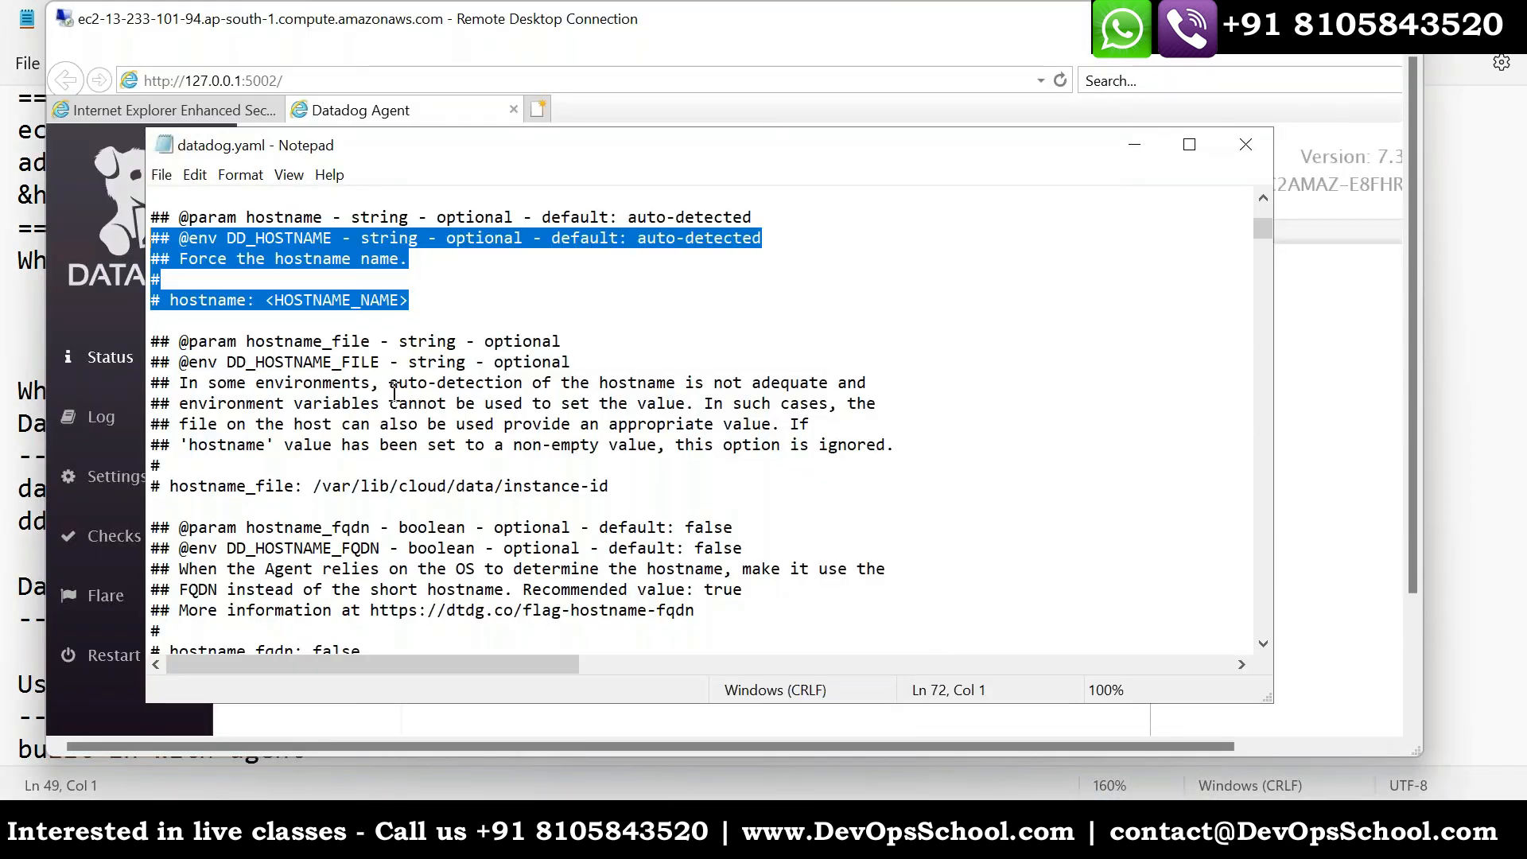
left_click(291, 709)
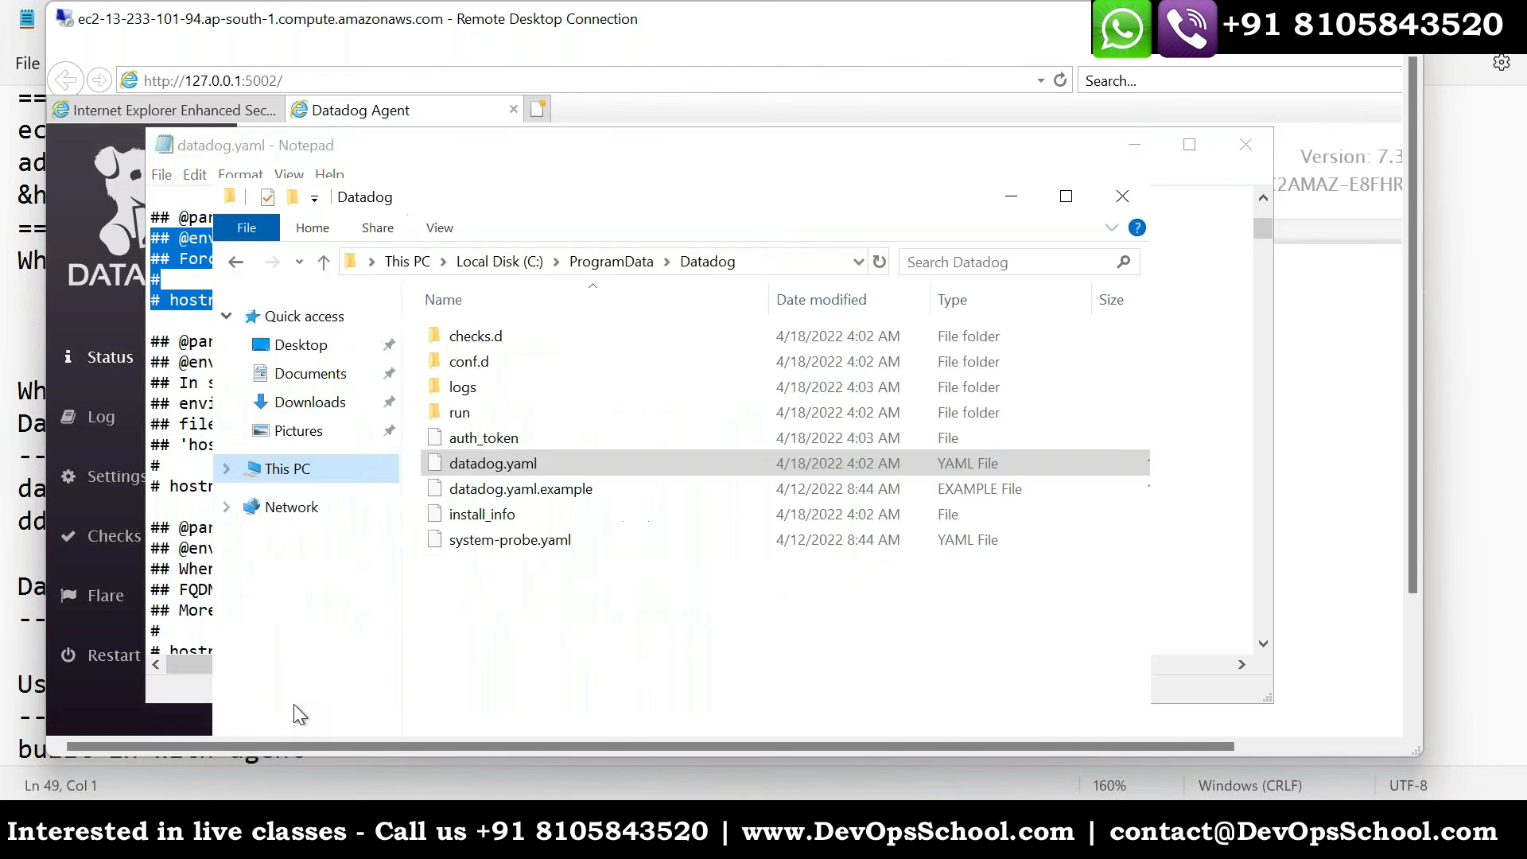
left_click(293, 87)
double_click(260, 80)
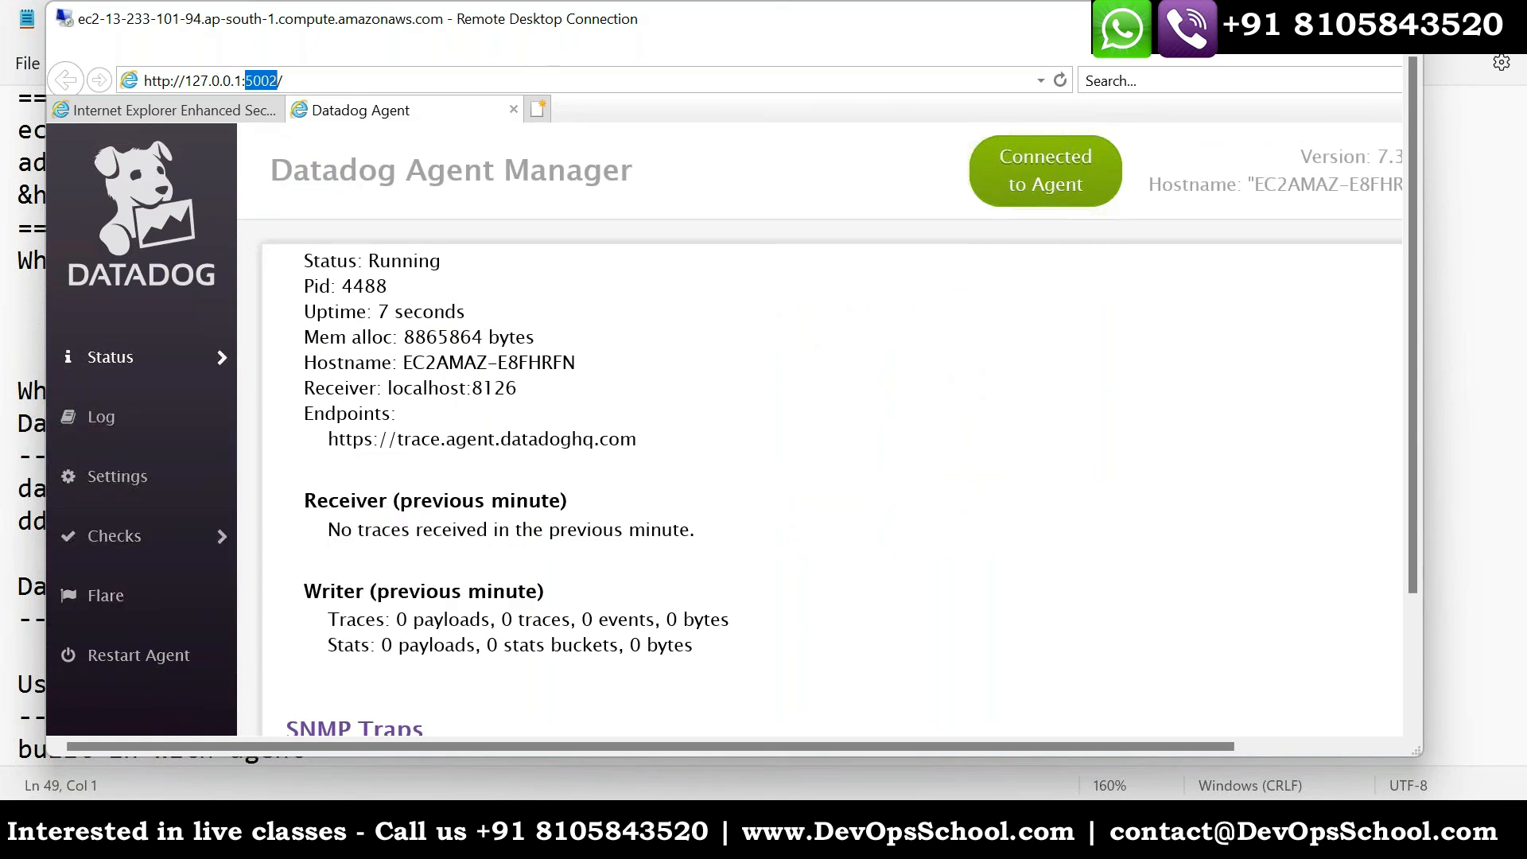
- Return to the asda.txt notes and add the line "Process Monitoring" below "built-in with agent"
mouse_move(1005, 761)
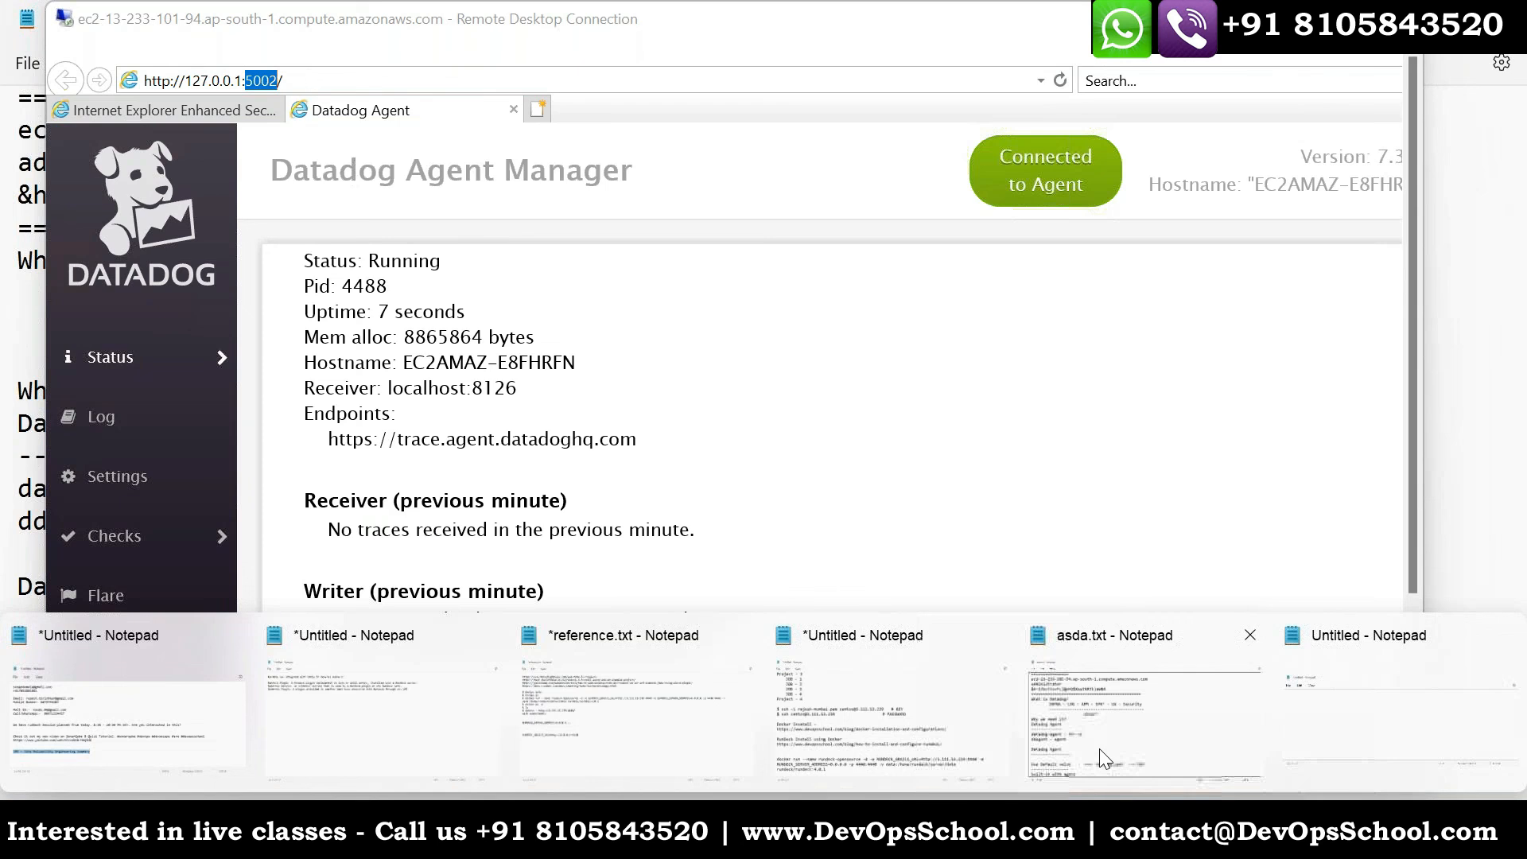
left_click(1134, 707)
left_click(382, 638)
type("Pri")
key("BackSpace")
key("BackSpace")
key("BackSpace")
type("Pr")
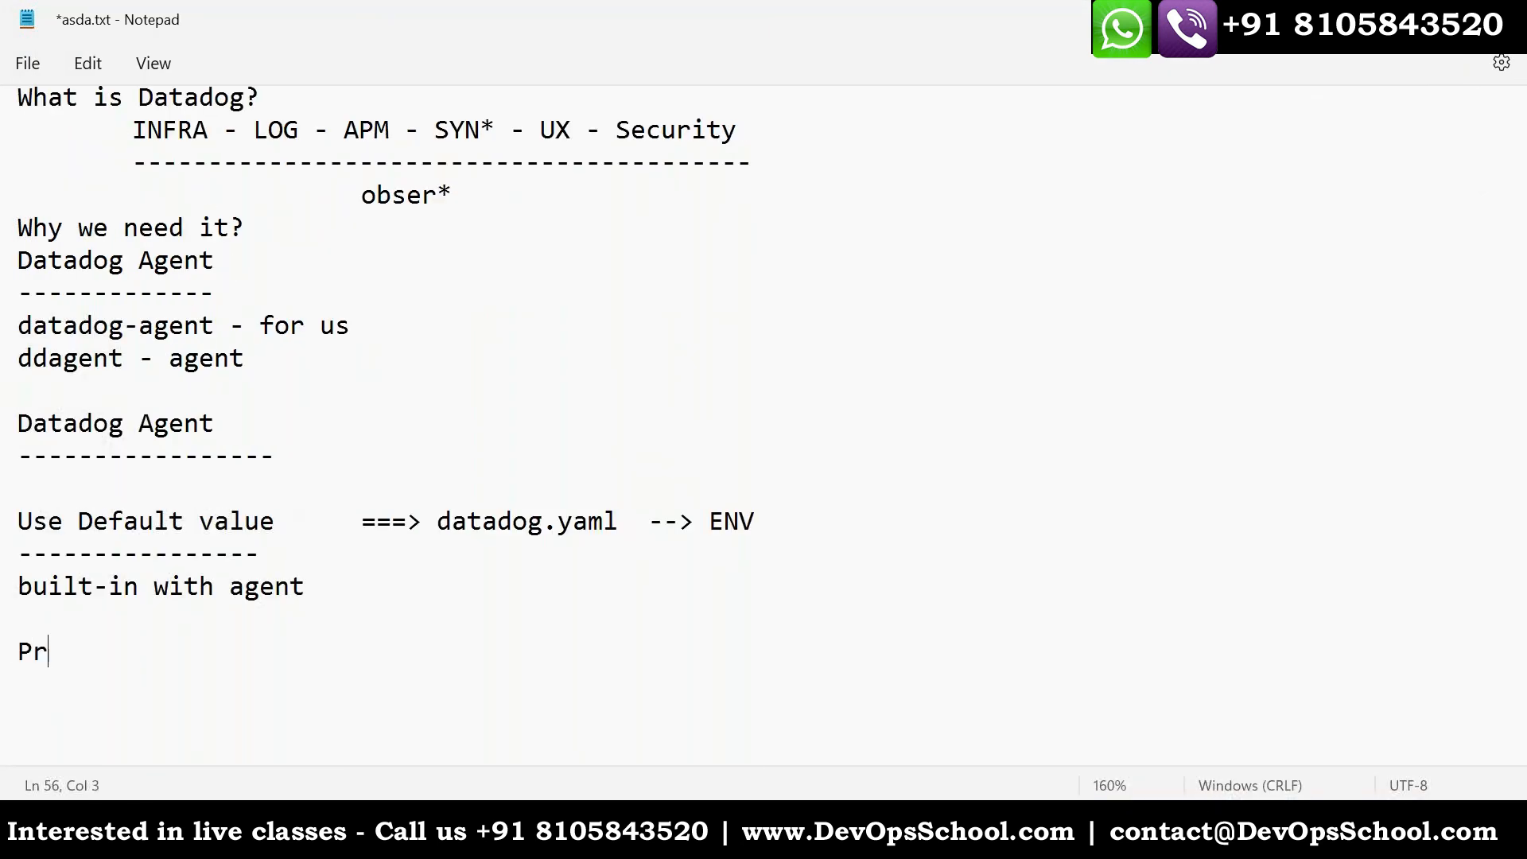
type("ocess Monitoring")
key("Return")
- Add the lines "Windows" and "Docker container" under "Process Monitoring" and save the notes
type("Windows")
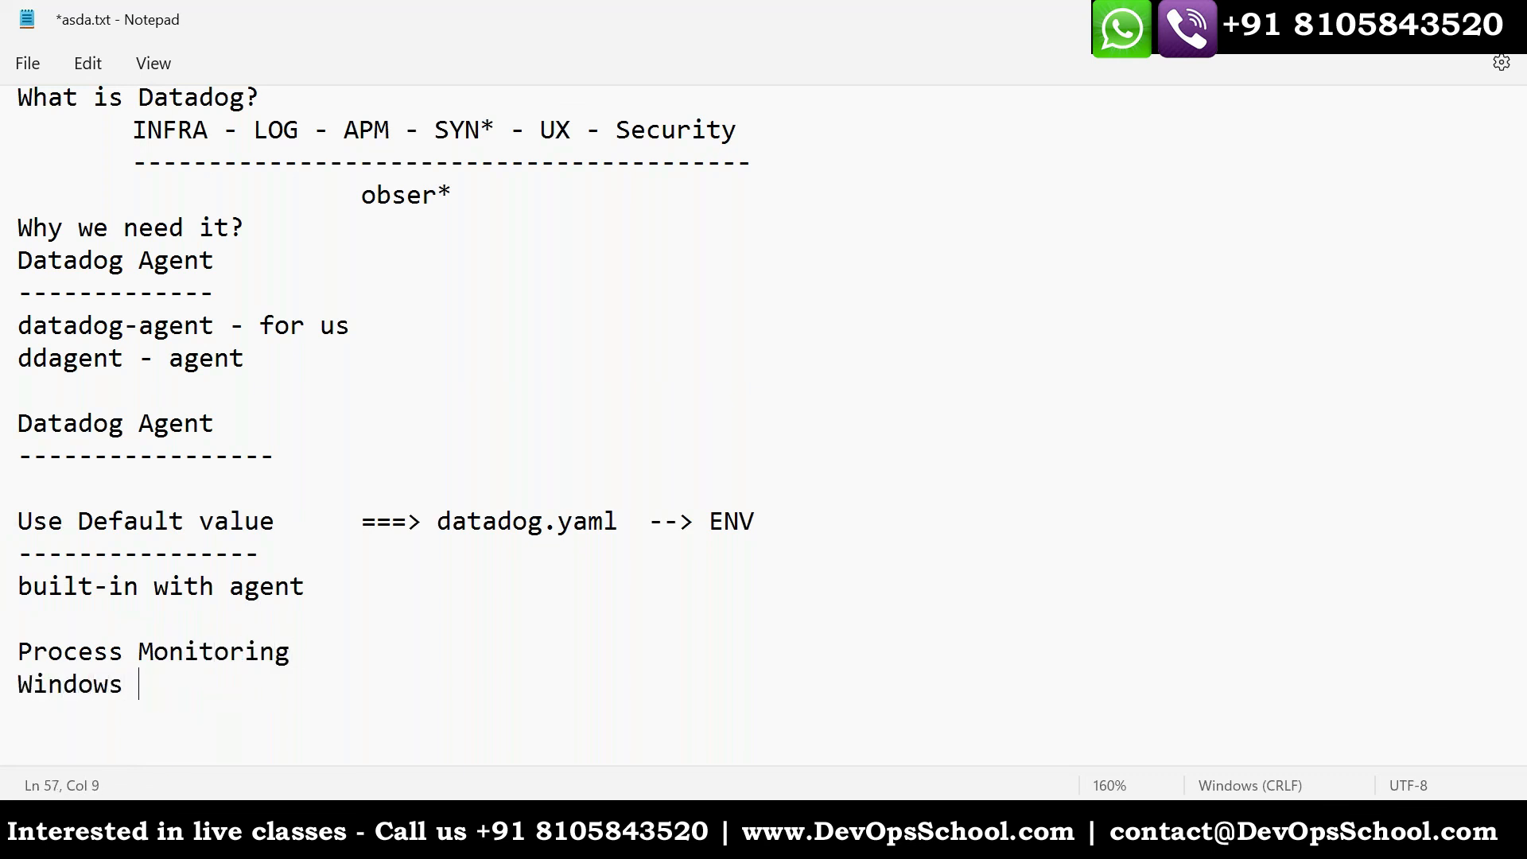
key("Return")
type("Docker container")
key("ctrl+s")
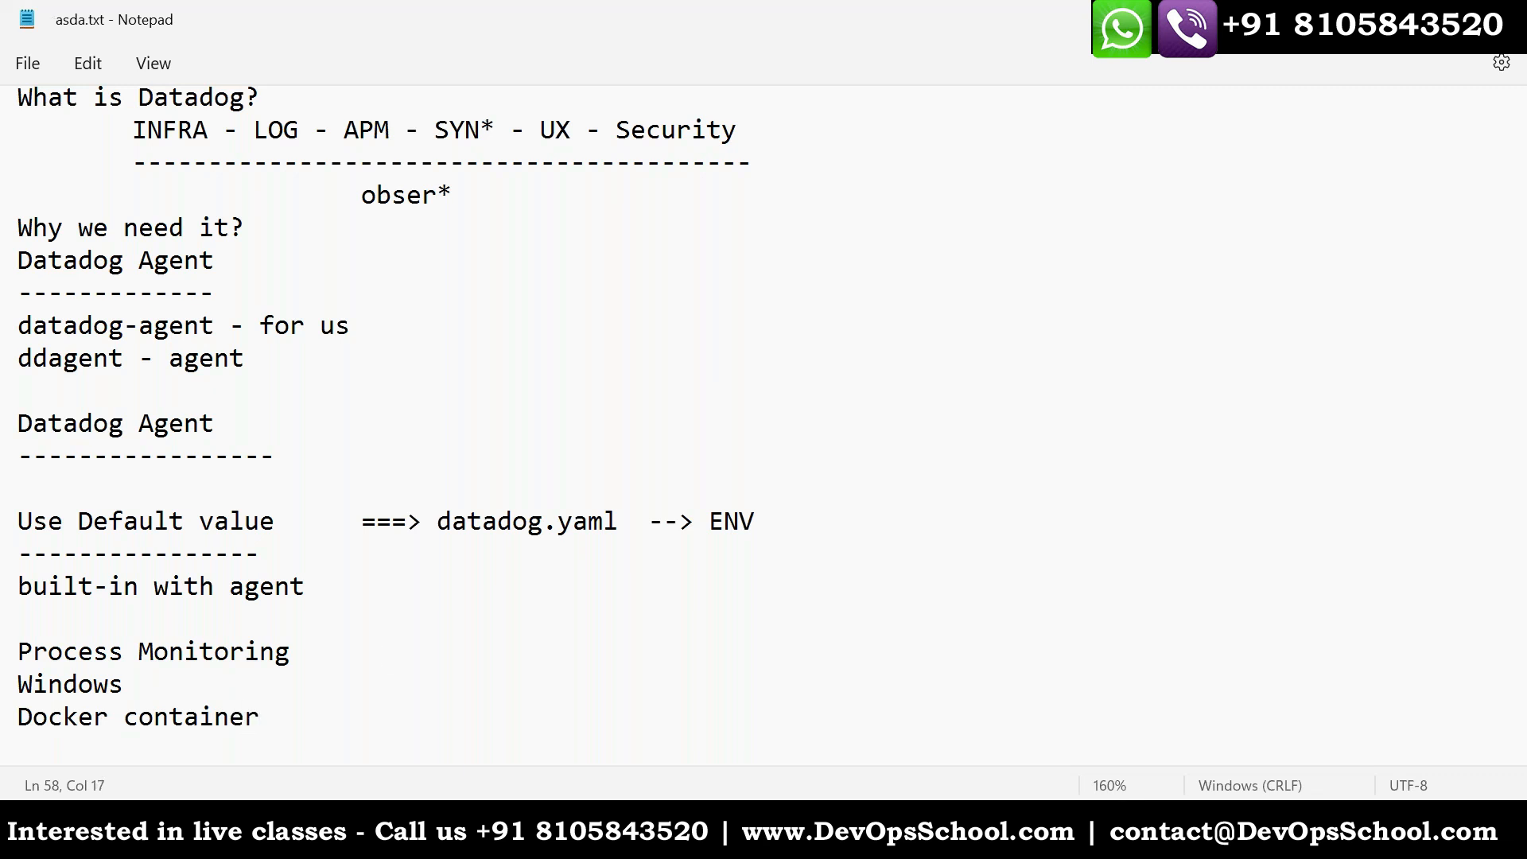
- Switch to Datadog in the browser, reload the Containers page filtered by host i-02dce8984b8e9a750, and look over its graphs and container list
key("alt+Tab")
left_click(937, 22)
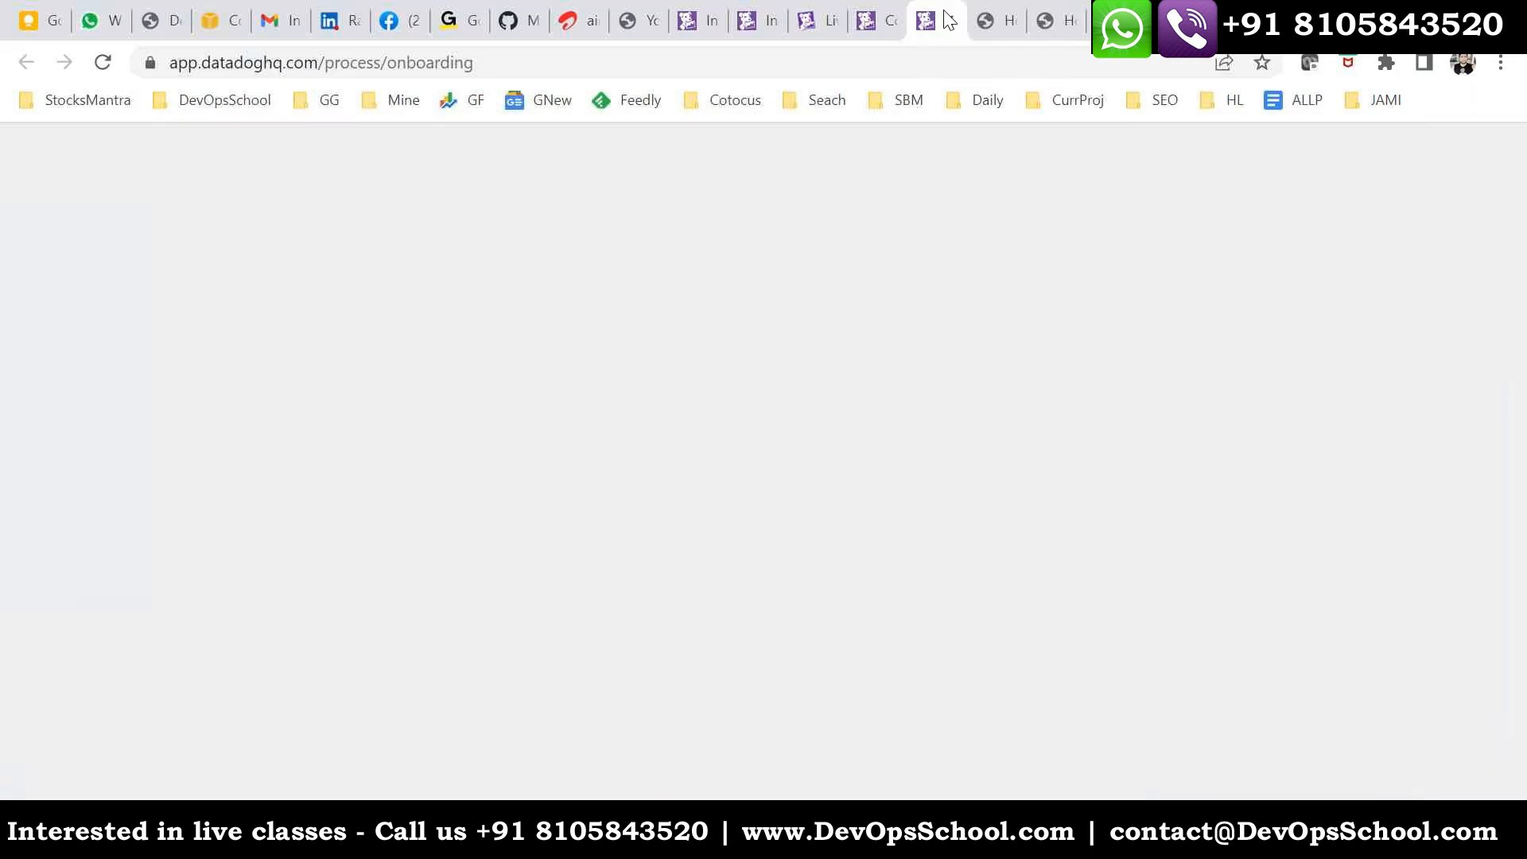
left_click(875, 21)
left_click(731, 63)
key("Return")
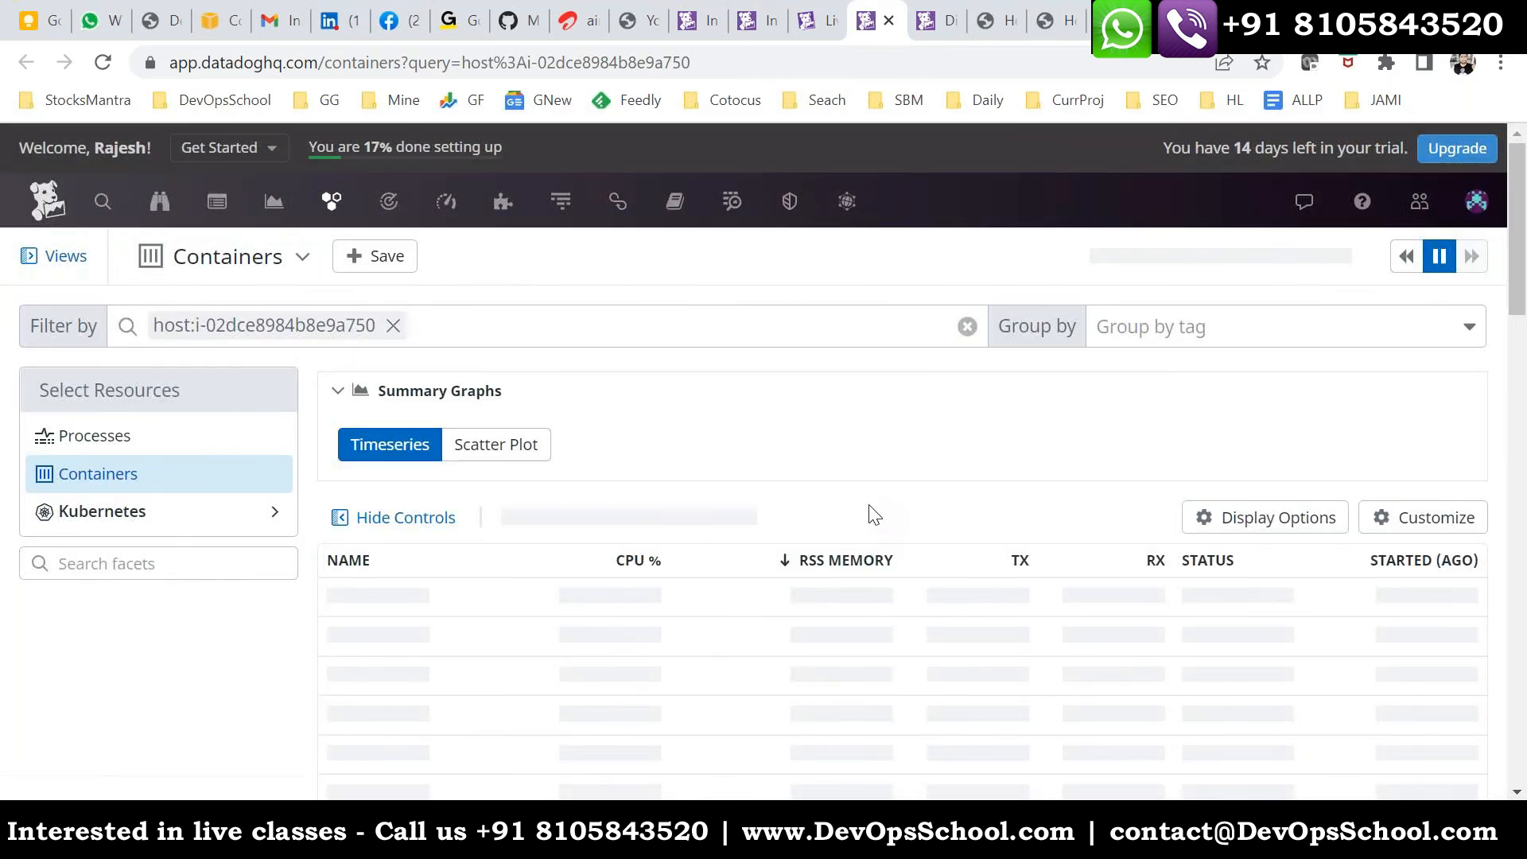
scroll(871, 517, "down", 3)
scroll(872, 525, "down", 4)
scroll(829, 582, "up", 3)
scroll(829, 582, "up", 3)
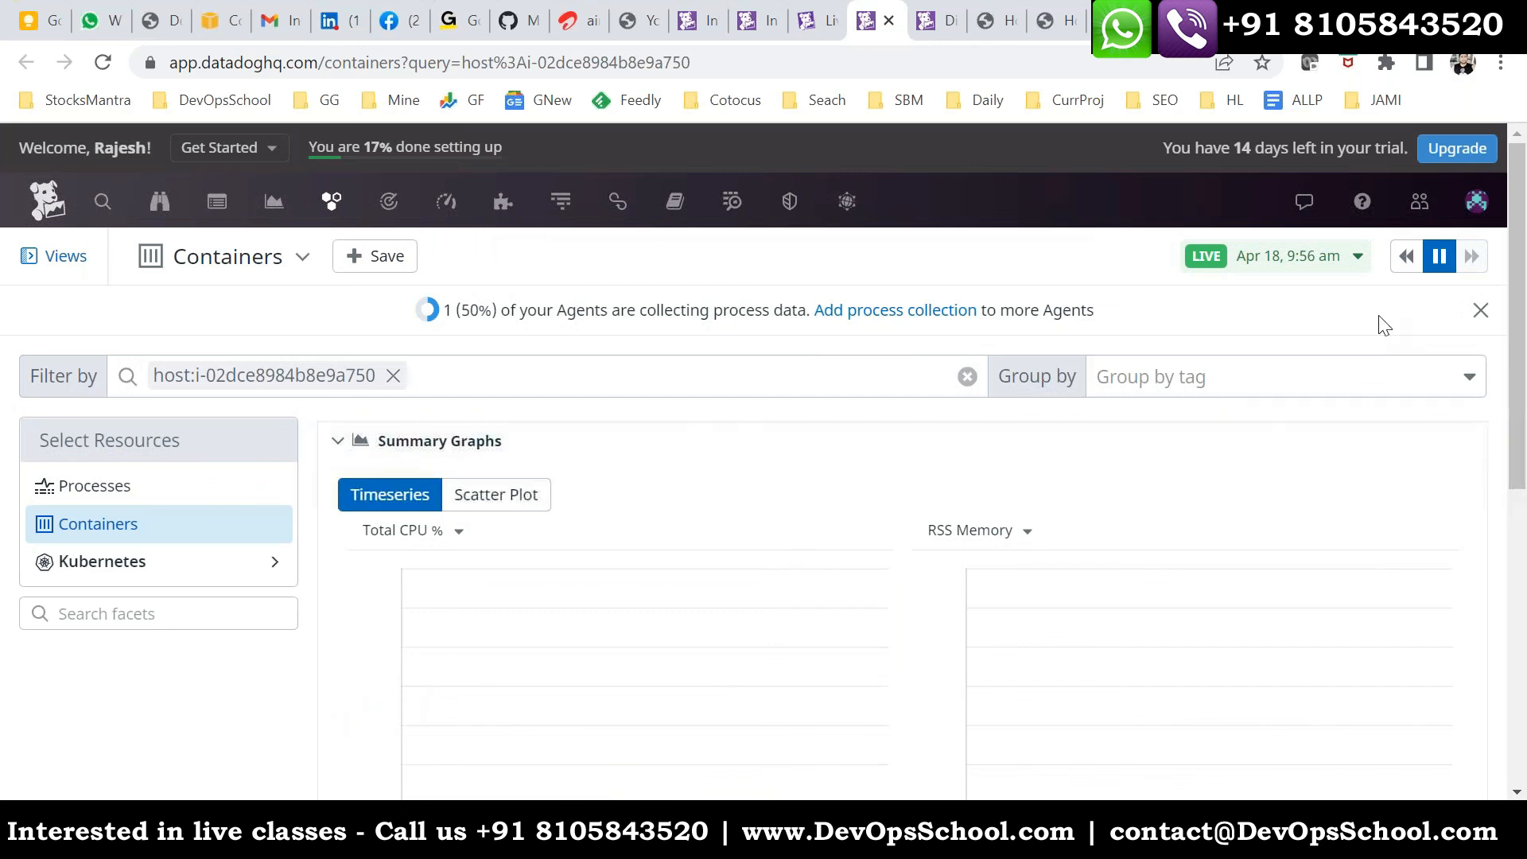